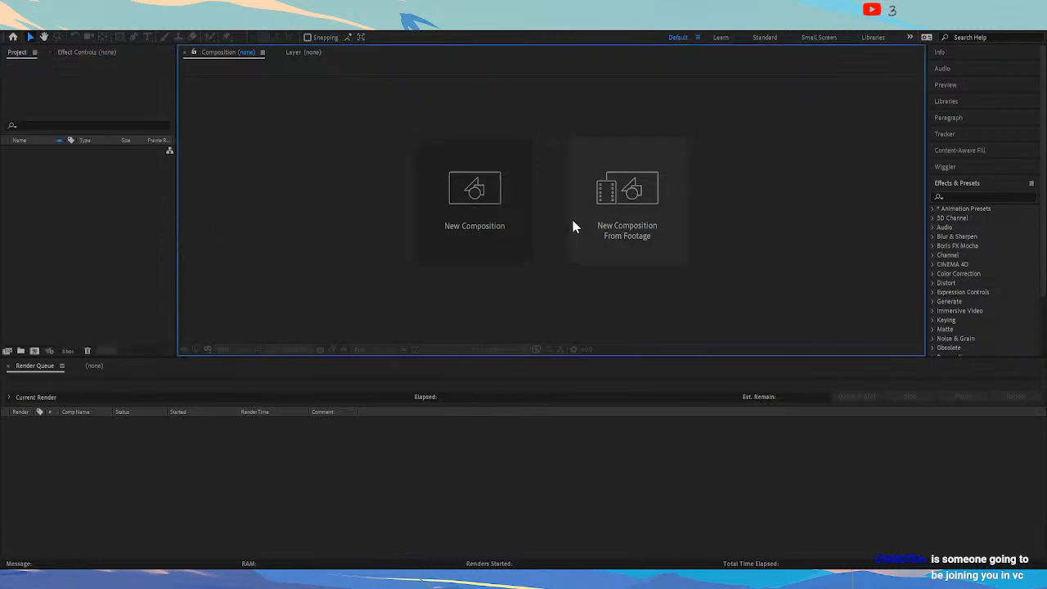
Create a new 1920 x 1080 composition at 29.97 fps, accepting the composition settings
click(504, 221)
key(Return)
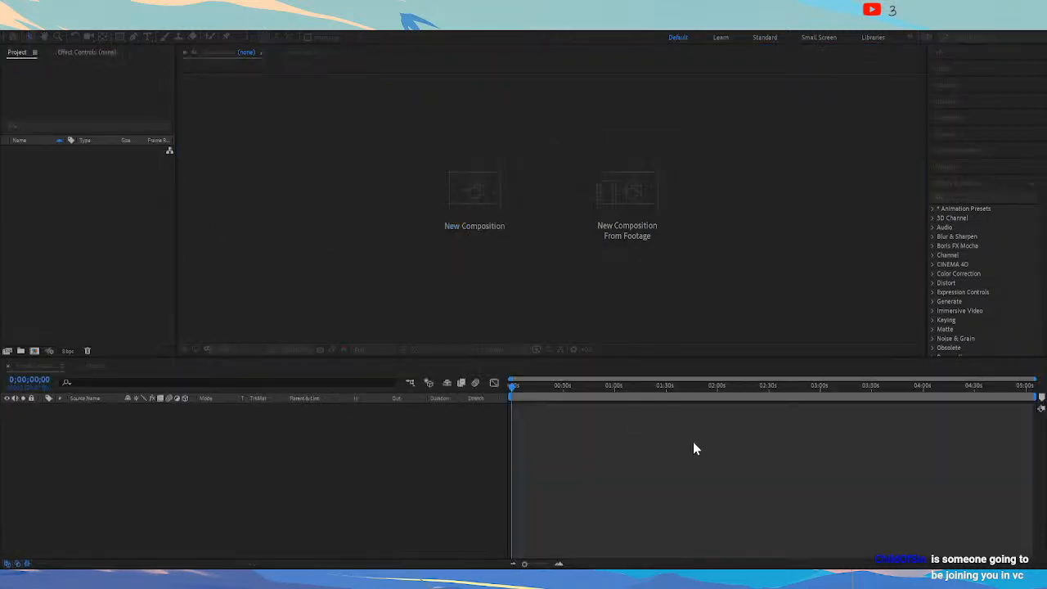
click(243, 350)
click(240, 355)
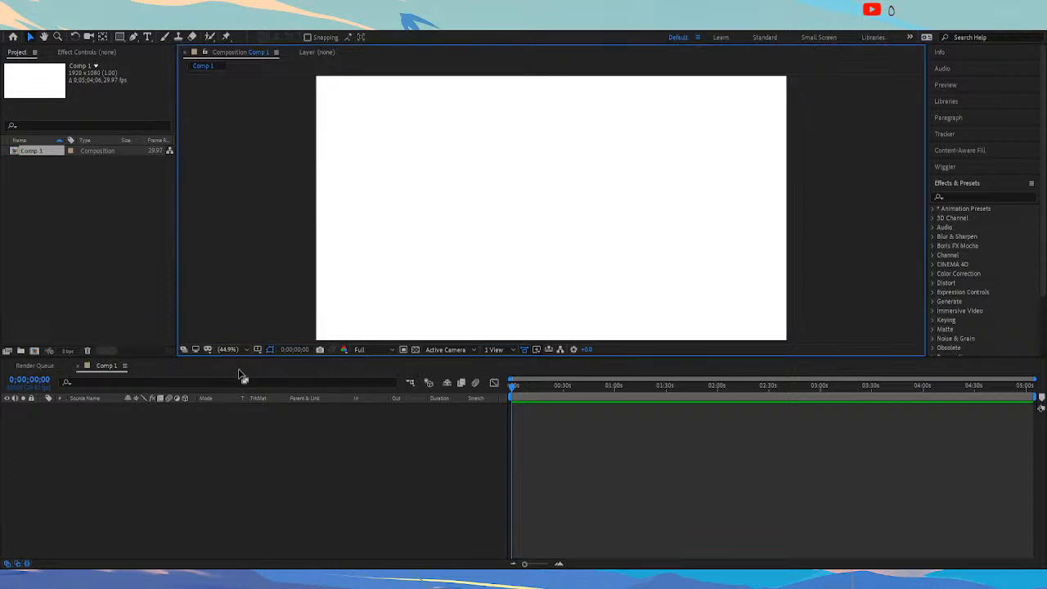
click(522, 455)
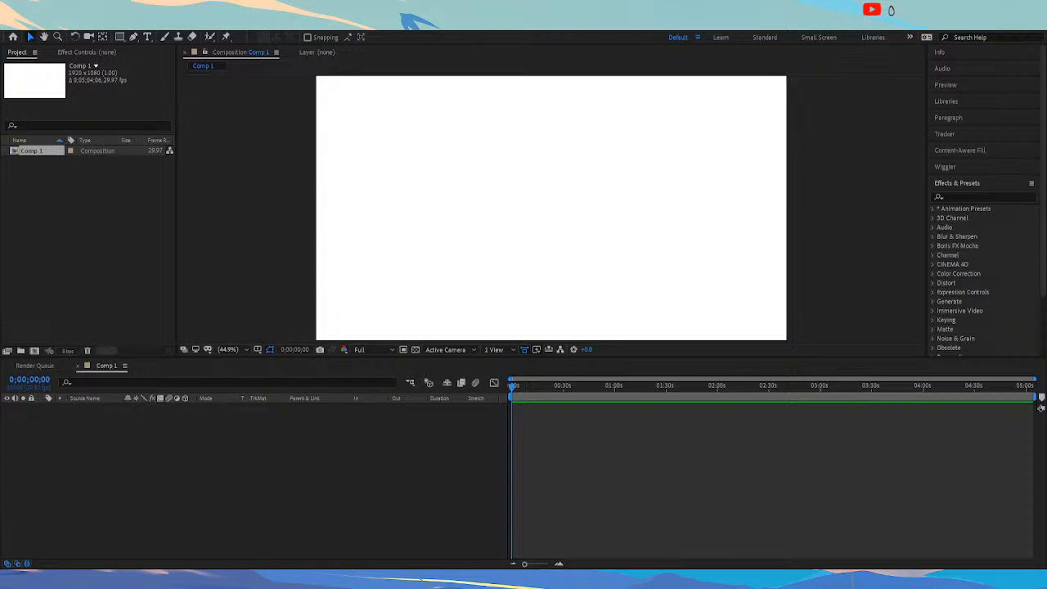
click(254, 483)
click(233, 472)
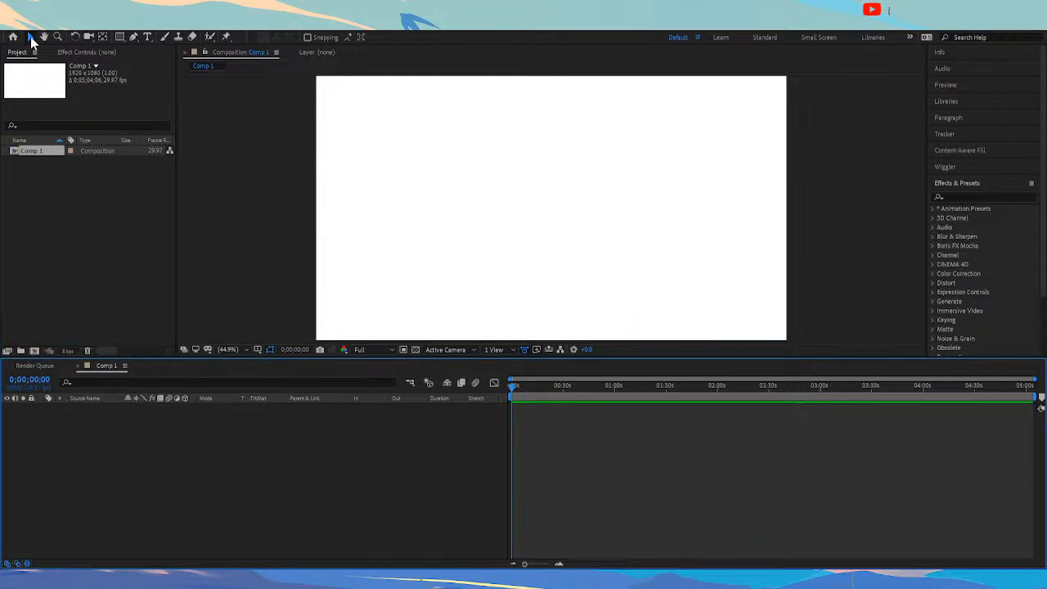
click(267, 218)
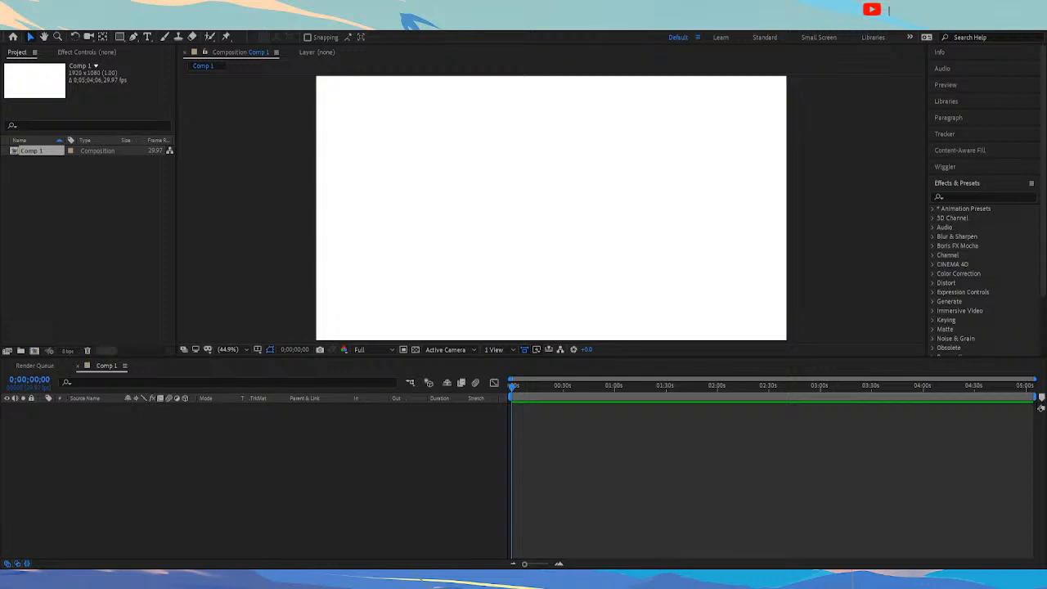
click(155, 465)
click(123, 461)
key(ctrl+y)
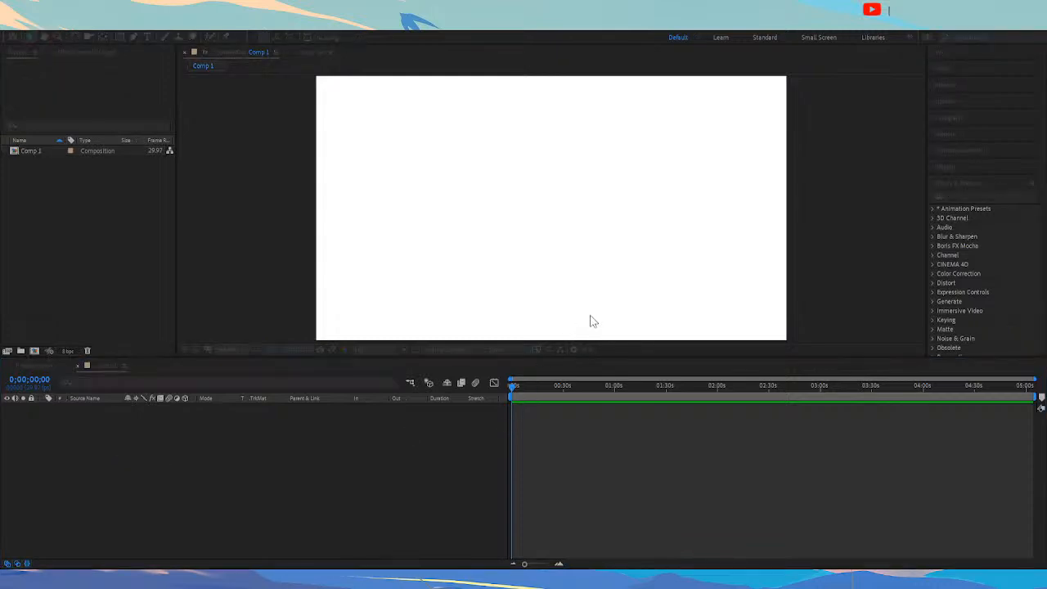
key(Escape)
key(ctrl+y)
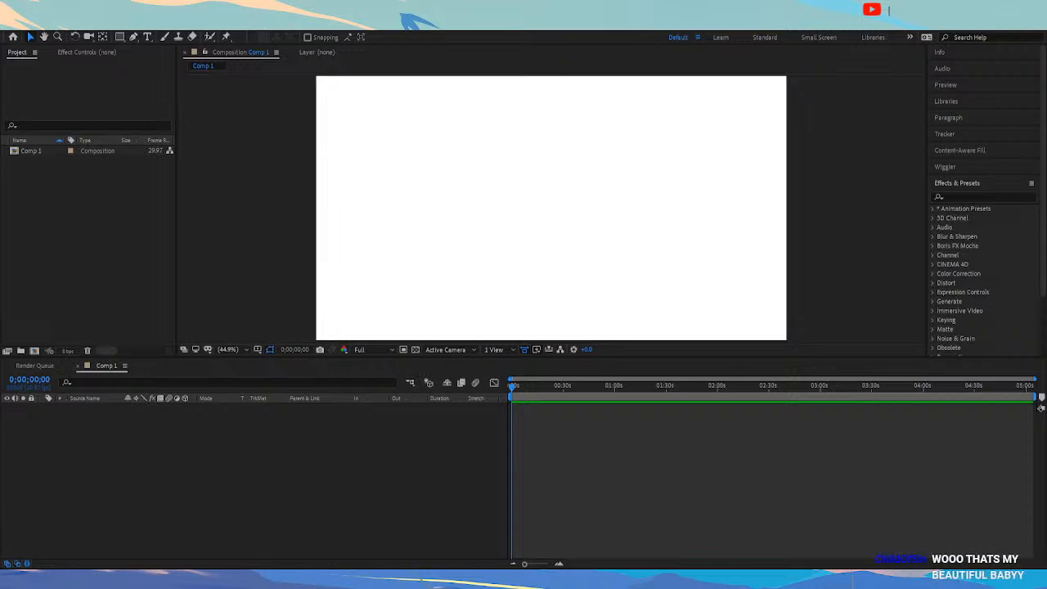
Add the OnlyMP3 audio file to Comp 1 as a layer and play back its opening
drag(304, 522, 305, 517)
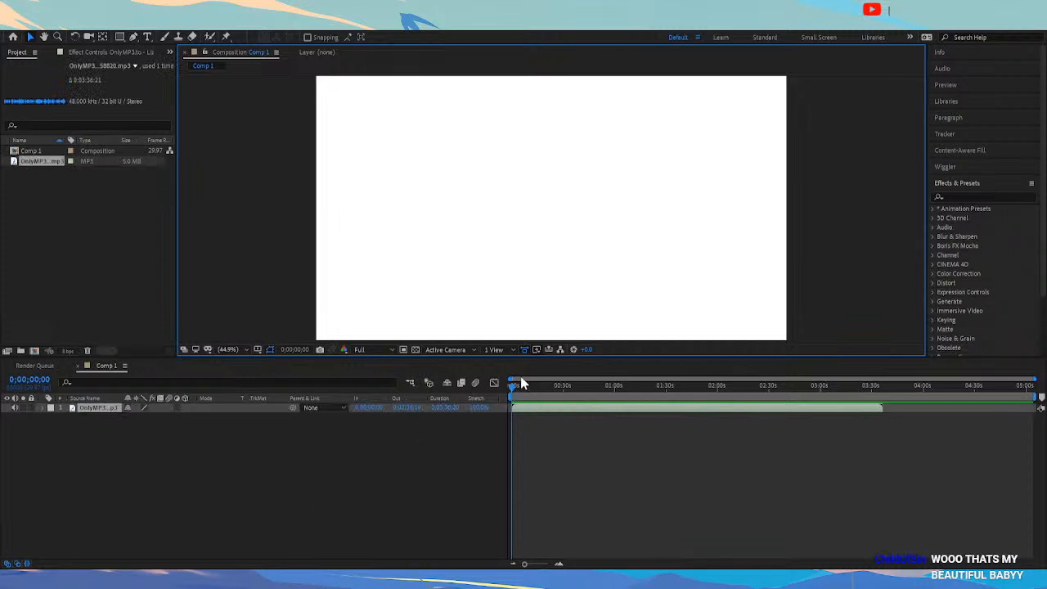
click(568, 537)
key(space)
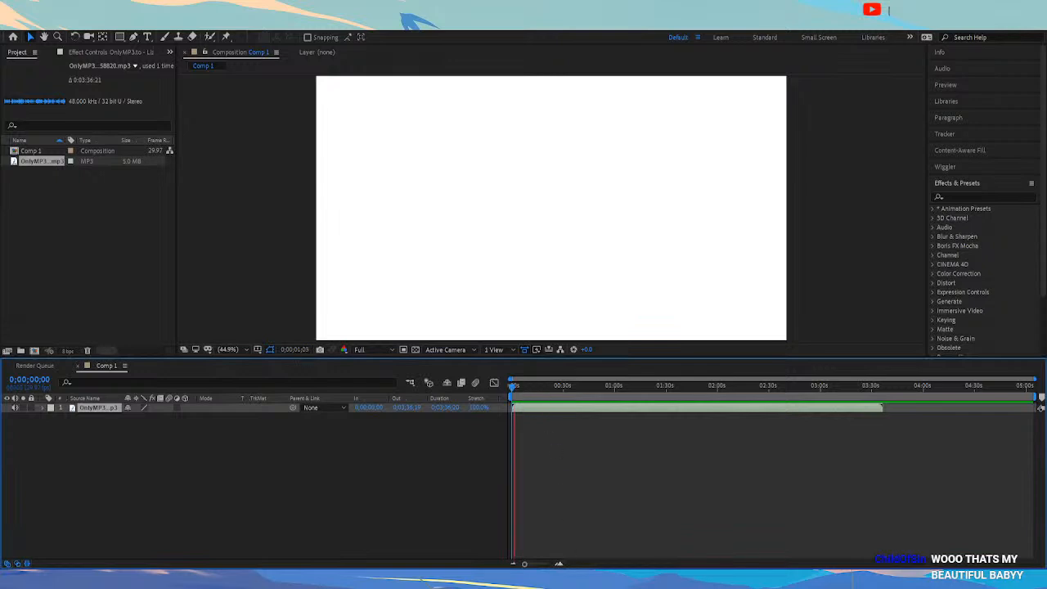
Split the audio layer at 0;00;14;21 and delete the portion before the cut
click(558, 563)
click(657, 390)
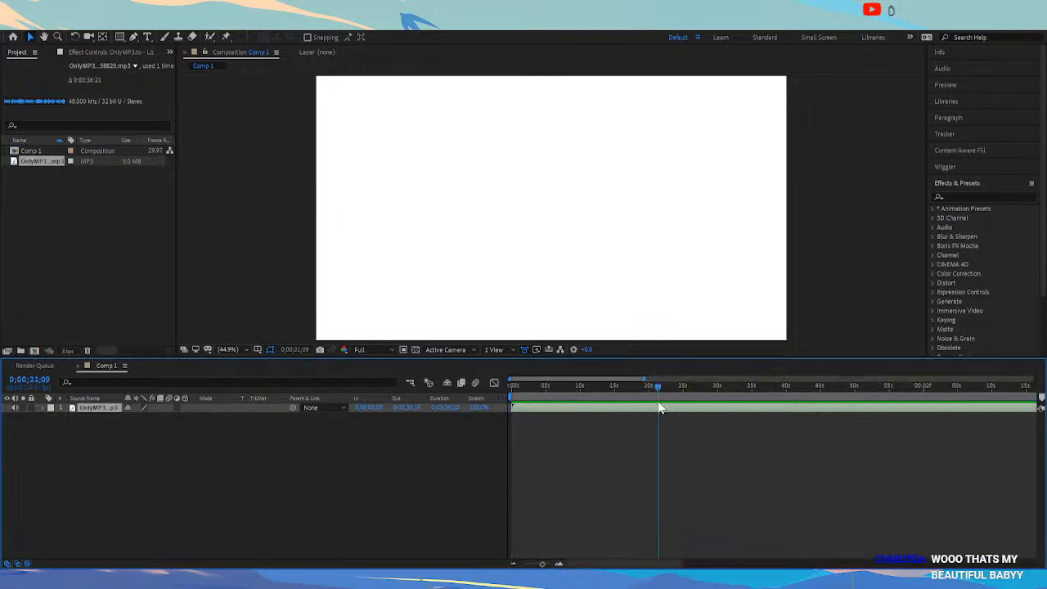
click(635, 390)
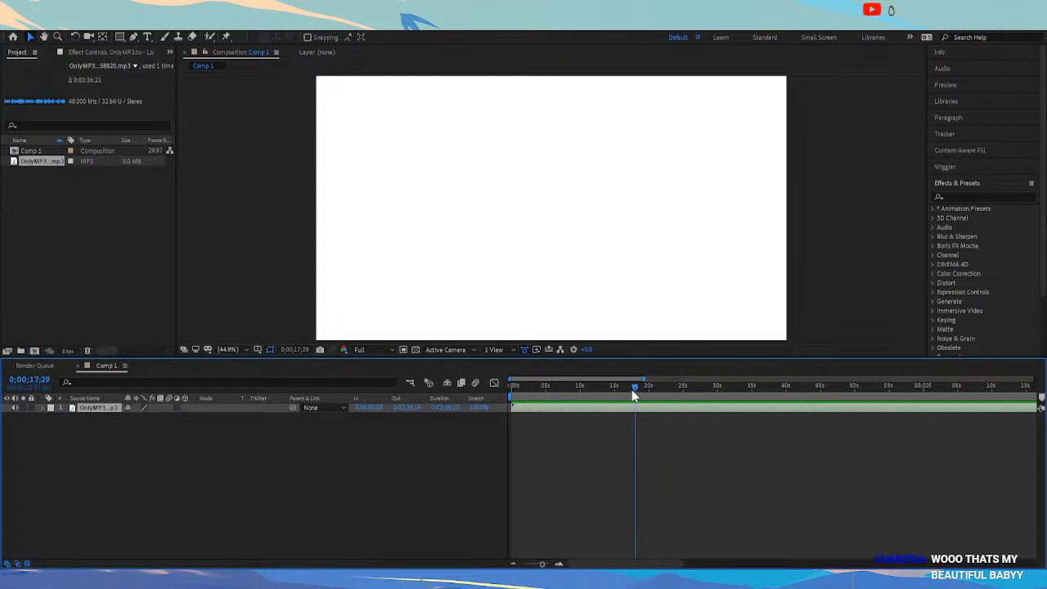
click(610, 390)
key(space)
key(ctrl+shift+d)
key(Delete)
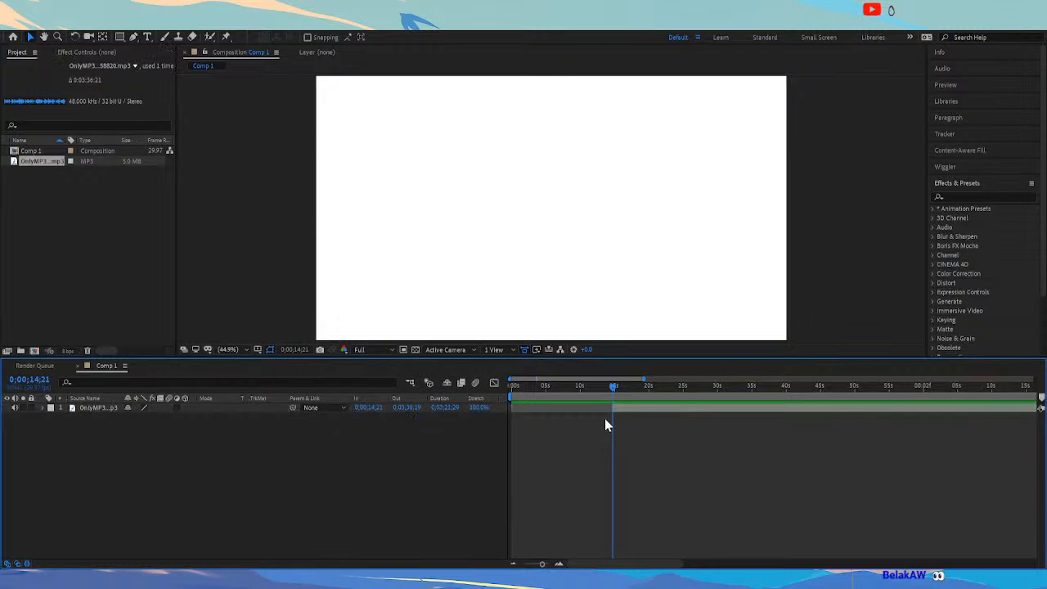
Move the trimmed audio layer to the start of the composition and preview it
click(621, 409)
key(Home)
key(bracketleft)
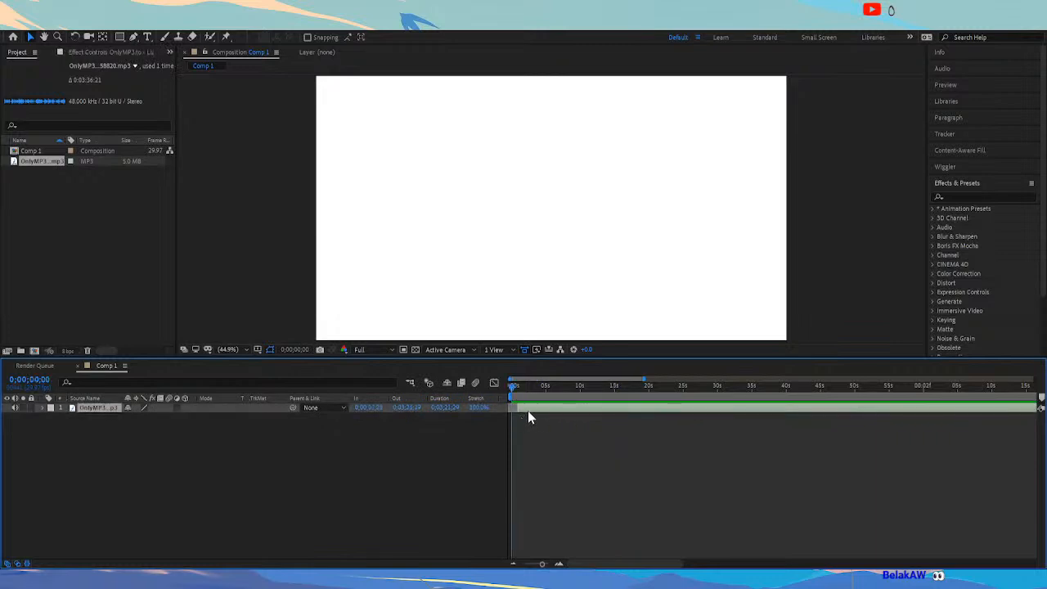
click(559, 565)
key(space)
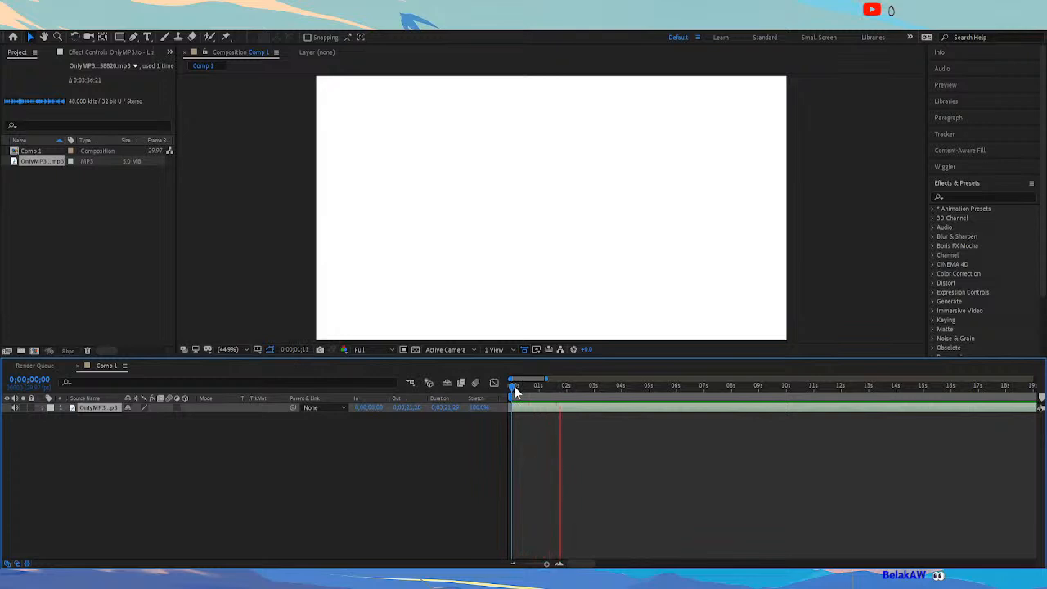
key(space)
Add the seven character-part PNG images above the audio layer and scale them all to 800%
click(90, 417)
click(99, 409)
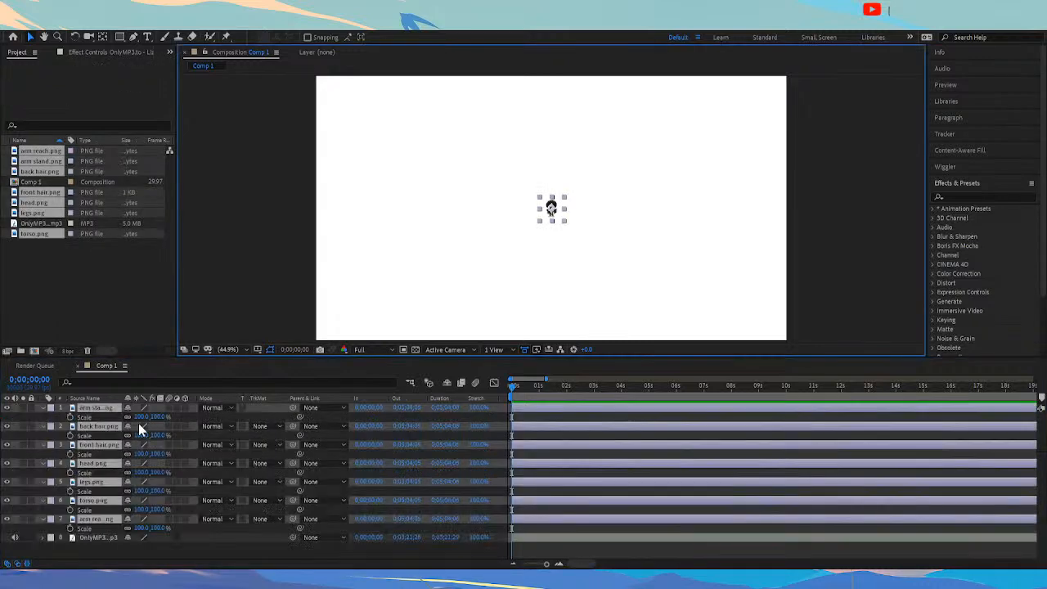
click(147, 417)
text(800)
key(Return)
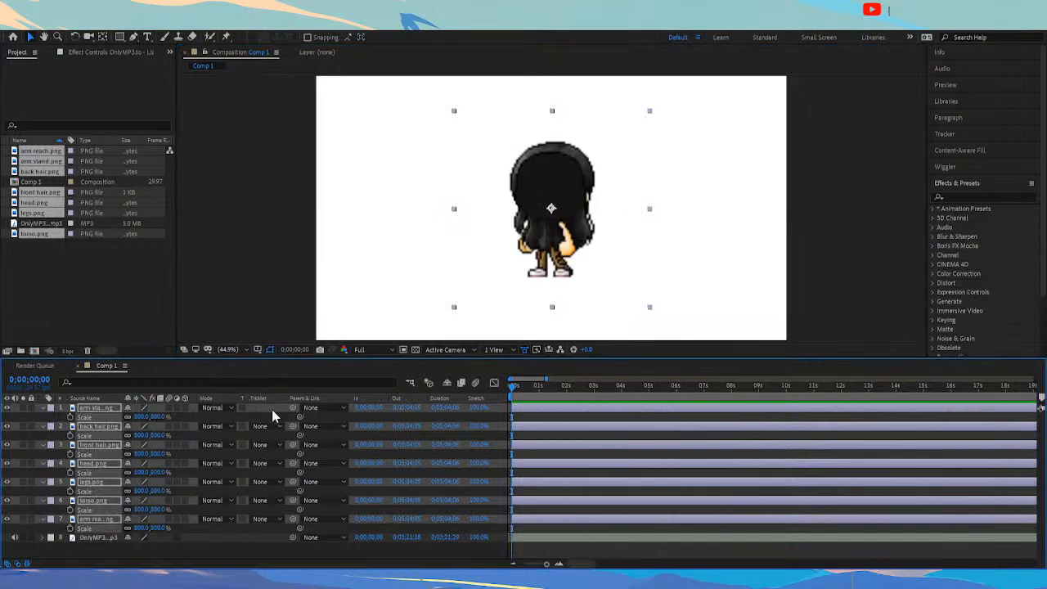
Collapse the properties of the seven PNG layers and give them all a pink label colour
click(44, 404)
click(180, 518)
click(96, 463)
shift+click(95, 407)
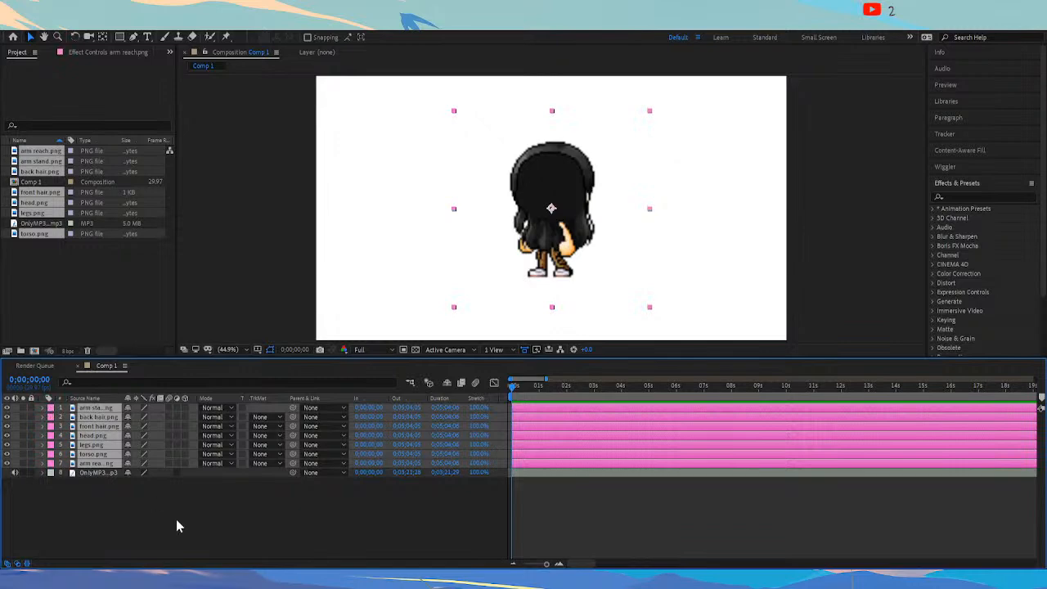
click(175, 519)
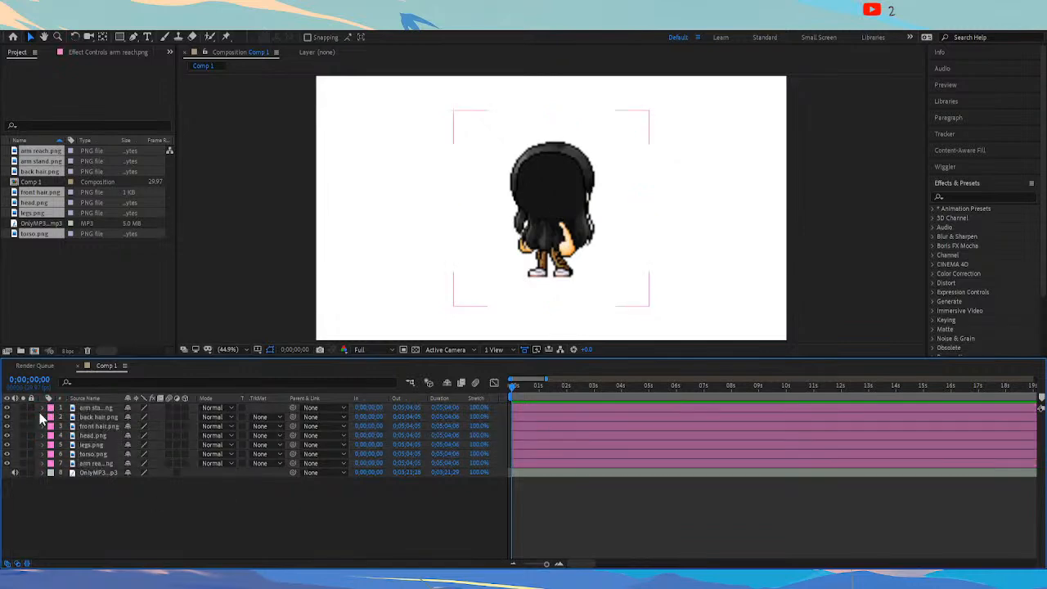
Move the back hair layer below the other character layers, and place arm reach at the top of the stack with arm stand beneath it
drag(108, 411, 96, 467)
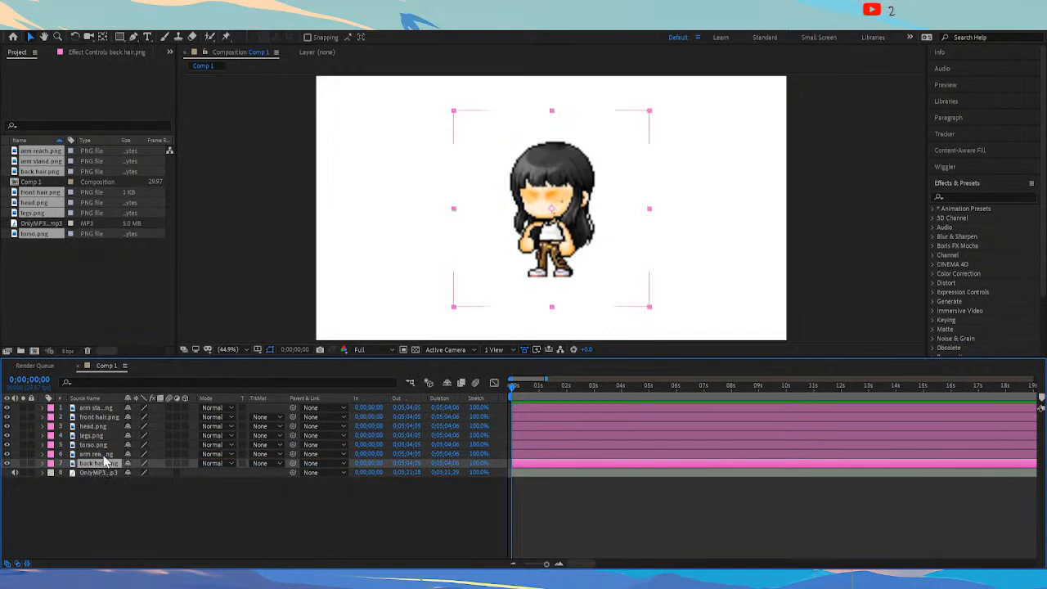
click(102, 455)
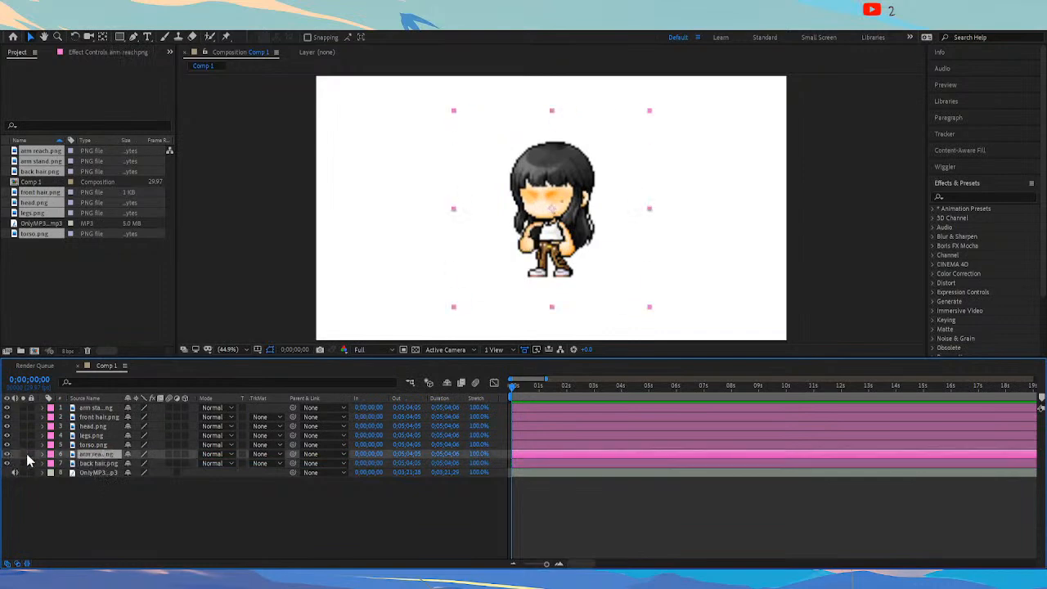
drag(95, 456, 92, 417)
click(94, 408)
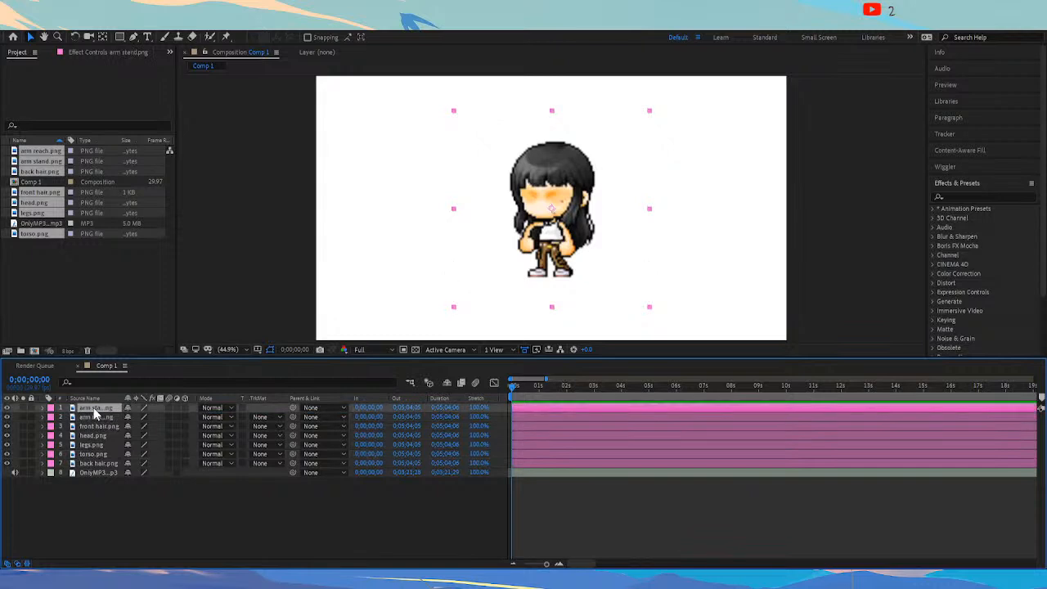
drag(106, 407, 106, 421)
click(105, 426)
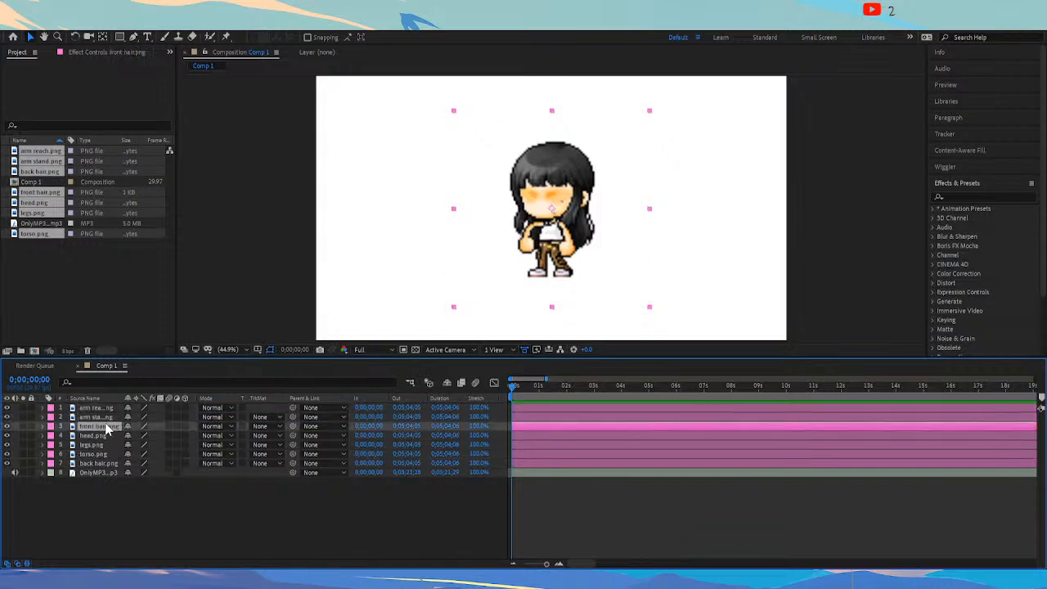
Move the torso layer above the legs layer in the stacking order
click(101, 435)
click(99, 444)
click(98, 454)
drag(97, 456, 99, 442)
click(98, 464)
click(93, 444)
click(95, 408)
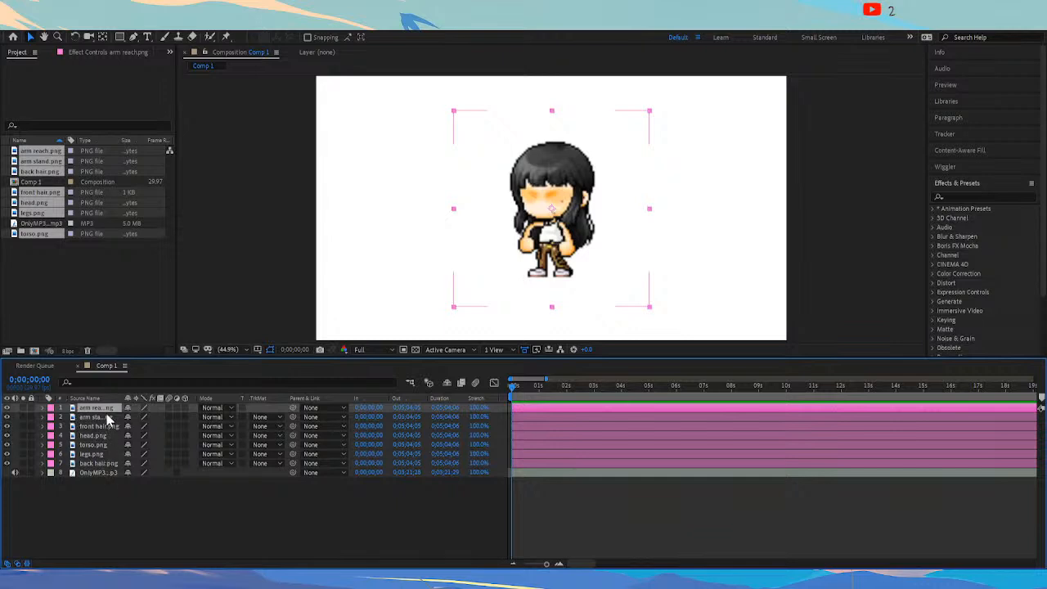
Parent the arm reach and arm stand layers to the torso layer
scroll(542, 243, up, 3)
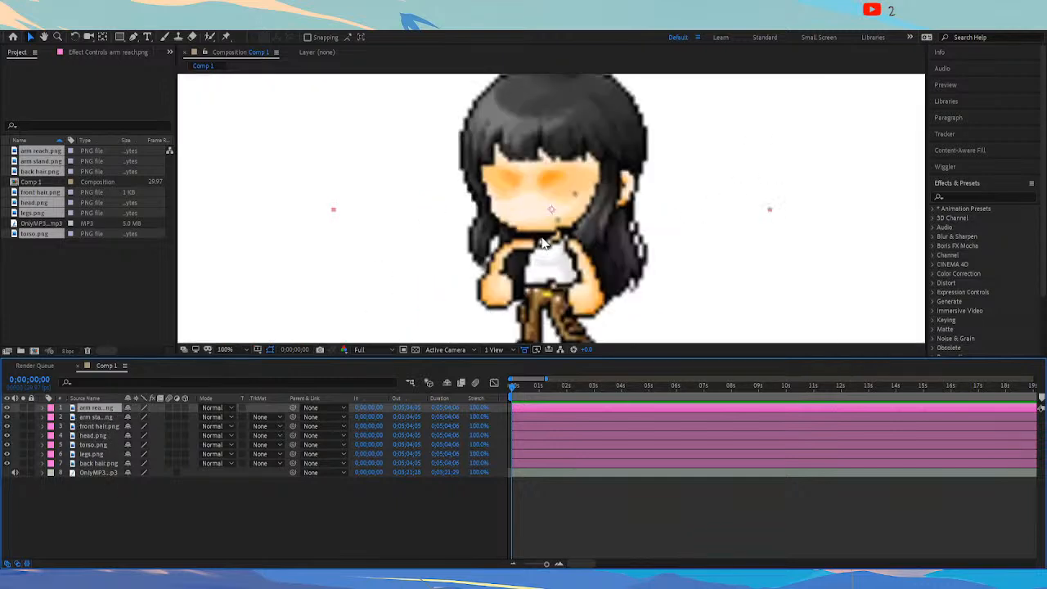
scroll(554, 254, down, 3)
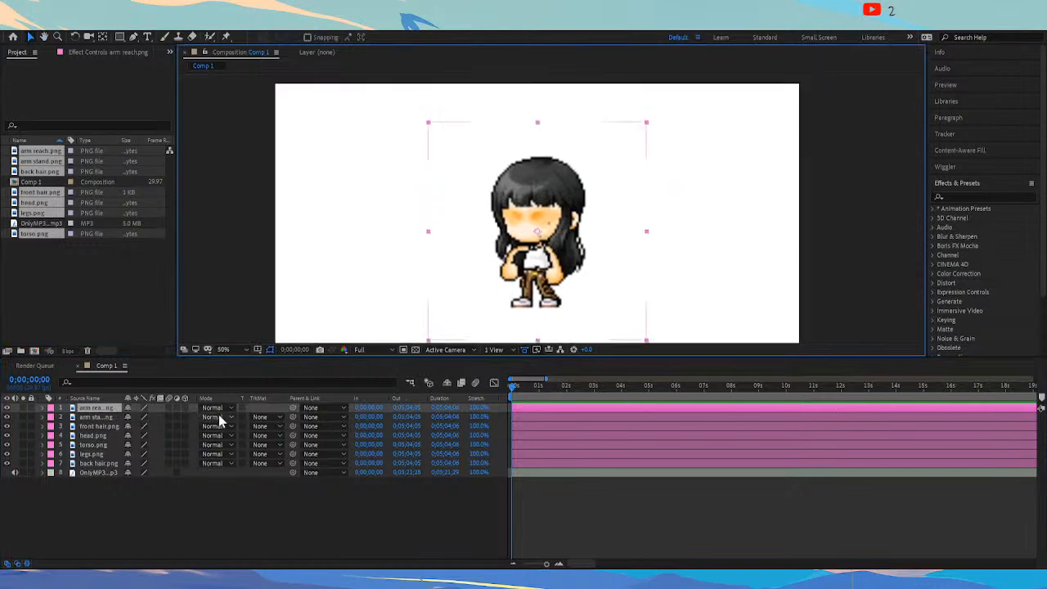
click(293, 407)
drag(293, 406, 302, 526)
click(302, 526)
click(91, 409)
drag(293, 406, 109, 444)
click(100, 417)
drag(293, 416, 107, 444)
Parent the front hair layer to the head layer and the head layer to the torso layer
click(104, 427)
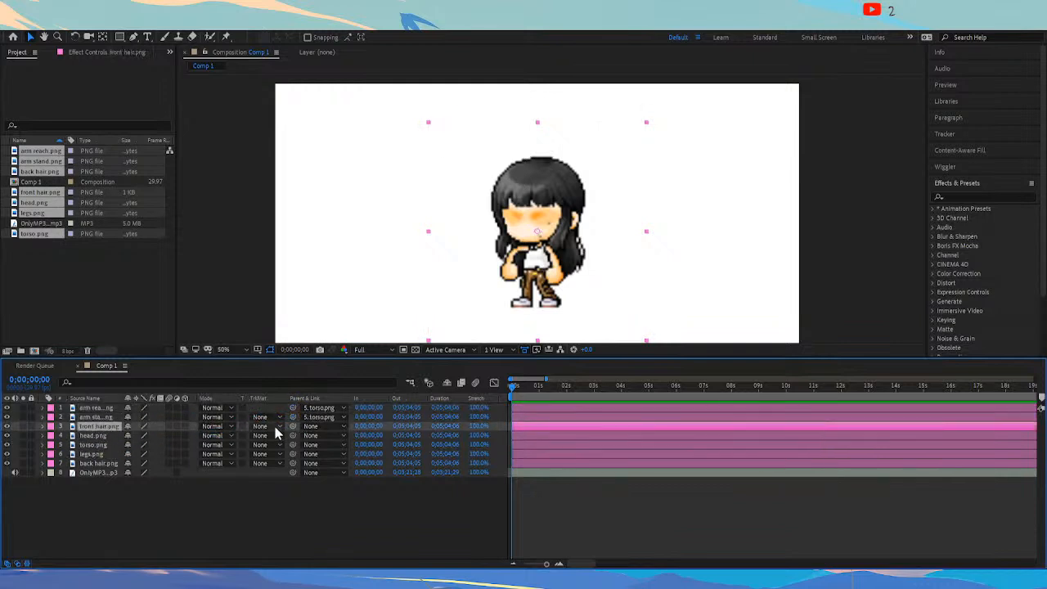
drag(293, 426, 103, 439)
click(103, 435)
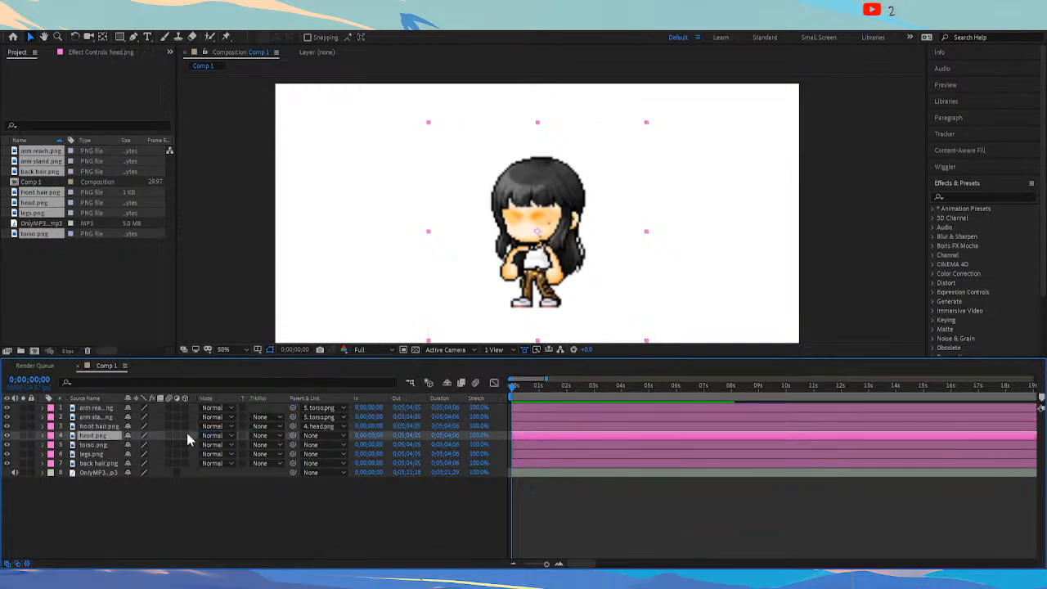
drag(291, 435, 91, 445)
click(92, 445)
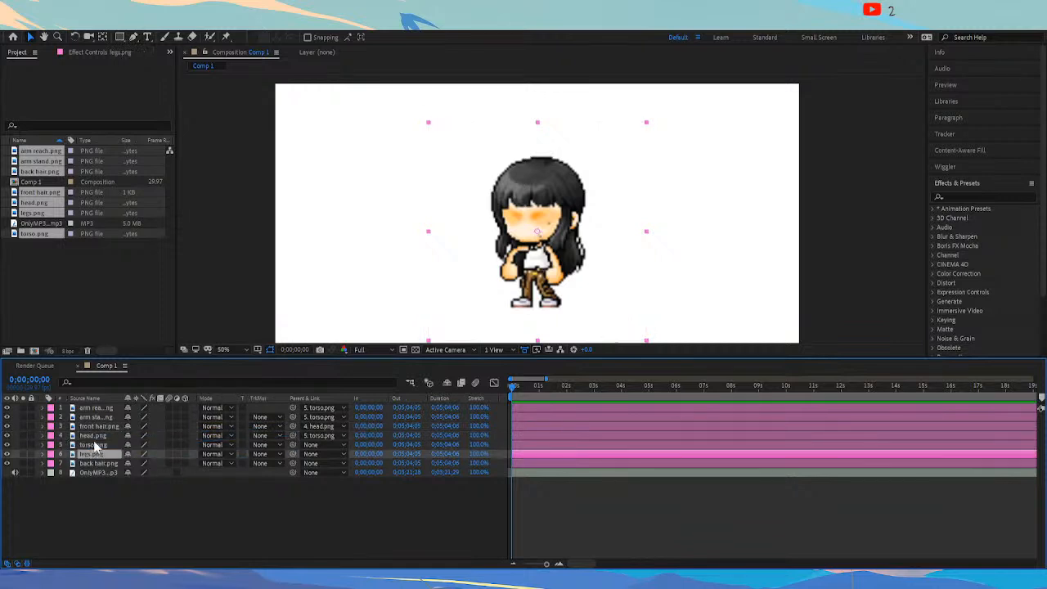
Parent the torso layer to the legs layer and the back hair layer to the head layer
drag(293, 445, 90, 454)
click(104, 464)
drag(292, 463, 93, 435)
click(92, 435)
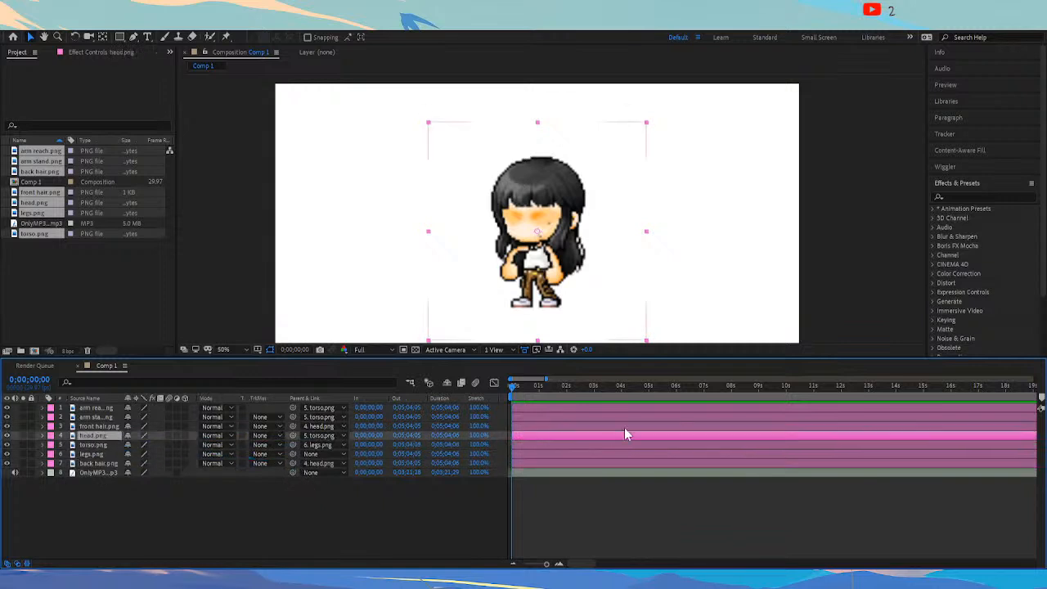
click(499, 515)
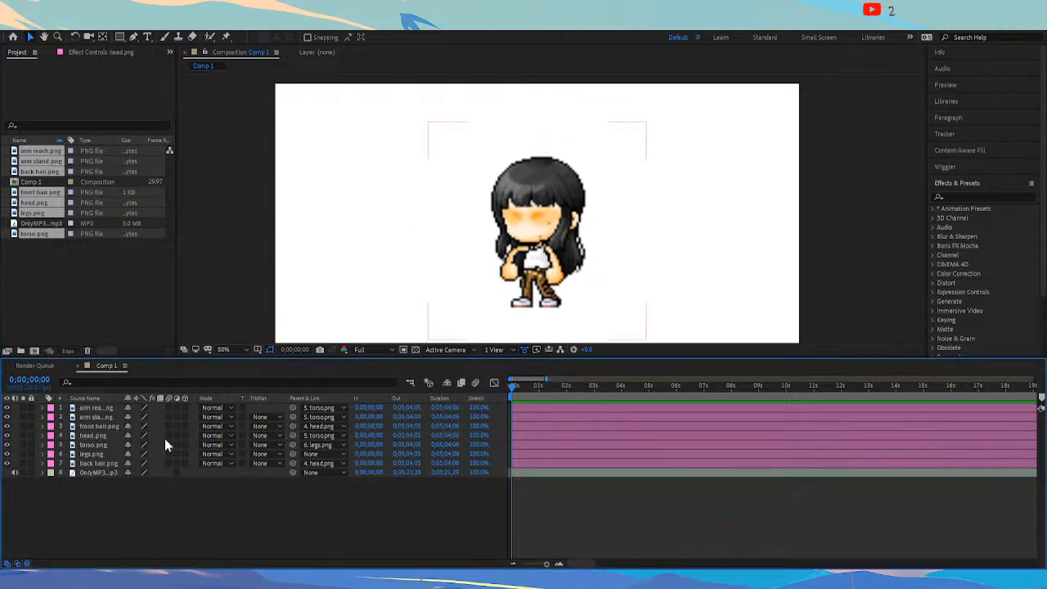
Play back the opening seconds of the composition to preview the character with the music
scroll(555, 262, down, 2)
drag(559, 238, 566, 249)
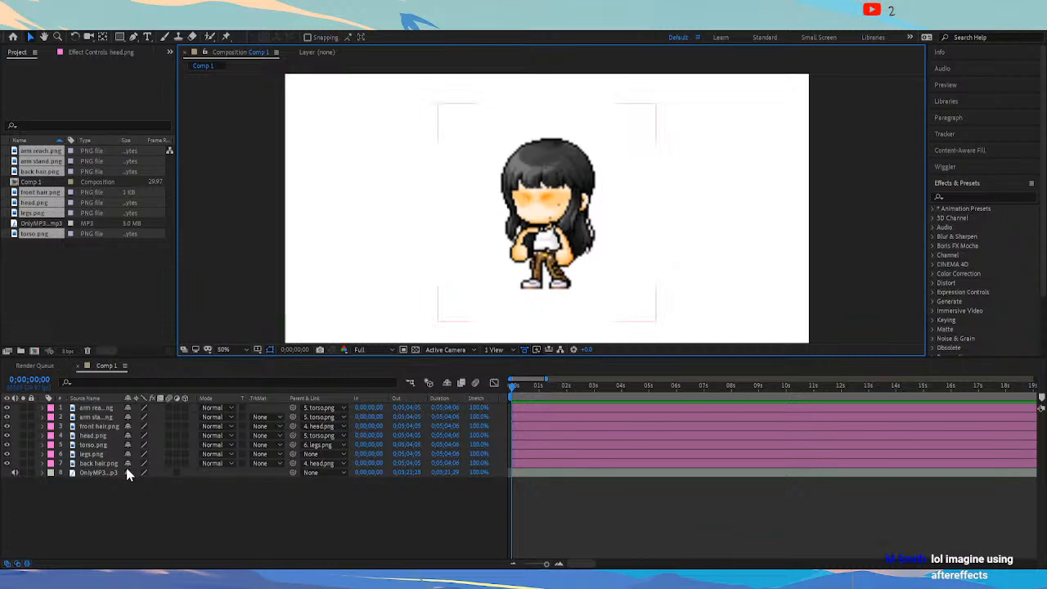
click(104, 462)
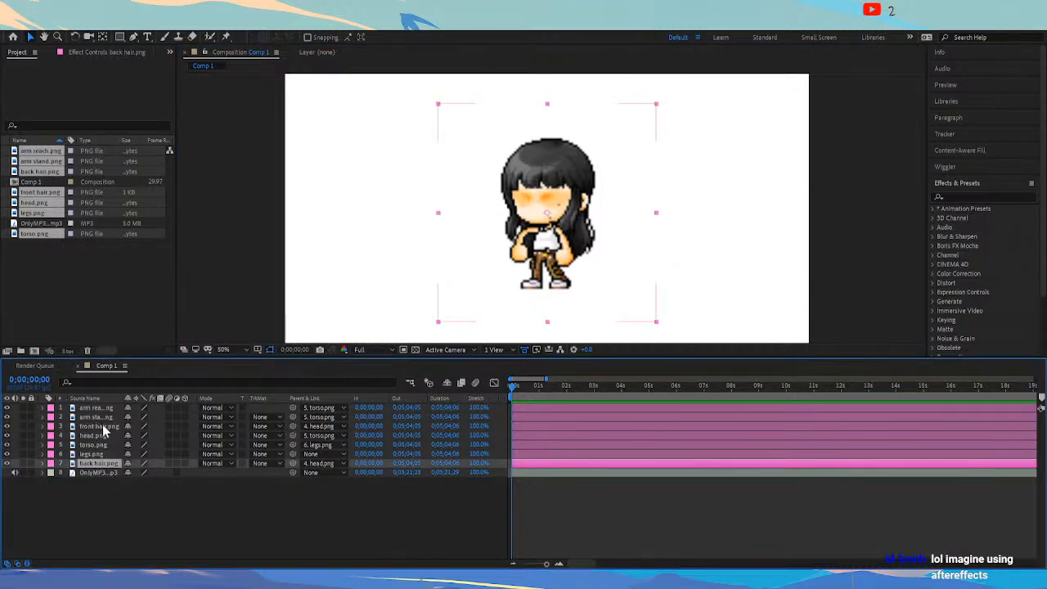
key(space)
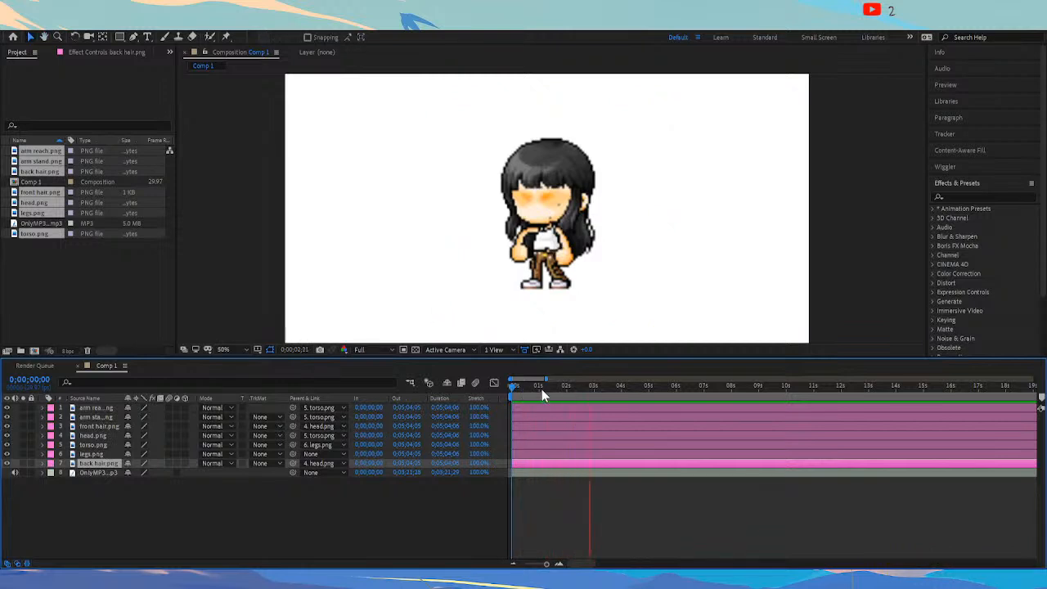
key(space)
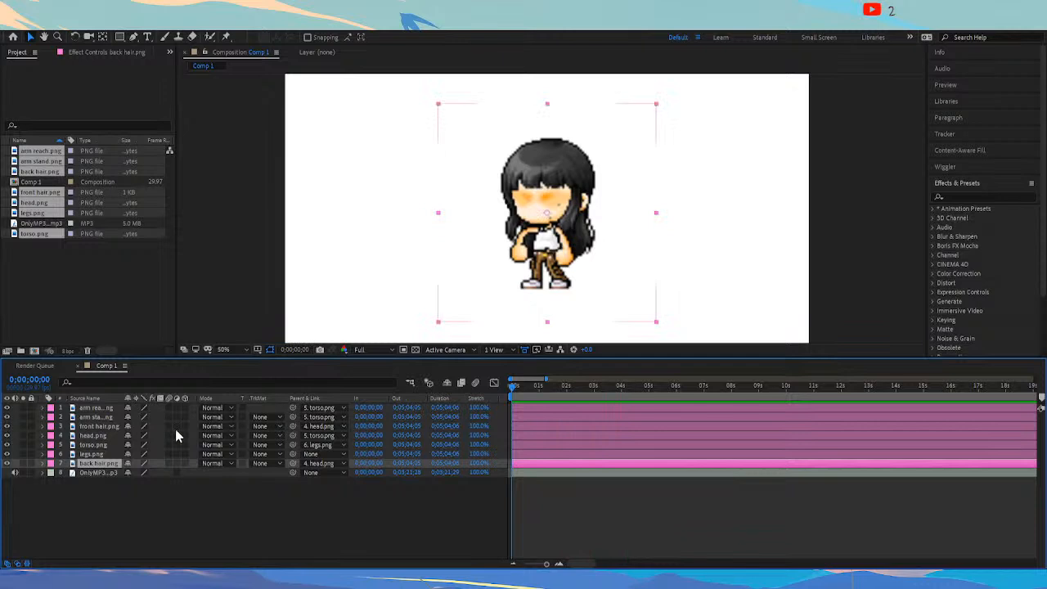
click(100, 435)
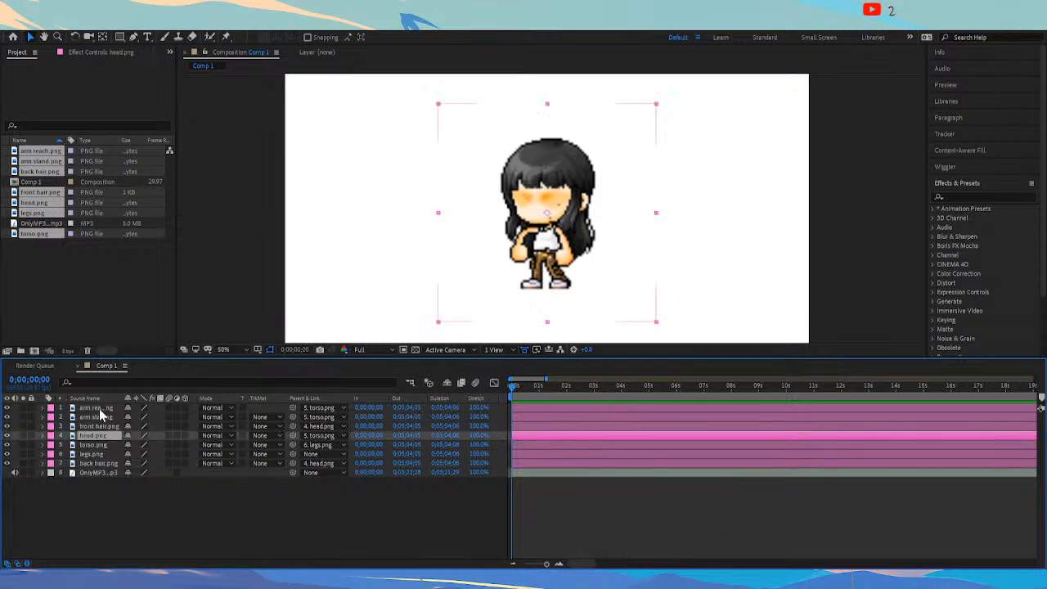
Show the arm reach layer's Rotation and move the layer's anchor point onto the shoulder just below the chin
click(102, 407)
key(r)
scroll(542, 235, up, 2)
scroll(541, 235, down, 1)
drag(560, 278, 579, 225)
key(y)
drag(561, 163, 551, 197)
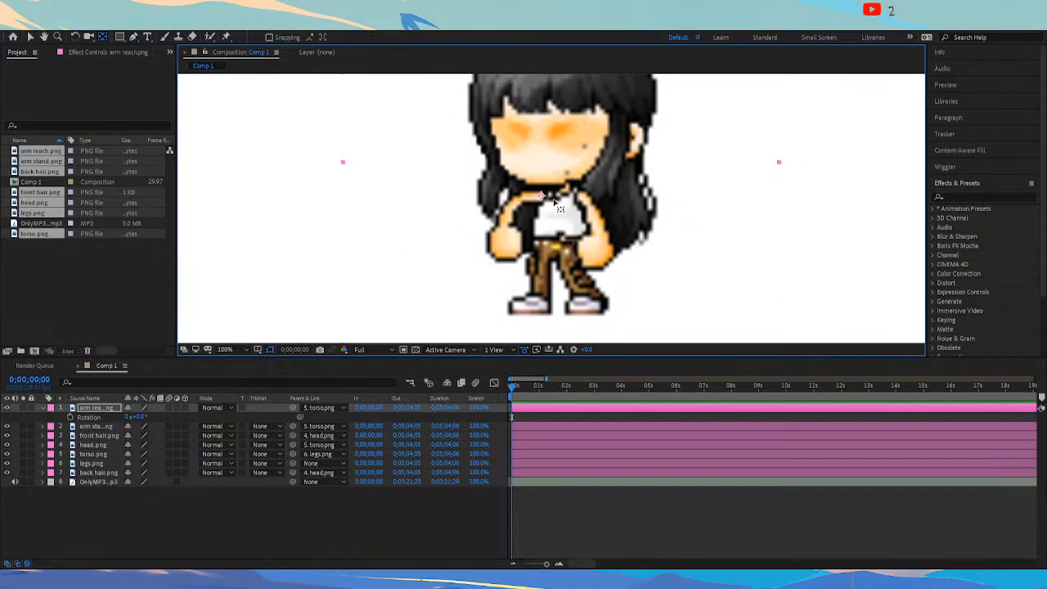
Move the front hair layer's anchor point to the top of the head and the head layer's anchor point to the chin
click(82, 426)
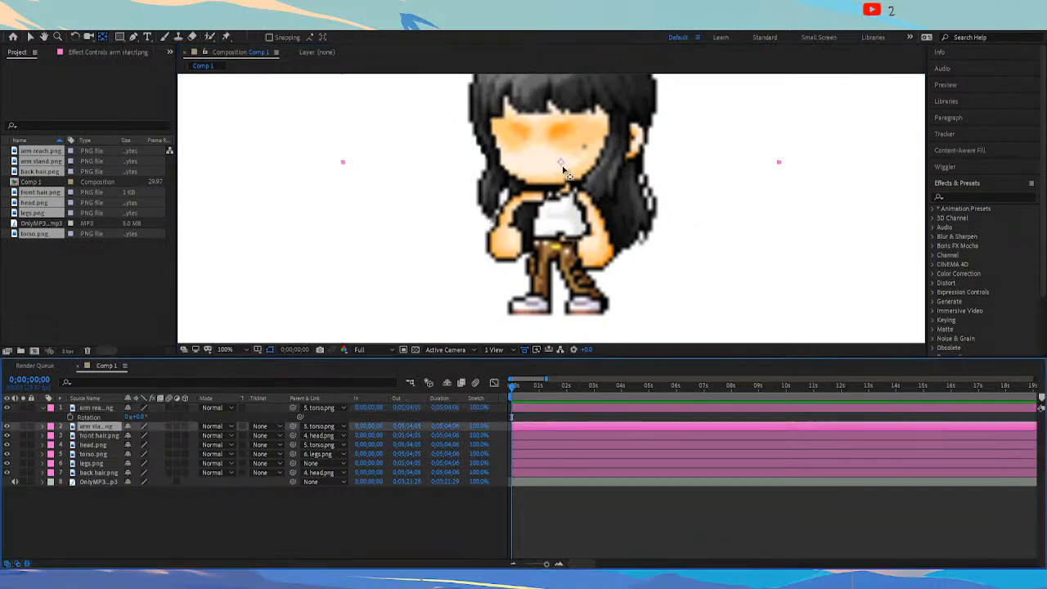
click(84, 437)
drag(556, 138, 550, 112)
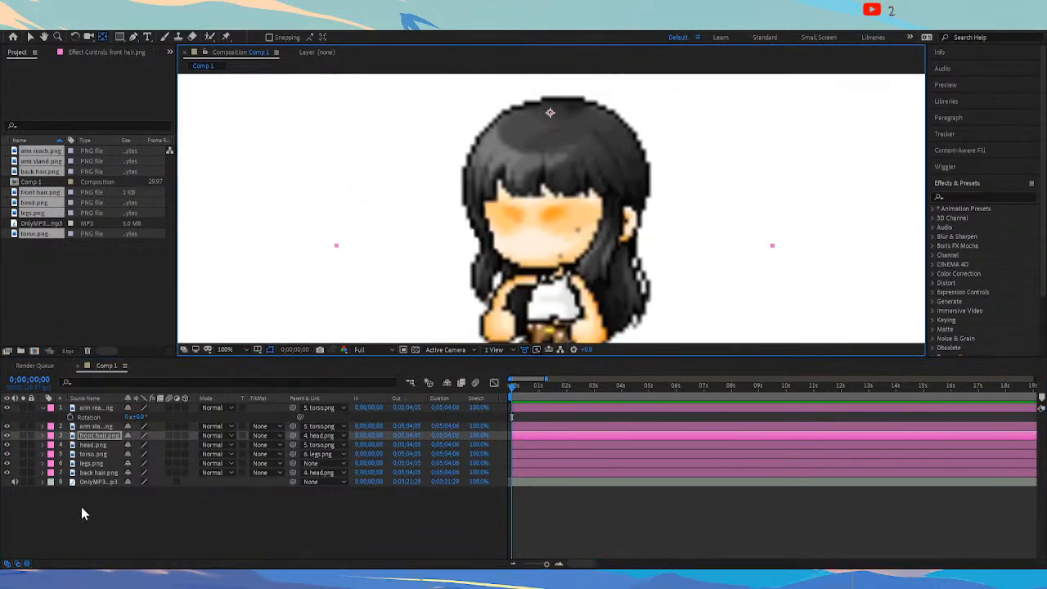
click(92, 444)
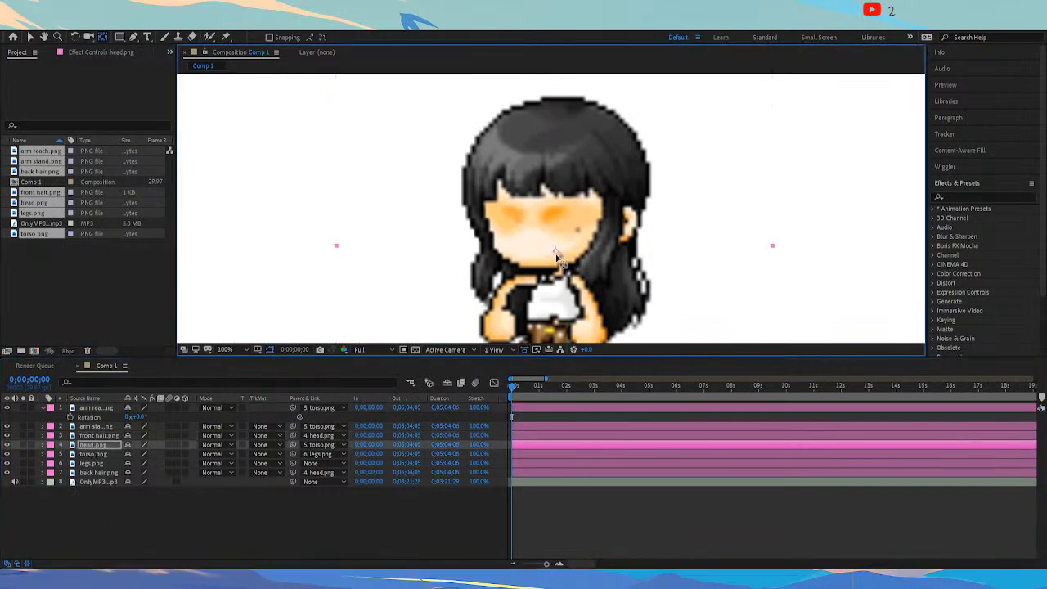
drag(555, 248, 576, 227)
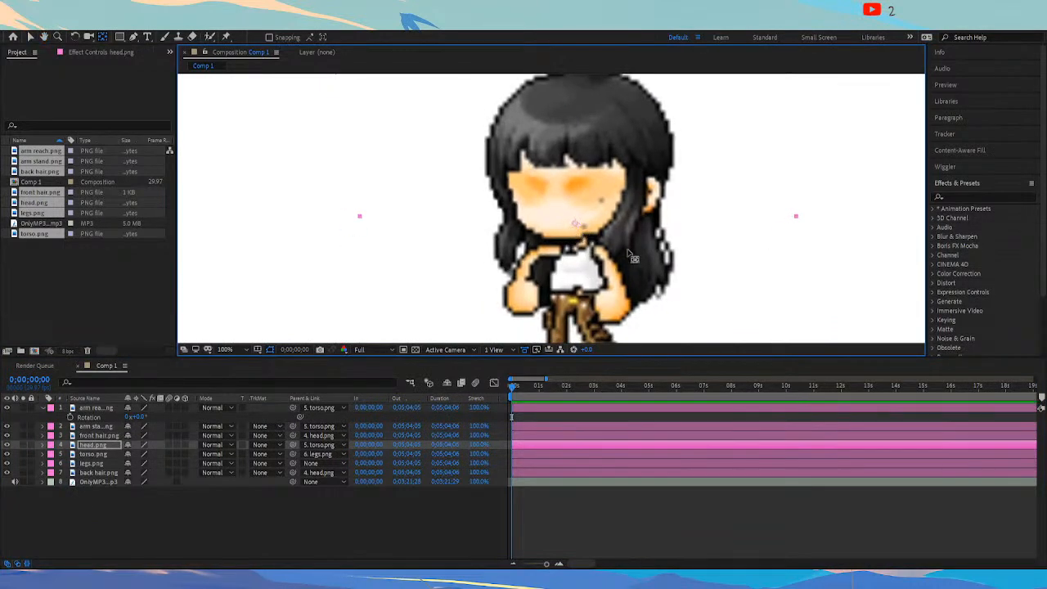
Move the torso layer's anchor point down to the right side of the character's waist
click(94, 454)
mouse_move(576, 288)
mouse_down()
mouse_move(577, 305)
mouse_move(587, 291)
mouse_up()
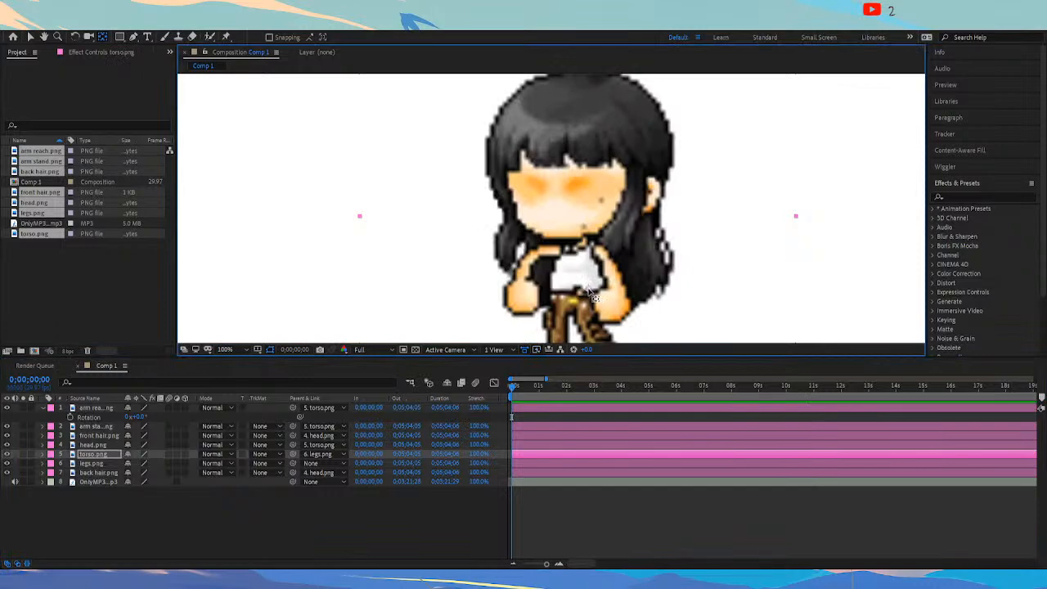
drag(587, 292, 578, 277)
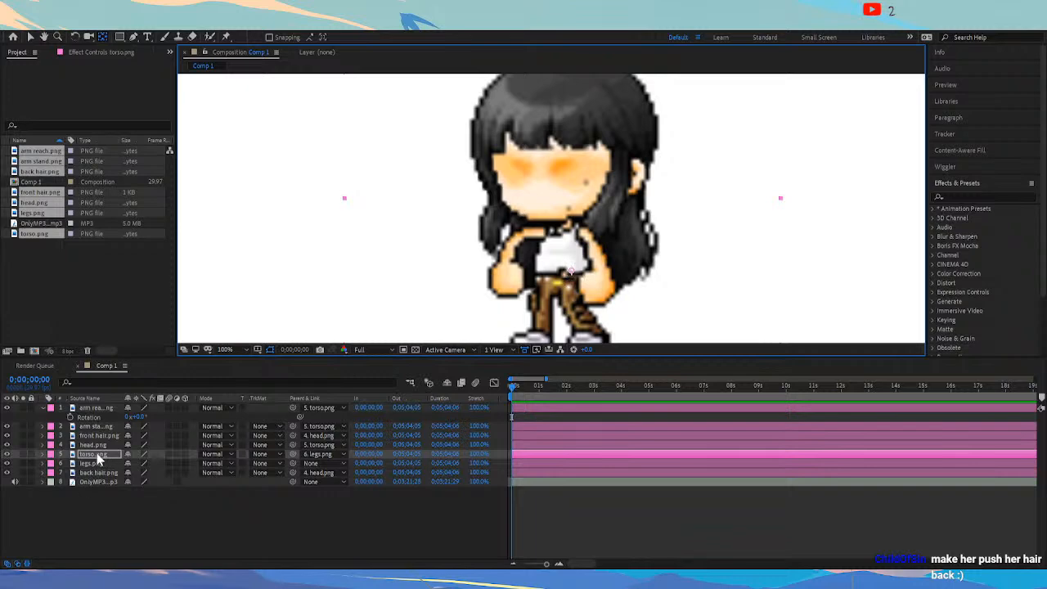
Try the torso's anchor point on the left side of the waist, test-rotating the torso both ways and undoing each rotation
key(r)
drag(139, 463, 132, 457)
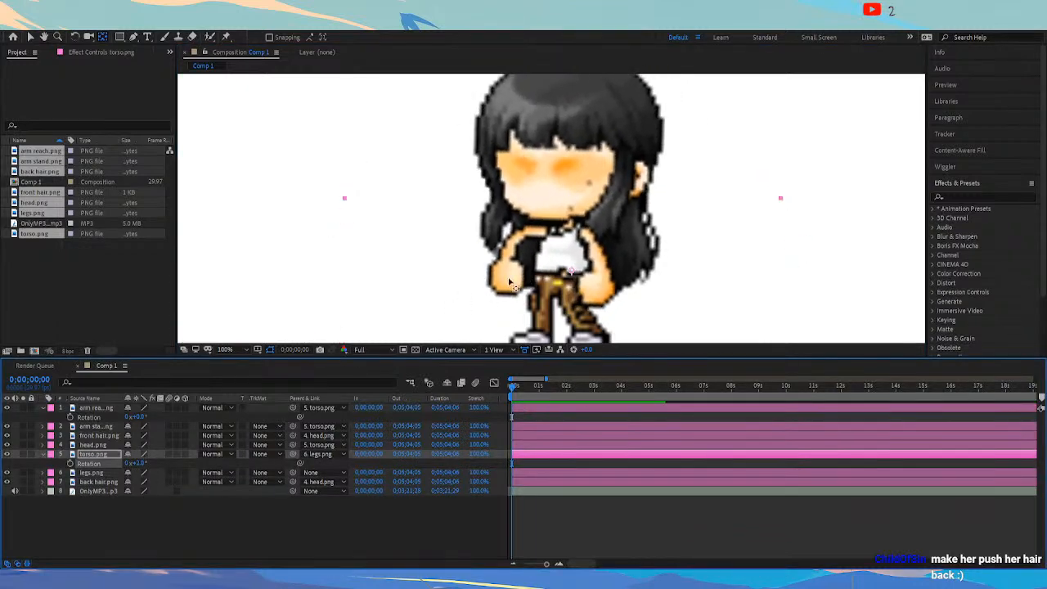
key(ctrl+z)
drag(571, 270, 548, 270)
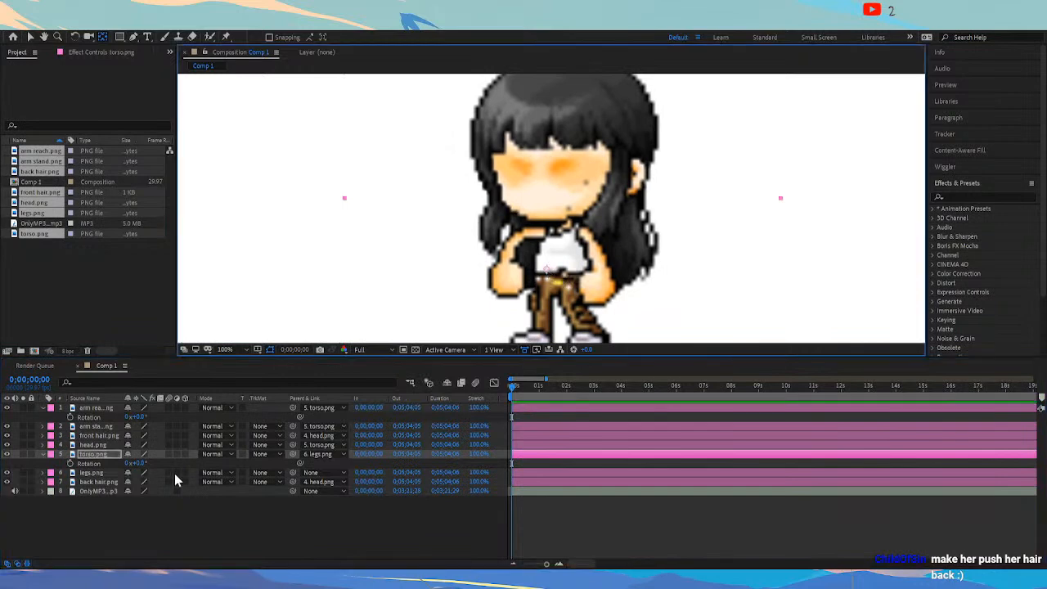
drag(137, 463, 166, 458)
key(ctrl+z)
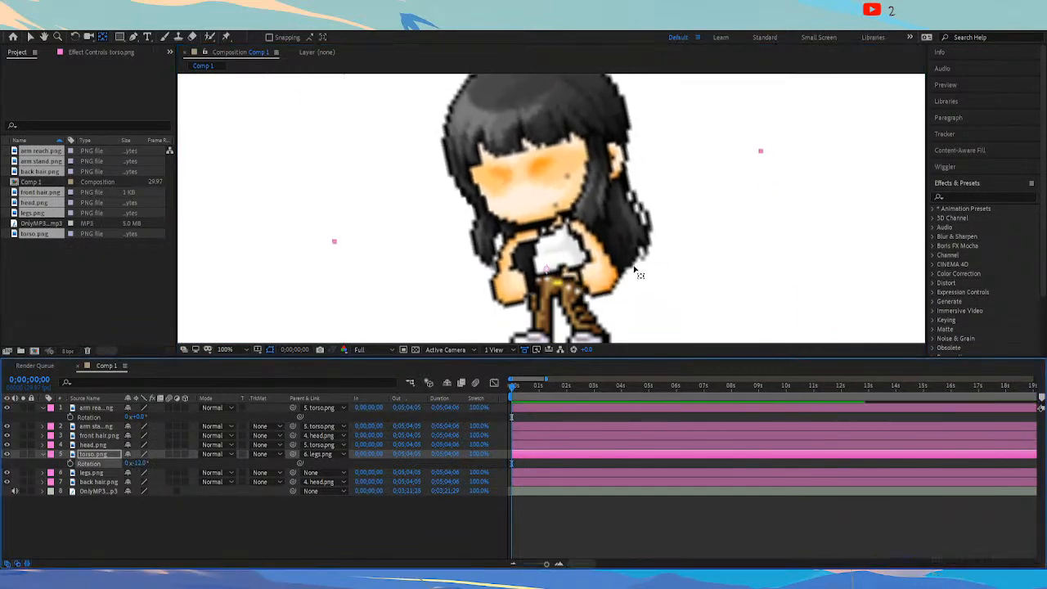
click(92, 454)
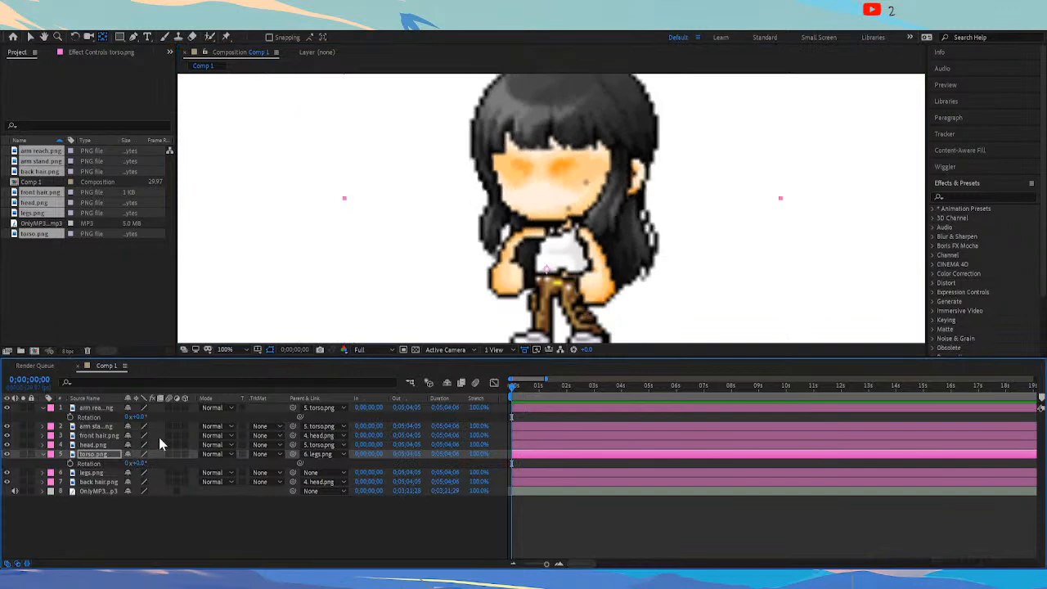
drag(137, 463, 150, 468)
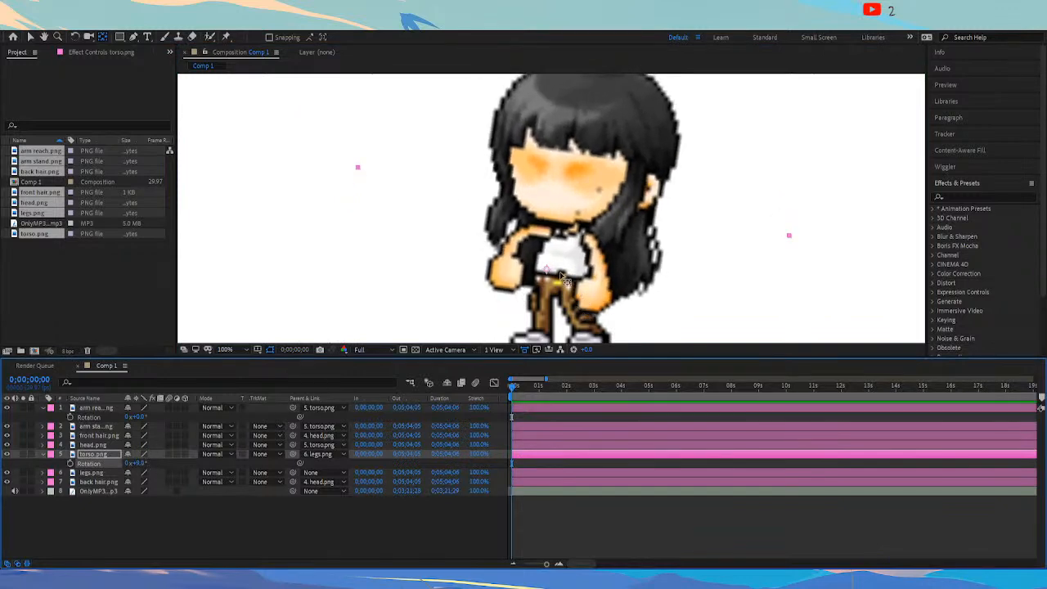
key(ctrl+z)
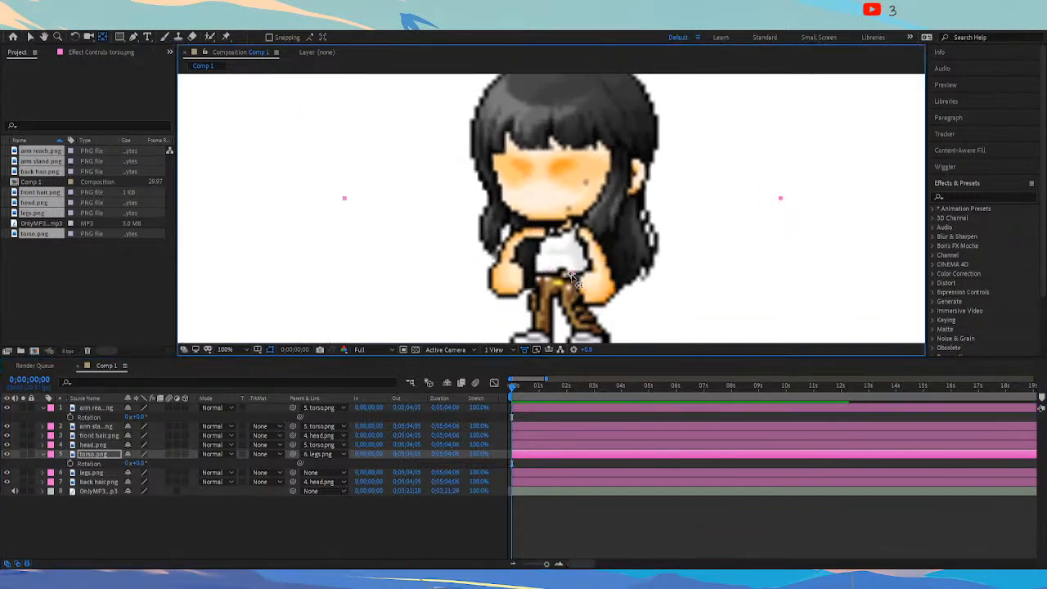
Place the torso's anchor point back on the right side of the waist, test its rotation and undo the test
drag(150, 471, 145, 465)
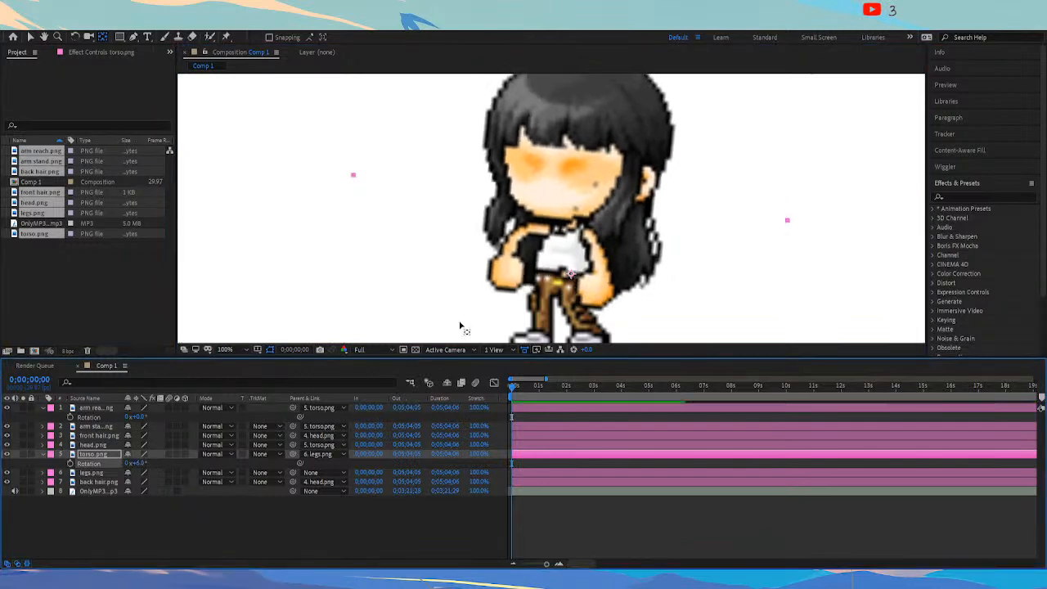
key(ctrl+z)
click(570, 275)
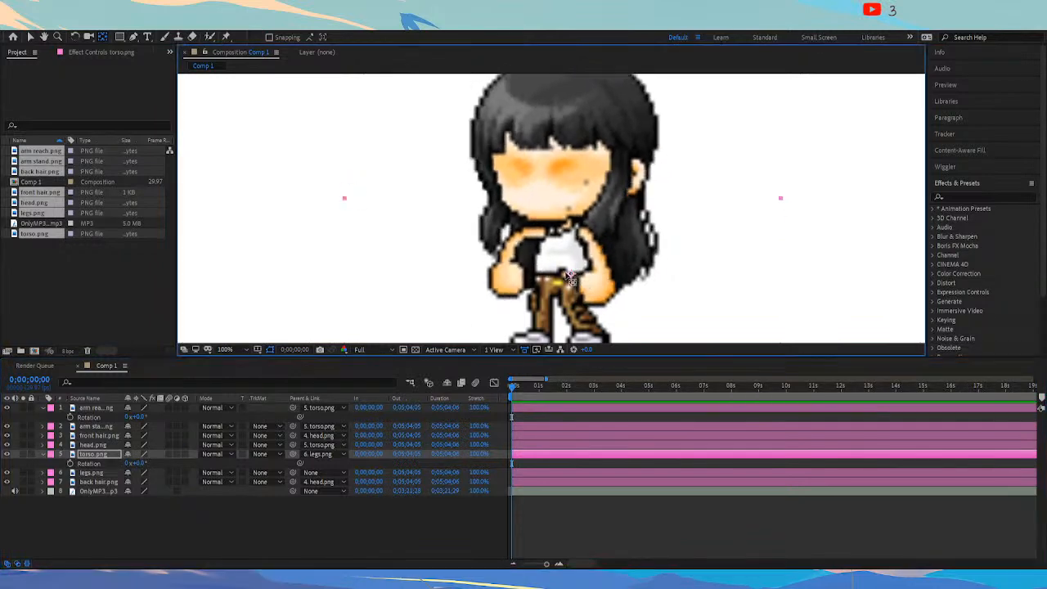
Move the back hair layer's anchor point to the top of the head
click(92, 471)
drag(573, 227, 545, 239)
click(93, 483)
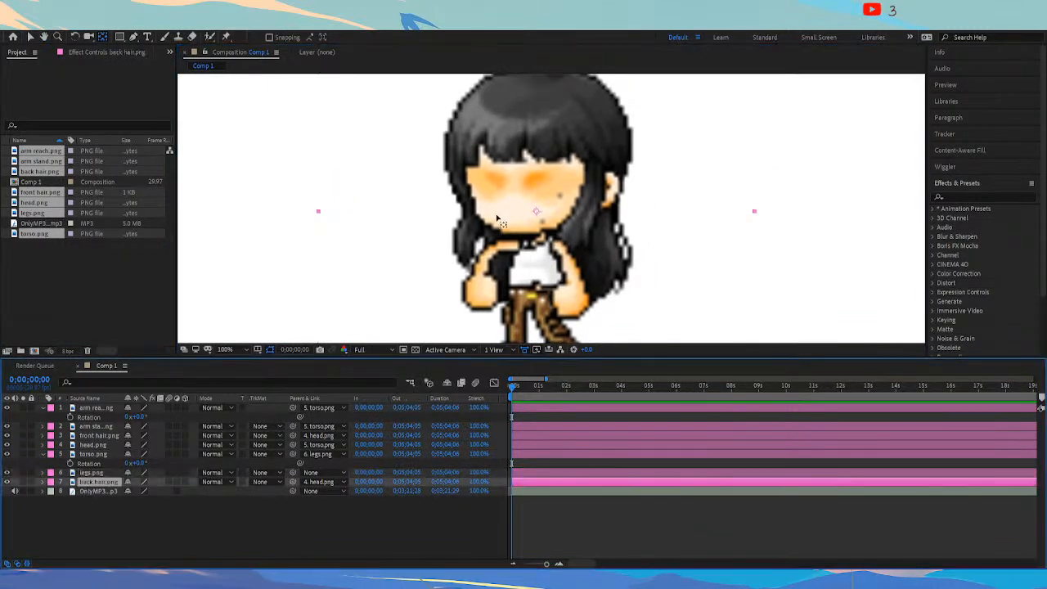
drag(544, 90, 558, 125)
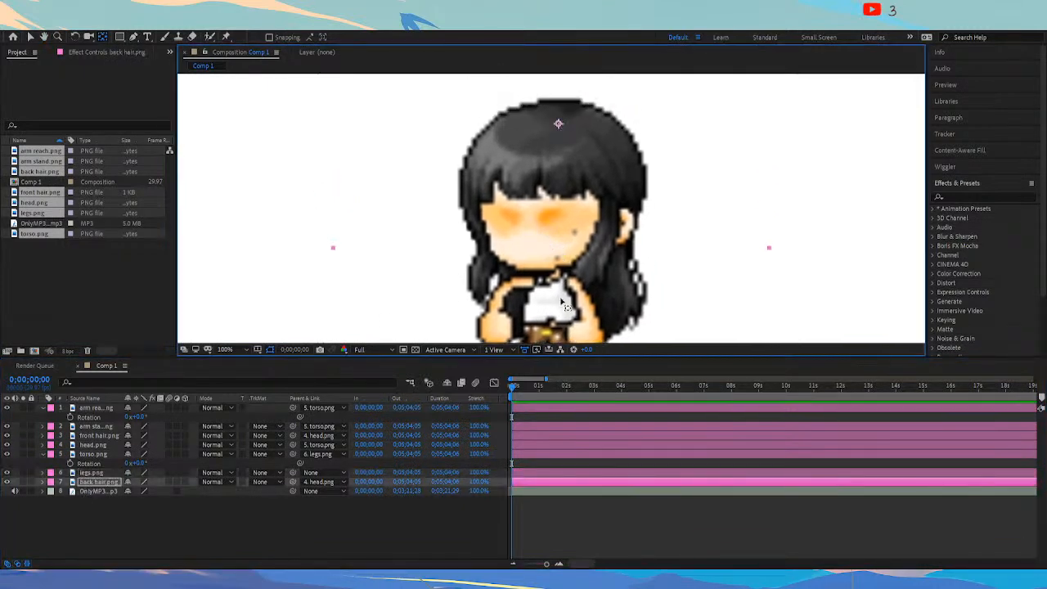
drag(561, 318, 551, 290)
scroll(564, 237, down, 1)
drag(564, 237, 561, 240)
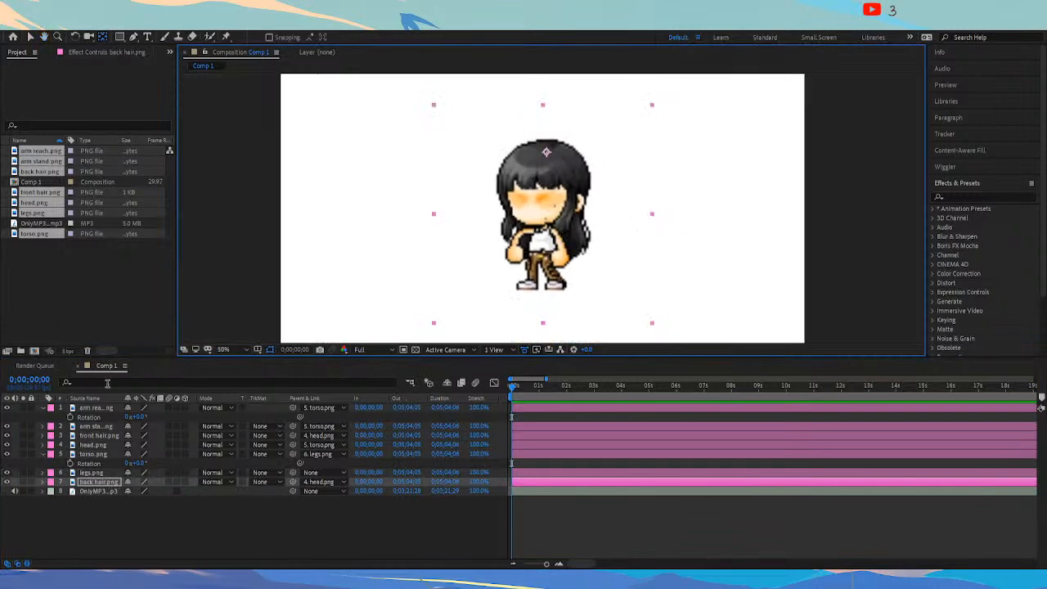
click(101, 437)
click(99, 427)
click(103, 455)
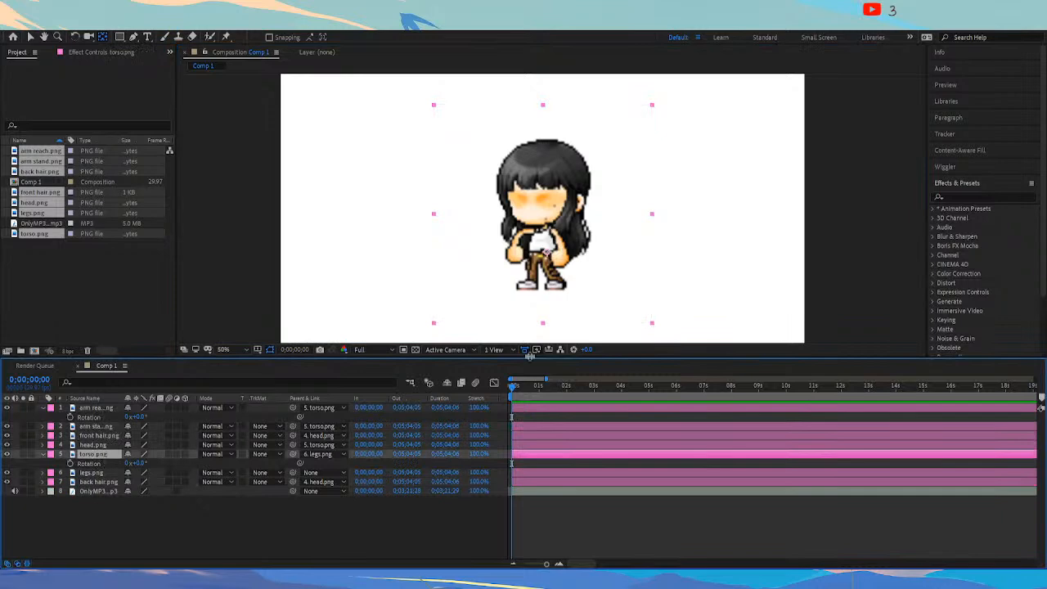
click(112, 445)
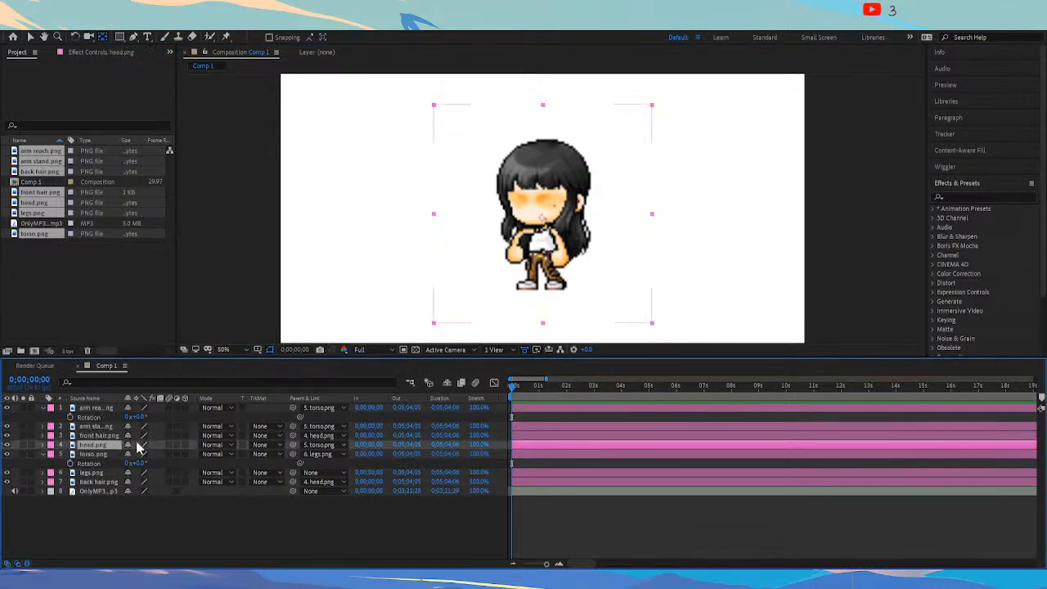
click(96, 454)
click(87, 464)
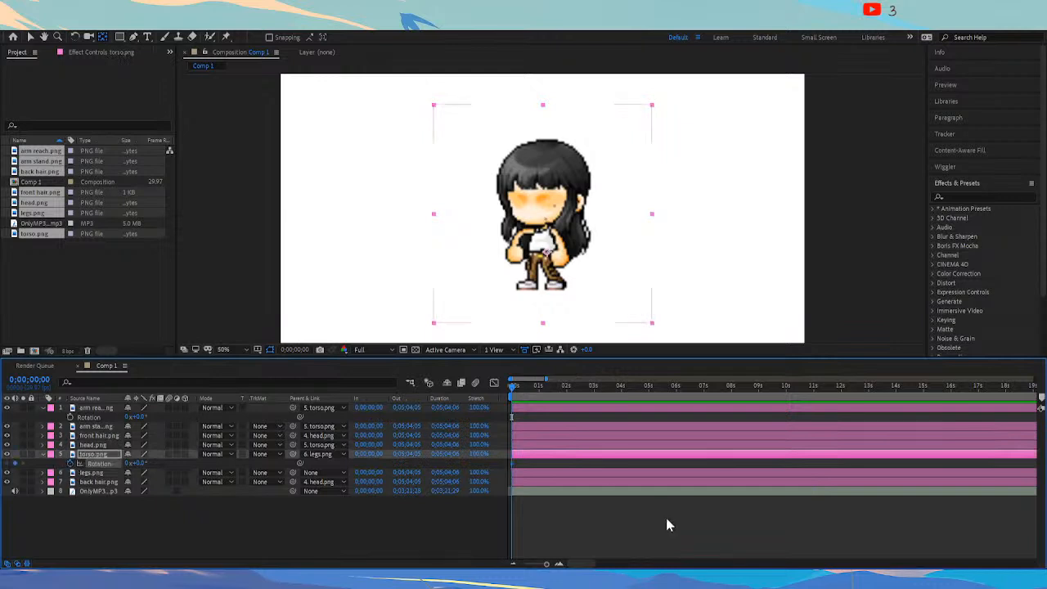
click(560, 563)
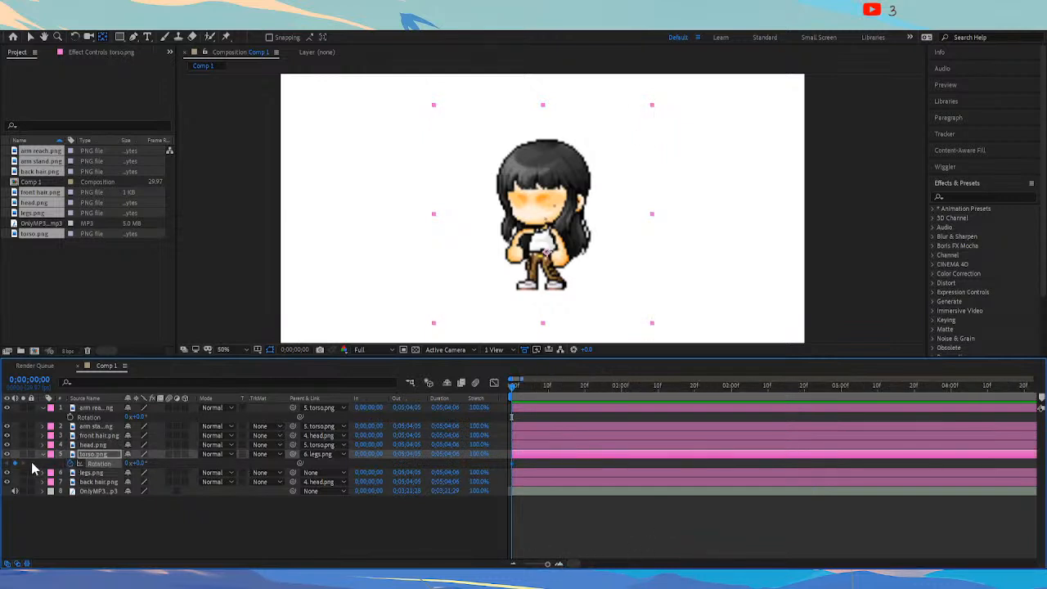
click(70, 464)
click(111, 510)
key(u)
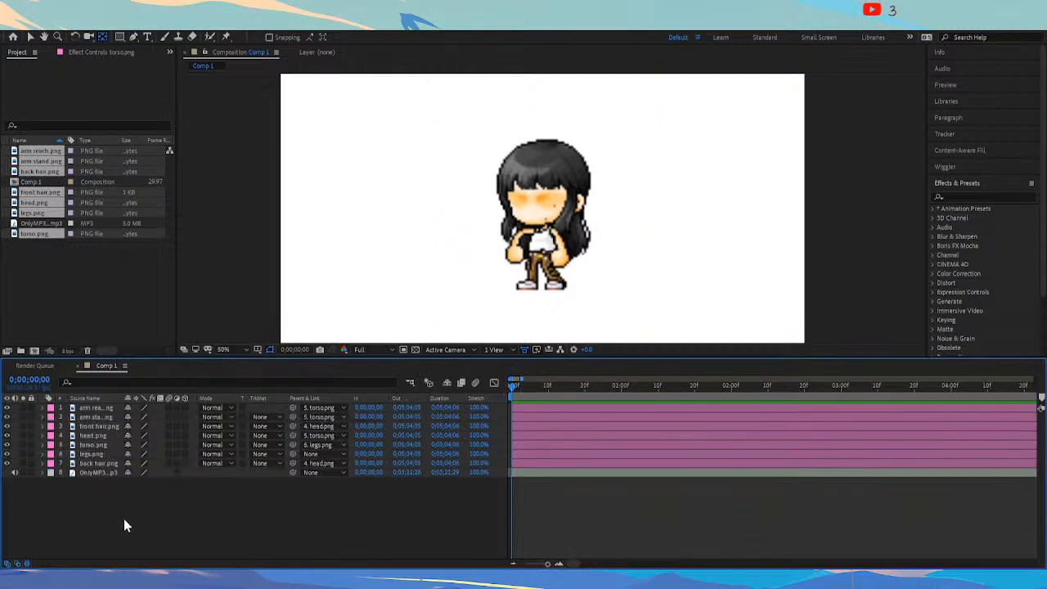
Reveal the Rotation properties of the head and torso layers
click(92, 436)
key(r)
click(94, 454)
key(r)
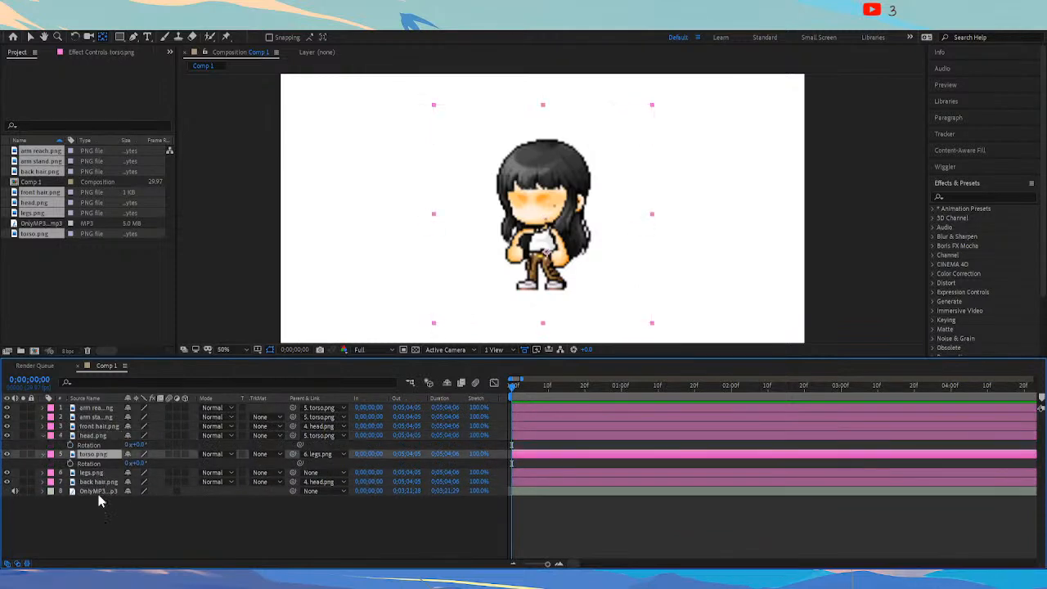
click(88, 445)
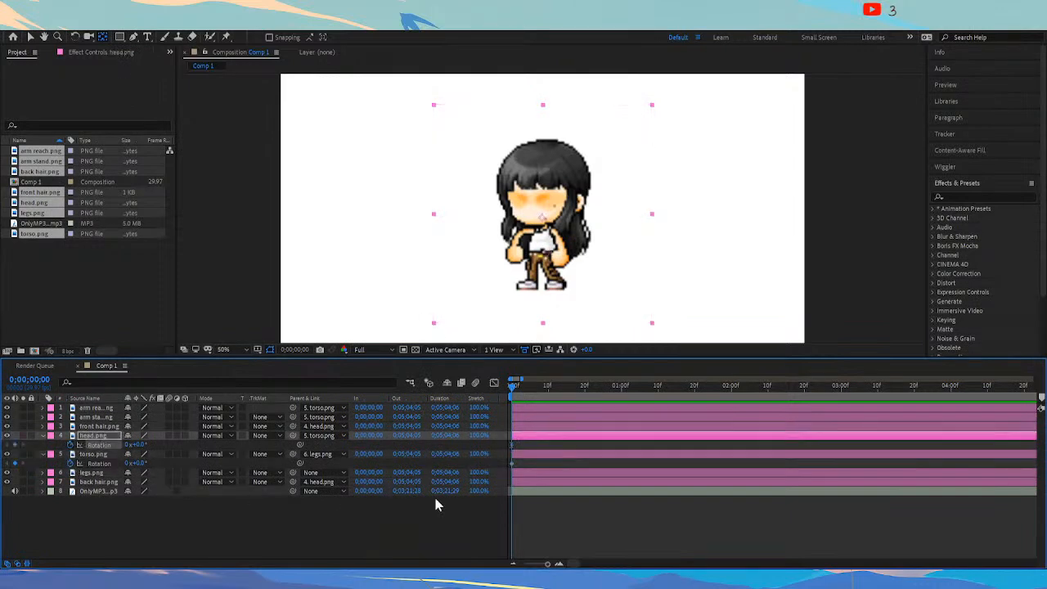
click(88, 463)
click(548, 565)
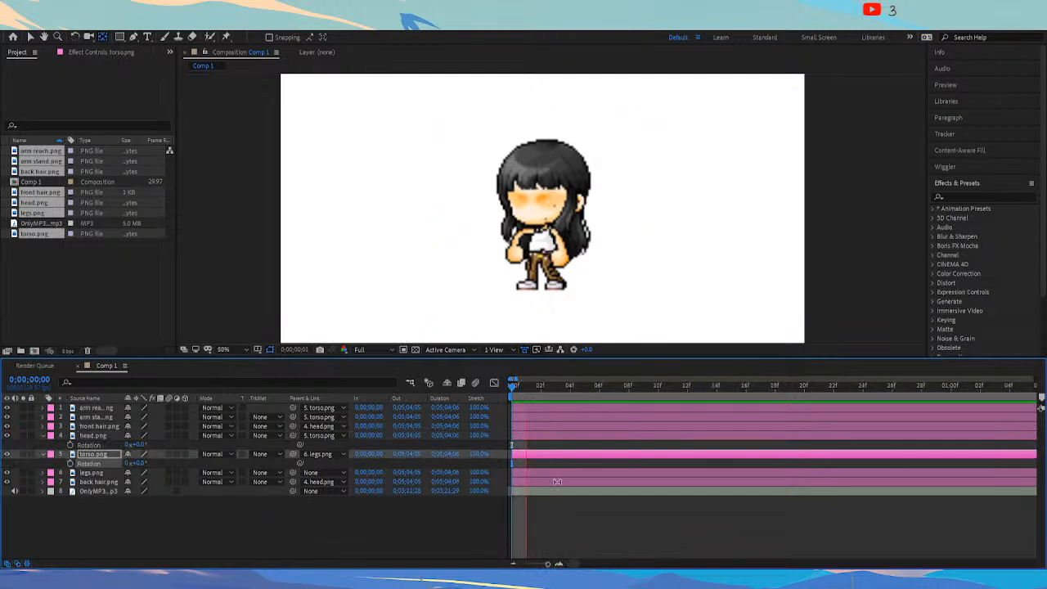
scroll(586, 407, down, 3)
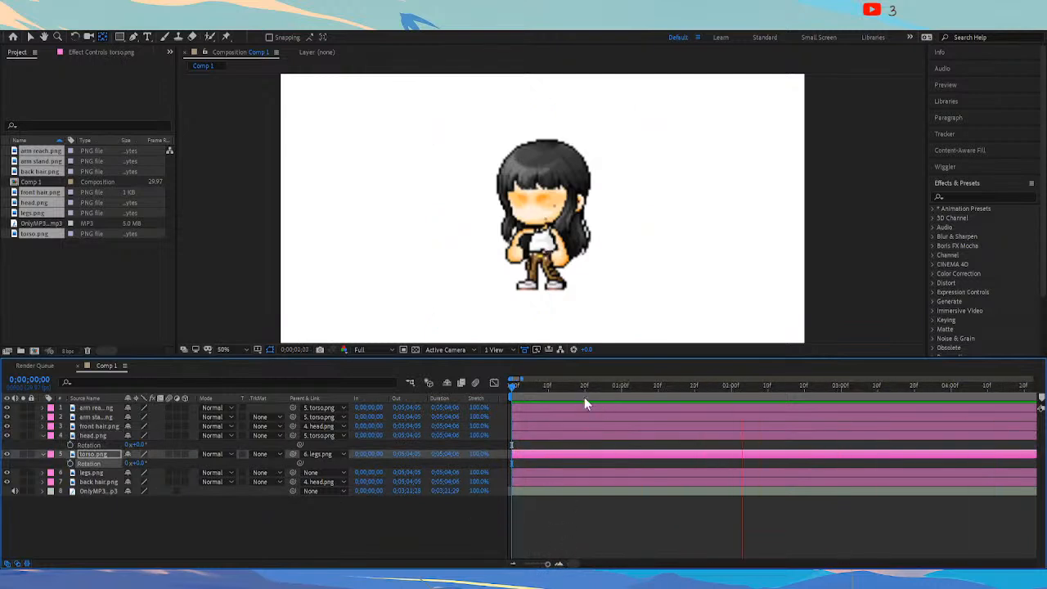
Enable rotation keyframing on the torso and head layers and set the head's rotation to -5° at 0;00;00;29
click(70, 463)
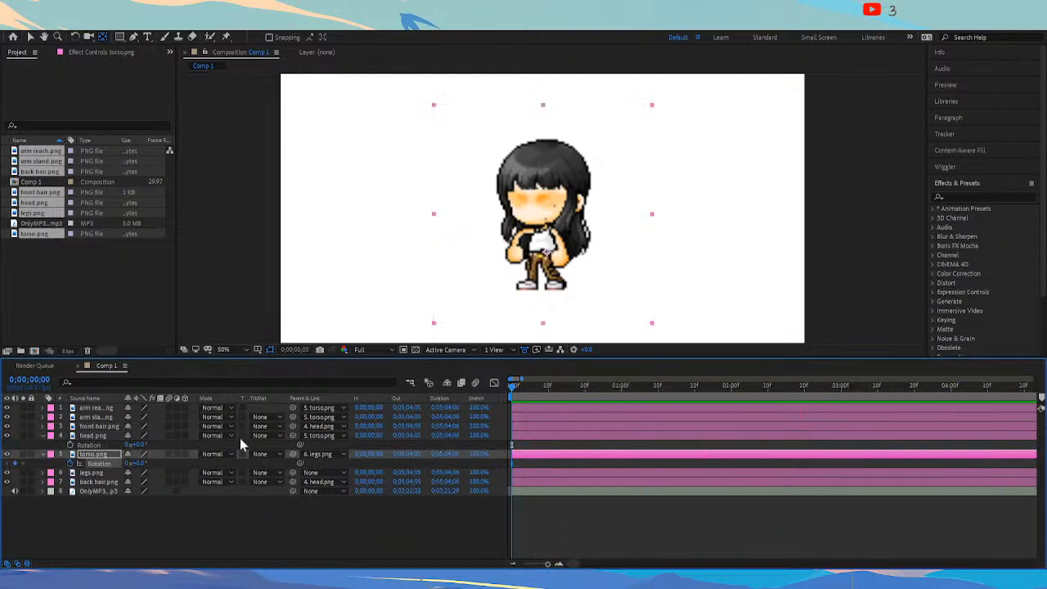
click(70, 444)
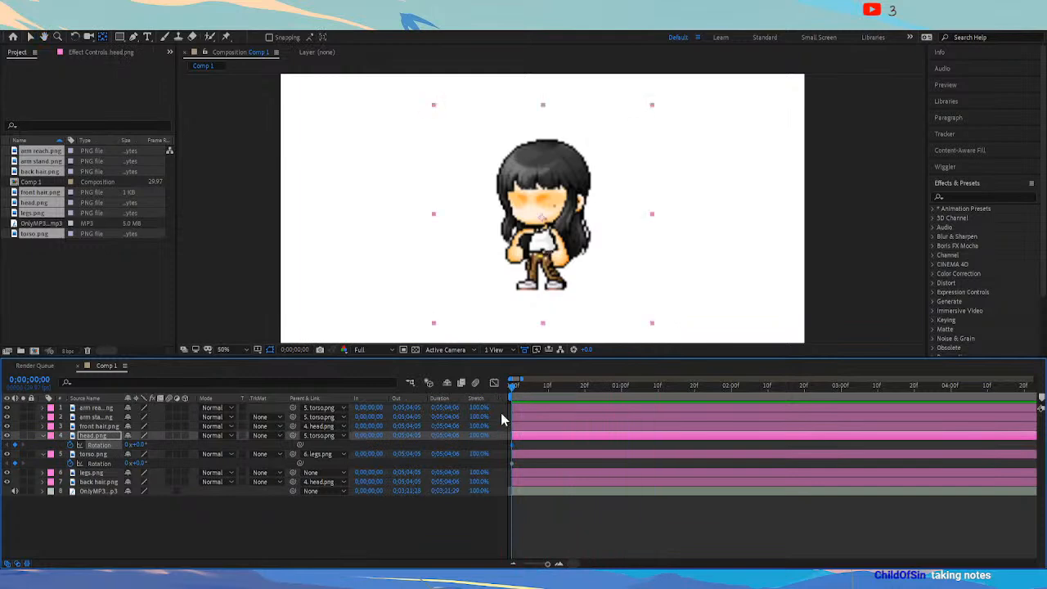
key(space)
click(619, 386)
drag(139, 445, 135, 445)
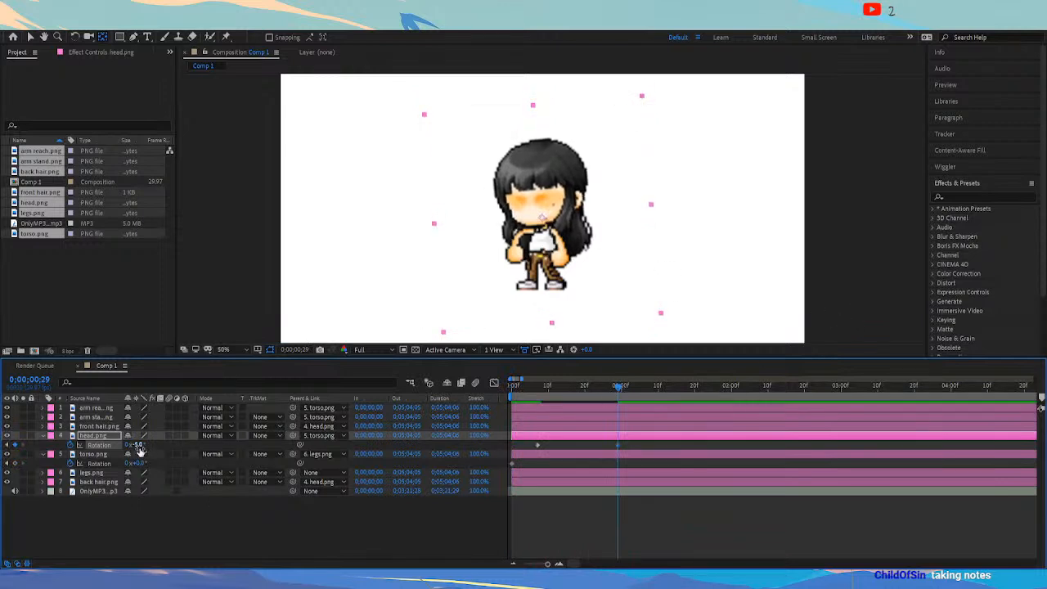
Add a -4° rotation keyframe to the head shortly before the two-second mark and play the animation from the start
drag(645, 393, 717, 392)
text(-4)
key(Return)
drag(716, 384, 505, 411)
key(space)
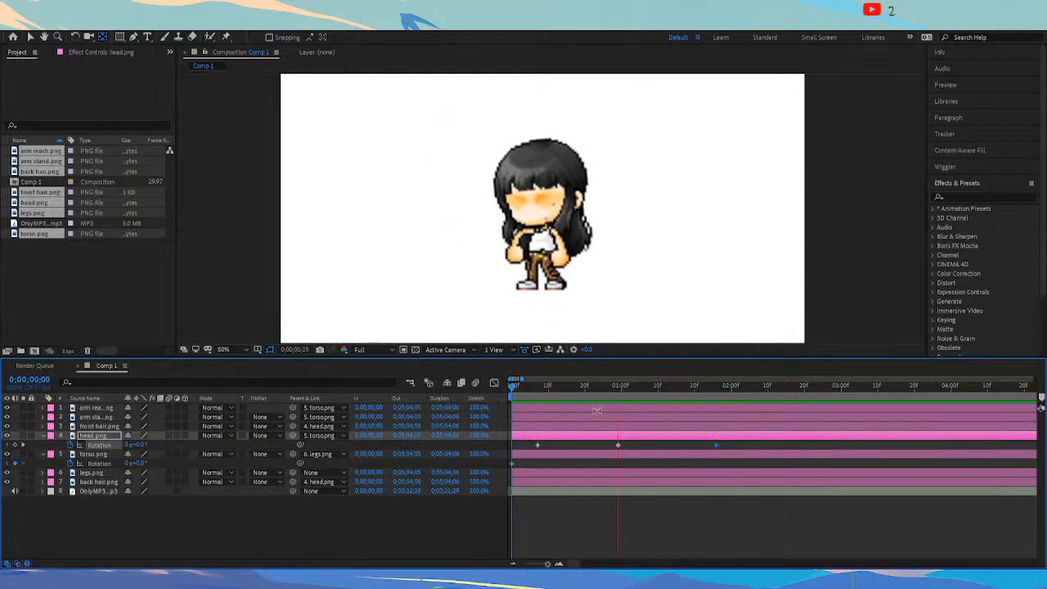
Retime the head's three rotation keyframes to about frame 14, frame 27 and 1 second 10 frames
click(614, 386)
drag(538, 445, 563, 445)
drag(717, 445, 610, 446)
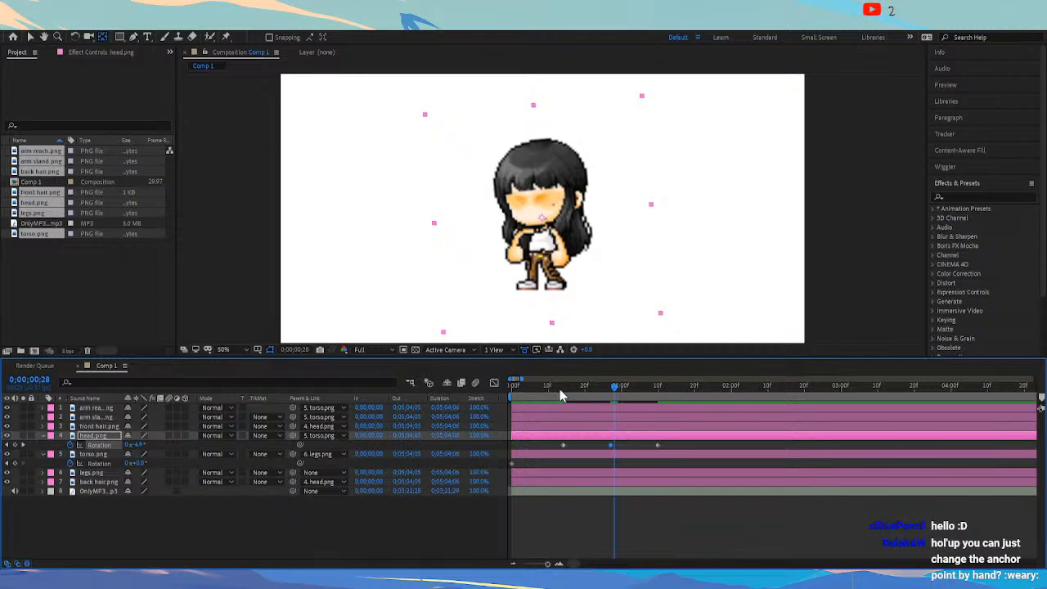
Show the head layer's Anchor Point property, try changing its value and undo the change
key(a)
drag(135, 445, 217, 442)
key(ctrl+z)
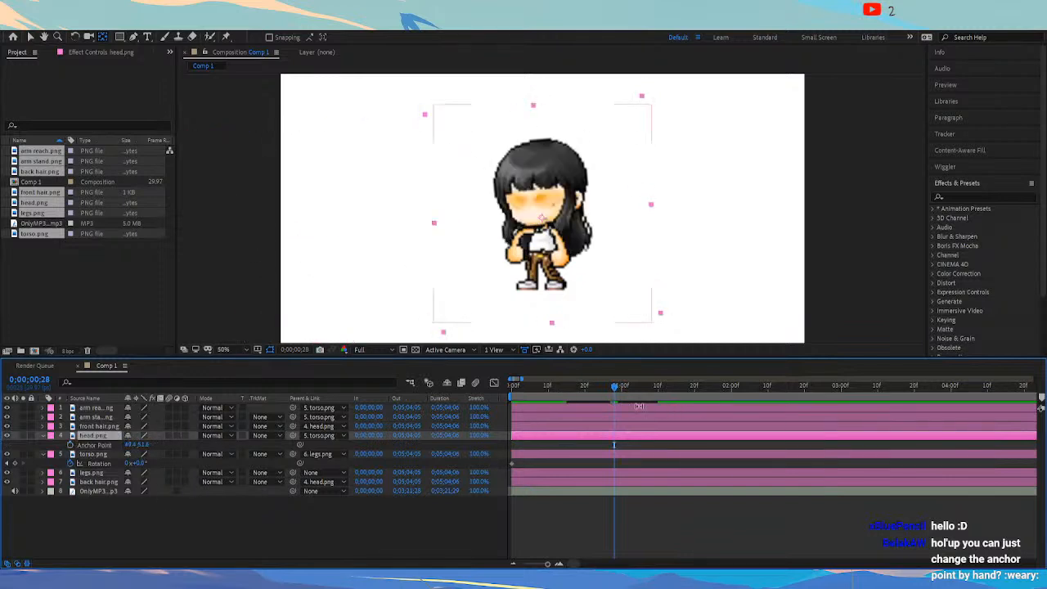
Play back the head movement from the start and apply Easy Ease to the head's three rotation keyframes
key(r)
drag(566, 396, 503, 442)
key(space)
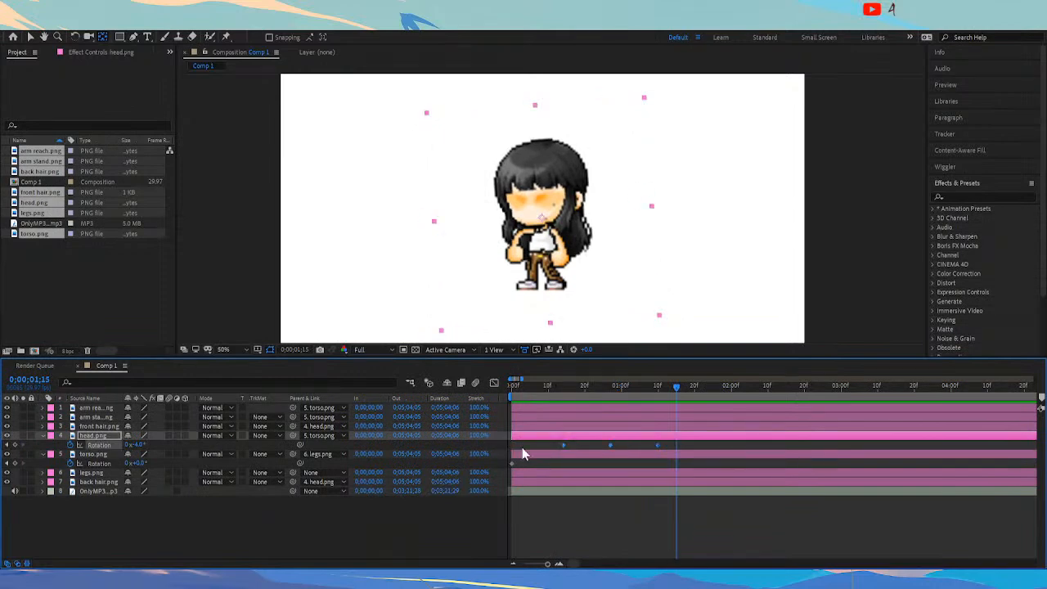
key(F9)
drag(597, 393, 625, 395)
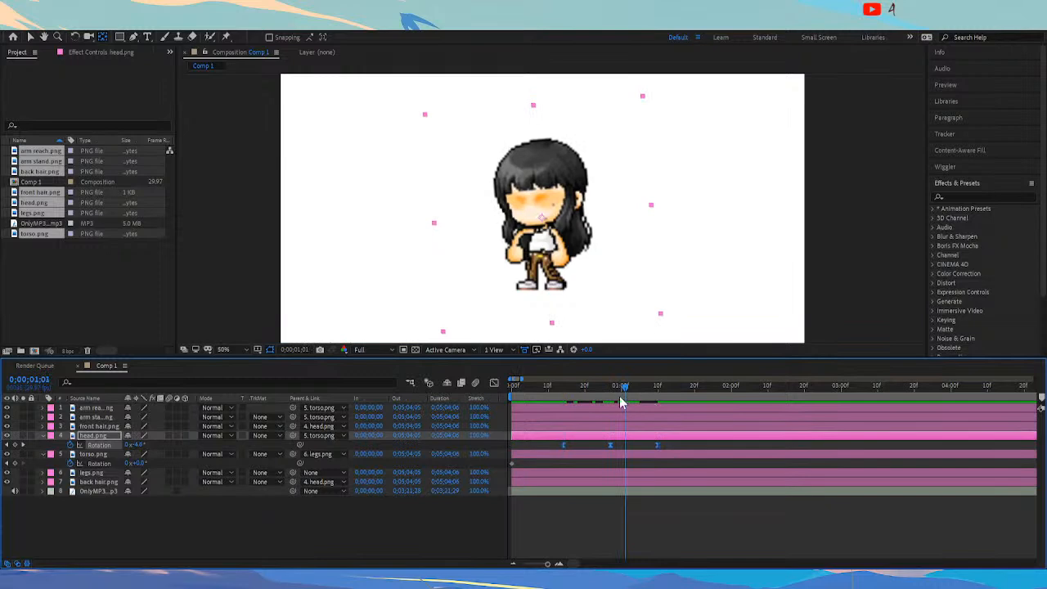
Show the head's rotation keyframes in the speed graph, examine the curve on both sides of the middle keyframe and play the movement
click(494, 382)
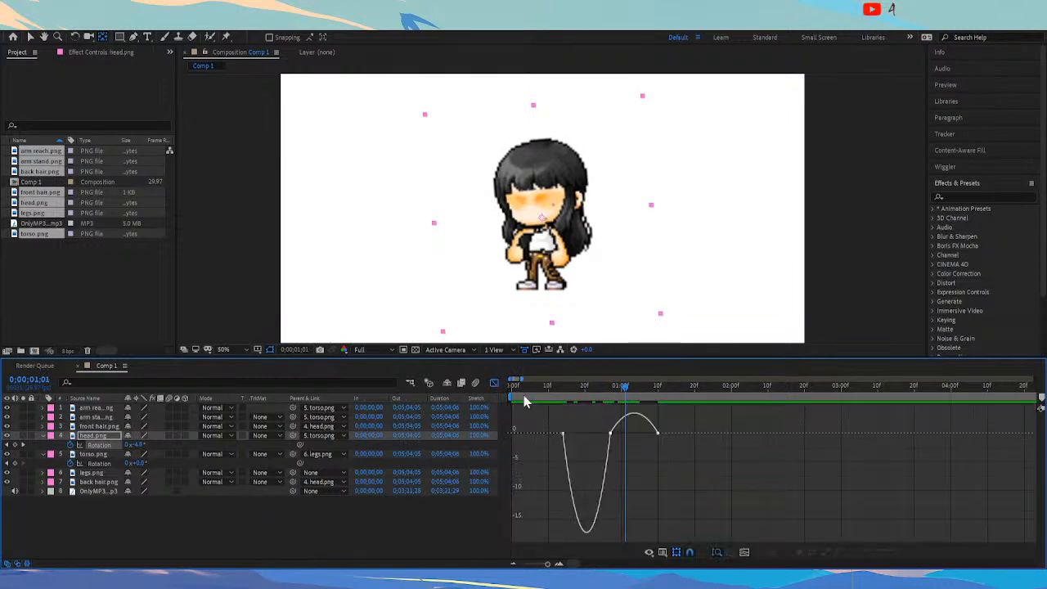
click(559, 564)
drag(577, 564, 575, 563)
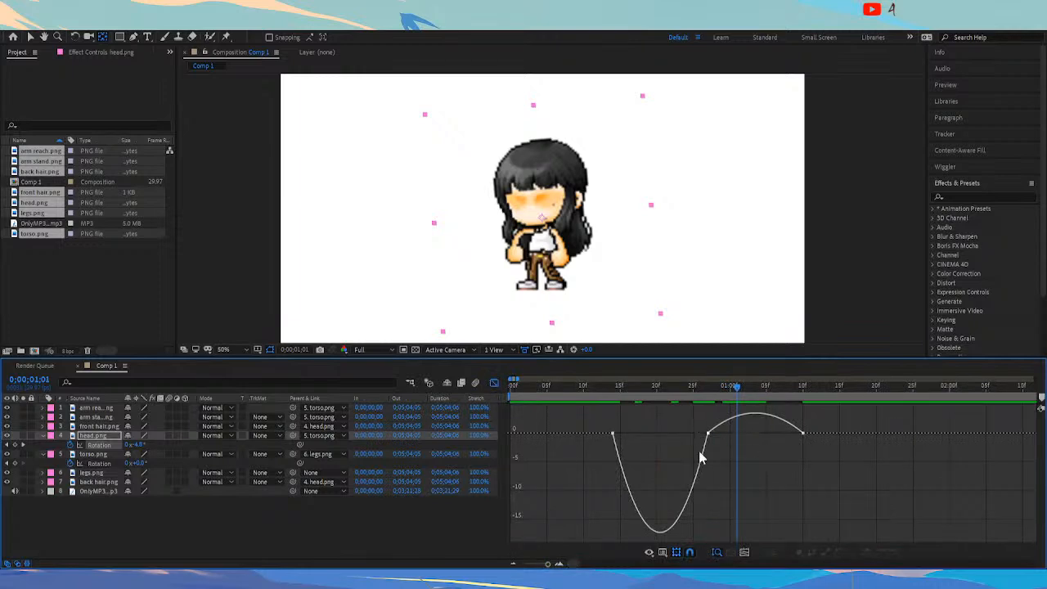
click(662, 532)
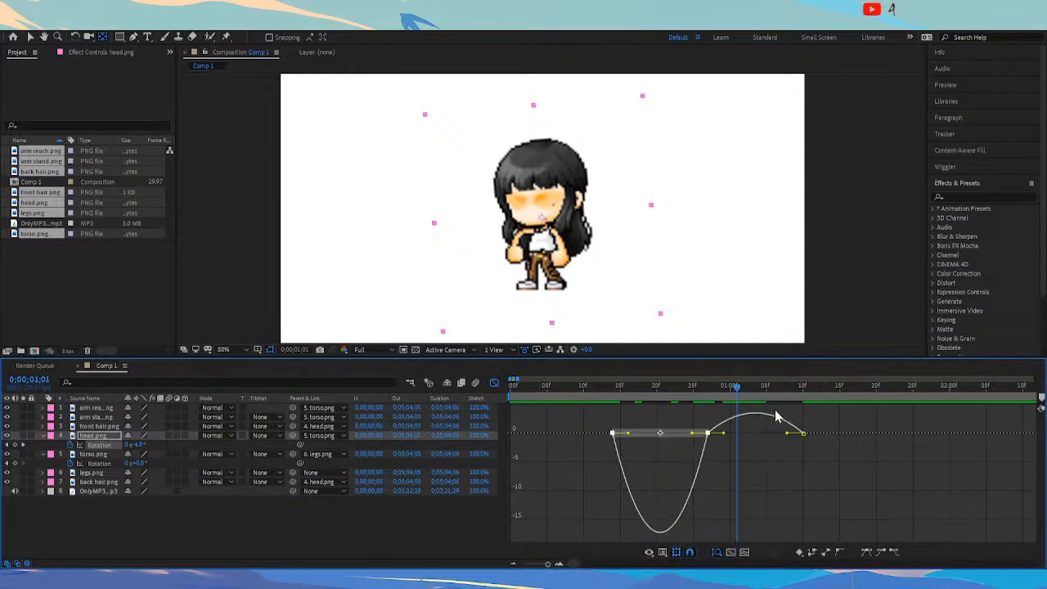
click(747, 414)
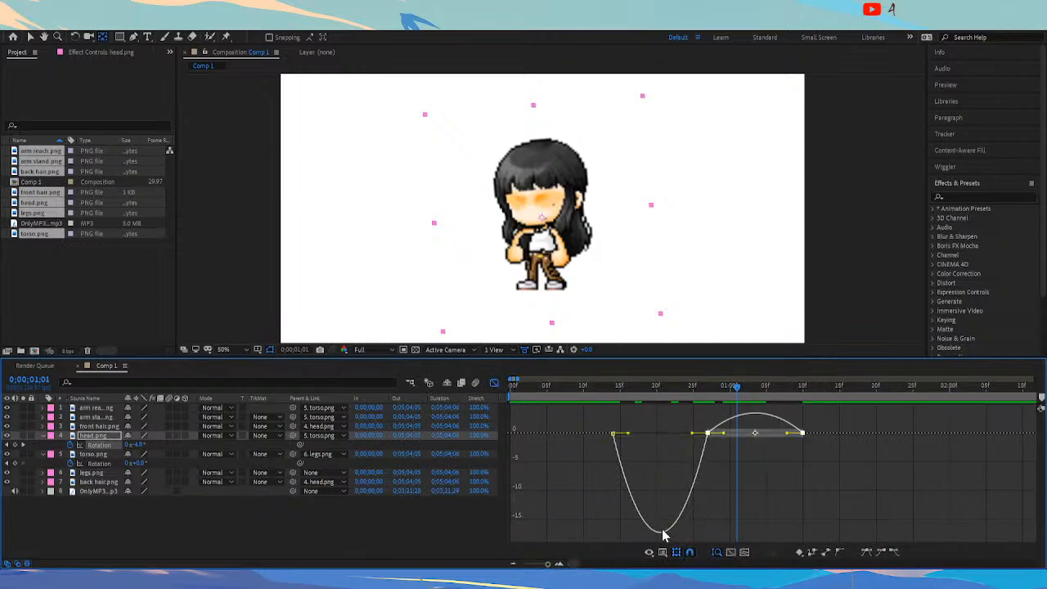
drag(653, 389, 575, 395)
key(space)
key(space)
click(670, 391)
Reshape the speed curve entering the head's middle rotation keyframe, trying short and long incoming eases and playing each back
click(708, 433)
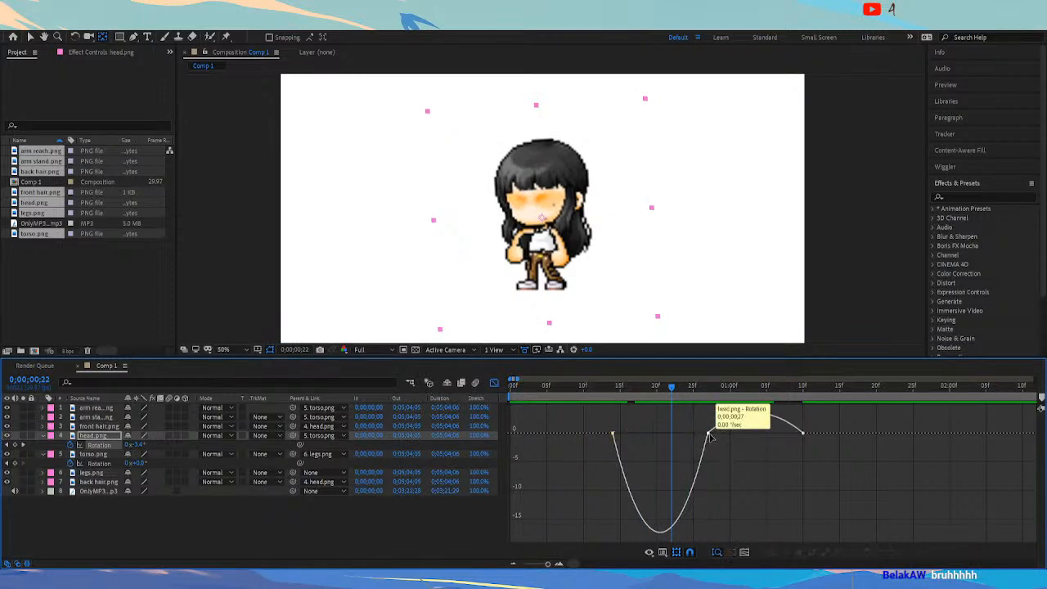
drag(688, 433, 678, 439)
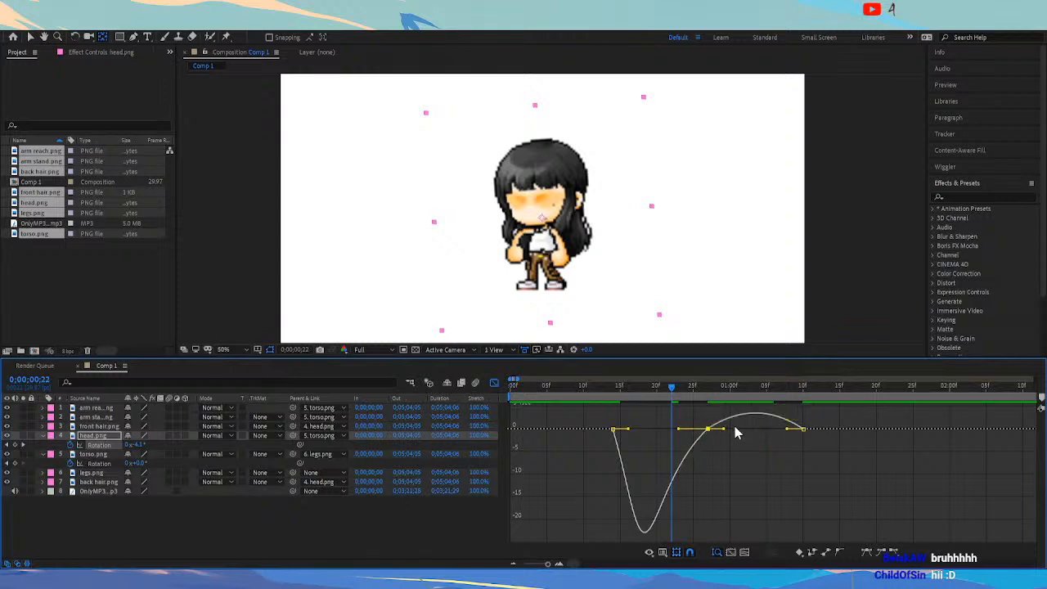
drag(679, 428, 716, 452)
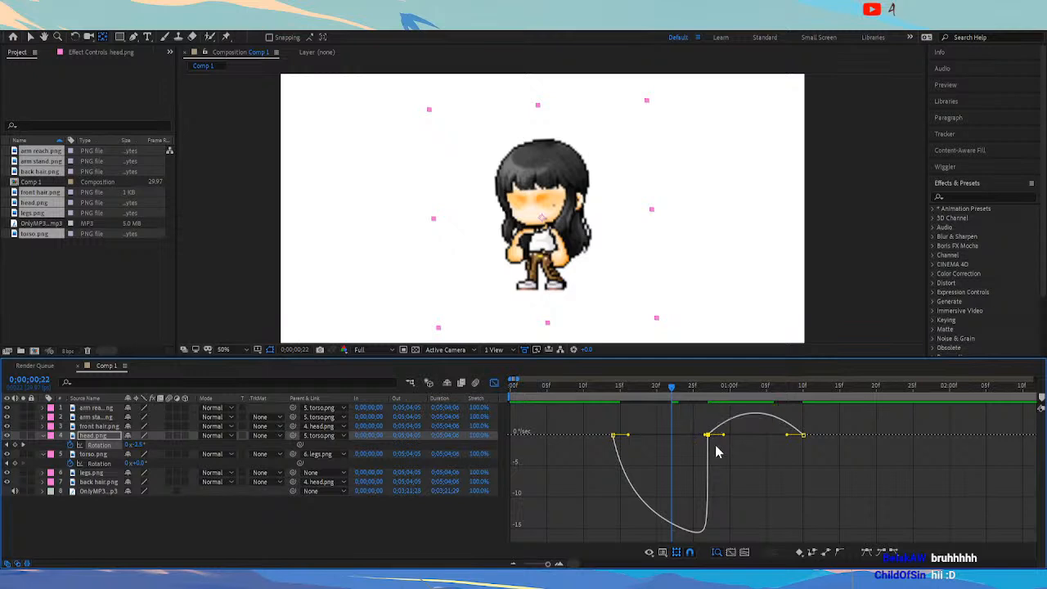
click(623, 390)
key(space)
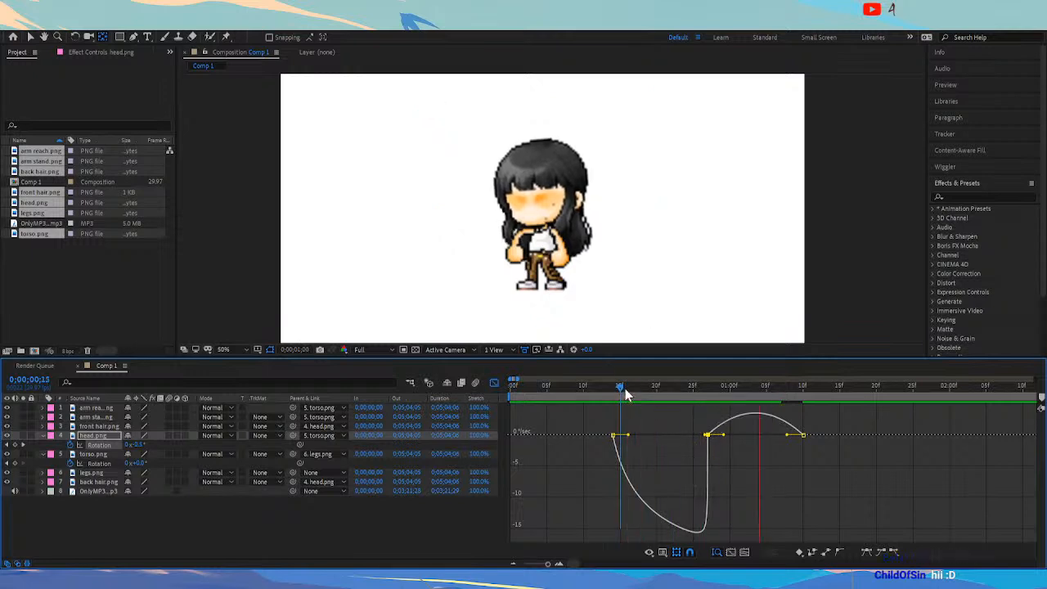
drag(705, 434, 670, 433)
click(568, 389)
key(space)
click(605, 388)
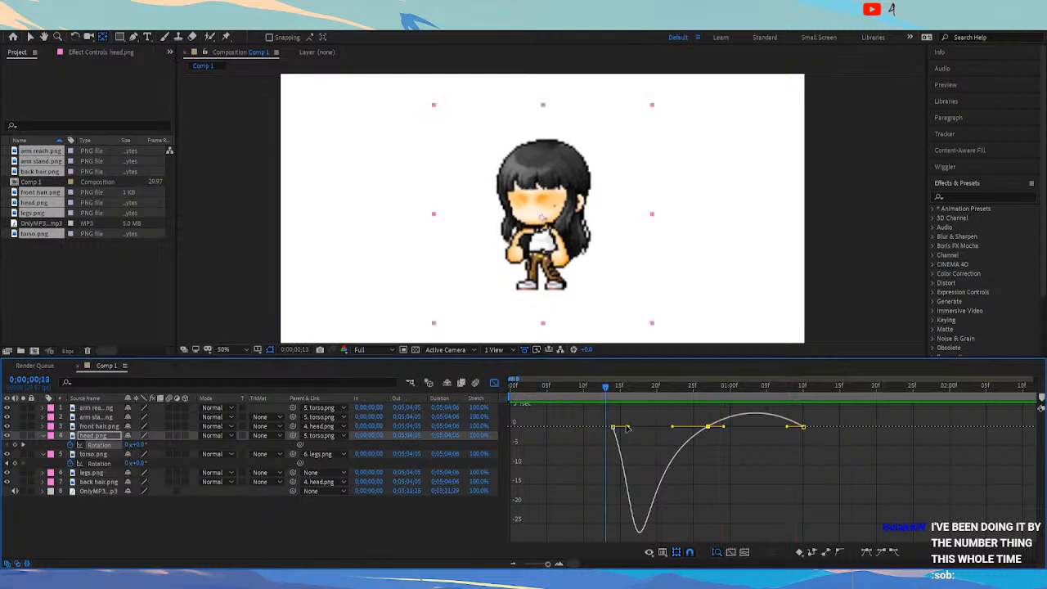
Leave the speed graph and try the head's first rotation keyframe at frame 5, playing the result
click(494, 383)
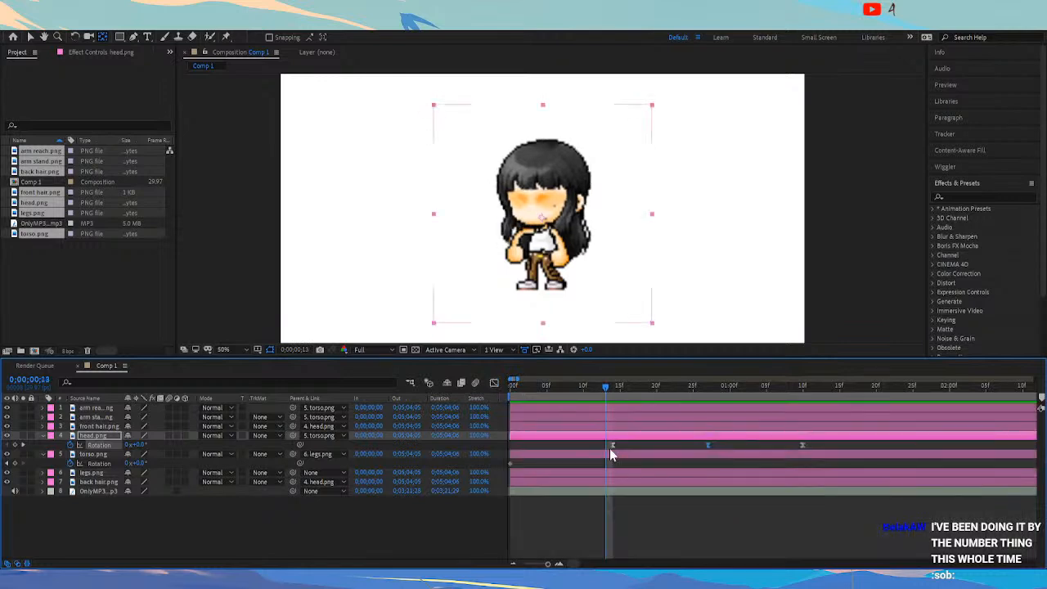
drag(612, 446, 547, 447)
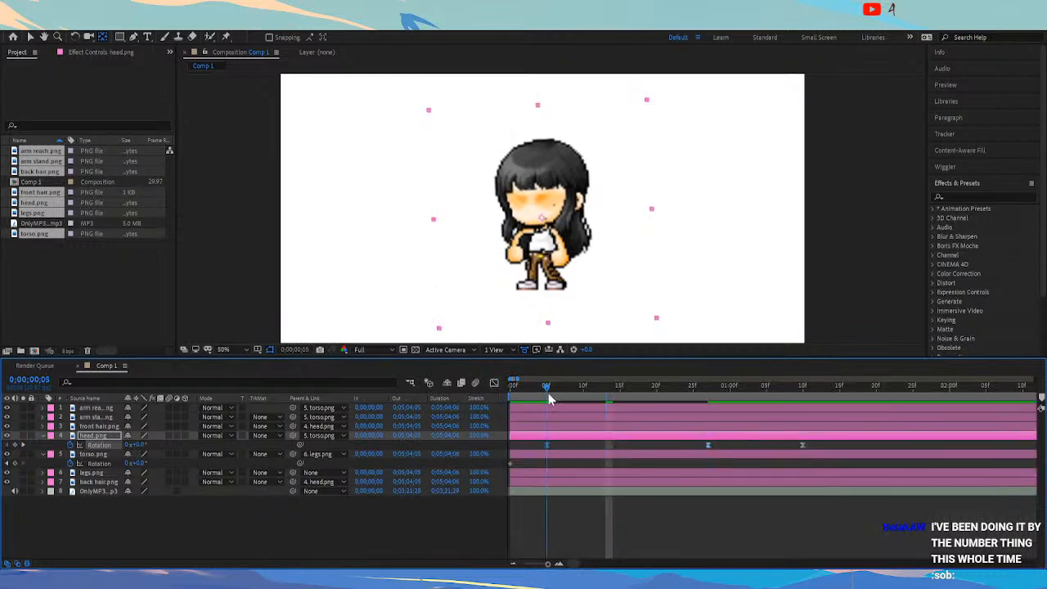
click(548, 386)
key(space)
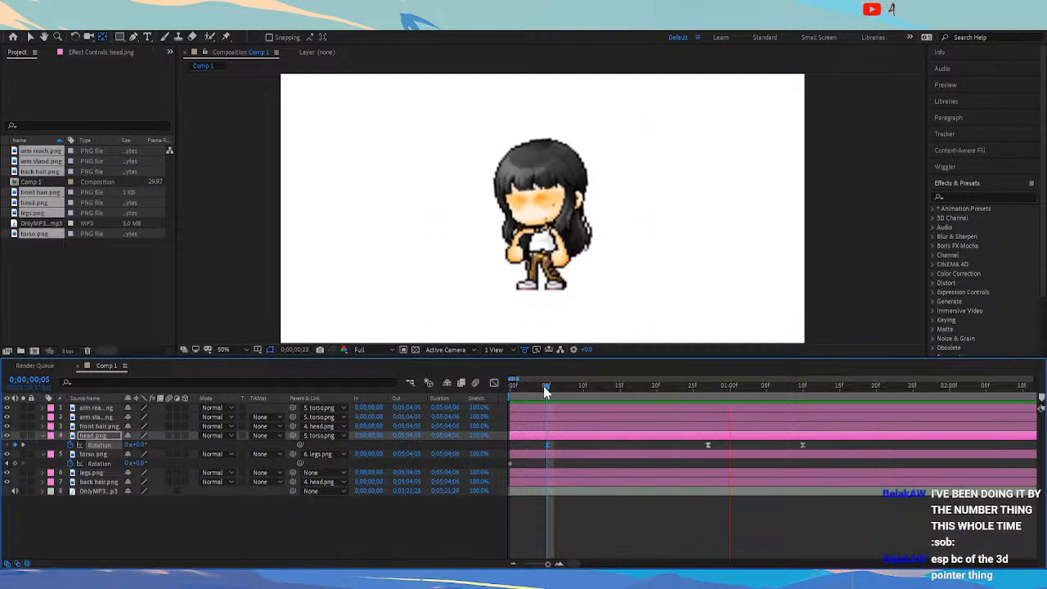
click(559, 383)
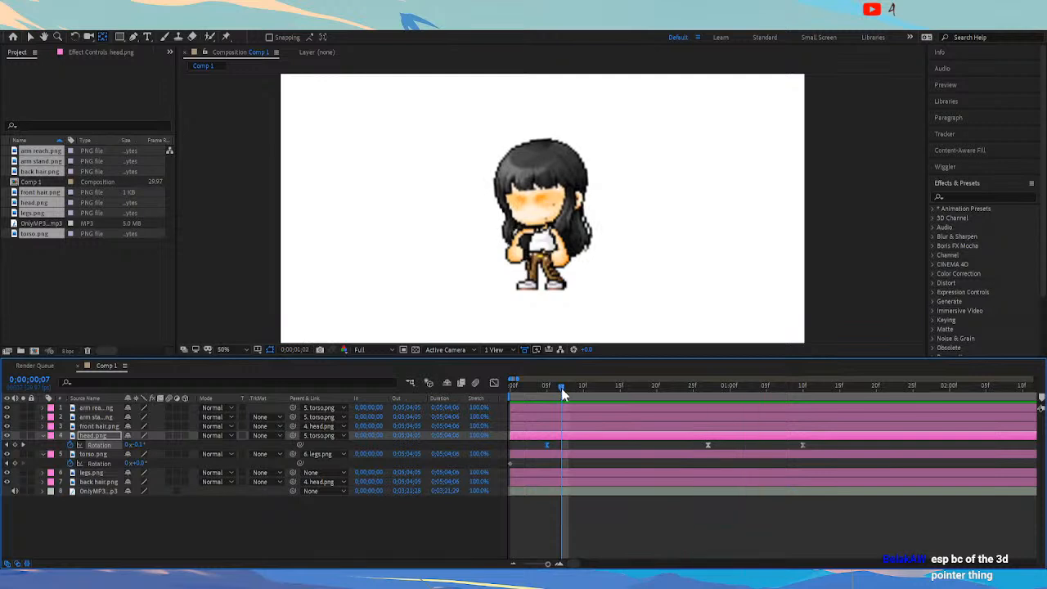
Move the head's first rotation keyframe to about frame 11 and play the movement
drag(549, 445, 590, 445)
key(space)
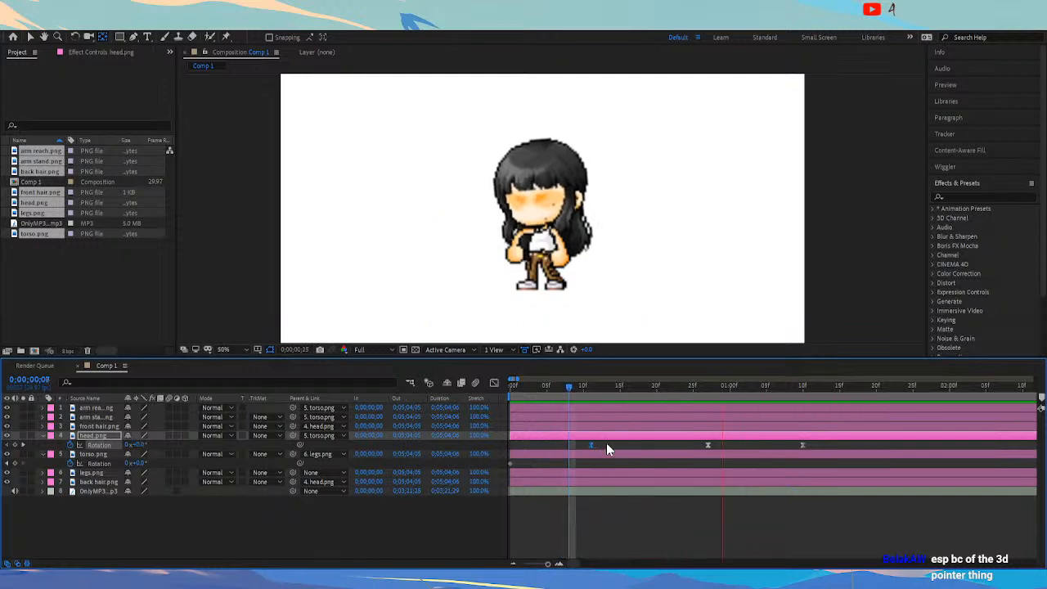
key(space)
Shorten the incoming ease of the head's middle rotation keyframe in the speed graph, play it back and return to the keyframe view
key(shift+F3)
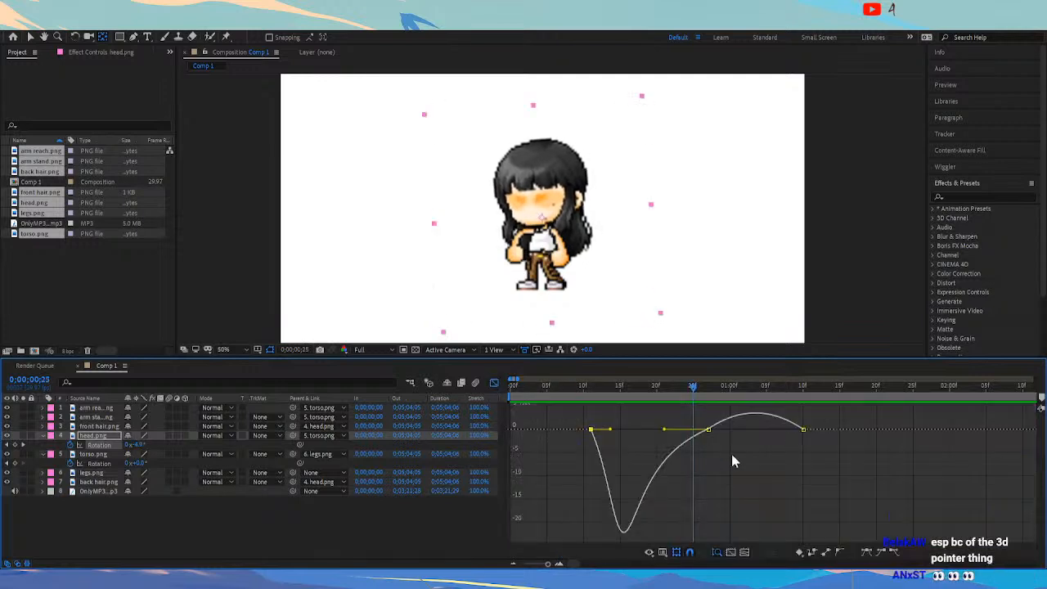
drag(664, 430, 679, 431)
drag(641, 388, 566, 394)
key(space)
click(574, 390)
key(space)
key(space)
key(space)
click(494, 382)
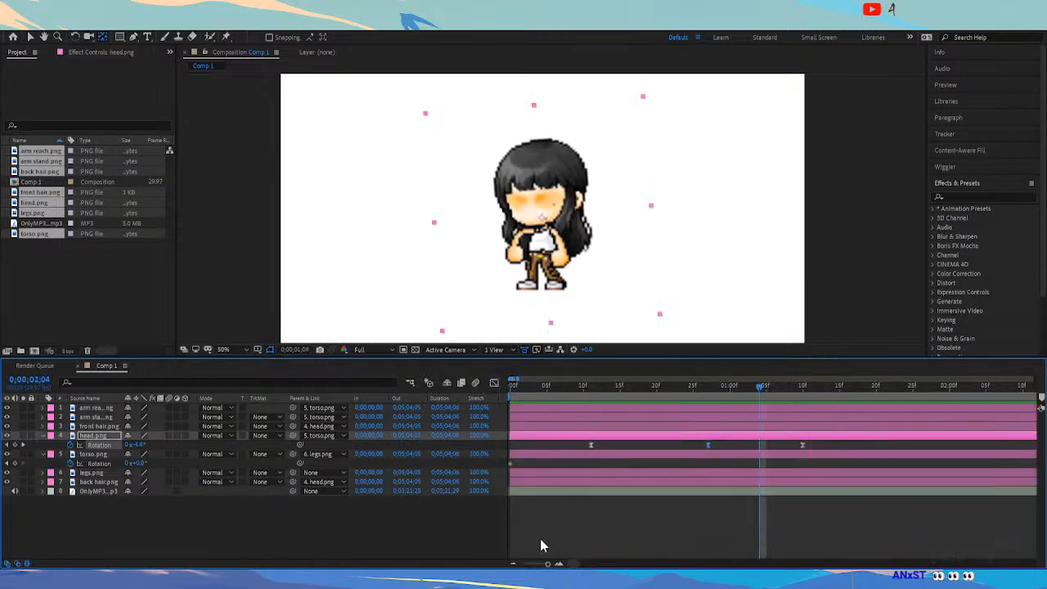
Play the animation from about frame 9 and add a head rotation keyframe holding the current angle at 1 second 24 frames
click(512, 564)
click(512, 564)
click(537, 387)
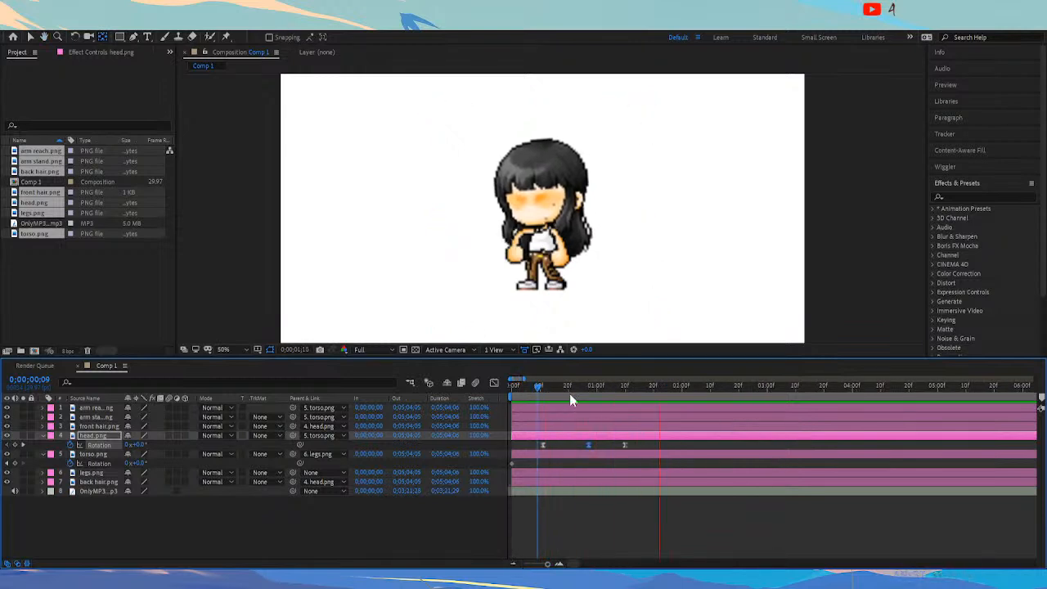
click(663, 388)
click(15, 444)
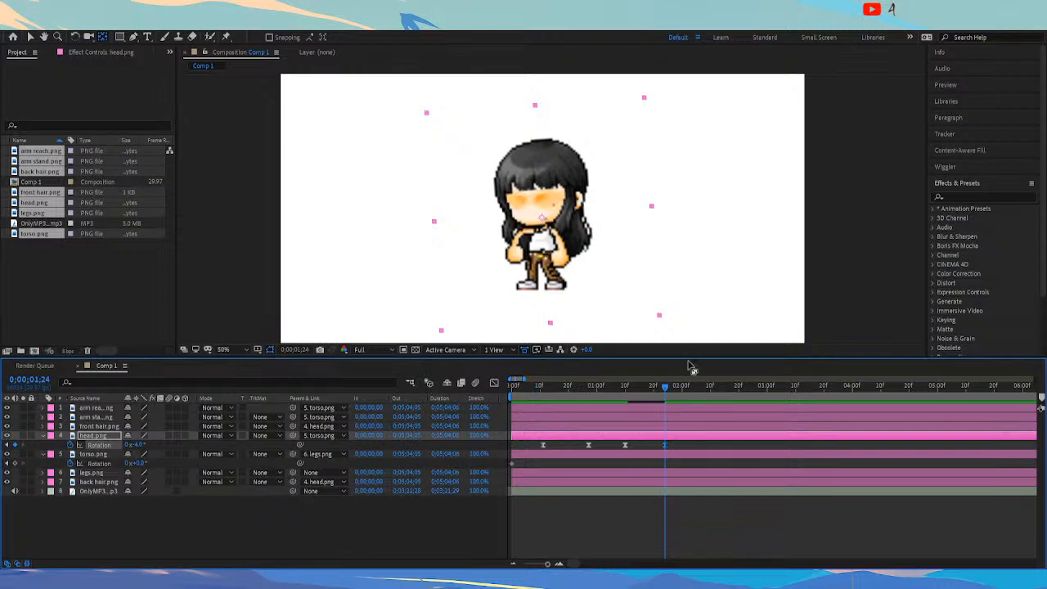
Add head rotation keyframes of -5° at 2 seconds 4 frames and 0° at about 2 seconds 15 frames, and play them back
click(692, 389)
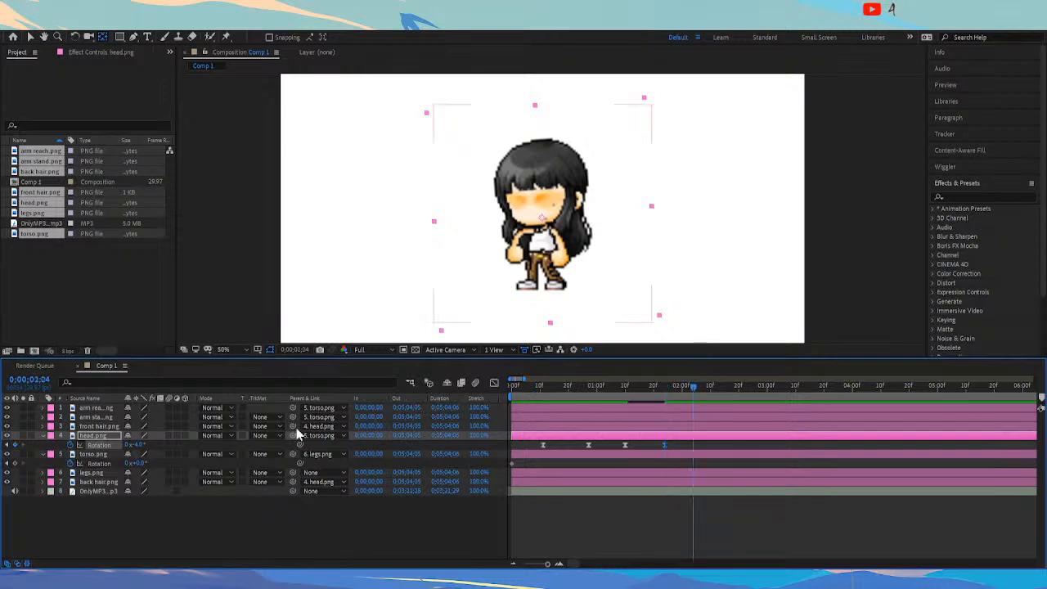
click(140, 444)
text(-5)
key(Return)
click(724, 389)
click(140, 445)
text(0)
key(Return)
click(662, 390)
key(space)
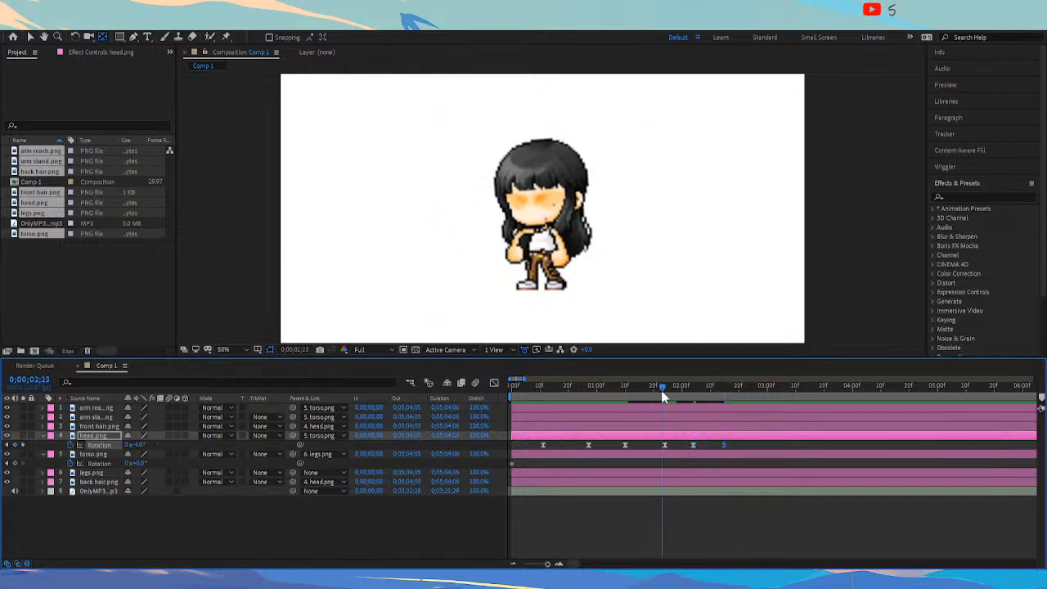
Add a -1° head rotation keyframe at 2 seconds 27 frames and spread the last four keyframes evenly to about 3 seconds
click(669, 389)
drag(669, 390, 759, 389)
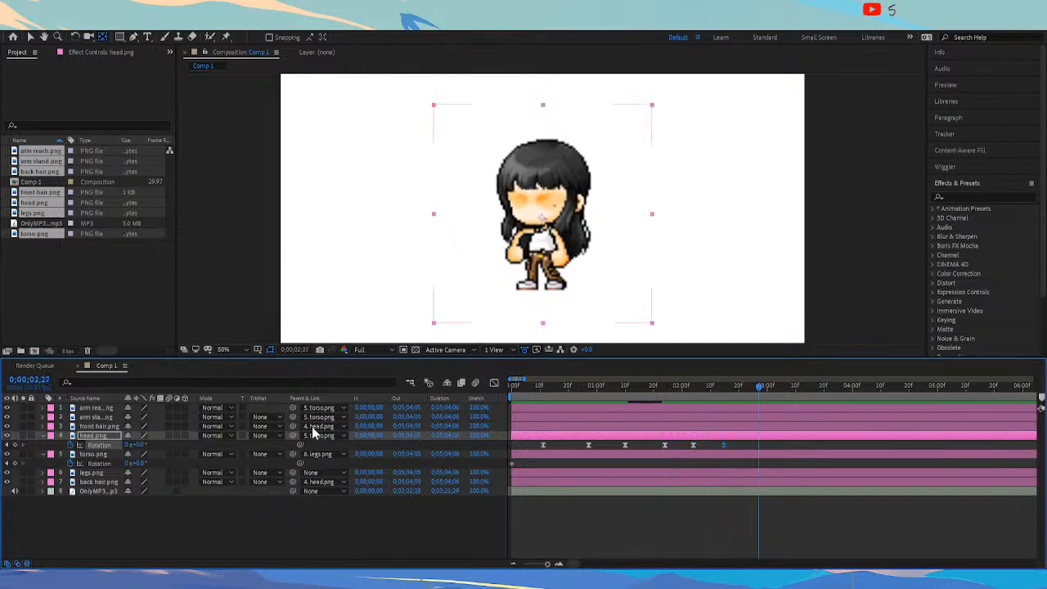
click(141, 444)
text(-1)
key(Return)
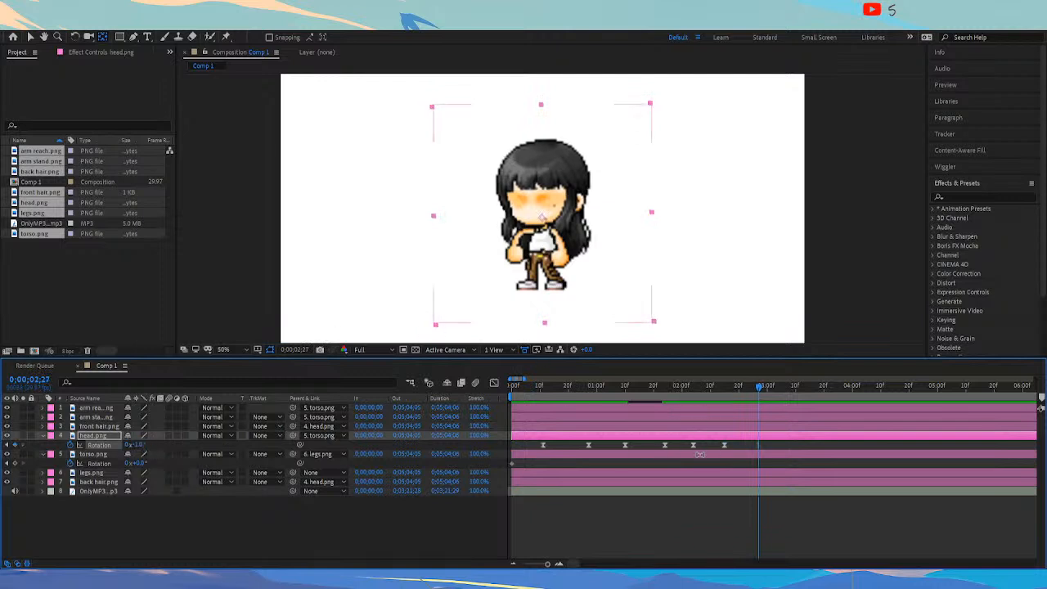
drag(694, 446, 643, 459)
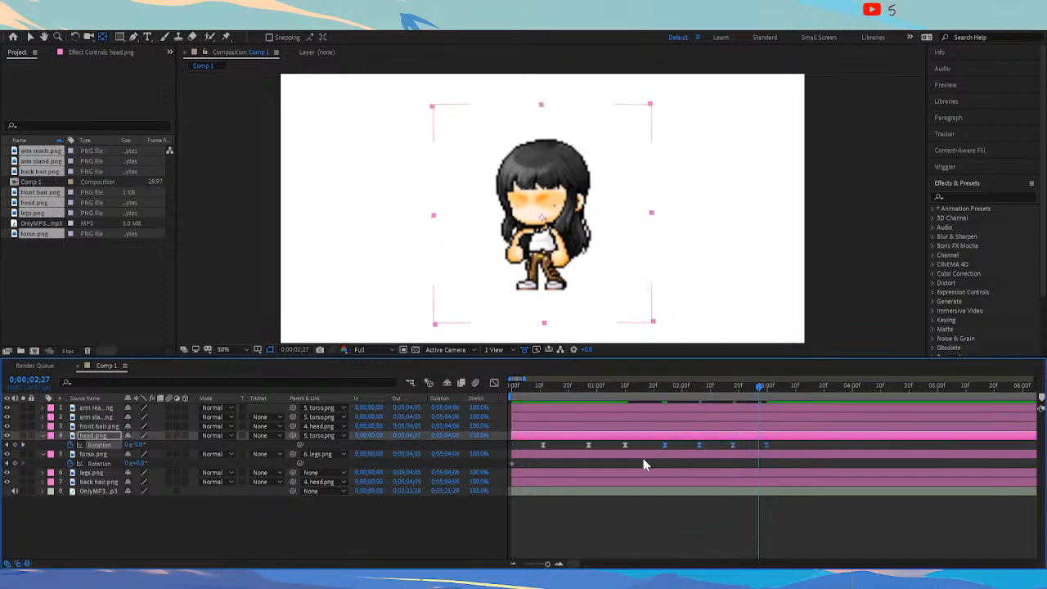
Lengthen the incoming ease of the head's rotation keyframe at about 2 seconds 18 frames in the speed graph and play it back
click(494, 383)
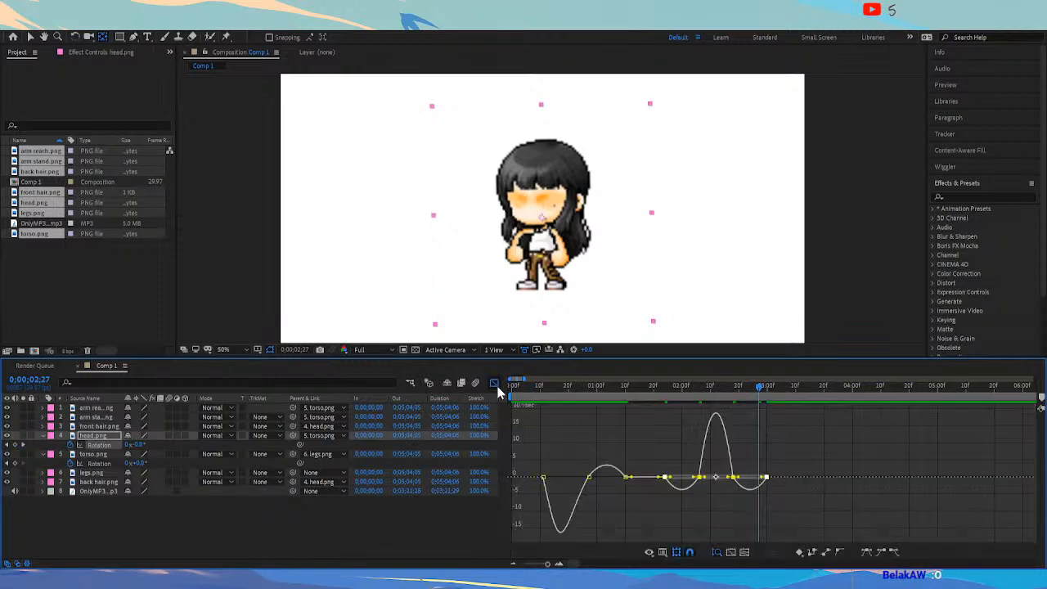
click(733, 480)
click(699, 399)
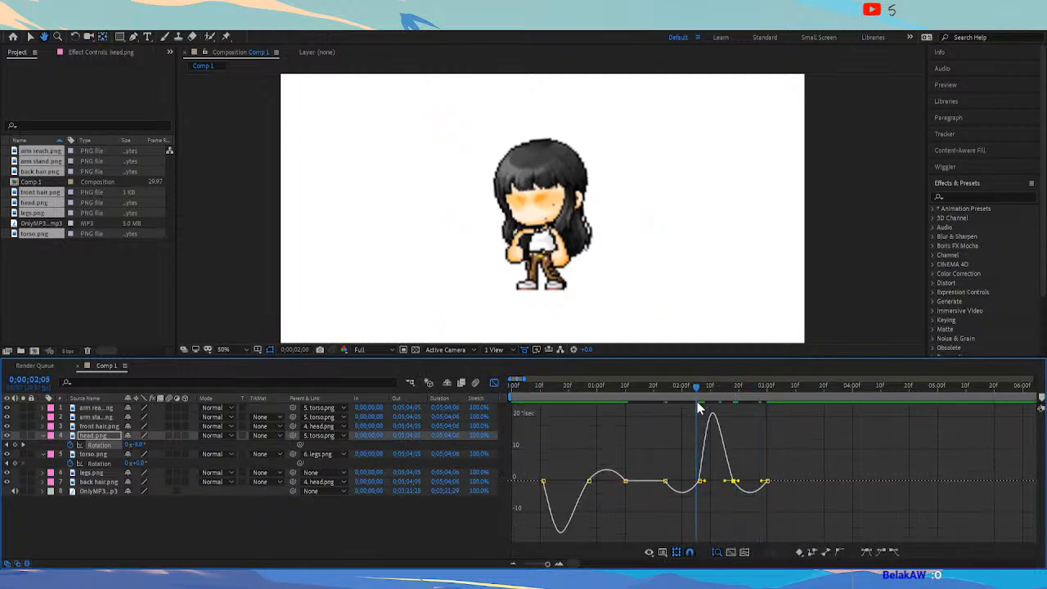
click(652, 388)
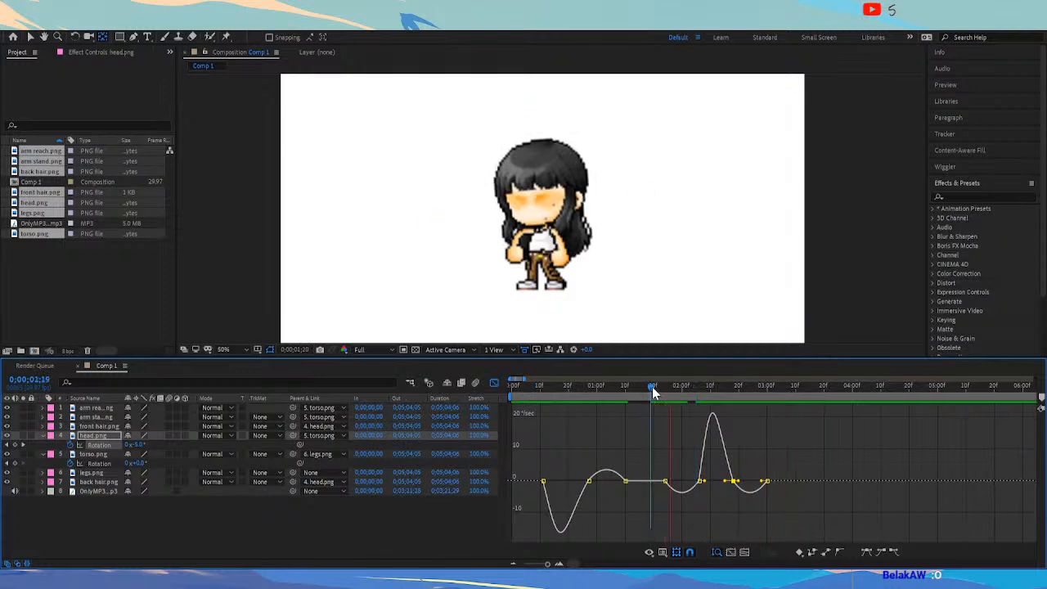
Slightly shorten the incoming ease of the head's keyframe at about 2 seconds 6 frames, close the speed graph and play the movement
drag(698, 482, 697, 489)
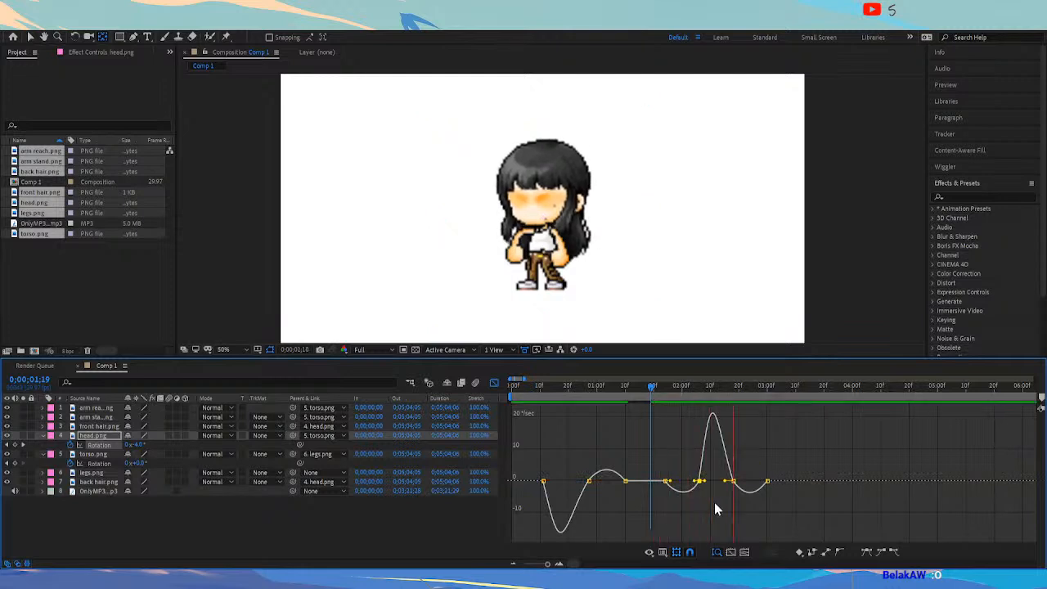
click(685, 385)
click(561, 565)
drag(724, 517, 725, 518)
drag(693, 395, 889, 433)
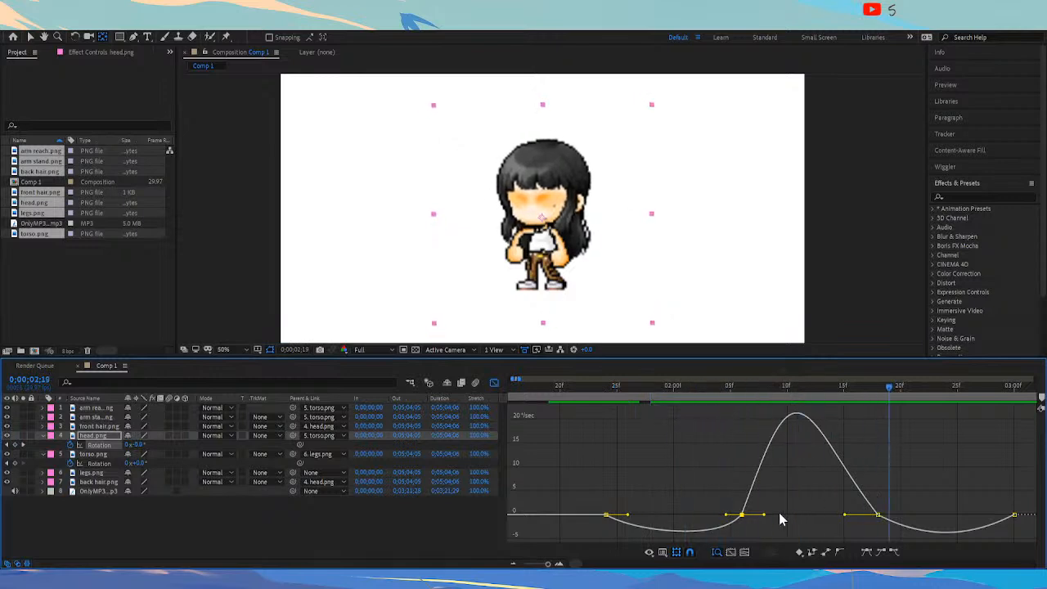
drag(701, 394, 607, 397)
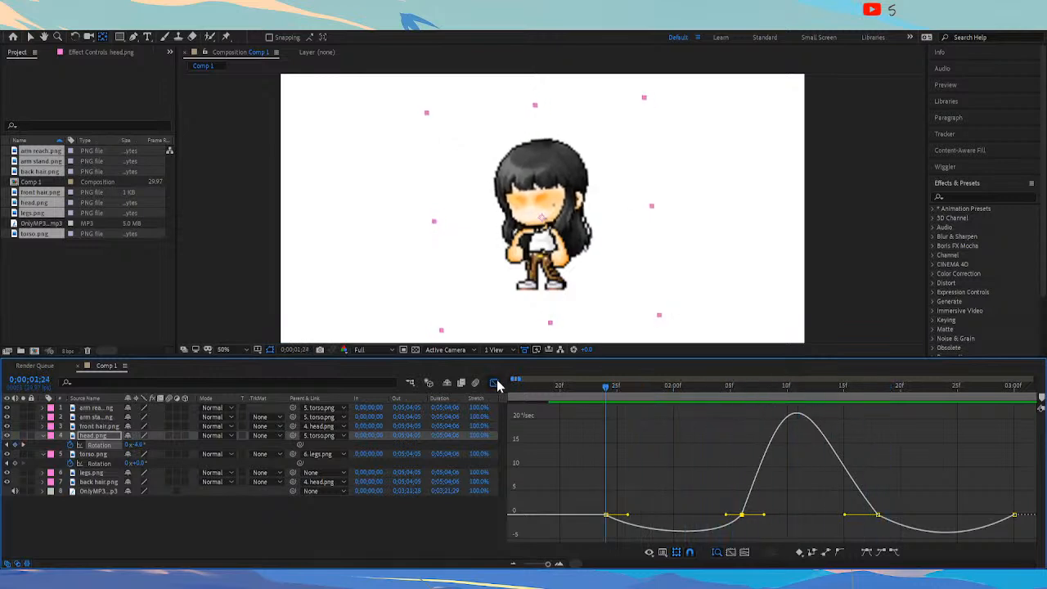
click(493, 383)
key(space)
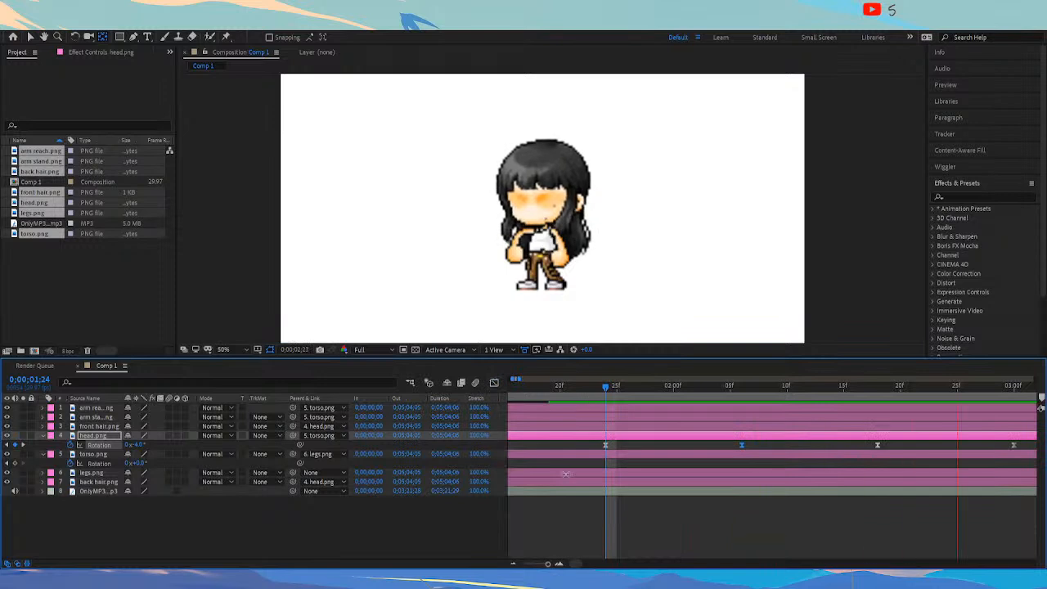
Return to frame 11 and duplicate the front hair layer twice
click(513, 563)
drag(556, 386, 527, 394)
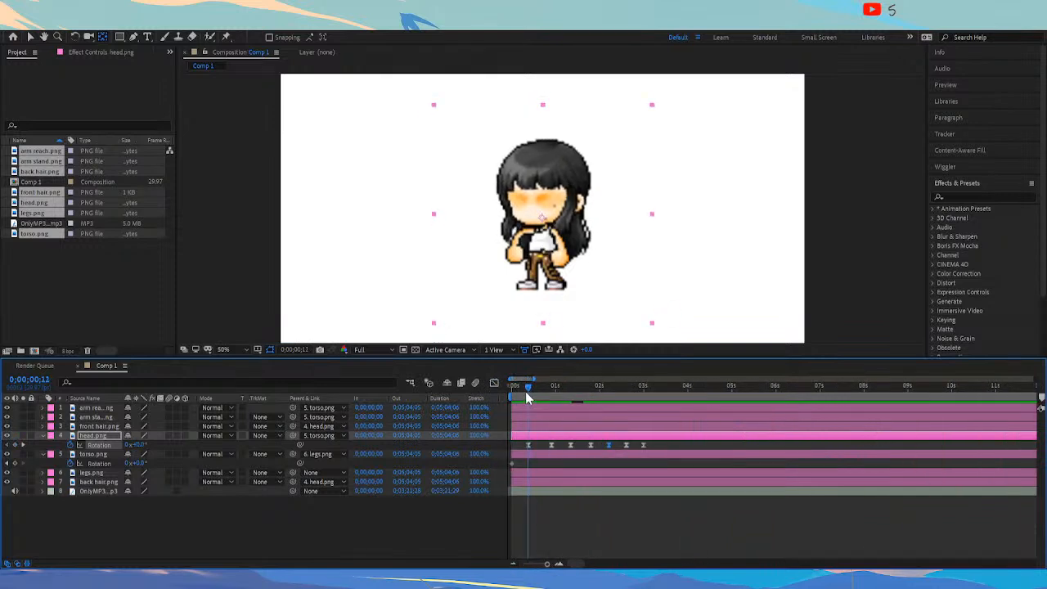
click(557, 565)
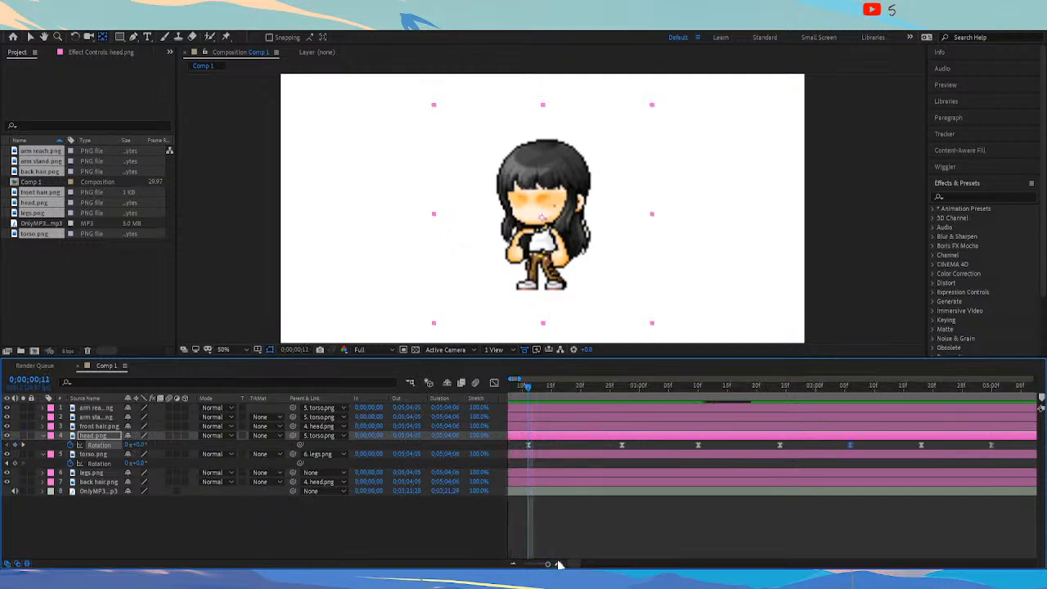
click(511, 563)
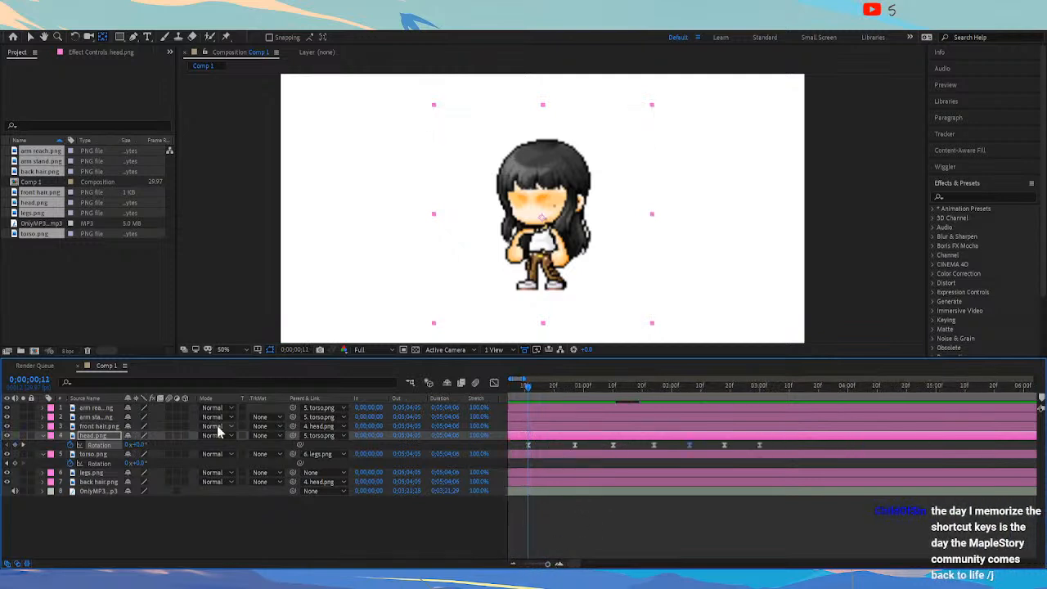
click(121, 425)
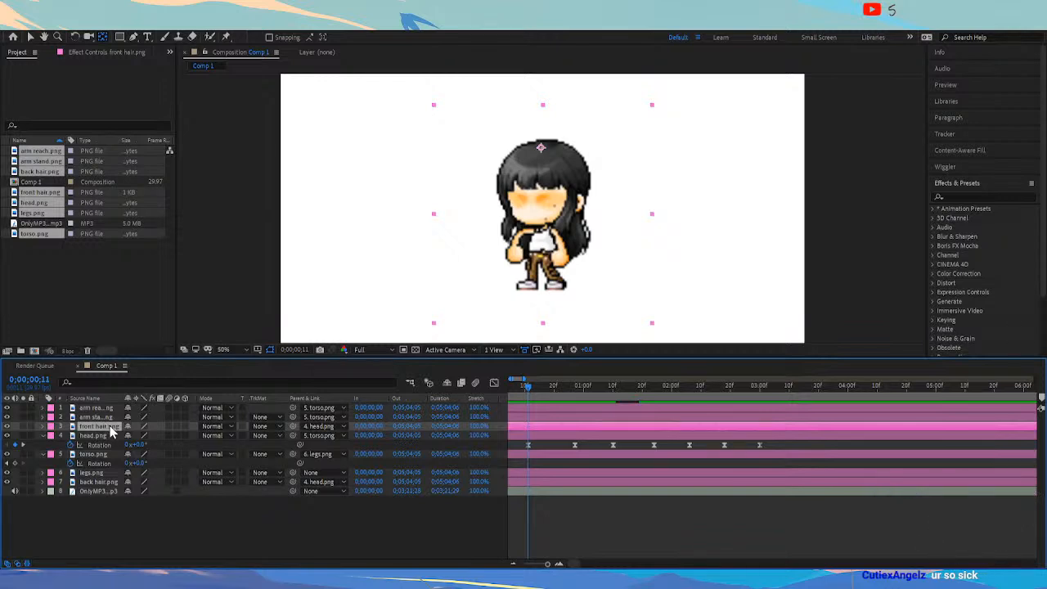
key(ctrl+d)
key(ctrl+d)
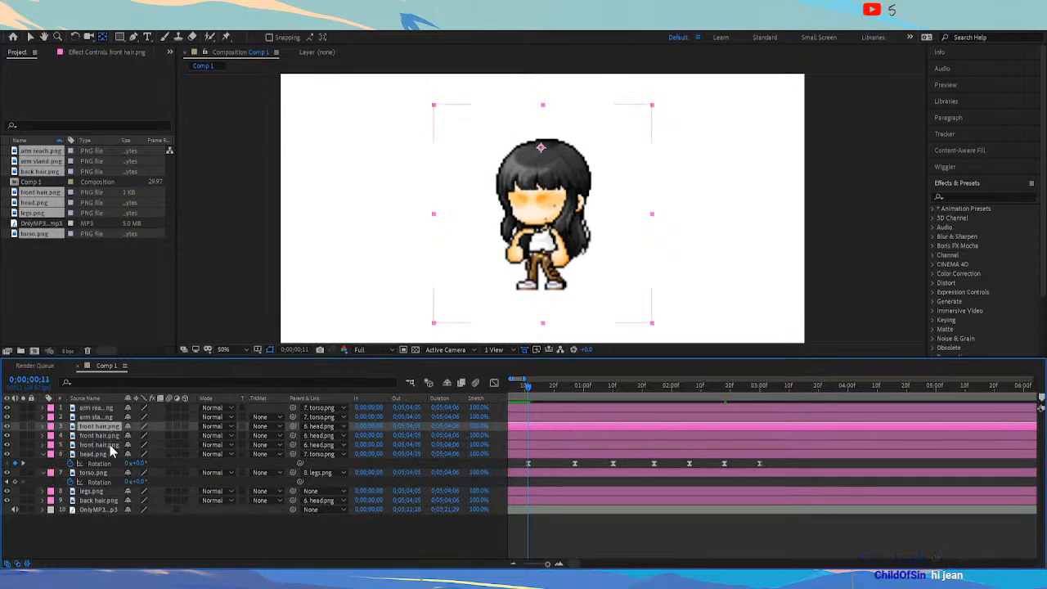
Duplicate the lowest front hair layer directly above the head layer once
click(108, 441)
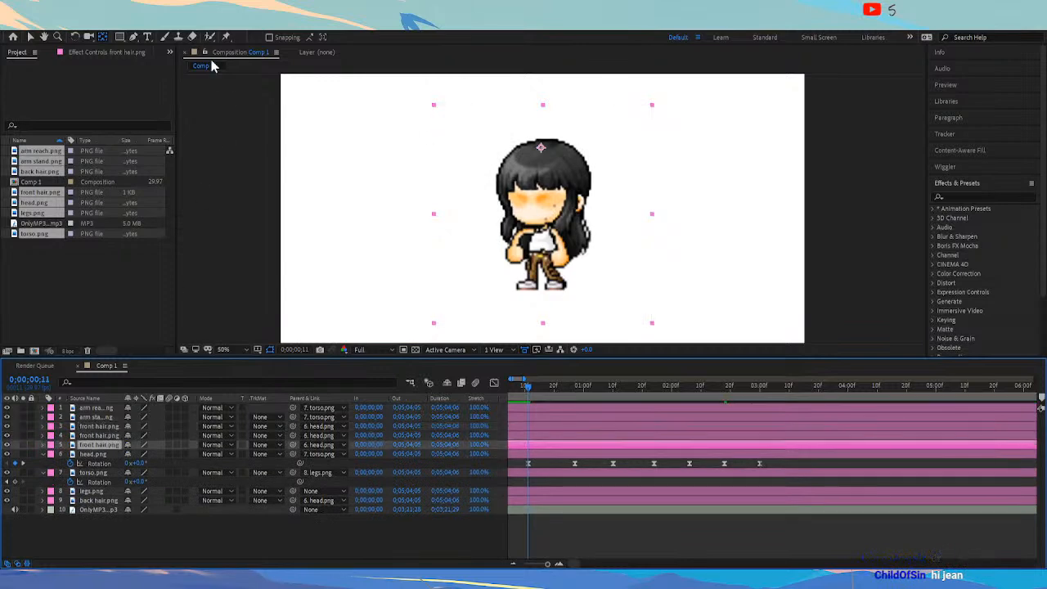
click(134, 38)
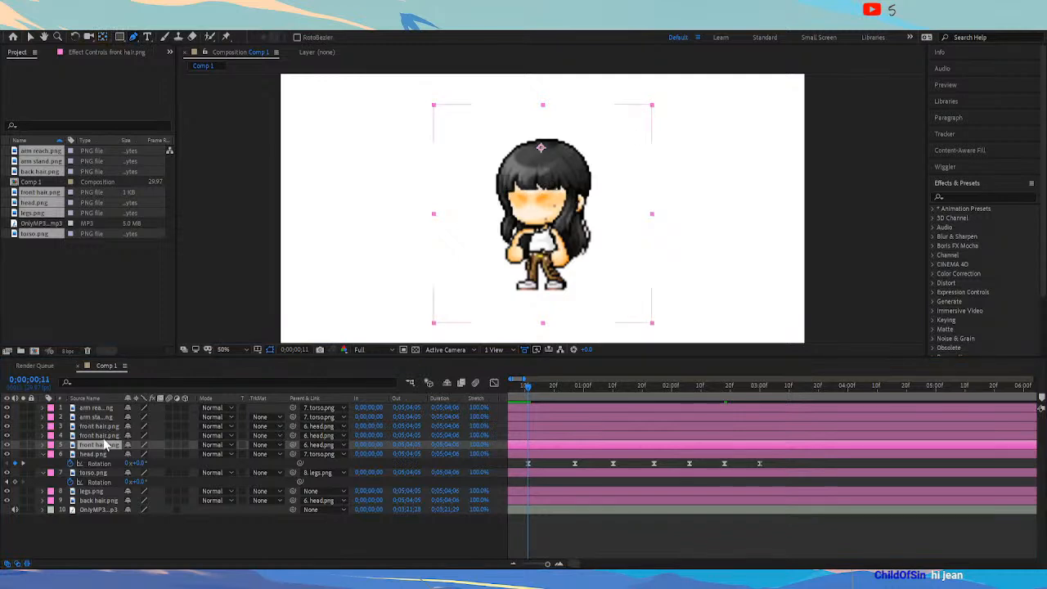
key(ctrl+d)
click(104, 455)
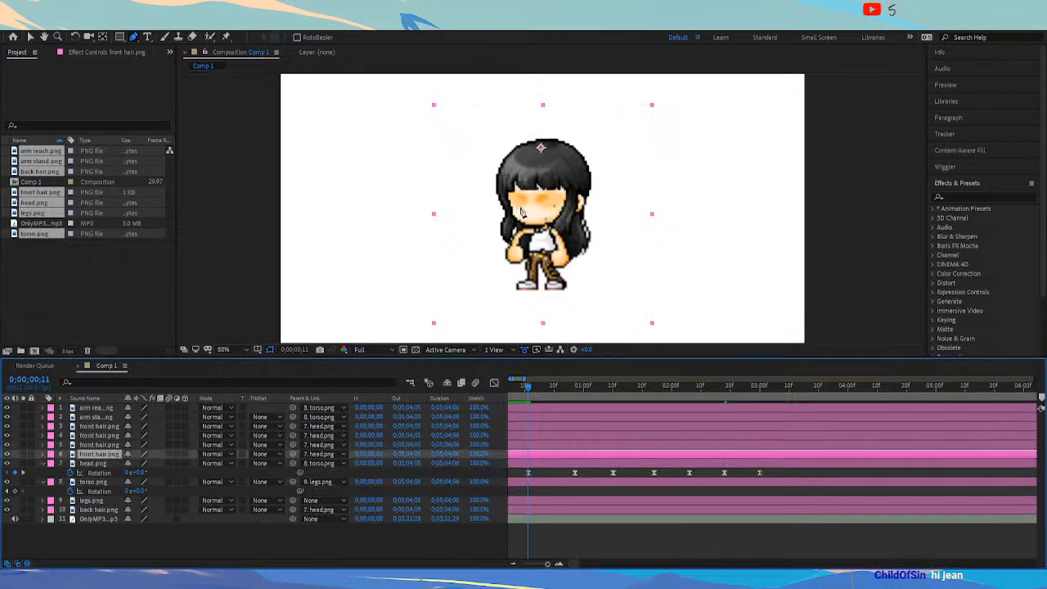
Draw a closed Pen mask around the lower left hair strand beside the shoulder on the lowest front hair layer
scroll(519, 217, up, 2)
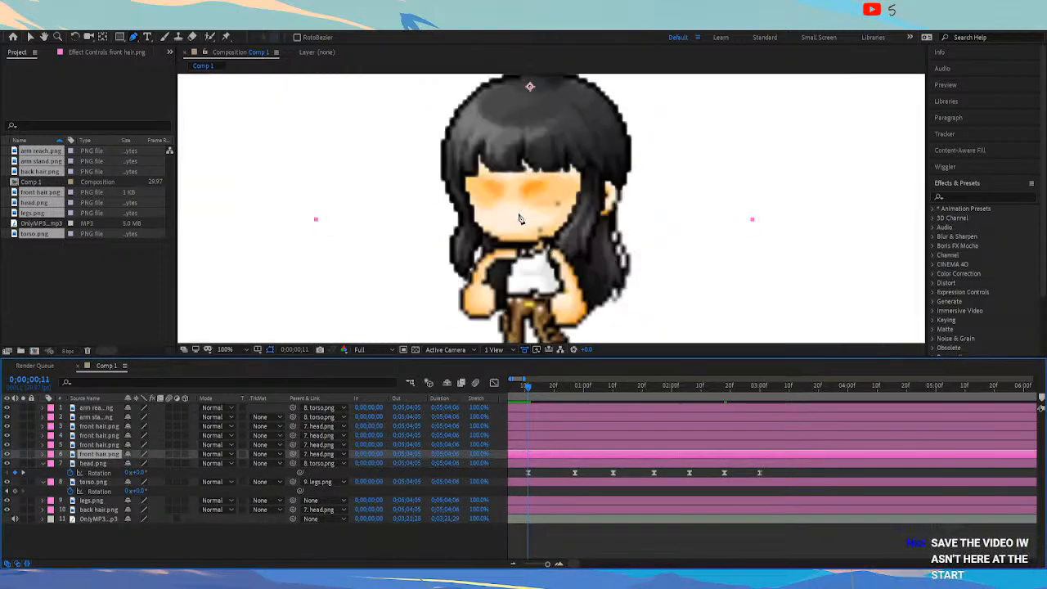
scroll(519, 217, down, 1)
scroll(452, 213, up, 1)
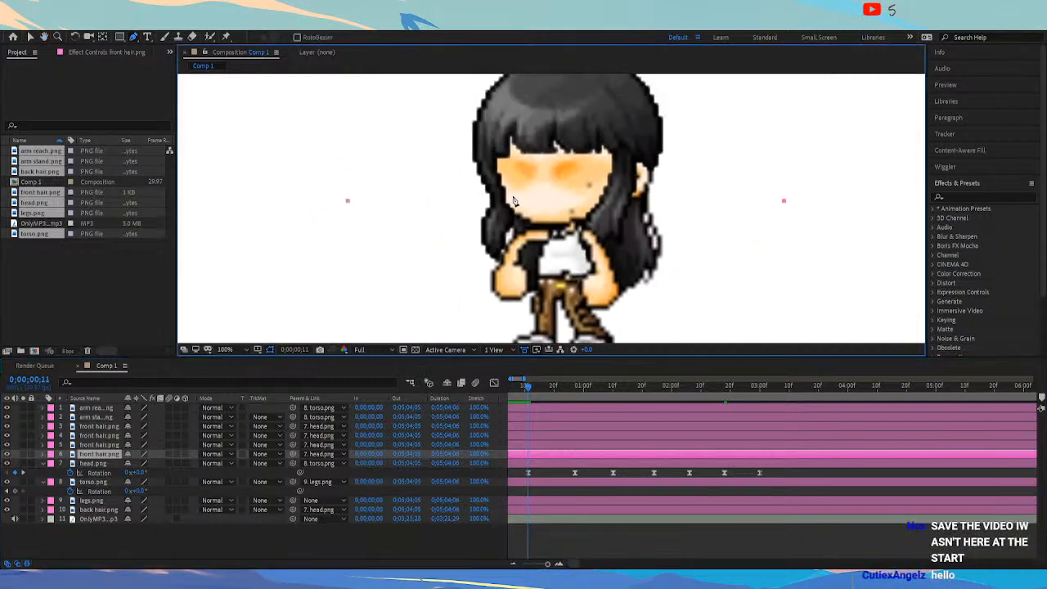
click(453, 206)
click(439, 270)
click(499, 297)
click(536, 271)
click(512, 198)
click(454, 206)
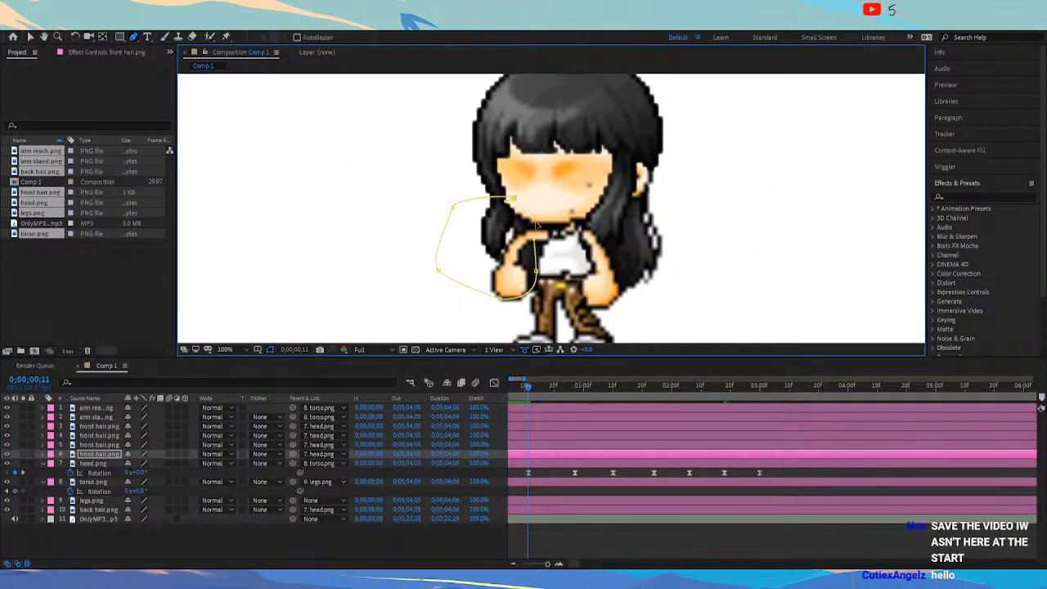
click(536, 270)
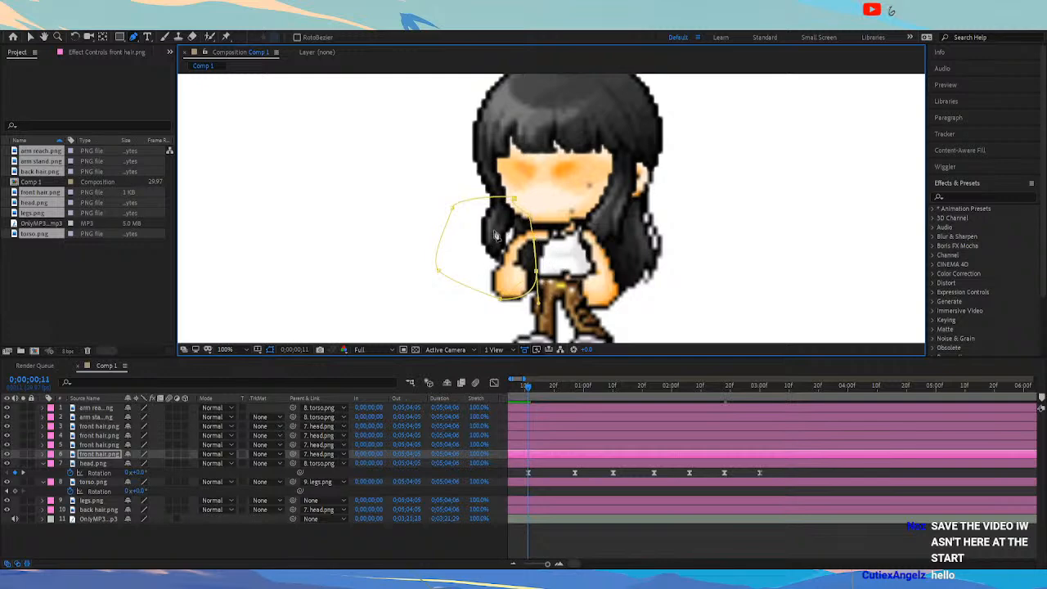
Draw a closed Pen mask around the upper left hair strand beside the face on the second-lowest front hair layer
click(92, 444)
click(469, 161)
click(494, 155)
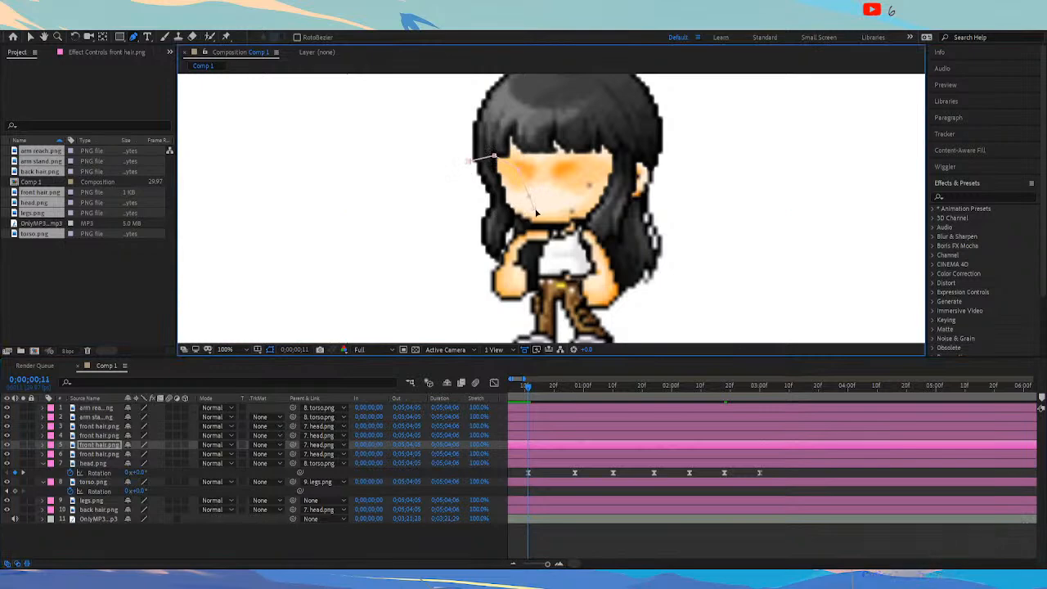
click(468, 203)
click(469, 162)
drag(500, 206, 500, 210)
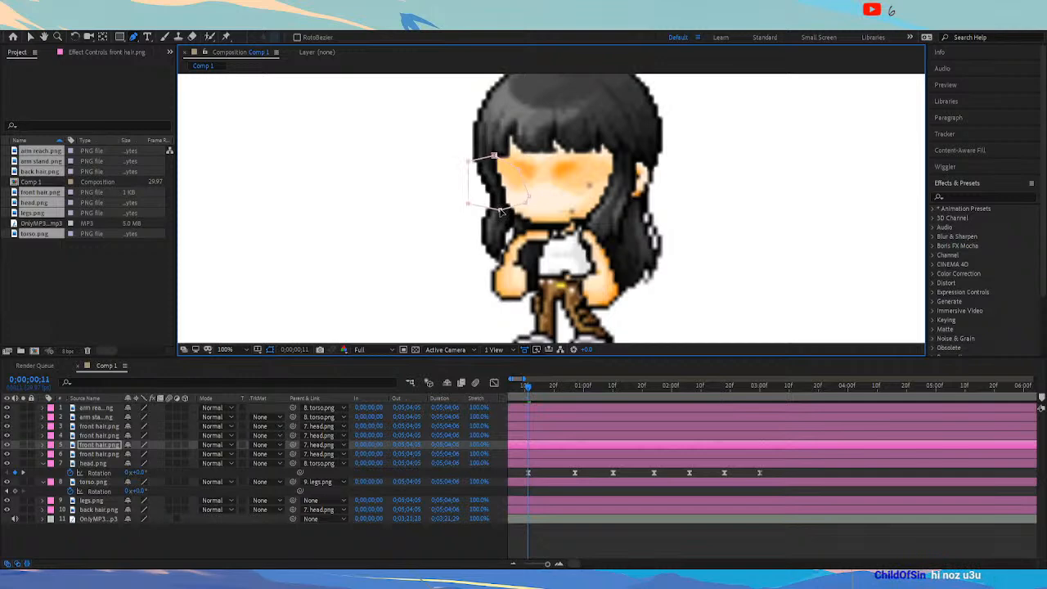
Compare the mask areas of the two left-strand hair layers by selecting them alternately
click(111, 453)
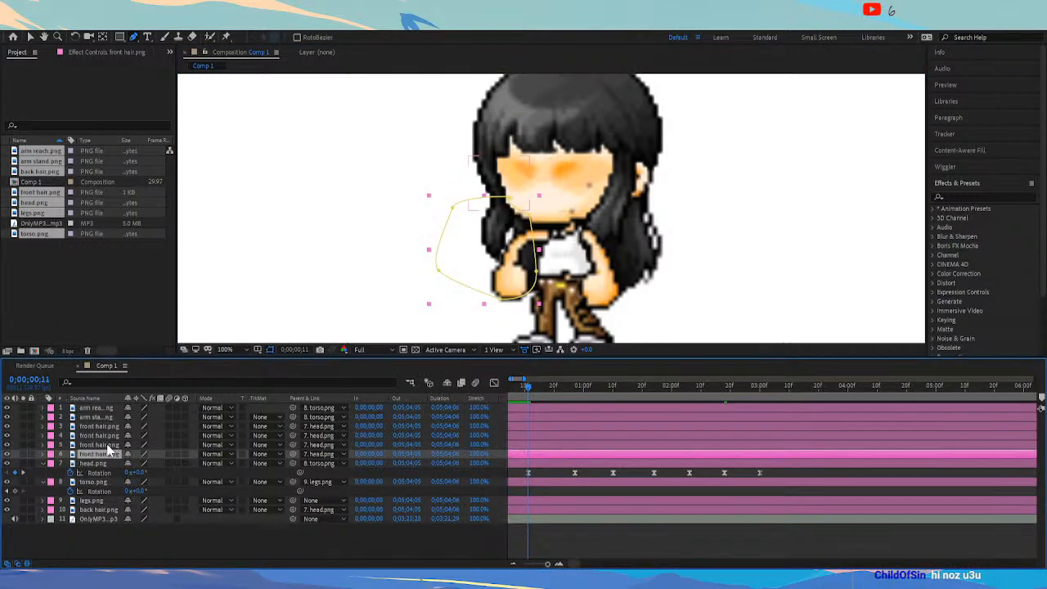
click(105, 444)
click(100, 454)
click(96, 444)
click(98, 454)
click(98, 445)
click(98, 453)
click(98, 445)
click(98, 454)
click(98, 445)
click(98, 454)
click(98, 445)
click(99, 454)
click(99, 445)
click(99, 454)
click(100, 445)
Give both left-strand hair layers a teal label and duplicate the topmost front hair layer twice
ctrl+click(81, 454)
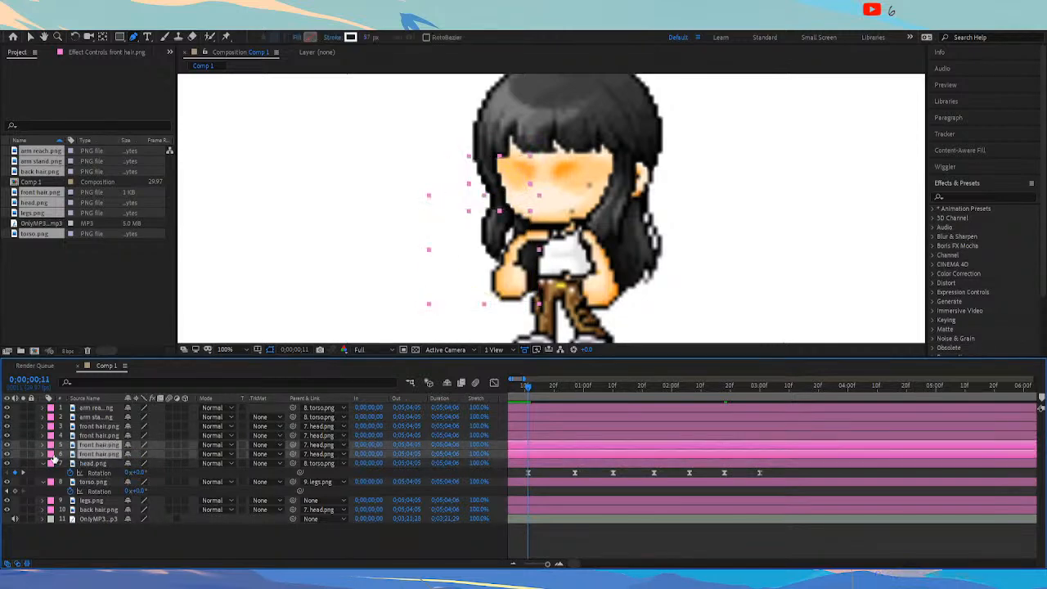
click(98, 435)
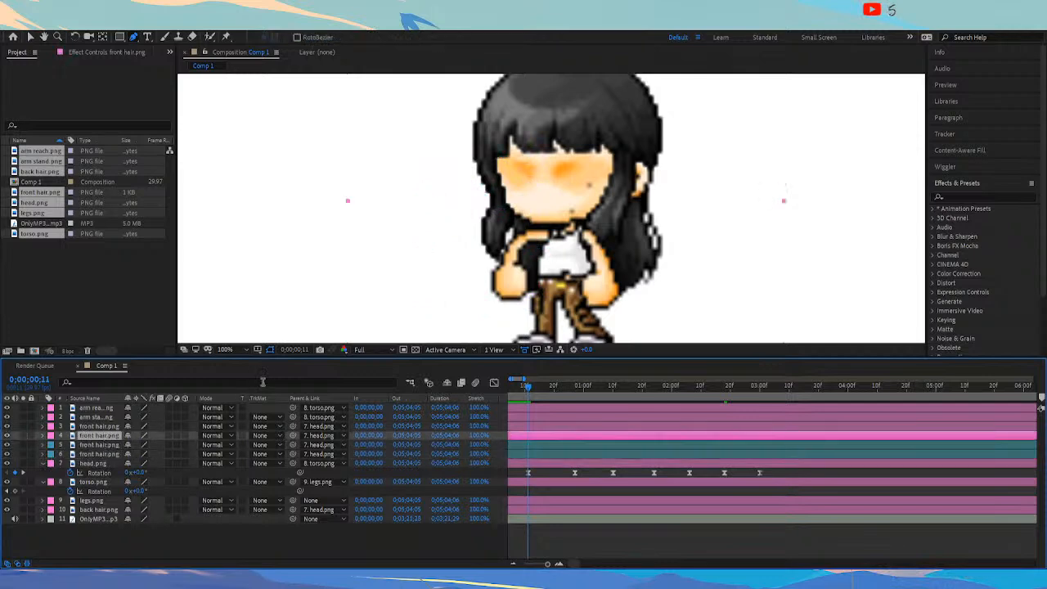
click(112, 427)
key(ctrl+d)
key(ctrl+d)
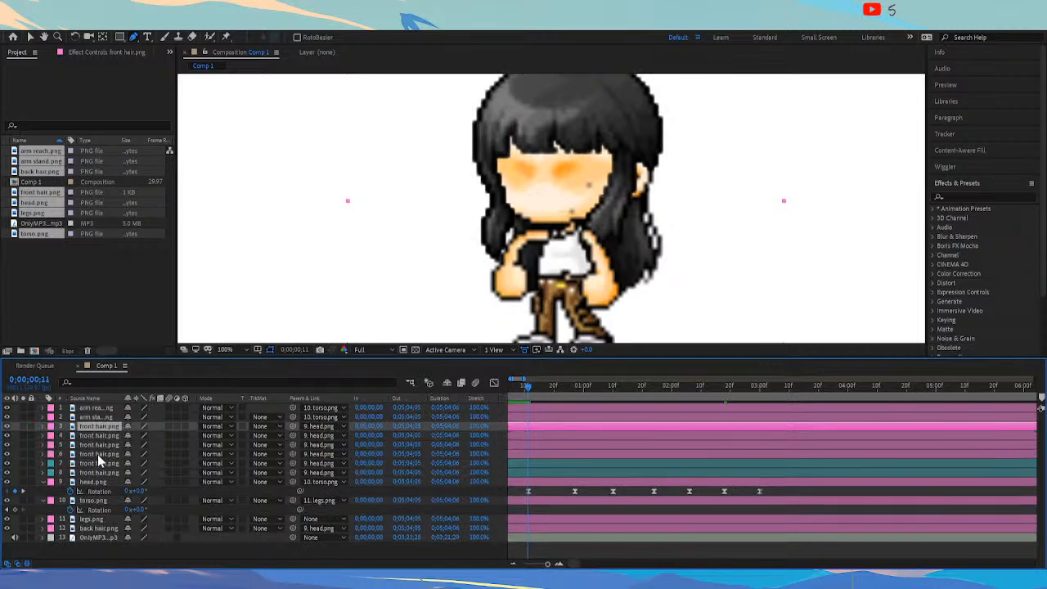
click(97, 454)
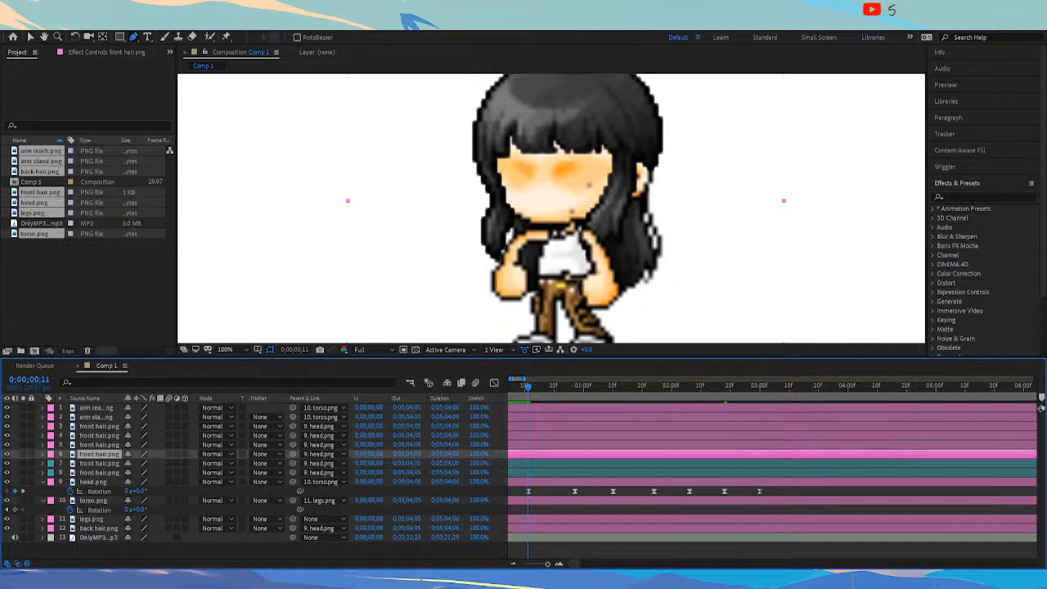
Move the arm reach and arm stand layers between the head and torso layers
click(96, 417)
ctrl+click(98, 407)
drag(98, 407, 104, 502)
Give the two front hair layers directly above the teal pair a yellow label
click(101, 426)
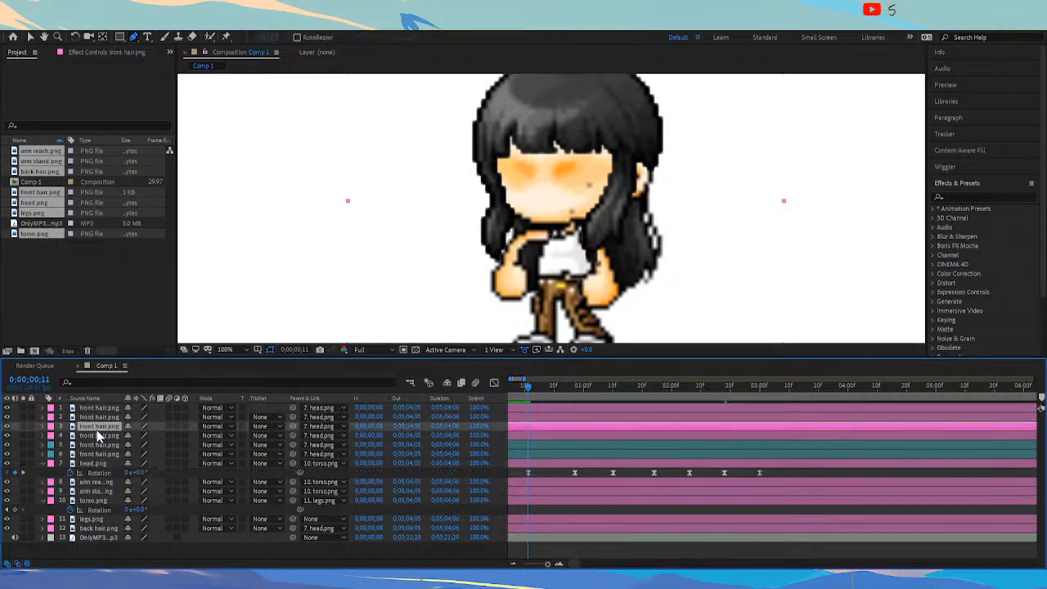
click(96, 434)
ctrl+click(102, 427)
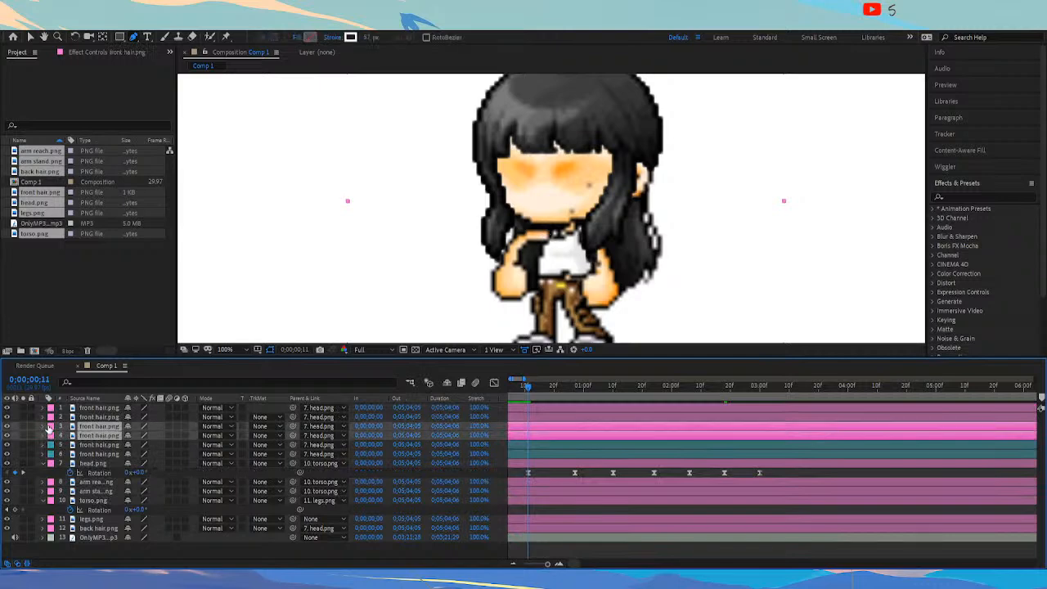
click(86, 358)
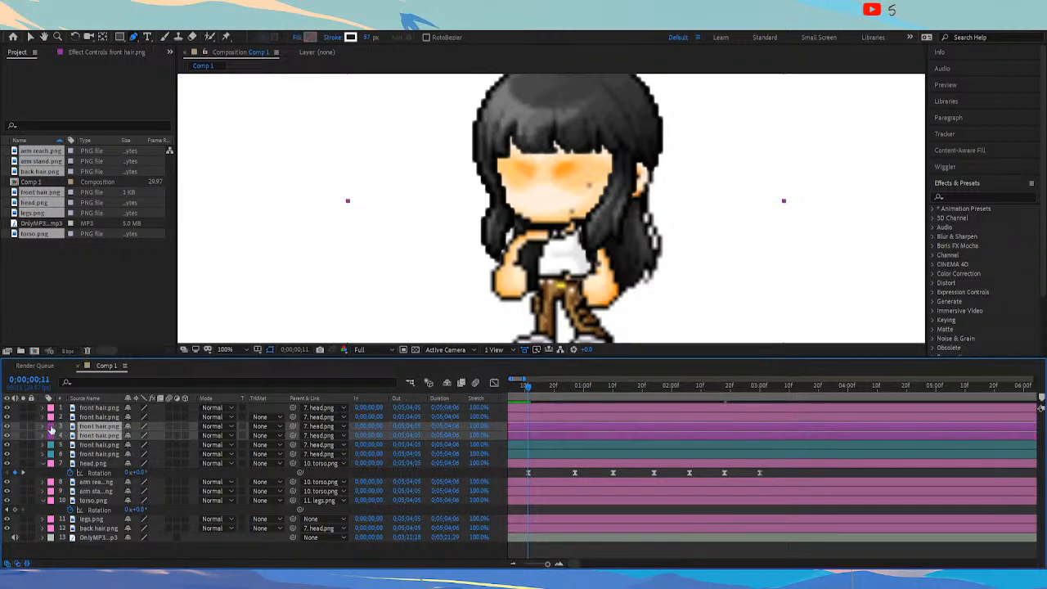
click(90, 266)
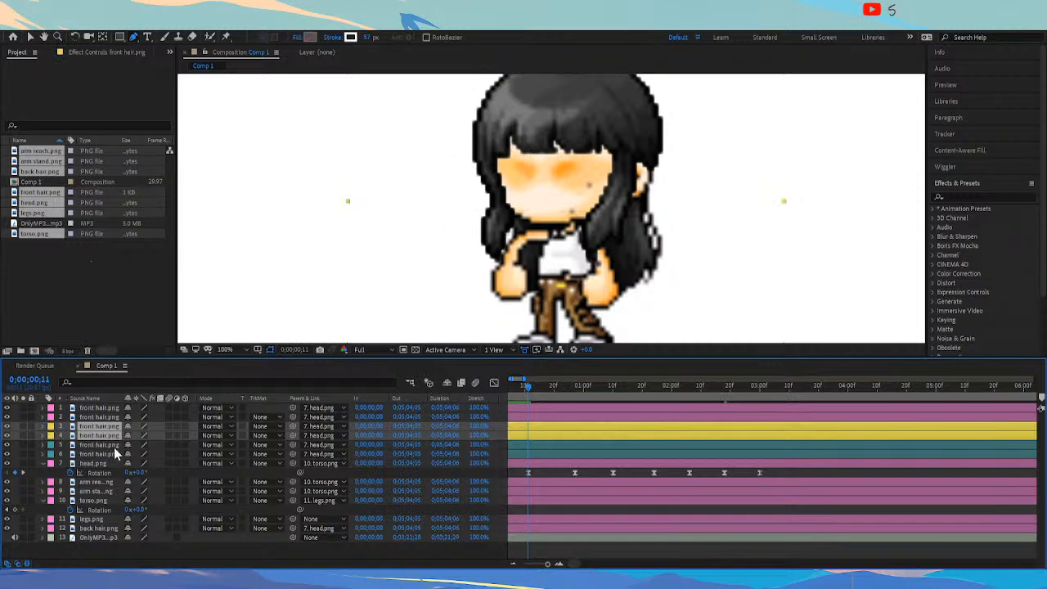
Draw a closed Pen mask around the lower right hair strand on the lower yellow front hair layer
click(115, 444)
click(114, 436)
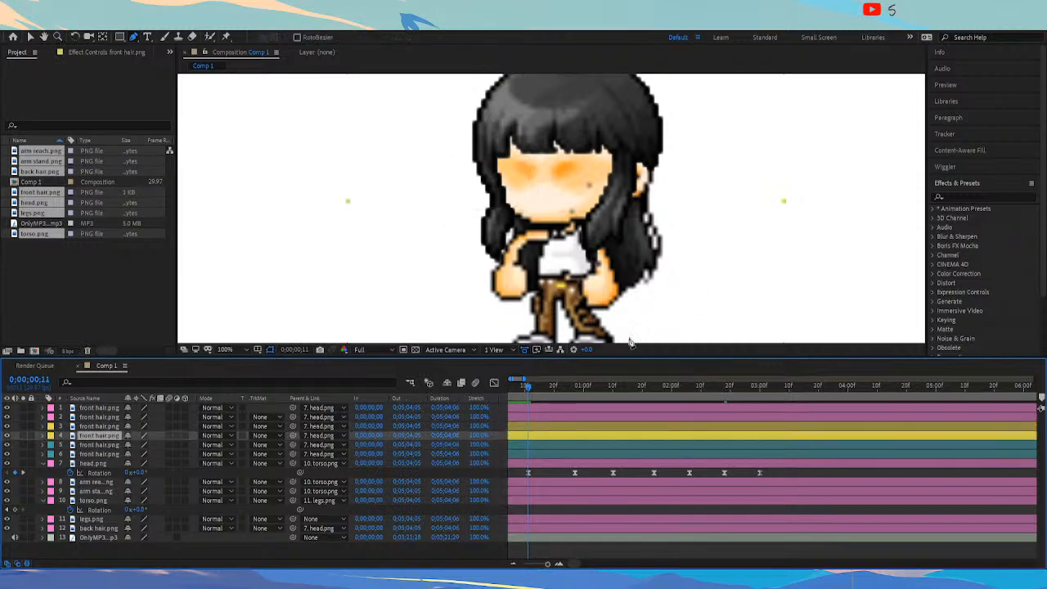
click(584, 197)
mouse_move(638, 205)
mouse_down()
mouse_move(651, 248)
mouse_move(623, 286)
mouse_move(560, 228)
mouse_up()
click(584, 197)
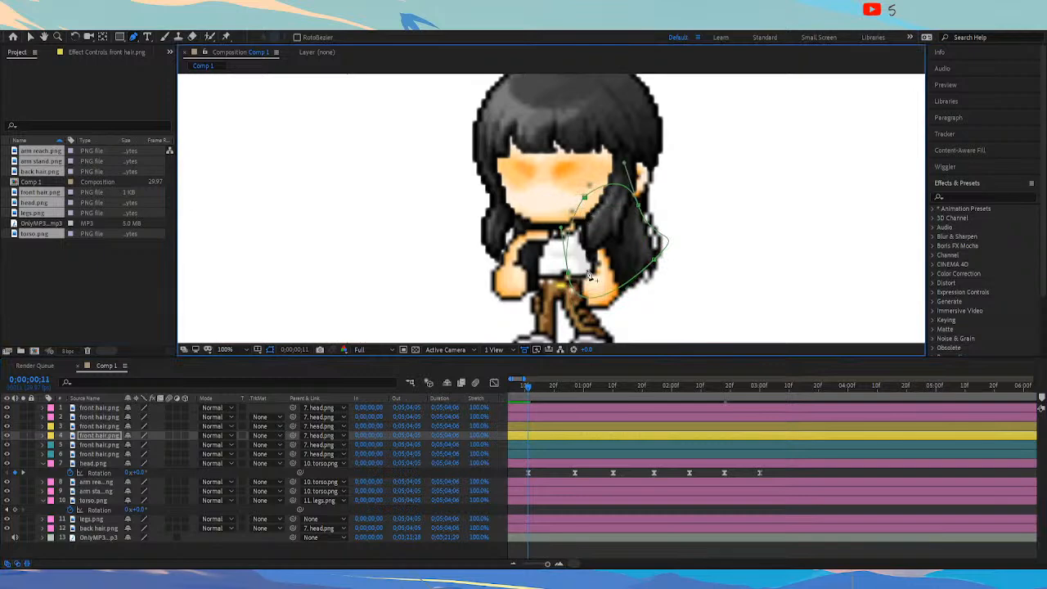
Mask the upper right hair strand beside the ear on the upper yellow layer and refine the mask's upper edge
click(94, 426)
click(597, 162)
click(585, 186)
click(637, 233)
click(670, 220)
click(677, 177)
click(640, 154)
click(597, 162)
drag(640, 154, 620, 155)
click(616, 148)
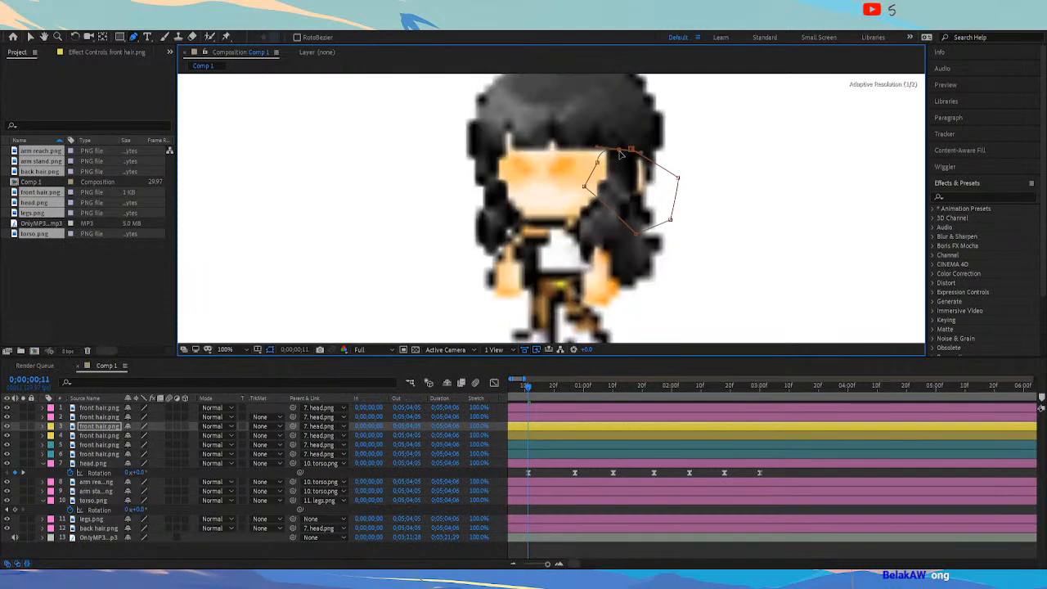
Draw a closed Pen mask around the fringe over the forehead on the second front hair layer
click(589, 416)
click(587, 407)
click(587, 425)
click(586, 415)
drag(550, 177, 516, 242)
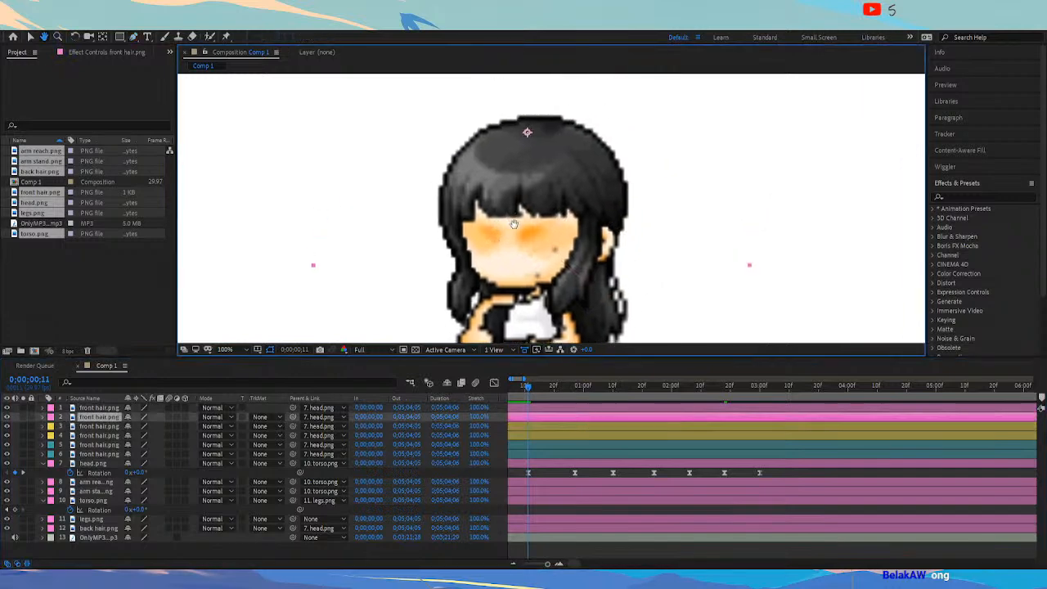
click(463, 233)
click(451, 219)
click(451, 178)
click(468, 161)
click(494, 151)
click(527, 147)
click(553, 161)
click(575, 176)
click(582, 198)
click(554, 233)
click(463, 234)
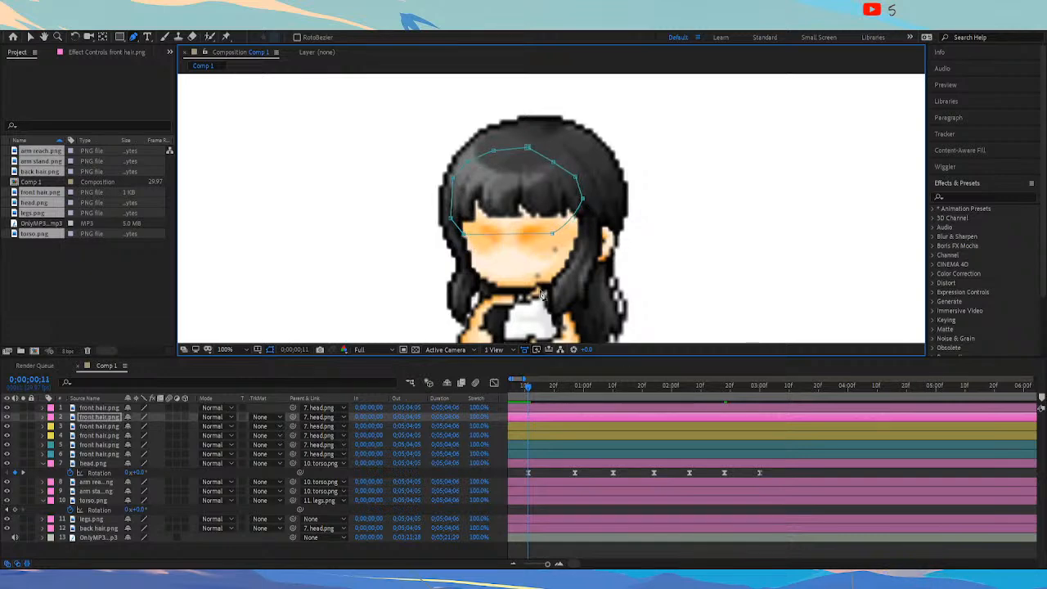
Draw a closed Pen mask around the crown of the hair above the fringe on the topmost front hair layer
click(547, 407)
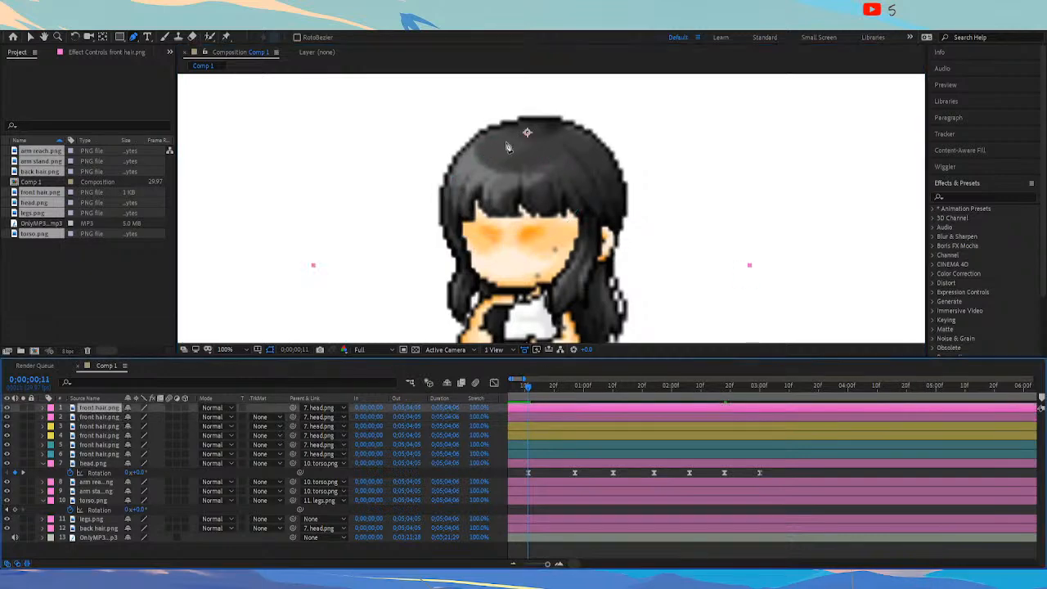
click(467, 228)
click(436, 238)
click(412, 181)
click(446, 114)
mouse_move(532, 79)
mouse_down()
mouse_move(595, 96)
mouse_move(686, 188)
mouse_up()
click(696, 208)
drag(674, 248, 589, 209)
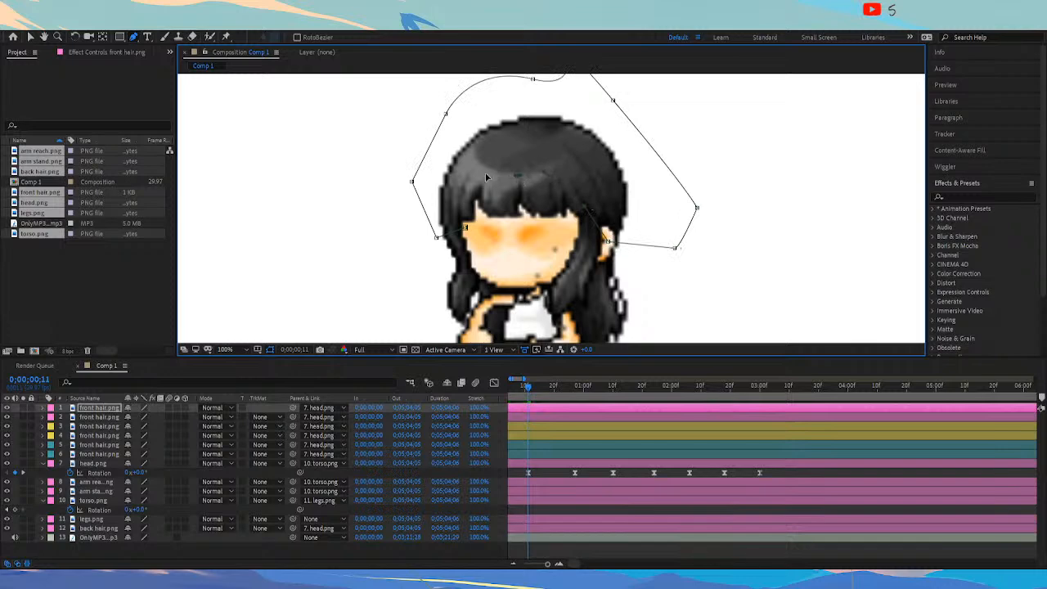
click(467, 229)
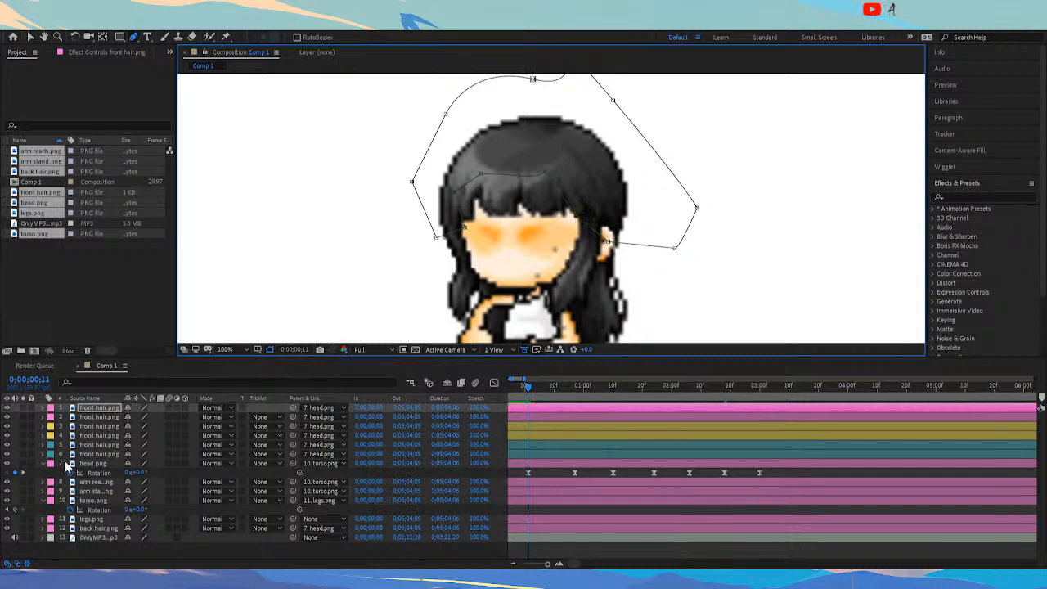
Give the fringe layer a pale label and the crown hair layer a blue label
click(107, 407)
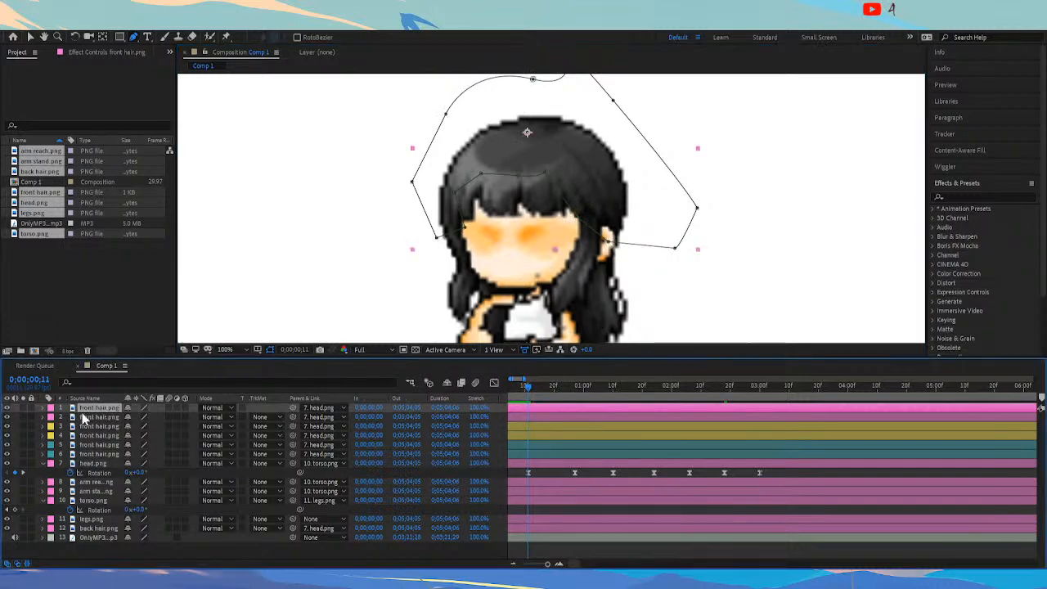
ctrl+click(103, 416)
click(50, 417)
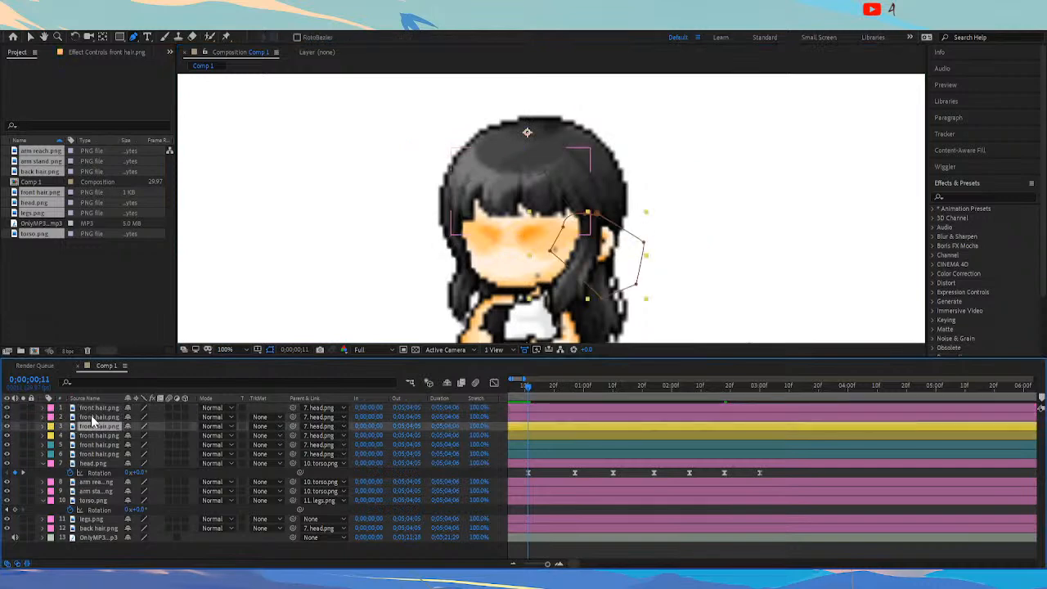
click(95, 406)
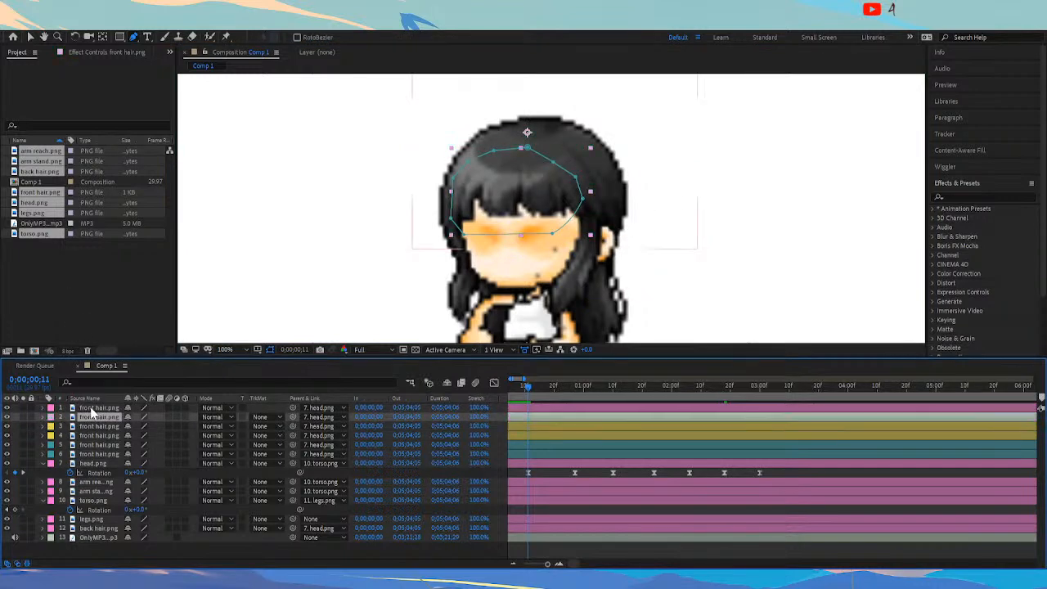
click(87, 264)
click(51, 408)
click(96, 308)
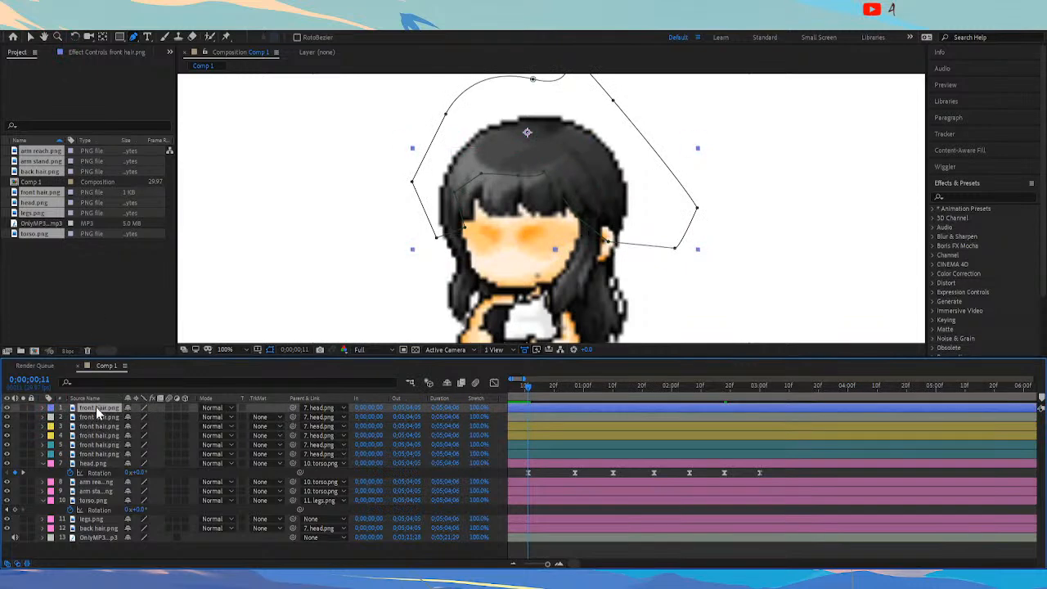
Reorder the hair layers as teal pair, yellow pair, fringe and blue crown, with the crown directly above the head layer
drag(112, 408, 113, 450)
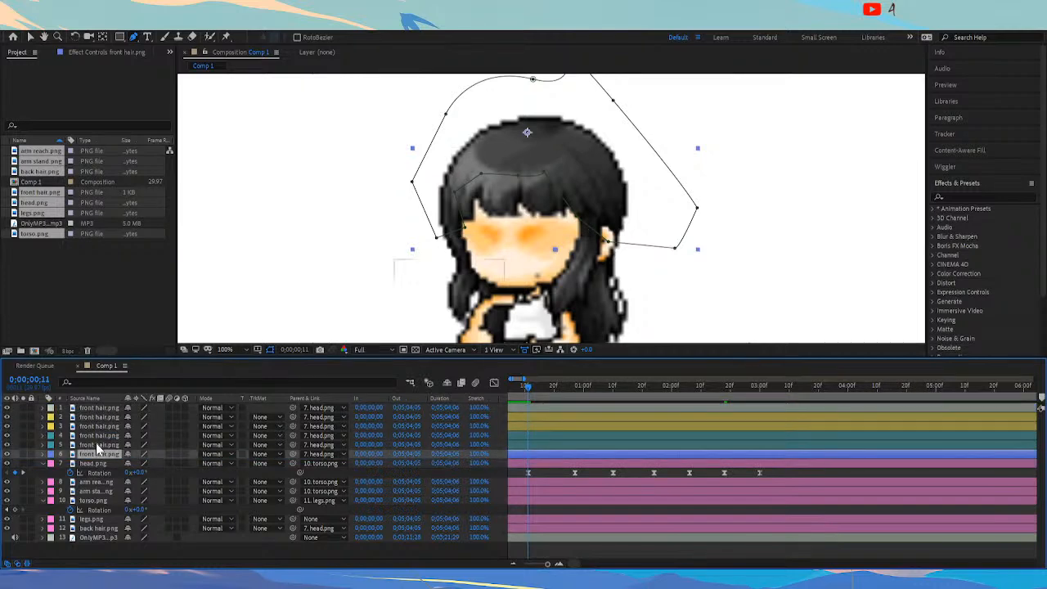
click(96, 443)
shift+click(93, 436)
mouse_move(93, 439)
mouse_down()
mouse_move(99, 411)
mouse_move(98, 424)
mouse_up()
click(95, 444)
shift+click(94, 437)
click(95, 446)
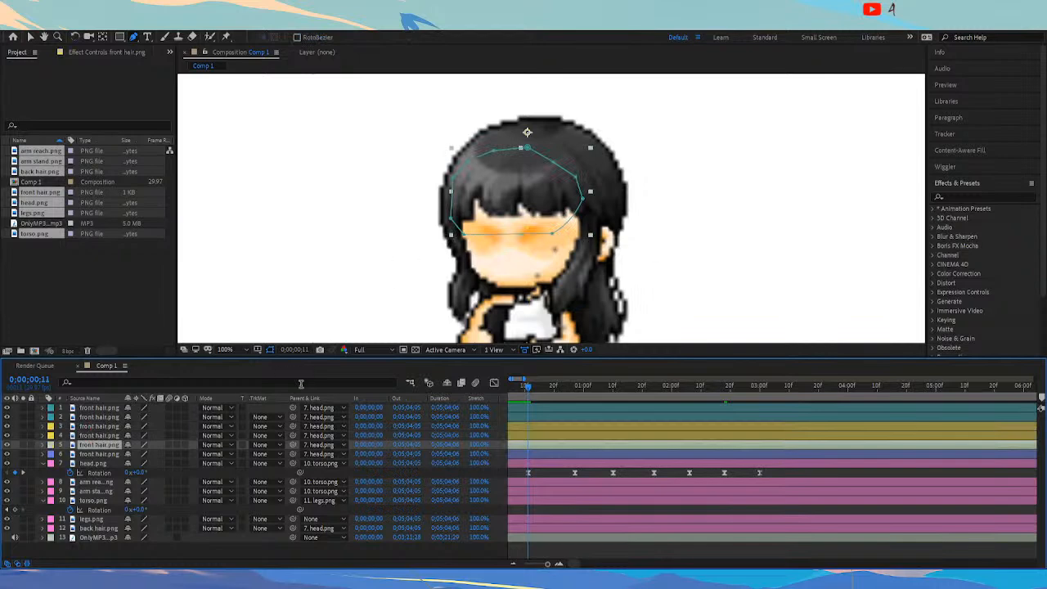
Parent the pale fringe hair layer to the blue crown hair layer instead of the head
click(543, 470)
drag(574, 563, 570, 563)
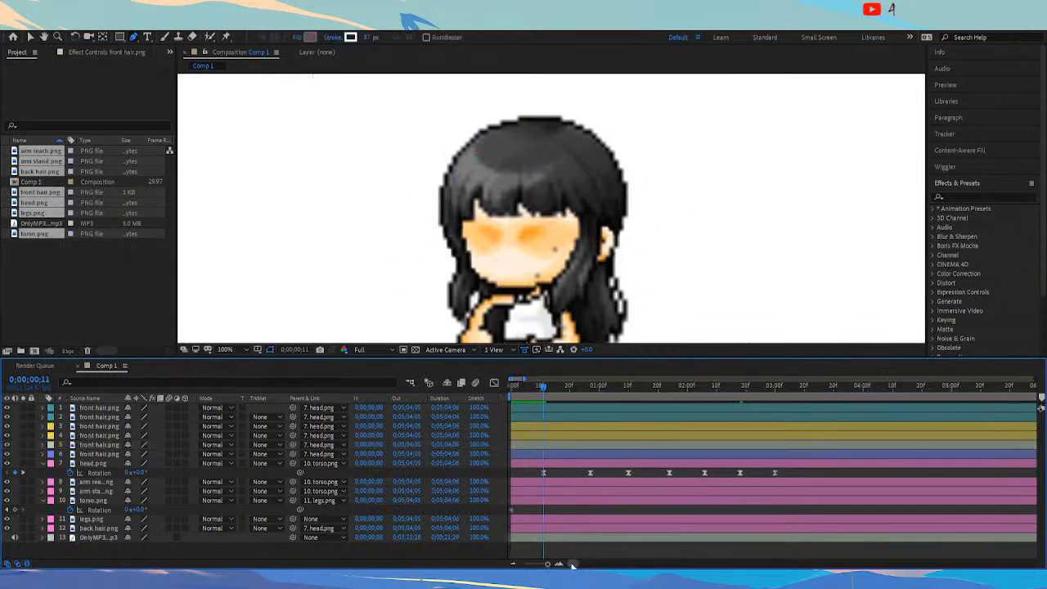
click(96, 408)
shift+click(90, 453)
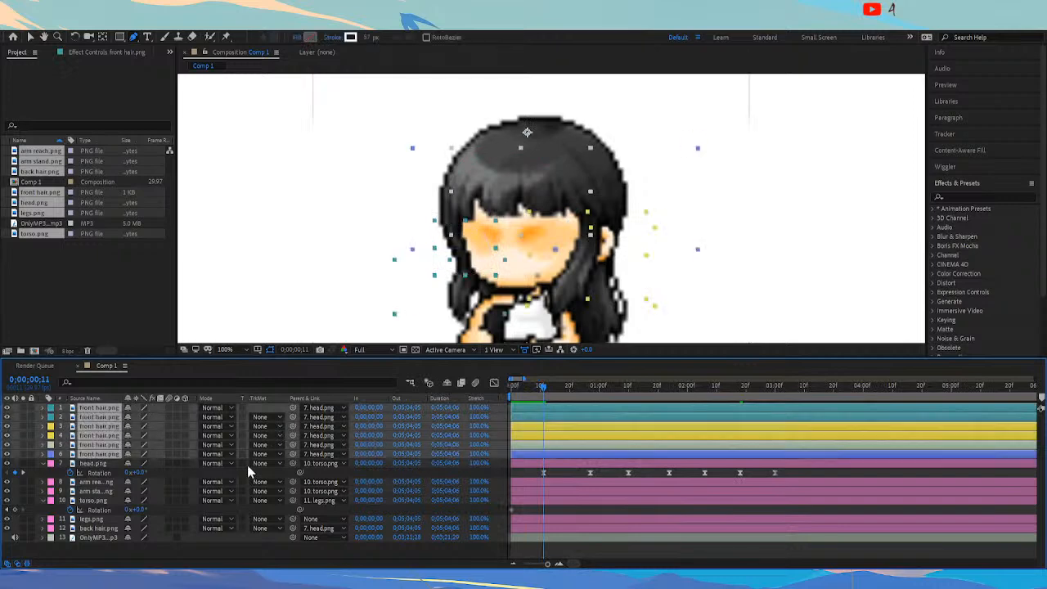
click(96, 464)
click(100, 454)
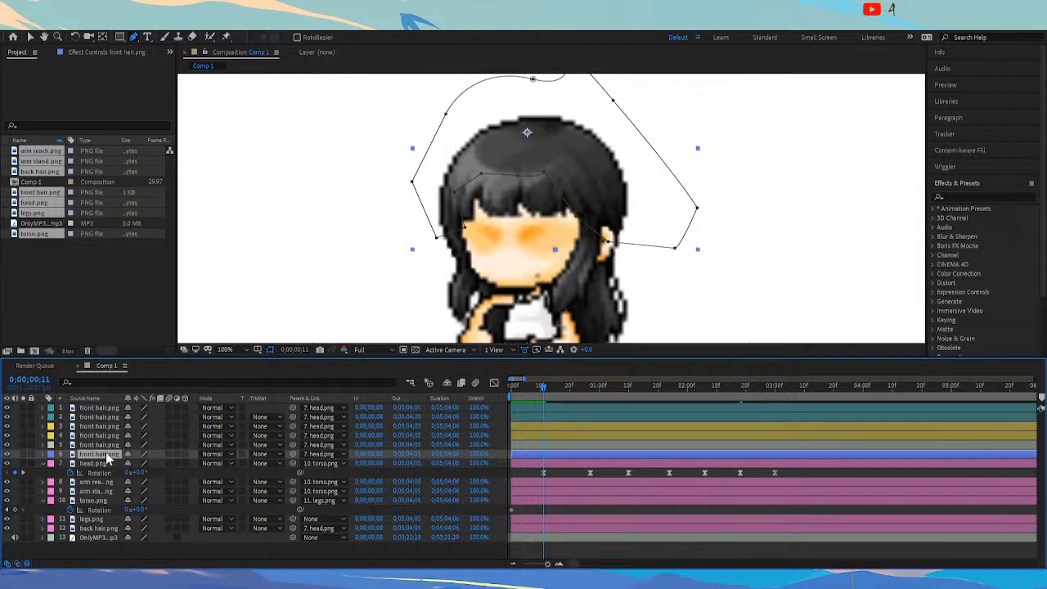
click(87, 445)
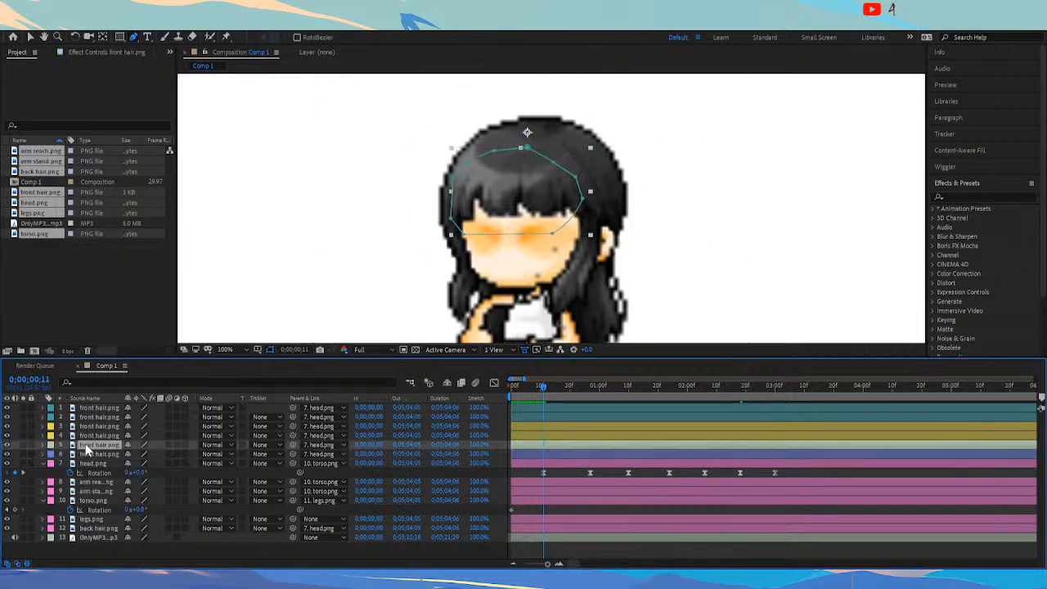
drag(292, 445, 99, 456)
click(99, 455)
Parent the two teal and two yellow front hair layers to the blue crown hair layer
click(100, 444)
click(100, 435)
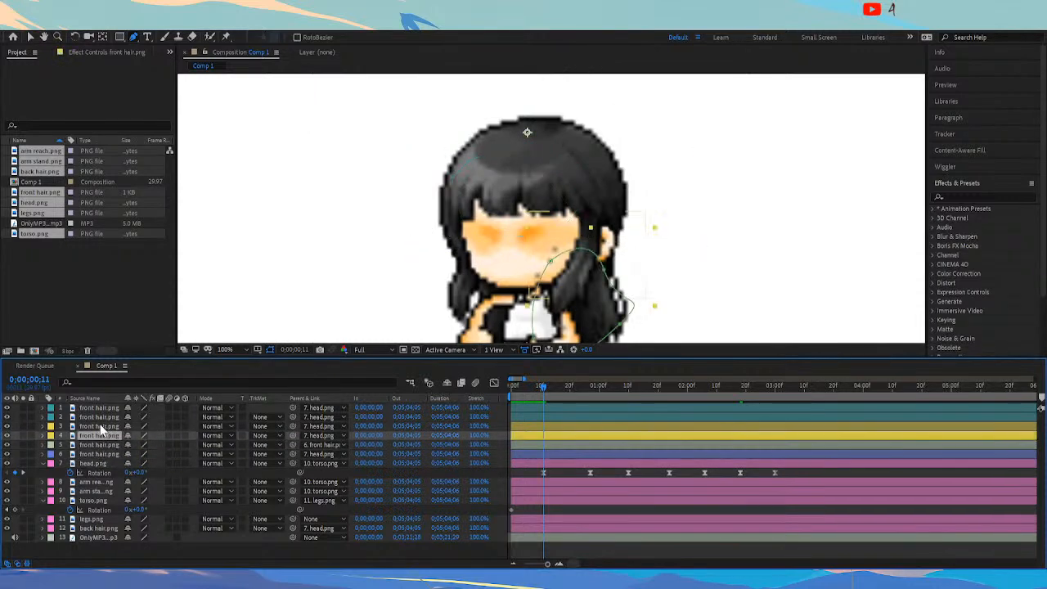
shift+click(100, 417)
shift+click(99, 409)
drag(295, 406, 106, 455)
click(106, 455)
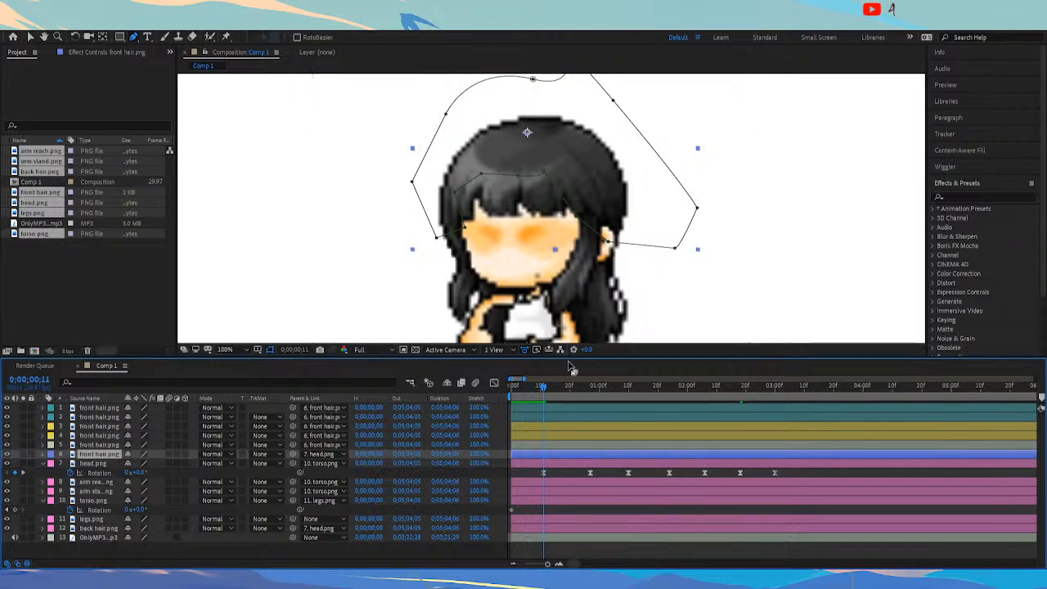
Examine the head layer at its first rotation keyframe and the mask of each front hair layer in turn
drag(528, 249, 510, 215)
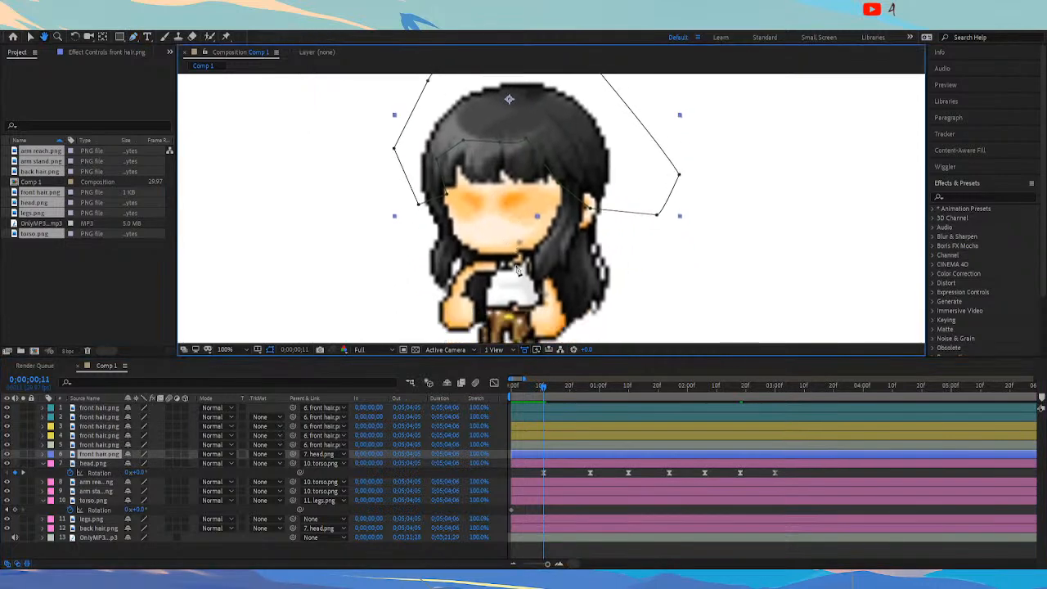
click(100, 463)
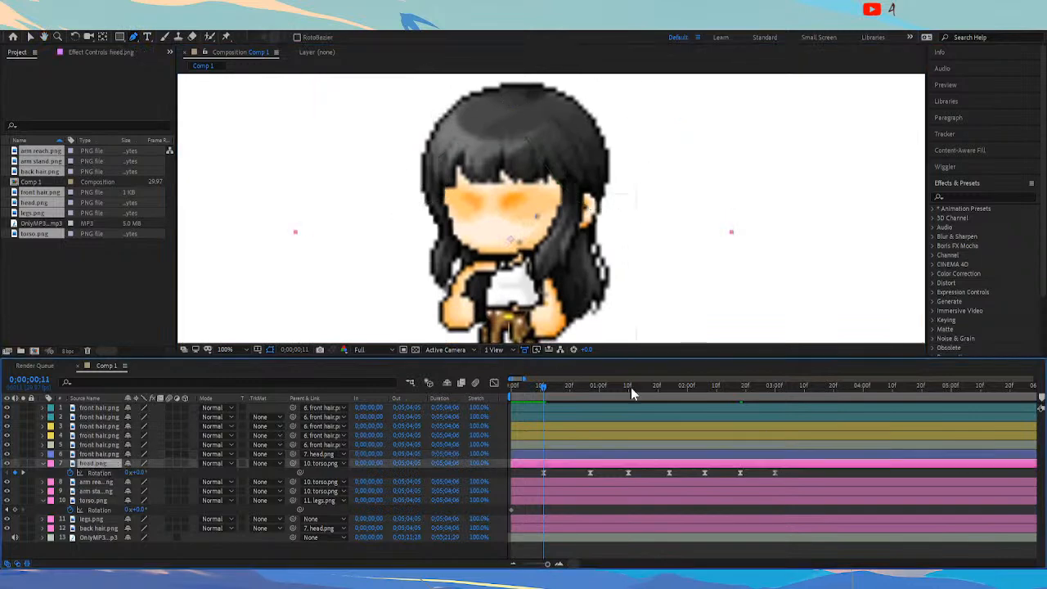
mouse_move(548, 393)
mouse_down()
mouse_move(602, 393)
mouse_move(545, 397)
mouse_up()
click(82, 454)
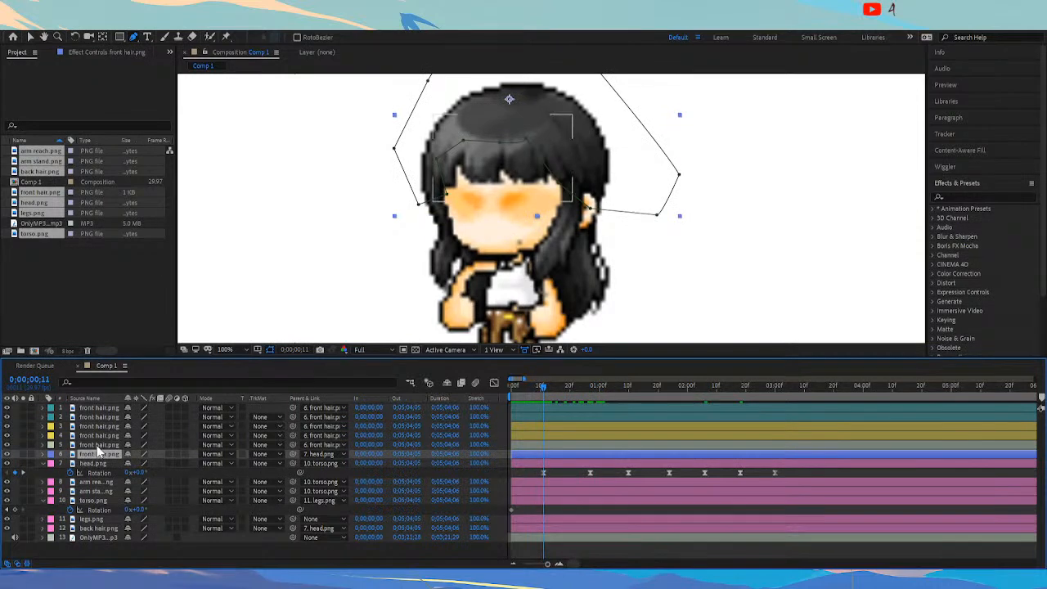
click(98, 445)
click(98, 436)
click(104, 426)
click(107, 416)
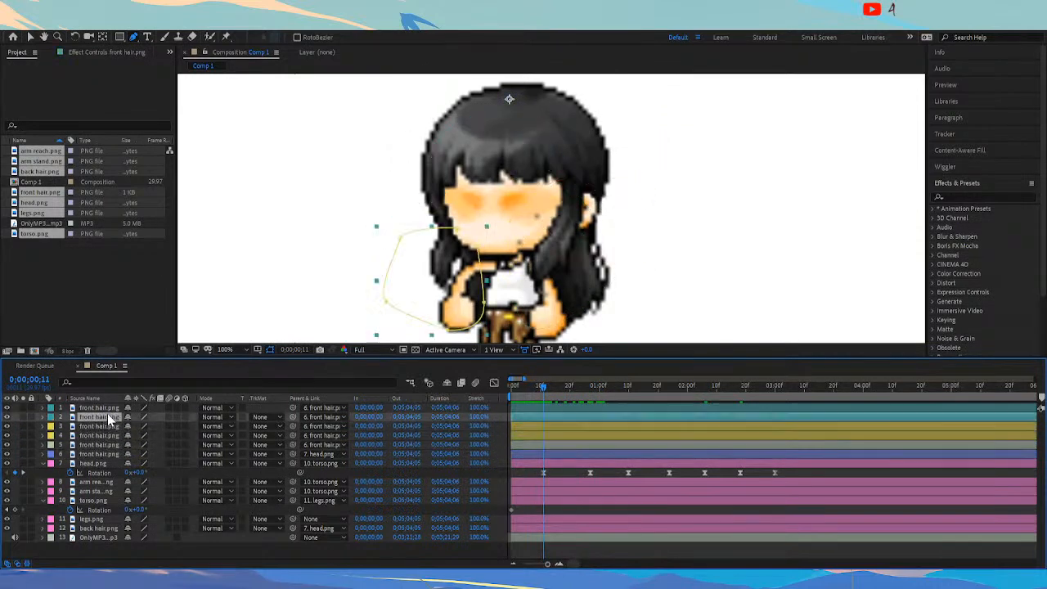
Move the anchor point of each teal hair strand from the crown to the upper end of that strand
click(107, 409)
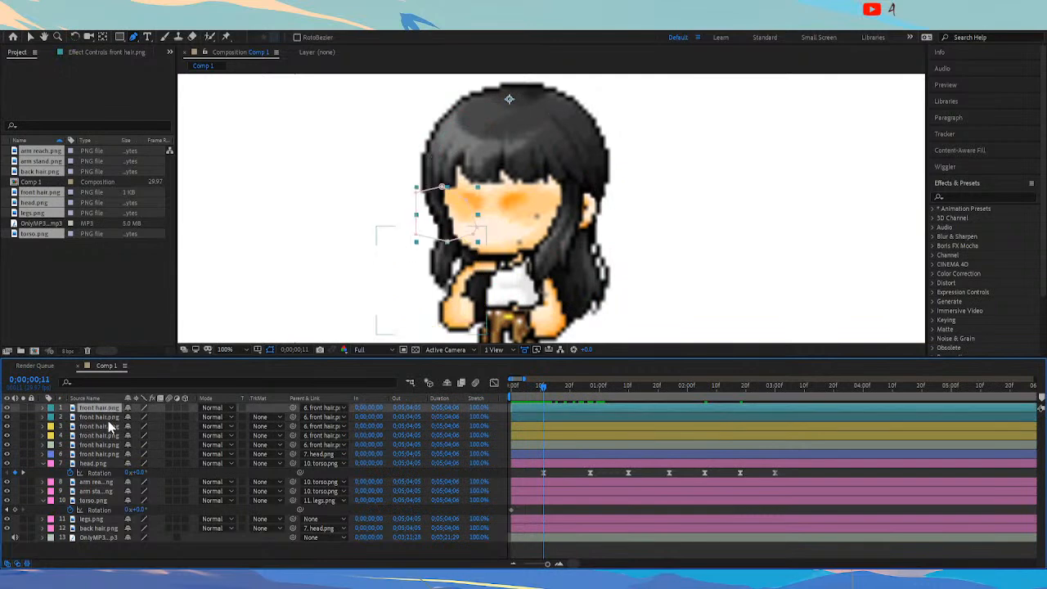
key(y)
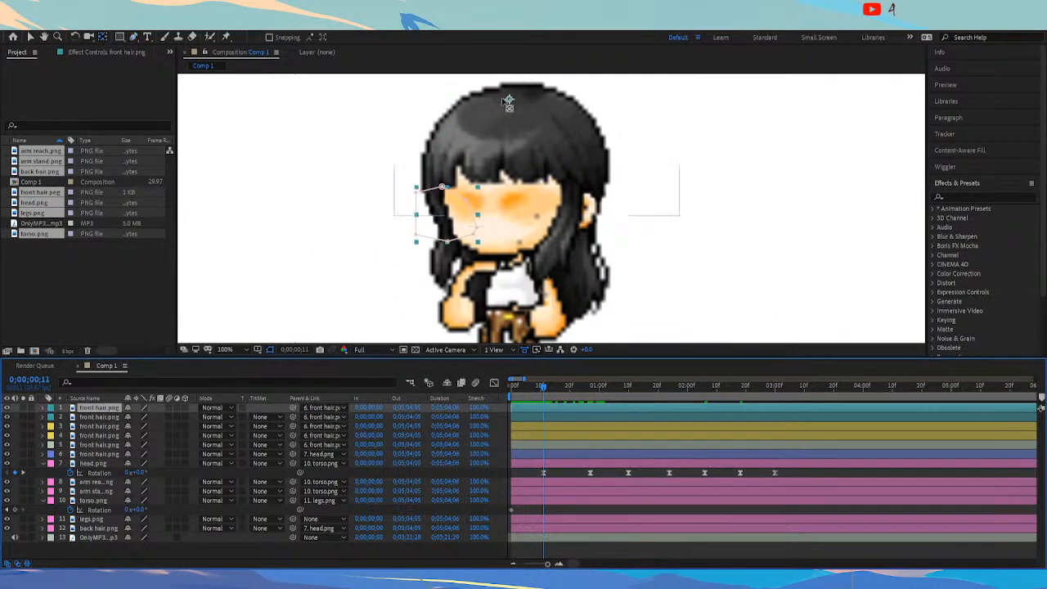
drag(509, 99, 431, 190)
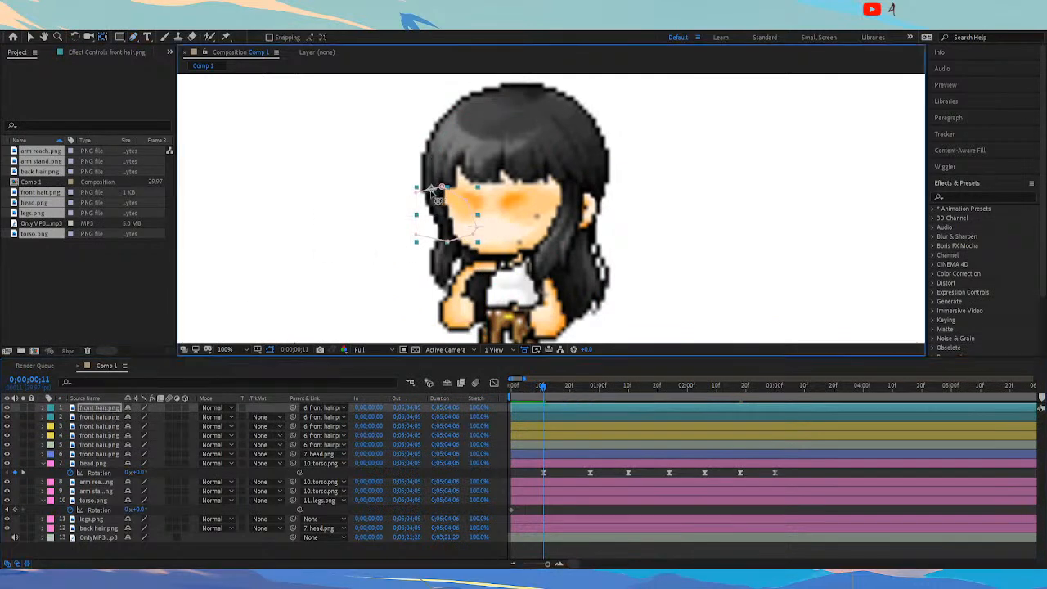
click(98, 417)
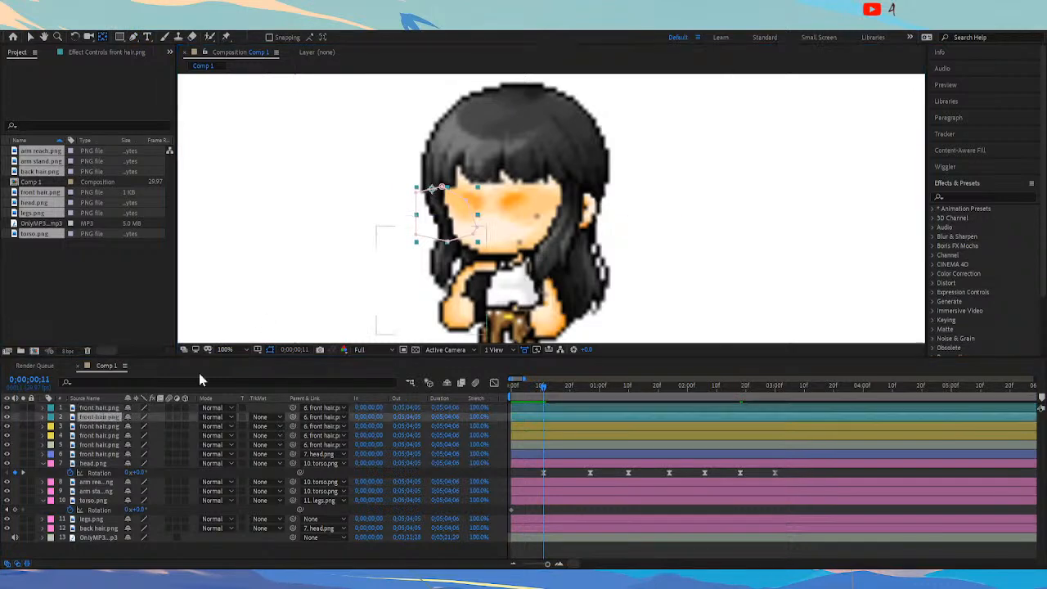
drag(509, 99, 456, 233)
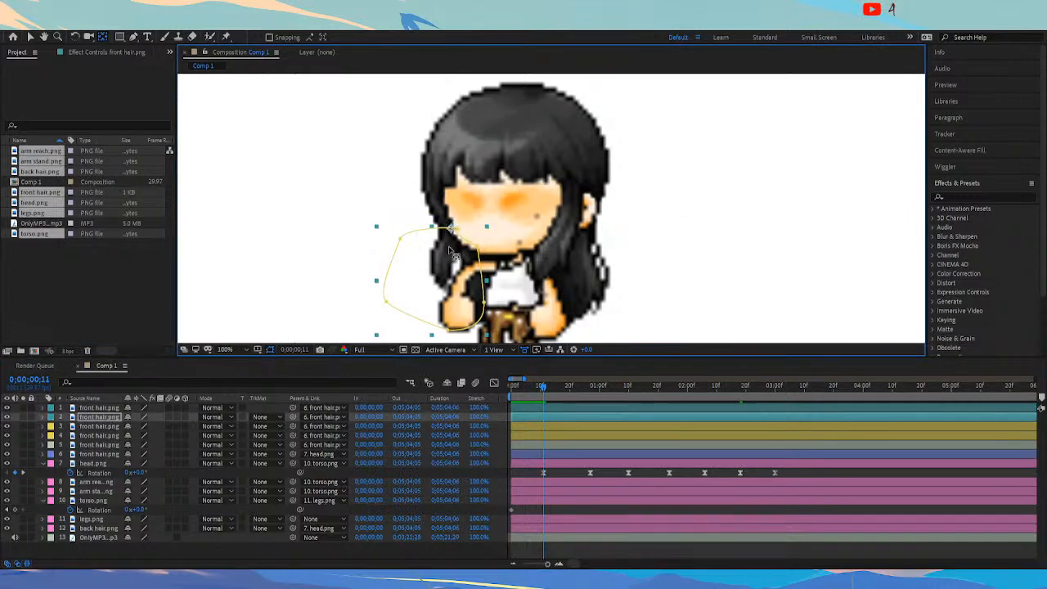
Parent the lower teal hair strand to the upper teal hair strand
click(122, 418)
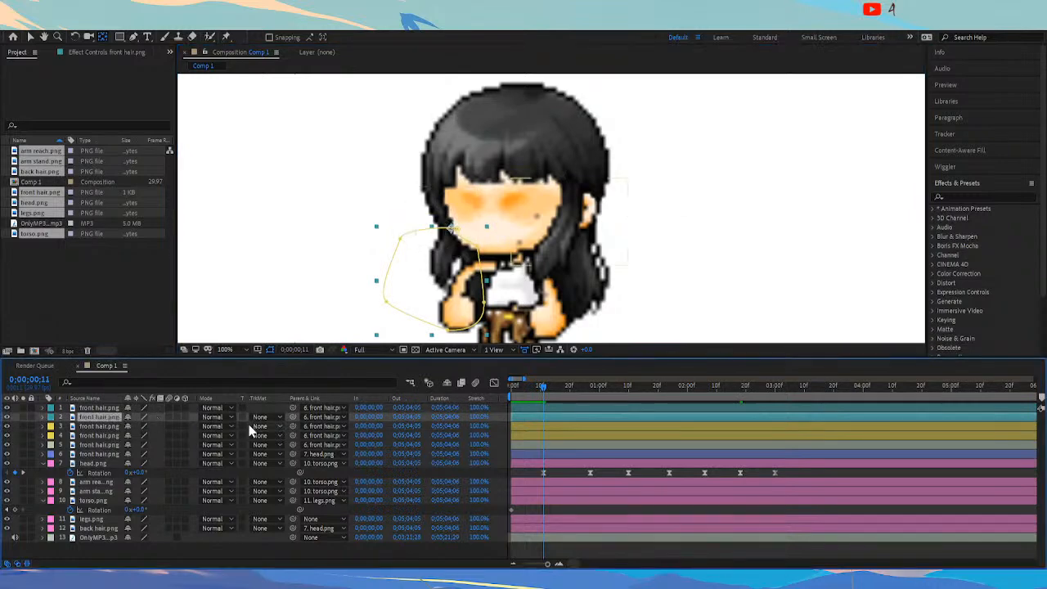
drag(255, 420, 96, 409)
click(97, 411)
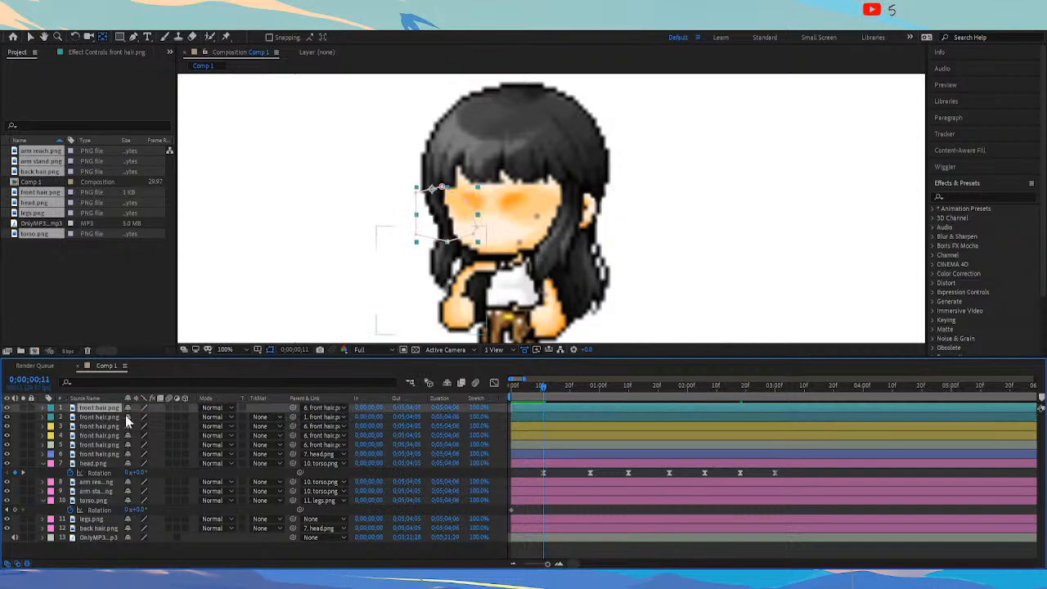
click(103, 417)
click(103, 406)
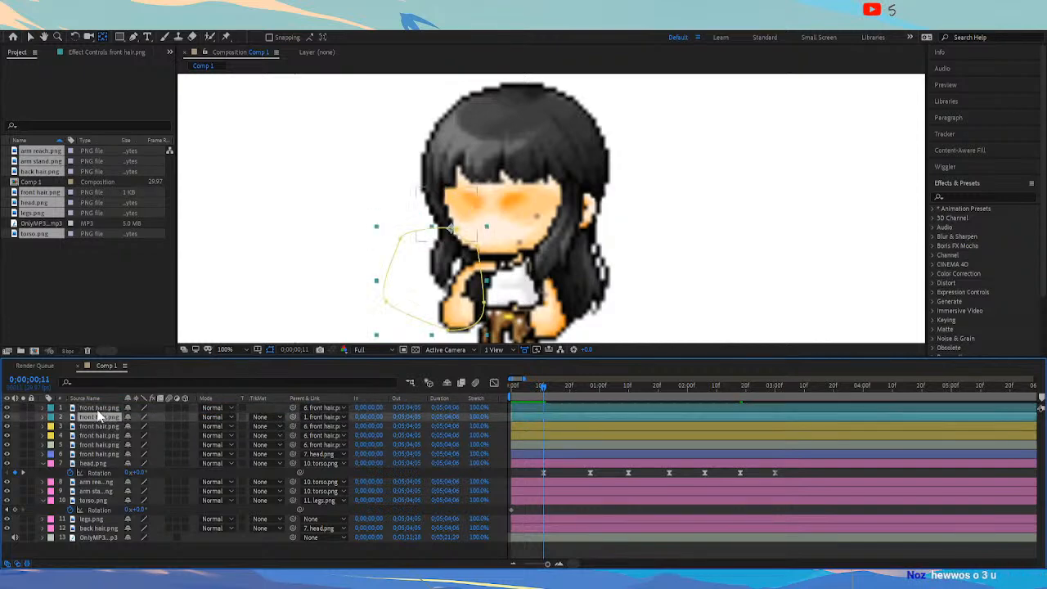
Parent the lower yellow hair strand to the upper yellow hair strand
click(101, 417)
click(98, 426)
click(97, 435)
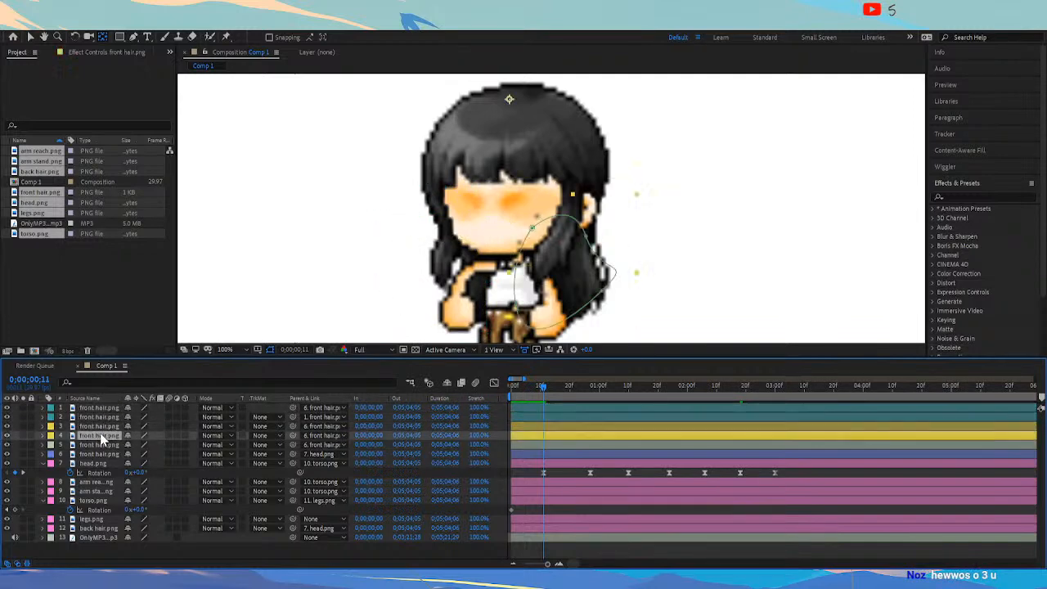
click(98, 426)
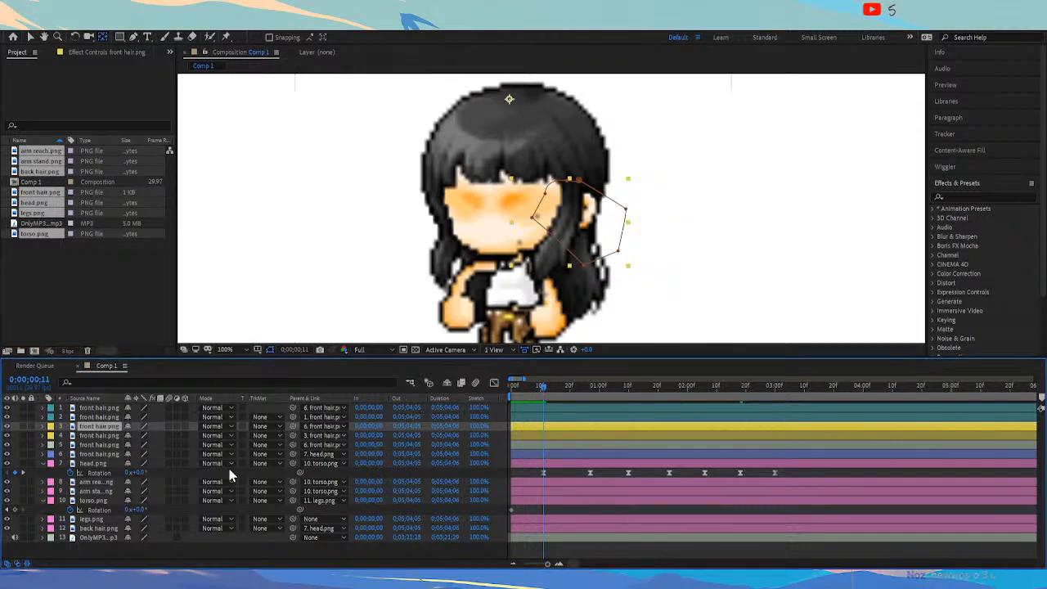
Add starting Rotation keyframes to both teal hair strands at 0;00;00;11
click(100, 408)
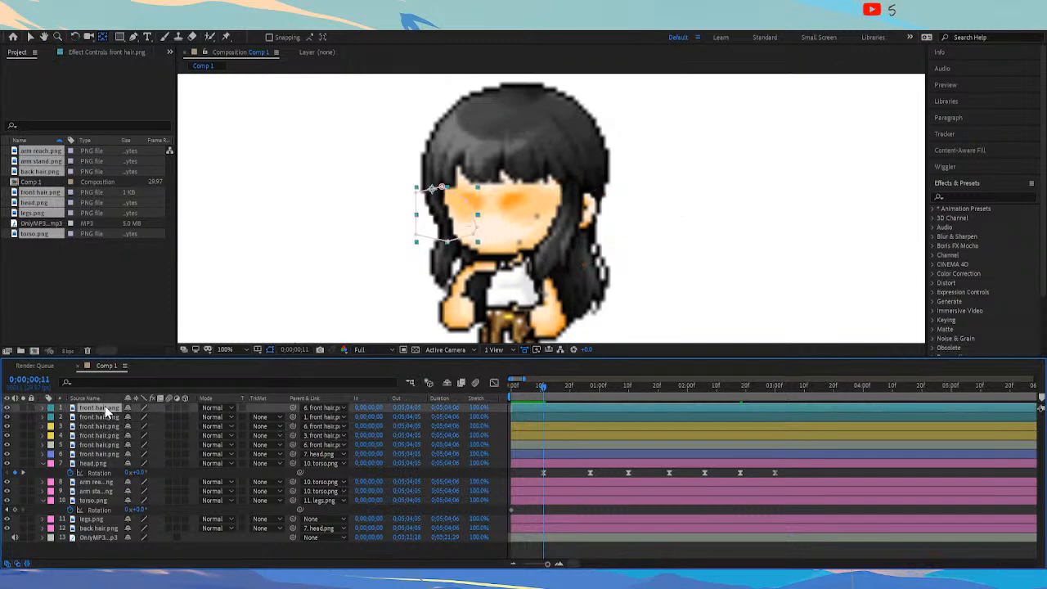
key(r)
click(92, 426)
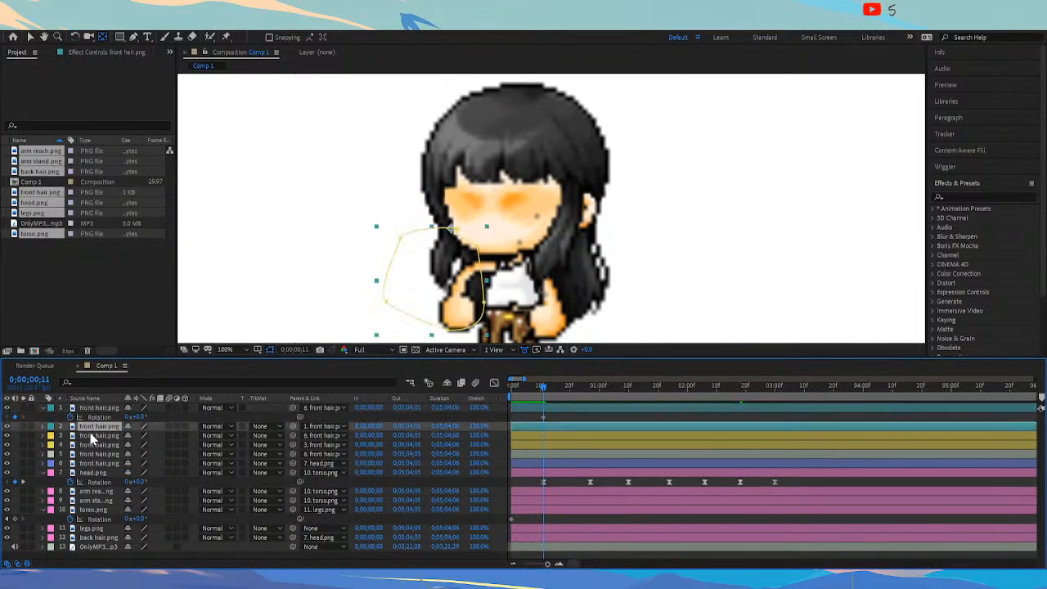
key(r)
Keyframe the upper teal strand's rotation at 7° at 0;00;00;27, in line with the head's second keyframe
drag(547, 389, 590, 401)
click(593, 435)
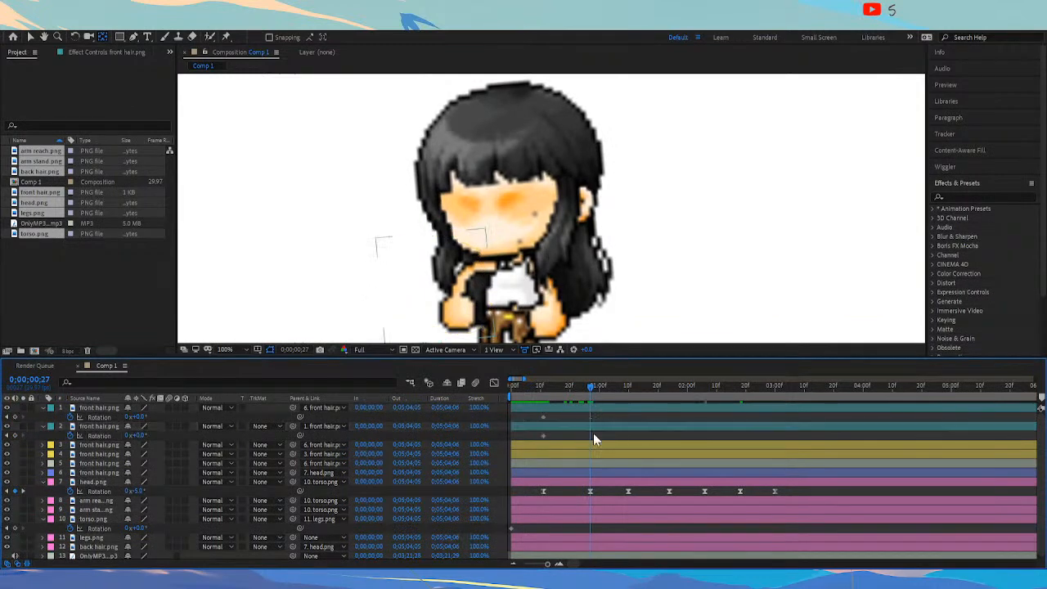
drag(141, 417, 152, 417)
click(538, 407)
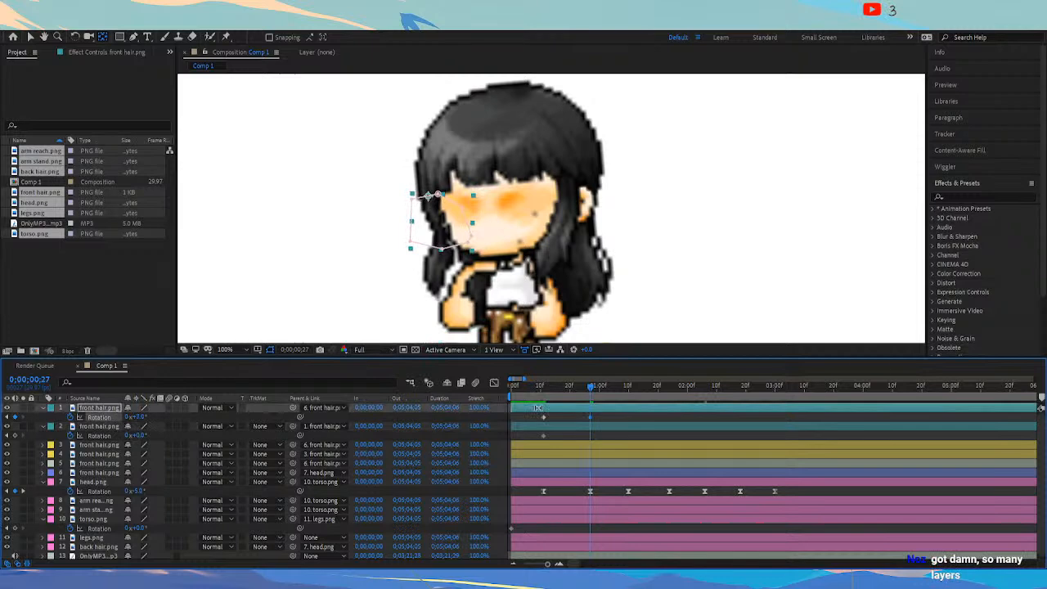
mouse_move(574, 390)
mouse_down()
mouse_move(550, 390)
mouse_move(589, 390)
mouse_up()
Keyframe the lower teal strand with a slight negative rotation at 0;00;00;11 and -4° at 0;00;00;27
click(108, 426)
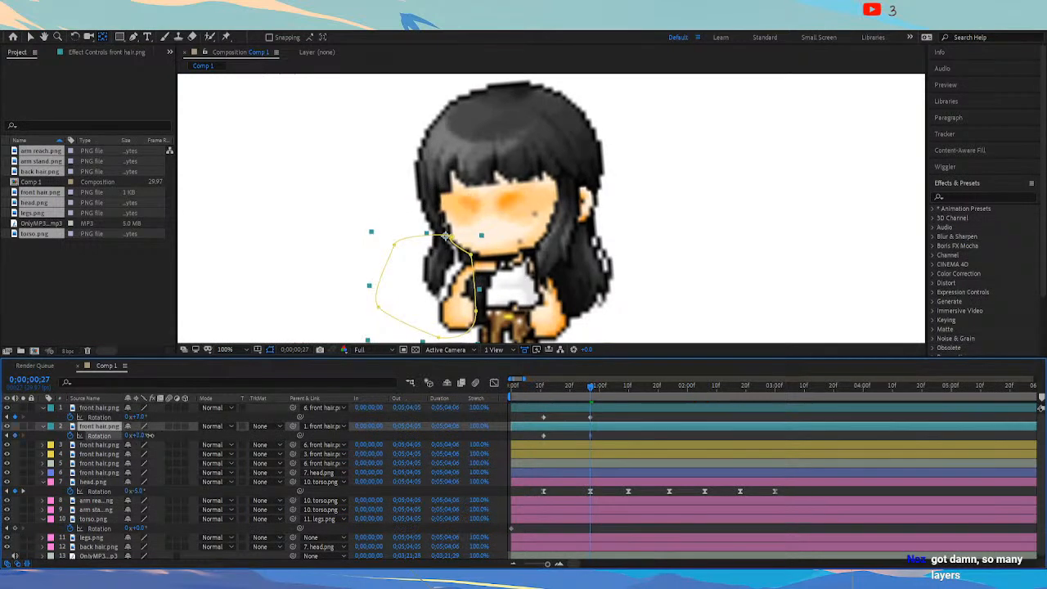
click(553, 399)
drag(550, 393, 542, 395)
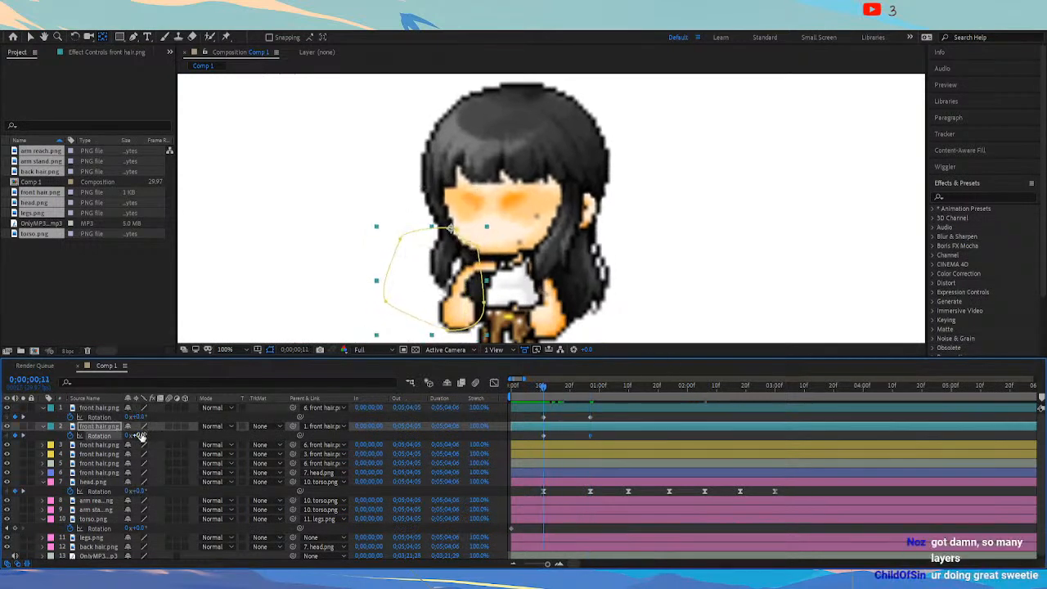
drag(136, 436, 139, 435)
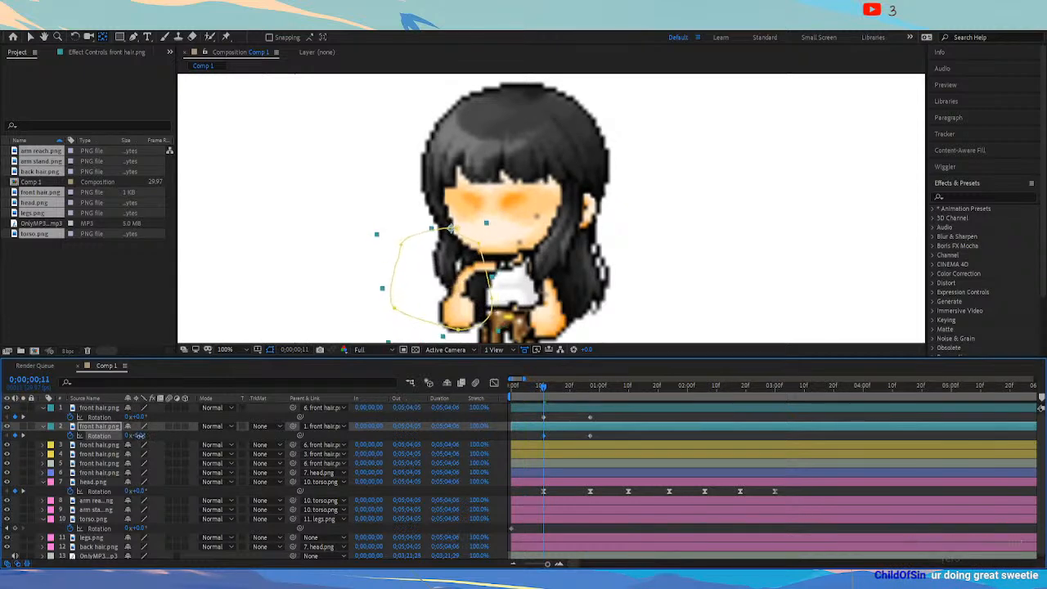
drag(542, 392, 586, 401)
drag(142, 435, 133, 436)
Keyframe the upper teal strand's rotation at 5° at 0;00;01;10, in line with the head's third keyframe
drag(576, 391, 628, 398)
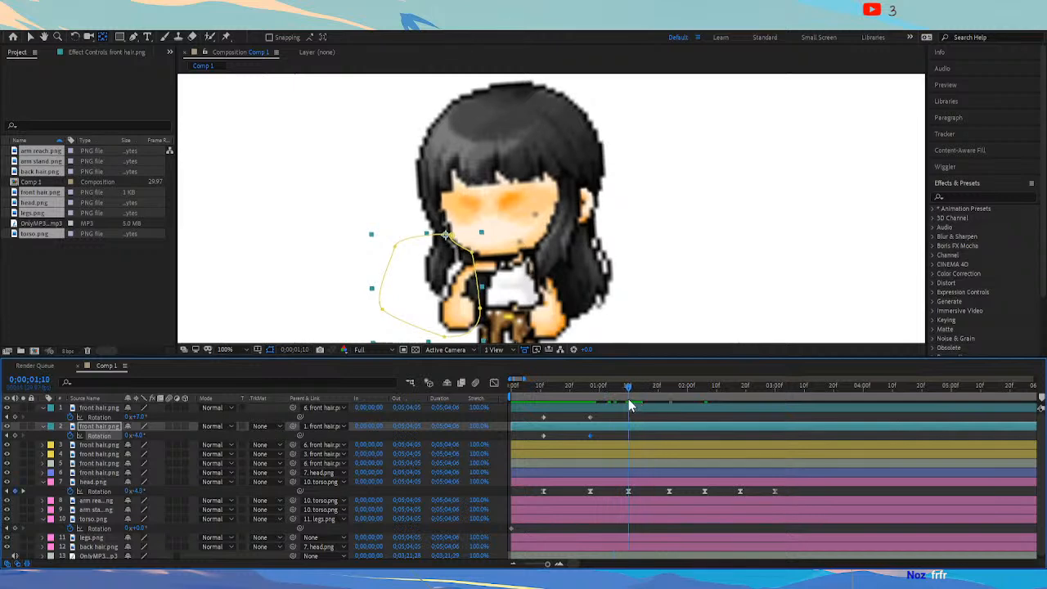
click(173, 415)
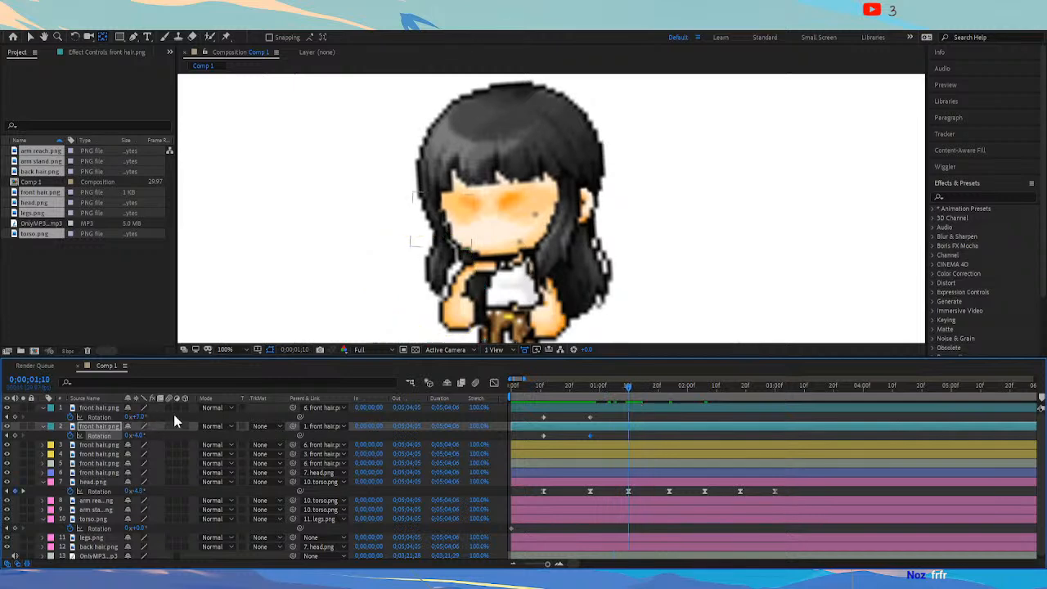
click(633, 408)
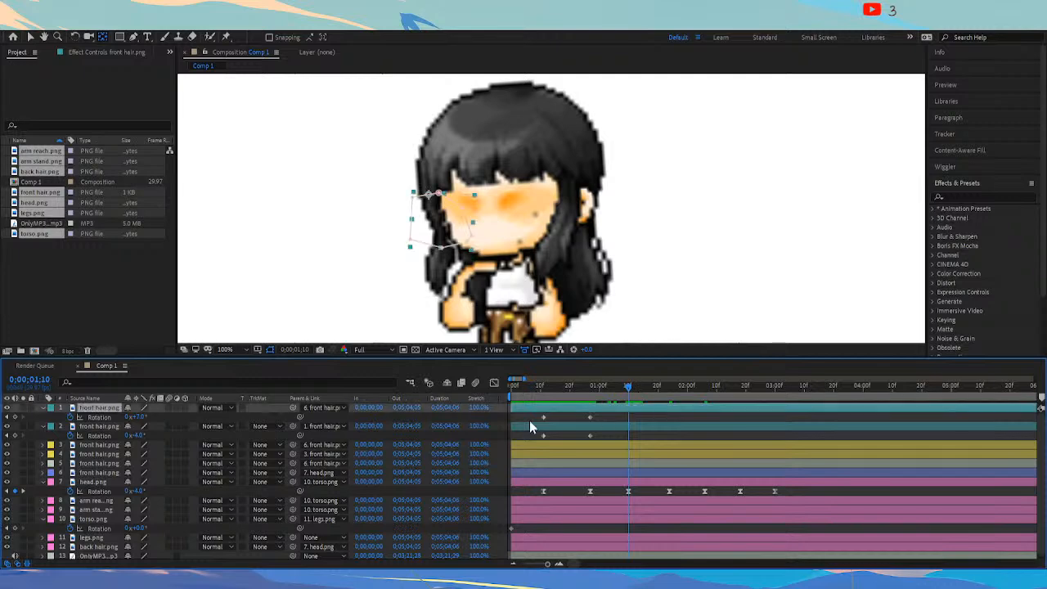
click(141, 417)
text(0)
key(Return)
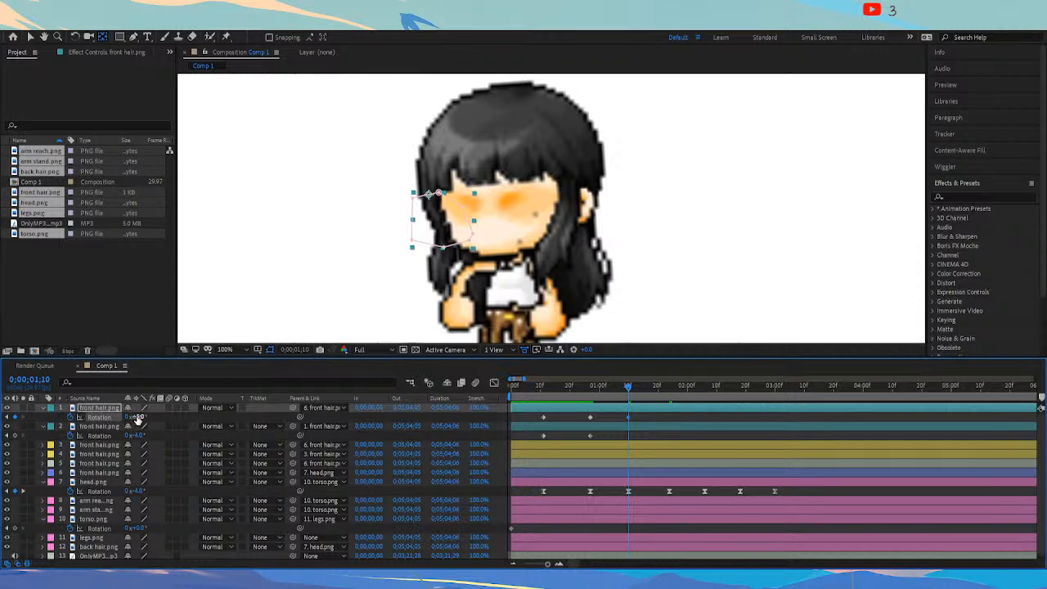
click(595, 391)
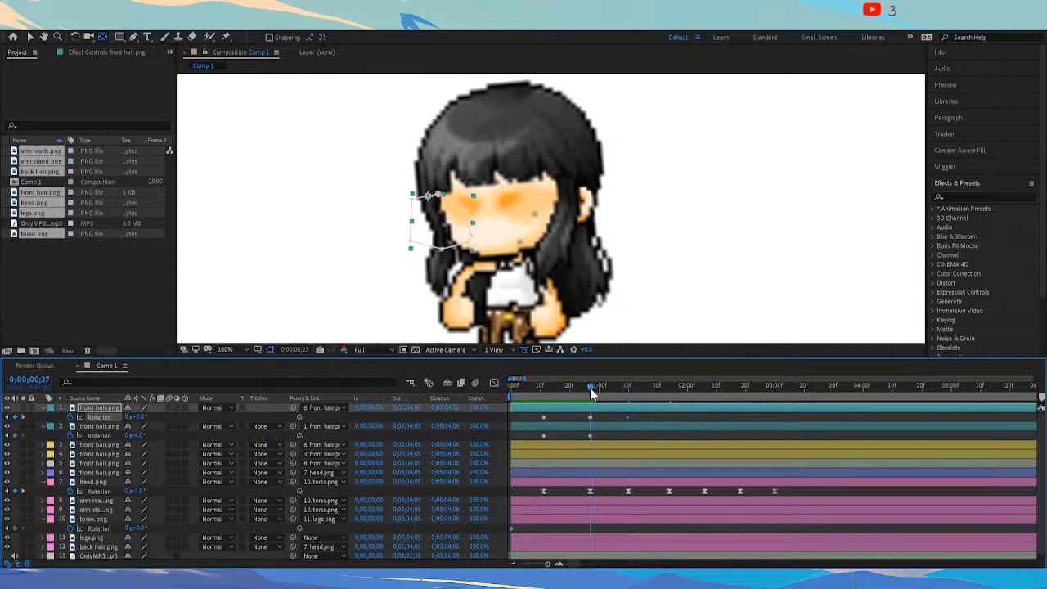
click(629, 390)
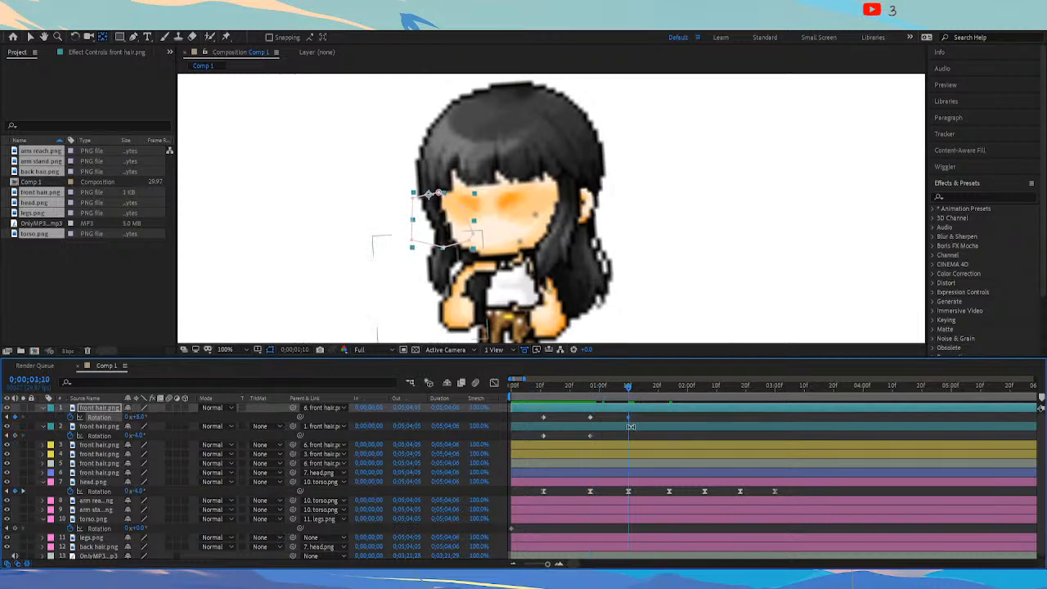
Keyframe the lower teal strand's rotation at 0° at 0;00;01;10
click(630, 426)
click(136, 436)
text(-2)
key(Return)
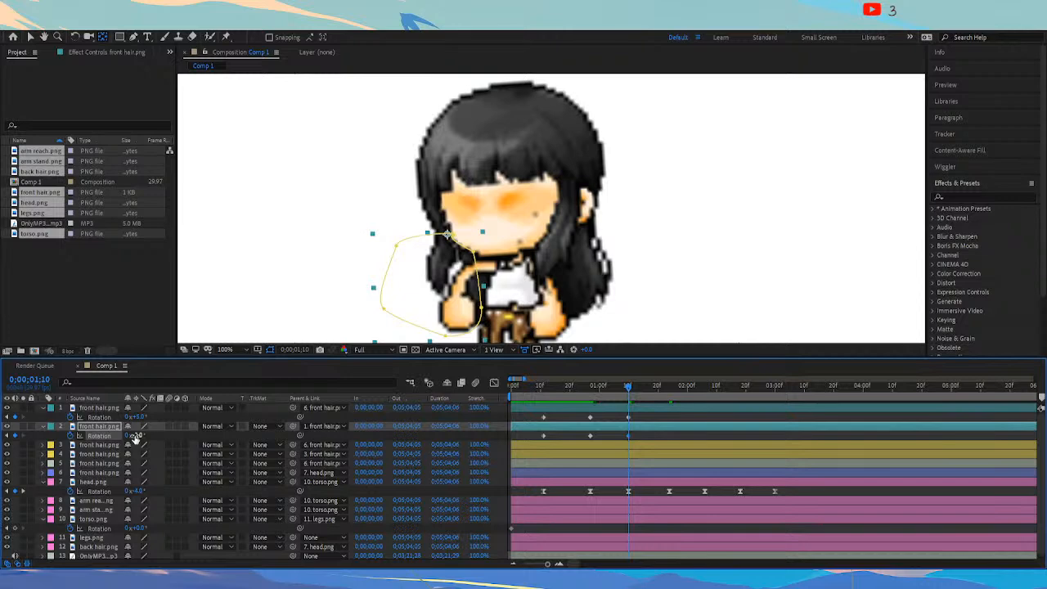
click(136, 435)
text(0)
key(Return)
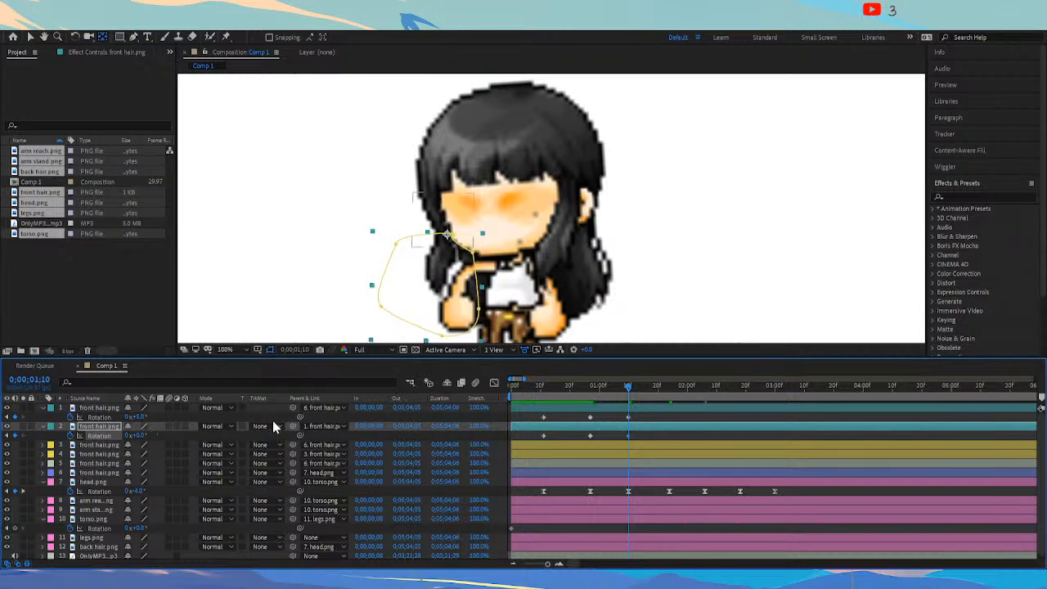
Set the lower teal strand's rotation at 0;00;01;10 to -6°, matching its first keyframe
click(590, 389)
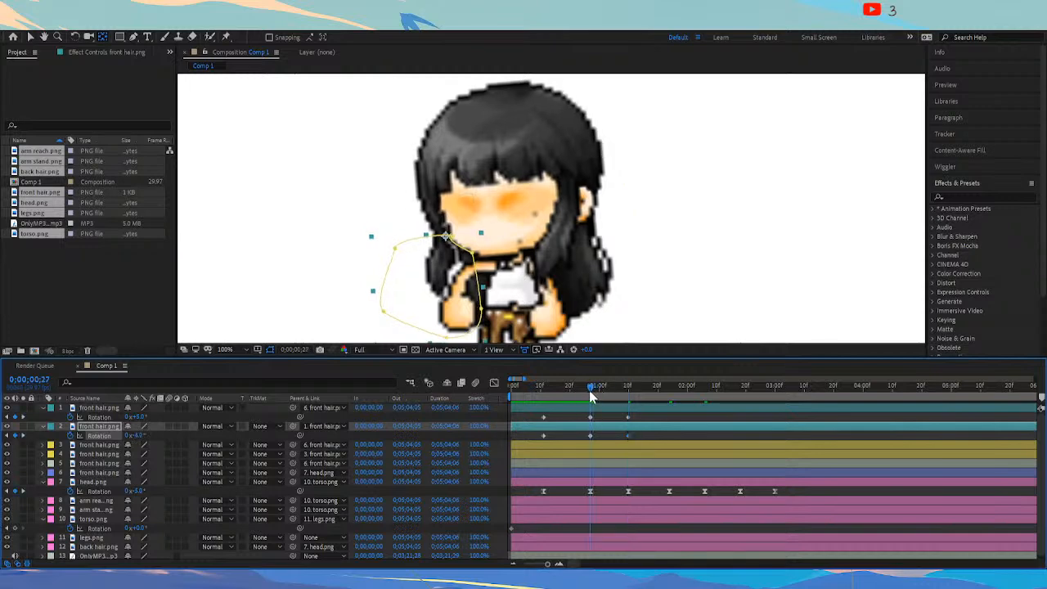
click(628, 391)
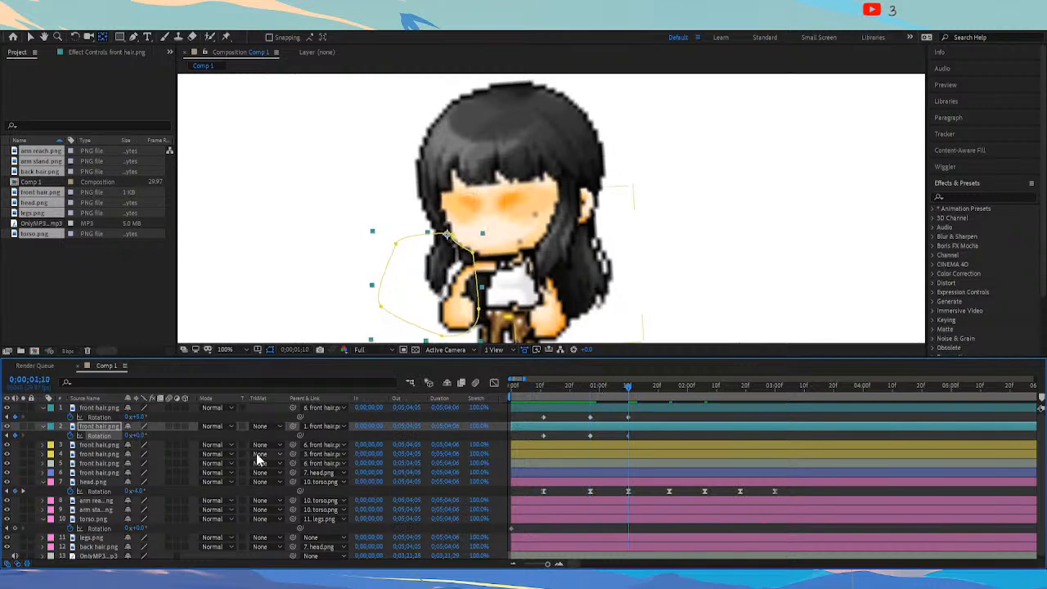
click(140, 435)
text(-5)
key(Return)
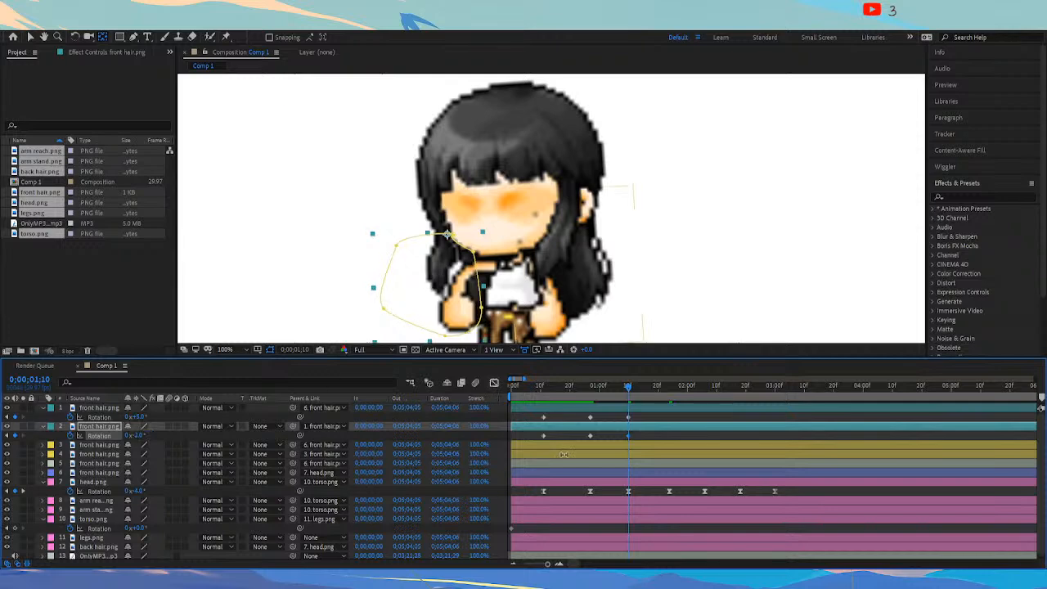
click(545, 387)
drag(555, 387, 629, 413)
click(141, 435)
key(Return)
click(541, 390)
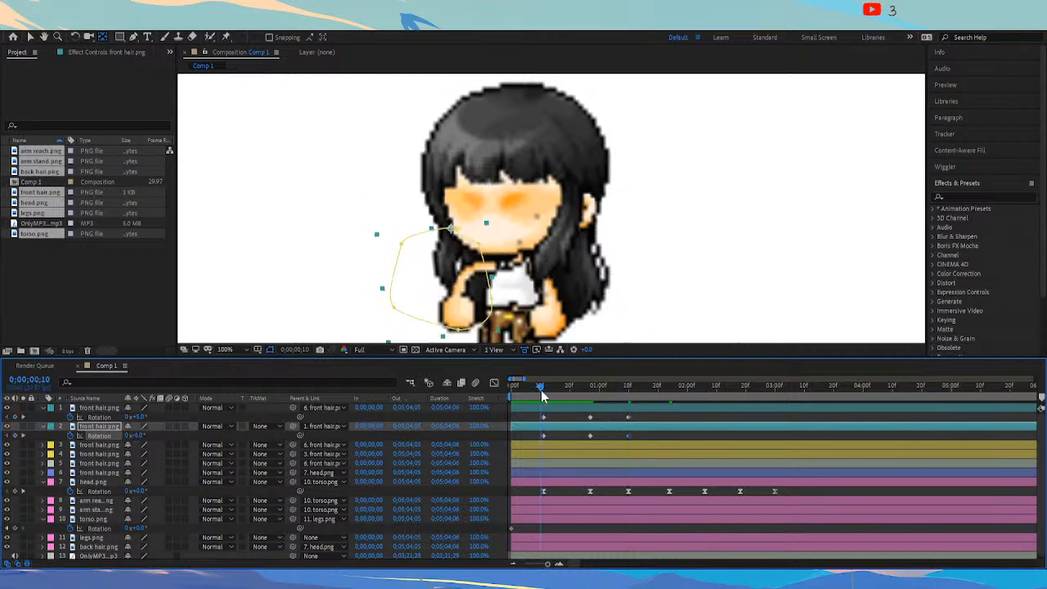
Apply Easy Ease to all rotation keyframes of both teal strands and preview the swing
drag(543, 391, 525, 438)
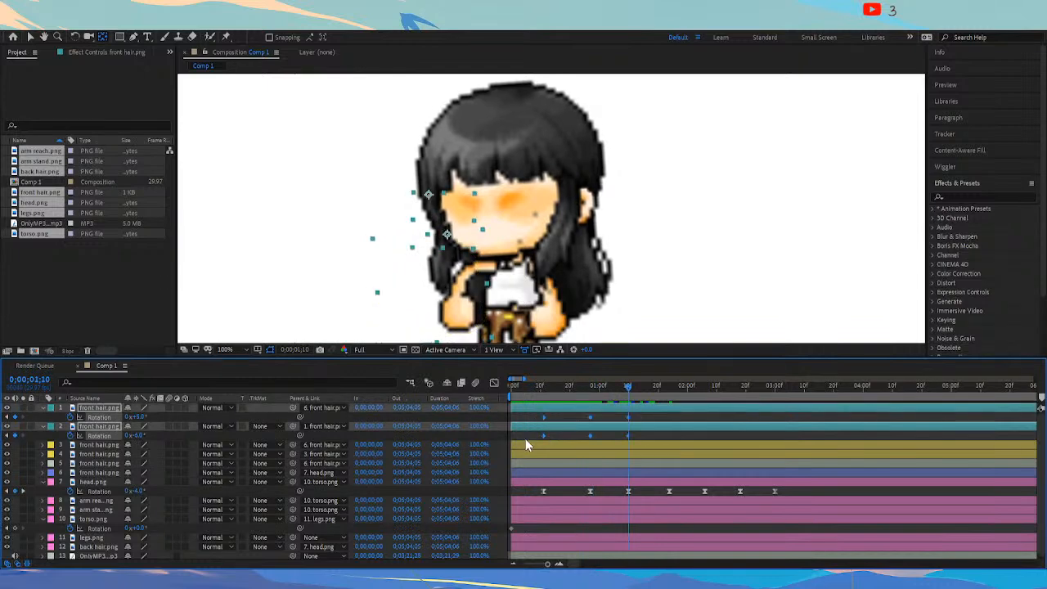
click(611, 417)
click(543, 391)
mouse_move(544, 390)
mouse_down()
mouse_move(628, 391)
mouse_move(528, 387)
mouse_up()
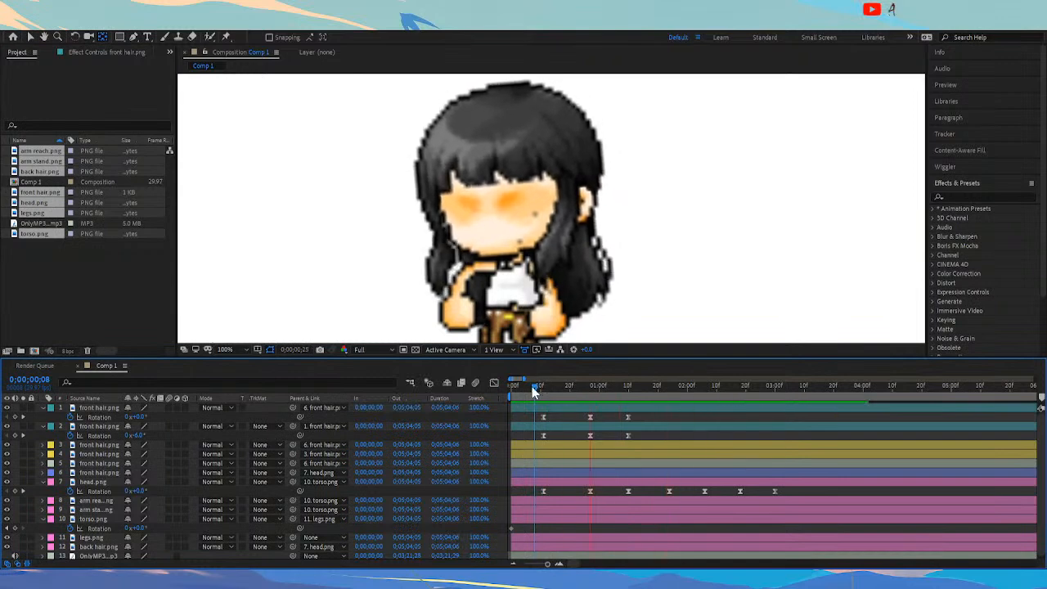
mouse_move(532, 391)
mouse_down()
mouse_move(548, 399)
mouse_move(566, 388)
mouse_move(629, 388)
mouse_move(540, 394)
mouse_move(547, 403)
mouse_up()
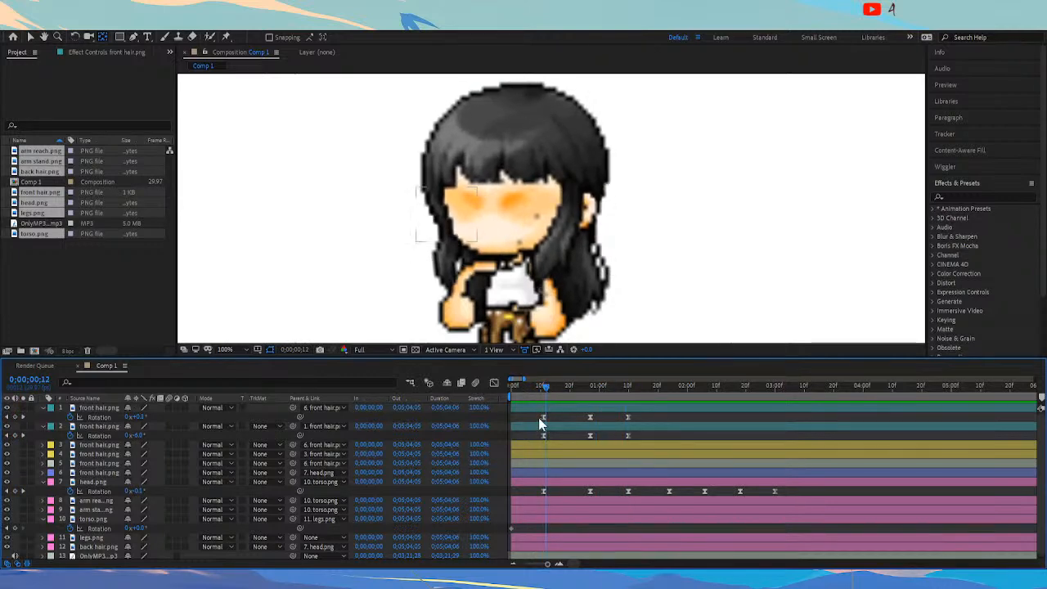
Delay the lower teal strand's rotation keyframes so they start at about 0;00;00;19, behind the upper strand's, and preview the motion
click(99, 409)
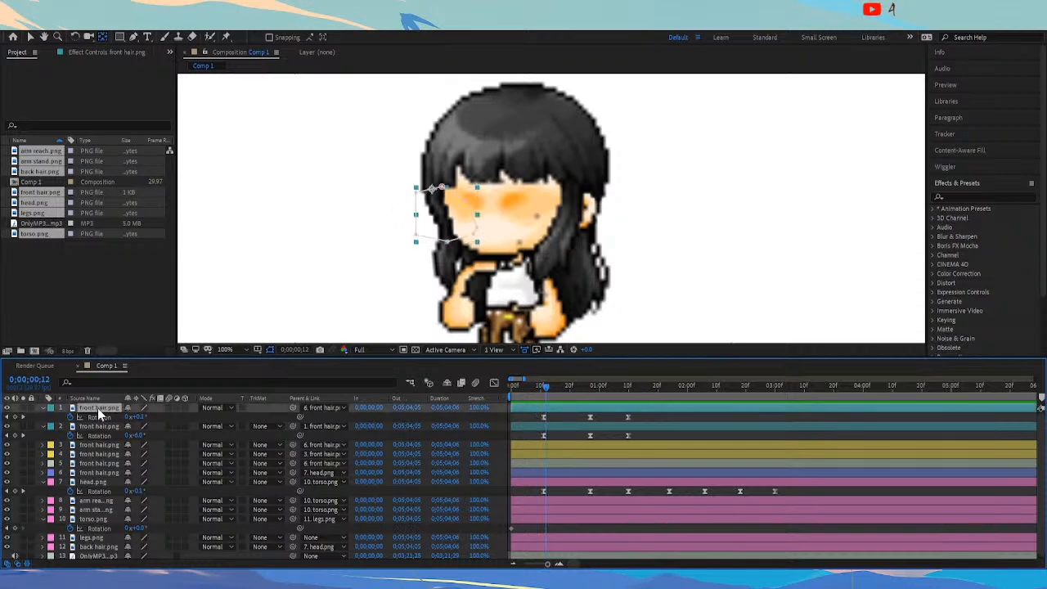
click(99, 426)
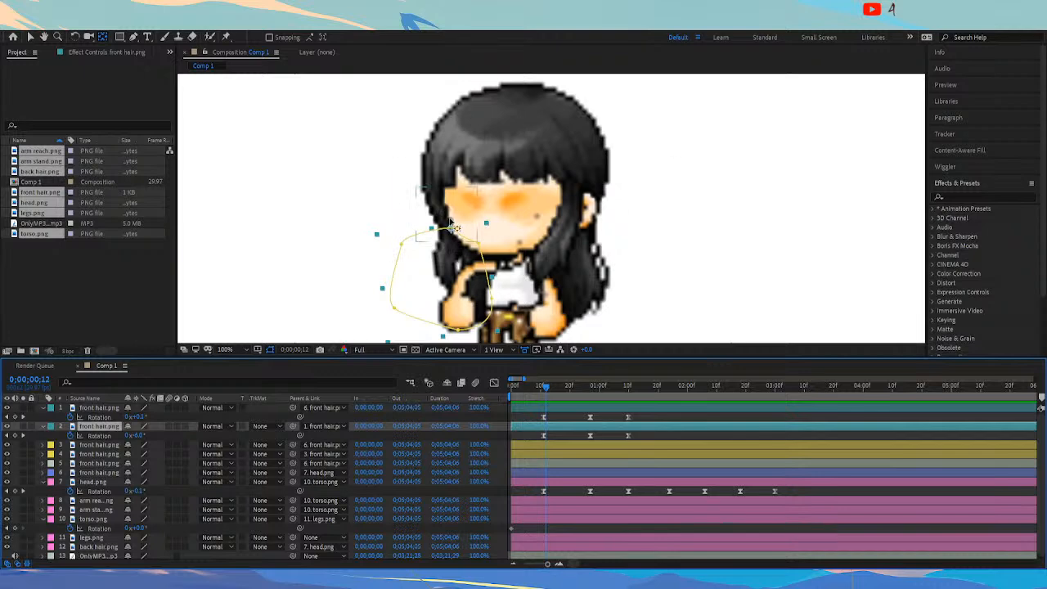
drag(530, 435, 636, 440)
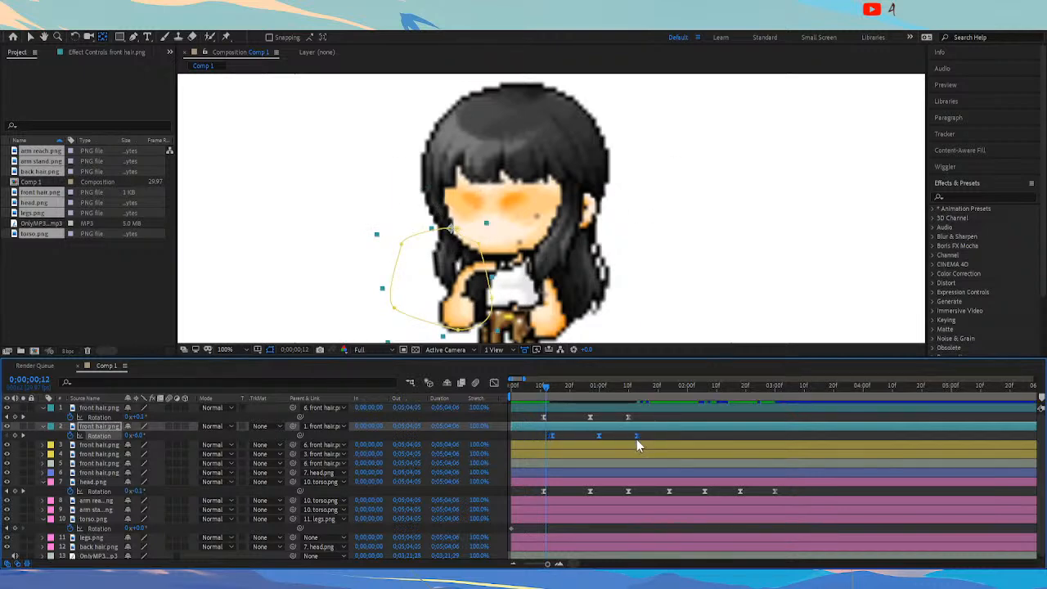
drag(540, 393, 635, 421)
click(631, 418)
click(564, 434)
drag(649, 435, 658, 435)
click(542, 405)
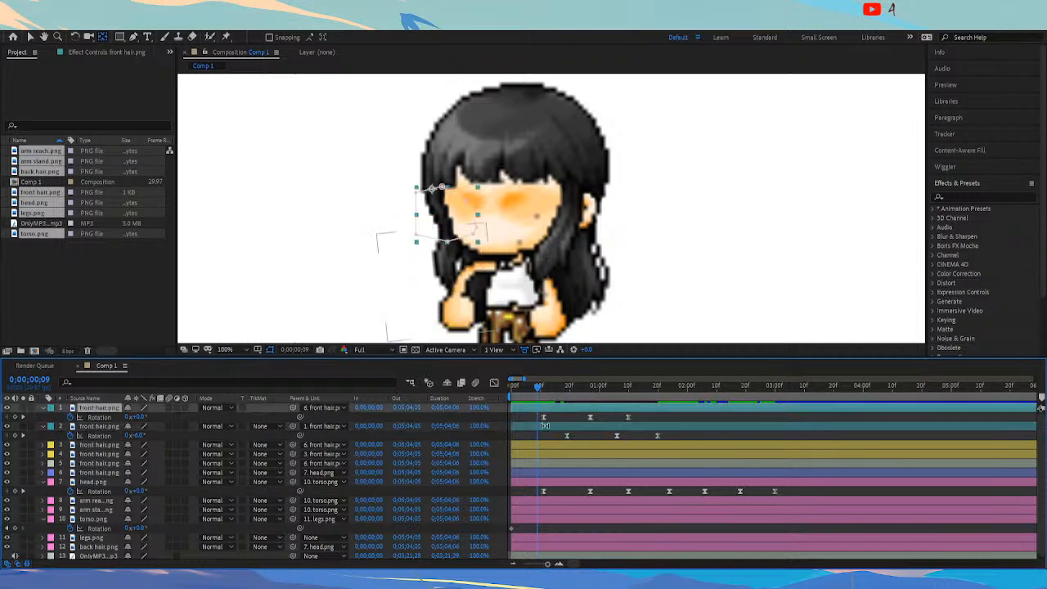
click(543, 425)
mouse_move(539, 388)
mouse_down()
mouse_move(680, 401)
mouse_move(534, 391)
mouse_up()
key(space)
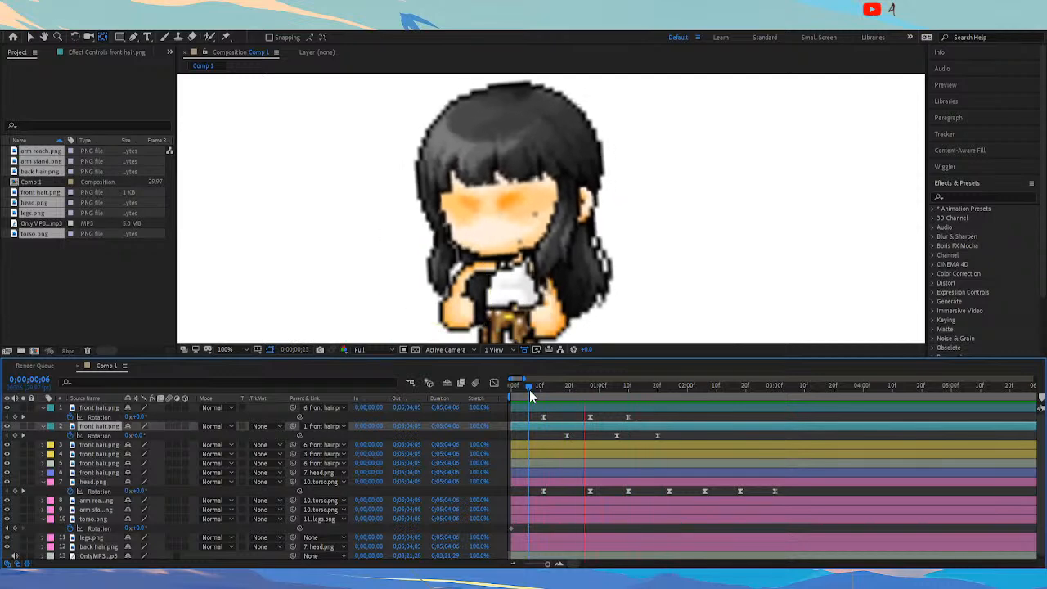
Fine-tune the lower teal strand's delay so its first rotation keyframe sits at about 0;00;00;20, previewing the swing
drag(529, 389, 671, 436)
key(space)
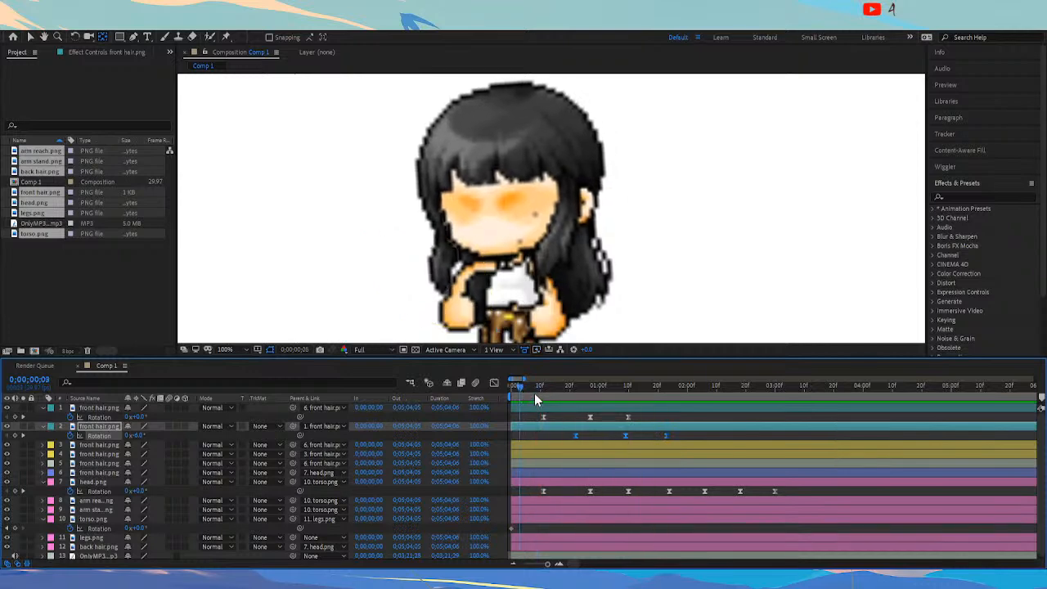
key(space)
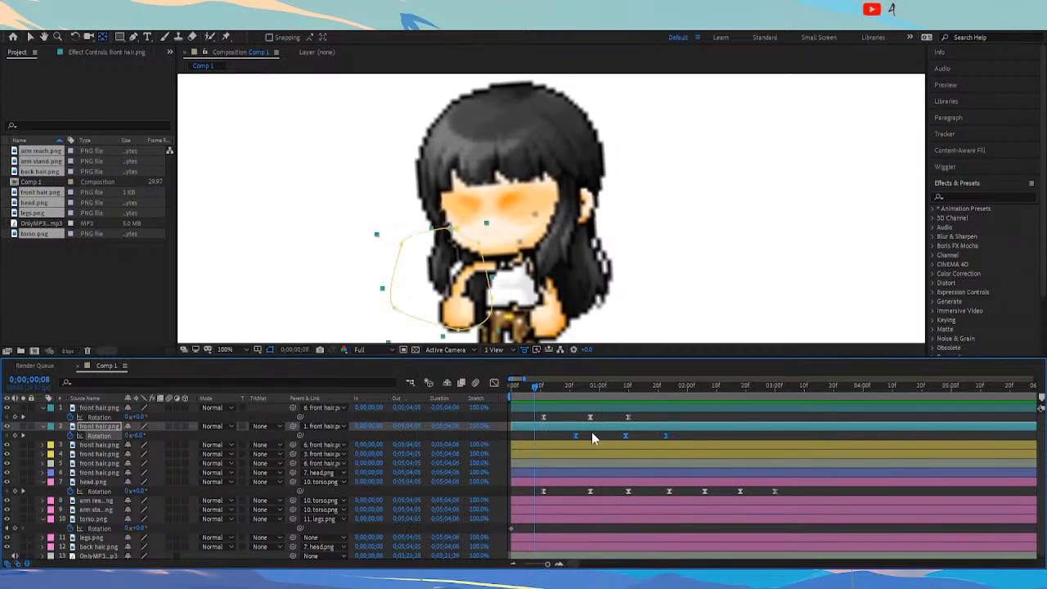
drag(574, 436, 567, 435)
key(space)
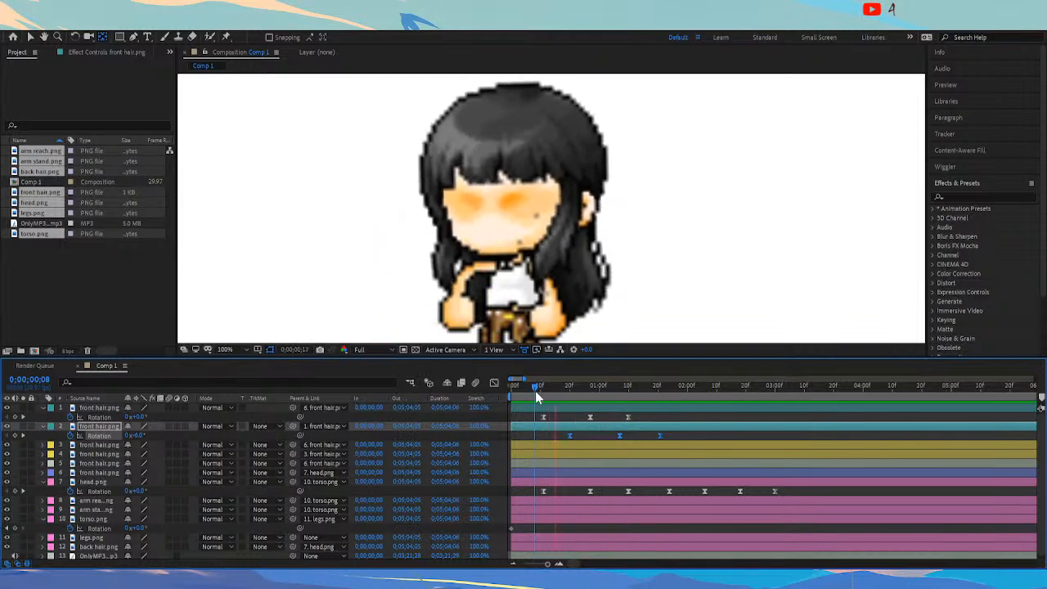
key(space)
Shift both teal strands' rotation keyframes 3 frames later, starting the upper strand at 0;00;00;14, and preview the motion
drag(533, 413, 669, 437)
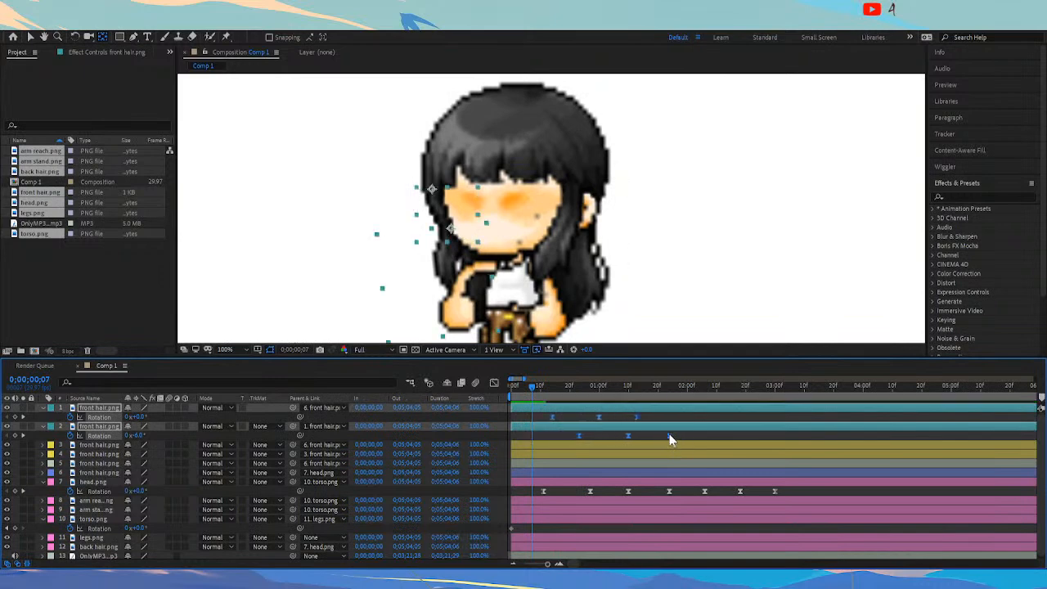
click(552, 417)
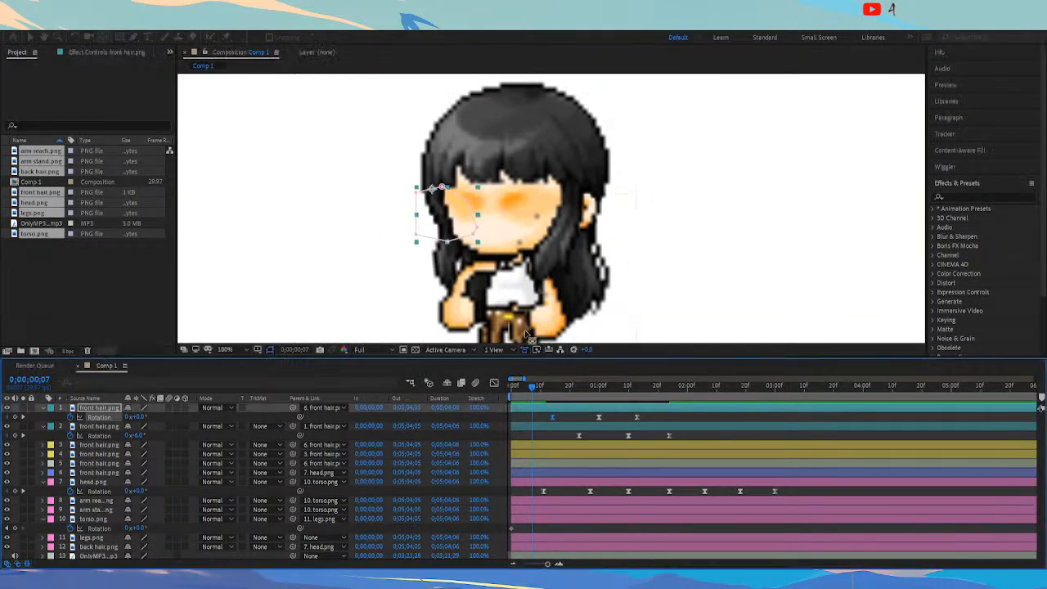
key(space)
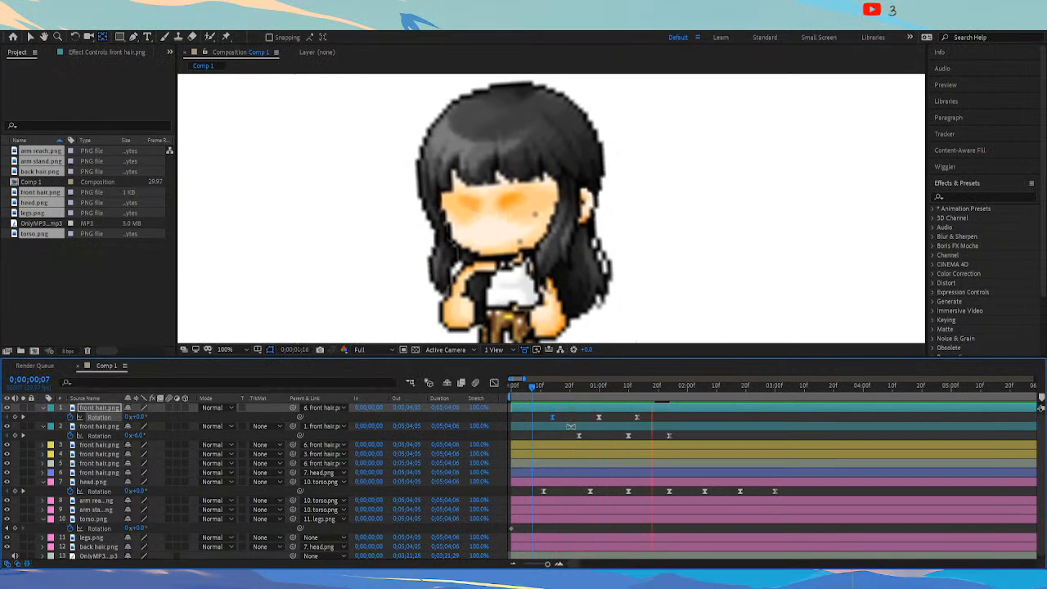
click(537, 392)
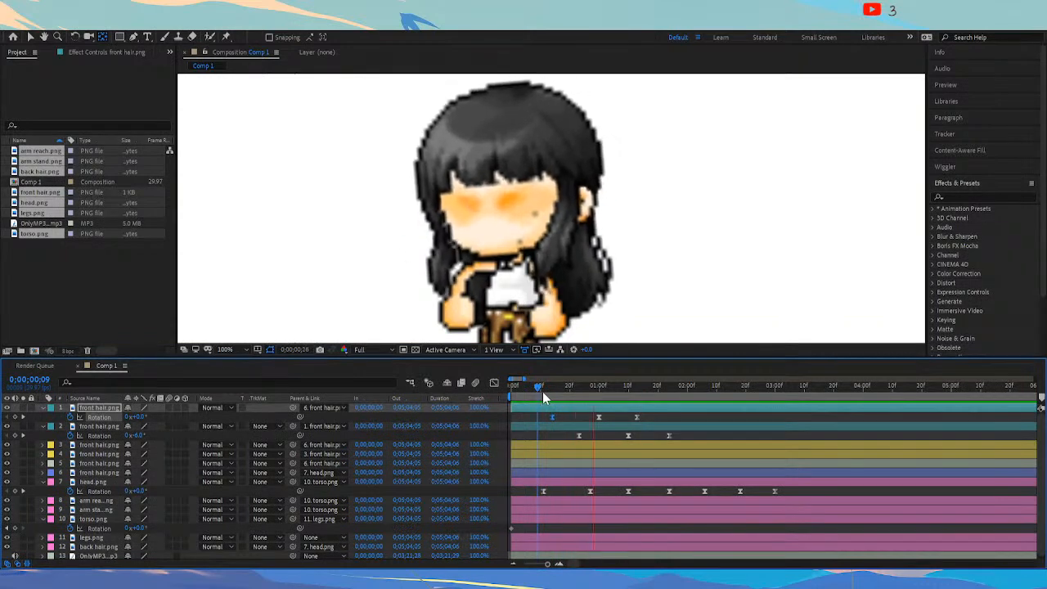
click(553, 386)
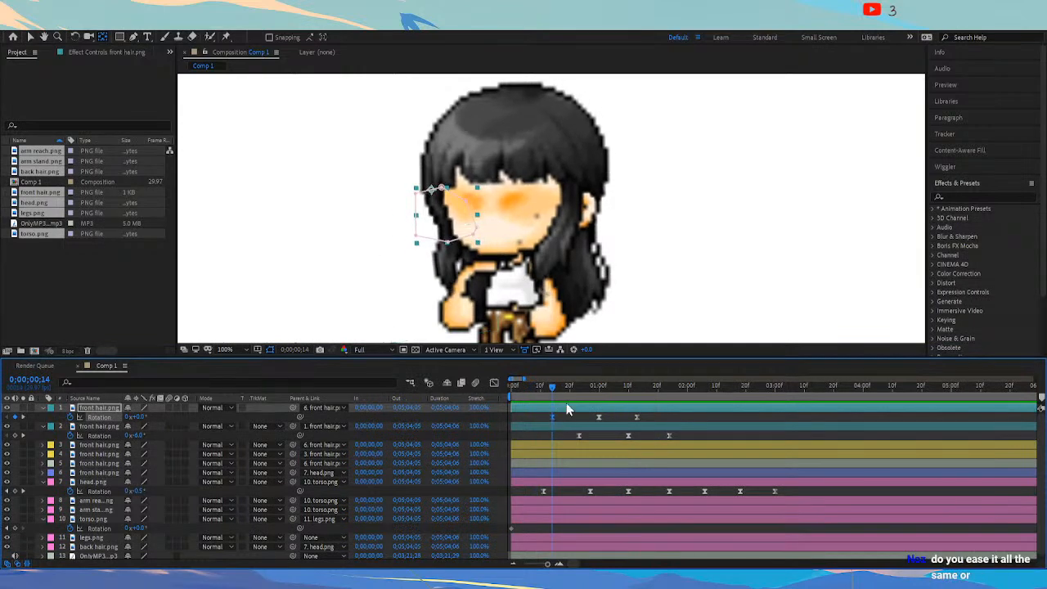
Try reshaping the upper teal strand's rotation speed curve in the graph editor and undo the change
mouse_move(558, 387)
mouse_down()
mouse_move(605, 390)
mouse_move(570, 392)
mouse_up()
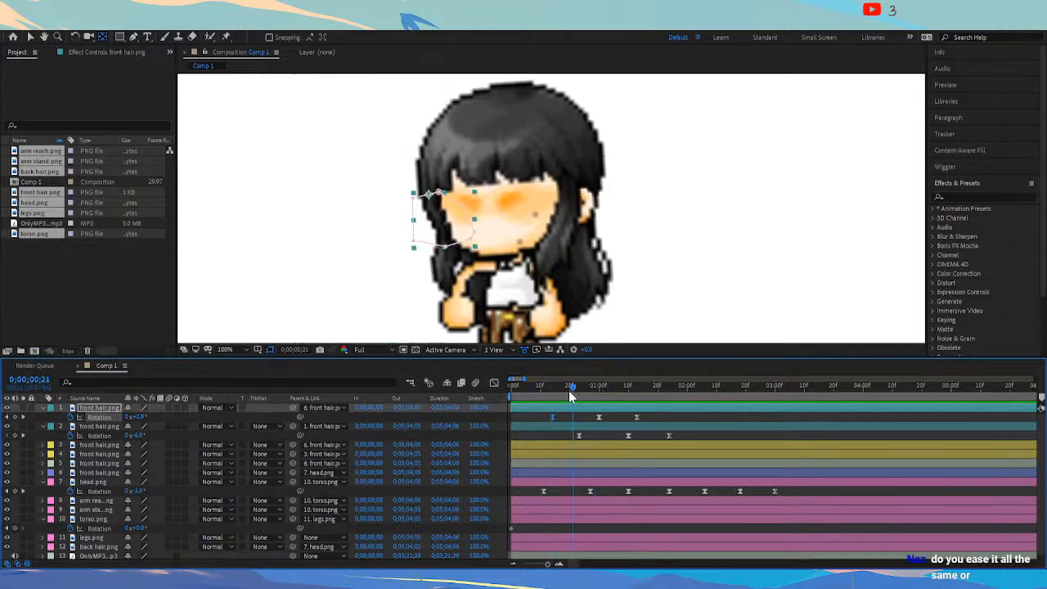
click(493, 382)
drag(593, 505, 568, 497)
key(ctrl+z)
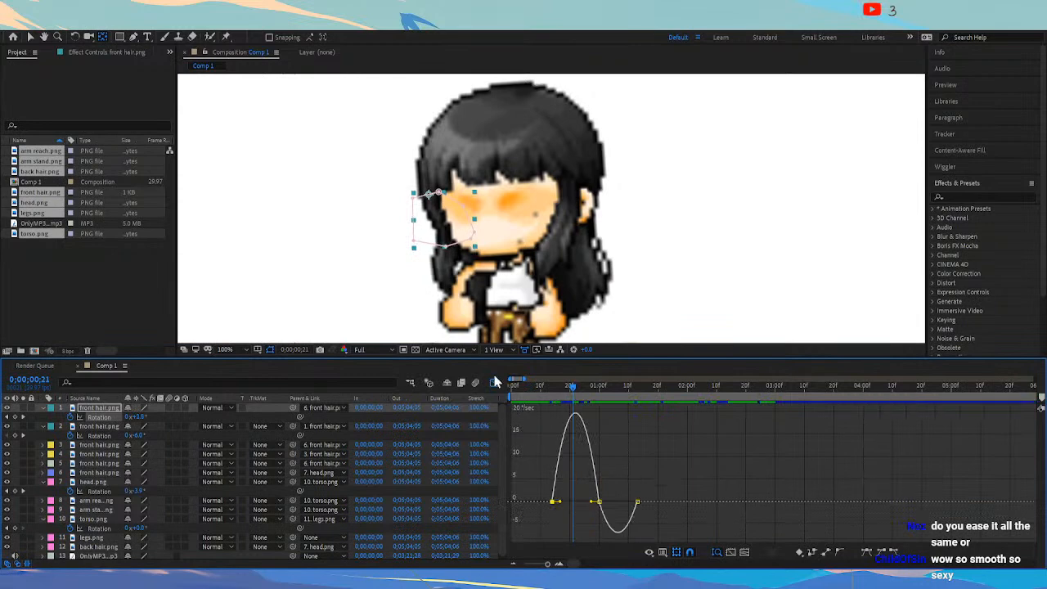
click(494, 383)
mouse_move(576, 388)
mouse_down()
mouse_move(549, 391)
mouse_move(557, 394)
mouse_up()
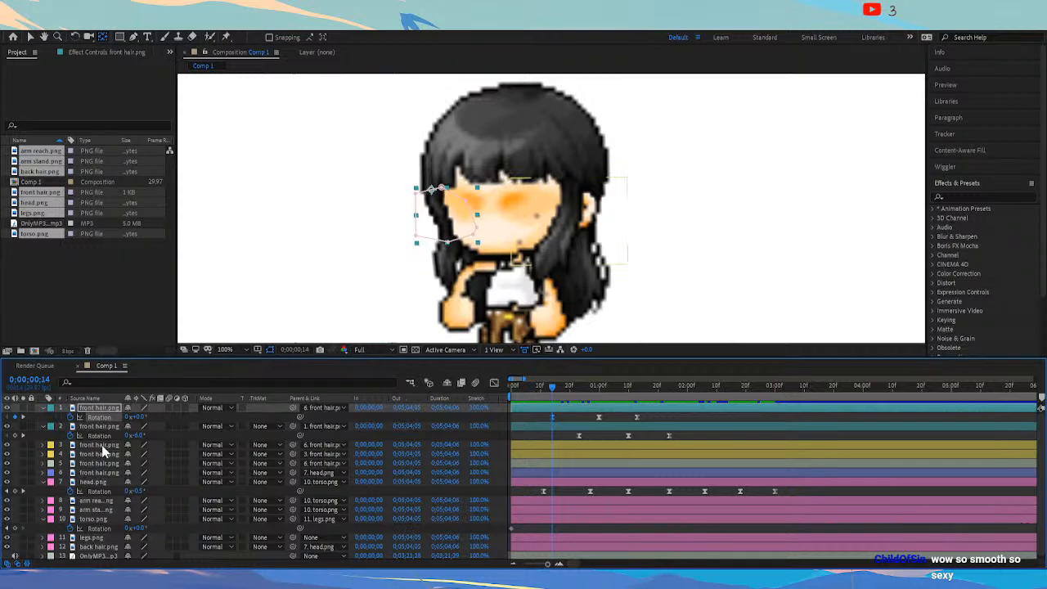
Move the anchor points of the two yellow hair strands to the tops of their masked areas
click(100, 453)
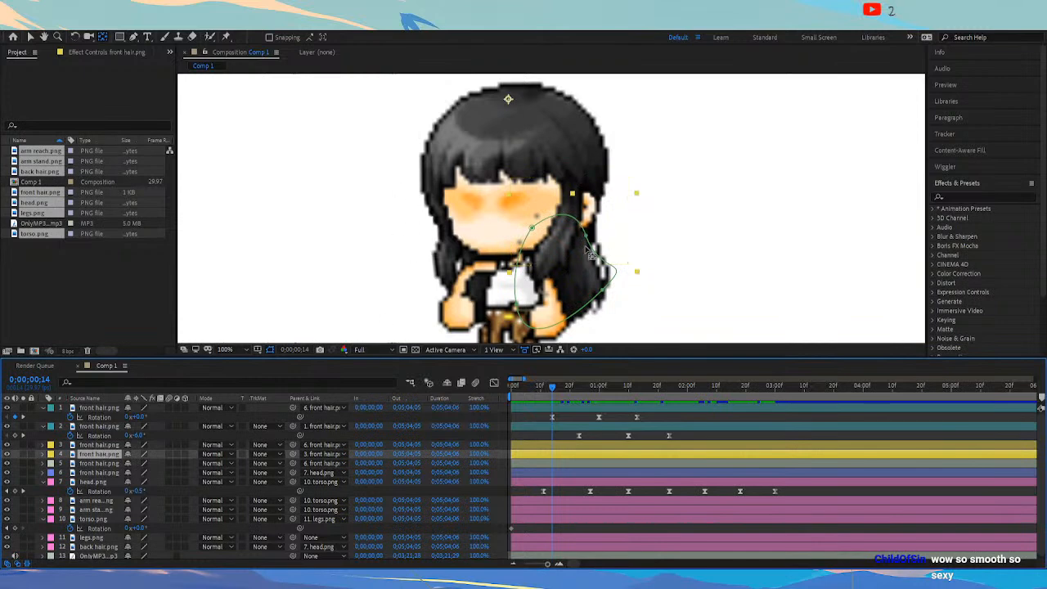
drag(508, 100, 572, 216)
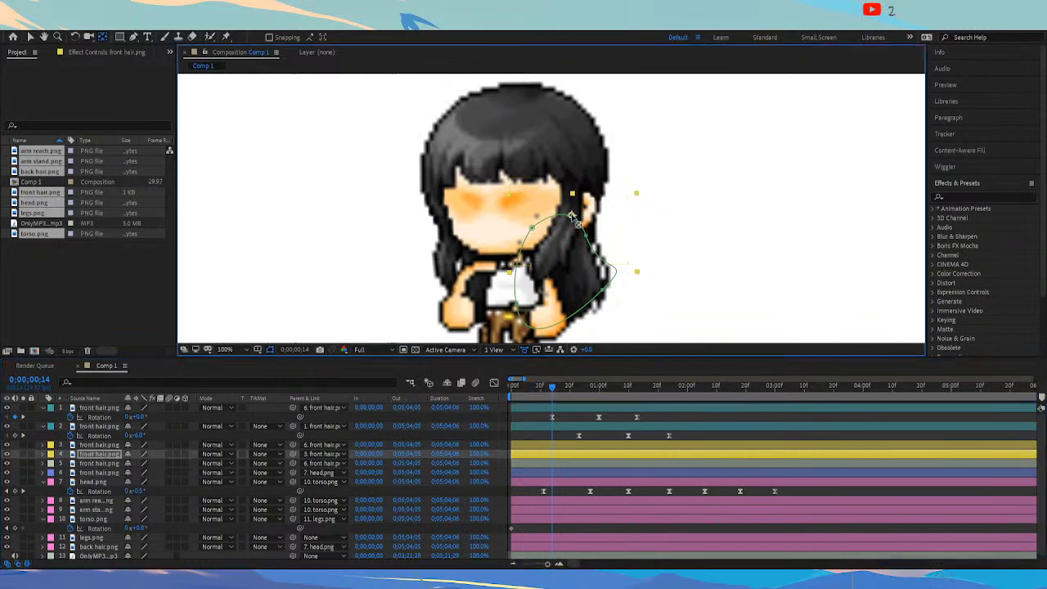
click(98, 444)
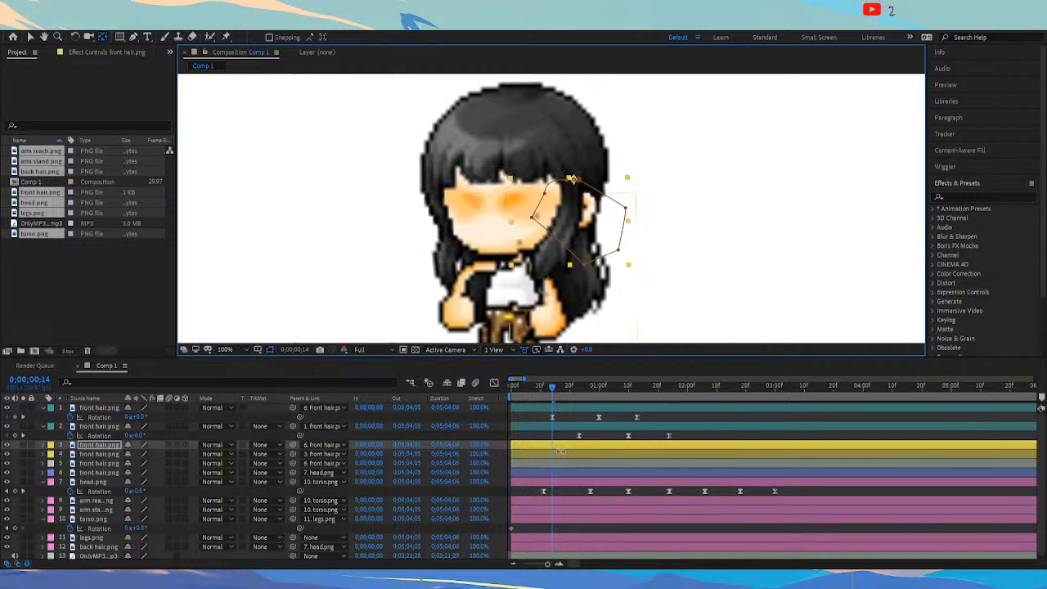
Try copying the upper teal strand's three rotation keyframes onto the upper yellow strand at 0;00;00;14
drag(539, 416, 664, 420)
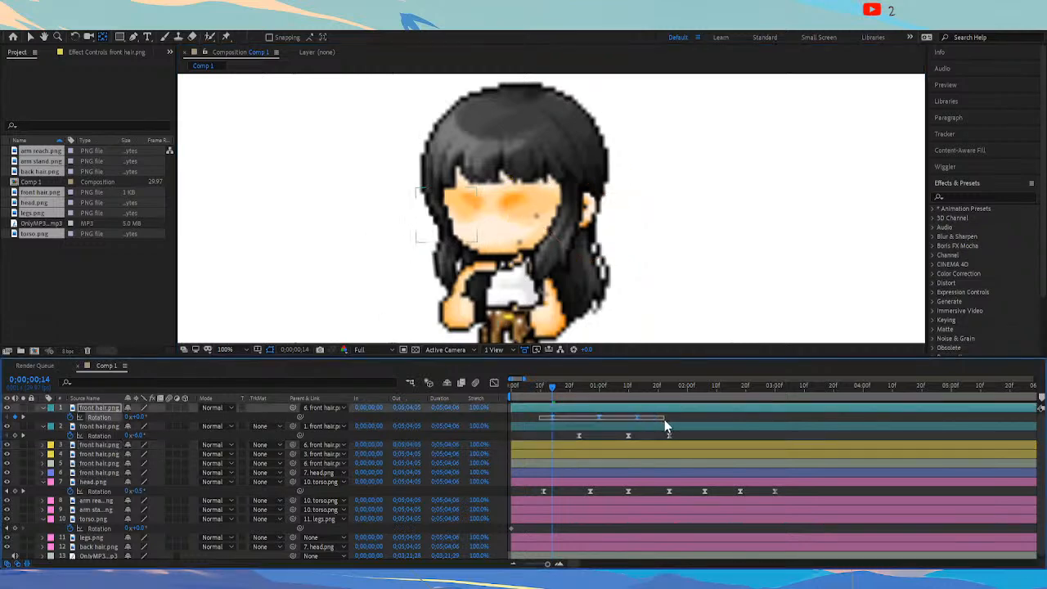
click(571, 448)
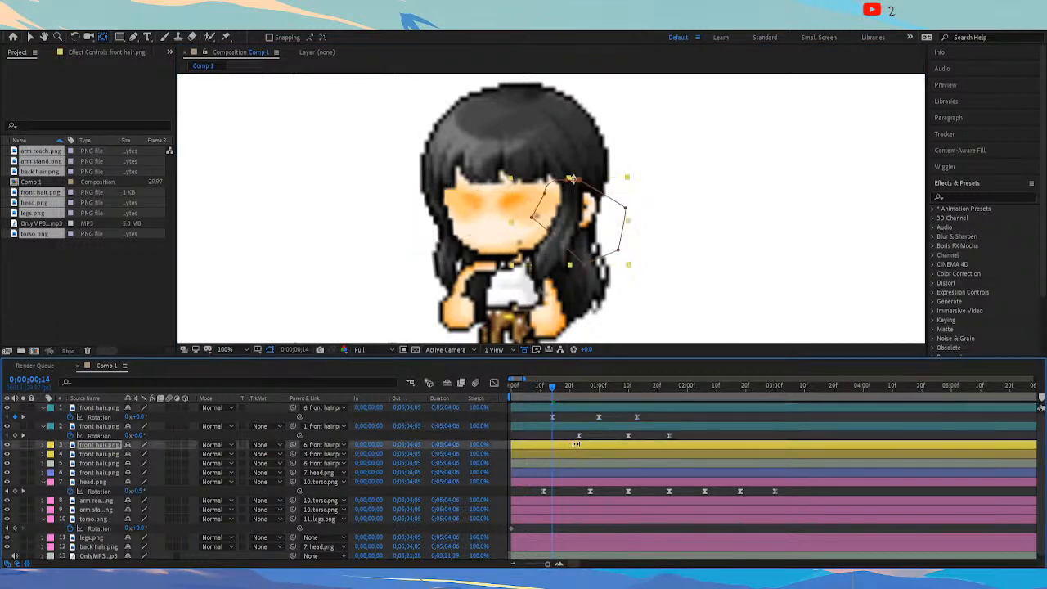
key(ctrl+v)
drag(550, 390, 620, 402)
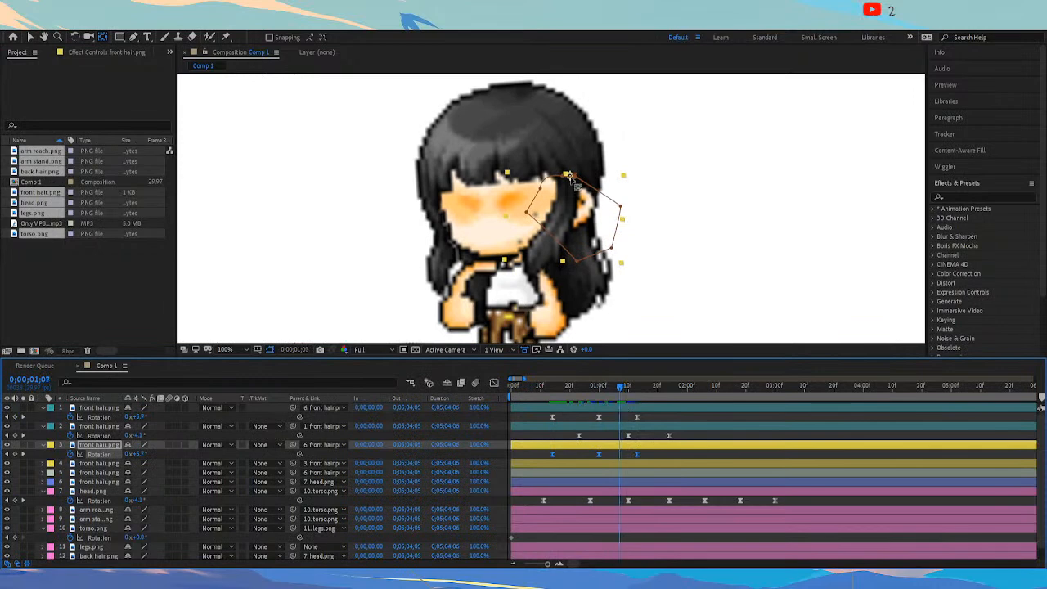
click(553, 387)
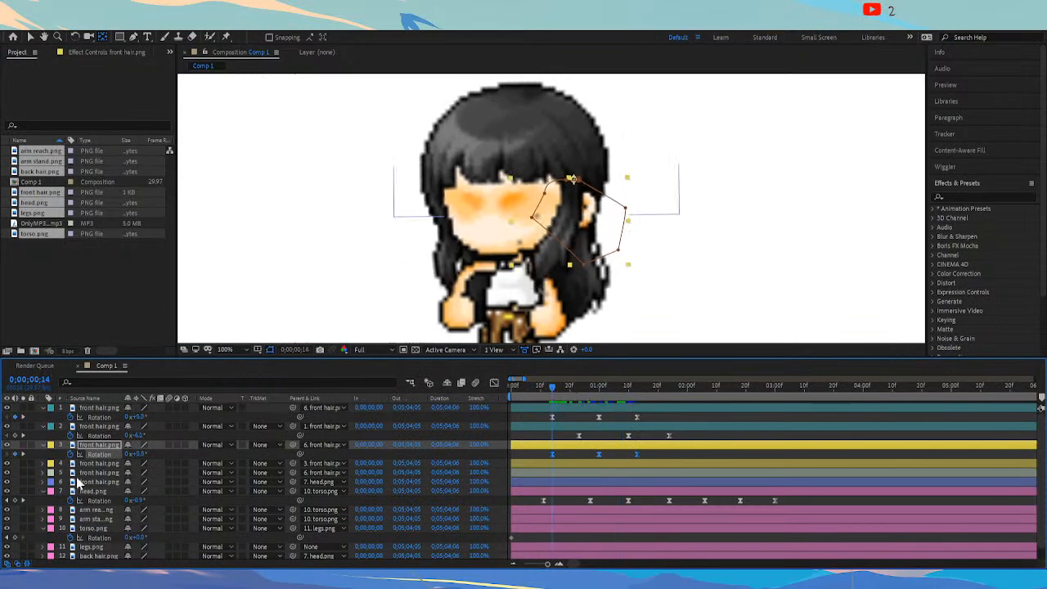
Restart the upper yellow strand's rotation keyframing with -9° at 0;00;00;14 and 0° at 0;00;01;00, and preview it
click(71, 454)
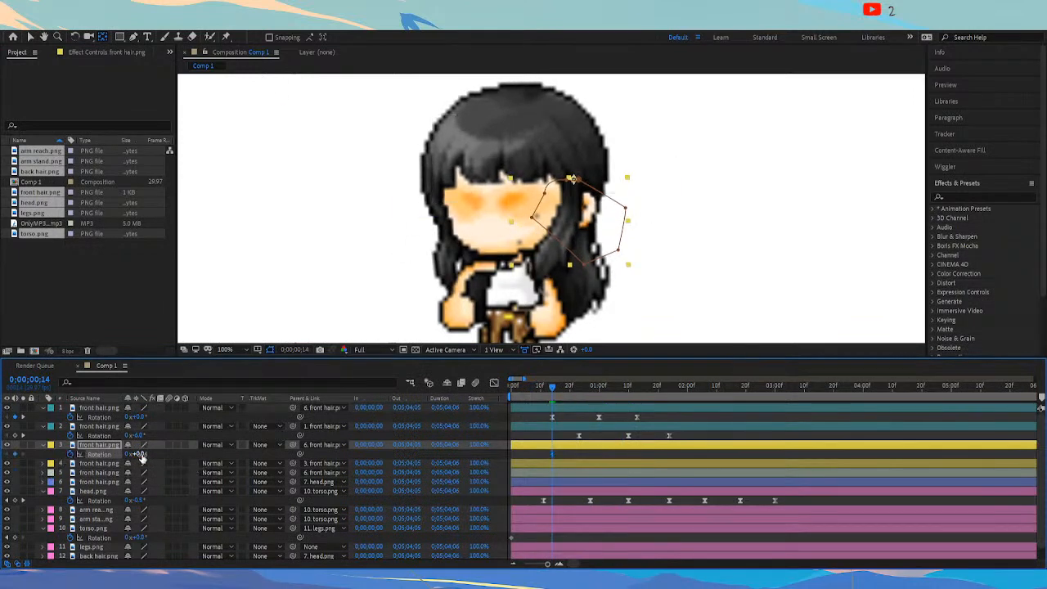
drag(132, 454, 134, 454)
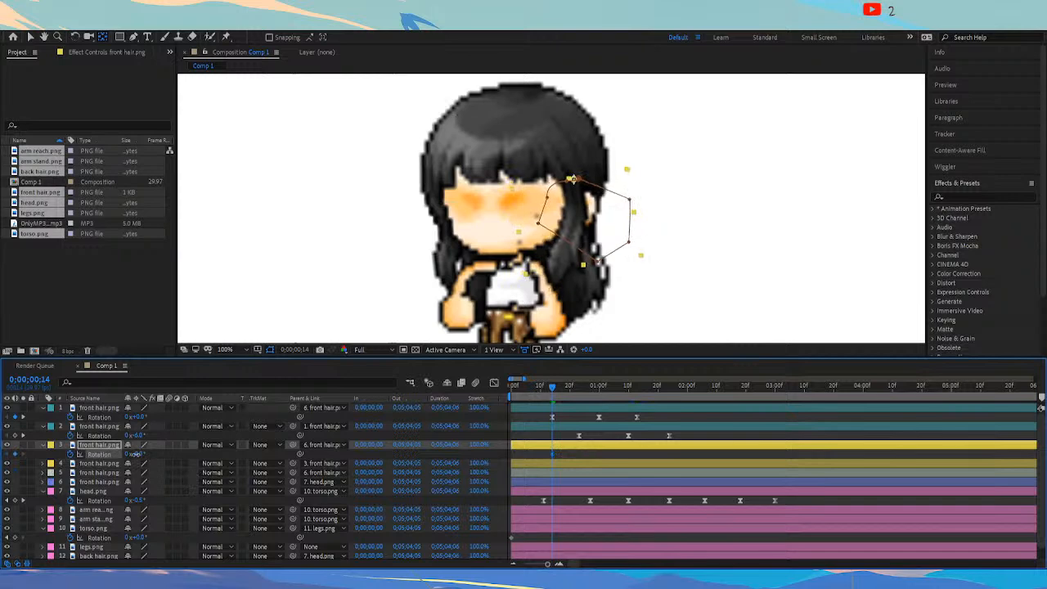
drag(562, 393, 599, 391)
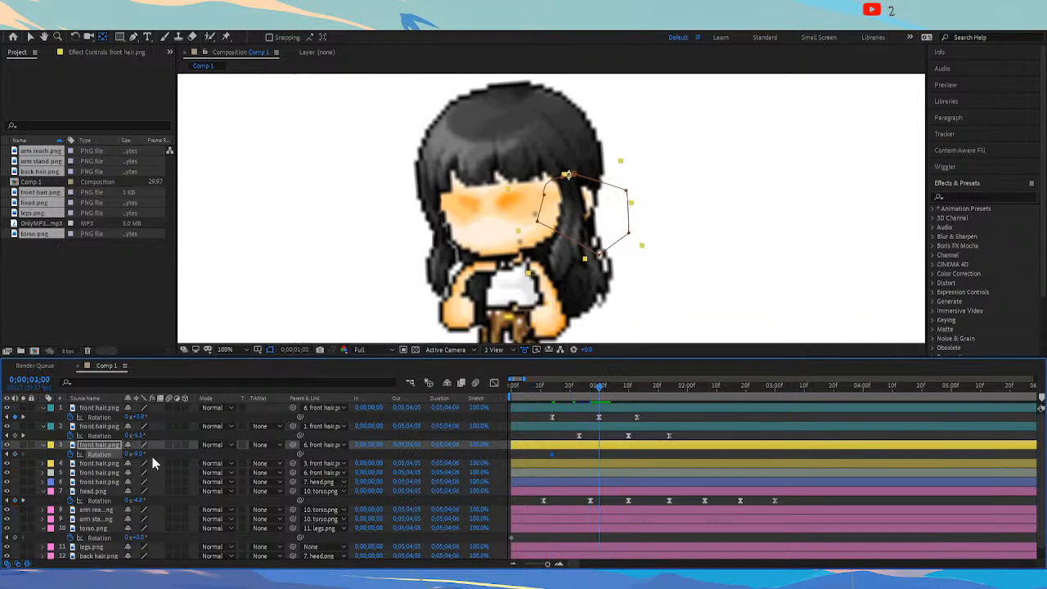
drag(140, 458, 149, 458)
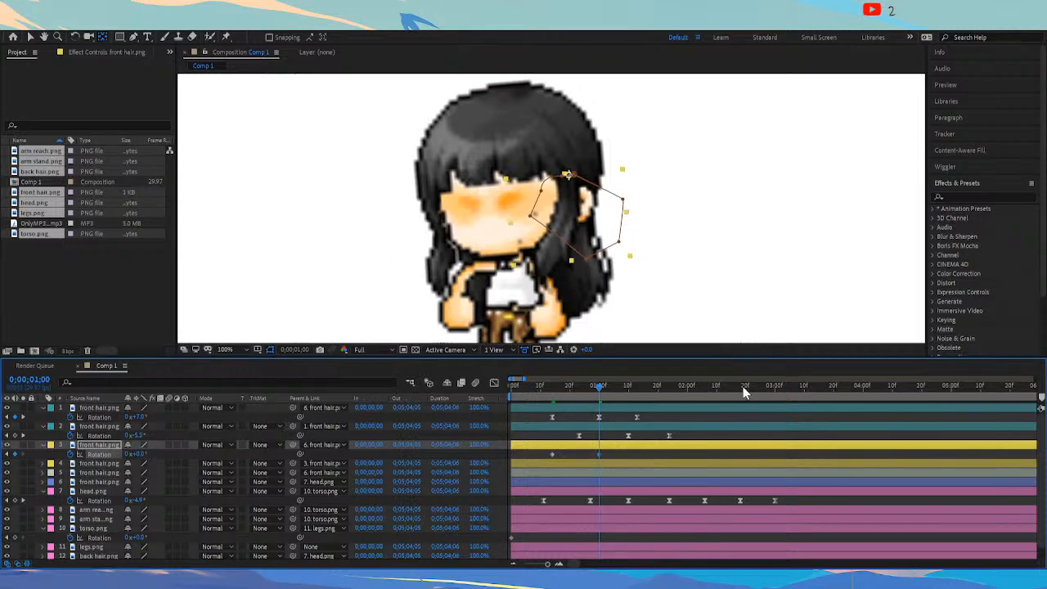
click(551, 395)
key(space)
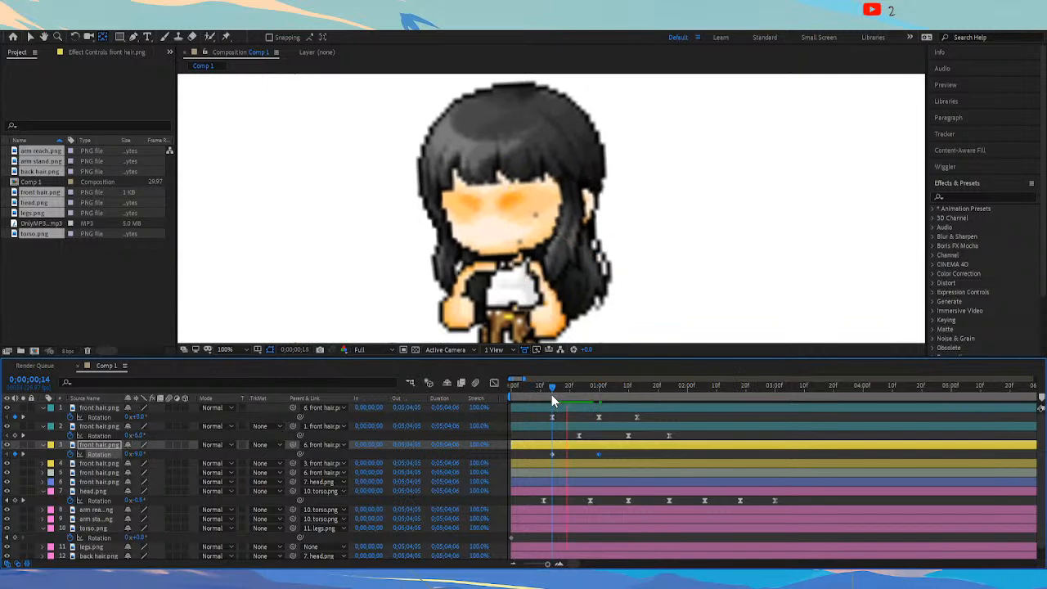
Set the upper yellow strand's rotation to -4° at 0;00;01;00 and preview it from 0;00;00;14
drag(608, 393, 600, 393)
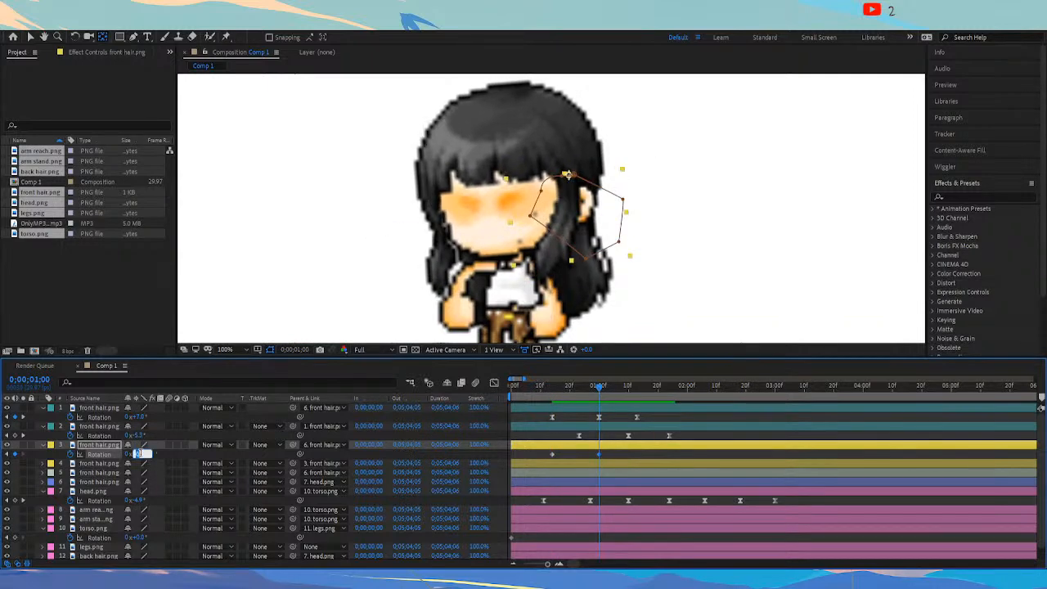
text(-4)
key(Return)
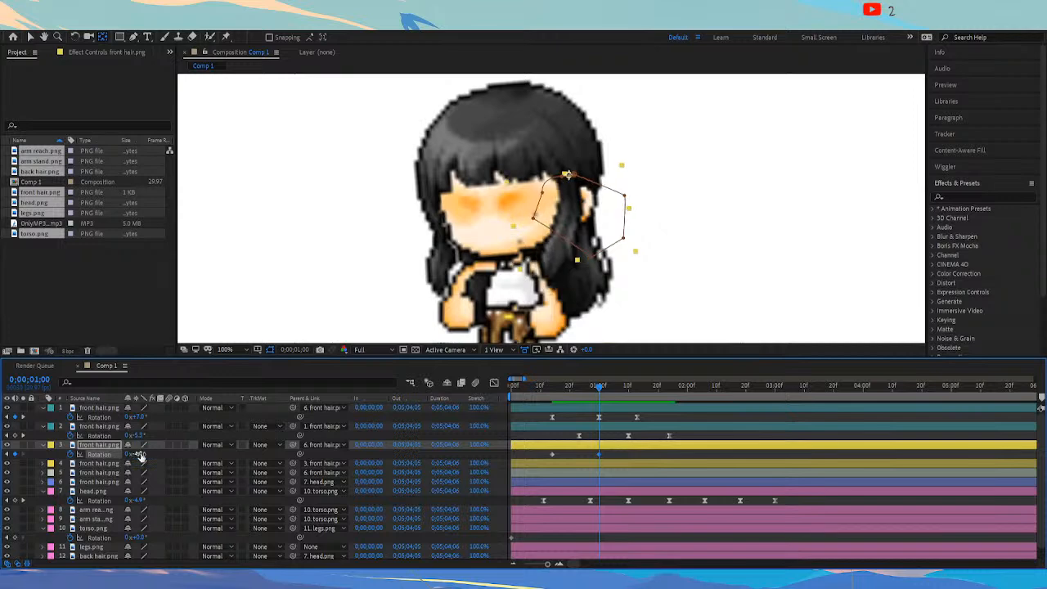
click(551, 387)
key(space)
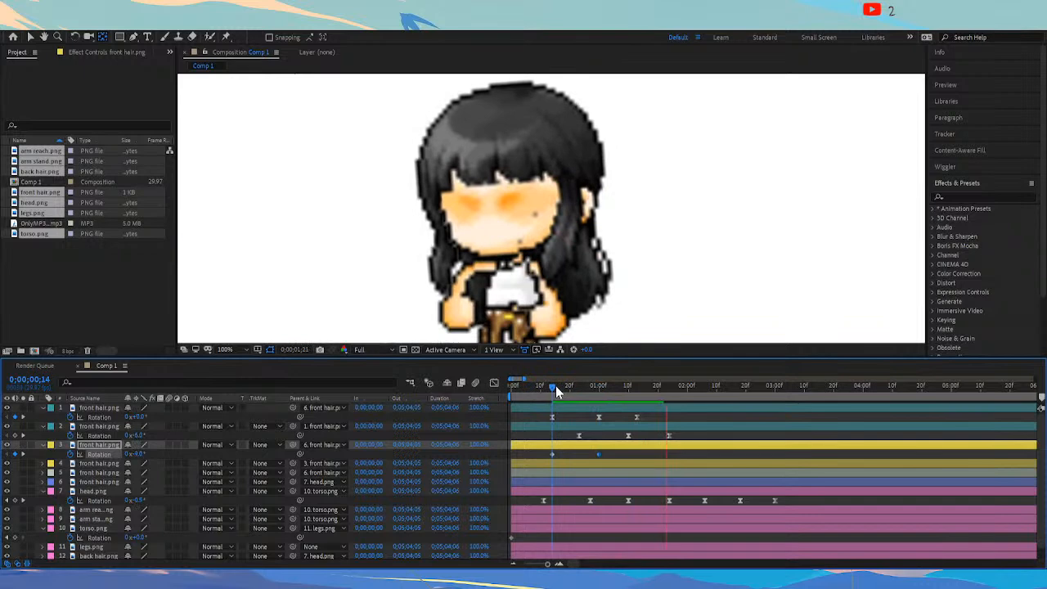
key(space)
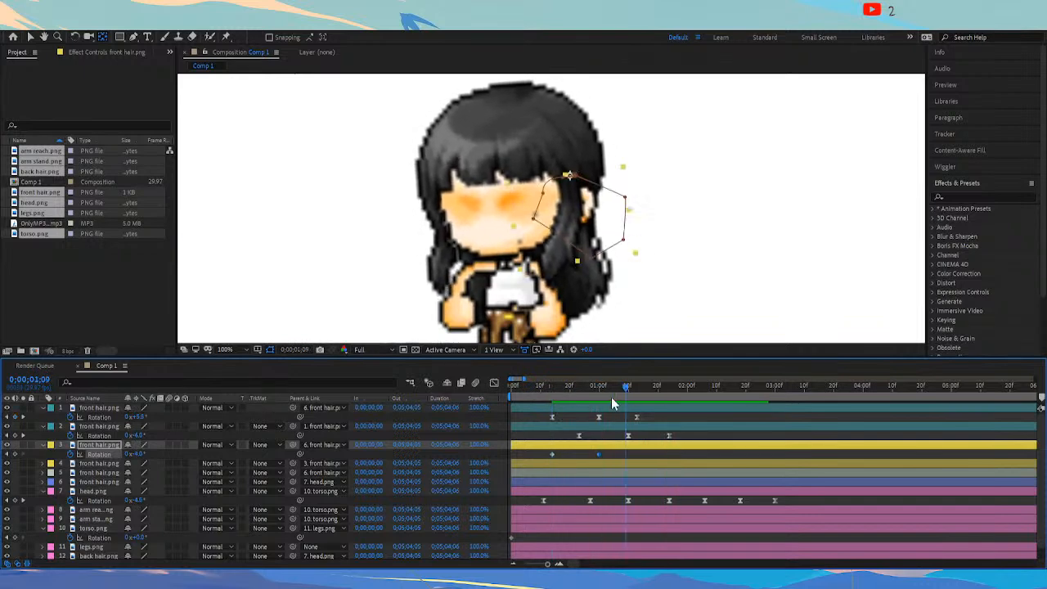
Add a -6° rotation keyframe to the upper yellow strand in line with the upper teal strand's last keyframe, and preview the swing
click(600, 398)
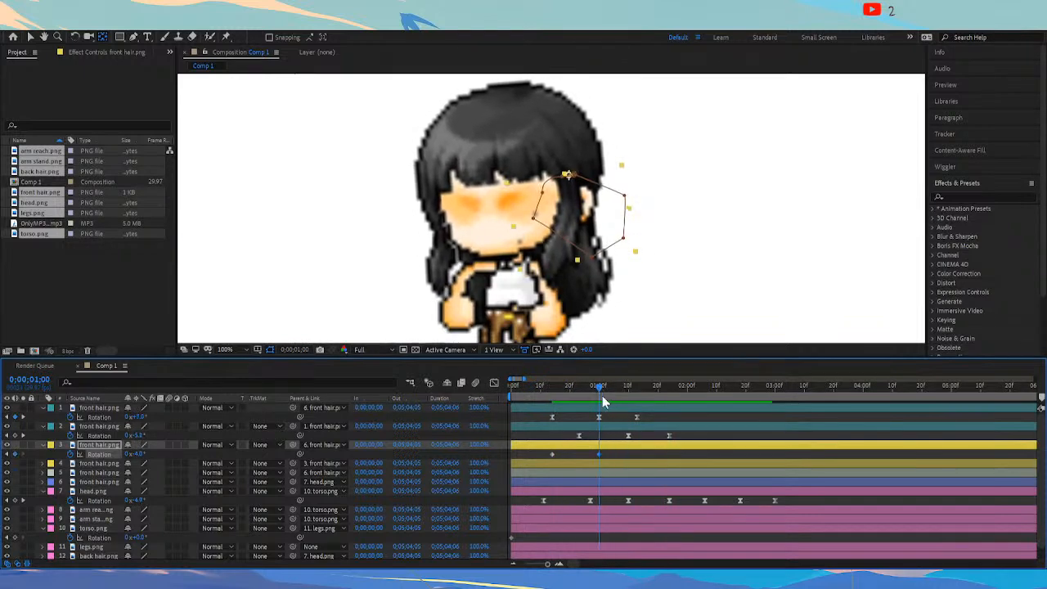
mouse_move(647, 390)
mouse_down()
mouse_move(659, 392)
mouse_move(637, 390)
mouse_up()
text(-6)
key(Return)
click(553, 391)
drag(553, 391, 643, 387)
click(552, 383)
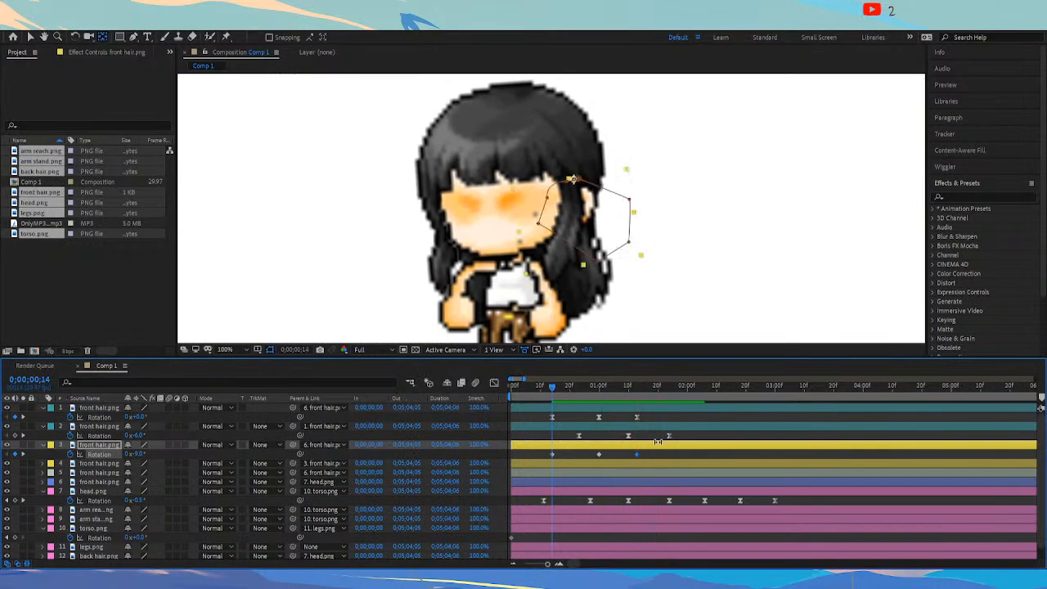
Apply easy ease to the upper yellow strand's three rotation keyframes and preview from 0;00;00;14
click(627, 453)
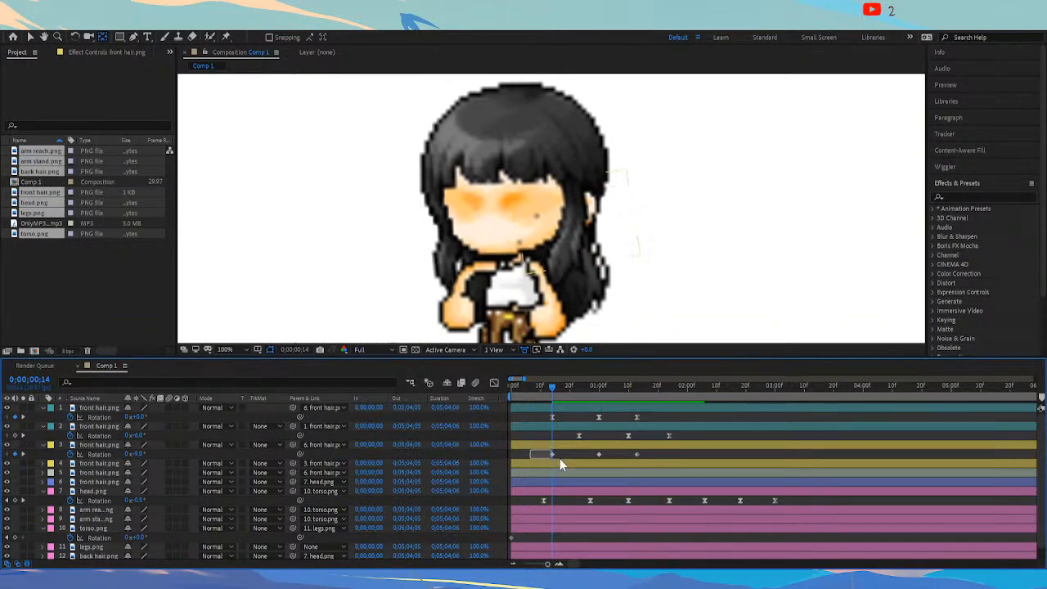
drag(551, 459, 672, 458)
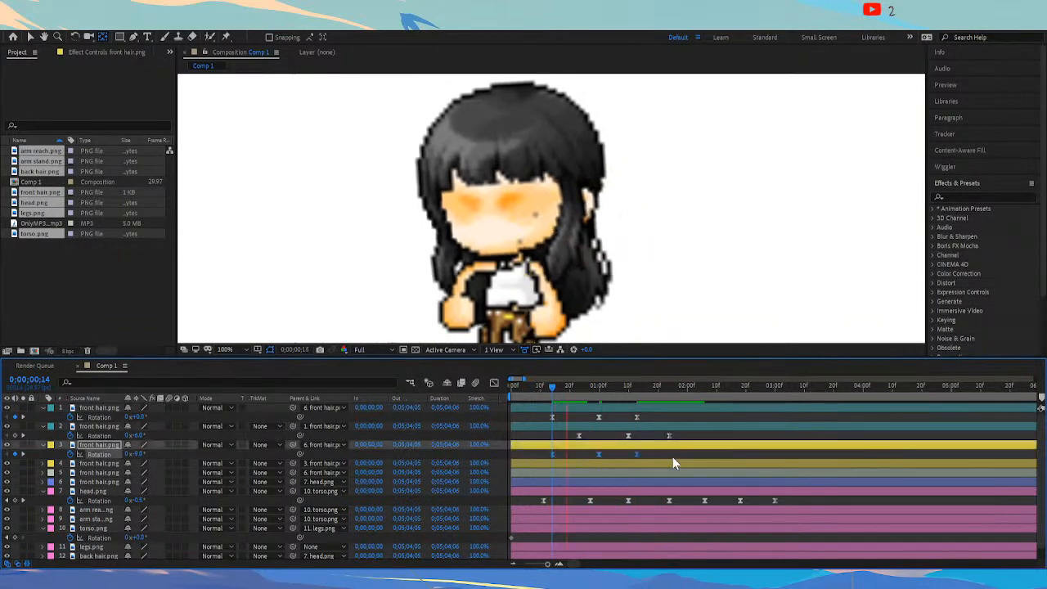
click(553, 387)
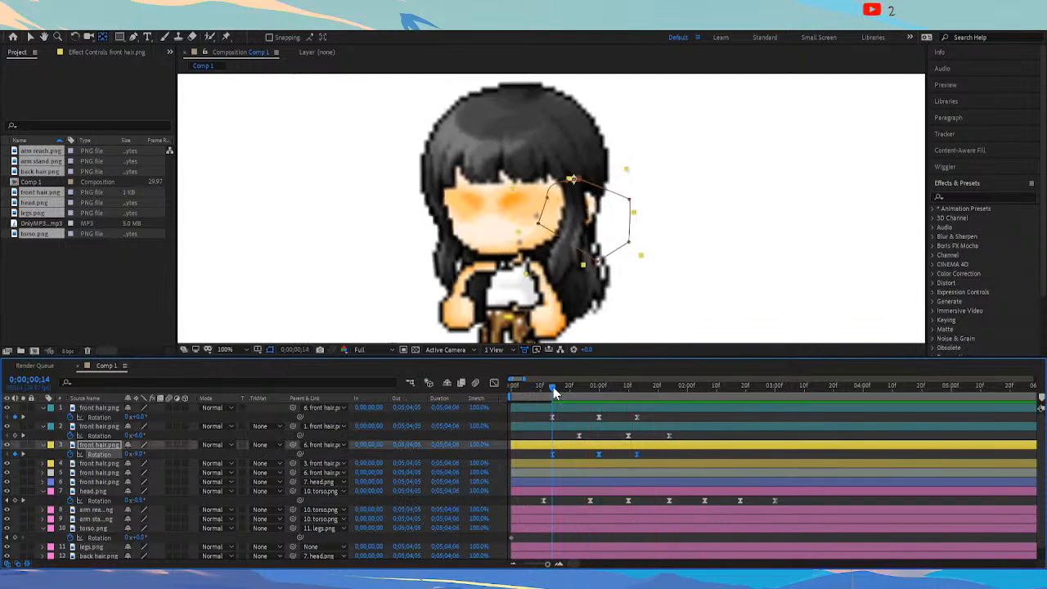
Start rotation keyframing on the lower yellow strand with -5° at 0;00;00;14 and 7° at 0;00;01;00
click(93, 463)
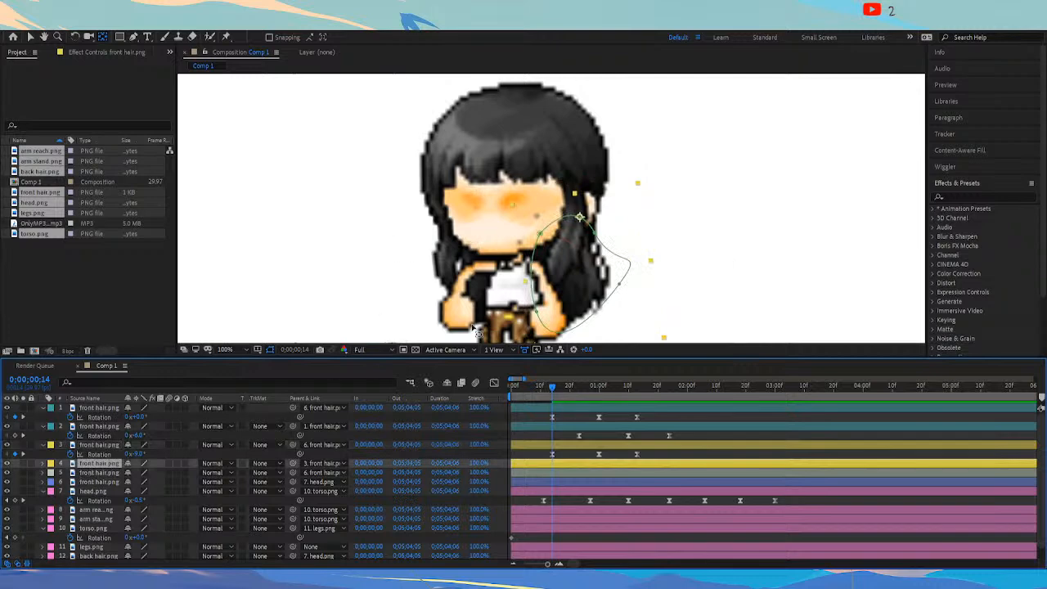
key(r)
click(71, 473)
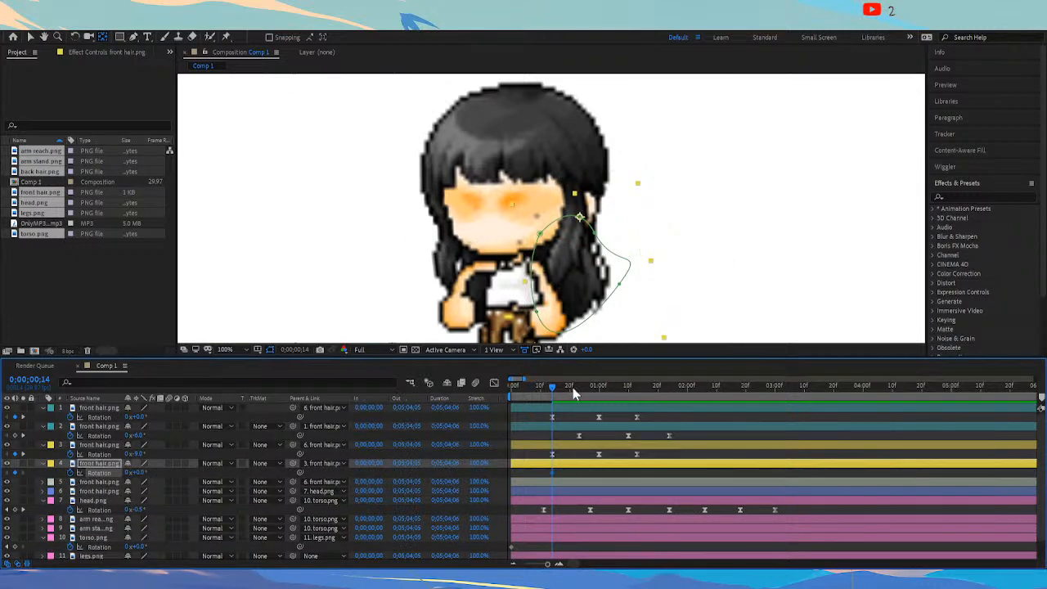
drag(574, 392, 600, 392)
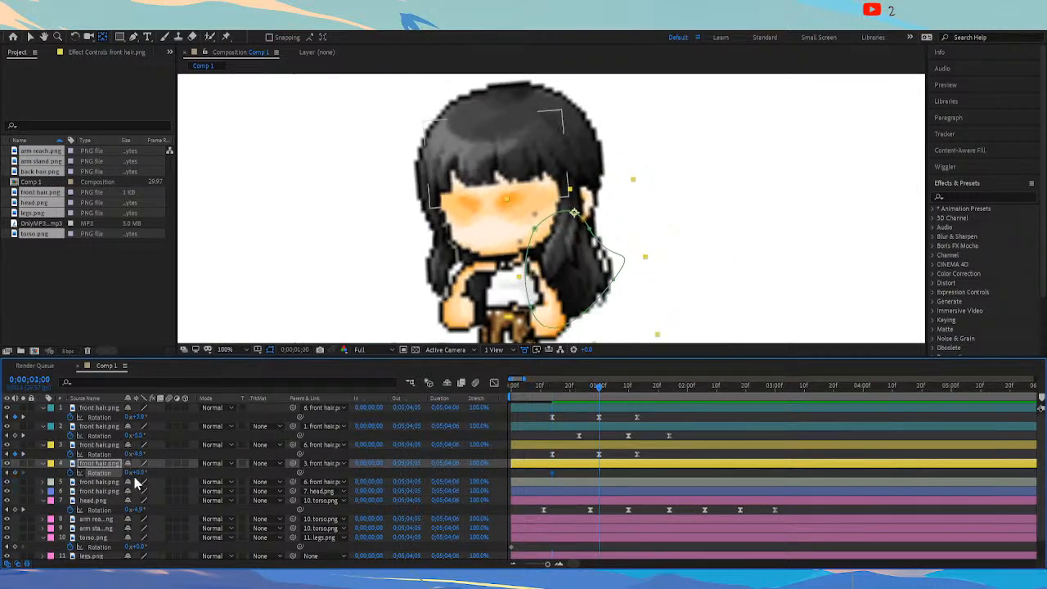
drag(140, 473, 145, 473)
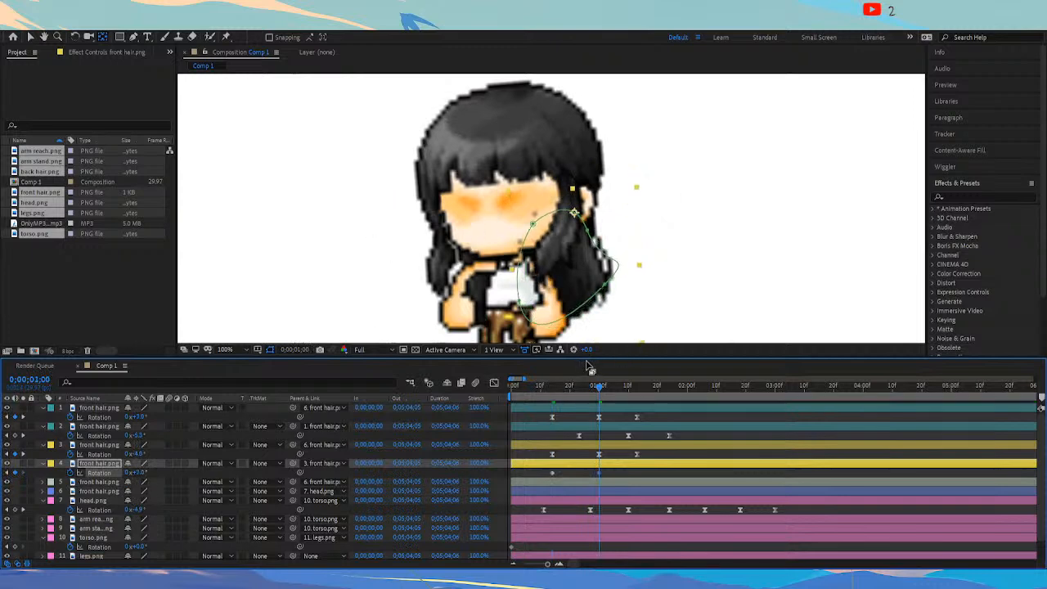
drag(586, 384, 554, 388)
drag(140, 473, 142, 479)
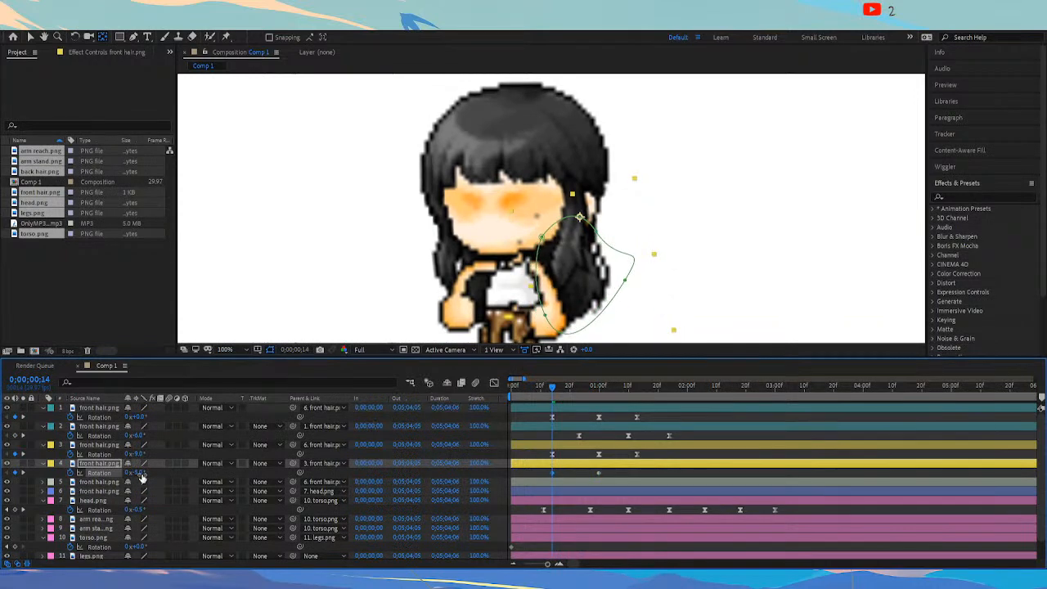
Reshape the upper yellow strand's mask by pulling its lowest vertex slightly up and inward with the Pen tool
click(587, 442)
click(594, 252)
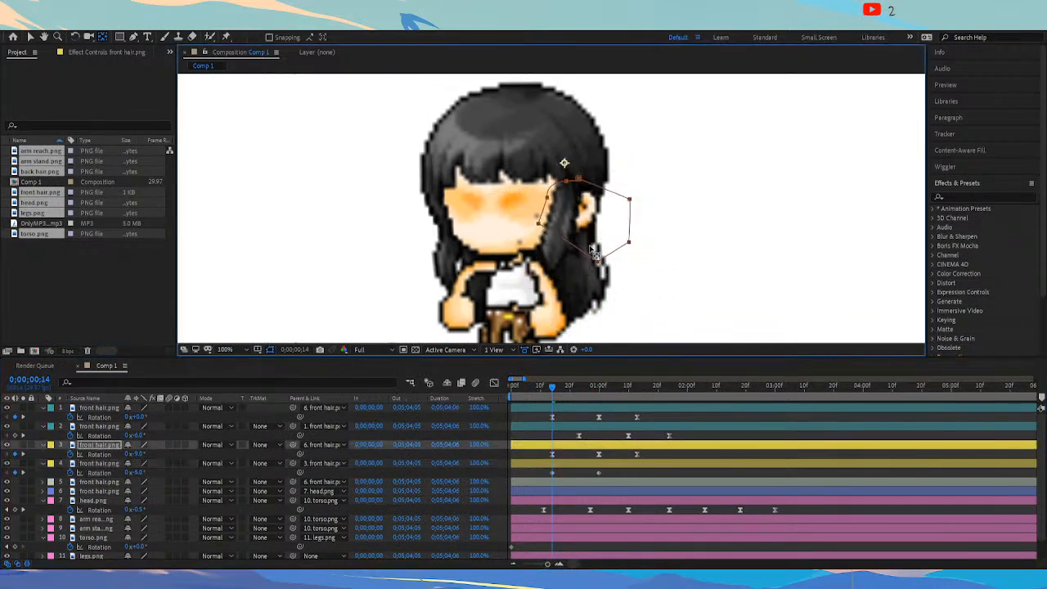
key(ctrl+z)
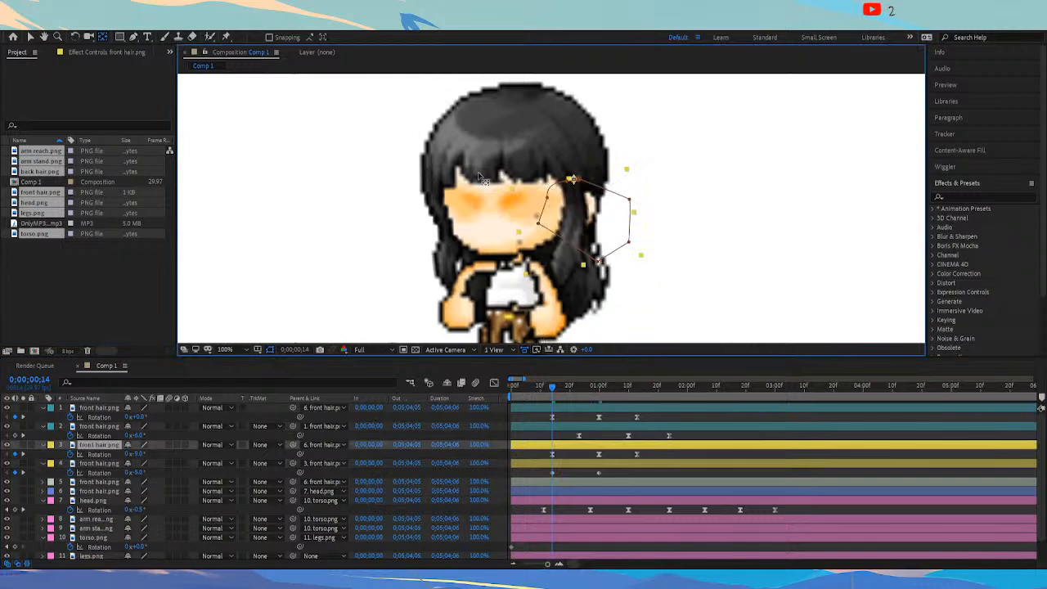
click(133, 37)
drag(599, 261, 590, 247)
Add a 5° rotation keyframe to the lower yellow strand in line with the upper yellow strand's last keyframe
drag(553, 385, 644, 407)
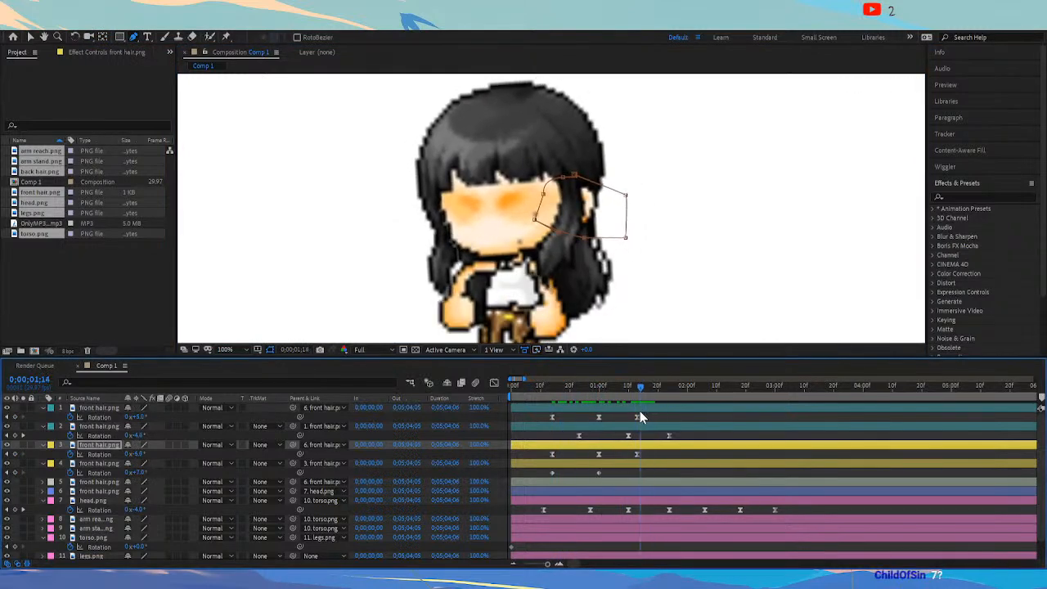
click(137, 473)
text(5)
key(Return)
Apply easy ease to the lower yellow strand's three rotation keyframes and preview from about 0;00;00;14
drag(551, 392, 678, 425)
drag(655, 470, 532, 485)
click(557, 385)
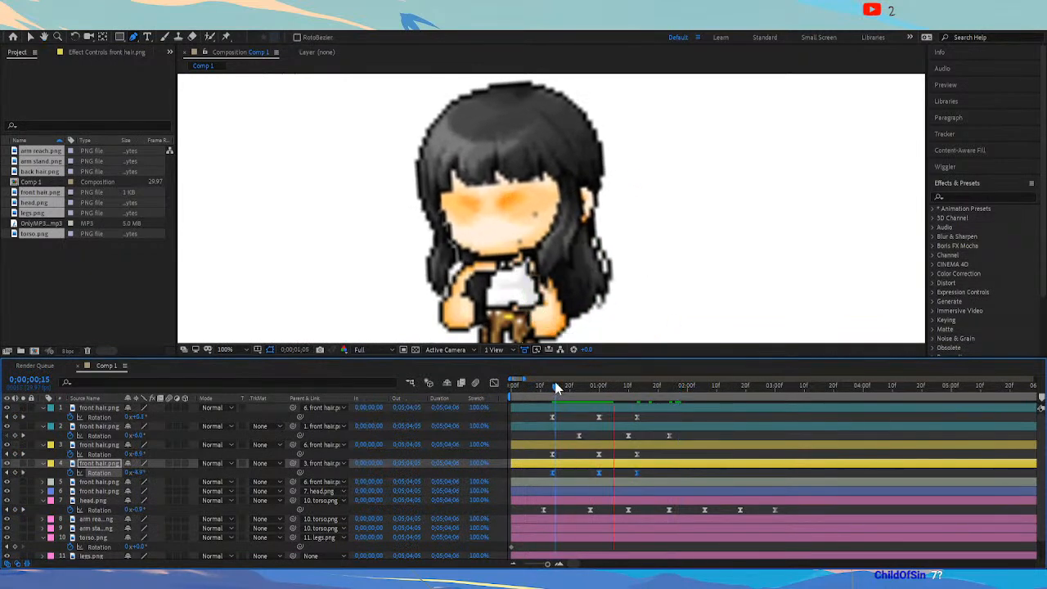
click(549, 387)
drag(549, 387, 553, 389)
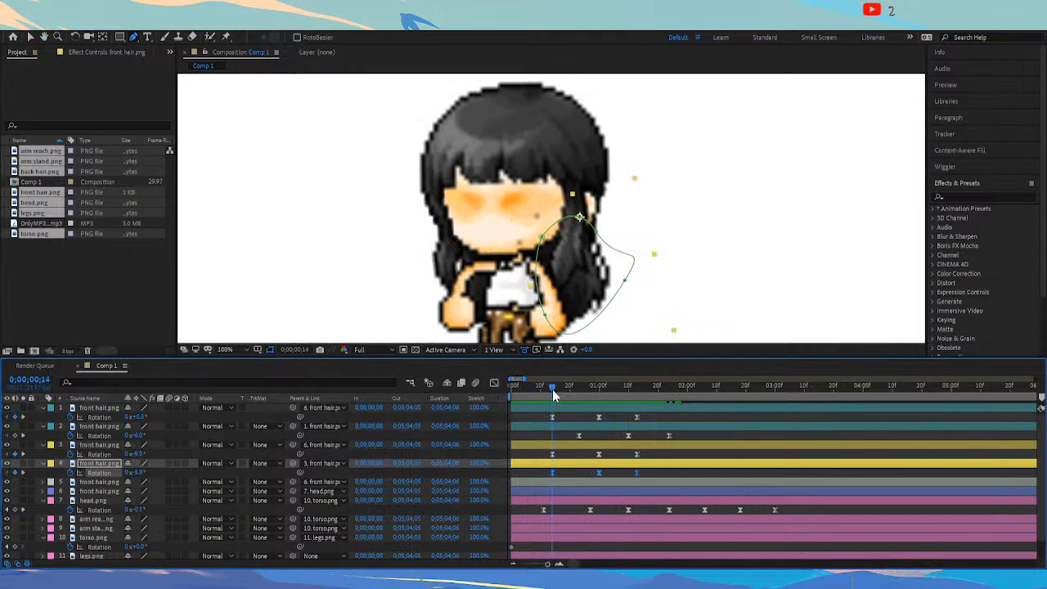
Shift the lower yellow strand's three rotation keyframes about 11 frames later and preview the delayed swing
drag(633, 472, 668, 470)
key(space)
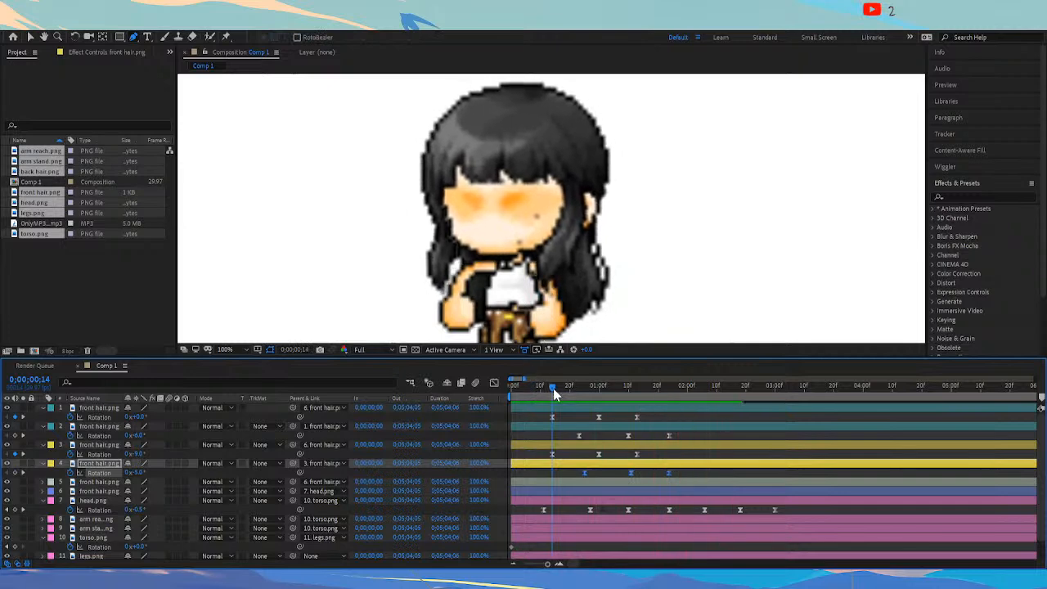
key(space)
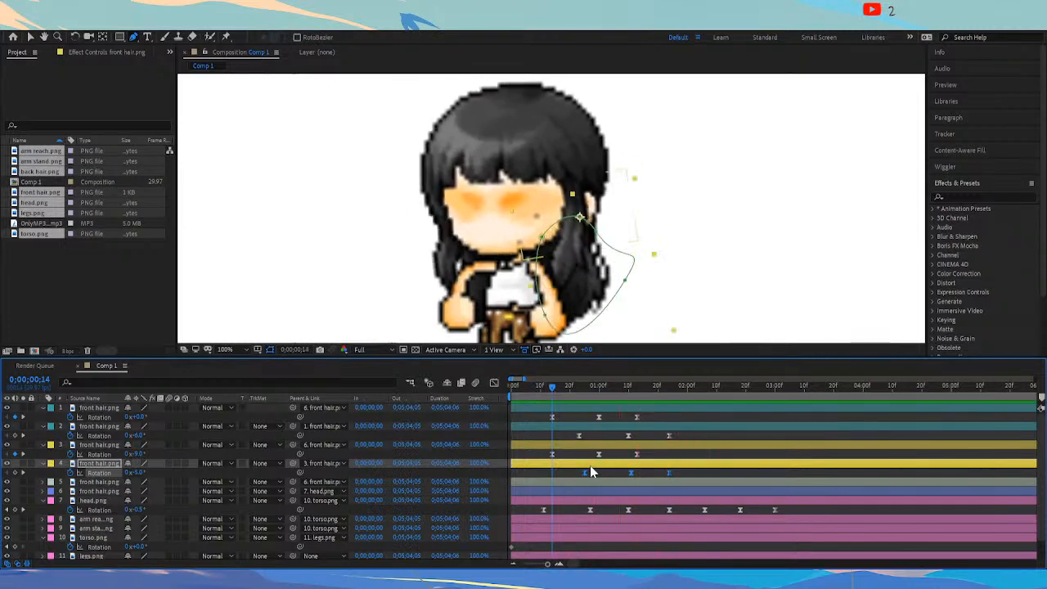
Retime the lower yellow strand's rotation keyframes to about 0;00;00;20, 0;00;01;07 and 0;00;01;23, and preview from 0;00;00;14
drag(582, 472, 664, 474)
key(space)
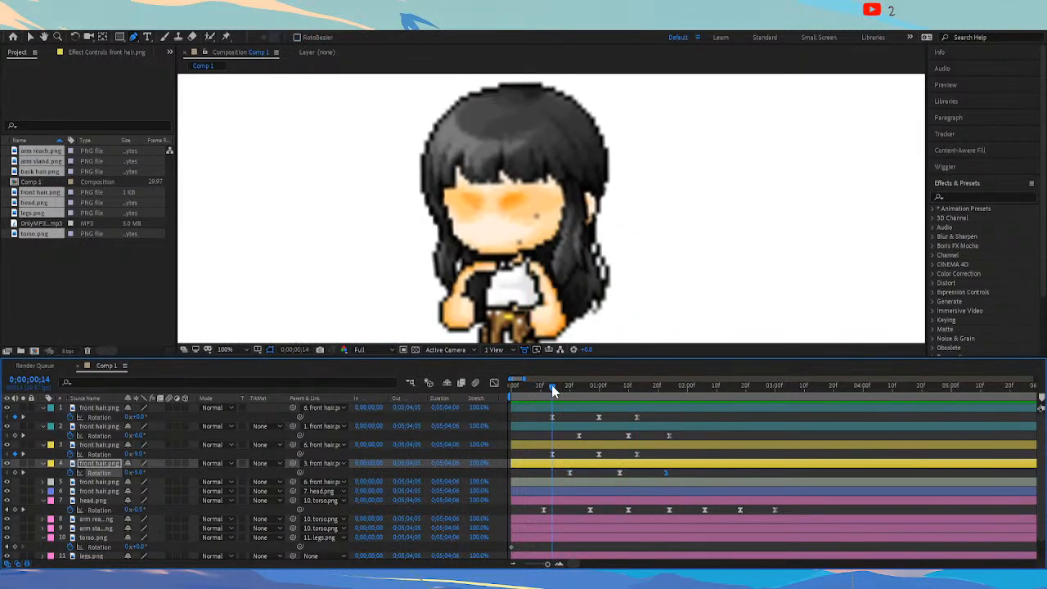
key(space)
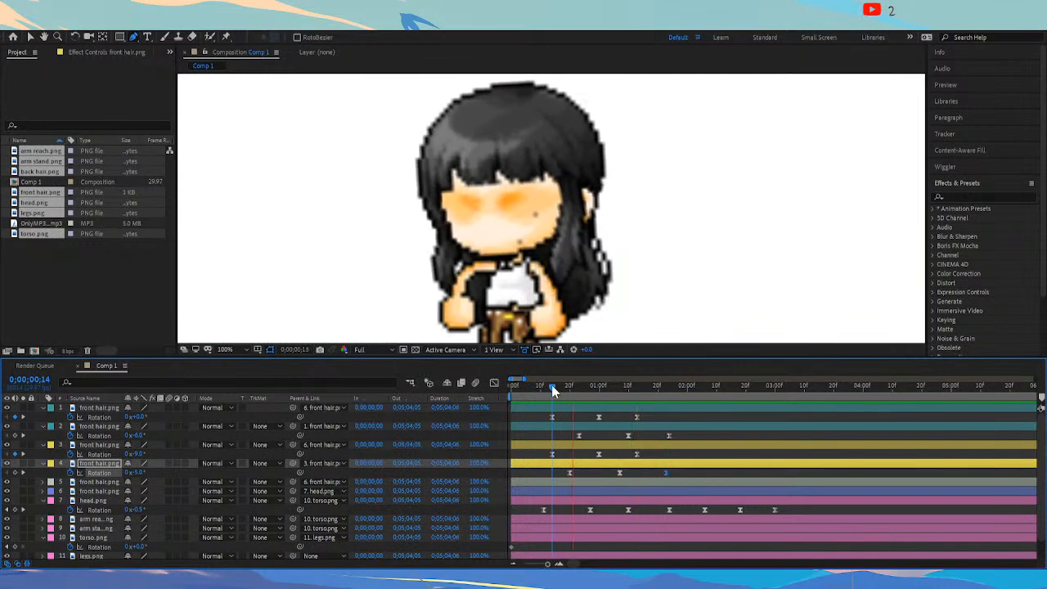
drag(551, 385, 553, 410)
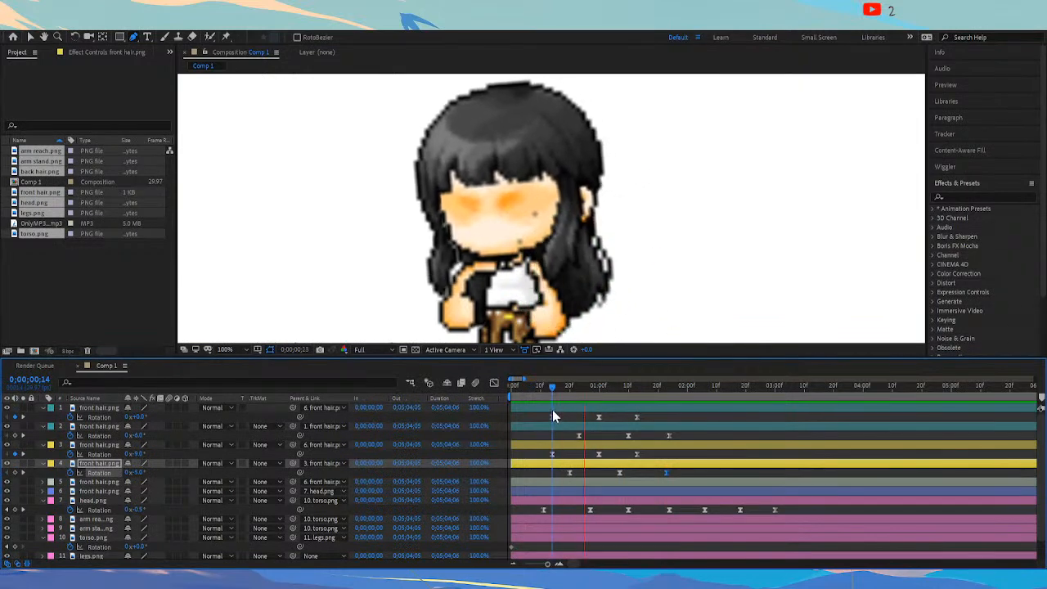
Set the lower yellow strand's rotation to 5° at 0;00;01;07 and 2° at 0;00;01;23, and preview the swing
click(619, 392)
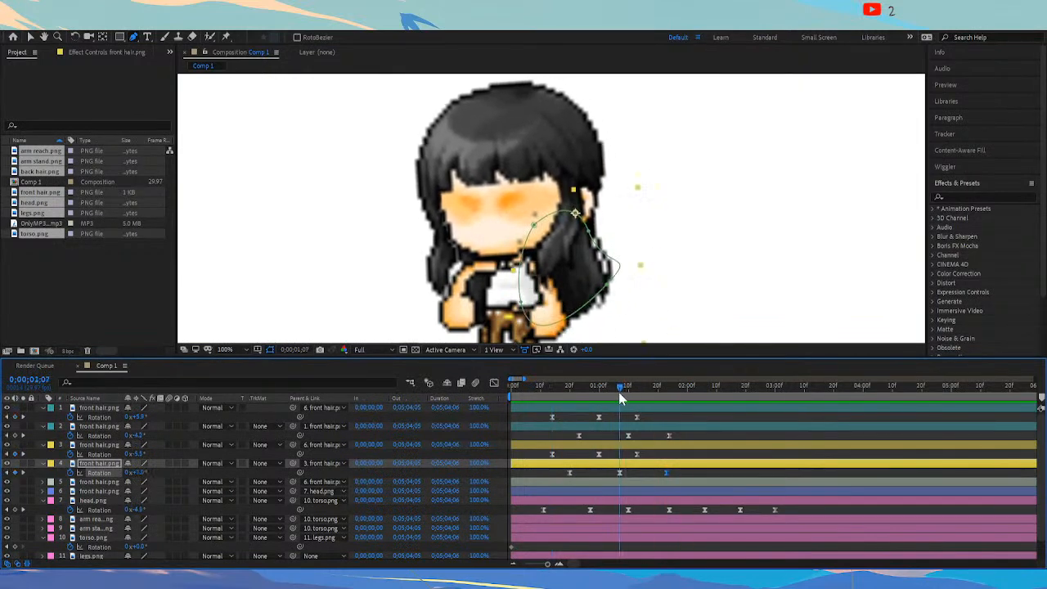
text(5)
key(Return)
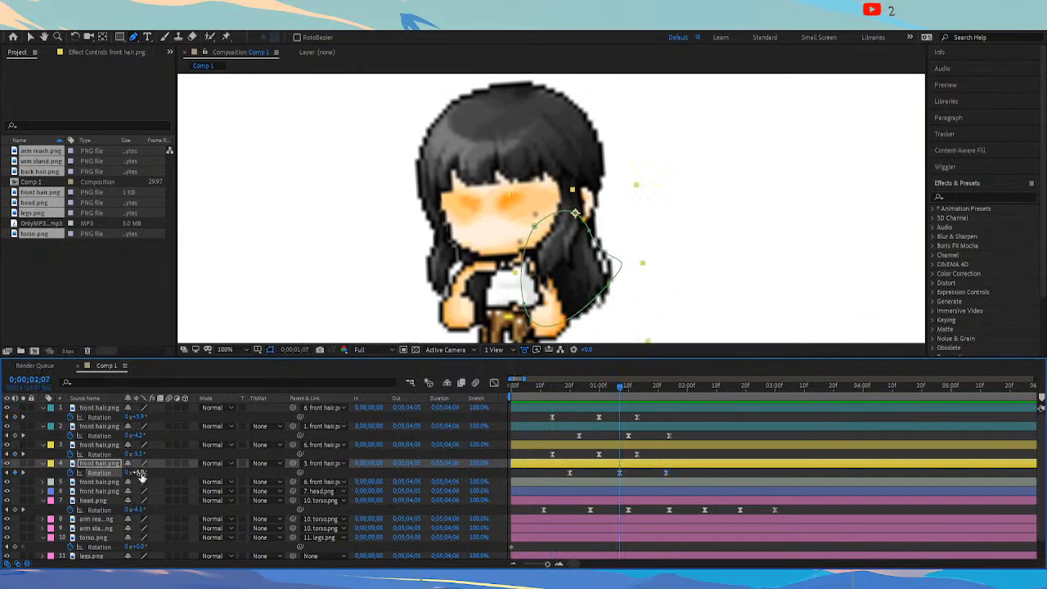
click(670, 386)
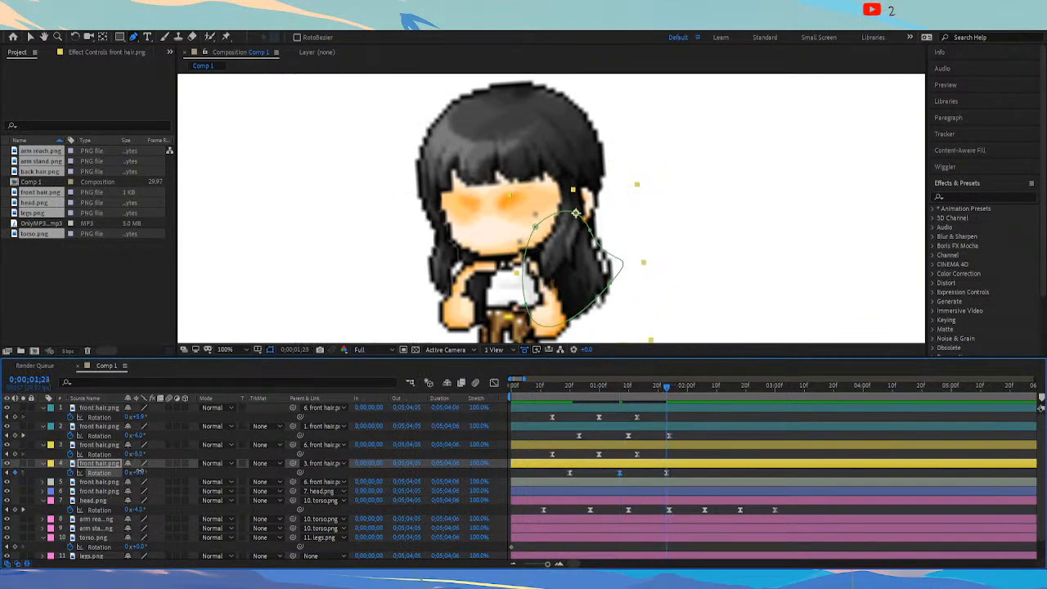
text(2)
key(Return)
click(563, 389)
key(space)
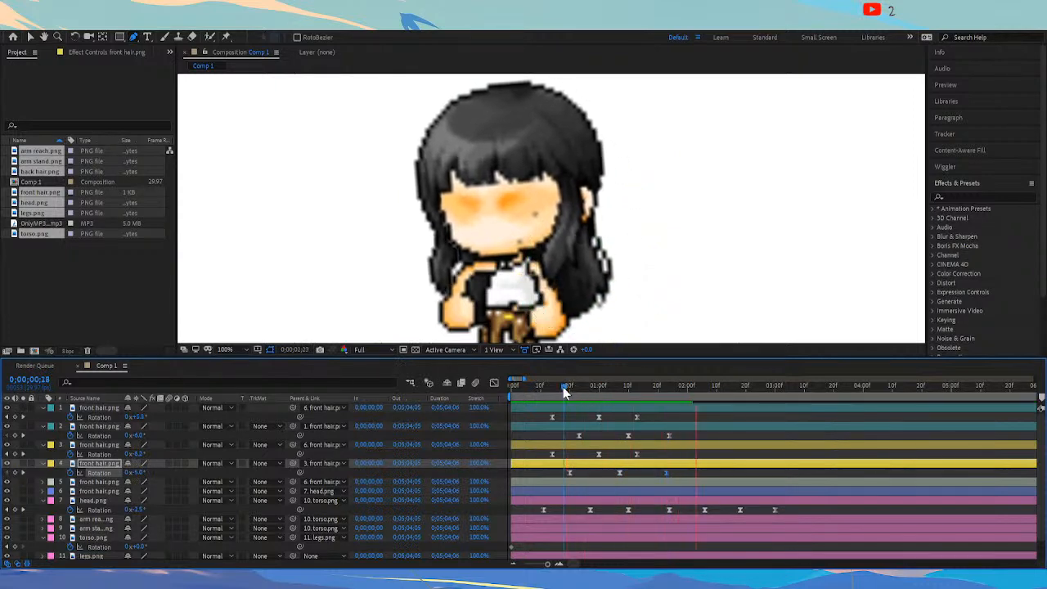
drag(563, 387, 528, 407)
key(space)
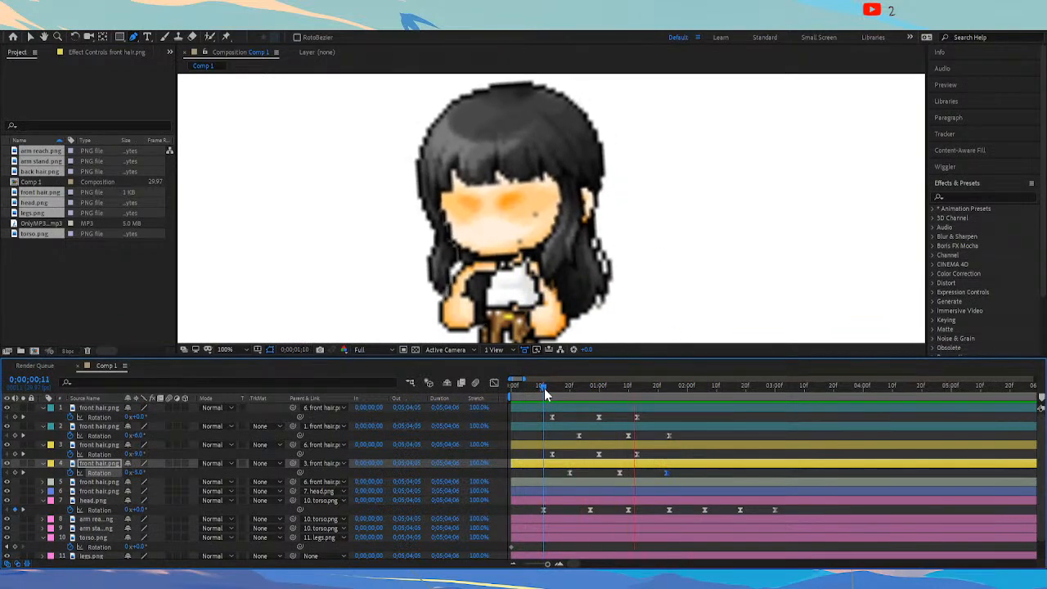
key(space)
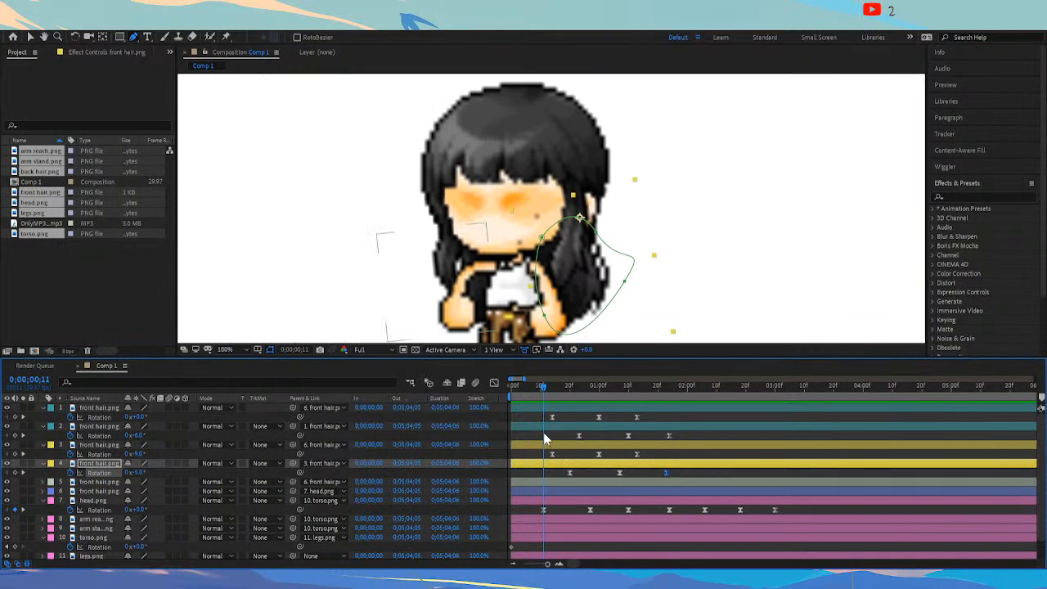
Shift the rotation keyframes of both yellow strands together about two frames later, checking the timing
drag(541, 460, 700, 474)
mouse_move(545, 394)
mouse_down()
mouse_move(624, 392)
mouse_move(532, 394)
mouse_up()
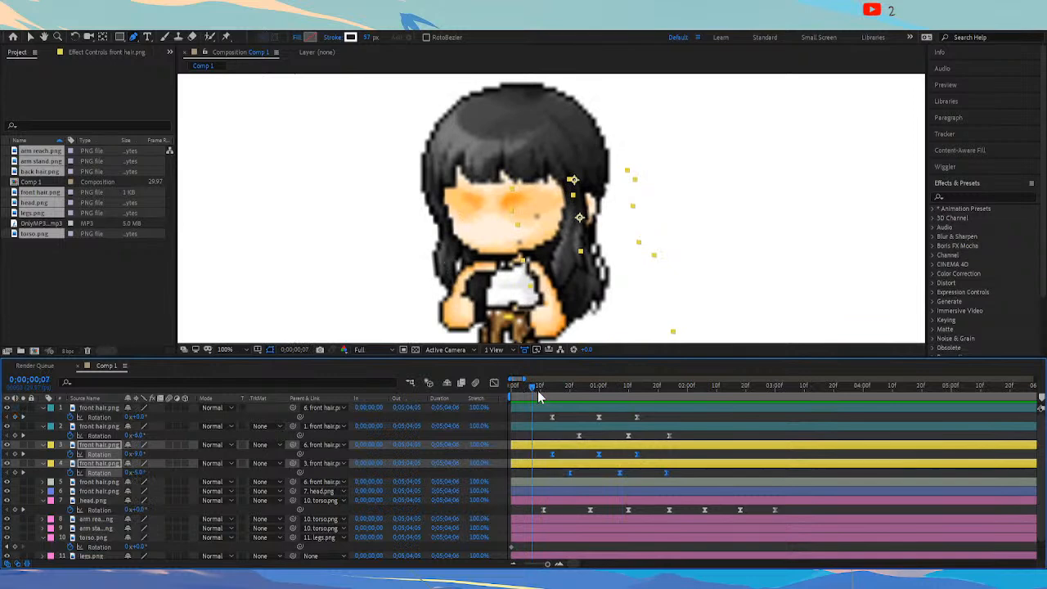
drag(531, 389, 607, 385)
drag(553, 454, 565, 454)
drag(554, 389, 641, 406)
drag(564, 455, 559, 456)
drag(556, 388, 540, 389)
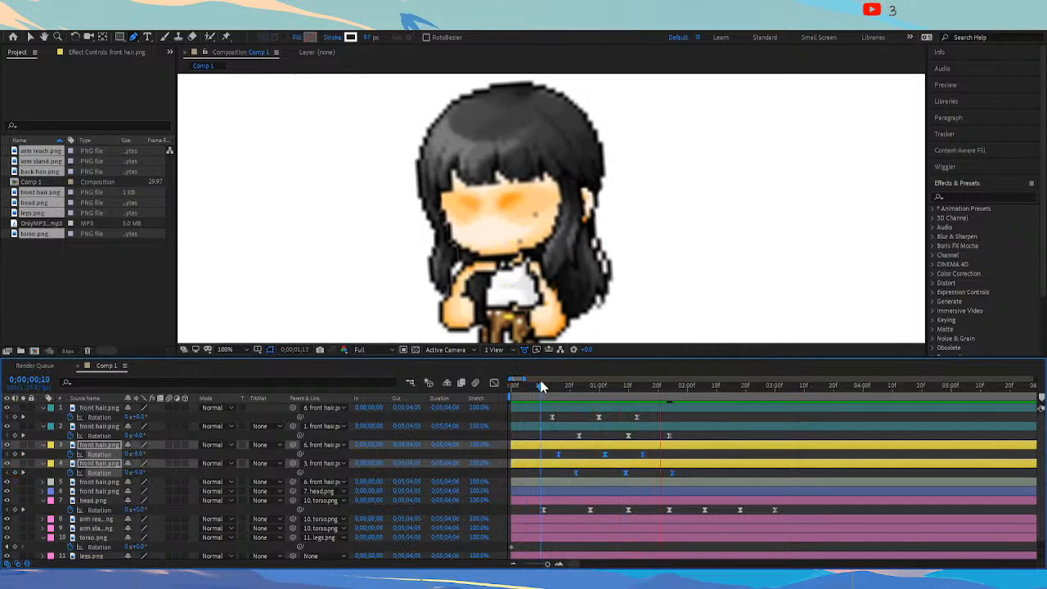
Deselect the hair layers and preview the delayed strand movement from 0;00;00;11
key(space)
key(space)
drag(538, 389, 543, 389)
click(184, 434)
click(184, 440)
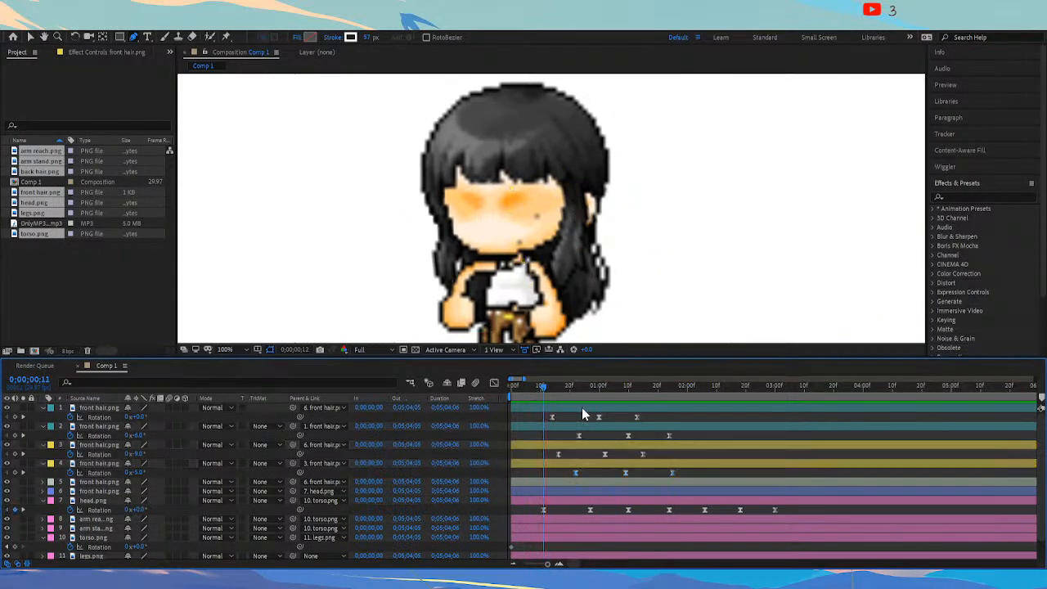
key(space)
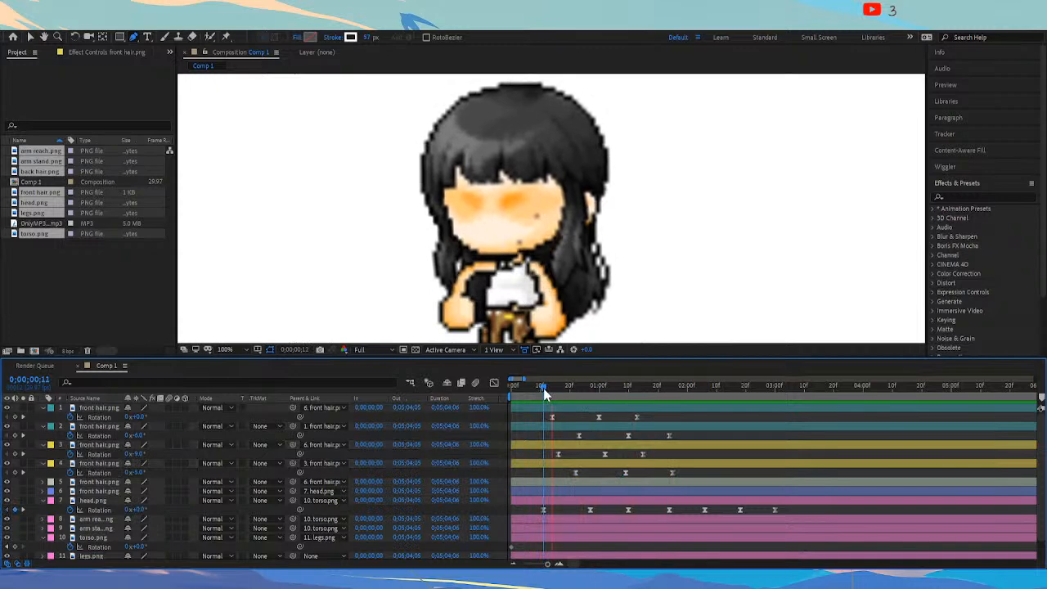
key(space)
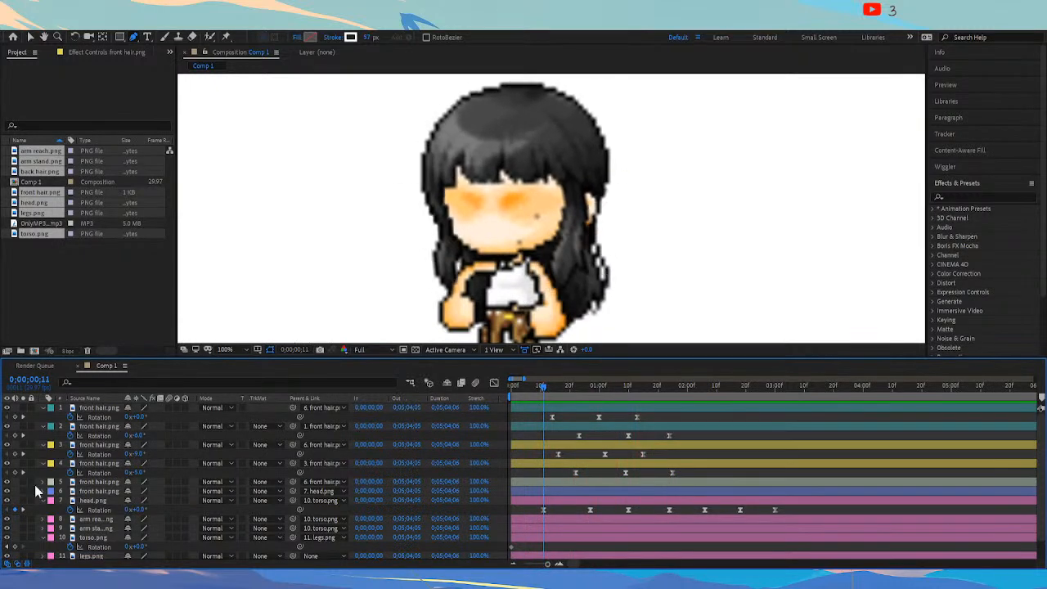
Move the bangs layer's anchor point to the top of the fringe and start its rotation keyframes at 0;00;00;11
click(98, 482)
click(509, 102)
key(y)
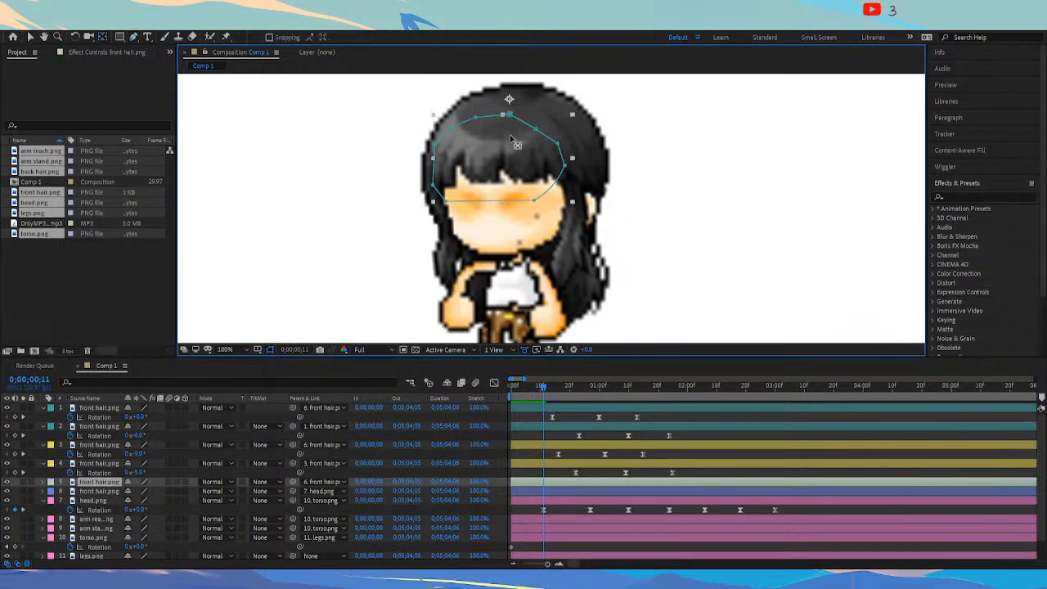
click(505, 95)
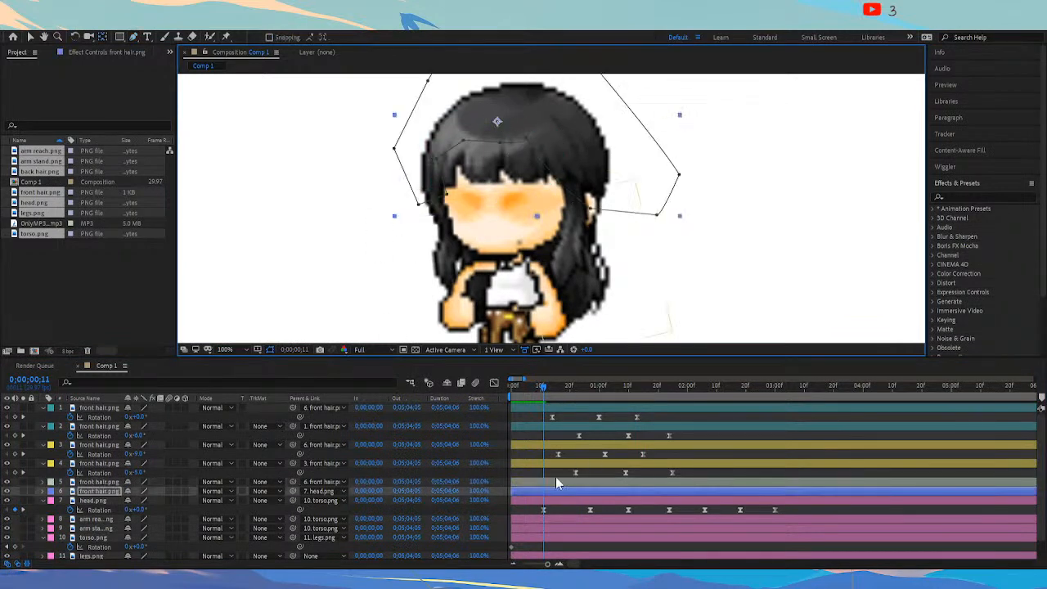
click(512, 107)
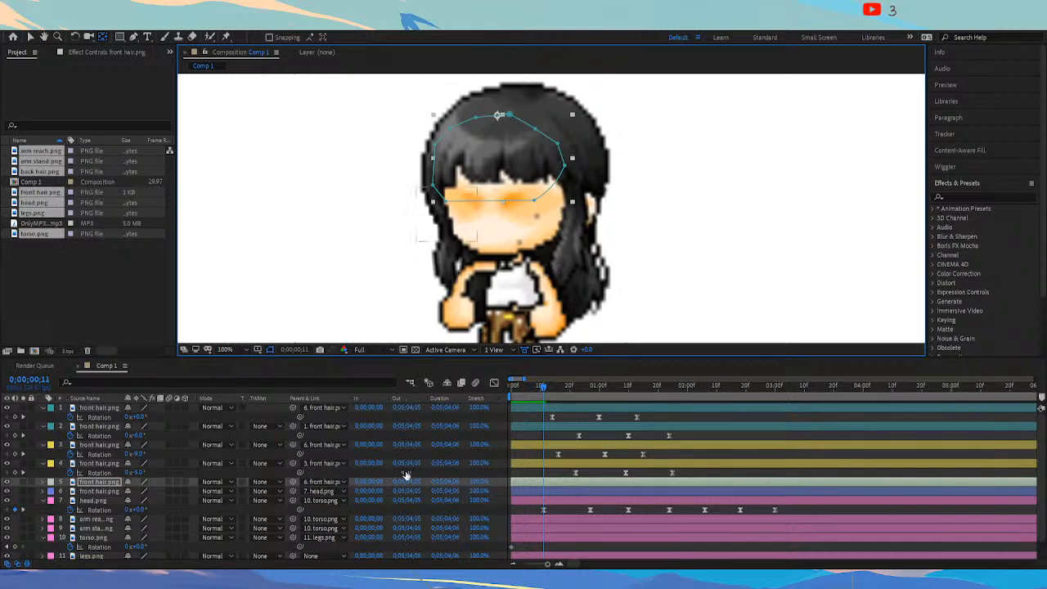
key(r)
Set the bangs layer's rotation to 2° at 0;00;00;29
drag(559, 389, 594, 398)
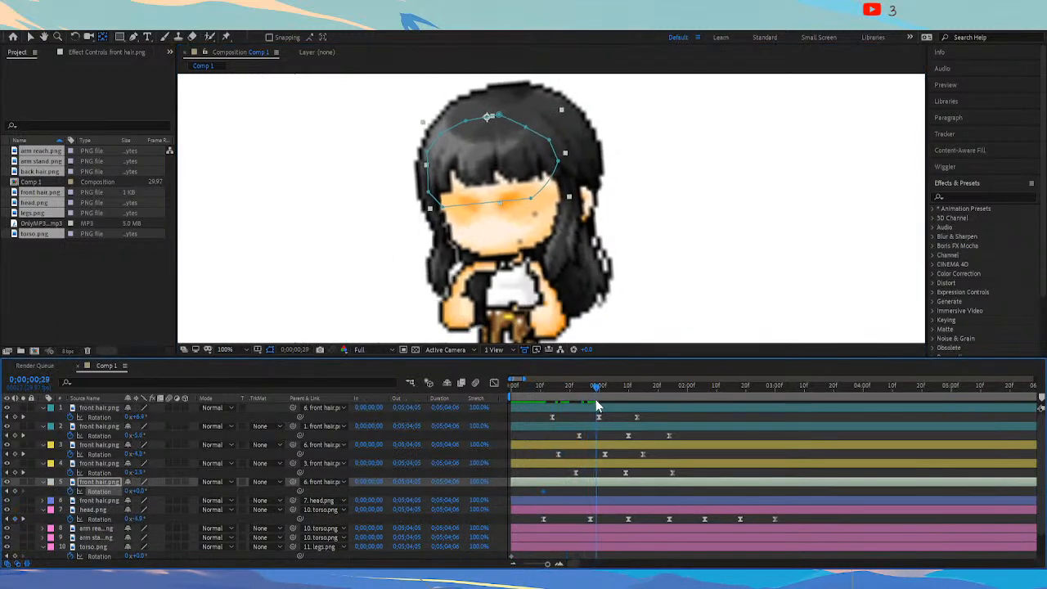
click(141, 490)
click(290, 479)
click(137, 491)
text(2)
key(Return)
Set the bangs layer's rotation to 1° at about 0;00;01;12 and scrub through the motion to check it
drag(555, 390, 632, 393)
click(139, 491)
text(1)
key(Return)
drag(553, 390, 632, 401)
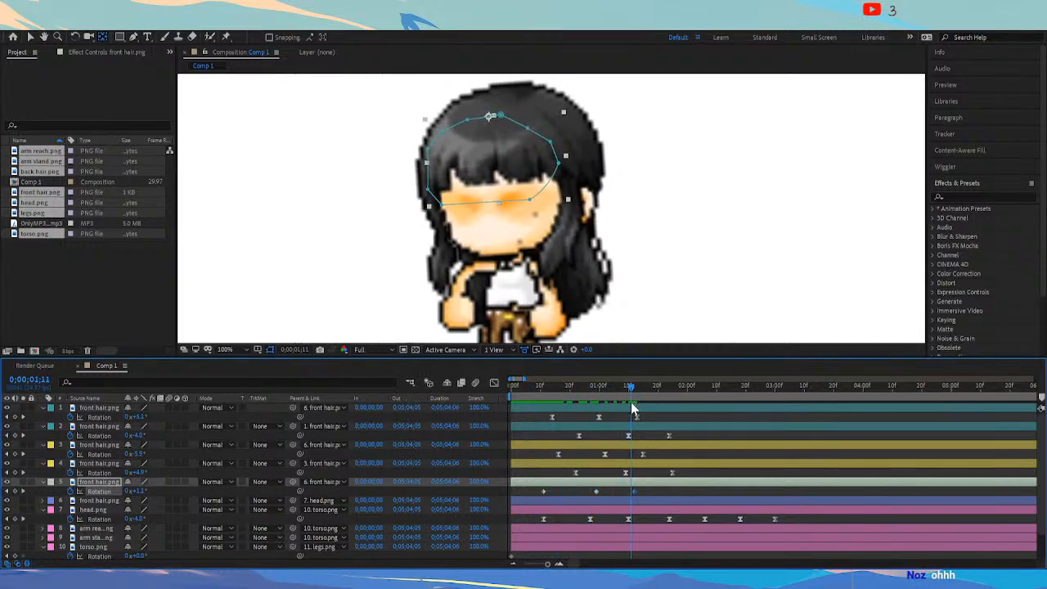
click(544, 394)
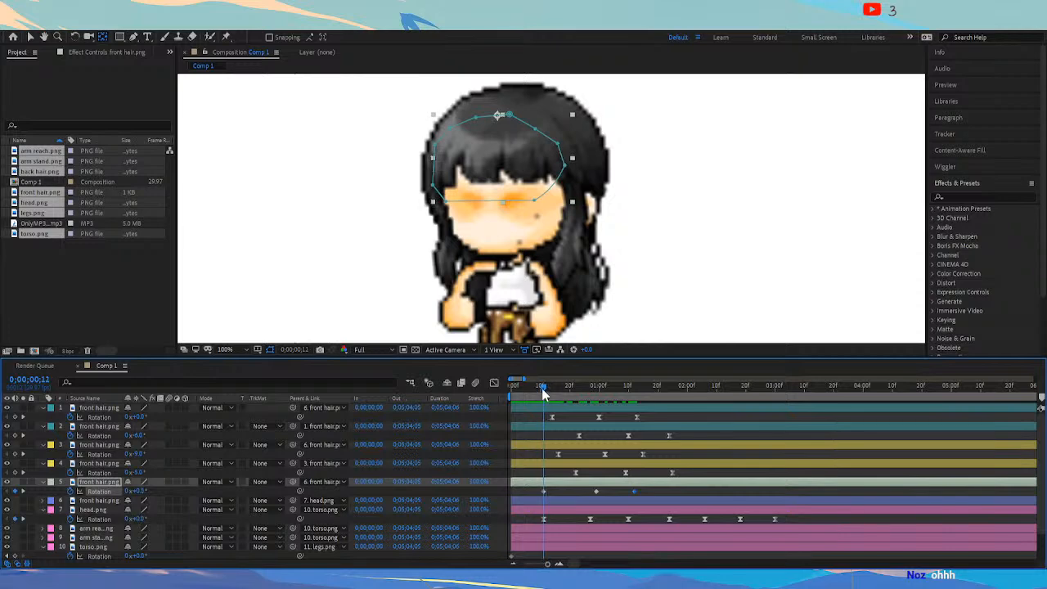
drag(549, 396, 636, 411)
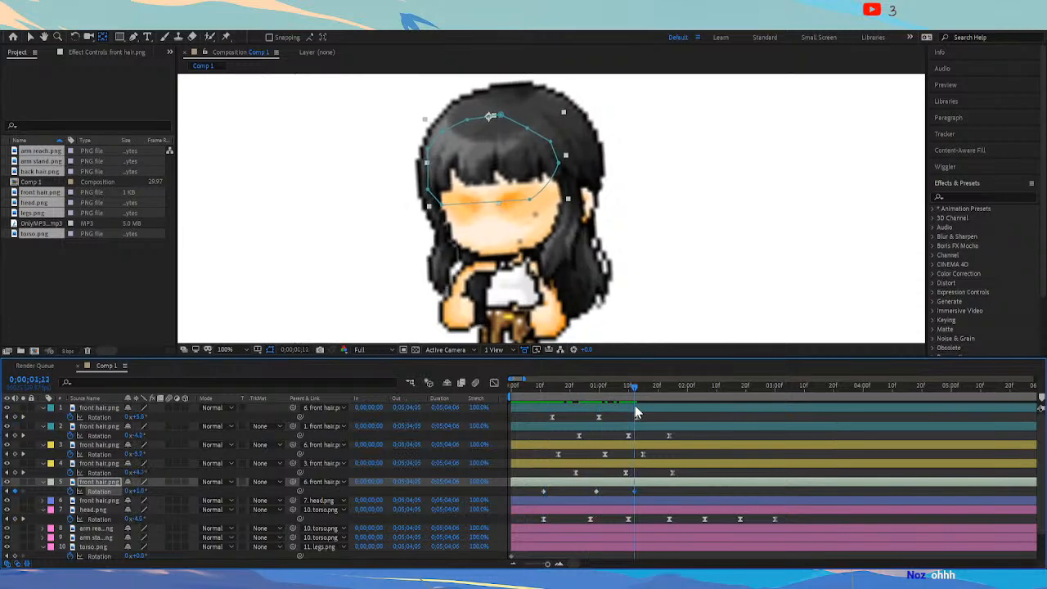
drag(655, 390, 541, 405)
Ease all three rotation keyframes of the bangs layer and preview the motion from 0;00;00;11
drag(658, 489, 522, 497)
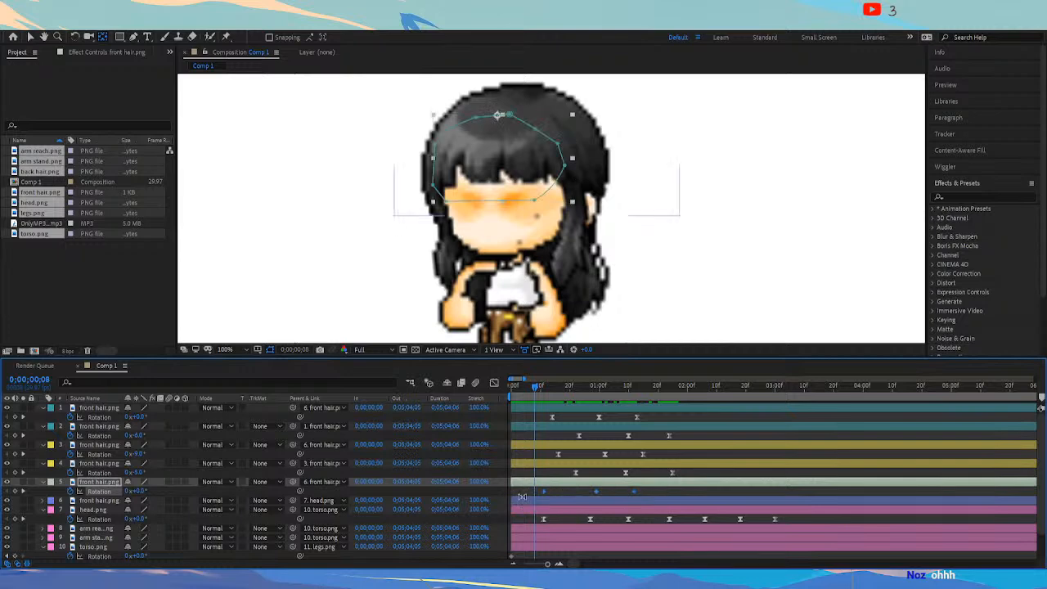
key(space)
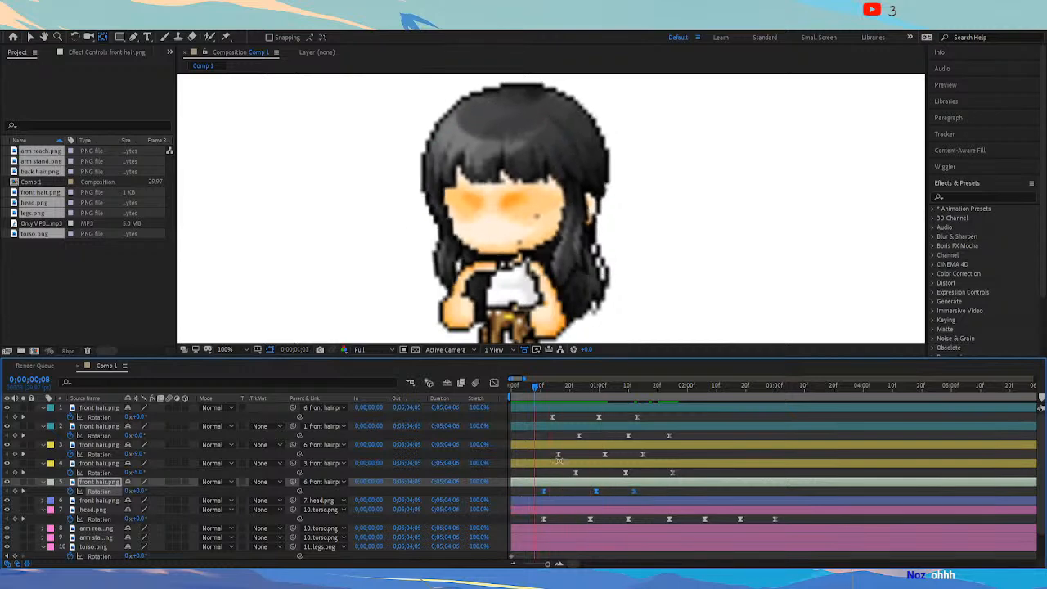
drag(551, 391, 542, 387)
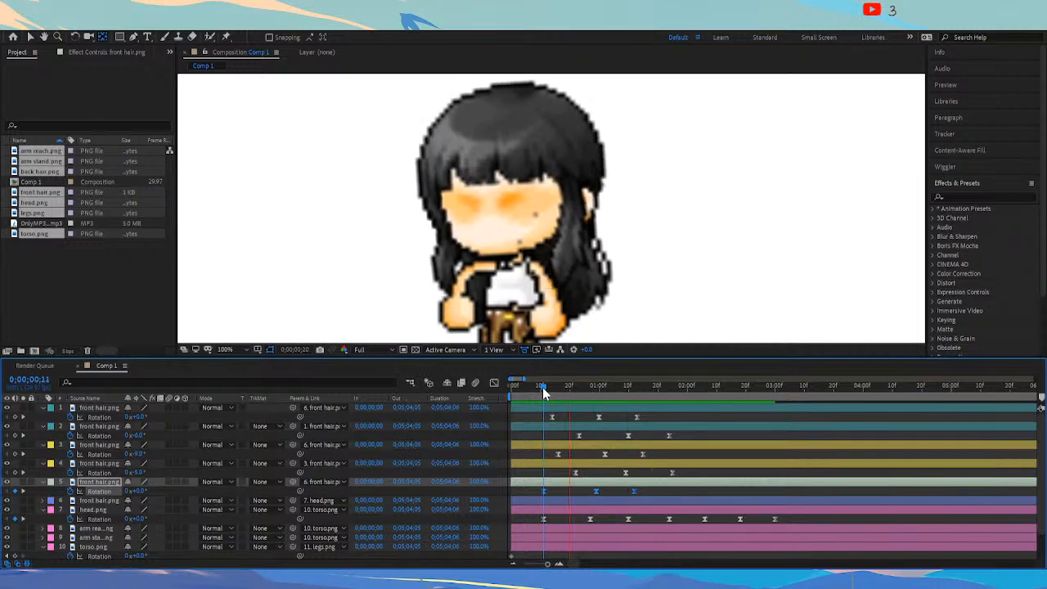
key(space)
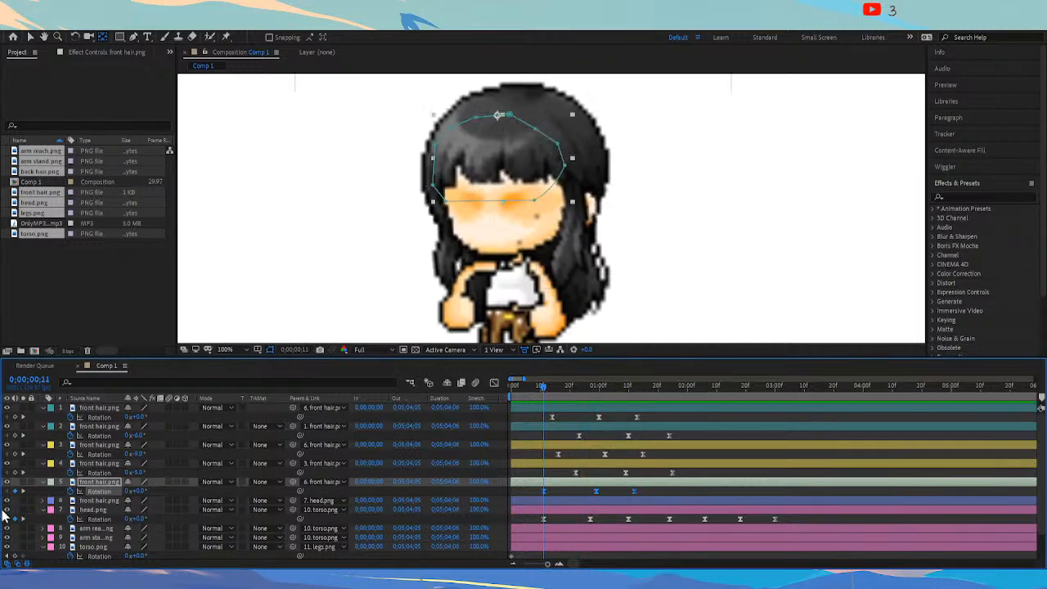
Reveal the rotation property of the back hair layer
scroll(82, 509, down, 2)
click(115, 546)
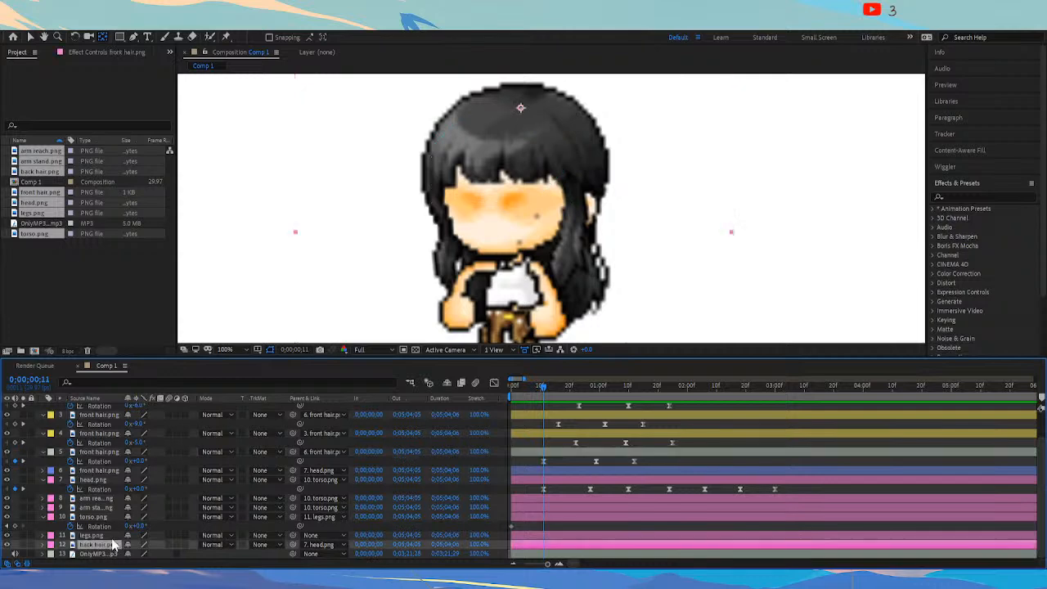
key(r)
scroll(146, 476, up, 2)
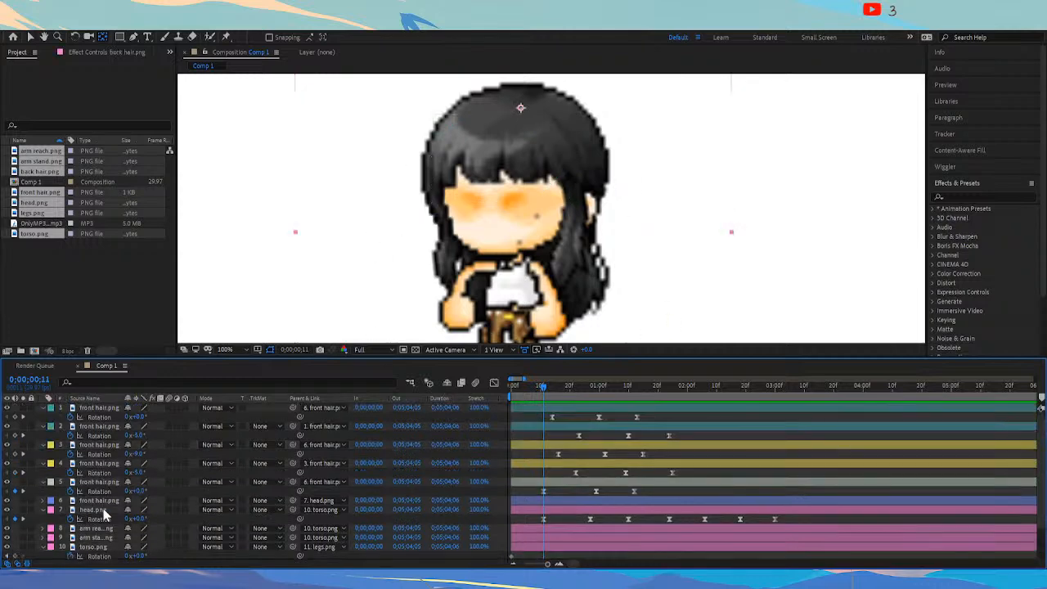
Move the blue front hair layer's anchor point up to the crown and start its rotation keyframes at 0;00;00;11
click(98, 501)
drag(497, 121, 508, 103)
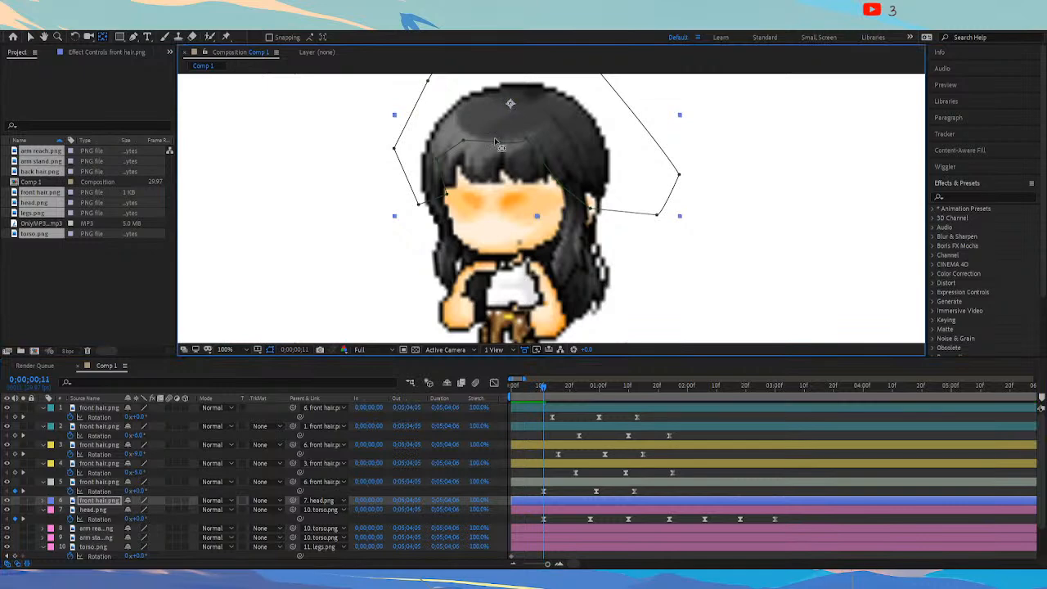
key(r)
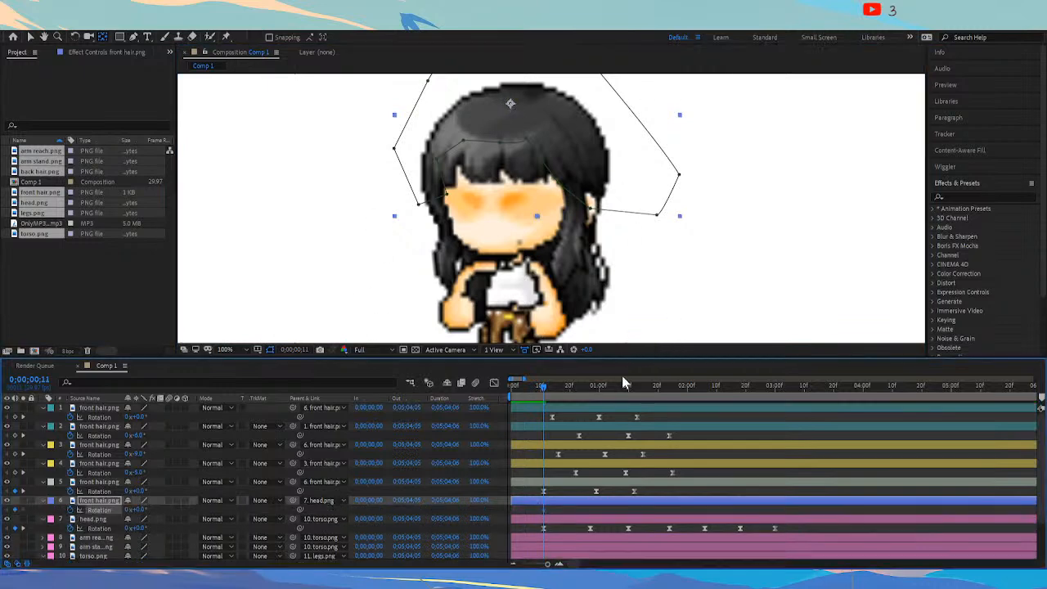
Set the blue front hair layer's rotation to 1° at 0;00;01;01 and preview the motion
drag(554, 394, 600, 405)
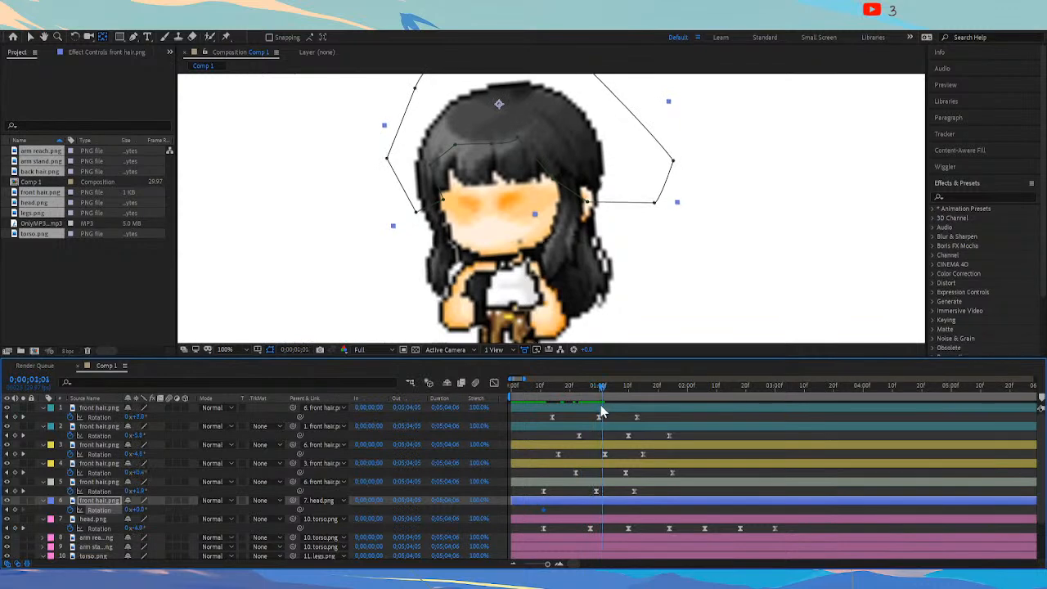
drag(137, 509, 140, 512)
click(139, 509)
key(Return)
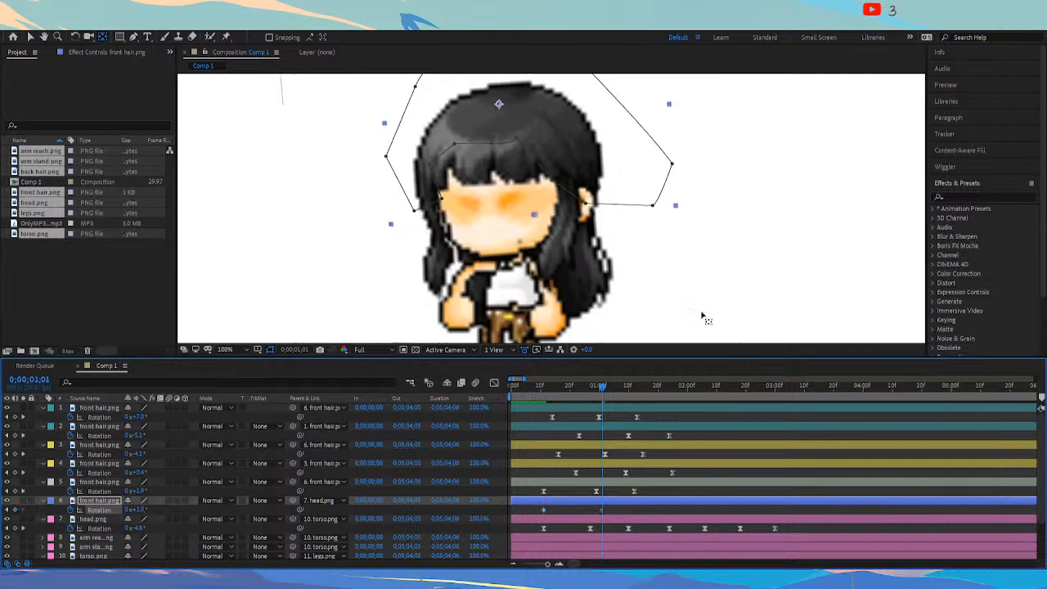
drag(544, 387, 534, 415)
key(space)
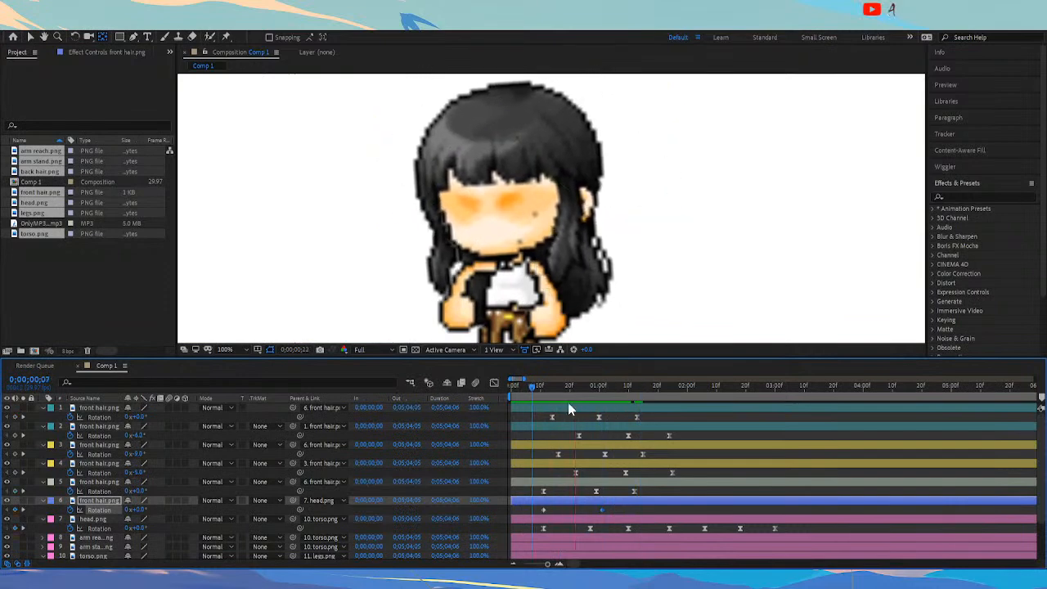
click(540, 390)
key(space)
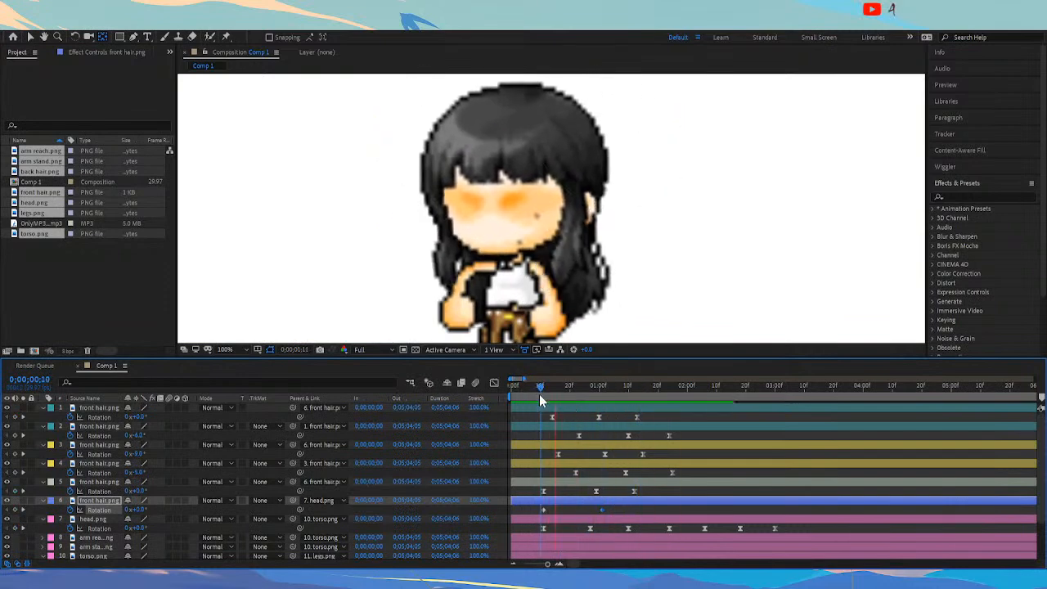
Increase the blue front hair layer's rotation at 0;00;01;01 to 2° and preview the motion again
key(space)
drag(597, 411, 601, 412)
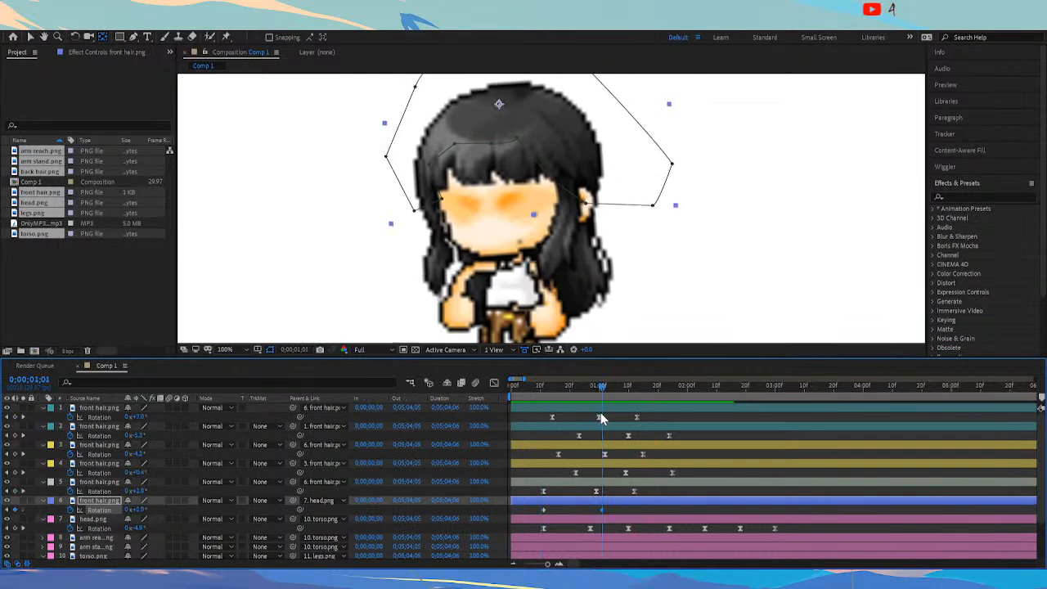
click(139, 509)
text(2)
key(Return)
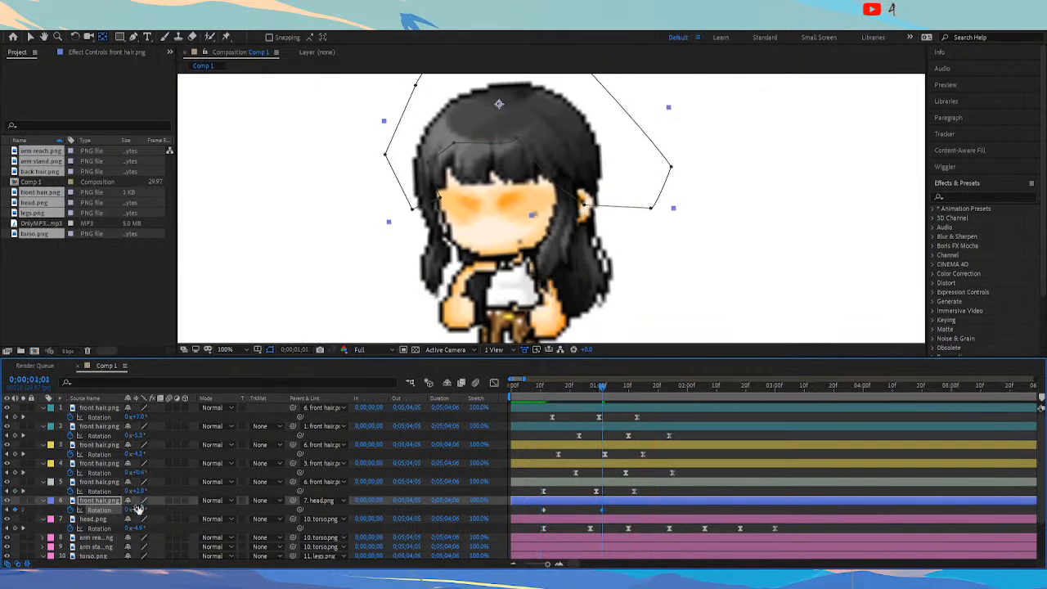
click(537, 387)
key(space)
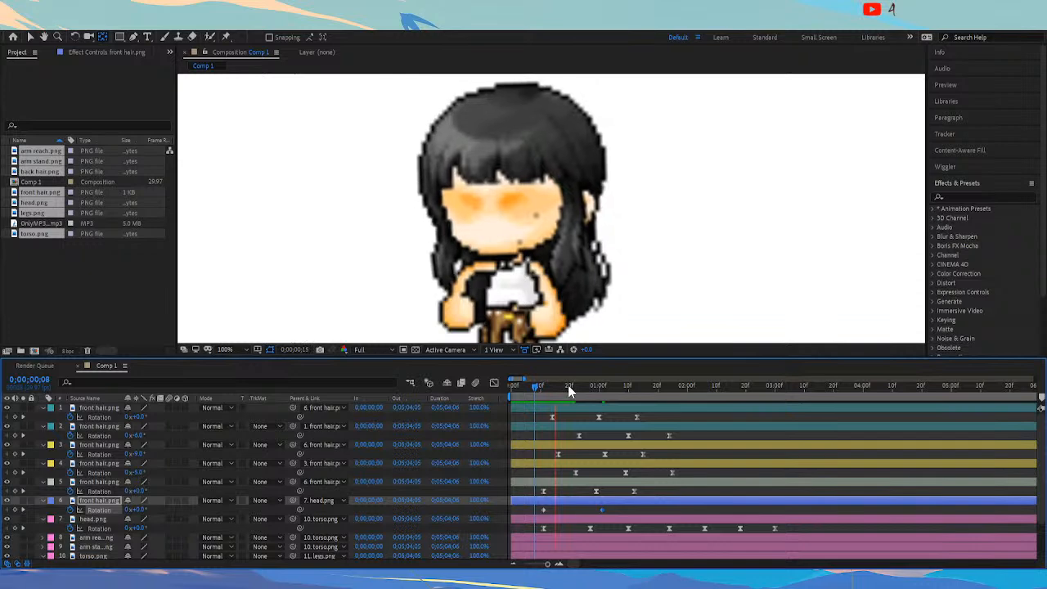
click(548, 391)
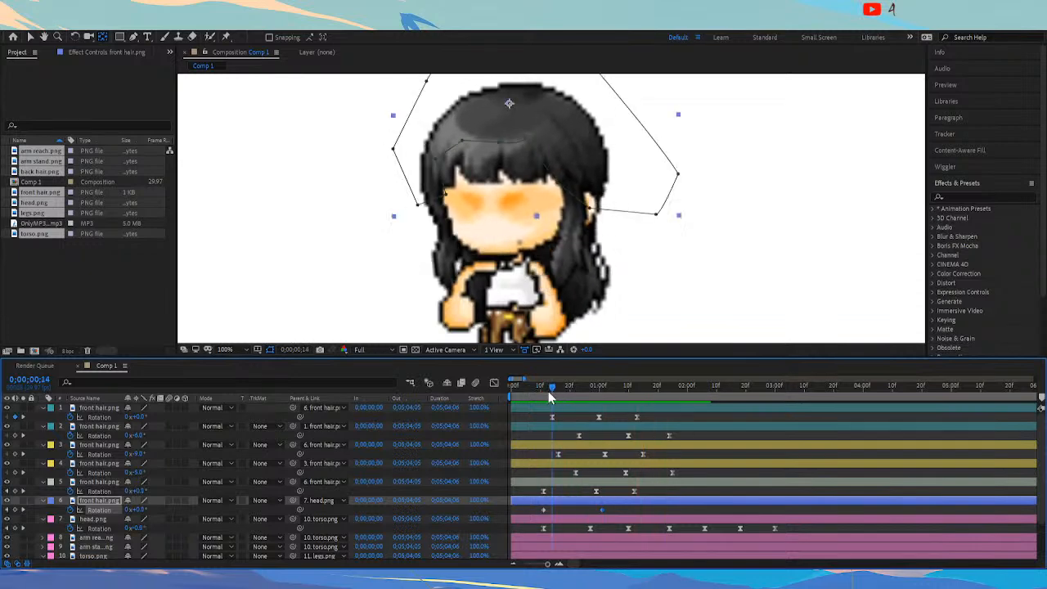
Add a third rotation keyframe with a smaller angle to the blue front hair layer at 0;00;01;27 and preview
drag(566, 394, 602, 408)
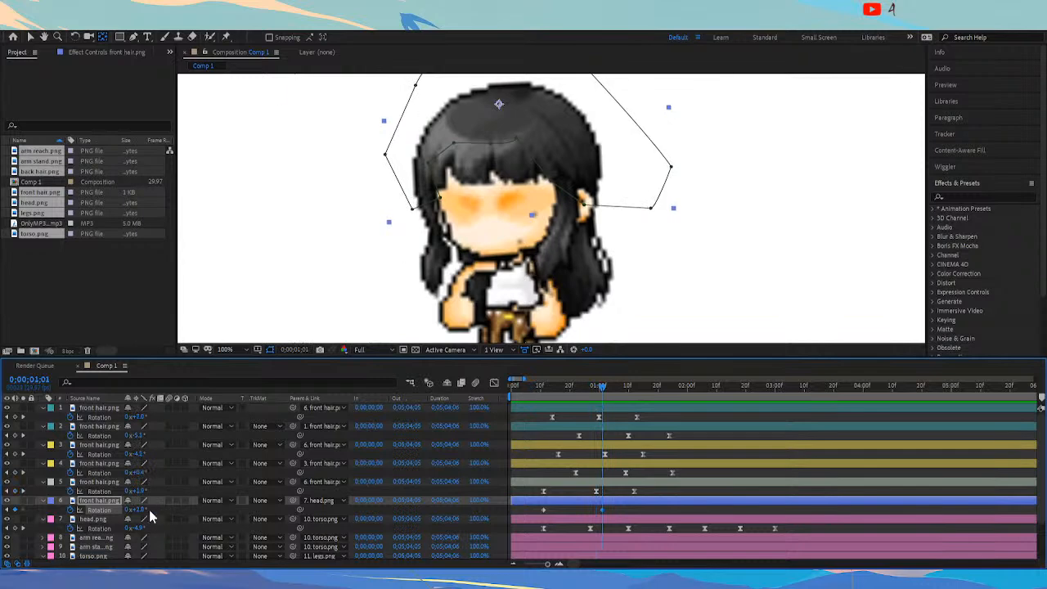
drag(654, 397, 679, 393)
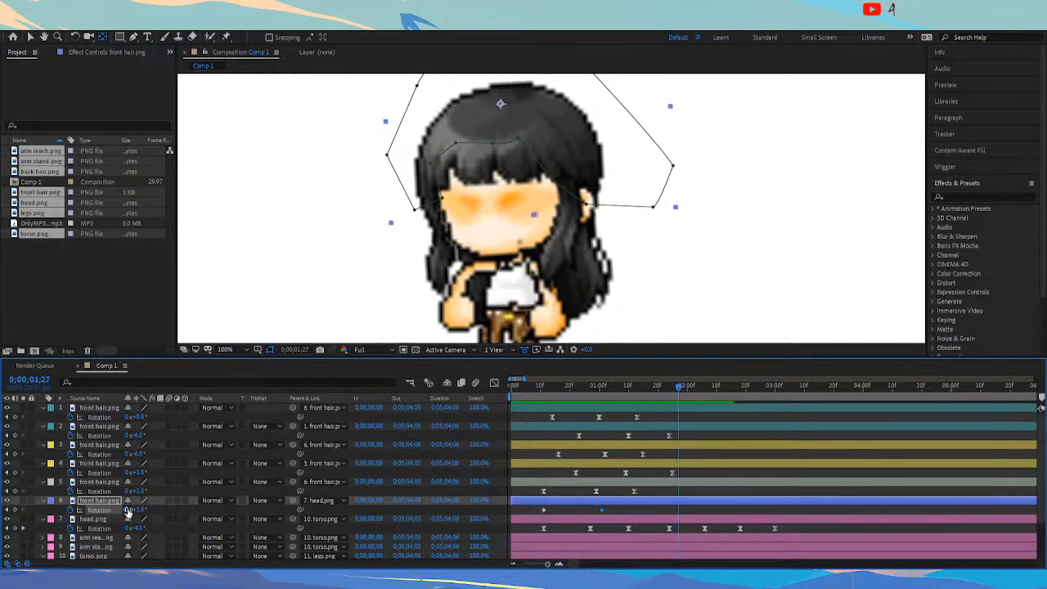
click(145, 511)
key(Return)
click(545, 390)
key(space)
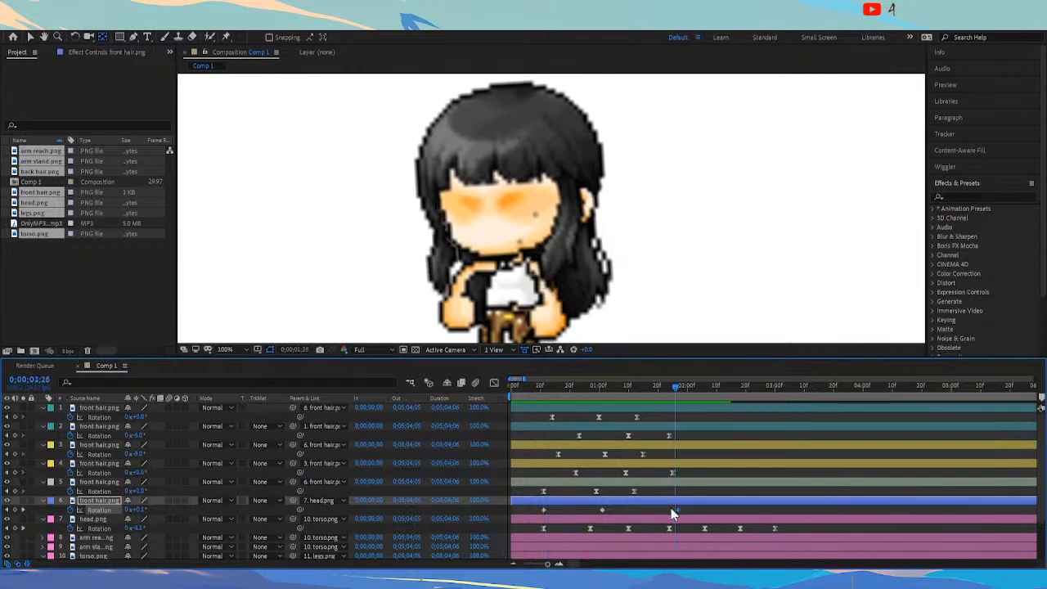
Ease the blue front hair layer's three rotation keyframes, shift them about two frames later, and preview from 0;00;00;11
drag(664, 507, 515, 517)
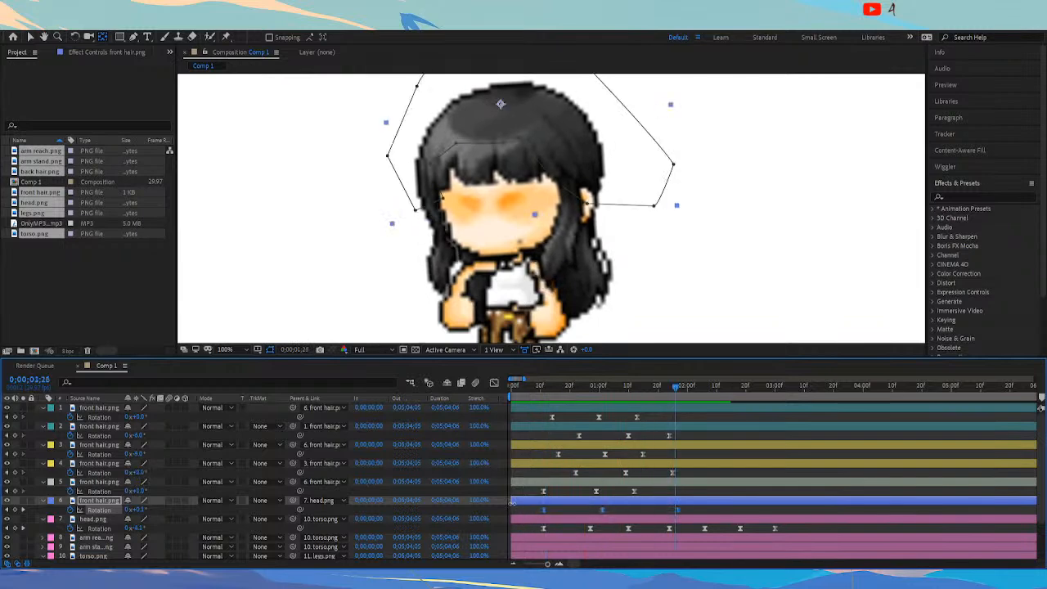
click(543, 396)
key(space)
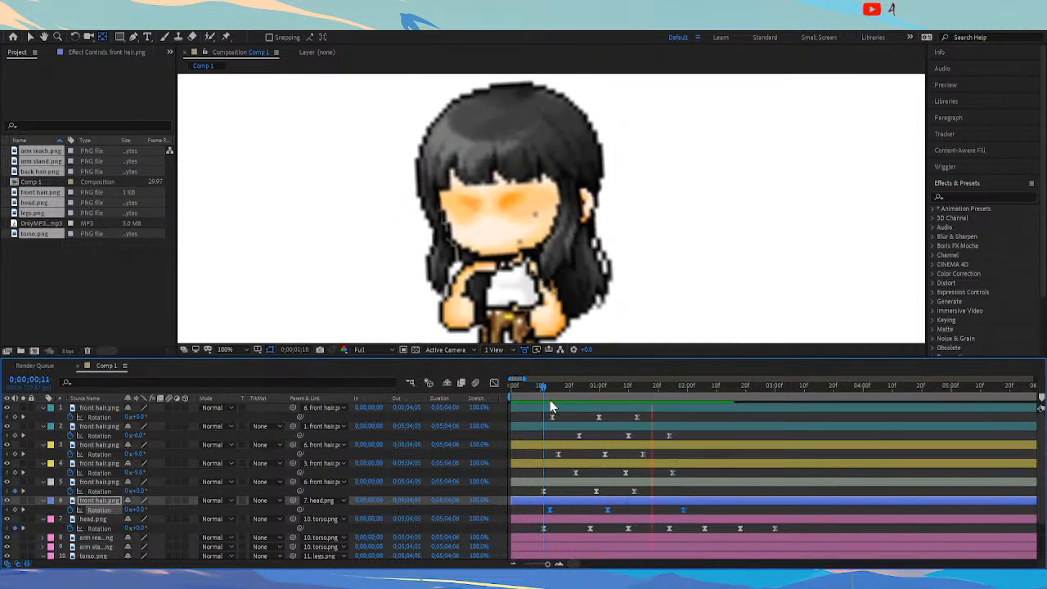
key(space)
Start rotation keyframes on the back hair layer at 0;00;00;11
scroll(507, 439, down, 2)
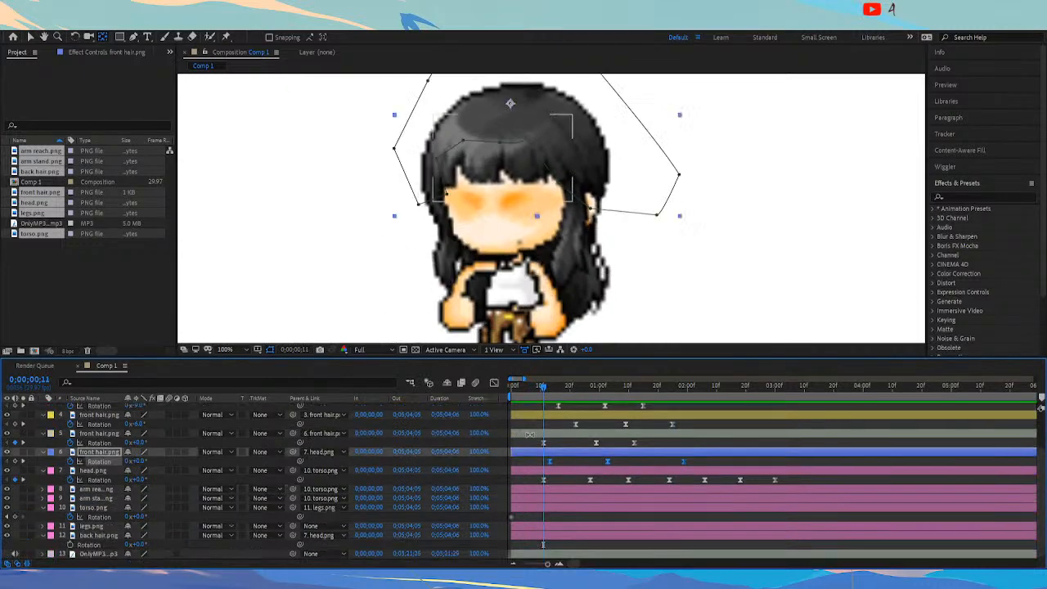
click(127, 545)
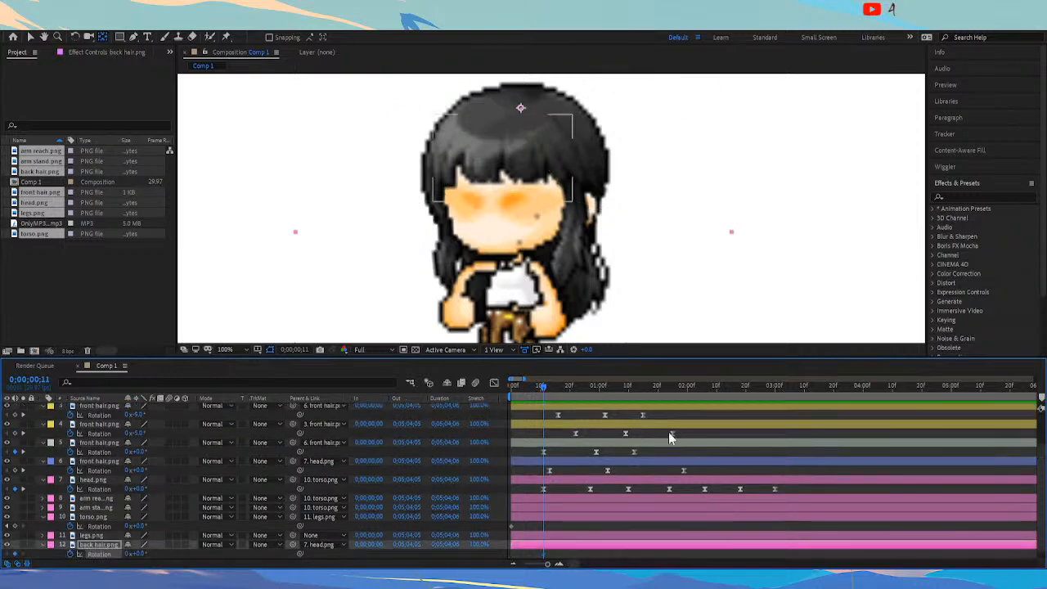
key(r)
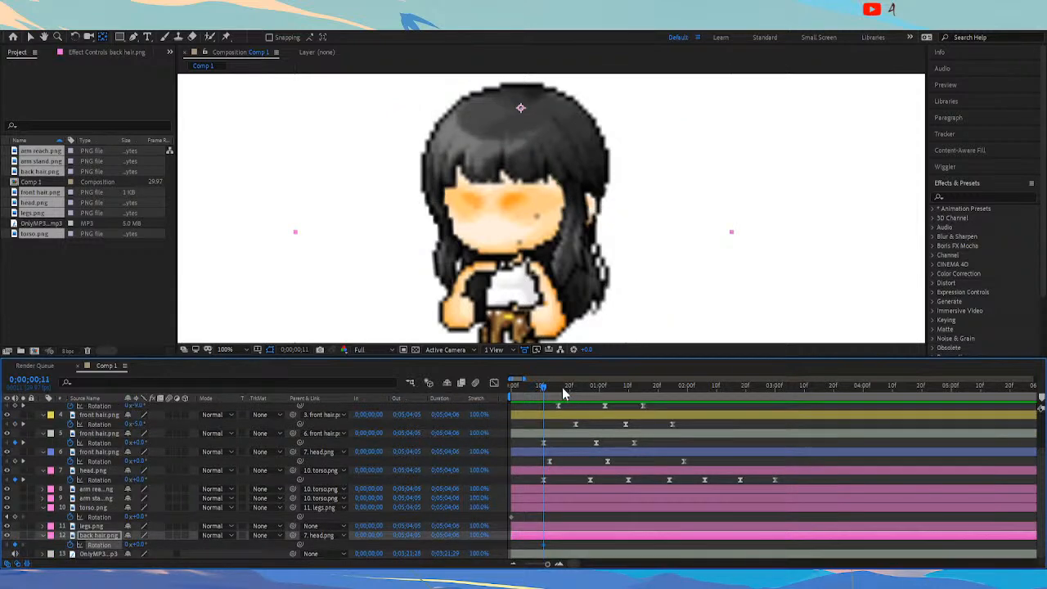
Set the back hair layer's rotation to 6° at 0;00;01;03, trying 3° first
drag(561, 385, 607, 395)
scroll(607, 407, up, 3)
scroll(376, 491, down, 3)
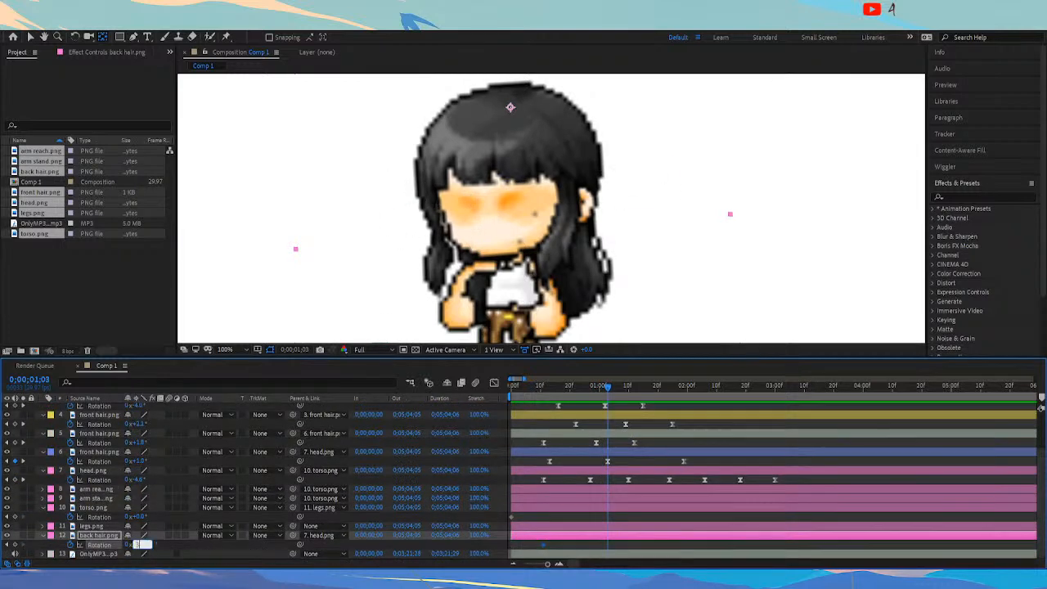
key(Return)
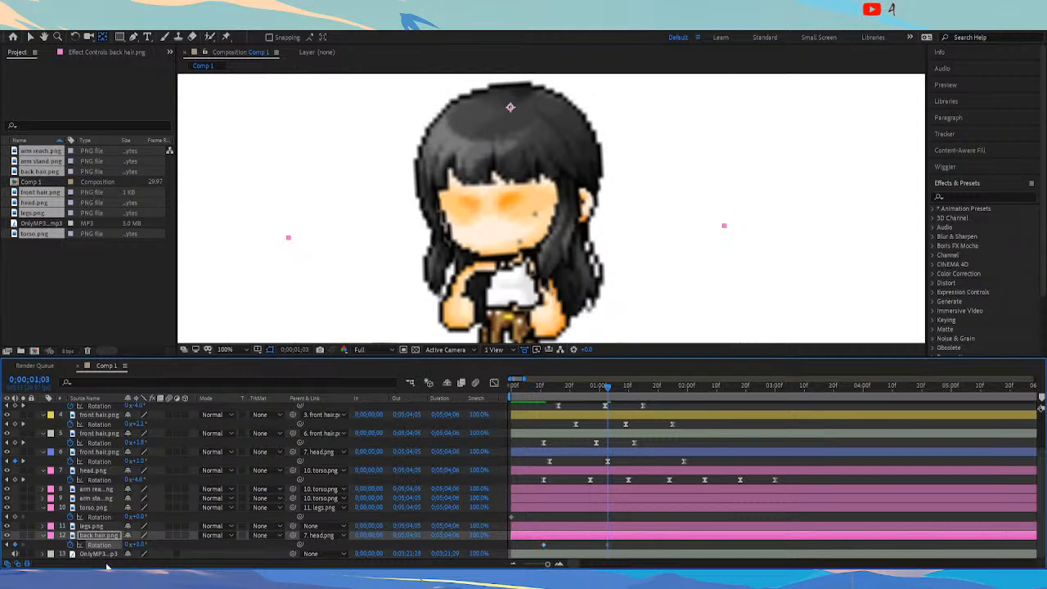
drag(139, 544, 140, 544)
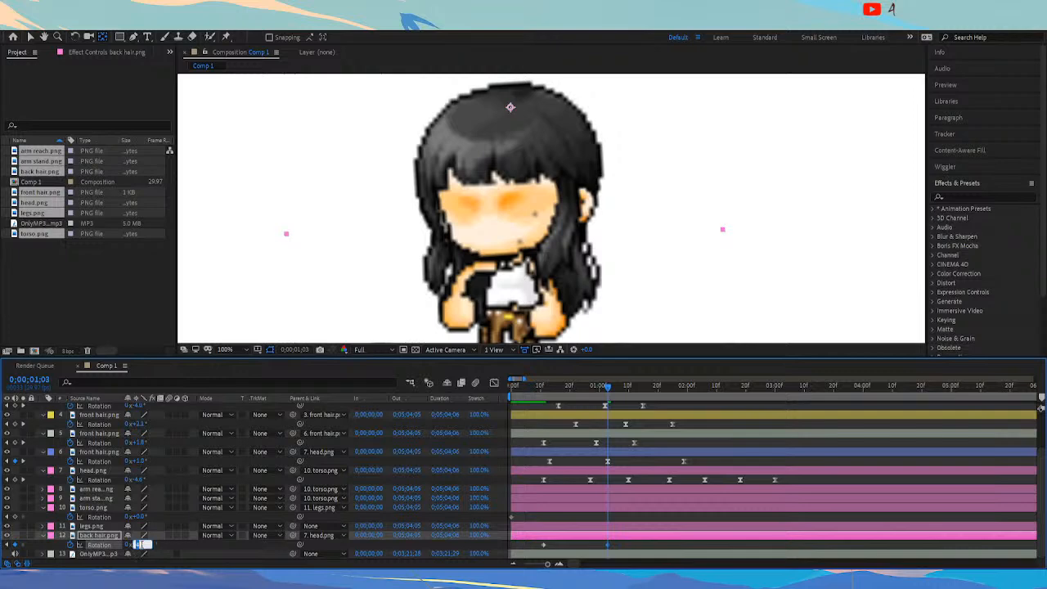
text(6)
key(Return)
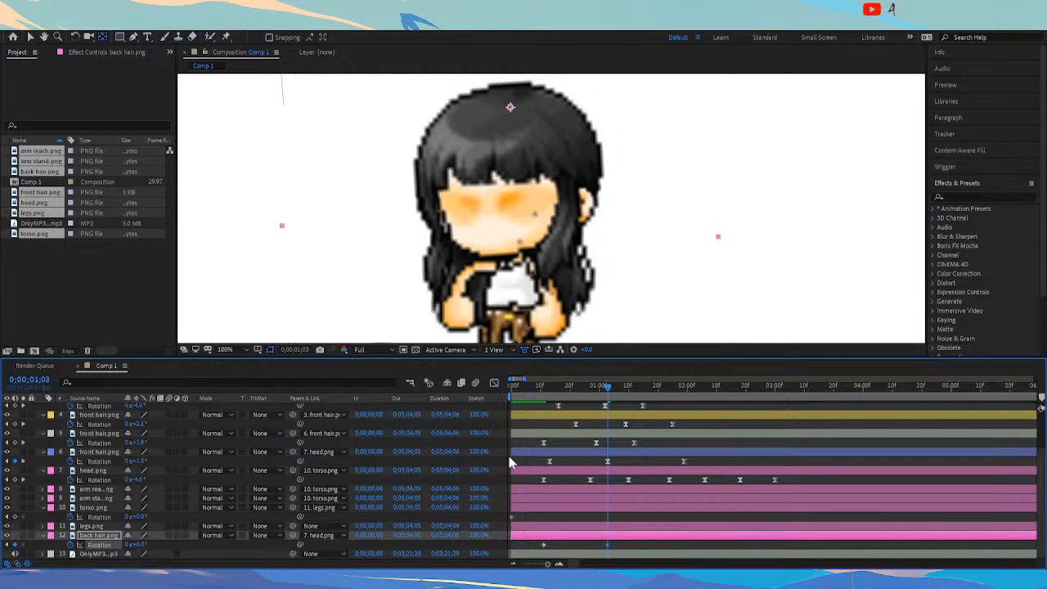
Set the back hair layer's rotation to 3° at 0;00;01;19, trying 4° first
drag(607, 388, 655, 403)
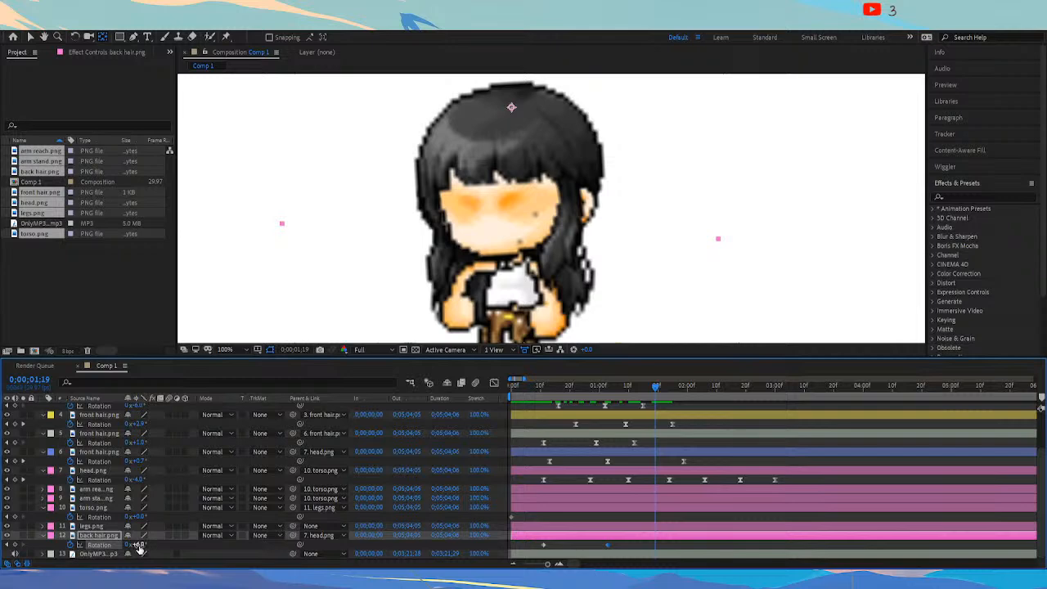
click(139, 545)
text(4)
key(Return)
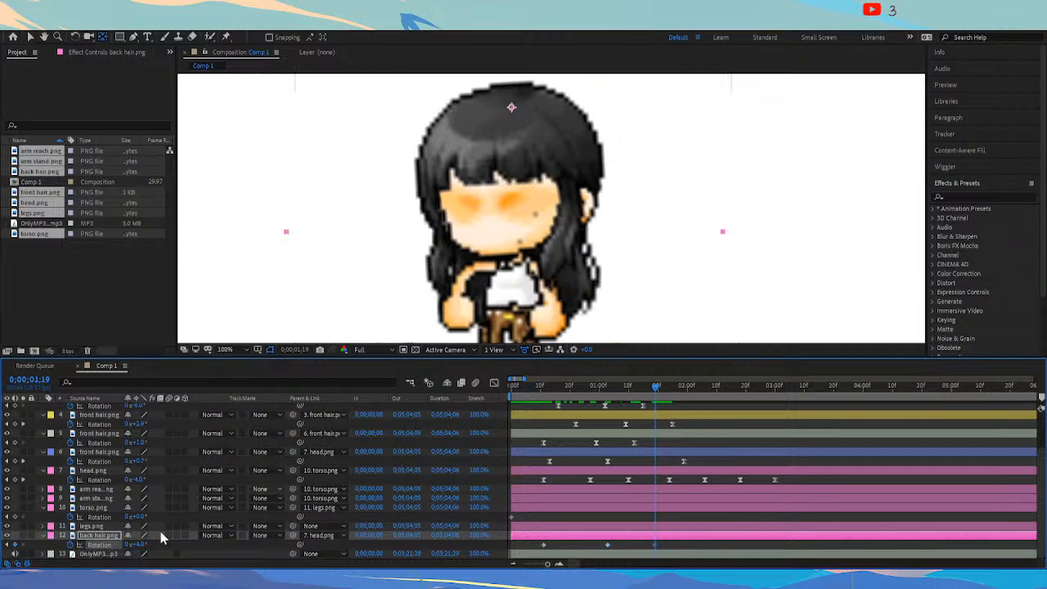
key(Return)
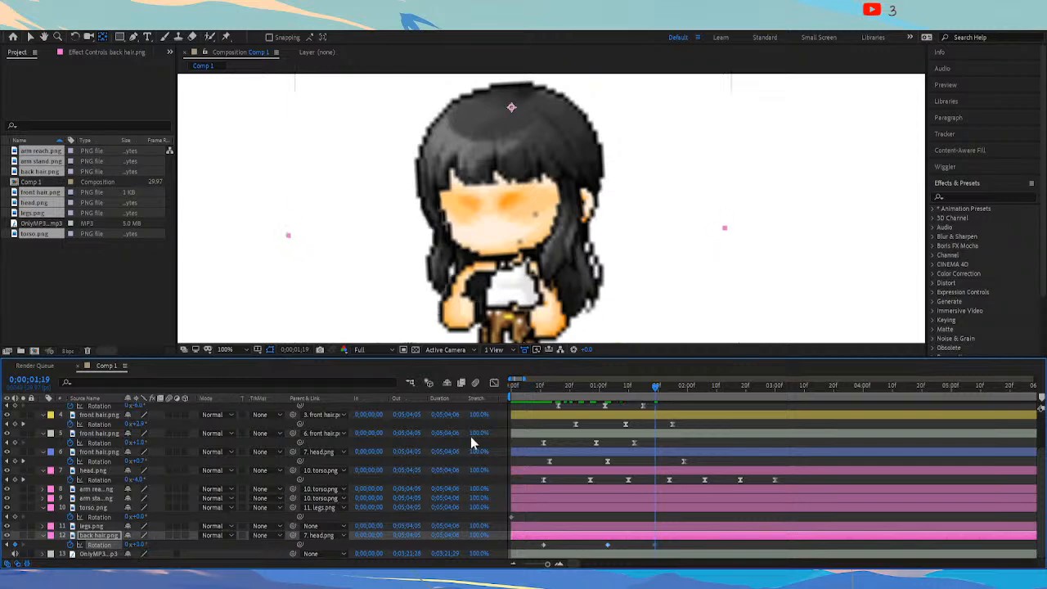
Add a back hair rotation keyframe of 4° at 0;00;02;05 and check the swing across the layer's four keyframes
drag(592, 383, 700, 420)
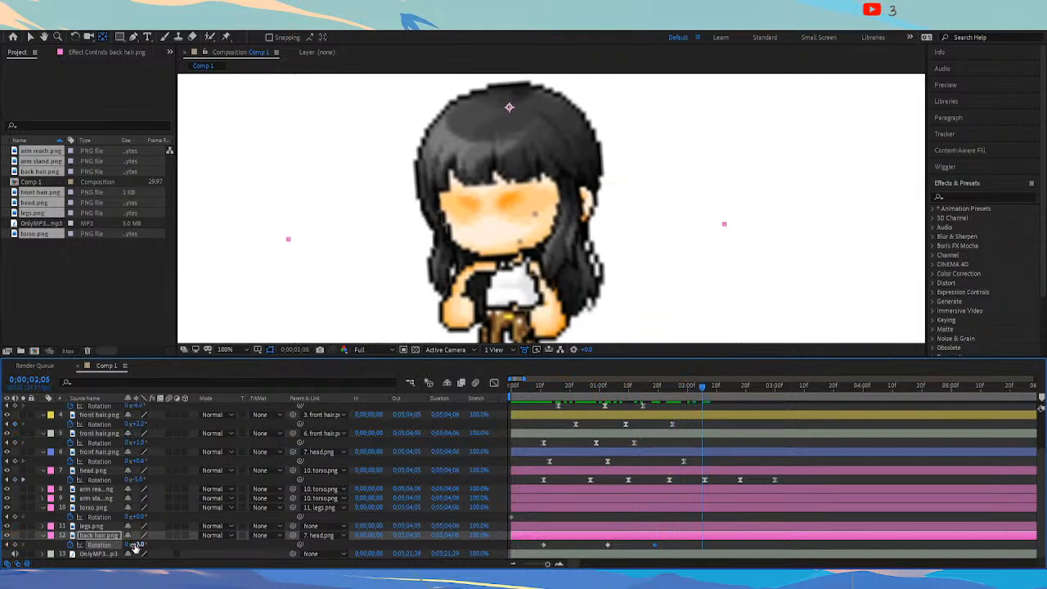
click(543, 387)
drag(547, 390, 542, 387)
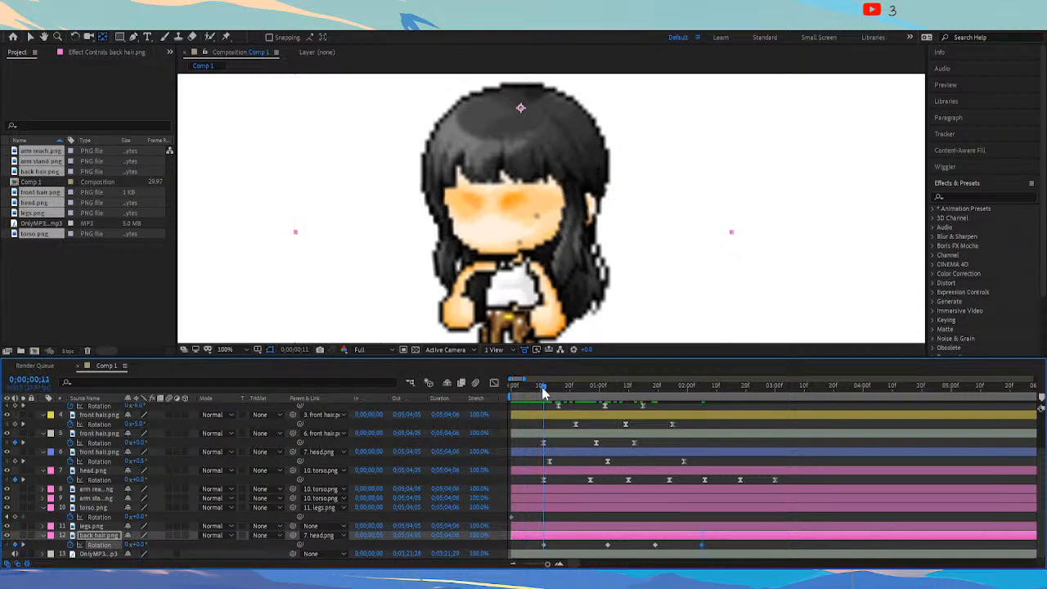
click(609, 388)
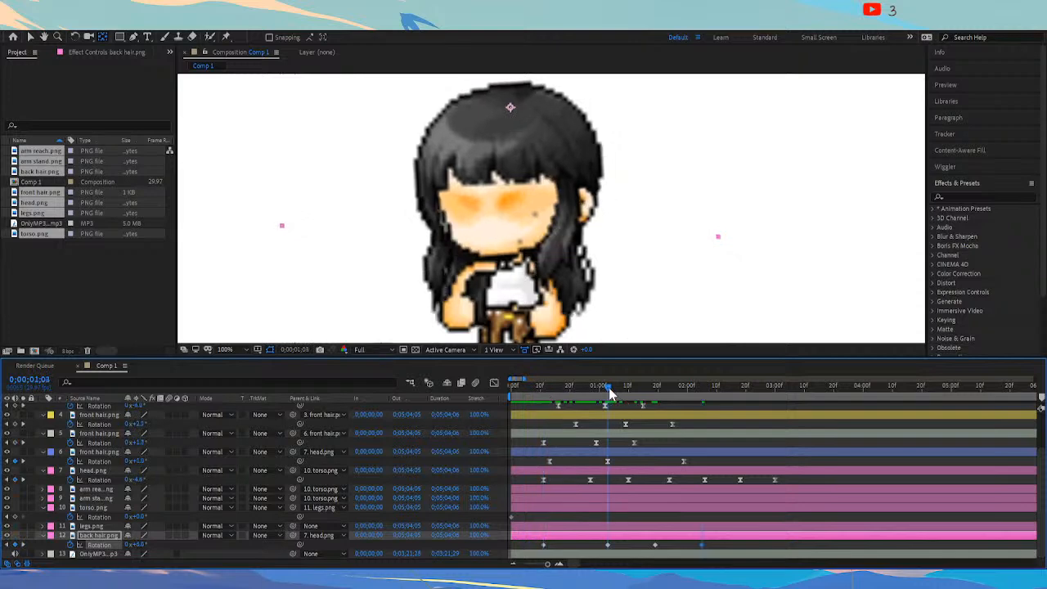
click(654, 396)
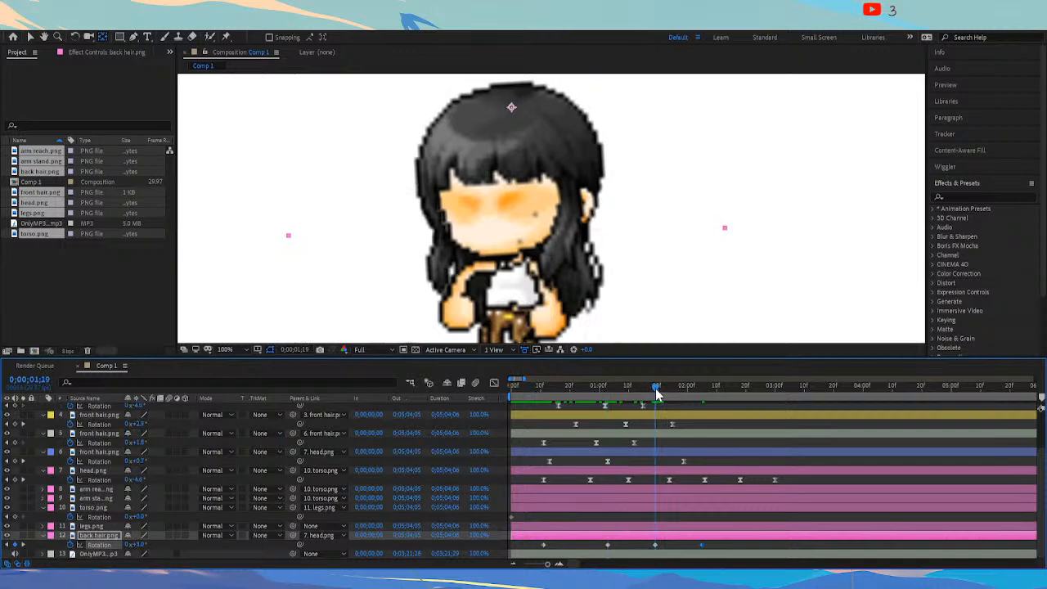
click(701, 390)
drag(512, 391, 701, 391)
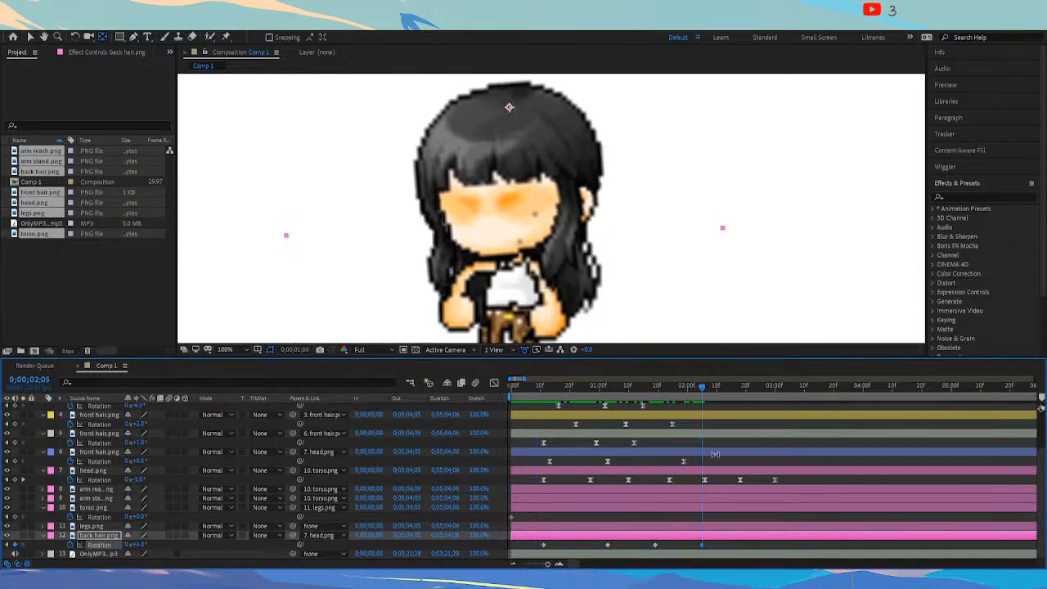
Apply Easy Ease to the back hair layer's four rotation keyframes and preview the animation from 0;00;00;11
drag(718, 552, 499, 533)
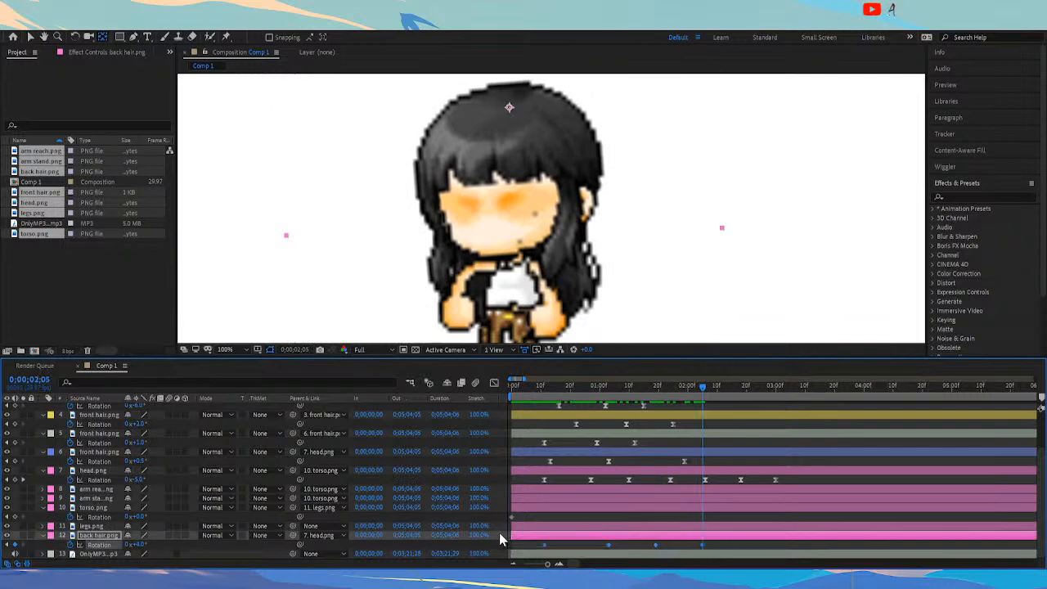
click(540, 386)
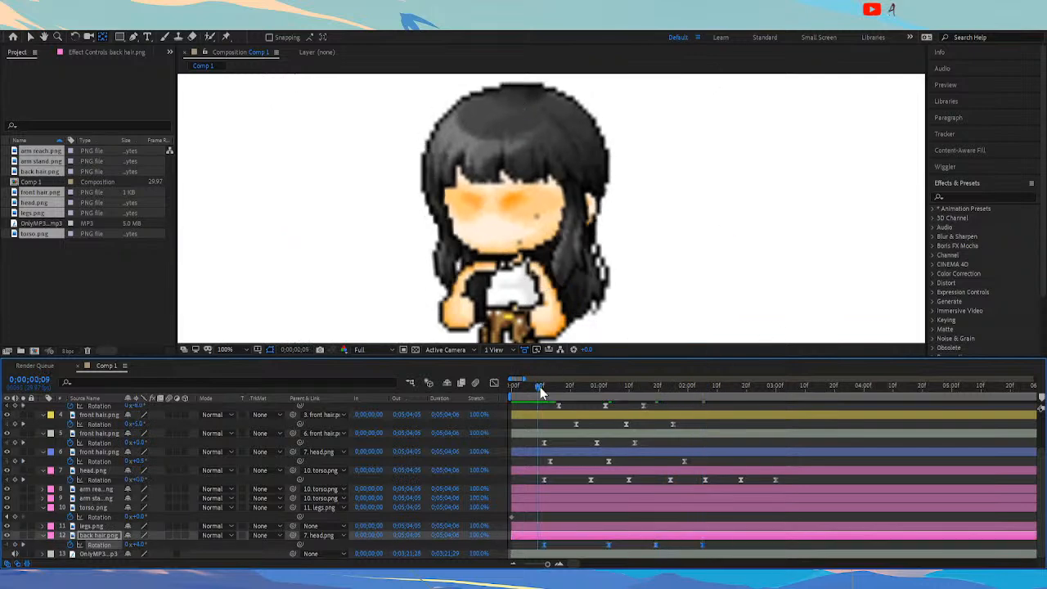
click(544, 385)
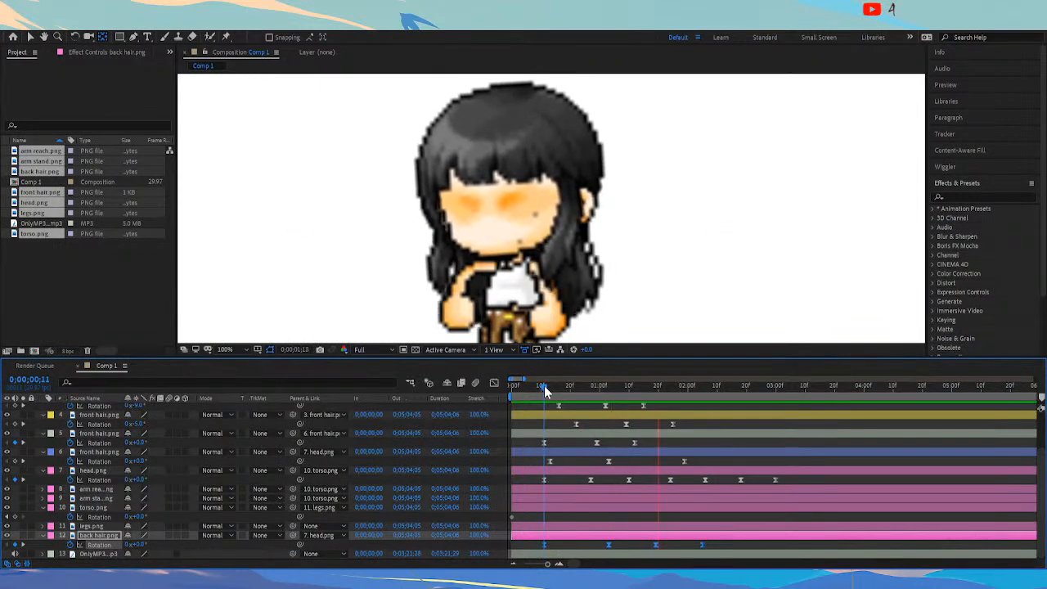
scroll(610, 440, up, 3)
key(space)
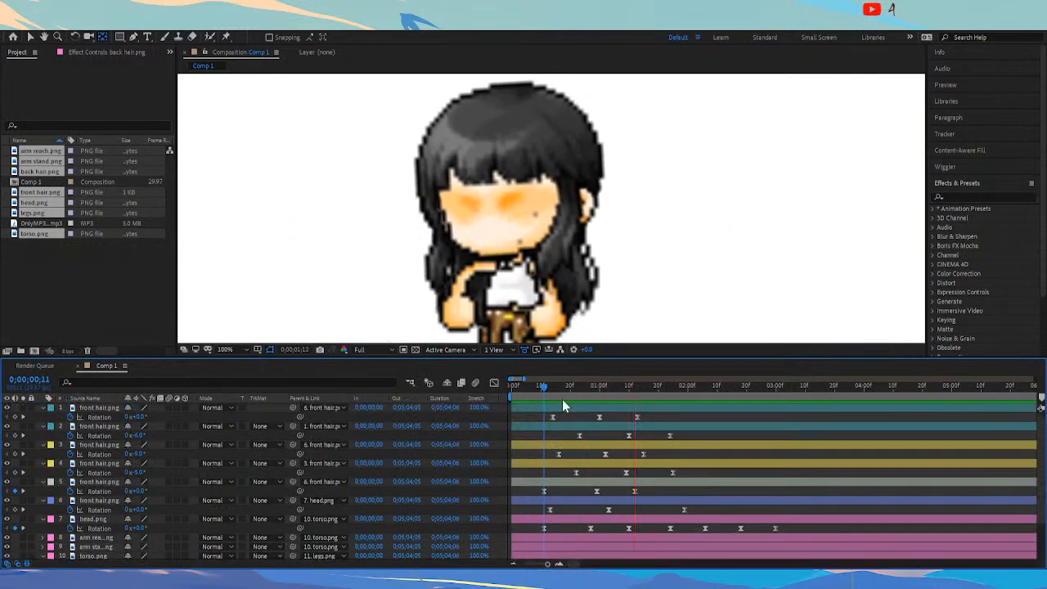
Add a rotation keyframe holding the current angle on the first front hair layer at 0;00;01;24
click(682, 392)
drag(571, 565, 575, 564)
scroll(654, 516, down, 2)
scroll(689, 490, up, 2)
drag(626, 387, 606, 396)
scroll(690, 467, down, 2)
scroll(689, 467, up, 2)
click(13, 418)
Keyframe the first front hair layer's rotation at 7° at 0;00;02;09 and at 2° at 0;00;02;22
drag(624, 388, 653, 398)
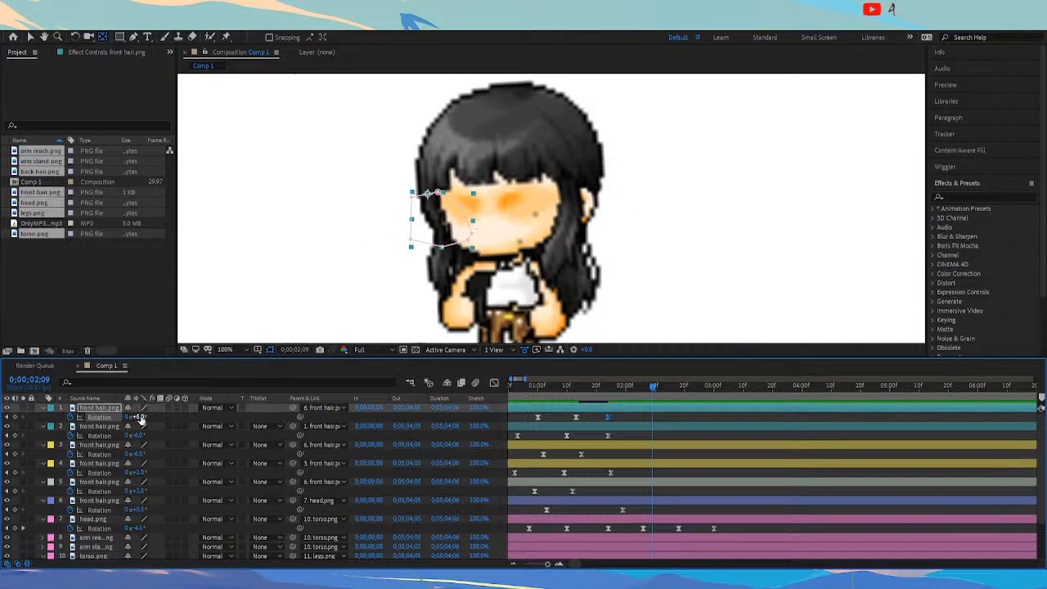
key(Return)
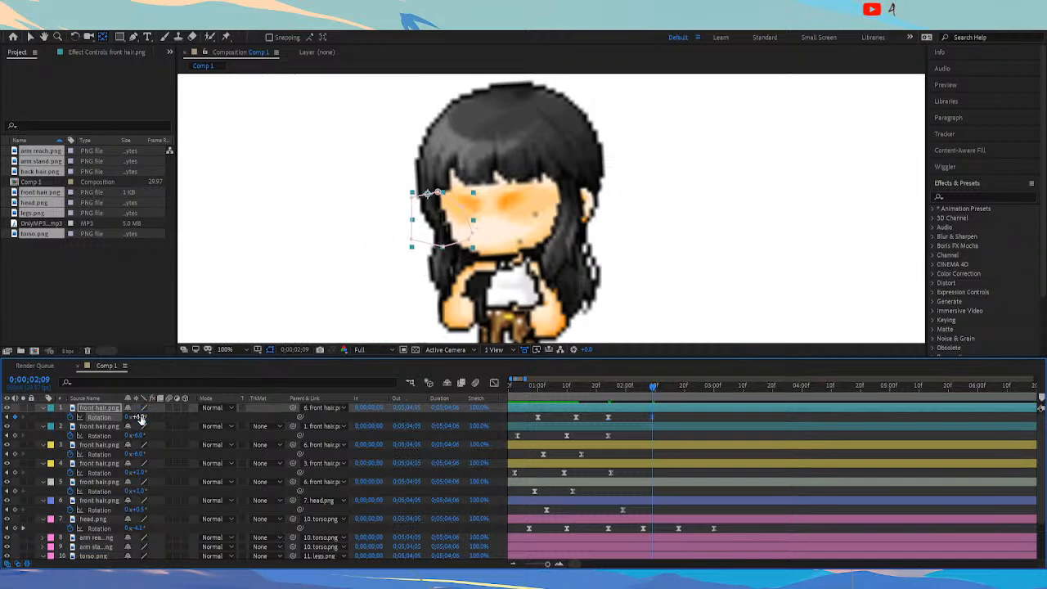
key(Return)
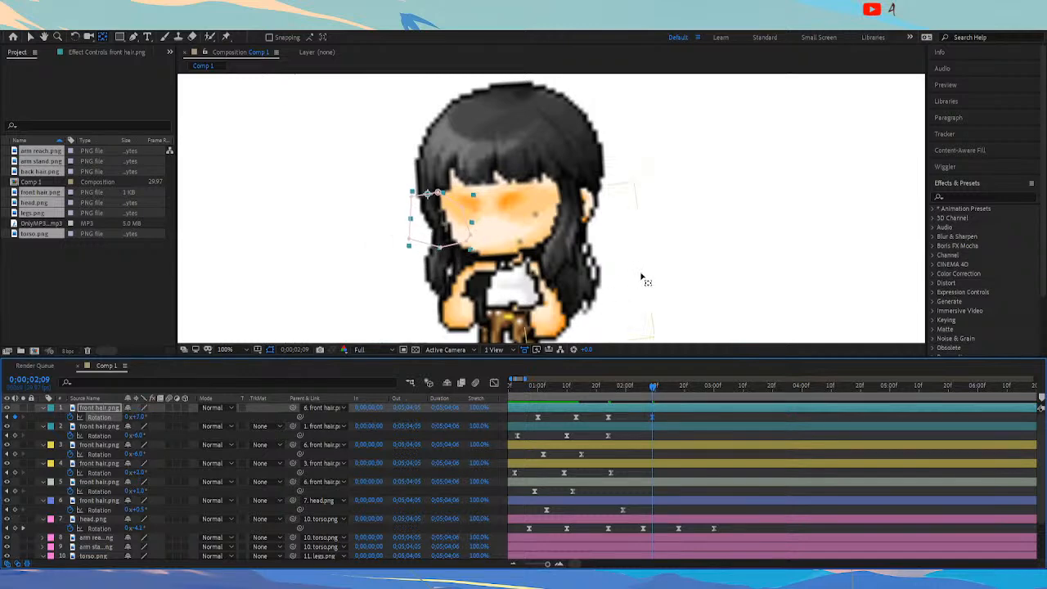
drag(615, 392, 689, 411)
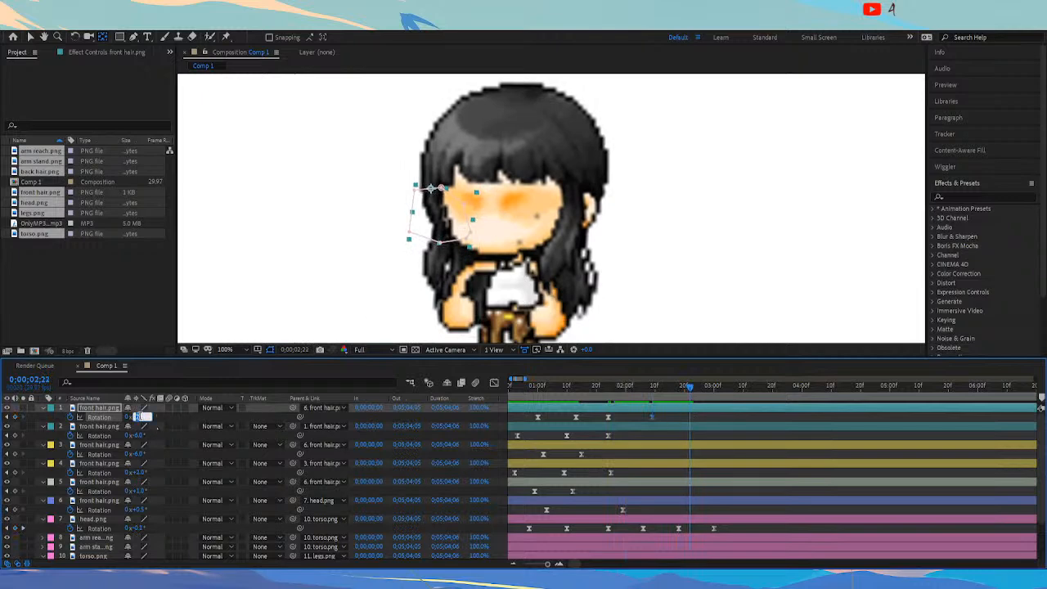
drag(139, 416, 142, 418)
Set the first front hair layer's rotation to 4° at 0;00;03;05
drag(696, 388, 727, 405)
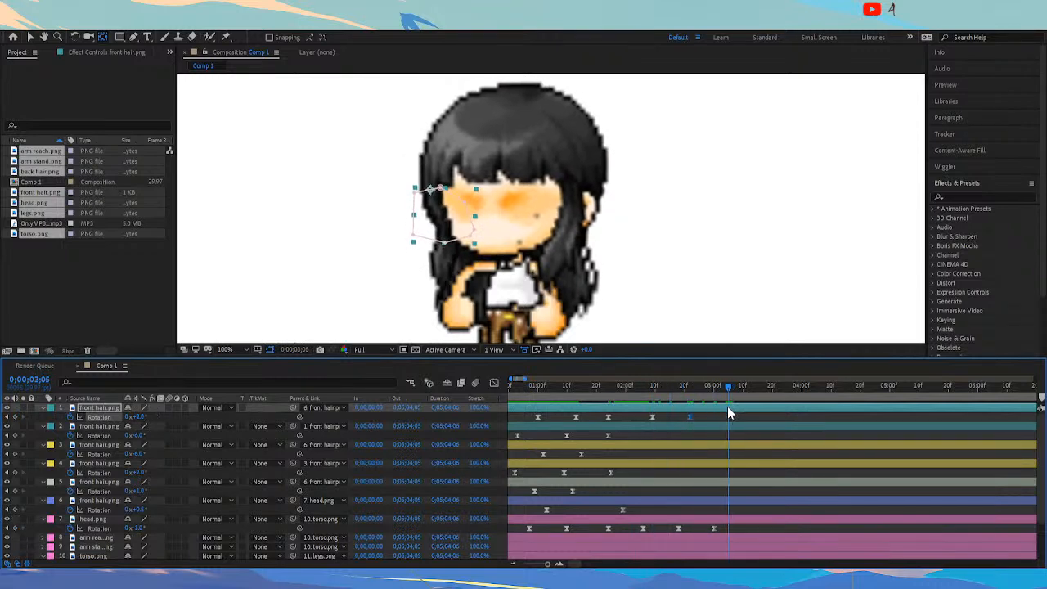
click(137, 417)
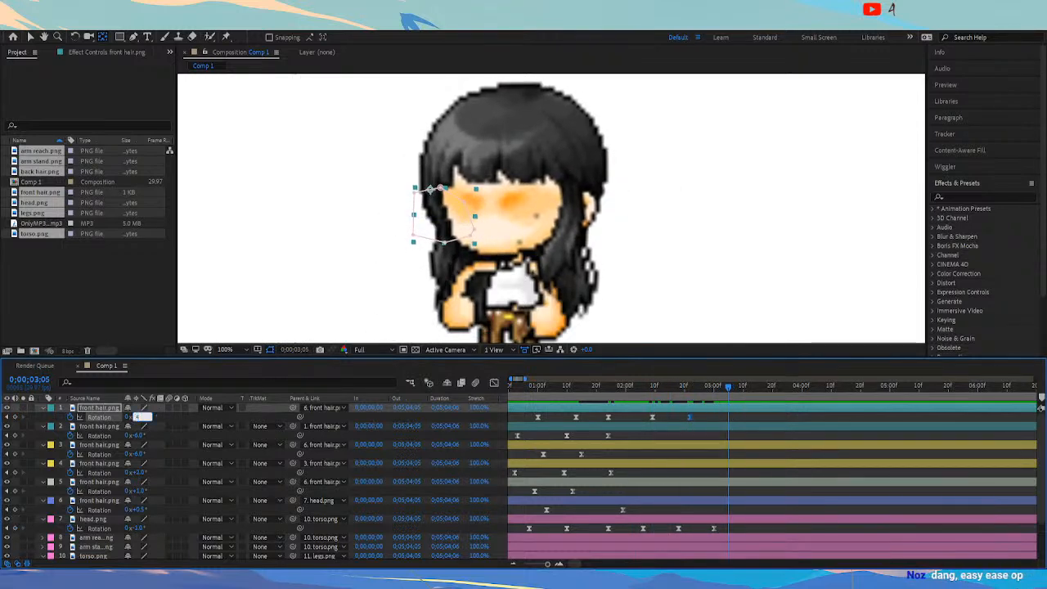
text(4)
key(Return)
Preview the first front hair layer's swing from about two seconds and select its three newest rotation keyframes
click(631, 394)
key(space)
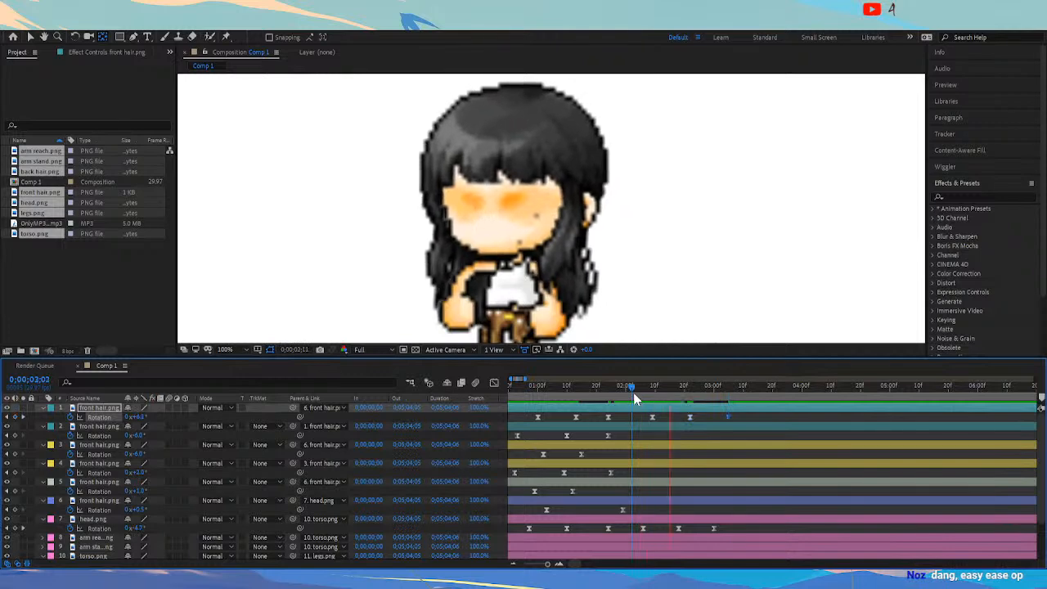
click(652, 392)
drag(740, 415, 606, 397)
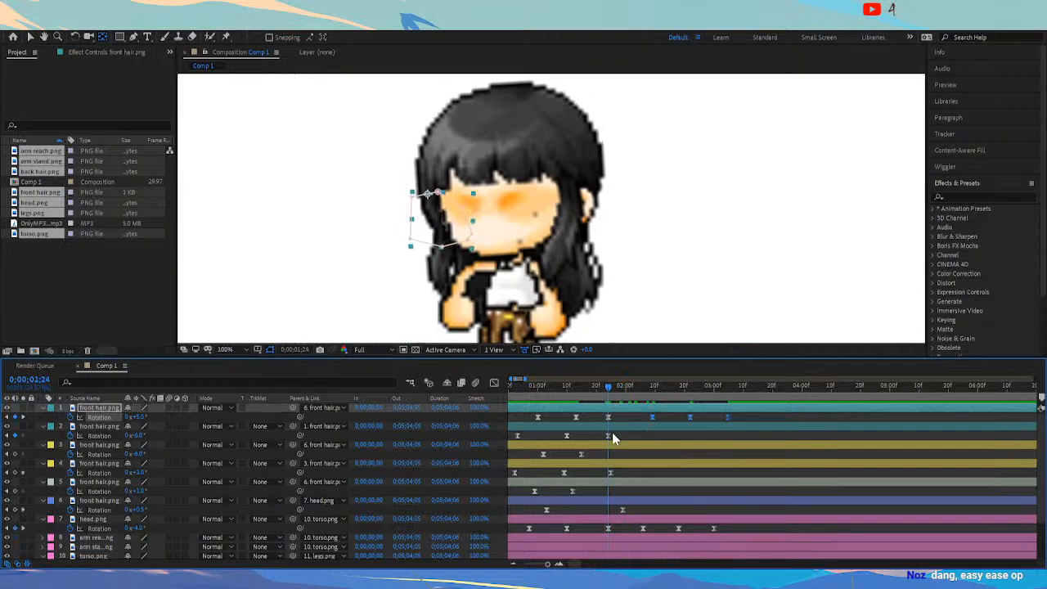
Shift the second front hair layer's third rotation keyframe slightly later and set its rotation to -4° at 0;00;02;12
key(Home)
drag(637, 393, 680, 435)
drag(669, 391, 722, 409)
click(138, 435)
text(-8)
key(Return)
click(138, 435)
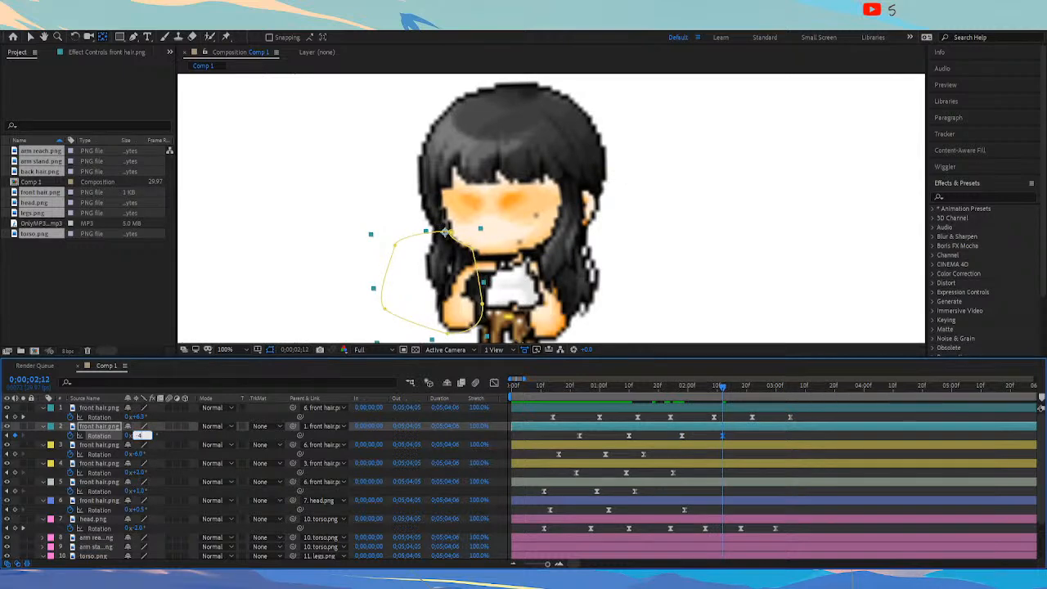
text(-4)
key(Return)
Keyframe the second front hair layer's rotation at -11° at 0;00;02;25 and at -6° at 0;00;03;10
drag(684, 389, 761, 396)
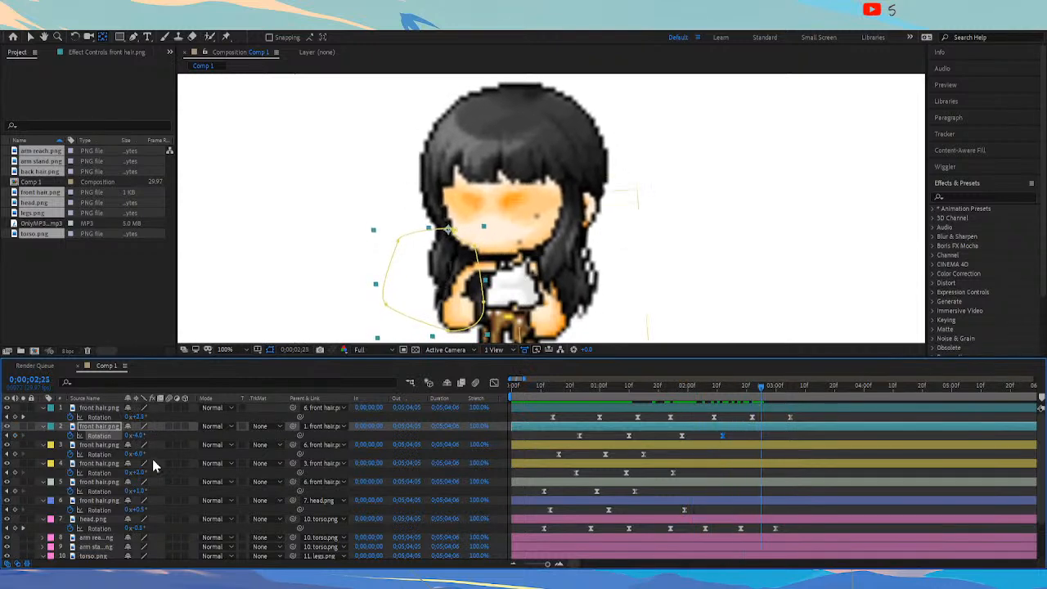
drag(138, 435, 138, 437)
drag(744, 388, 805, 407)
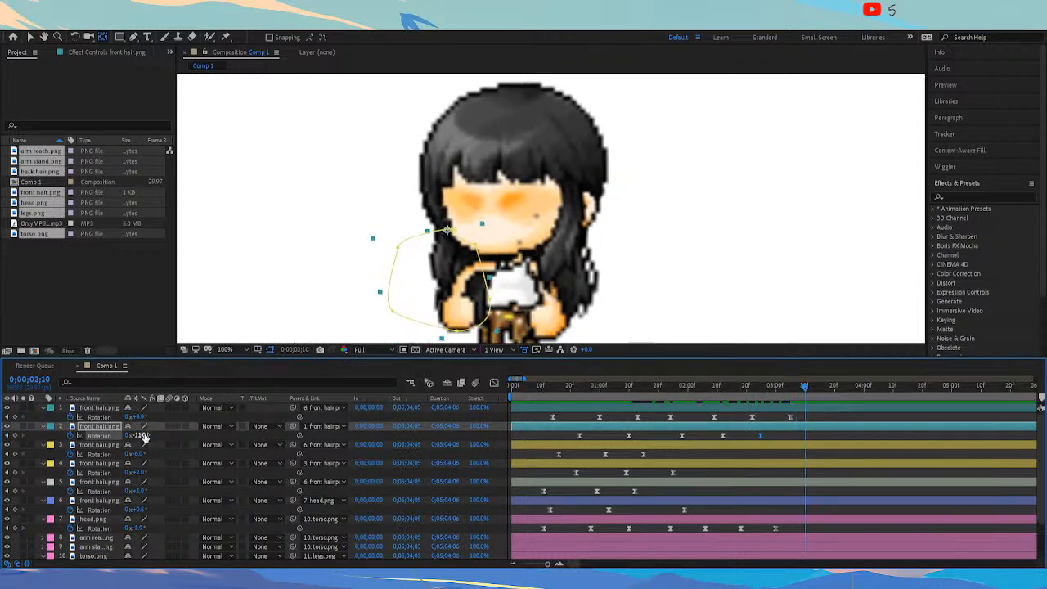
text(-6)
key(Return)
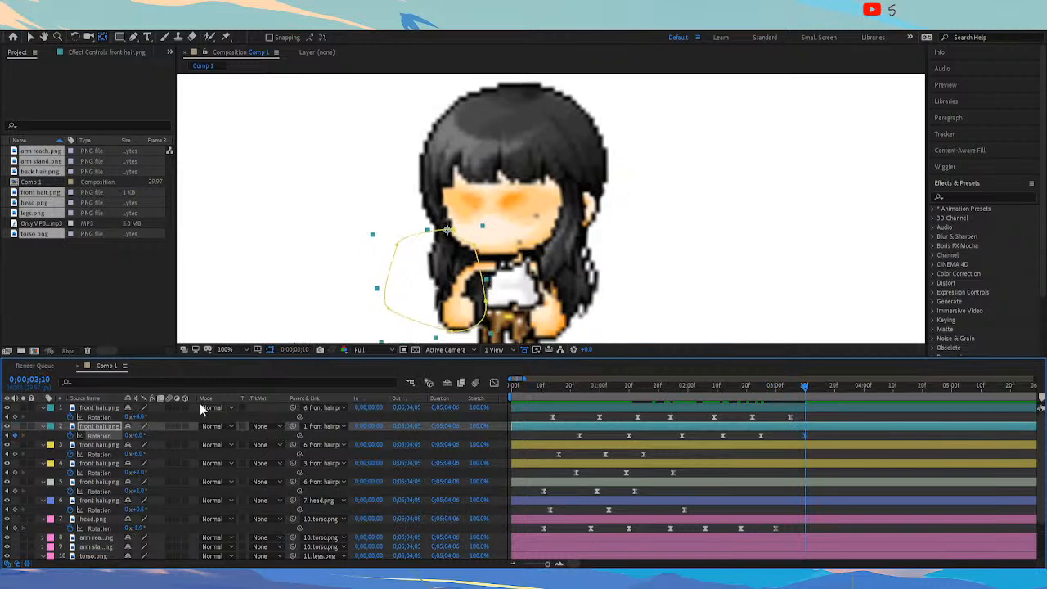
Preview the second front hair layer's swing from just before two seconds
drag(755, 390, 839, 404)
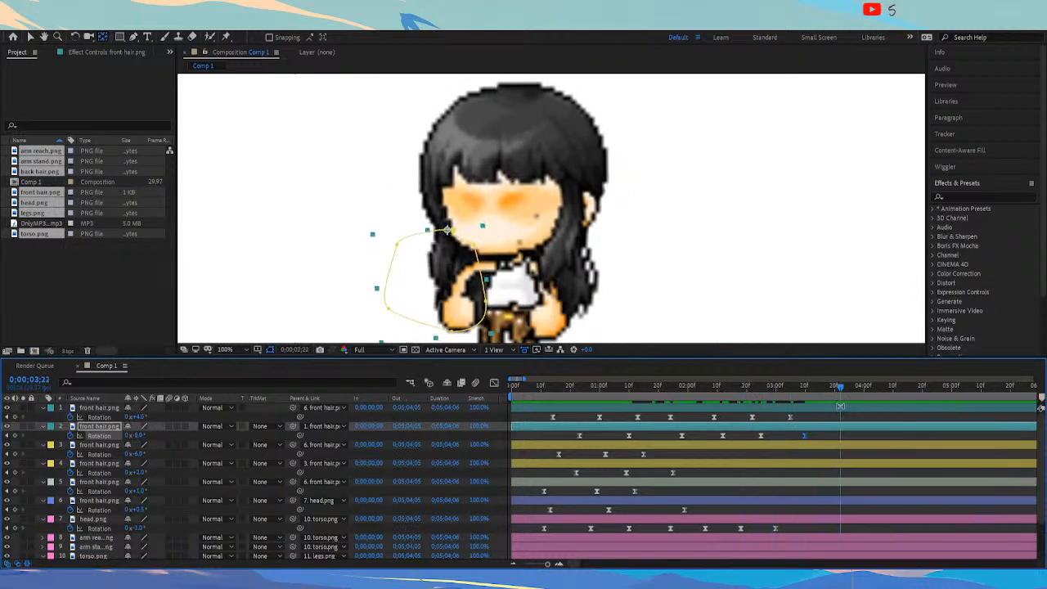
click(661, 385)
key(space)
click(675, 391)
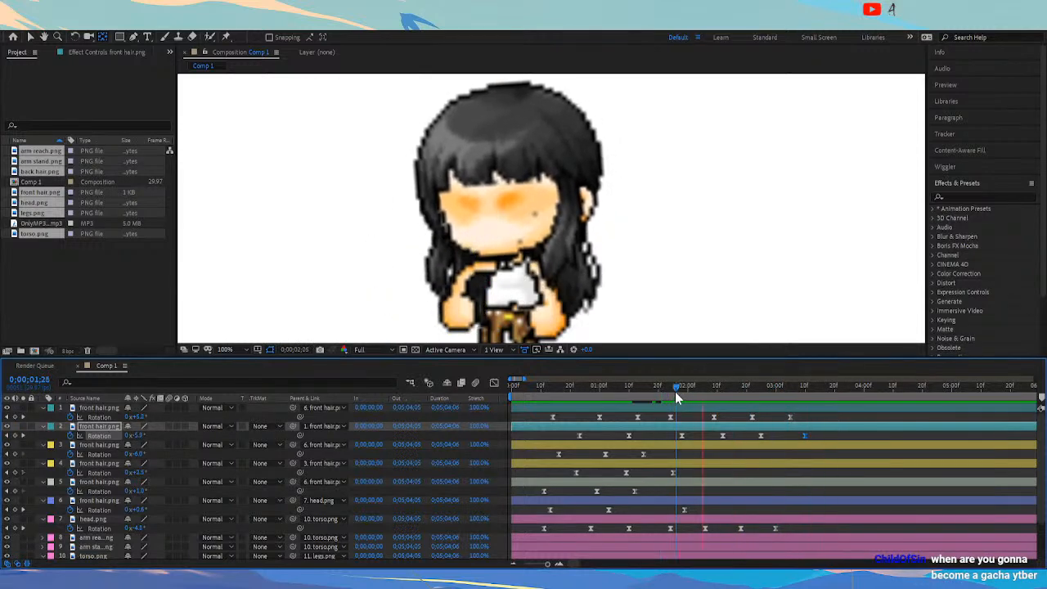
key(space)
Shift the second front hair layer's last four rotation keyframes a few frames later and the first layer's fourth keyframe to 0;00;01;27
drag(712, 433, 816, 436)
click(786, 436)
click(664, 392)
key(space)
click(666, 391)
drag(667, 391, 691, 435)
click(681, 436)
Play back the animation from several points to check the retimed hair movement
click(667, 394)
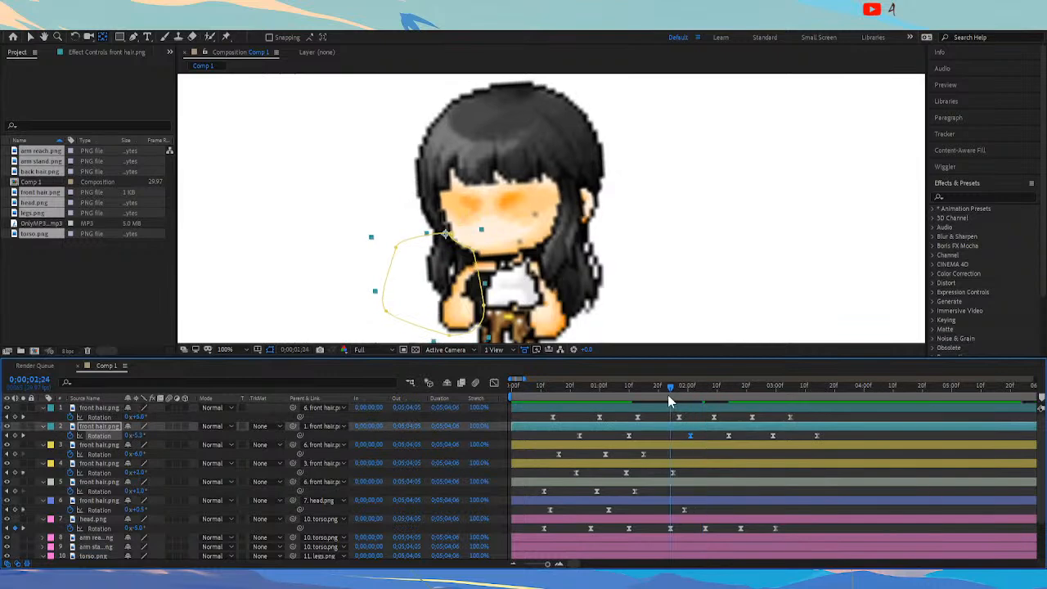
key(space)
click(629, 394)
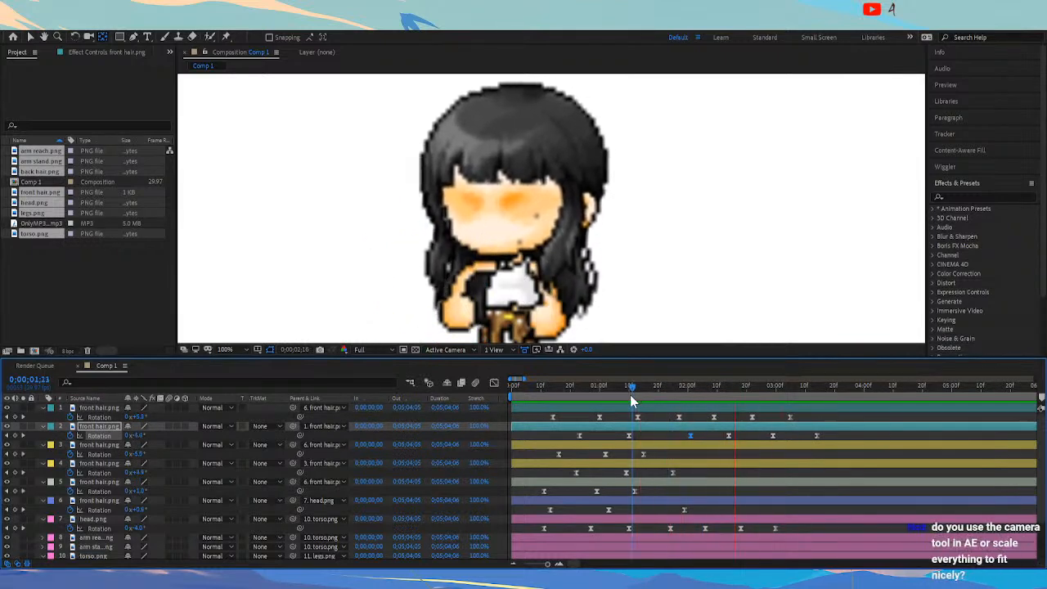
click(537, 395)
key(space)
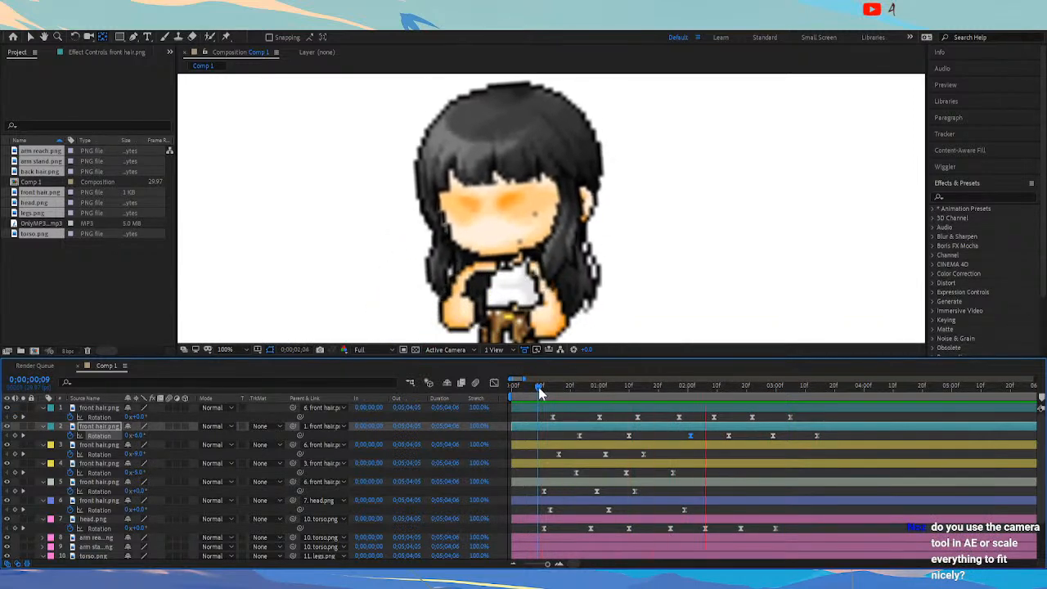
click(534, 390)
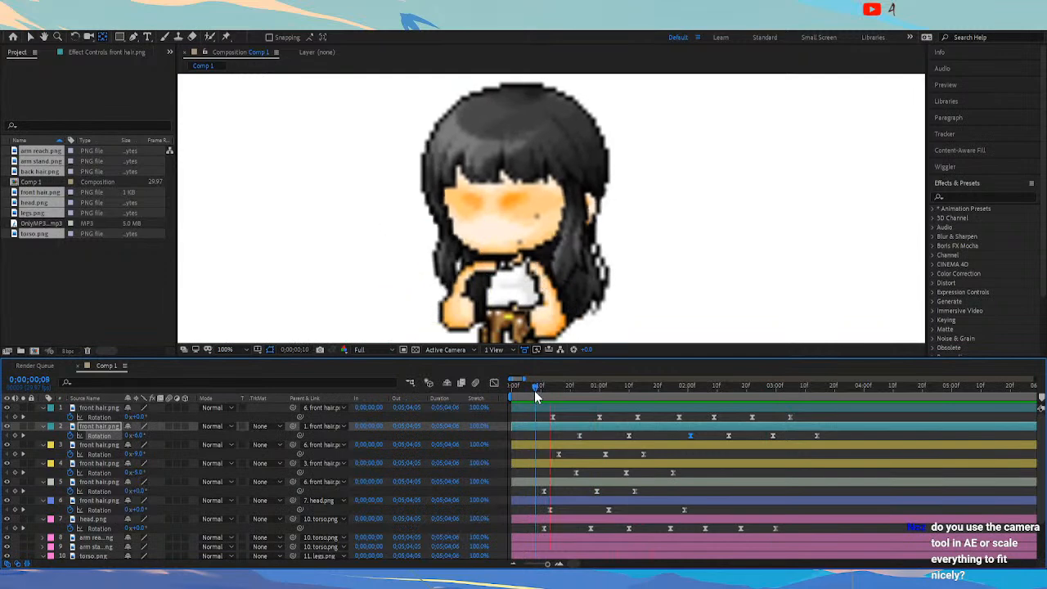
key(space)
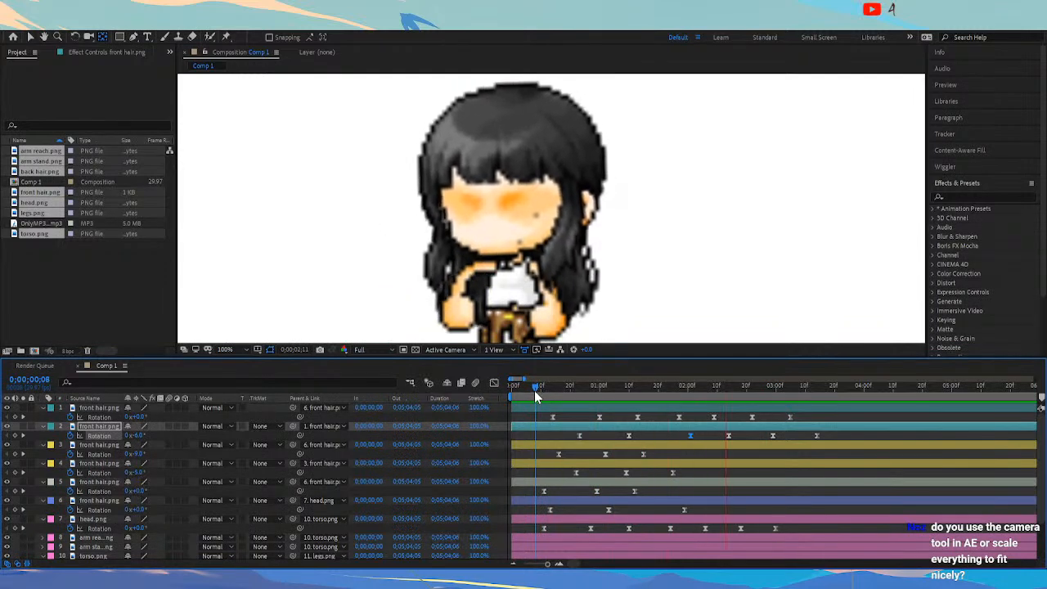
key(space)
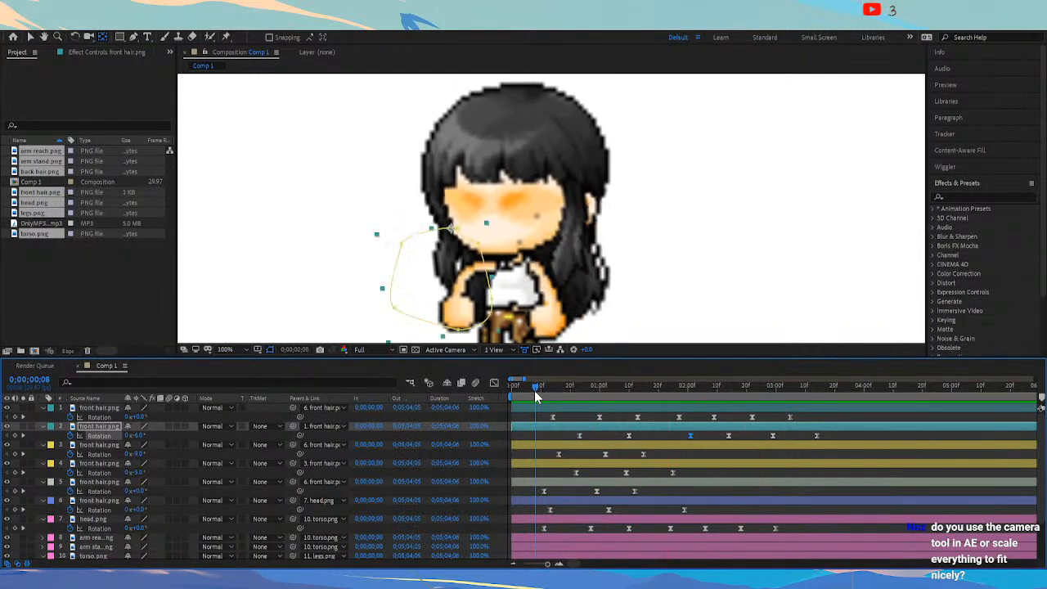
Add a rotation keyframe holding the current angle on the third front hair layer at 0;00;01;27
mouse_move(674, 393)
mouse_down()
mouse_move(791, 392)
mouse_move(626, 399)
mouse_move(691, 397)
mouse_move(680, 405)
mouse_up()
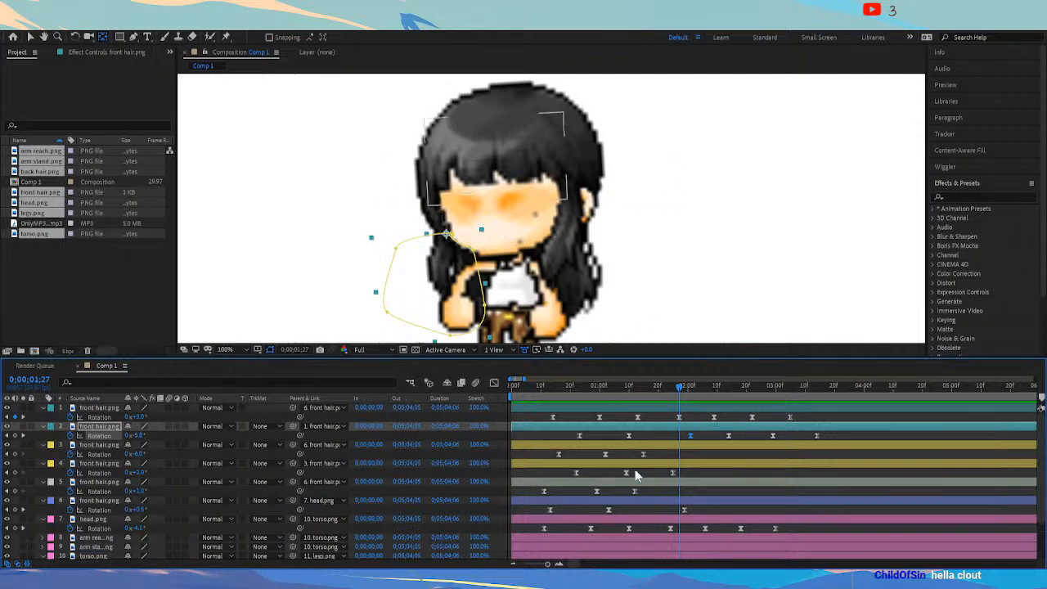
click(680, 444)
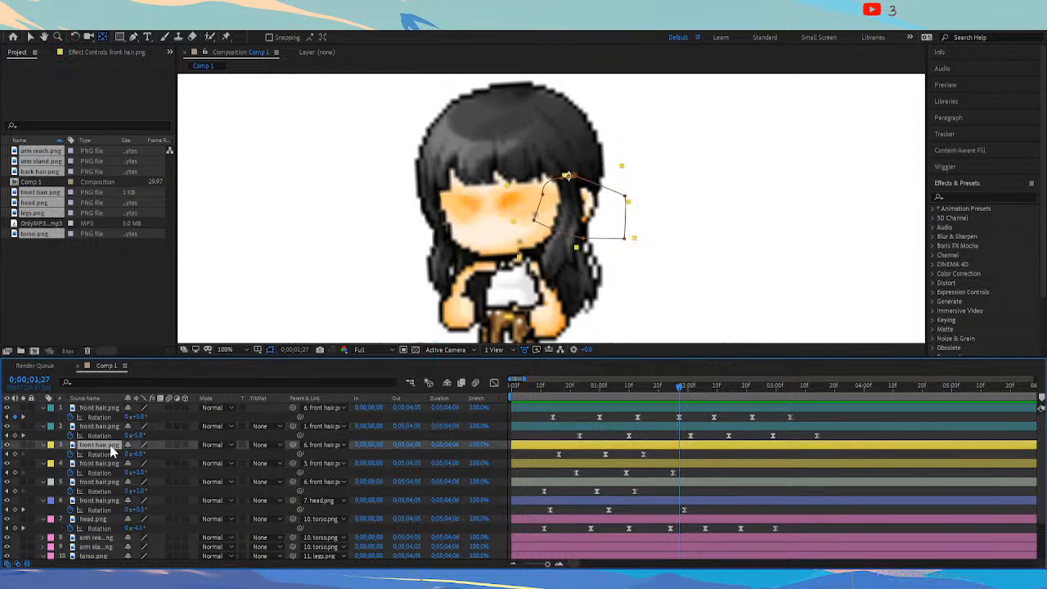
click(14, 454)
Set the third front hair layer's rotation to -4° at 0;00;02;11
drag(678, 391, 719, 391)
click(139, 454)
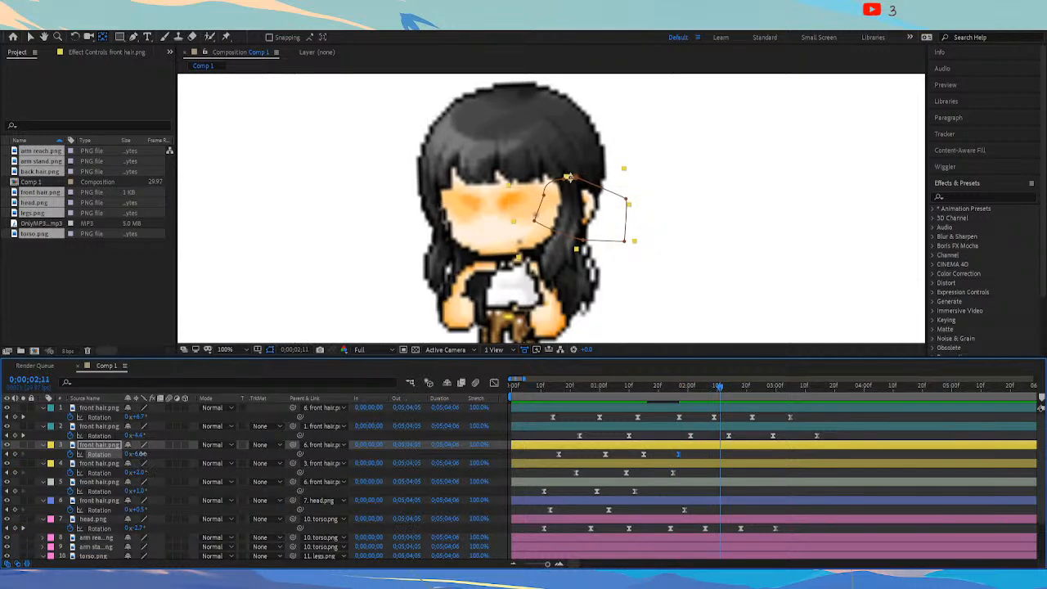
text(-4)
key(Return)
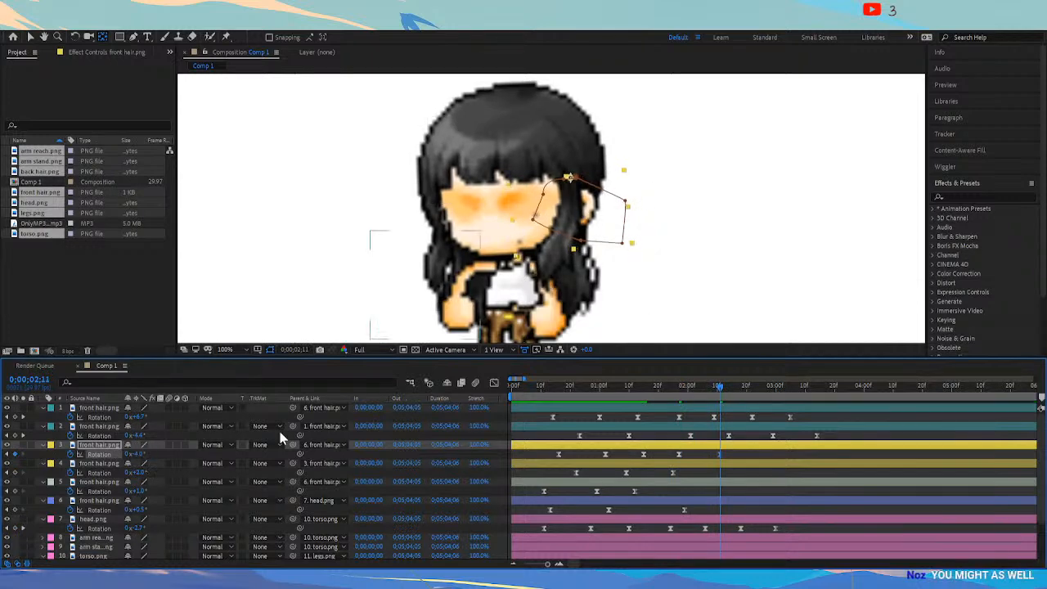
Keyframe the third front hair layer's rotation at -11° at 0;00;02;25 and at -9° at 0;00;03;07
drag(736, 389, 759, 388)
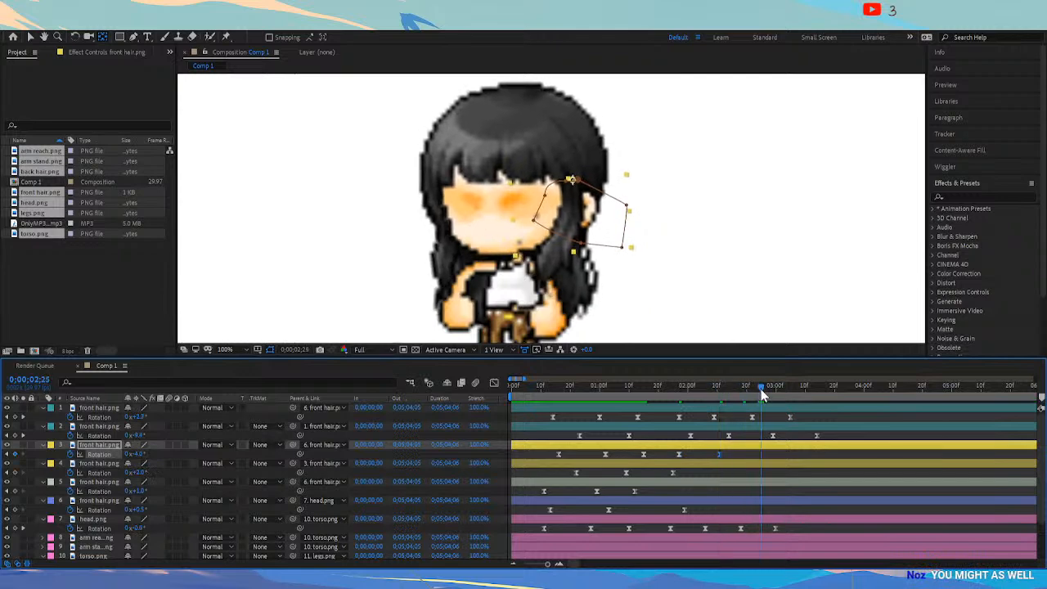
drag(139, 453, 160, 453)
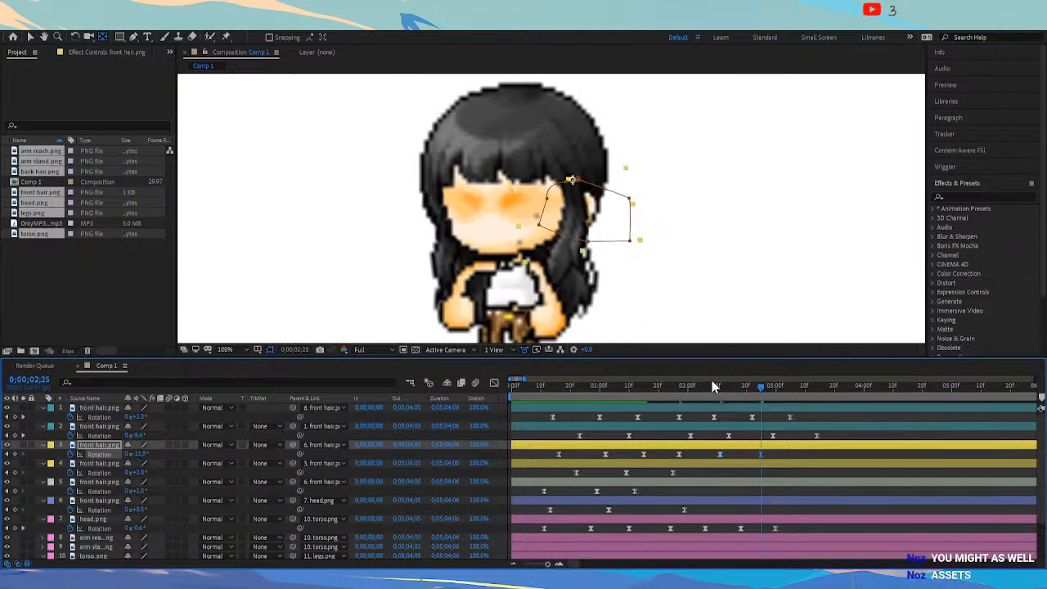
click(795, 385)
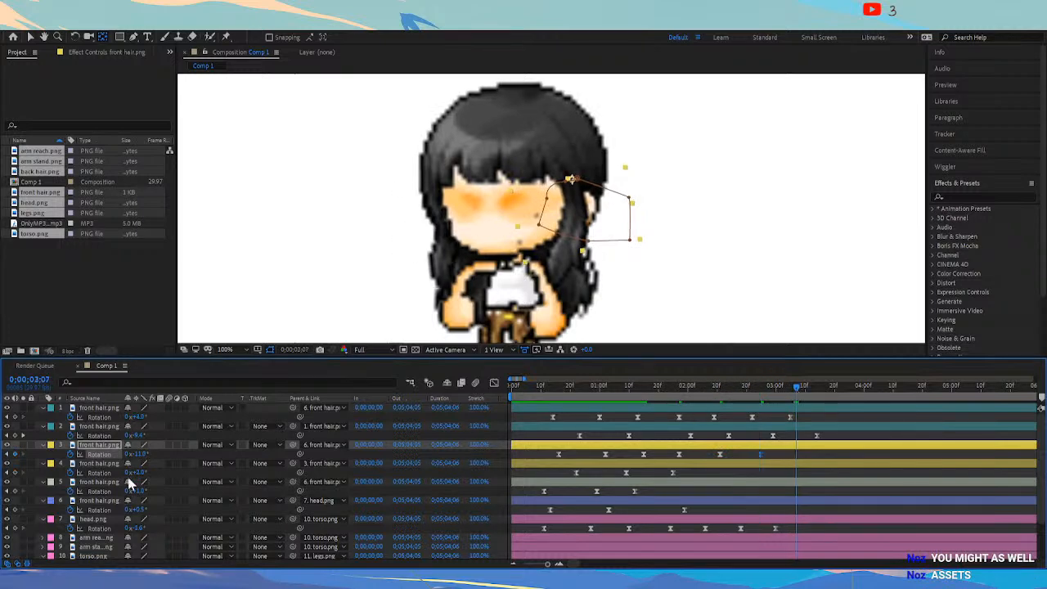
click(139, 454)
key(Return)
drag(140, 454, 141, 458)
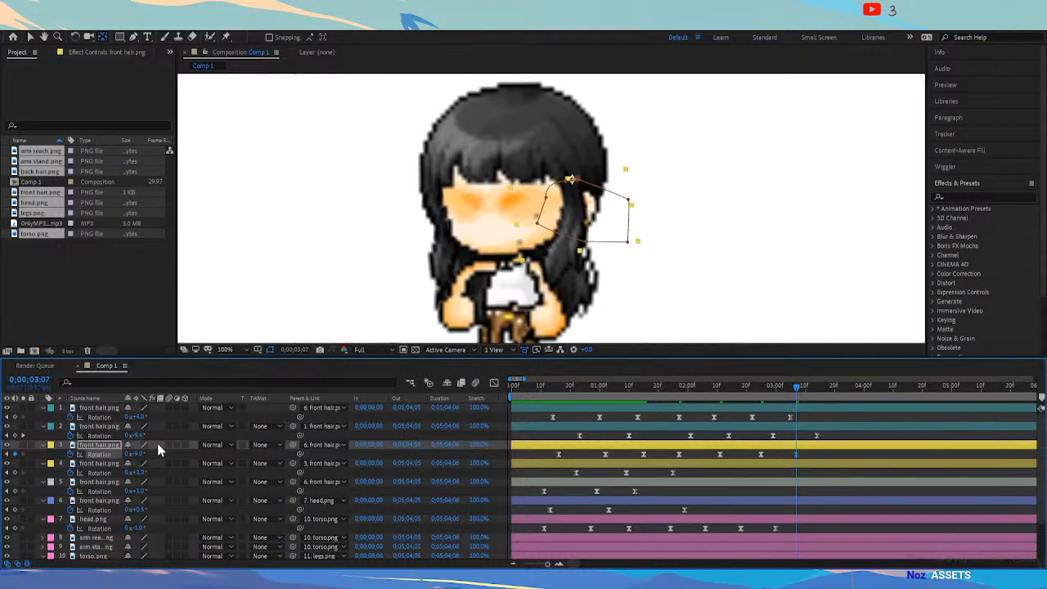
Preview the third front hair layer's swing and select its four newest rotation keyframes
click(661, 384)
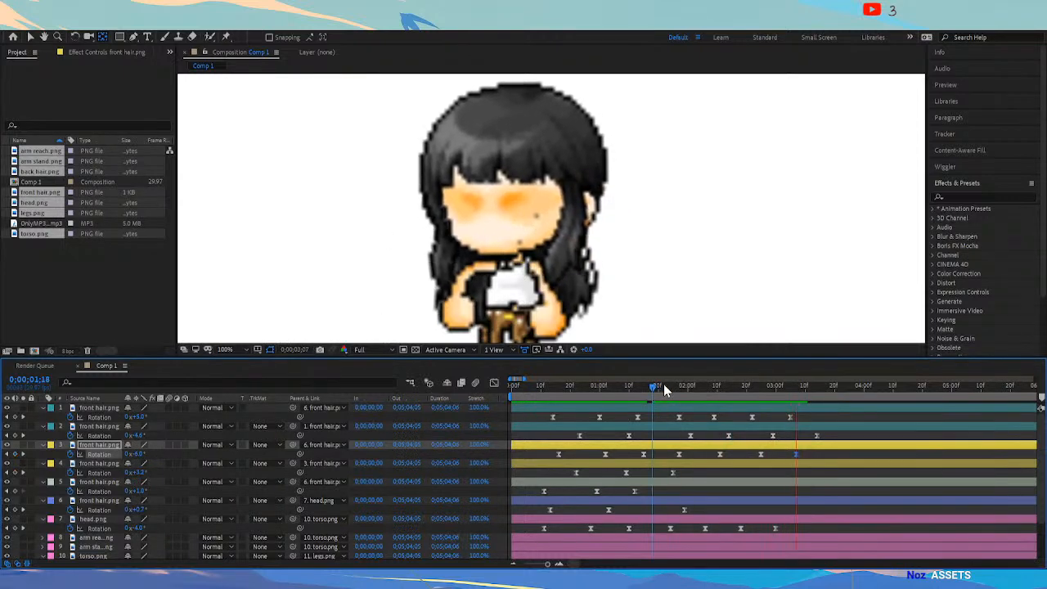
click(663, 383)
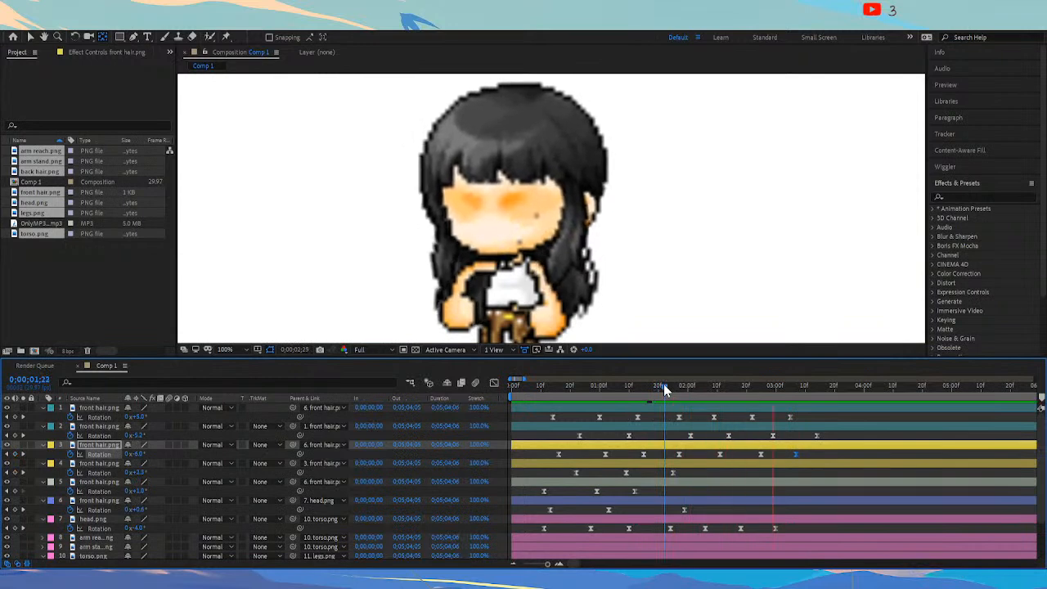
drag(810, 451, 660, 458)
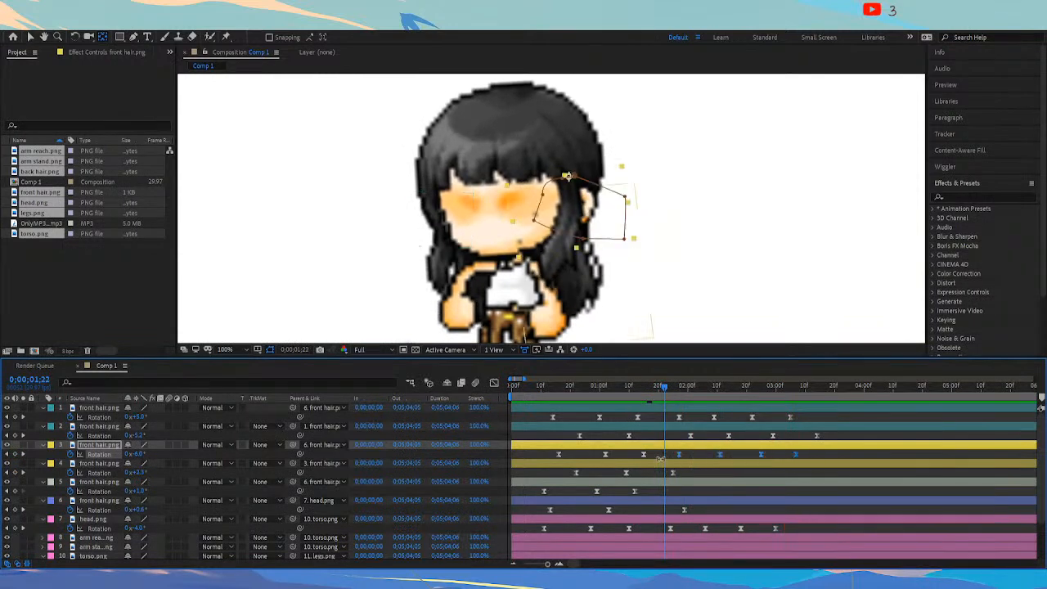
key(space)
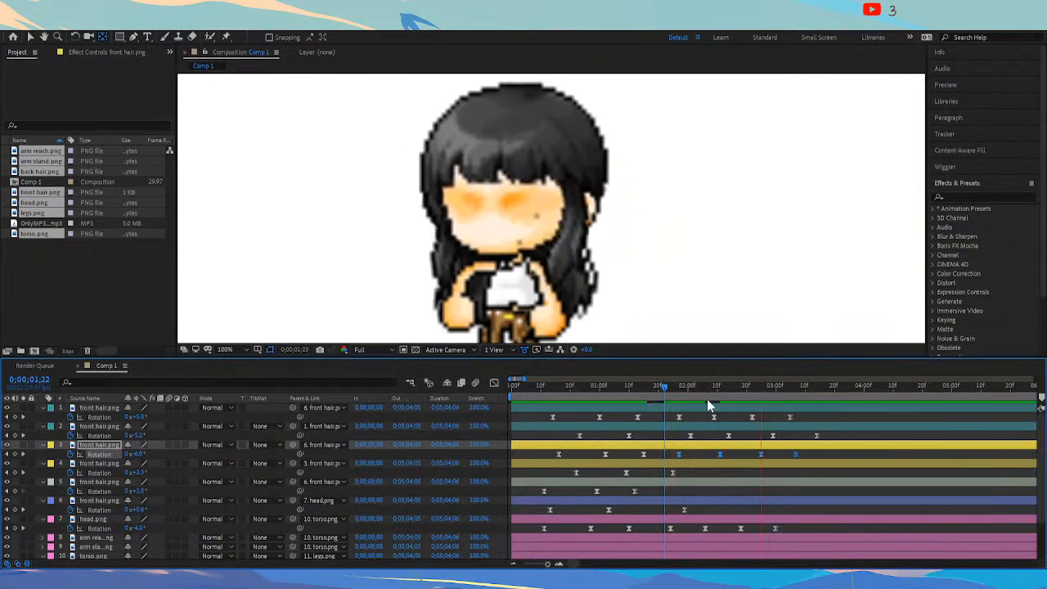
Move the fourth front hair layer's third rotation keyframe to 0;00;01;27 and review the motion around it
click(678, 387)
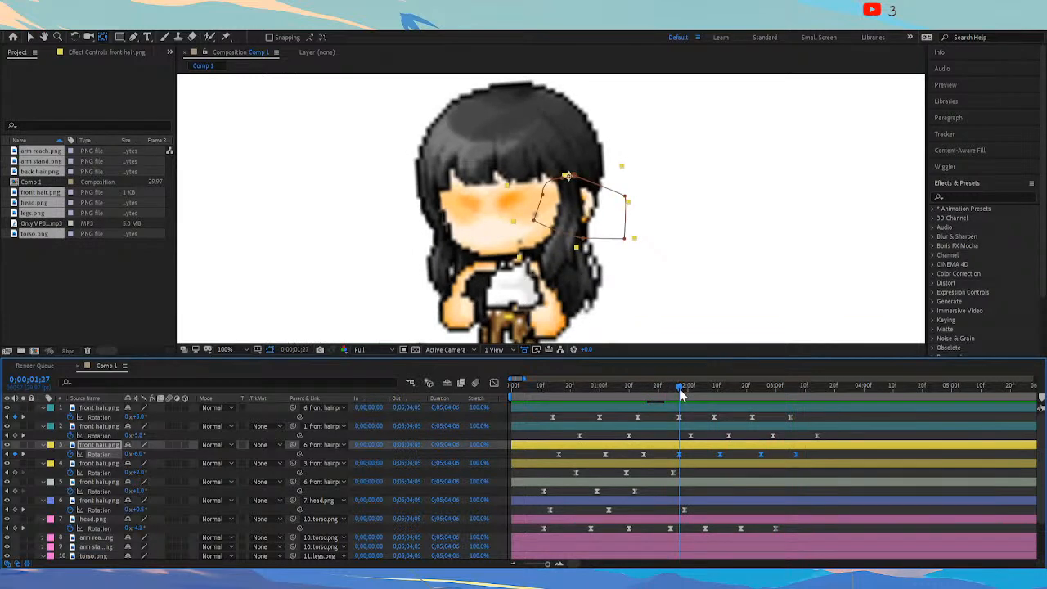
drag(672, 473, 677, 473)
click(641, 387)
Set the fourth front hair layer's rotation to 4° at 0;00;02;14
drag(641, 387, 730, 402)
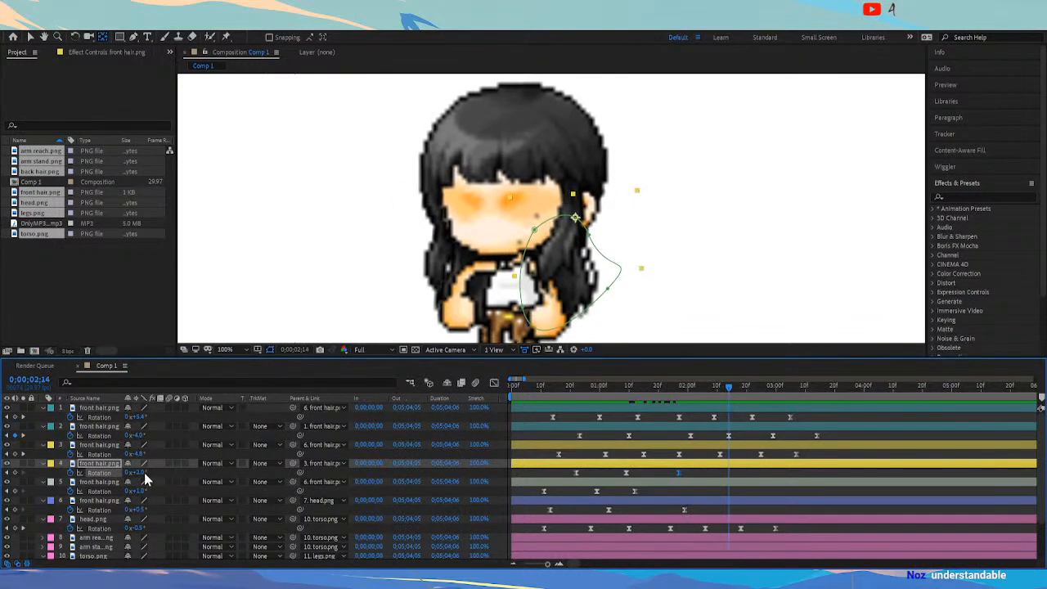
key(Return)
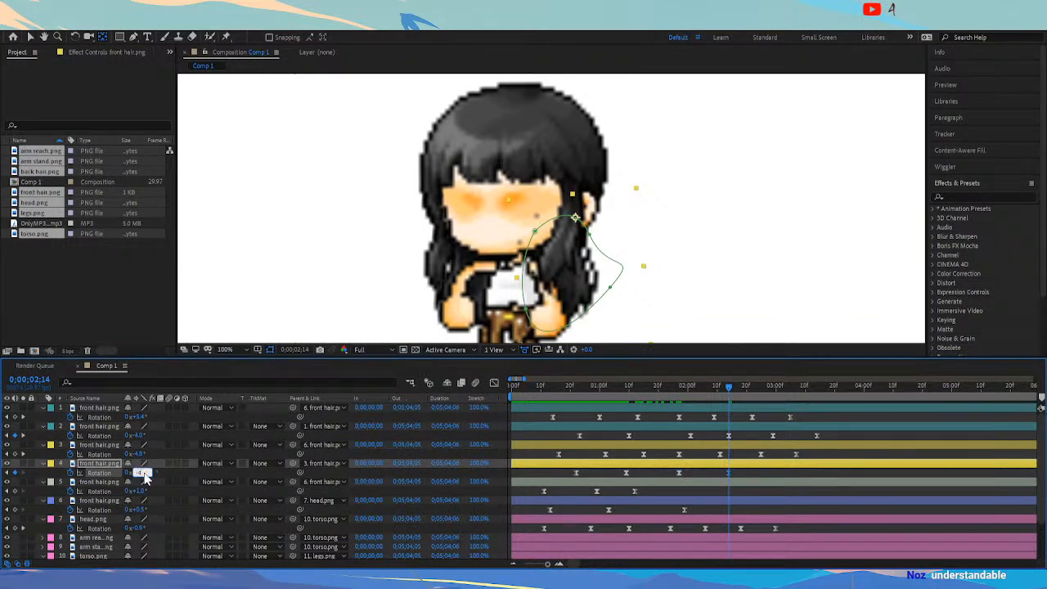
key(Return)
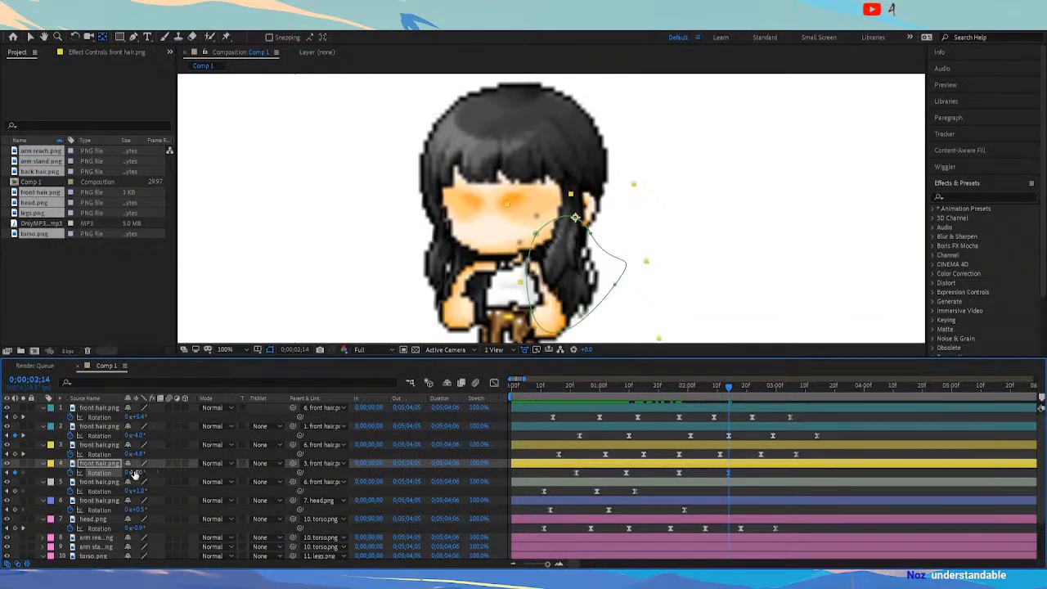
drag(139, 473, 135, 474)
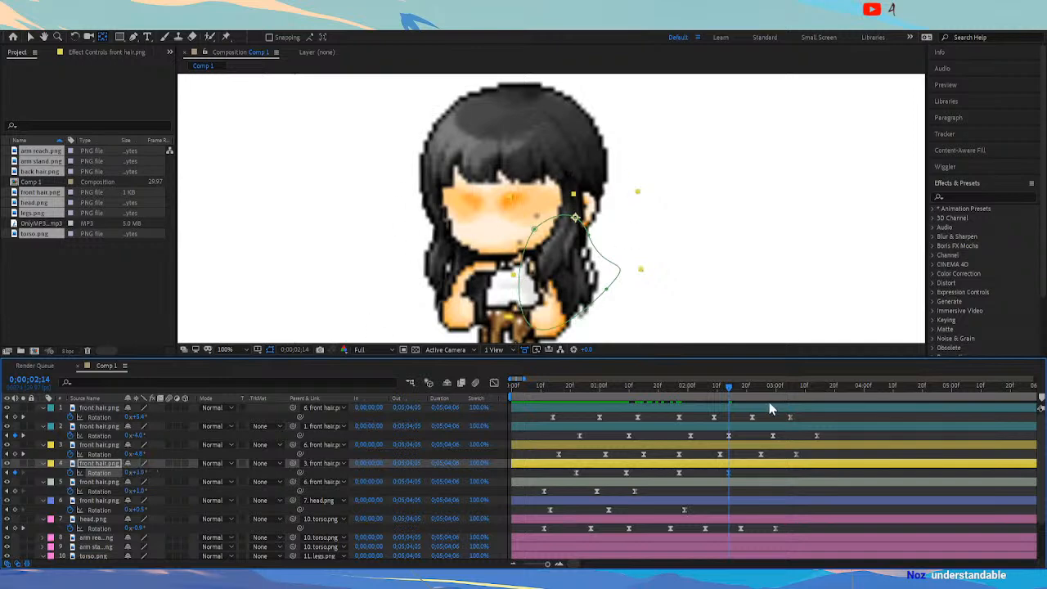
drag(683, 395, 728, 399)
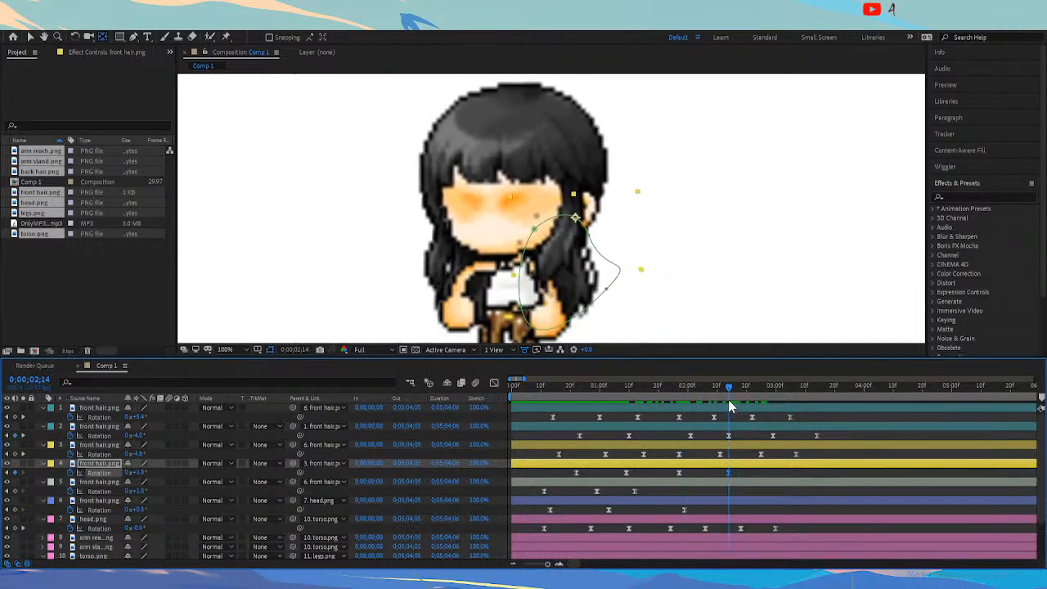
click(139, 473)
text(4)
key(Return)
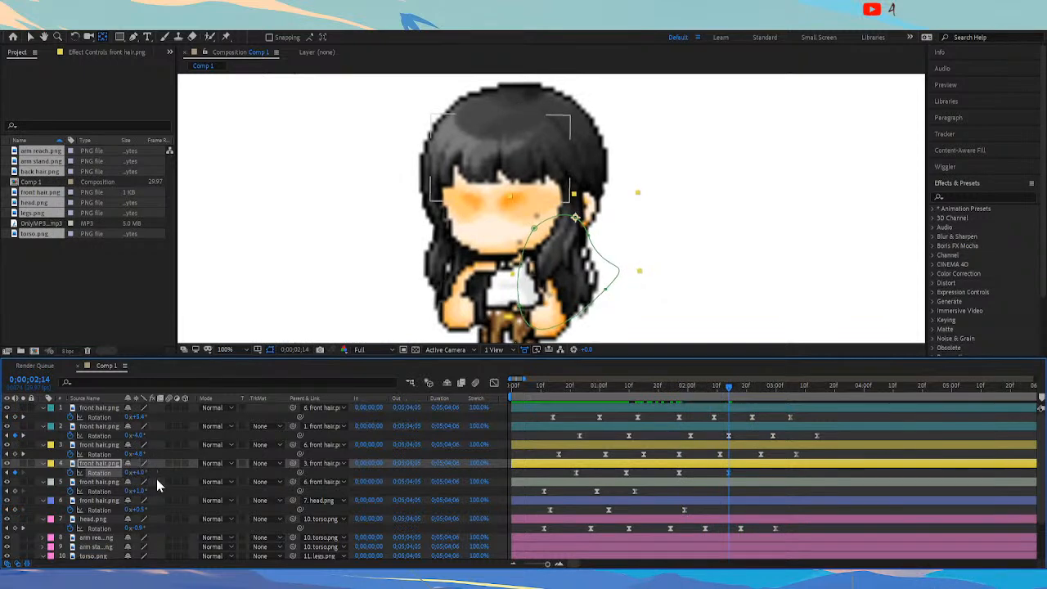
Keyframe the fourth front hair layer's rotation at -5° at 0;00;03;01 and at -2° at 0;00;03;14
drag(728, 388, 779, 394)
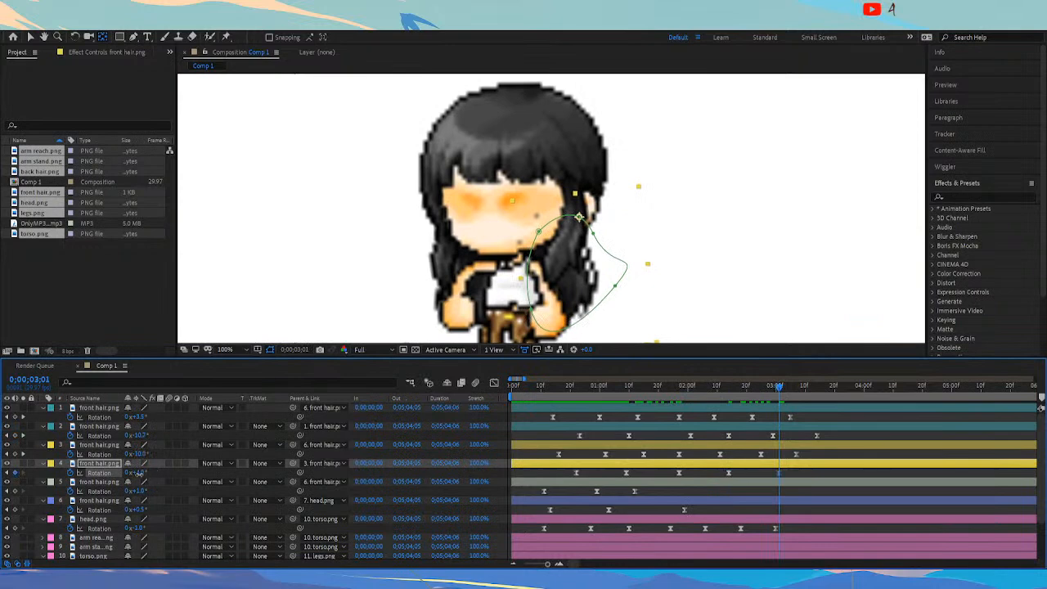
drag(141, 472, 137, 474)
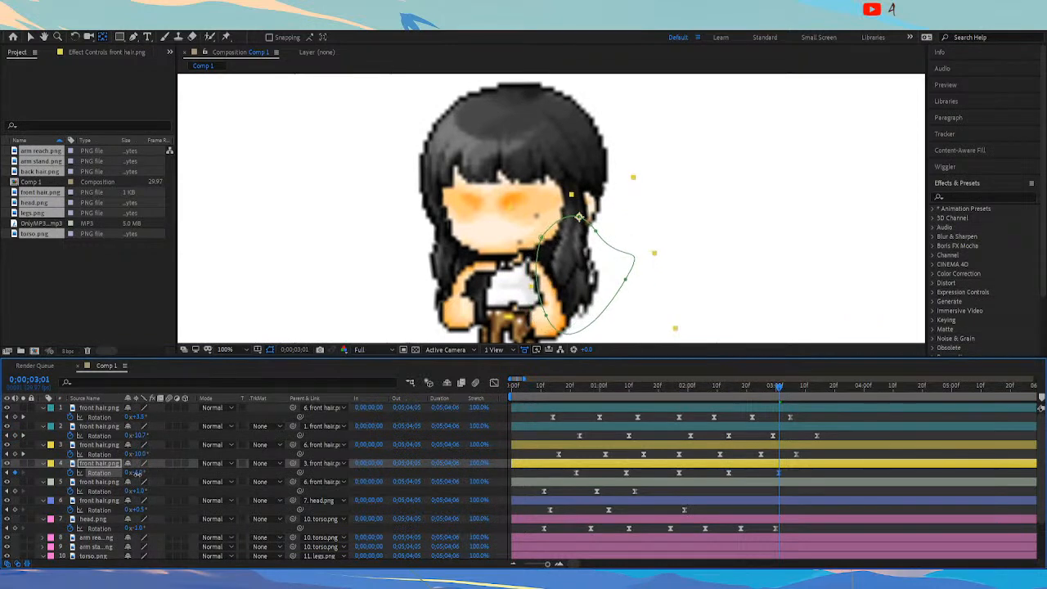
click(818, 391)
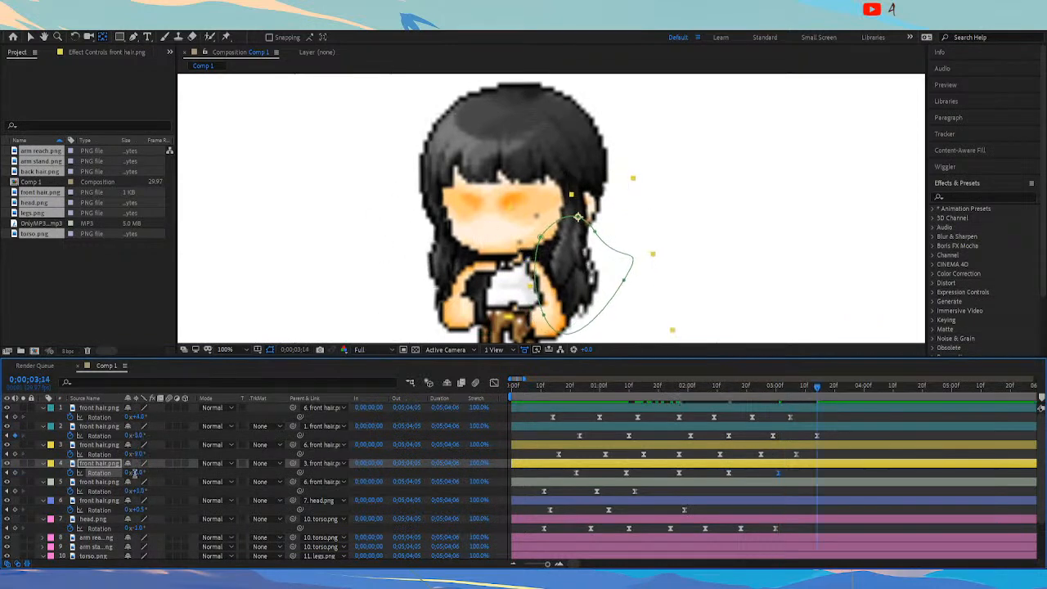
text(5)
key(Return)
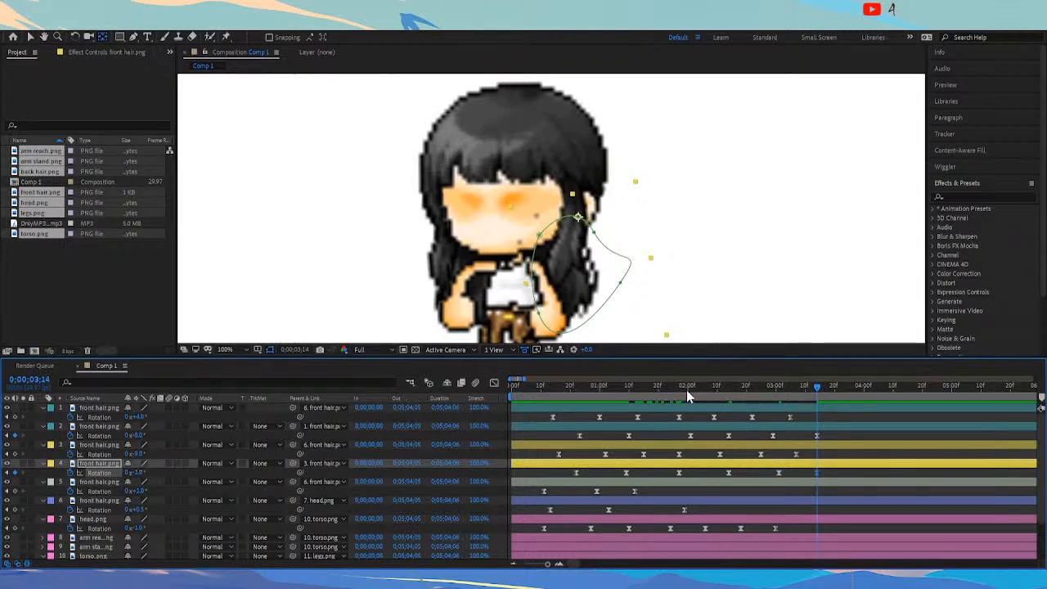
Preview the front hair sway and select all rotation keyframes of the first four front hair layers
click(687, 392)
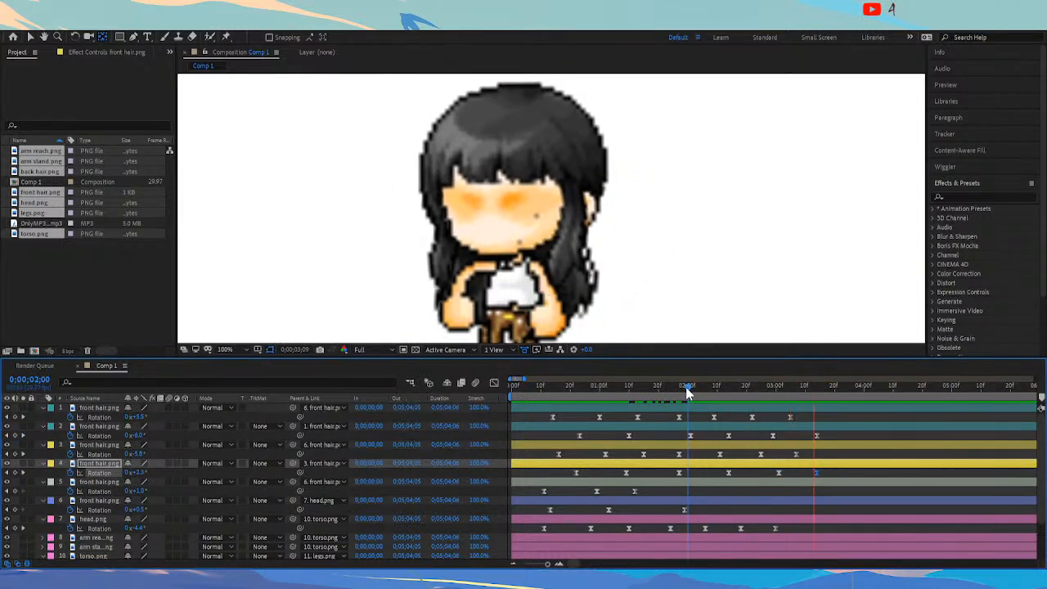
click(638, 386)
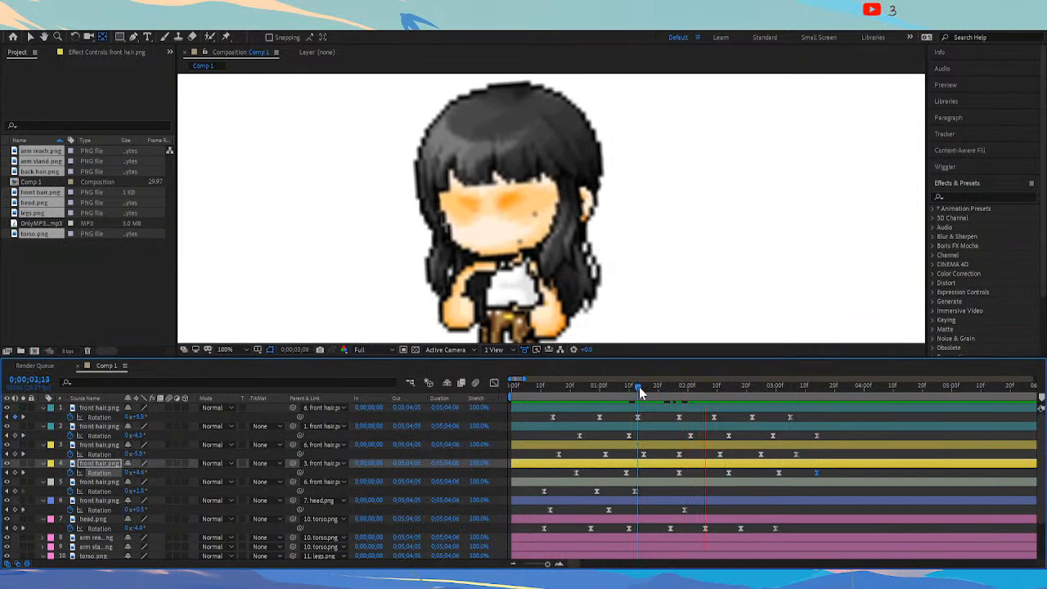
key(space)
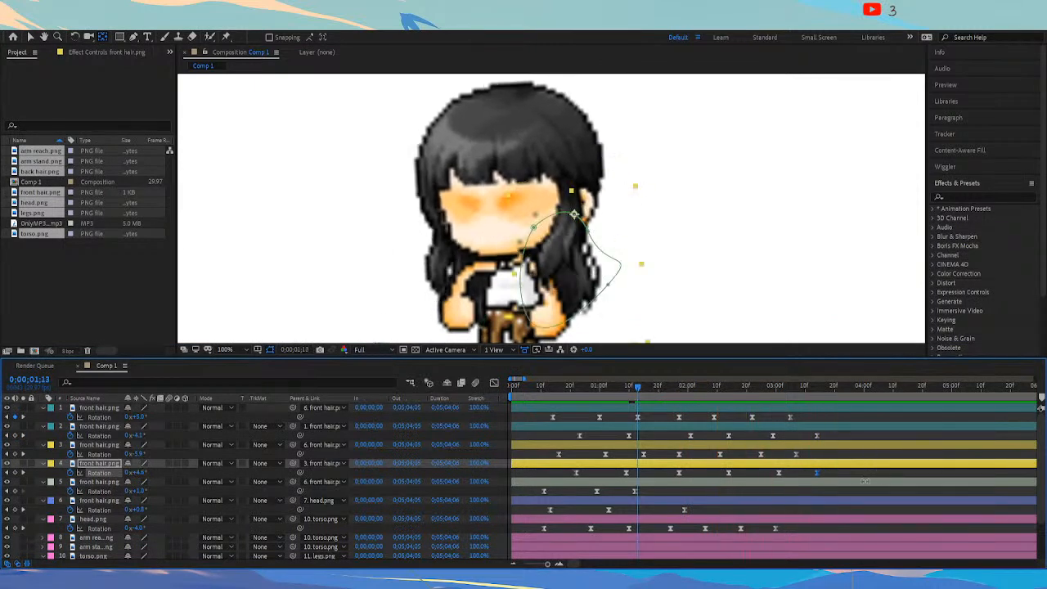
click(549, 474)
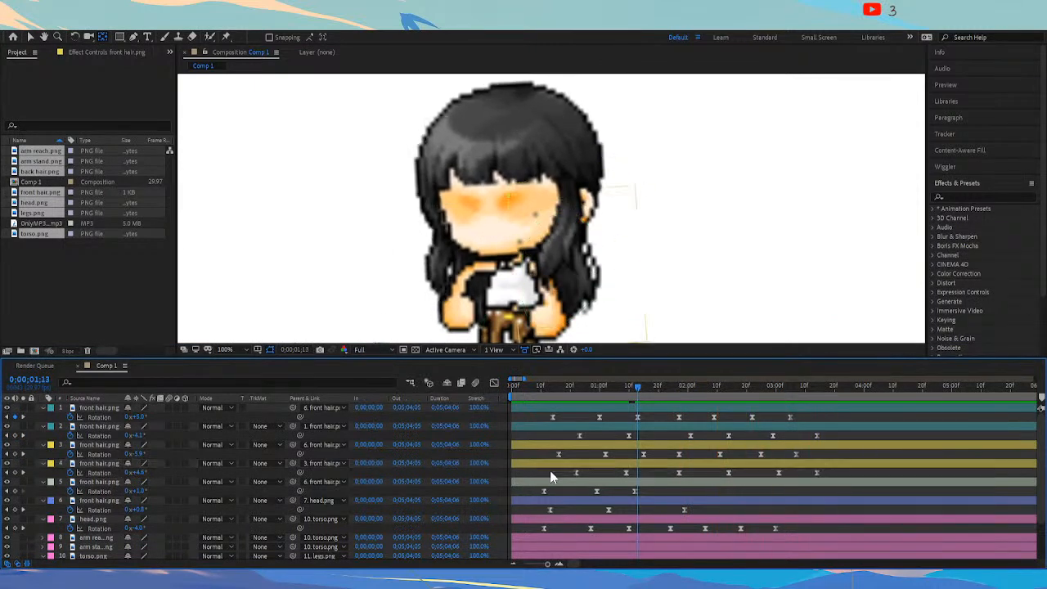
drag(857, 413, 498, 476)
key(space)
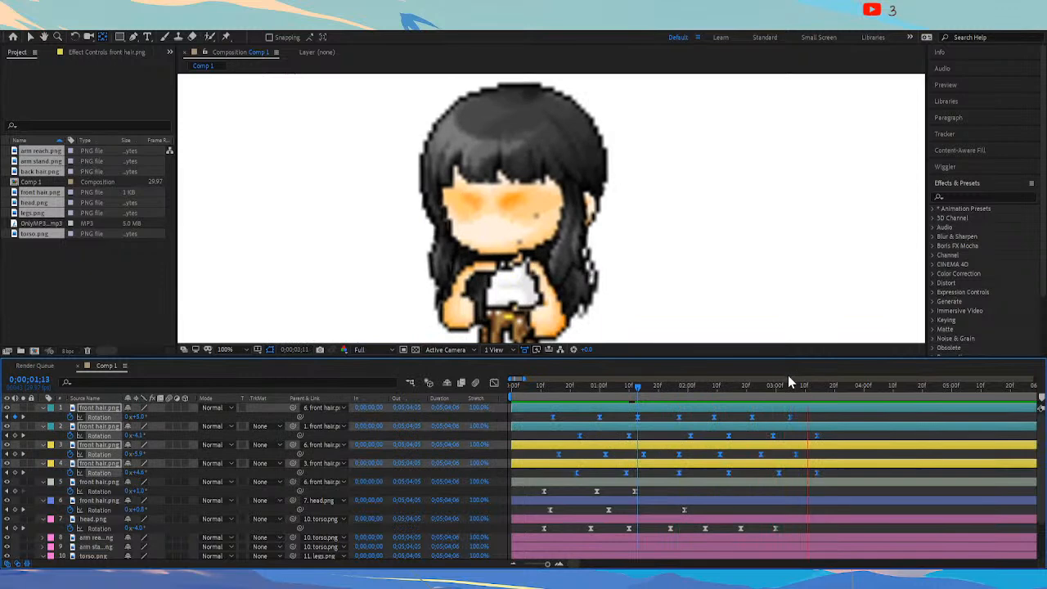
Move the back hair layer's last two rotation keyframes earlier, to 0;00;01;17 and 0;00;02;01, and preview the timing
drag(664, 386, 673, 424)
scroll(695, 399, down, 3)
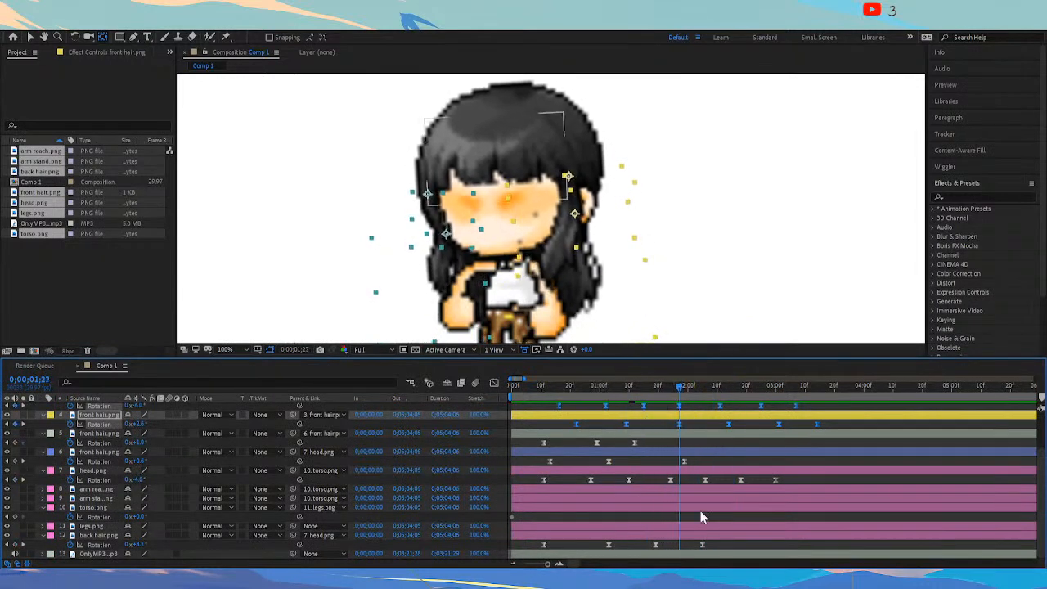
drag(702, 545, 689, 545)
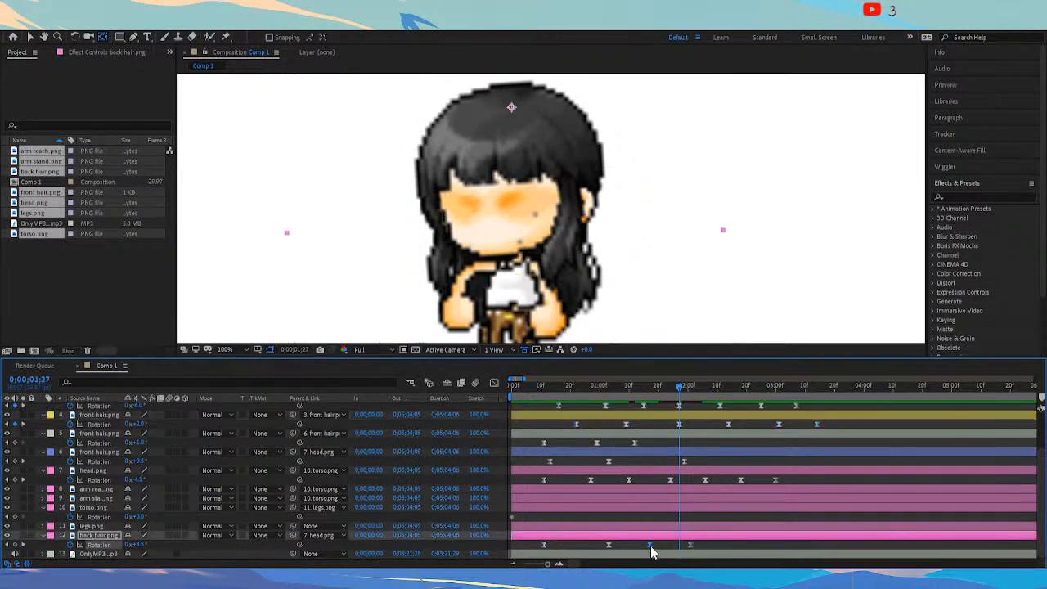
click(607, 386)
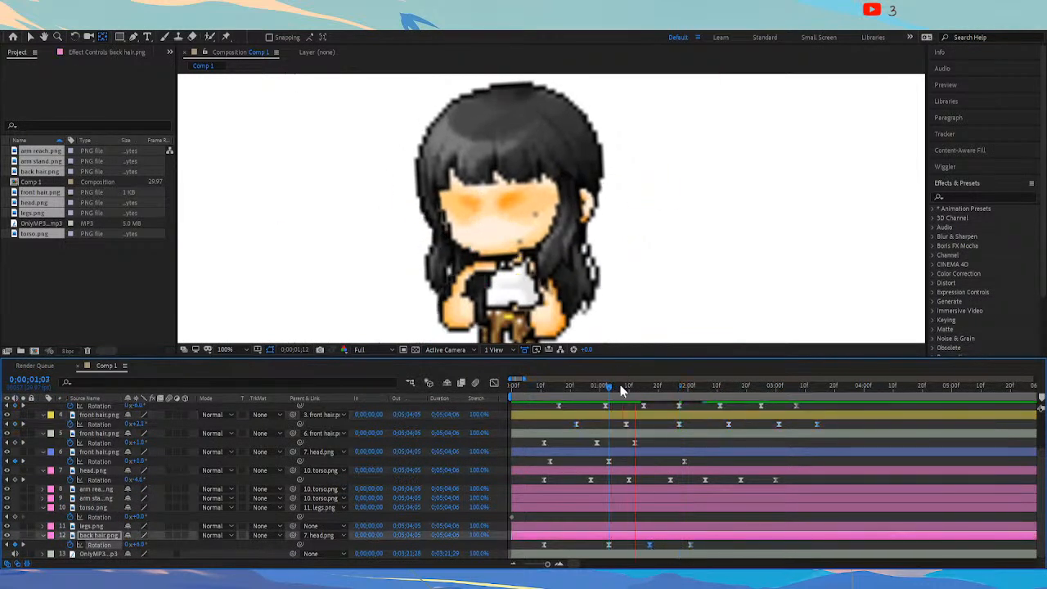
click(564, 388)
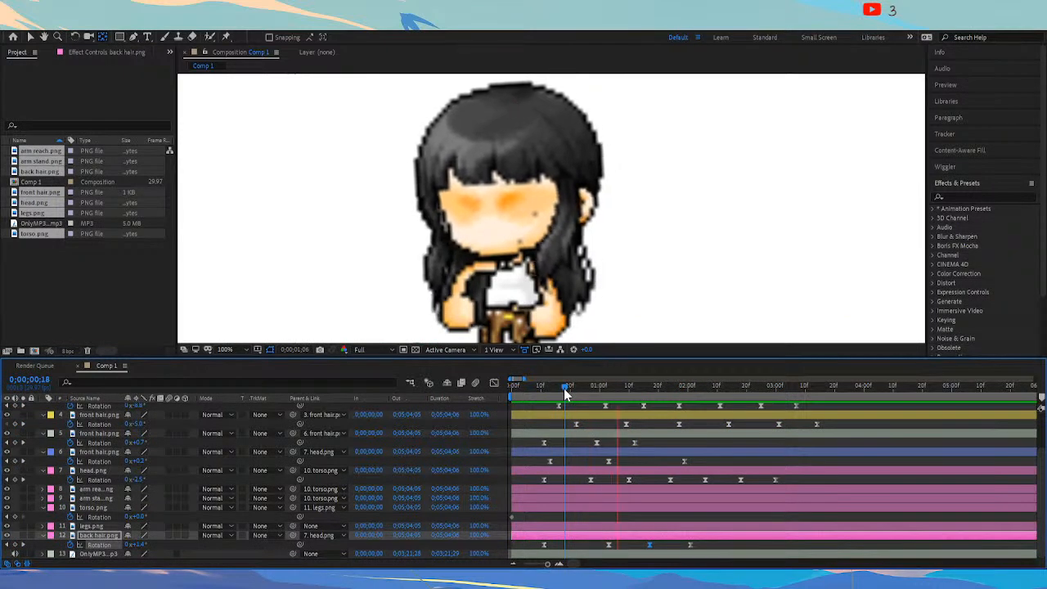
Adjust the back hair layer's rotation at 0;00;01;17 and set it to 5° at 0;00;02;01
click(608, 386)
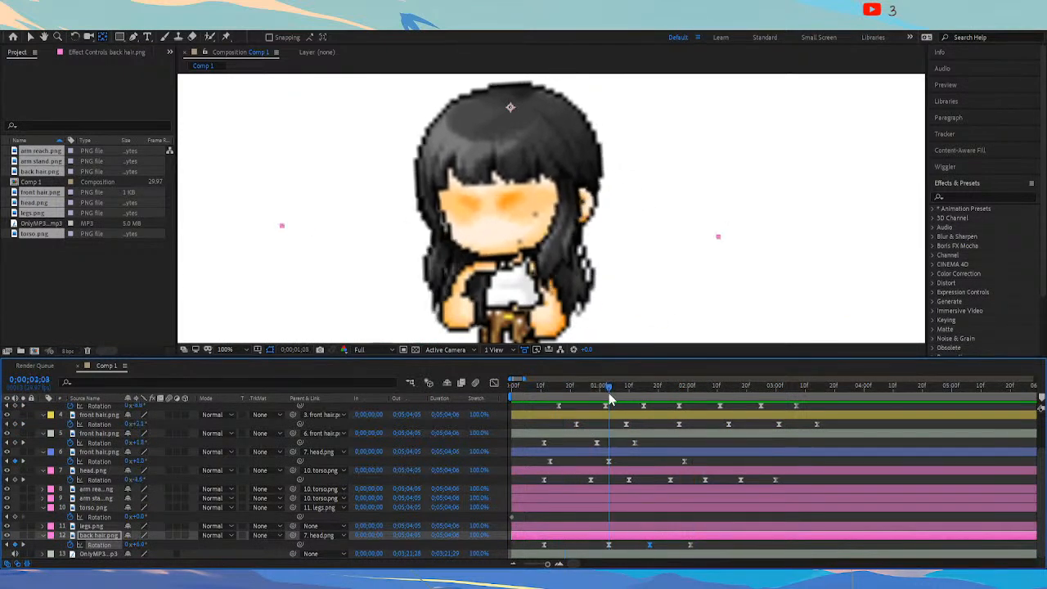
drag(647, 402, 649, 403)
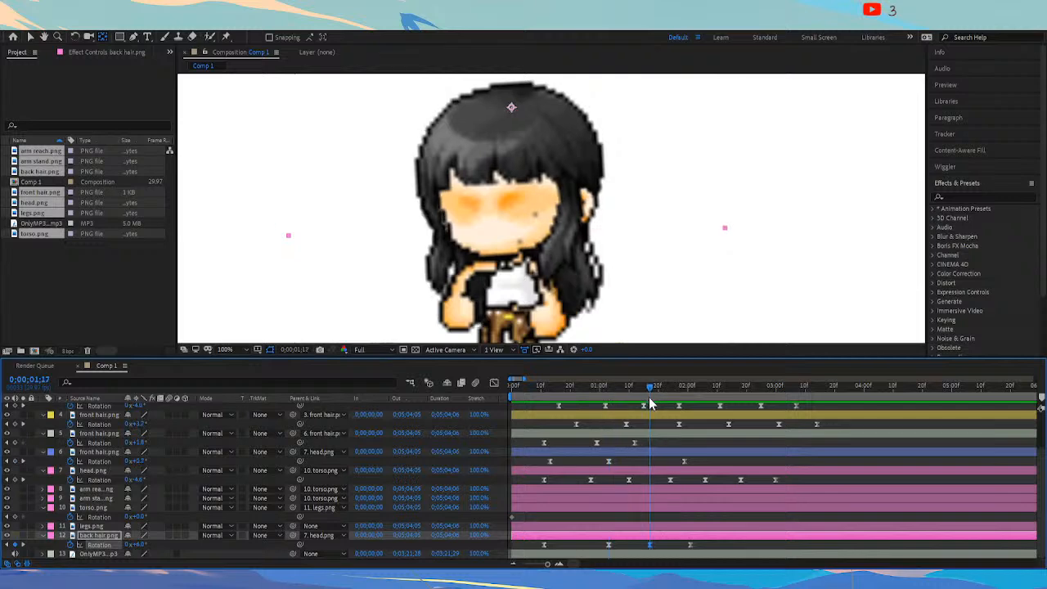
key(Return)
click(691, 392)
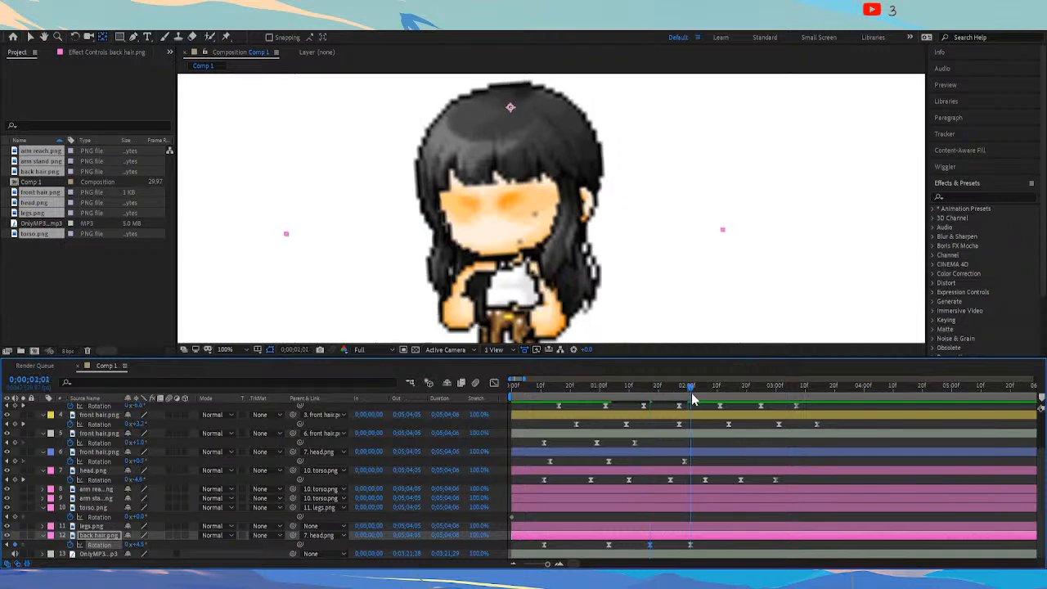
text(5)
key(Return)
Preview the back hair motion and add a 6° rotation keyframe to that layer at 0;00;02;11
click(572, 386)
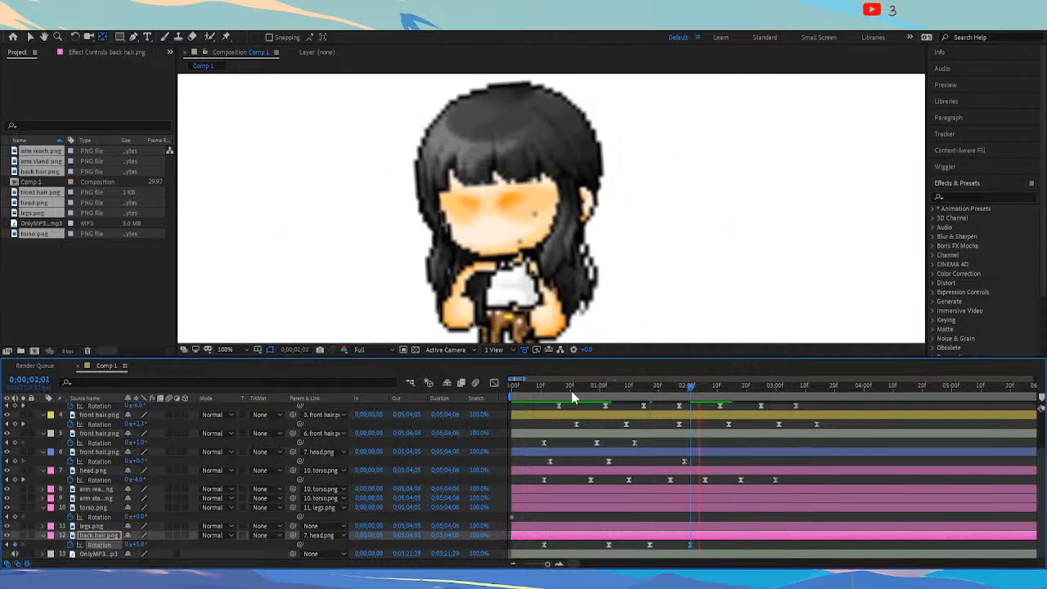
key(space)
drag(571, 391, 718, 399)
click(140, 544)
text(6)
key(Return)
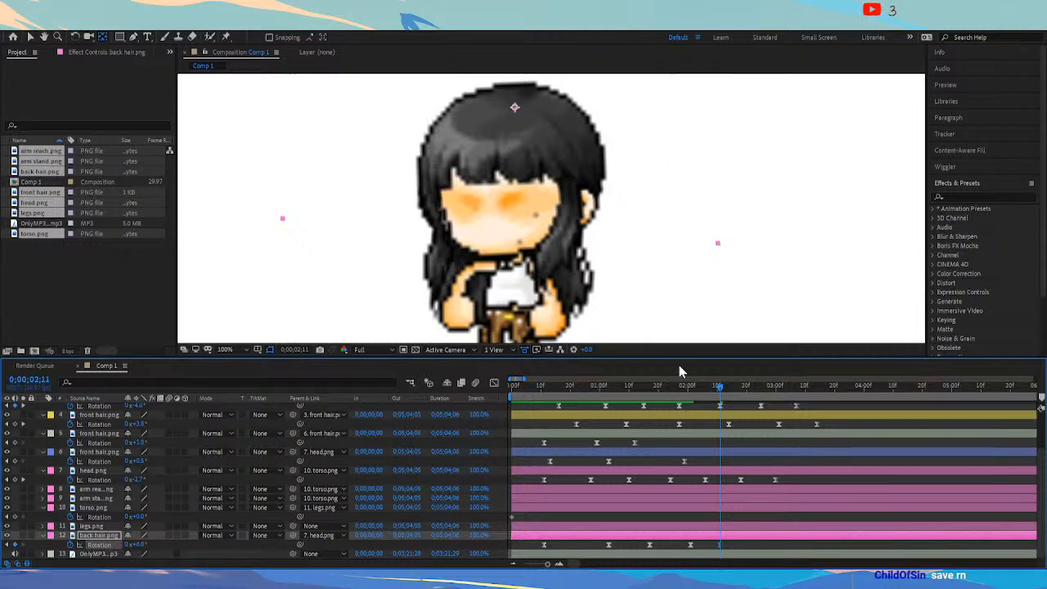
Set the back hair layer's rotation to 0° at 0;00;02;23
drag(682, 385, 763, 404)
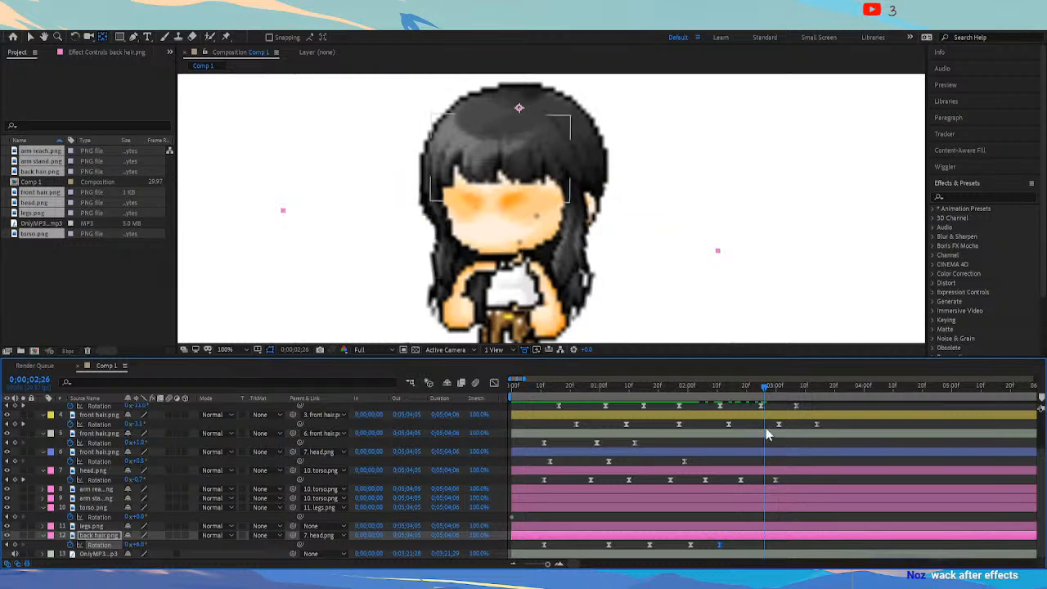
click(755, 391)
click(141, 545)
text(0)
key(Return)
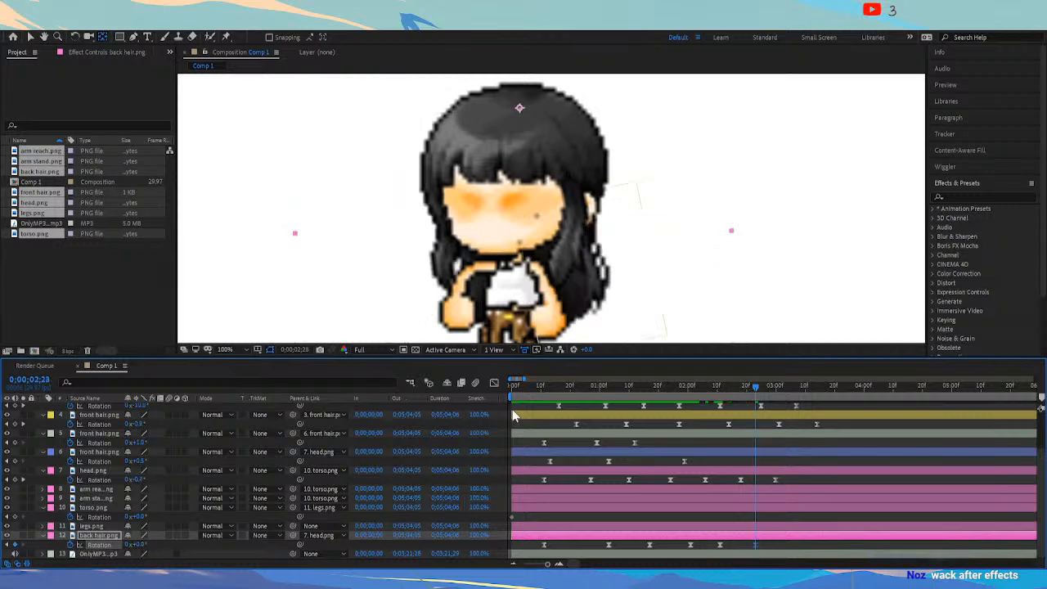
Keyframe the back hair layer's rotation at 2° at 0;00;03;10
drag(674, 389, 806, 412)
click(139, 543)
text(3)
key(Return)
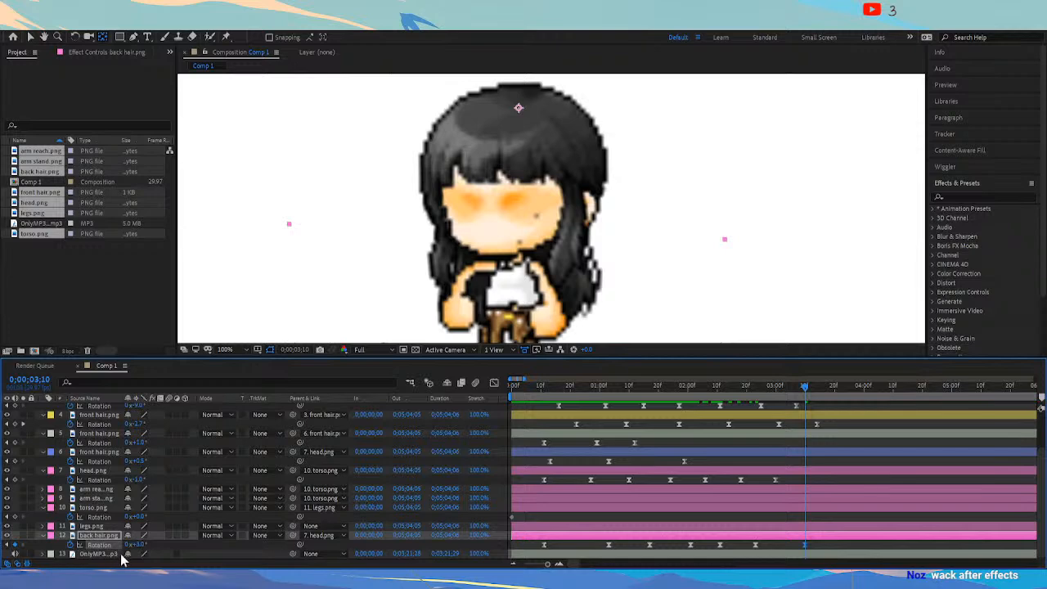
click(138, 544)
text(2)
key(Return)
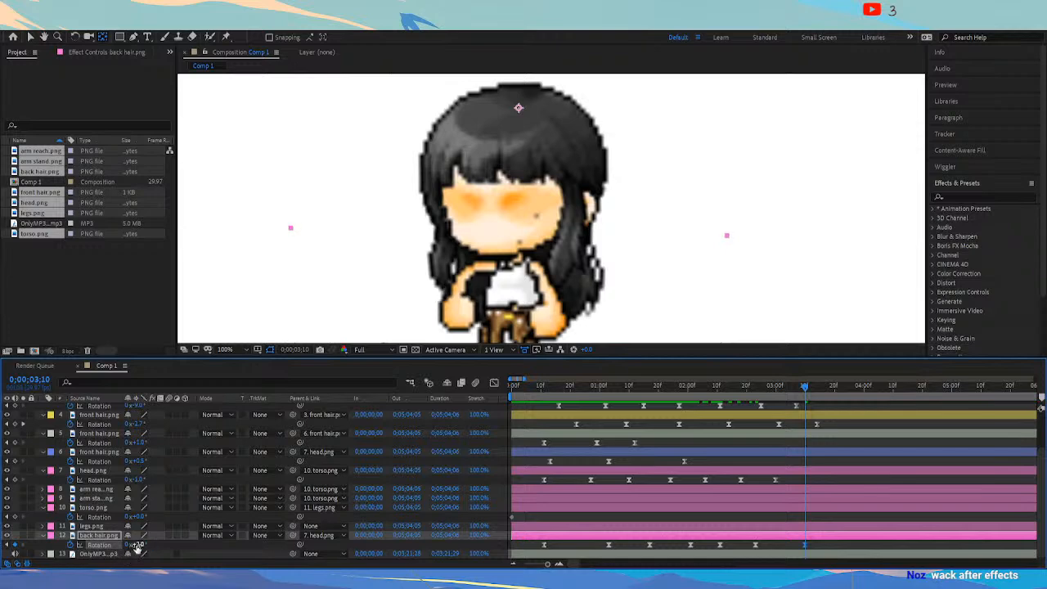
Add a 1° rotation keyframe to the back hair layer at 0;00;03;22
click(841, 387)
click(141, 544)
text(1)
key(Return)
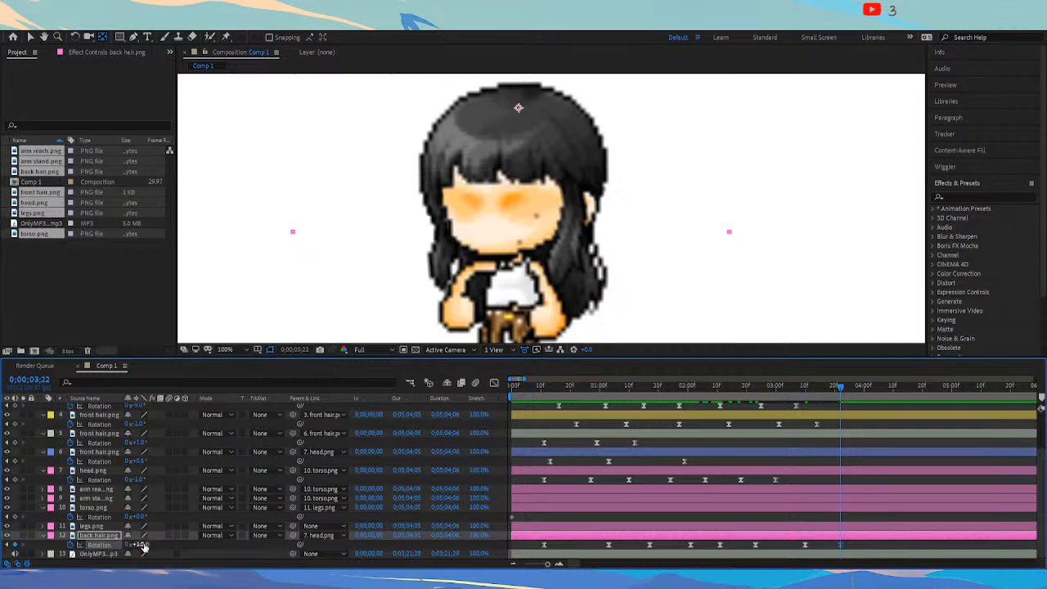
Shift the back hair layer's last rotation keyframe a few frames later and preview the whole sway
drag(848, 551, 679, 553)
click(678, 390)
click(682, 390)
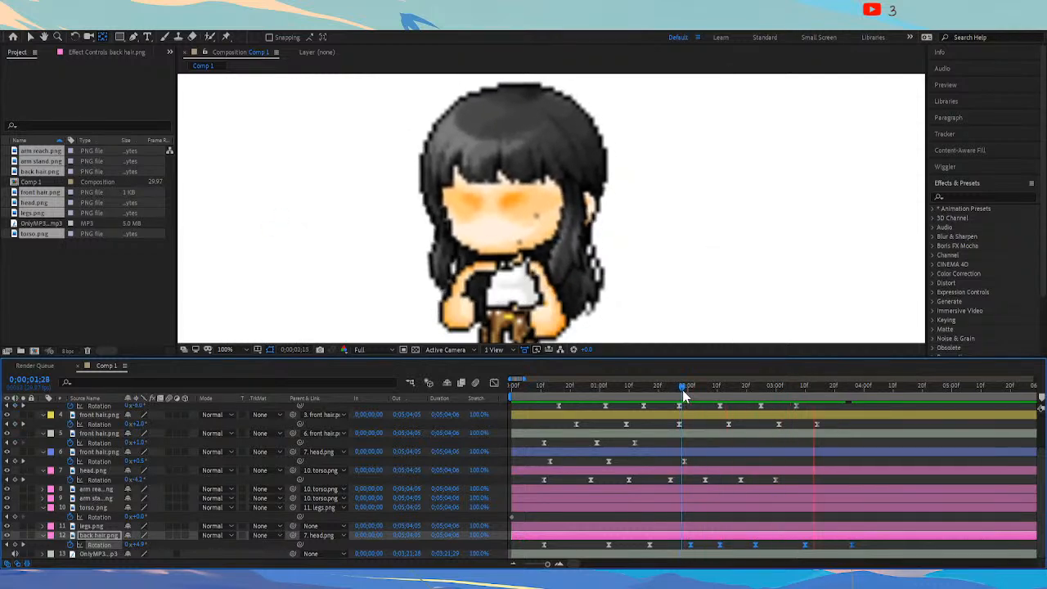
click(627, 395)
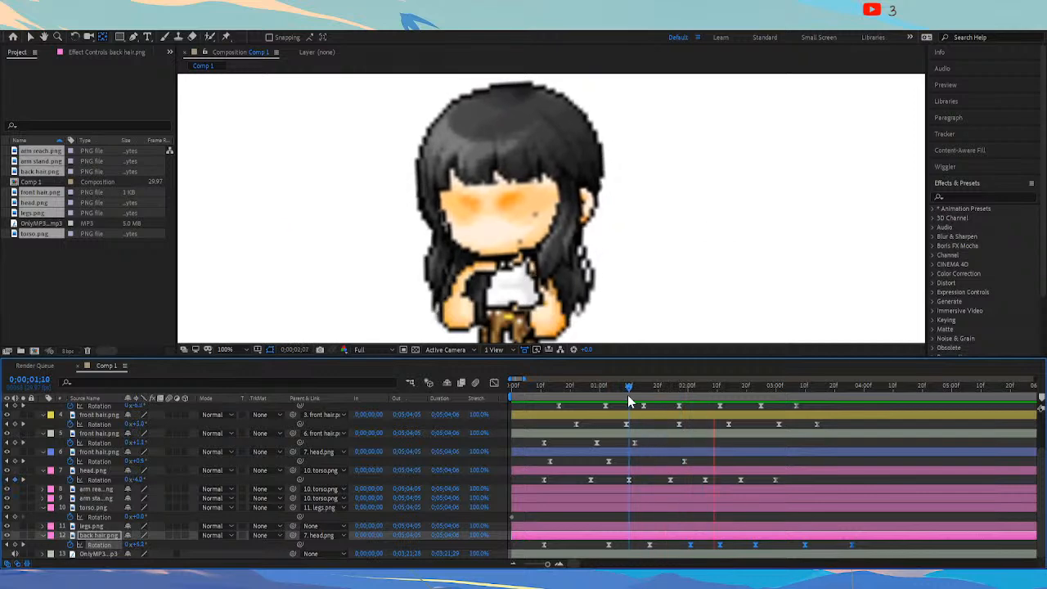
click(744, 392)
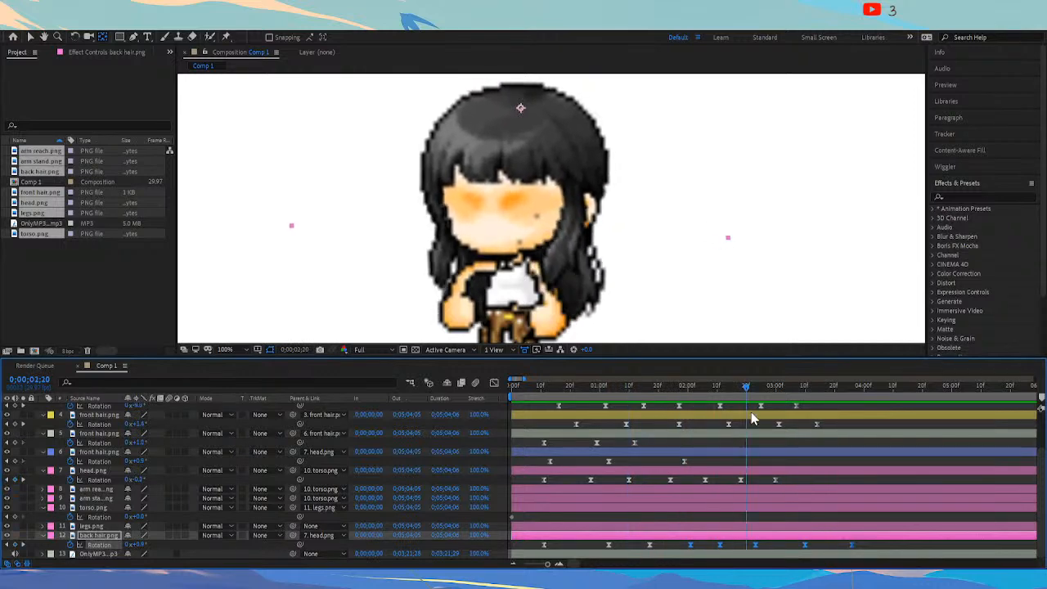
Try rotations of -7°, 0° and -3° on the back hair layer's keyframe at 0;00;02;23
key(k)
click(612, 547)
click(143, 544)
text(-7)
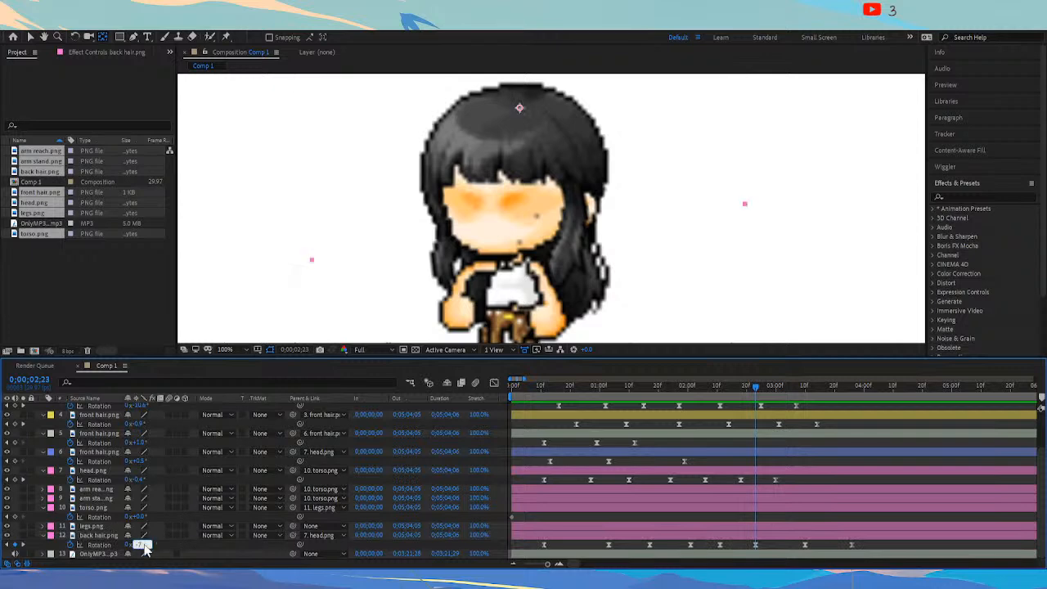
key(Return)
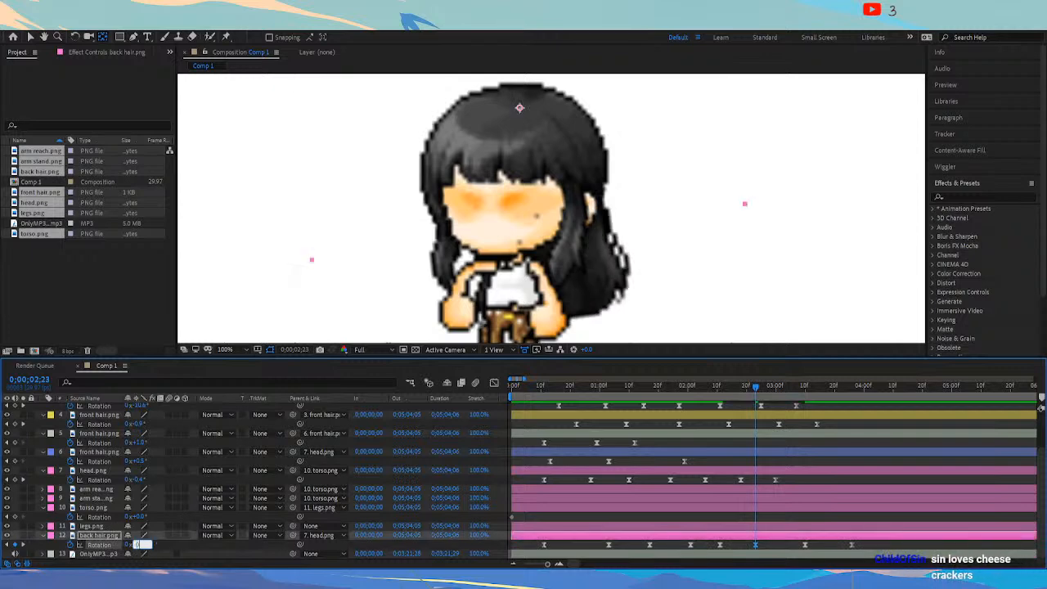
text(0)
key(Return)
click(140, 544)
text(-3)
key(Return)
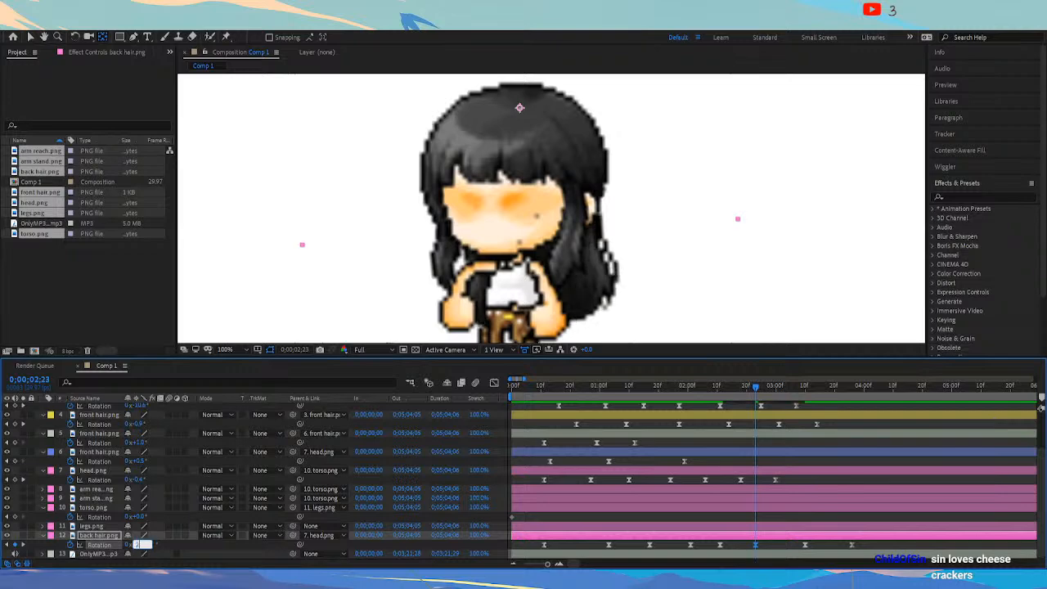
Set the back hair layer's rotation to 2° at the 0;00;02;23 keyframe
key(Return)
click(141, 544)
text(8)
key(Return)
drag(723, 391, 755, 408)
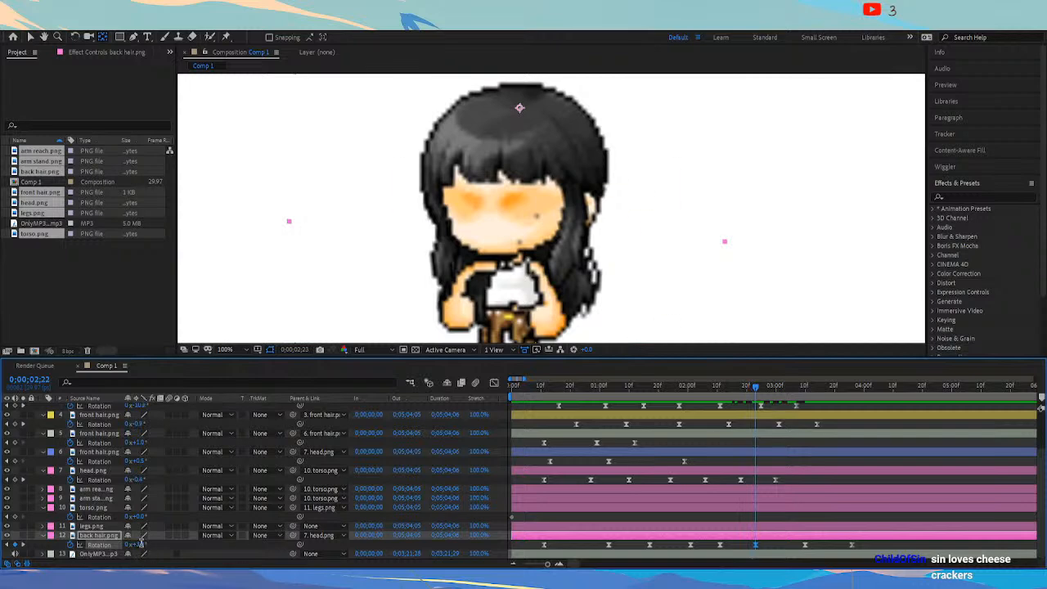
text(2)
key(Return)
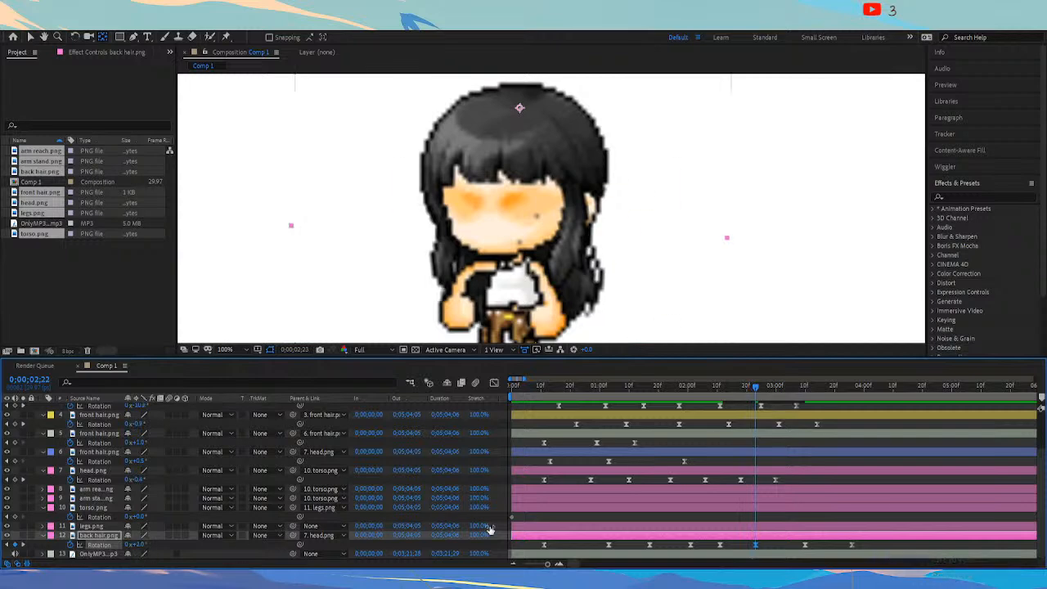
Adjust the back hair layer's rotation values at the 0;00;03;10 and 0;00;03;26 keyframes
click(804, 395)
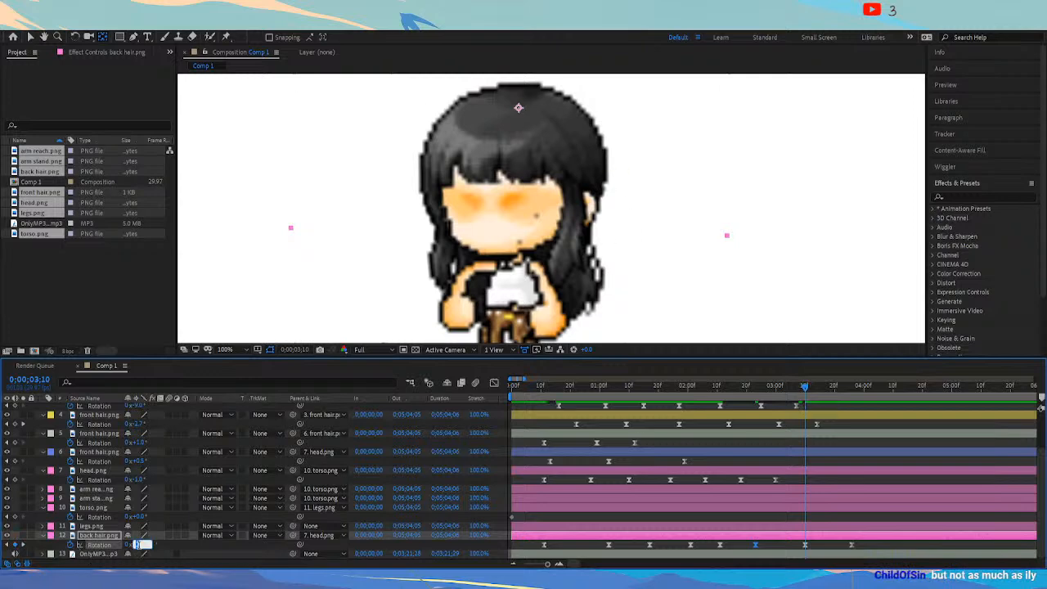
key(Return)
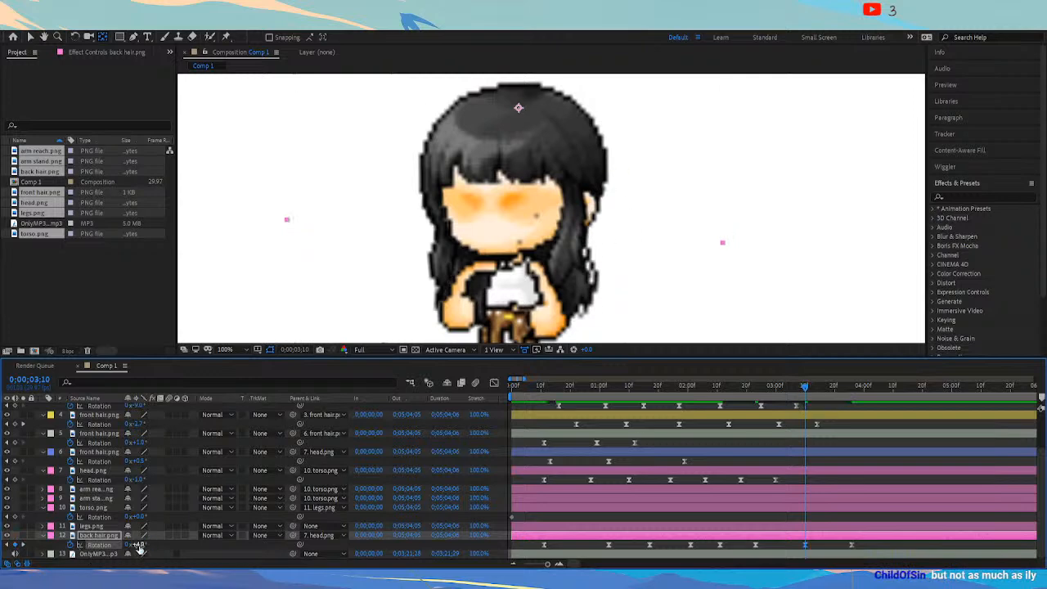
click(850, 389)
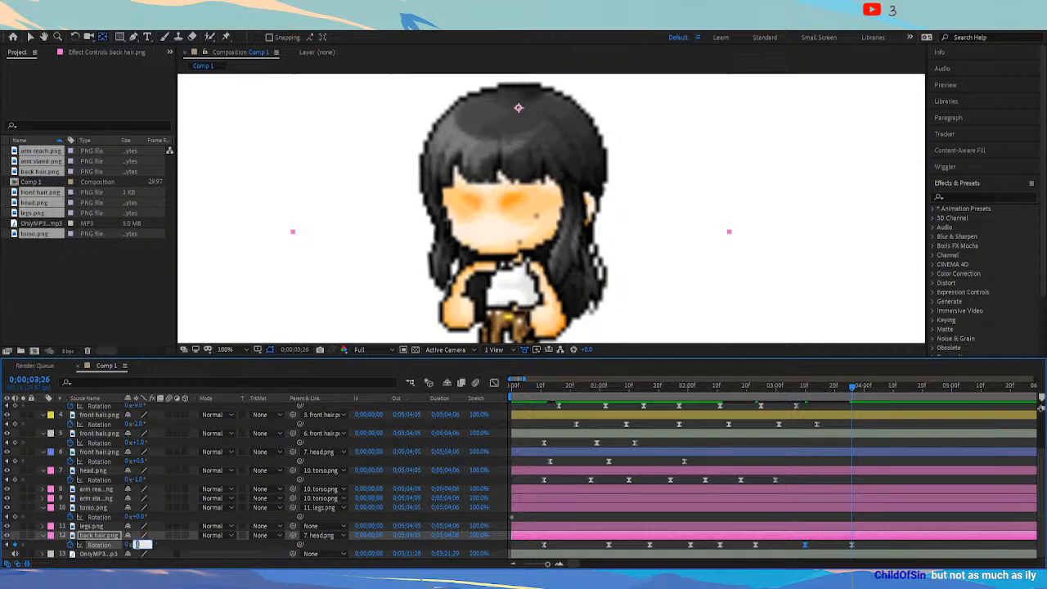
key(Return)
Shift the back hair layer's rotation keyframes between about 0;00;02;10 and 0;00;03;10 slightly later and preview the sway
click(673, 396)
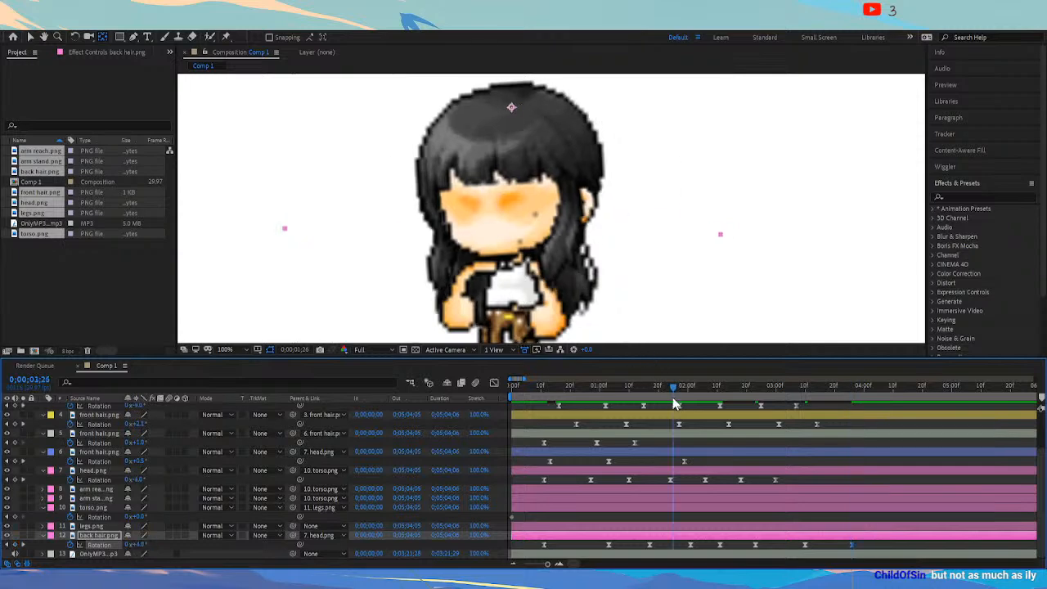
key(Page_Down)
click(720, 545)
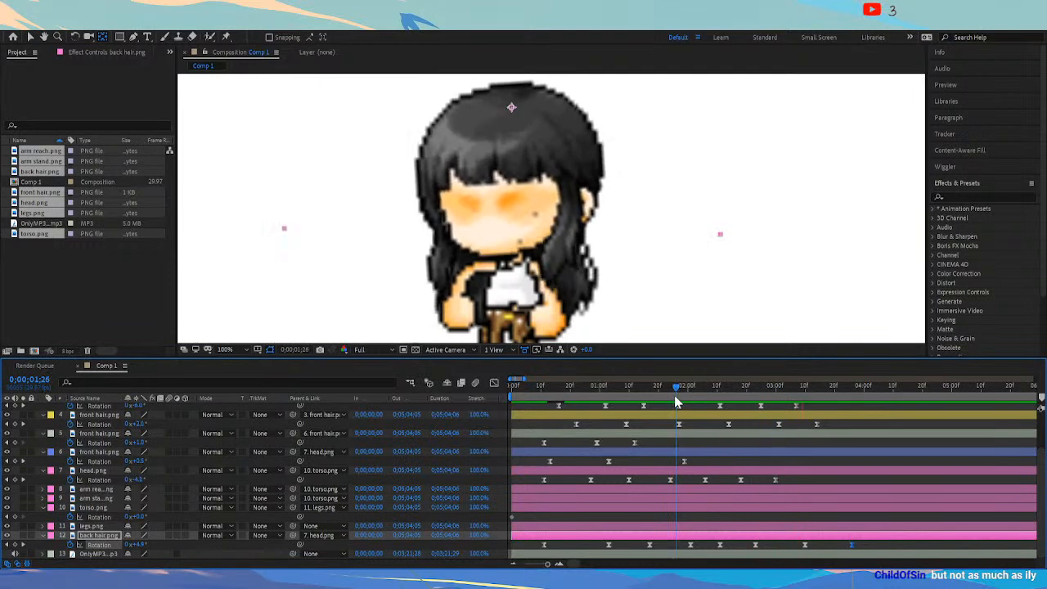
drag(720, 545, 764, 546)
key(space)
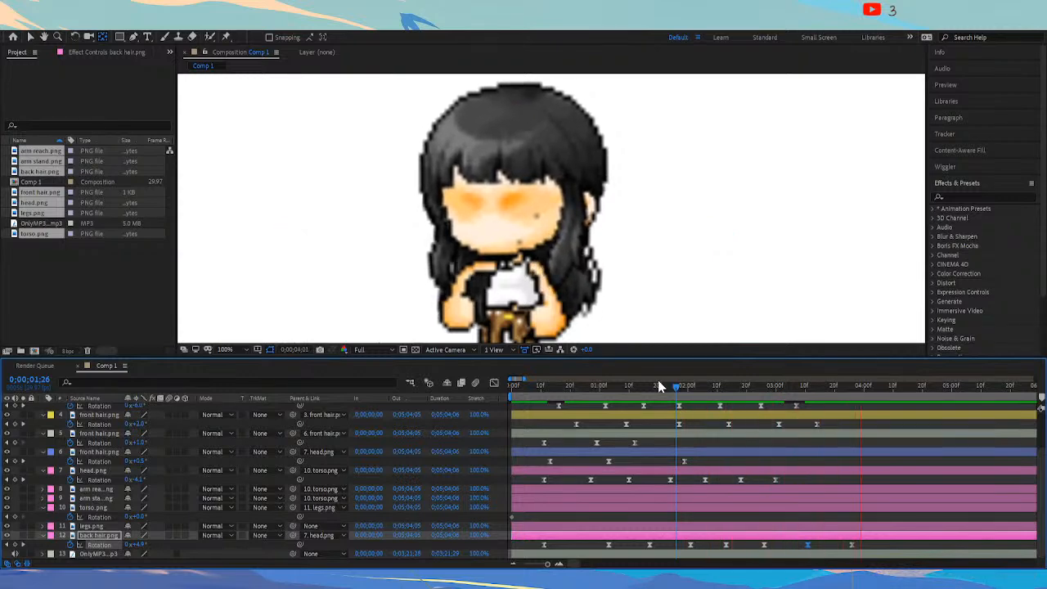
drag(659, 382, 432, 381)
key(space)
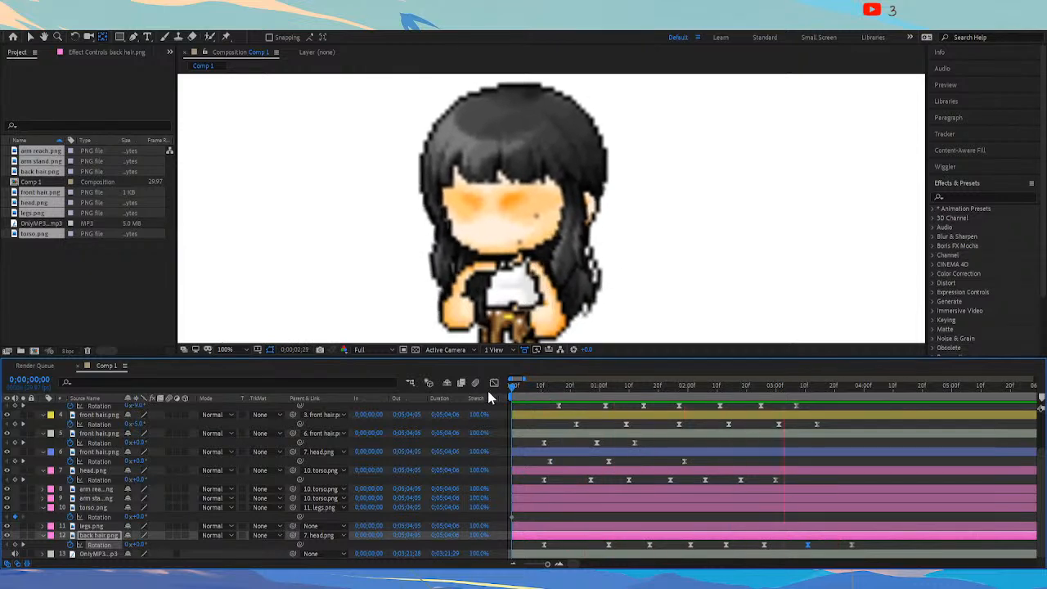
drag(528, 385, 511, 396)
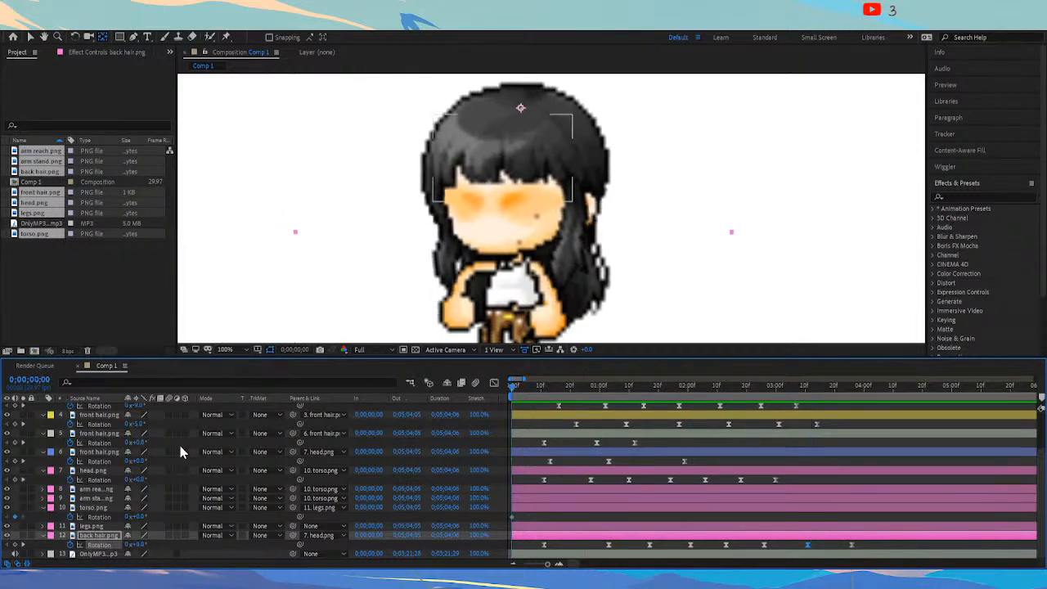
Collapse the properties of all layers and preview the animation from the start
key(s)
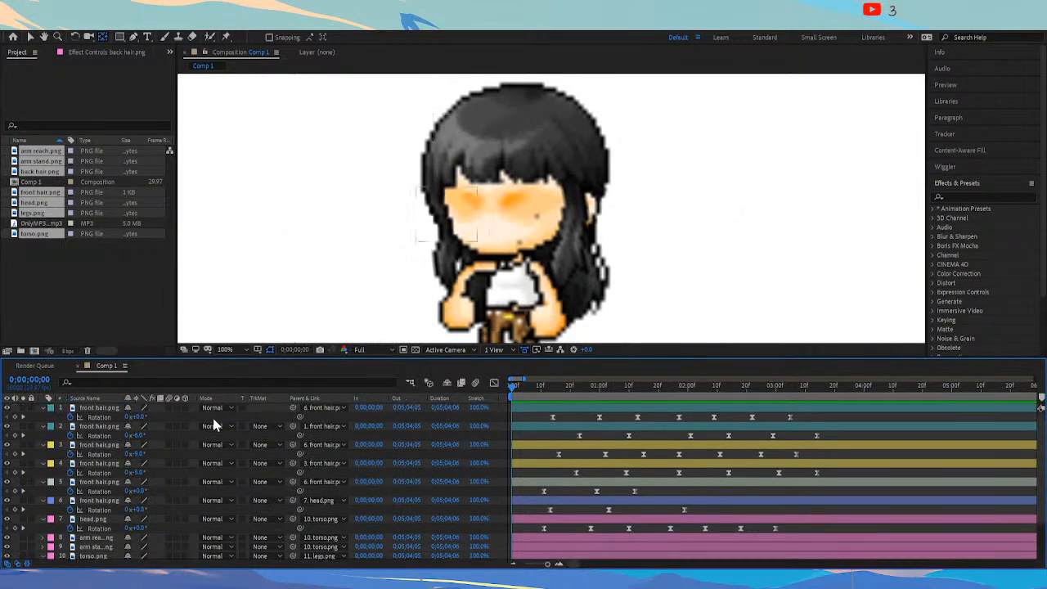
key(s)
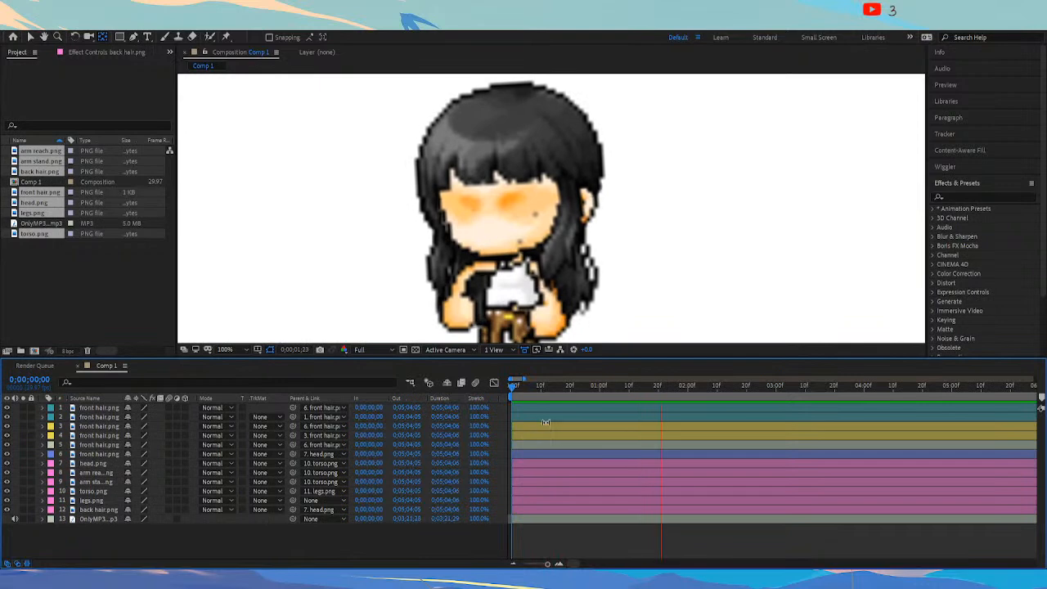
drag(530, 386, 283, 396)
click(126, 427)
click(104, 464)
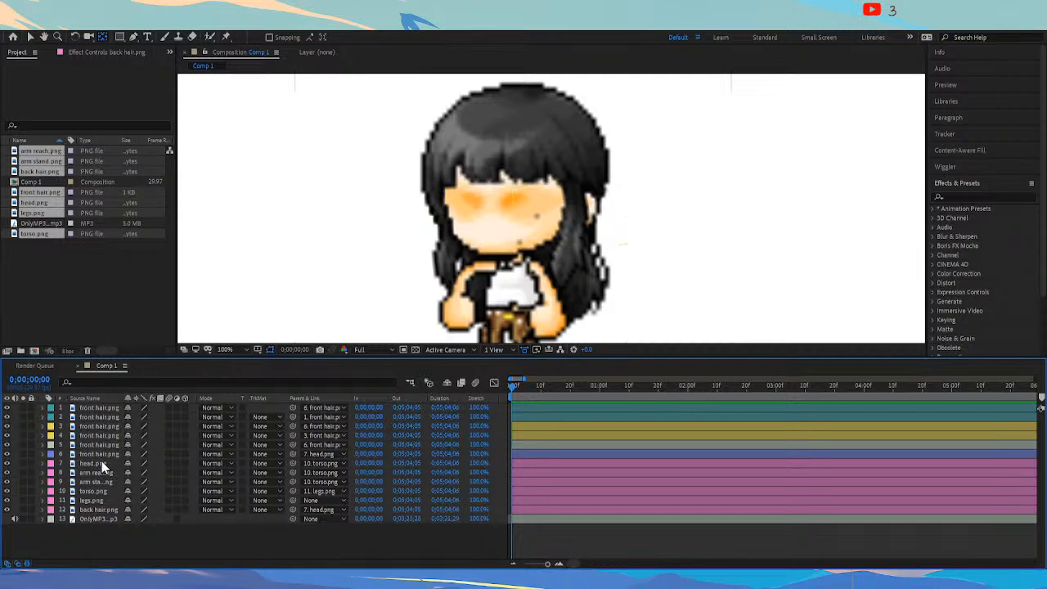
Reveal the torso layer's rotation and move its first keyframe about two frames later
click(97, 491)
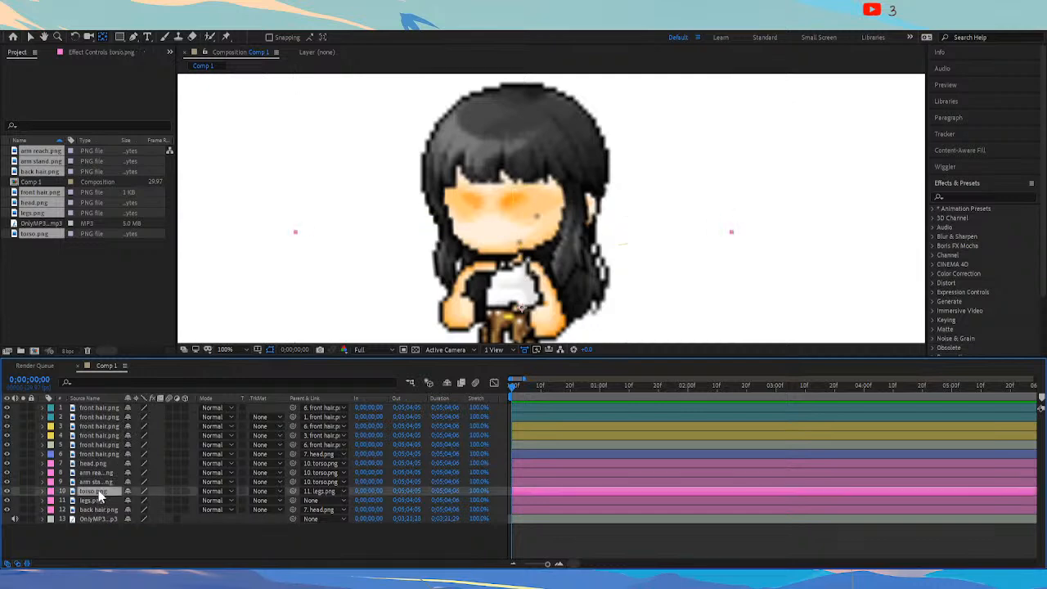
key(r)
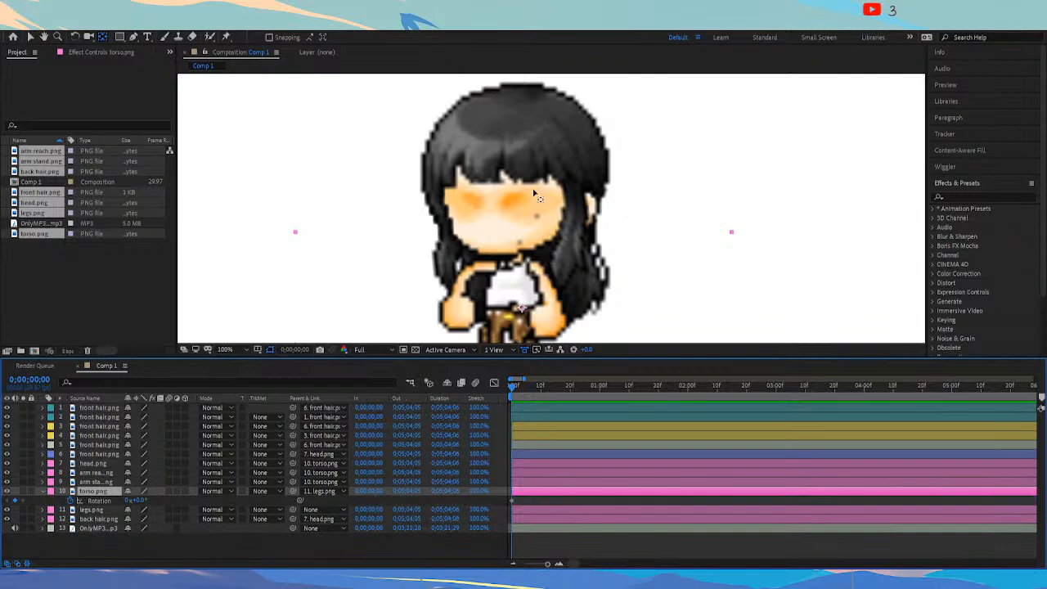
scroll(540, 214, down, 2)
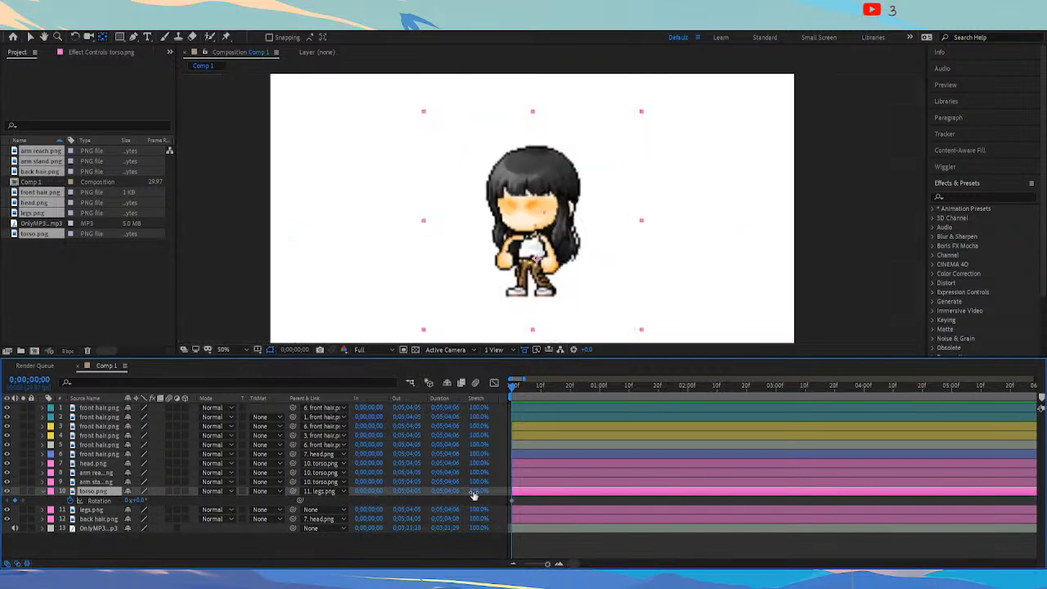
key(space)
click(535, 389)
drag(536, 390, 511, 387)
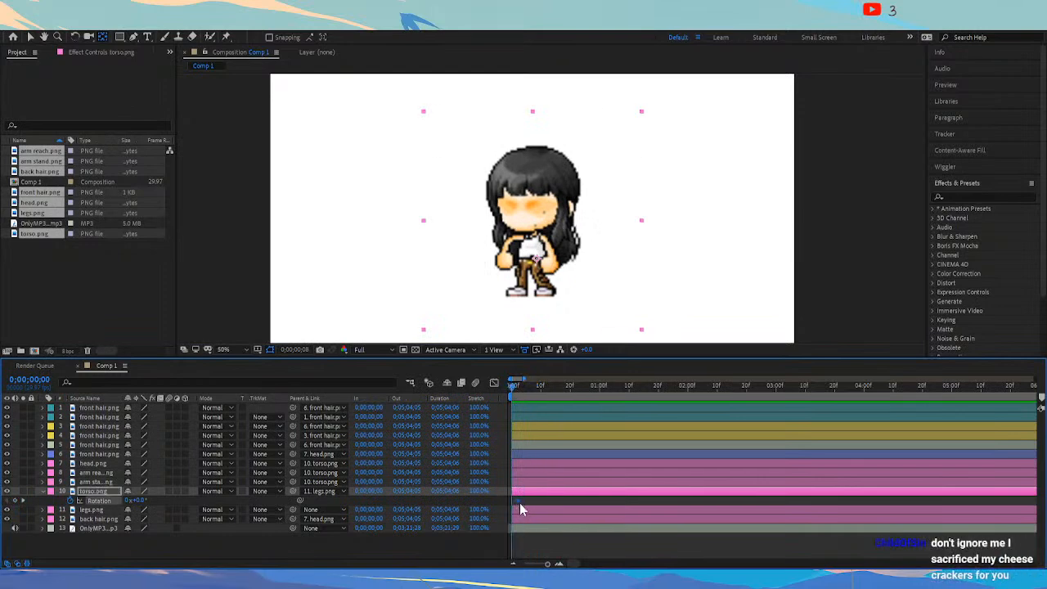
Keyframe the torso layer's rotation at 1° at 0;00;00;08
key(space)
mouse_move(544, 389)
mouse_down()
mouse_move(522, 392)
mouse_move(536, 395)
mouse_up()
click(142, 500)
text(1)
key(Return)
Keyframe the torso layer's rotation at -1° at 0;00;00;26 and preview it from the start
drag(530, 390, 587, 389)
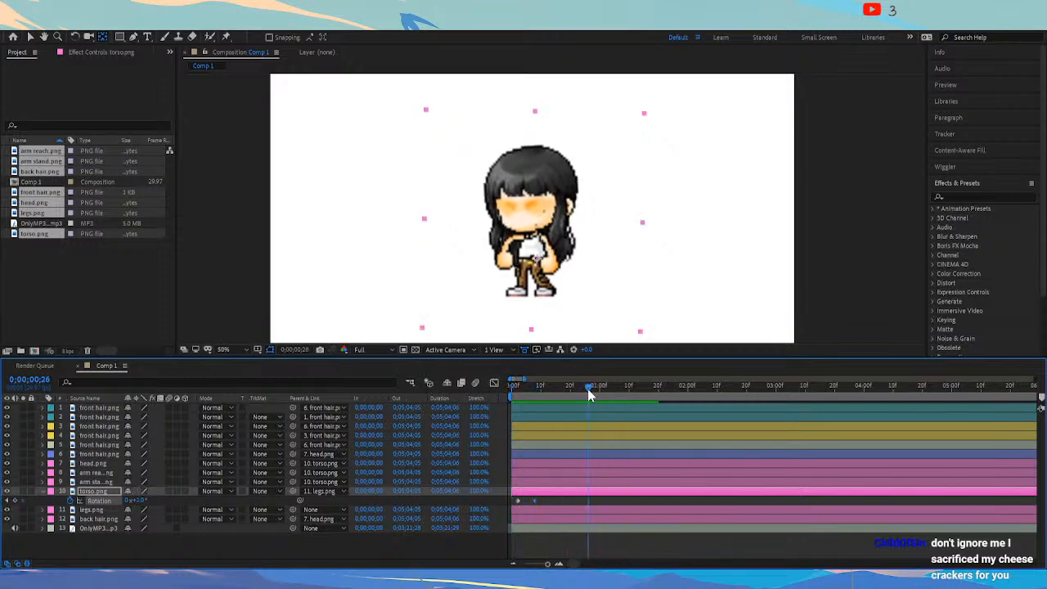
click(140, 501)
text(-1)
key(Return)
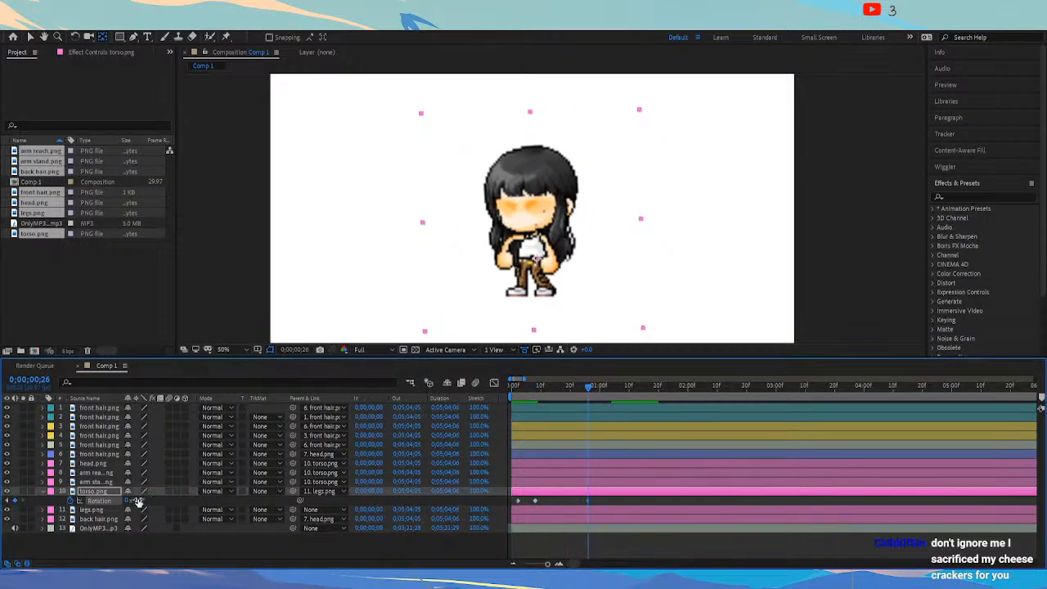
drag(574, 389, 483, 391)
key(space)
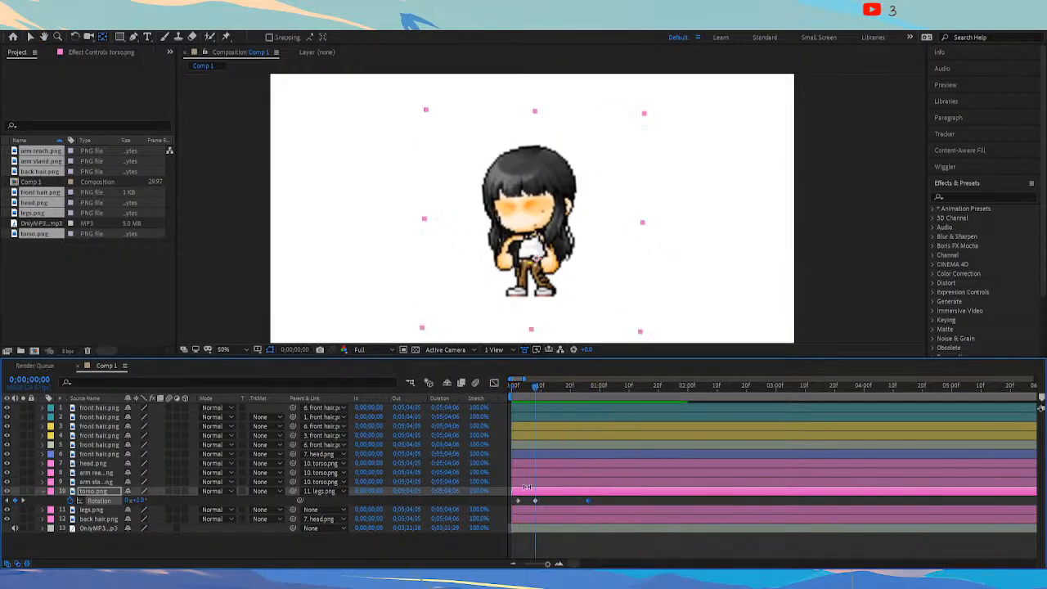
Move the torso's second rotation keyframe one frame later, apply Easy Ease to all three keyframes and preview the motion
click(535, 500)
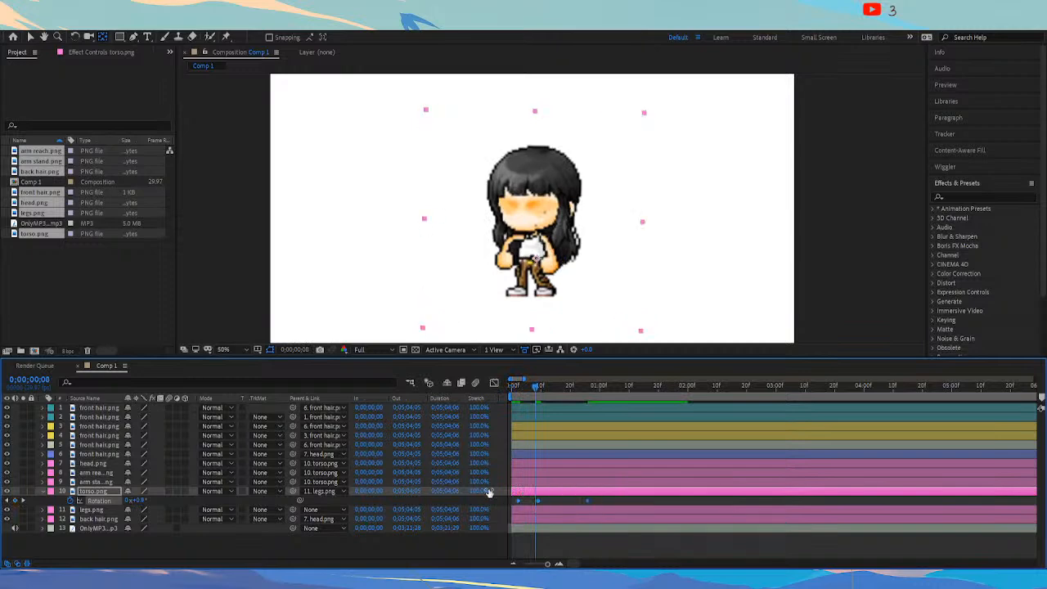
key(F9)
key(space)
drag(525, 384, 484, 385)
key(space)
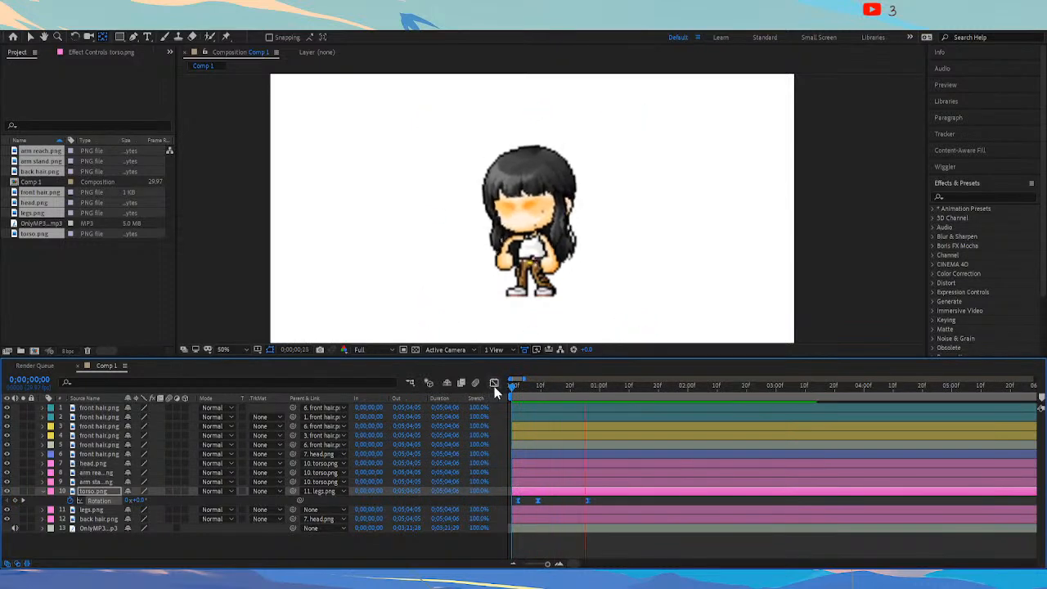
key(space)
key(space)
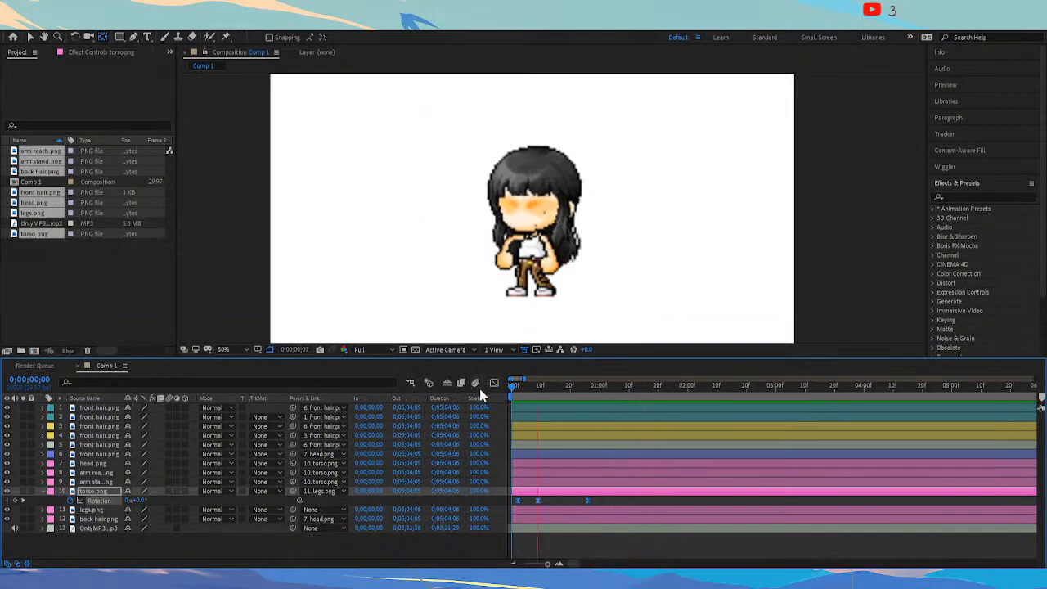
Add a rotation keyframe to the torso layer at 0;00;01;07 and preview the motion
drag(548, 389, 621, 409)
click(135, 502)
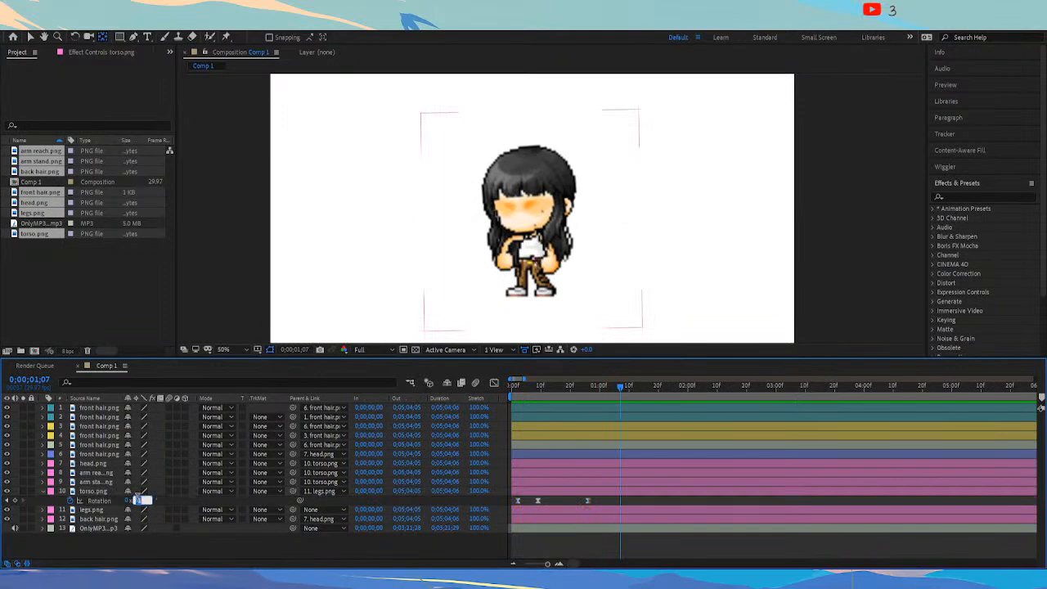
key(Return)
click(524, 394)
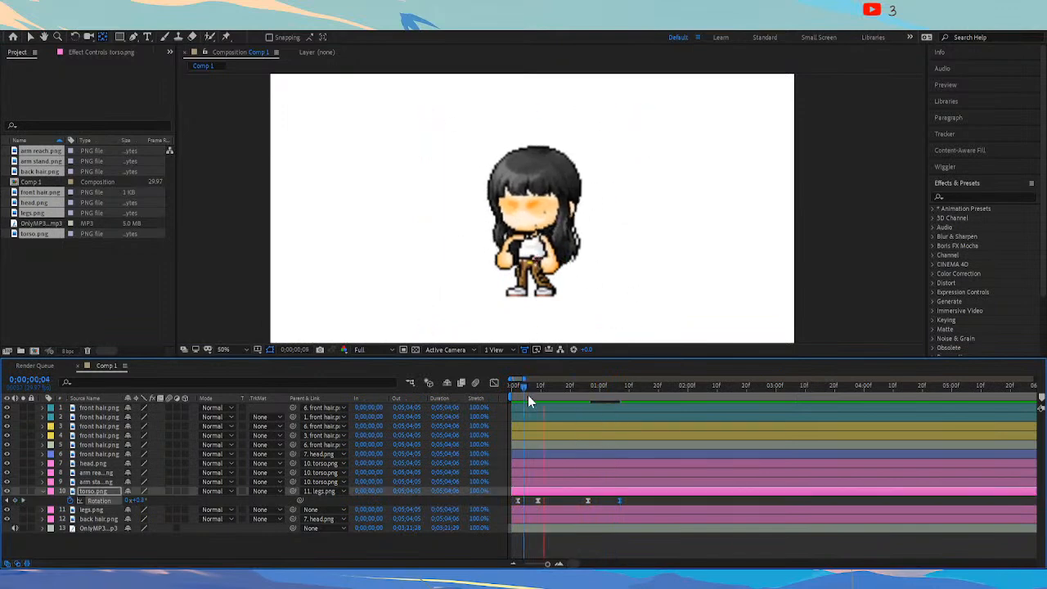
drag(562, 392, 478, 394)
key(space)
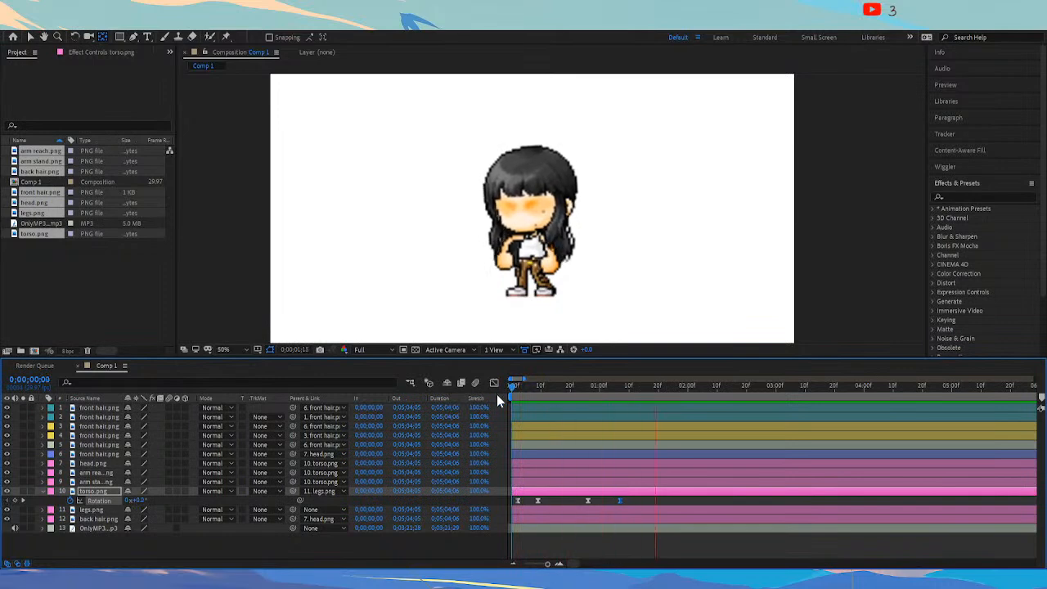
Move the torso's last rotation keyframe to about 0;00;01;14 and add another keyframe at about 0;00;01;27
drag(619, 499, 639, 500)
drag(631, 384, 369, 407)
key(space)
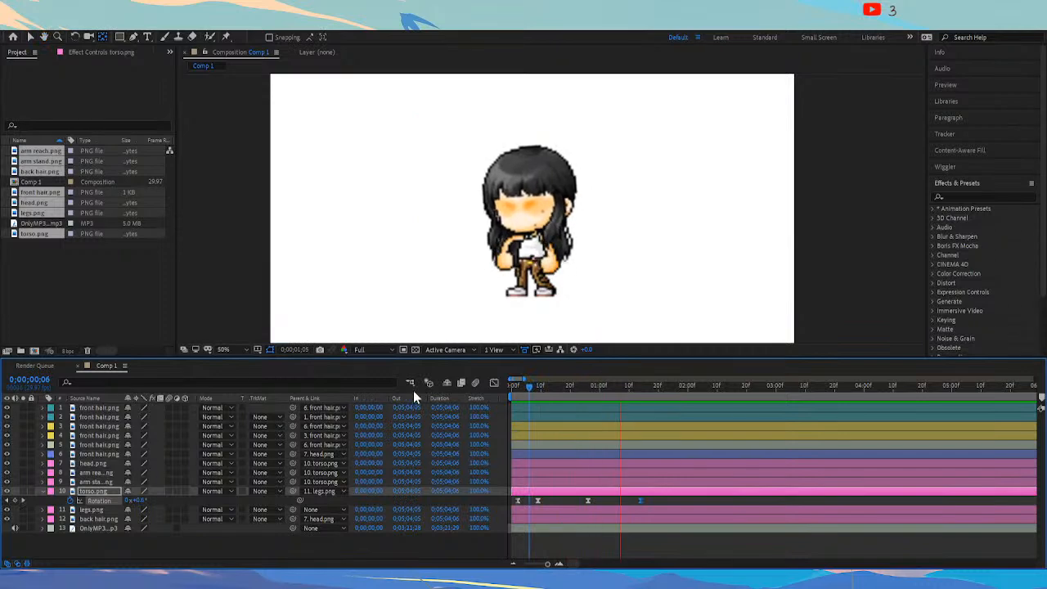
drag(653, 396, 676, 401)
click(14, 500)
Keyframe the torso layer's rotation at -2° at 0;00;02;13
click(724, 387)
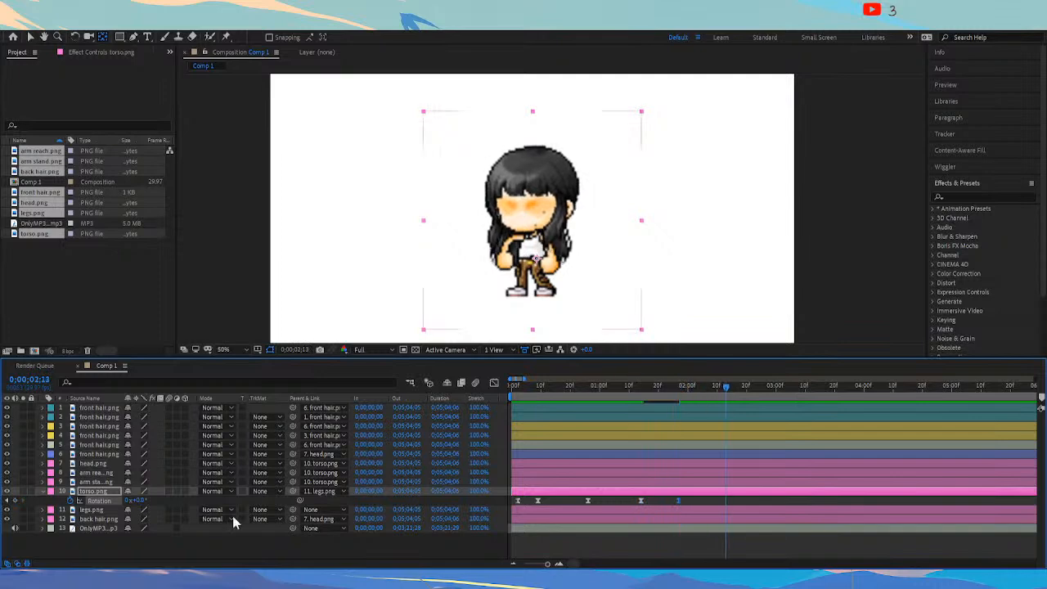
click(137, 501)
text(8)
key(Return)
click(137, 499)
text(-2)
key(Return)
Keyframe the torso layer's rotation at 0° at 0;00;02;29 and preview the motion
drag(673, 393, 769, 404)
click(138, 500)
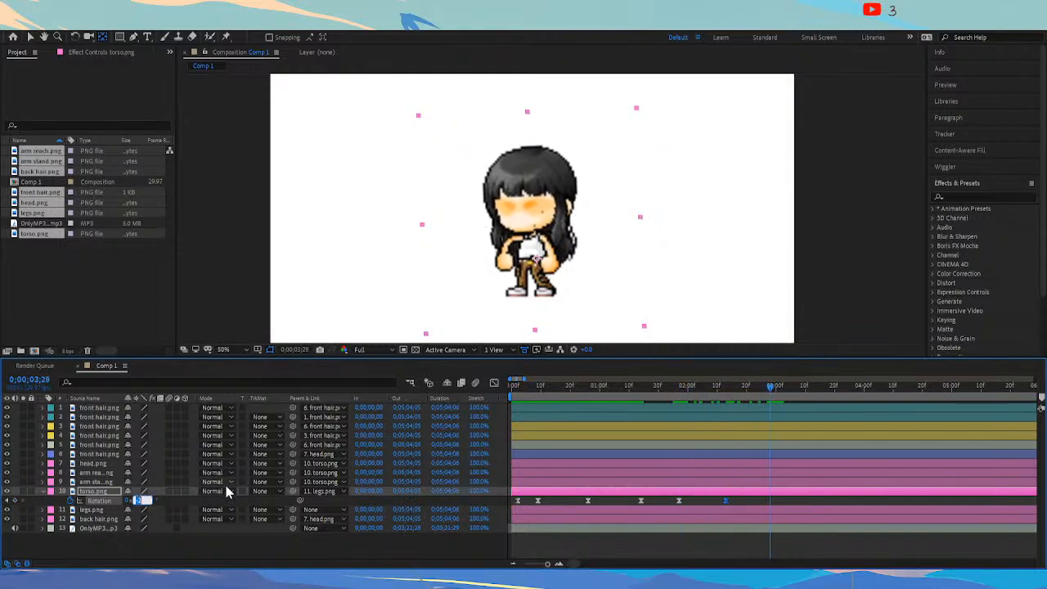
text(0)
key(Return)
click(674, 395)
key(space)
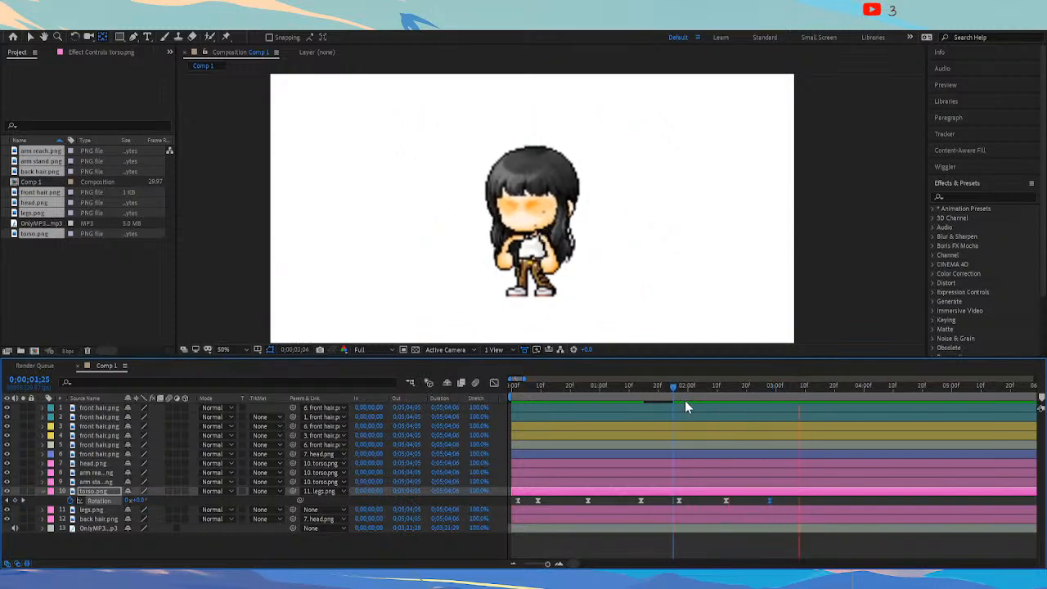
Keyframe the torso layer's rotation at 1° at 0;00;03;09
click(803, 403)
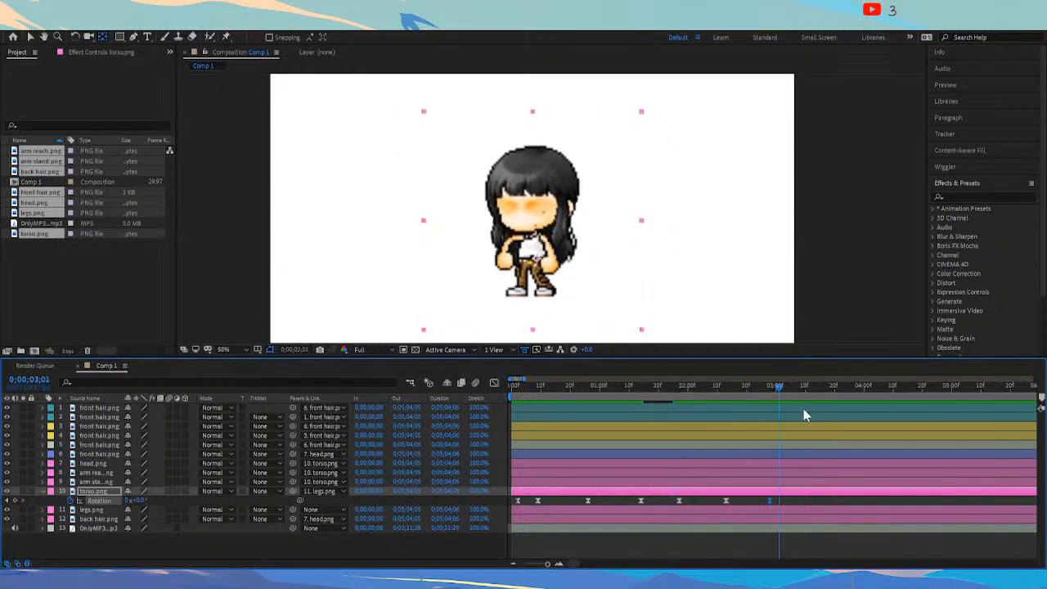
click(141, 501)
text(1)
key(Return)
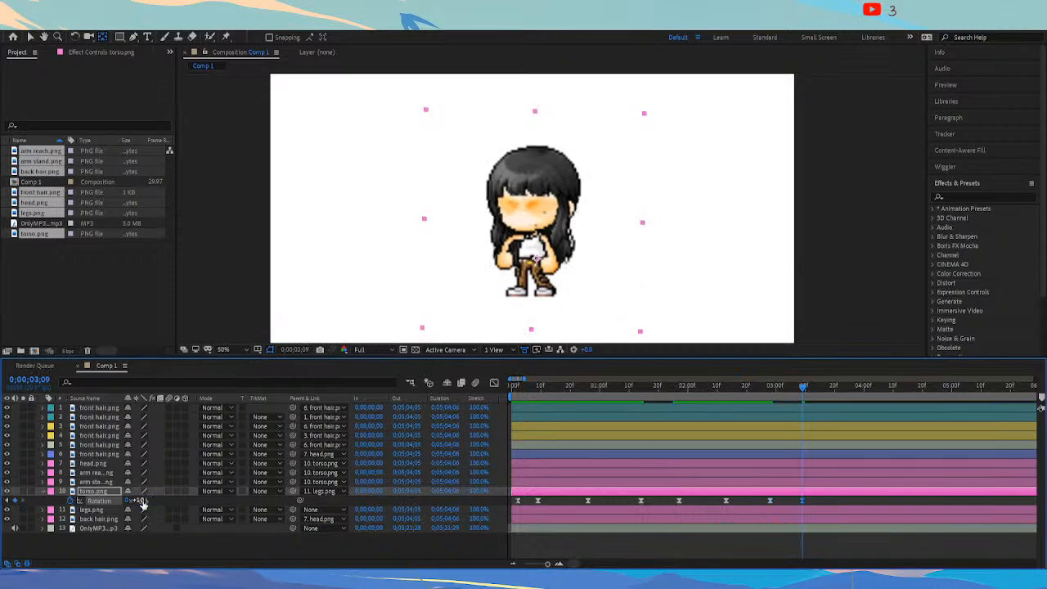
Set the torso's rotation keyframe at 0;00;03;09 to -1°, then select all torso rotation keyframes and preview from about 0;00;01;13
click(142, 500)
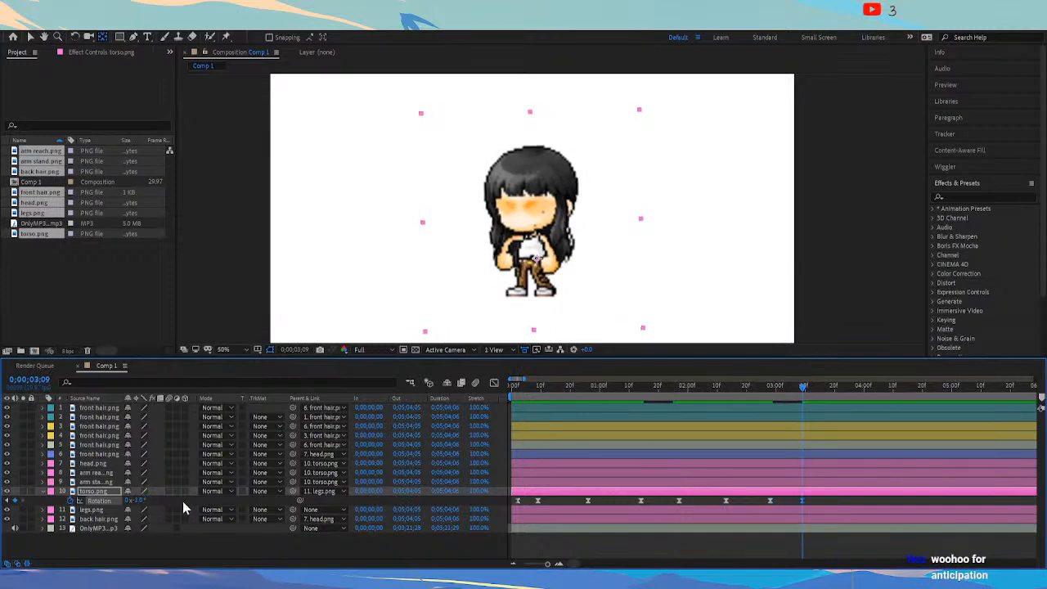
drag(809, 503, 502, 510)
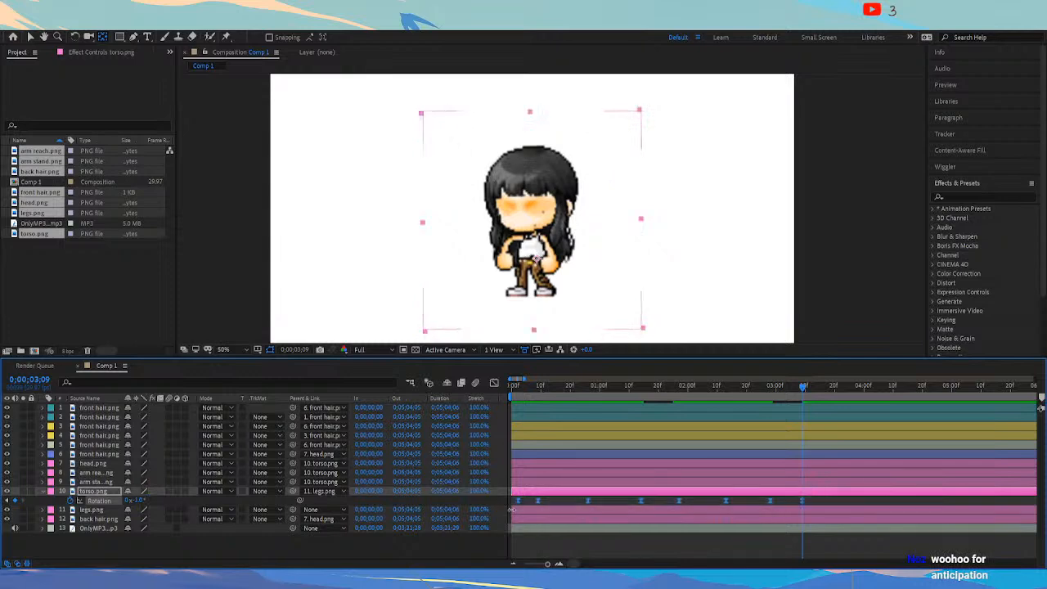
click(638, 392)
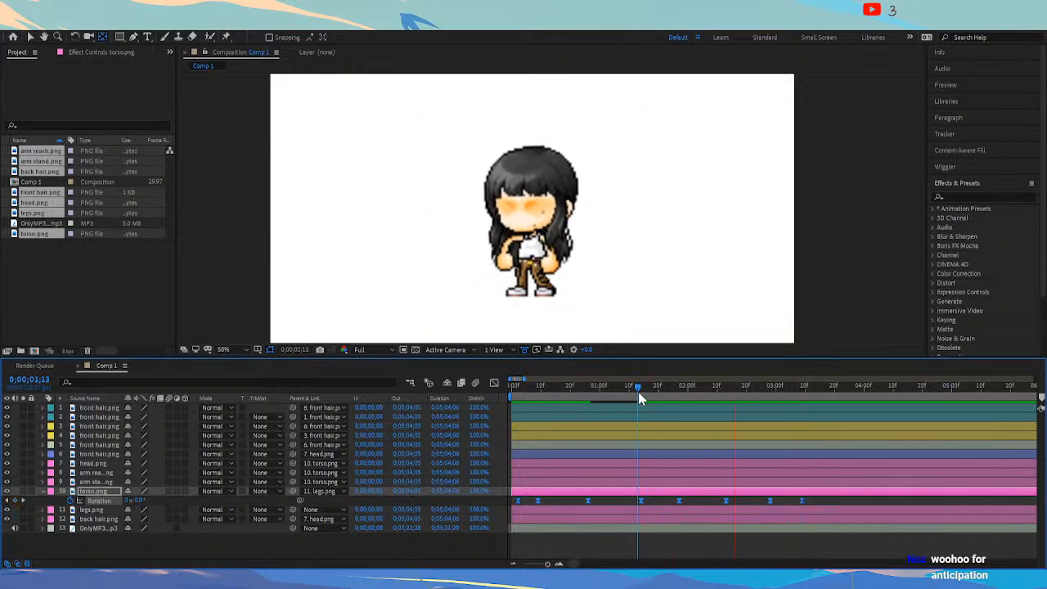
key(space)
click(701, 501)
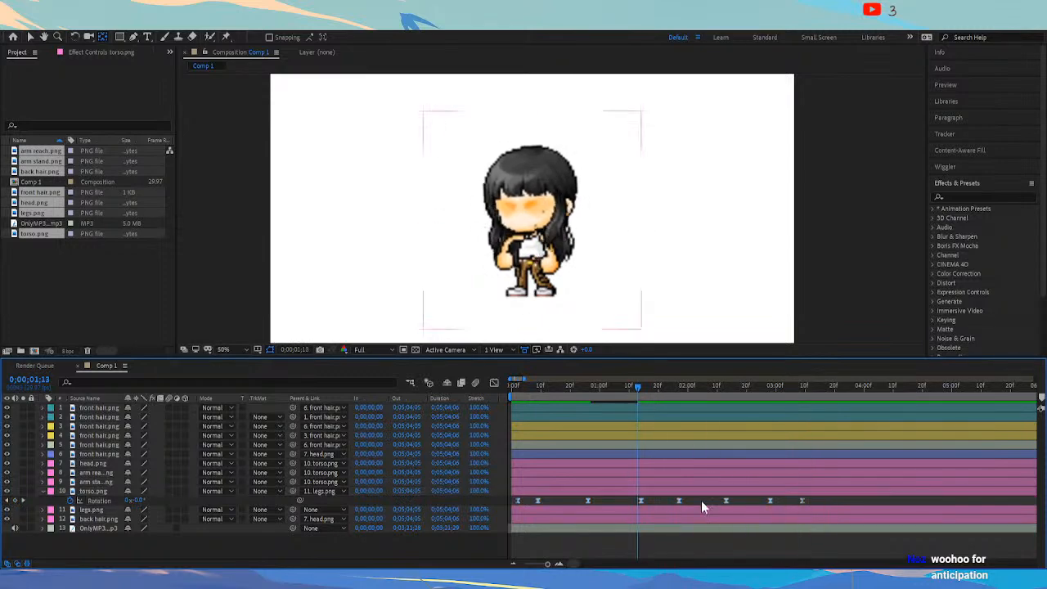
Tighten the torso's last four rotation keyframes to about 0;00;01;24, 0;00;02;06, 0;00;02;19 and 0;00;03;01, then preview the motion
drag(678, 501, 705, 500)
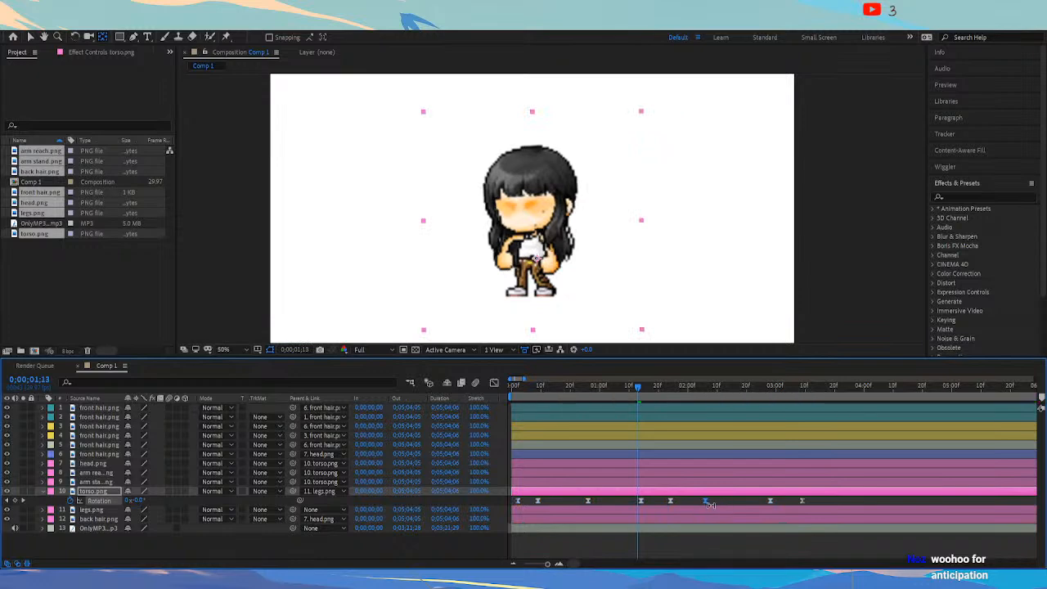
mouse_move(770, 500)
mouse_down()
mouse_move(743, 501)
mouse_move(785, 501)
mouse_up()
key(space)
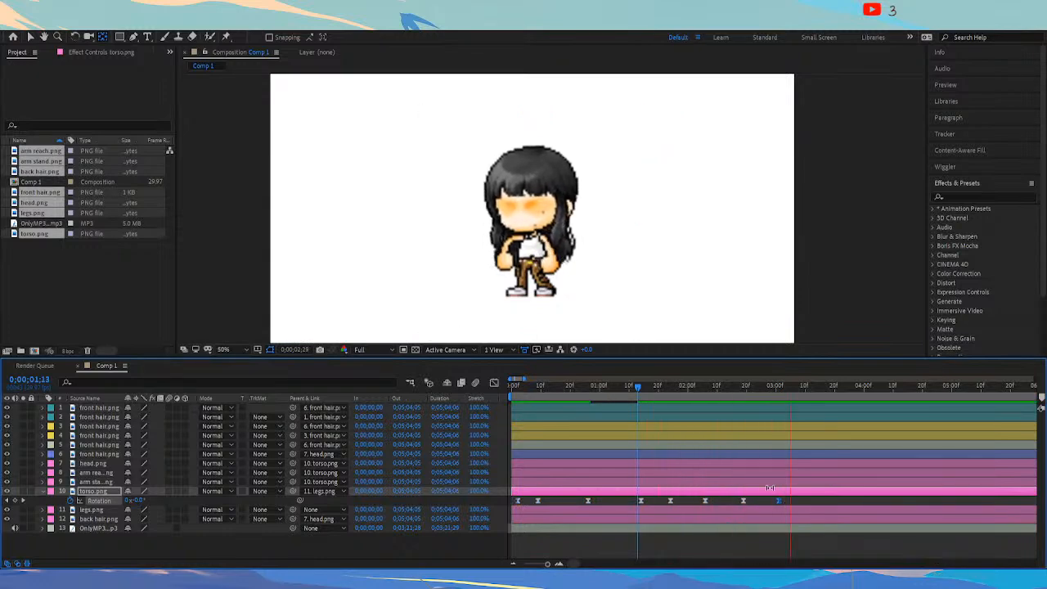
click(645, 392)
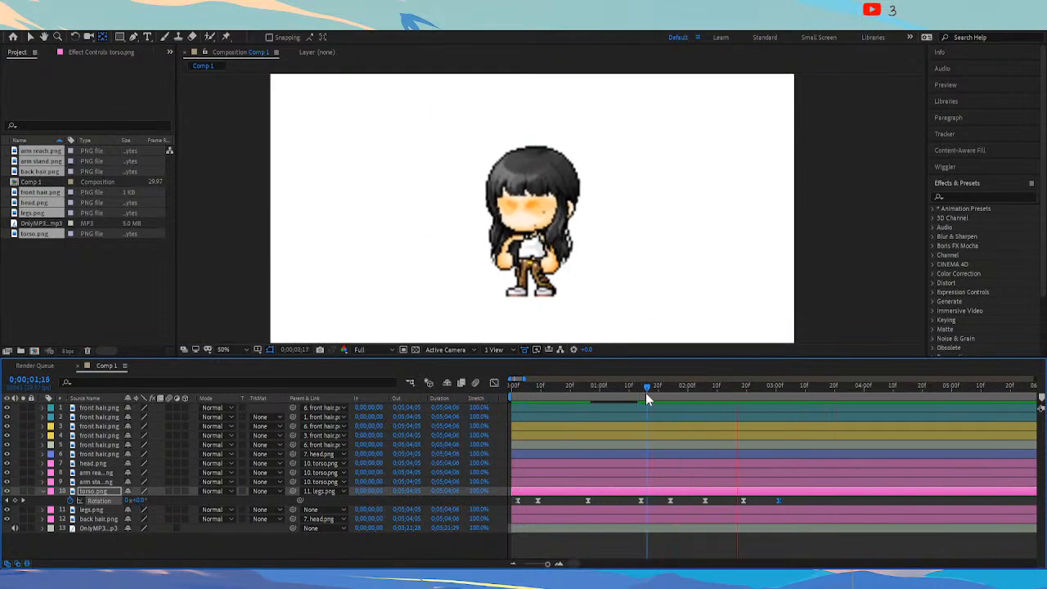
key(space)
Shift the torso's last five rotation keyframes together so the group starts at 0;00;01;11, and preview the timing
drag(631, 496, 774, 501)
click(631, 388)
key(space)
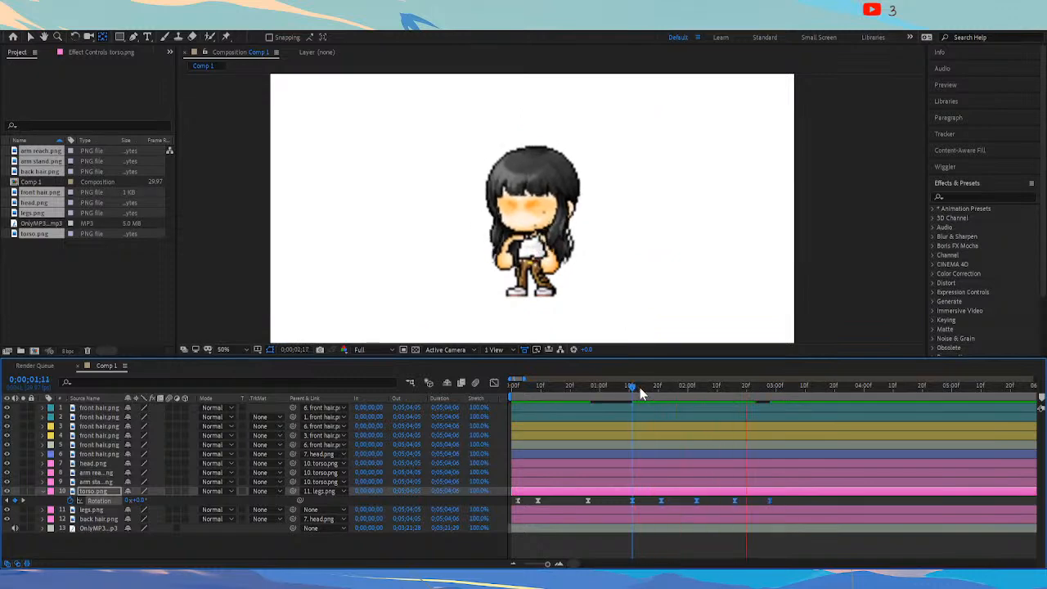
click(633, 384)
key(space)
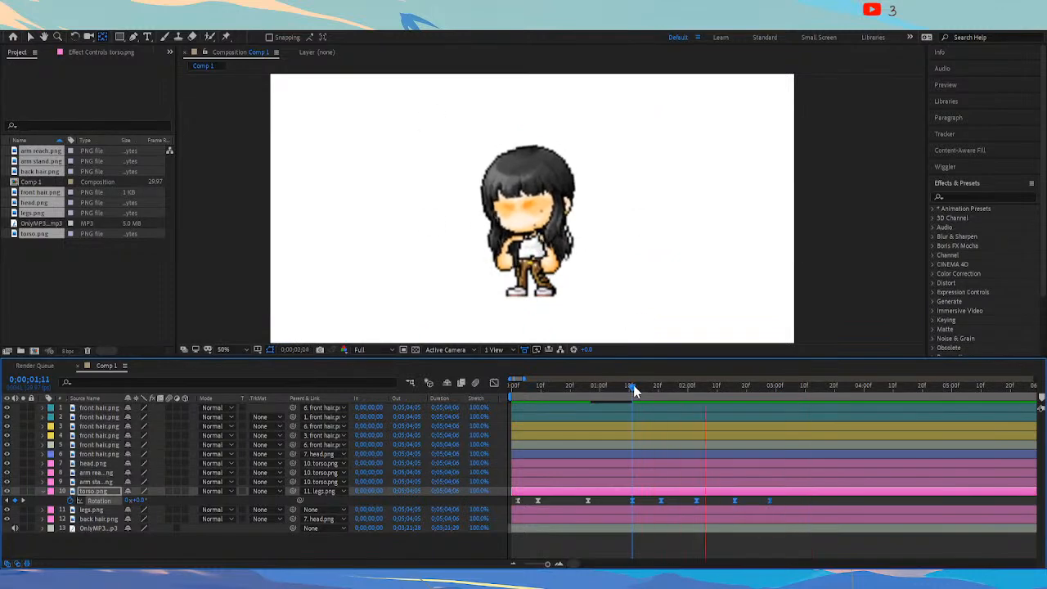
Shift the torso's last five rotation keyframes earlier so the group starts at about 0;00;01;07, and preview
click(633, 384)
drag(631, 501, 620, 500)
key(space)
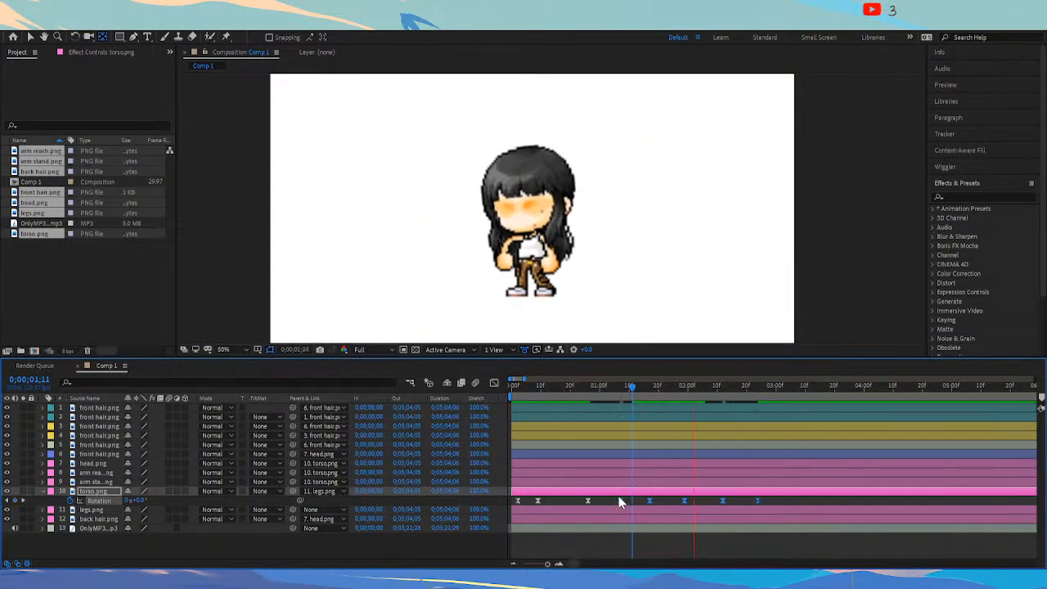
Shift the torso's last five rotation keyframes so the group starts at about 0;00;01;20, and preview from 0;00;01;14
click(640, 384)
drag(621, 499, 659, 501)
key(space)
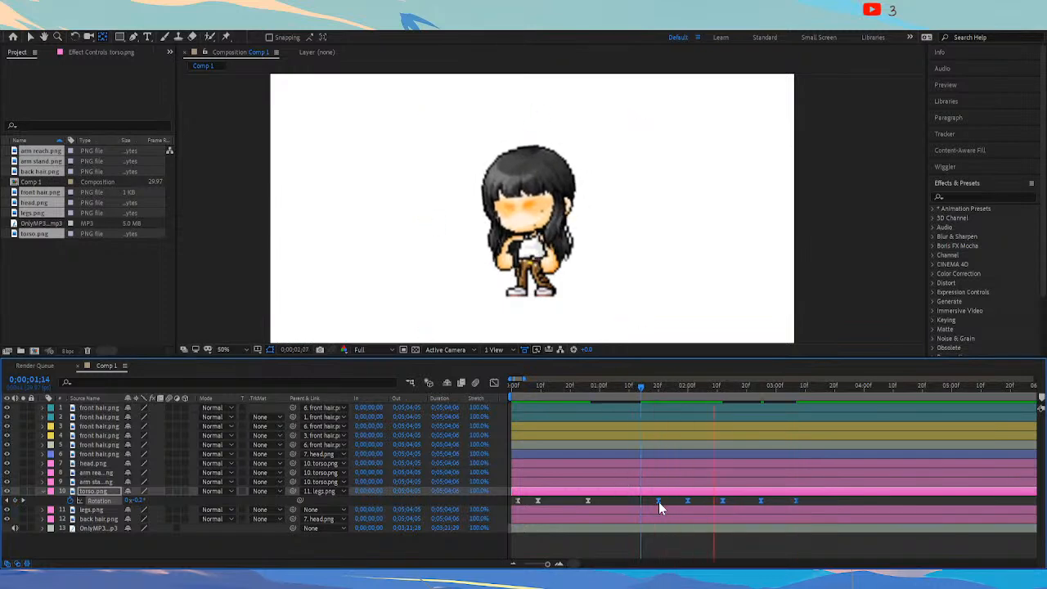
click(641, 384)
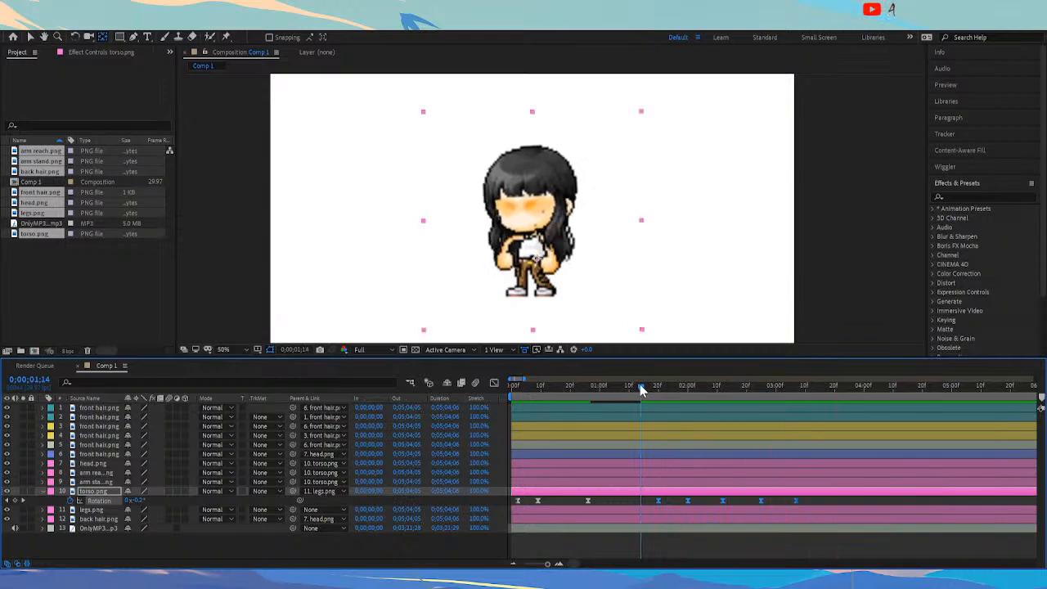
At the start of the timeline, rotate the arm reach layer to -72° and the arm stand layer to about 16°, then preview
drag(640, 387, 456, 417)
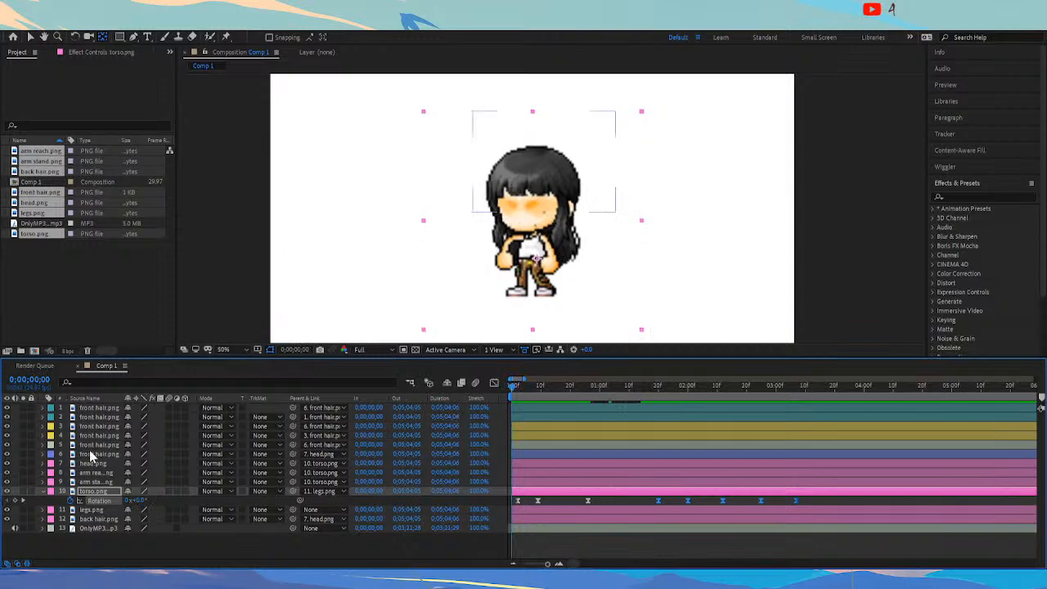
click(106, 474)
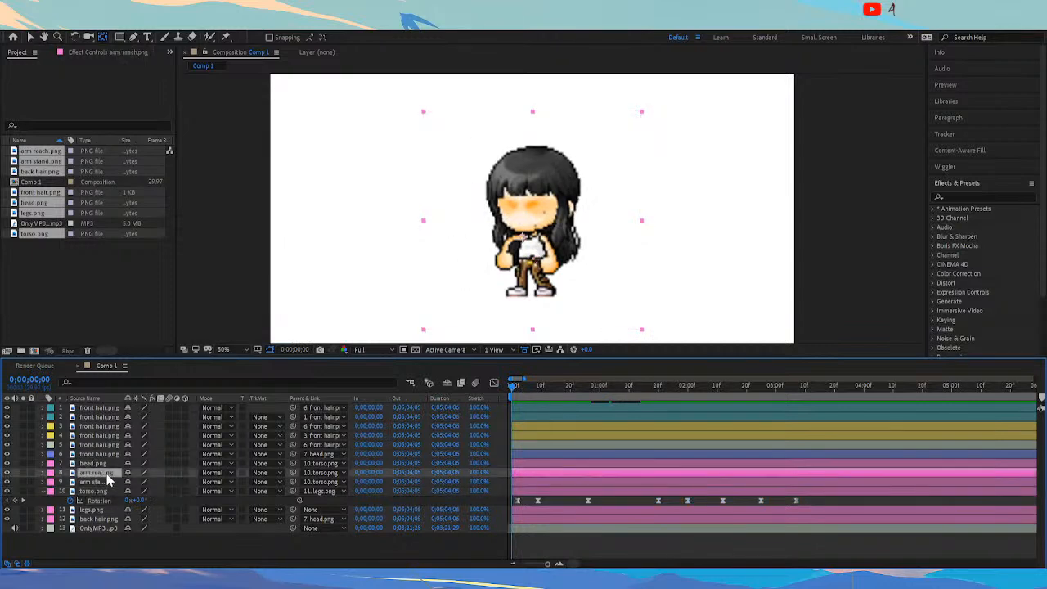
key(r)
mouse_move(139, 482)
mouse_down()
mouse_move(96, 490)
mouse_move(144, 500)
mouse_up()
click(90, 490)
key(r)
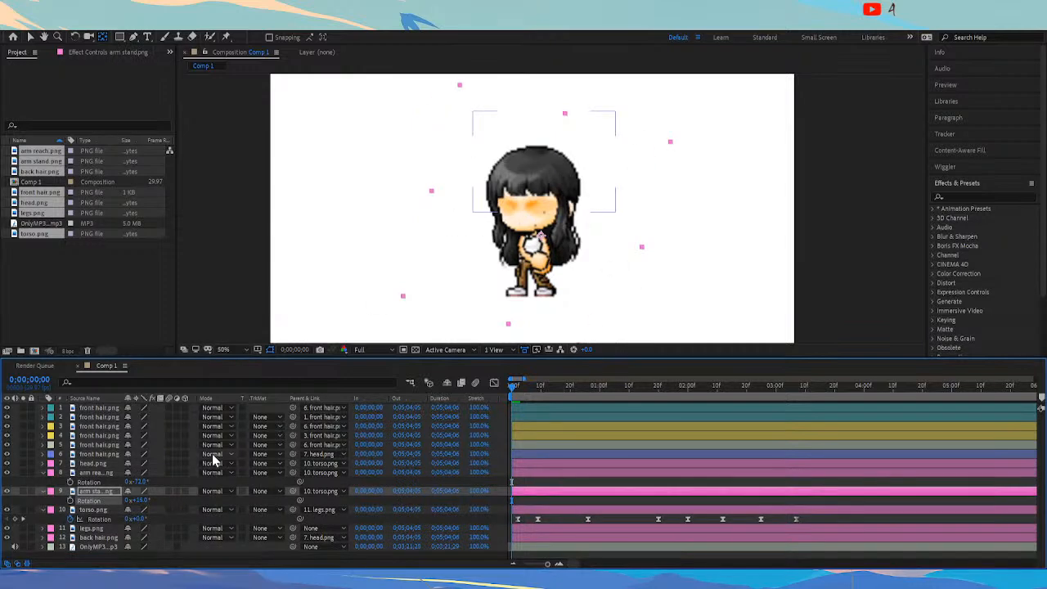
key(space)
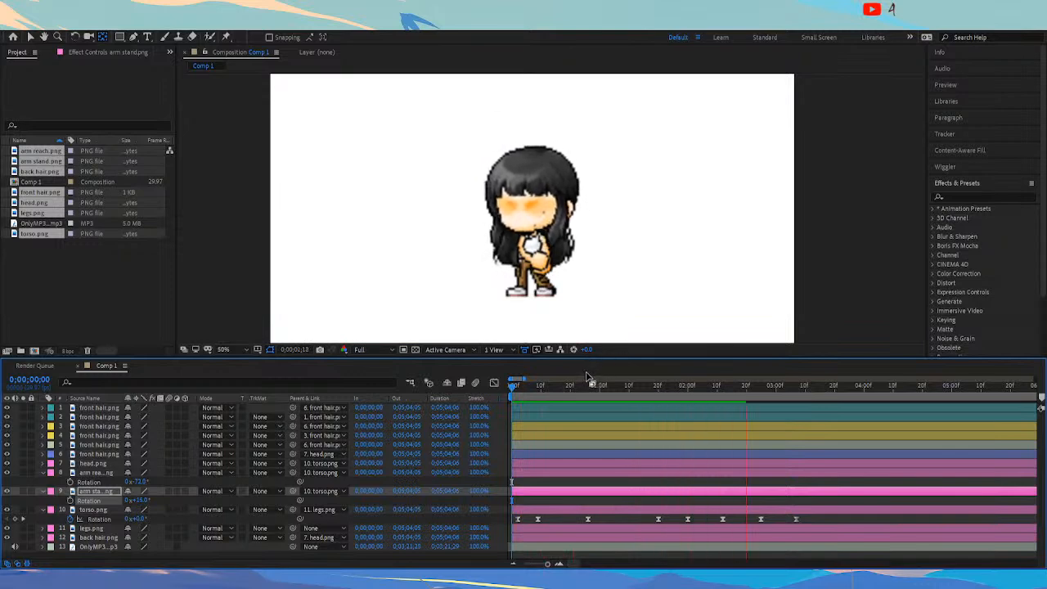
Add rotation keyframes to the arm reach and arm stand layers, move both to 0;00;00;14 and preview from there
click(552, 385)
mouse_move(523, 395)
mouse_down()
mouse_move(496, 399)
mouse_move(561, 396)
mouse_move(512, 398)
mouse_up()
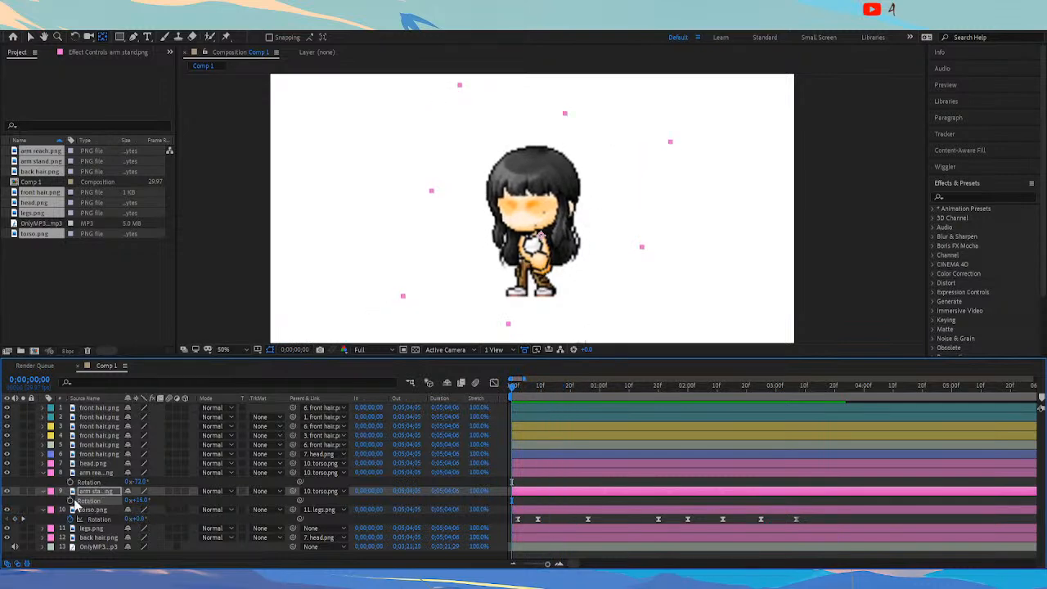
click(94, 472)
drag(530, 391, 564, 404)
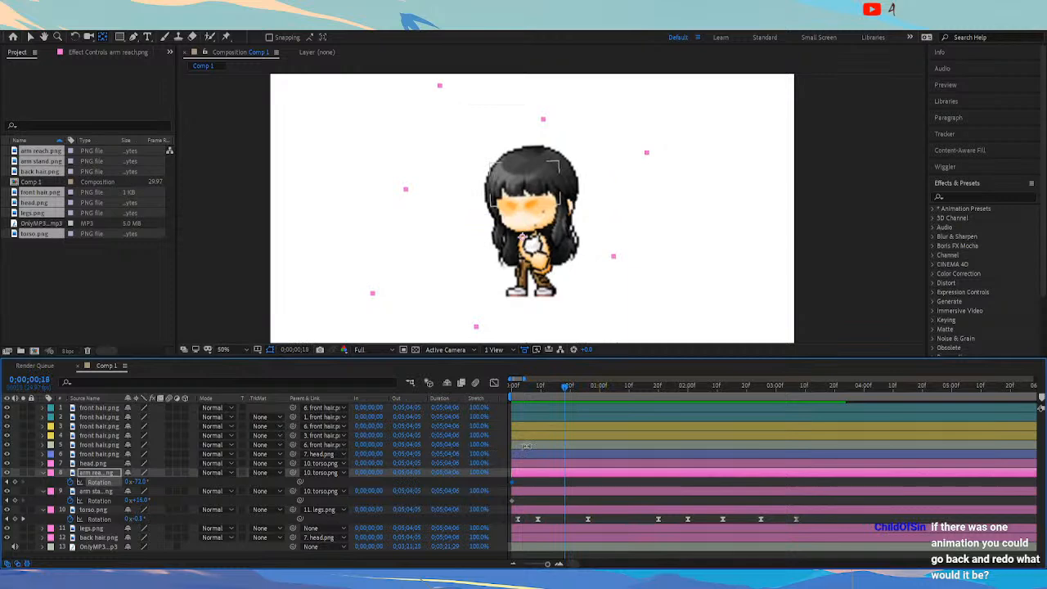
drag(521, 479, 549, 498)
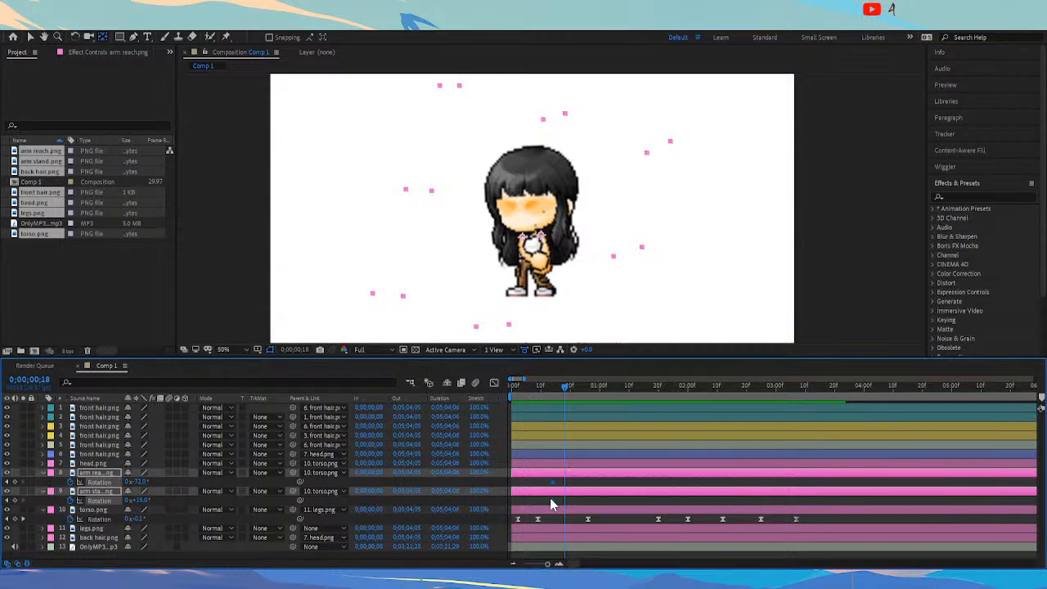
click(557, 385)
drag(555, 386, 553, 386)
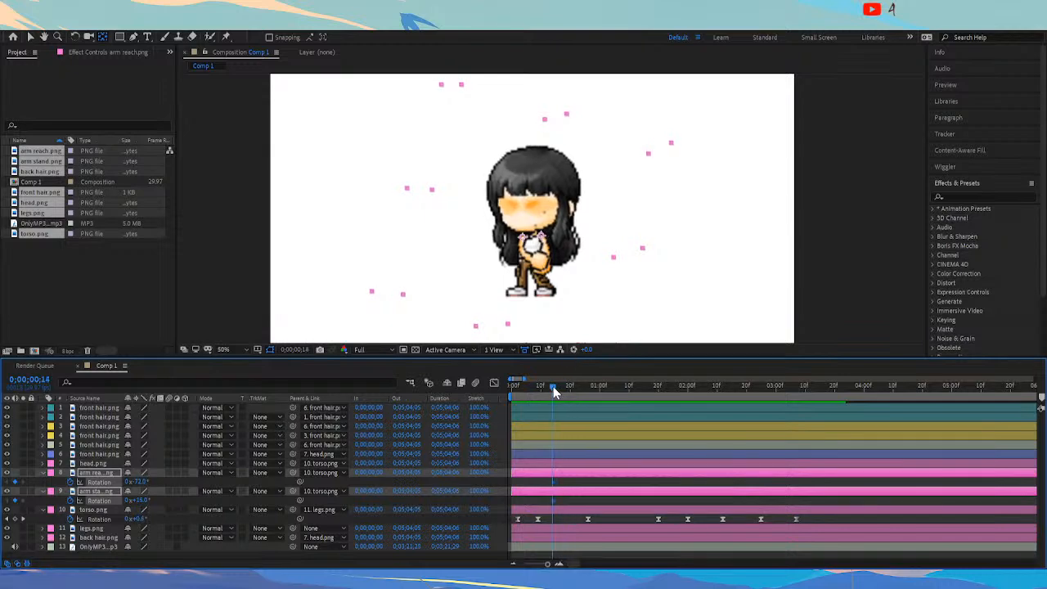
key(space)
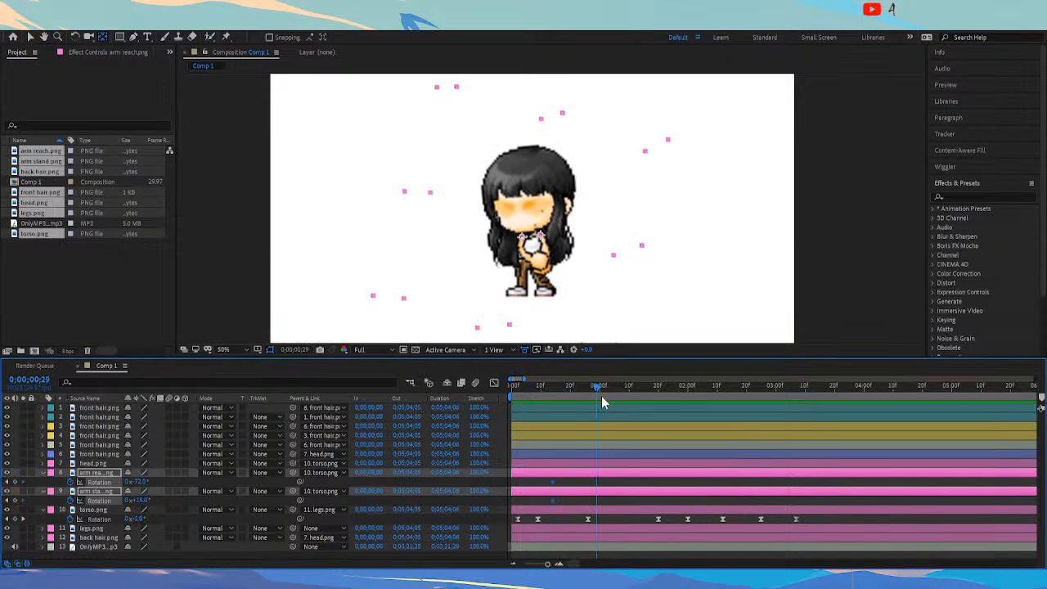
Keyframe the arm reach layer's rotation at -74° at 0;00;00;25
mouse_move(572, 395)
mouse_down()
mouse_move(554, 388)
mouse_move(586, 387)
mouse_up()
click(141, 481)
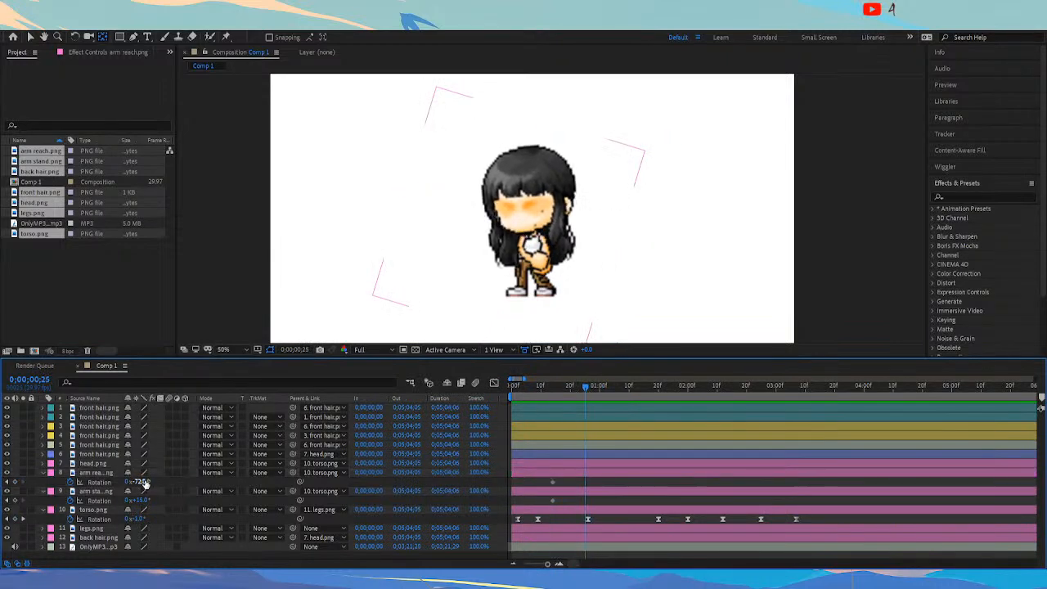
text(7)
click(183, 469)
click(141, 482)
text(-74)
key(Return)
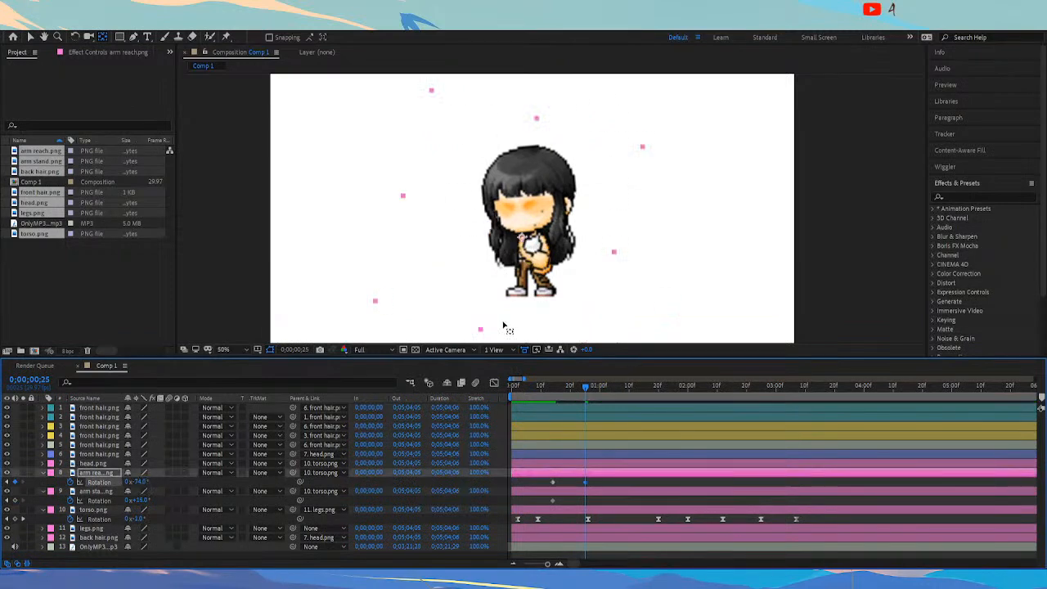
Compare the arm pose at 0;00;00;14, then set the arm reach layer's rotation keyframe at 0;00;00;25 to -70°
drag(578, 379, 552, 392)
click(143, 485)
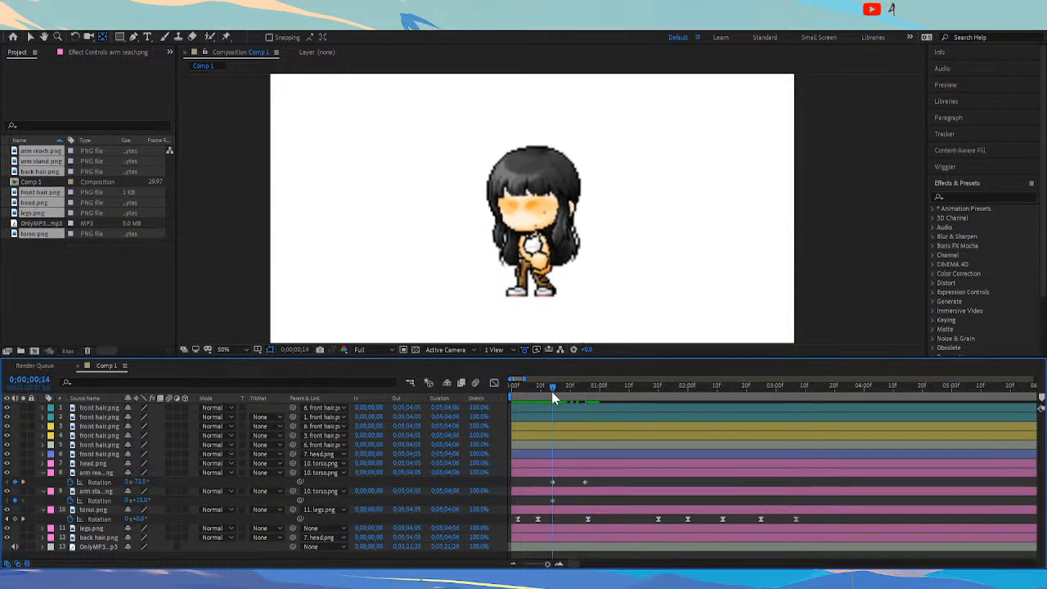
click(587, 392)
click(137, 482)
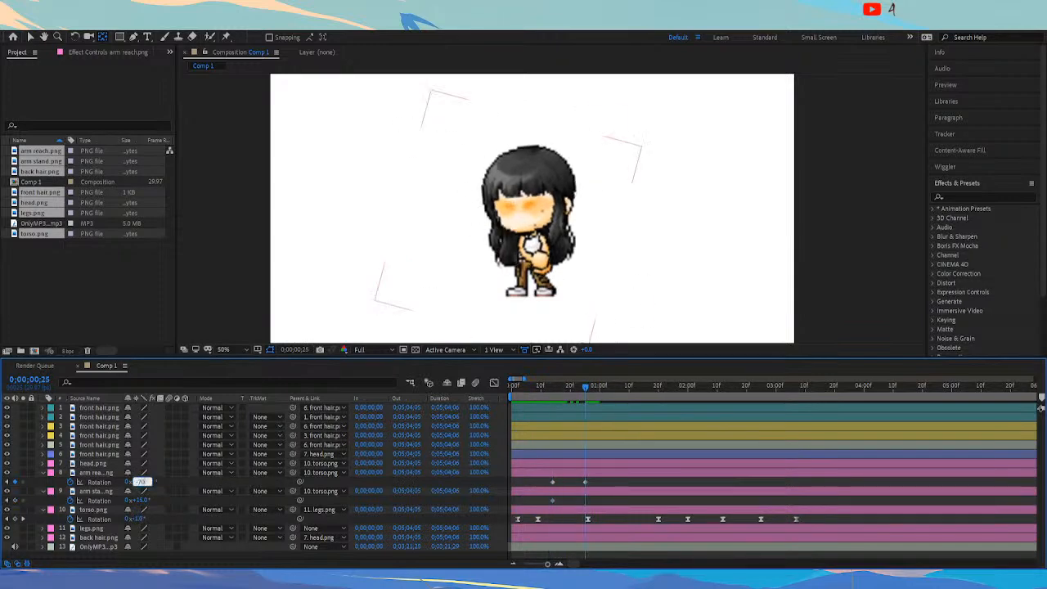
click(138, 482)
Keyframe the arm reach layer's rotation at -72° at 0;00;01;03 and preview the arm motion
drag(601, 381, 611, 406)
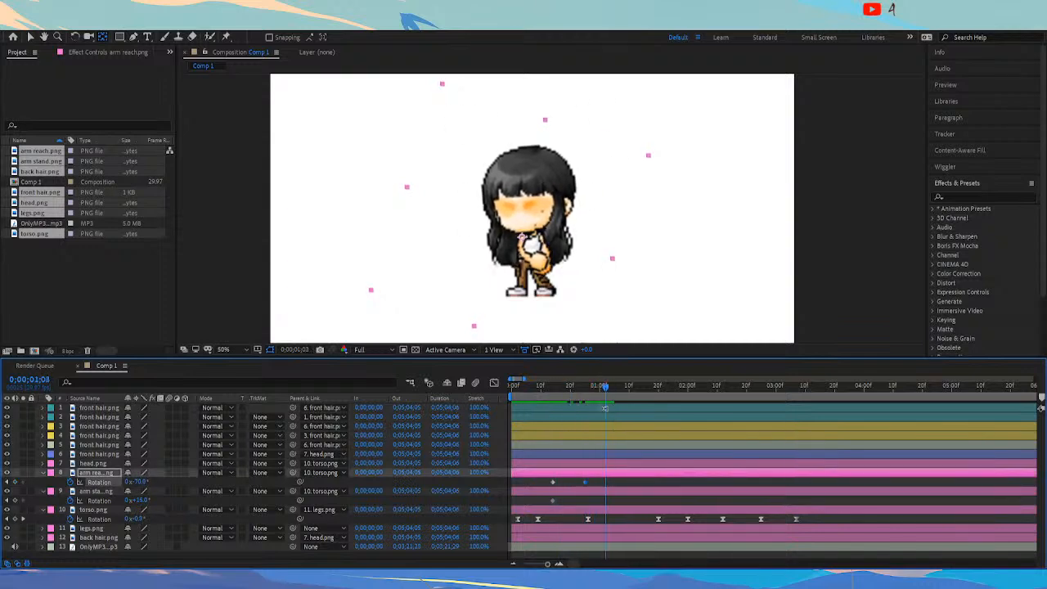
click(135, 482)
text(-72)
key(Return)
click(549, 395)
key(space)
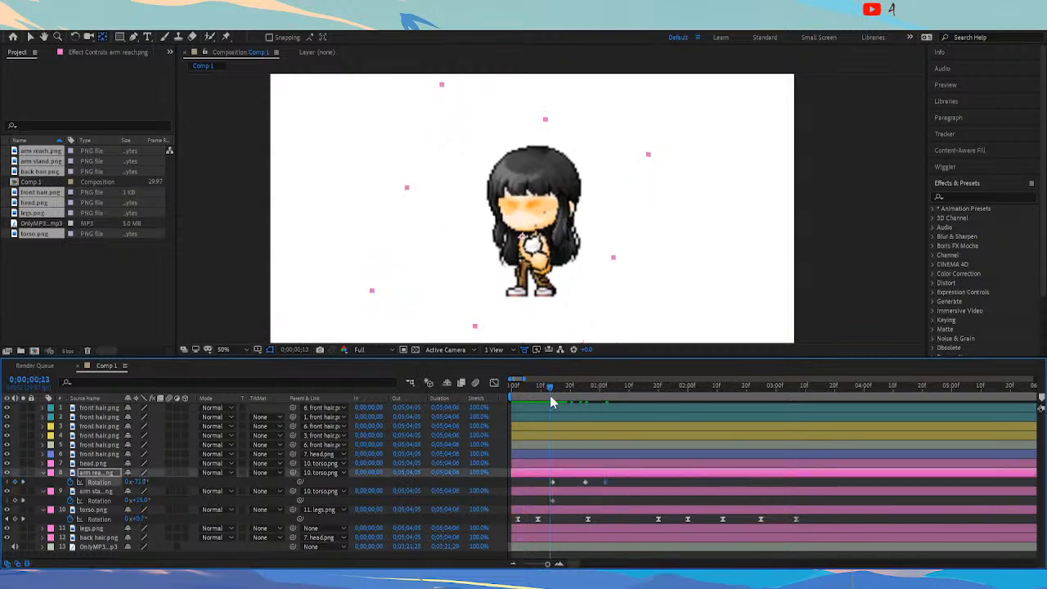
key(space)
Move the arm reach layer's last rotation keyframe to about 0;00;01;08 and preview the motion
drag(605, 482, 623, 482)
key(space)
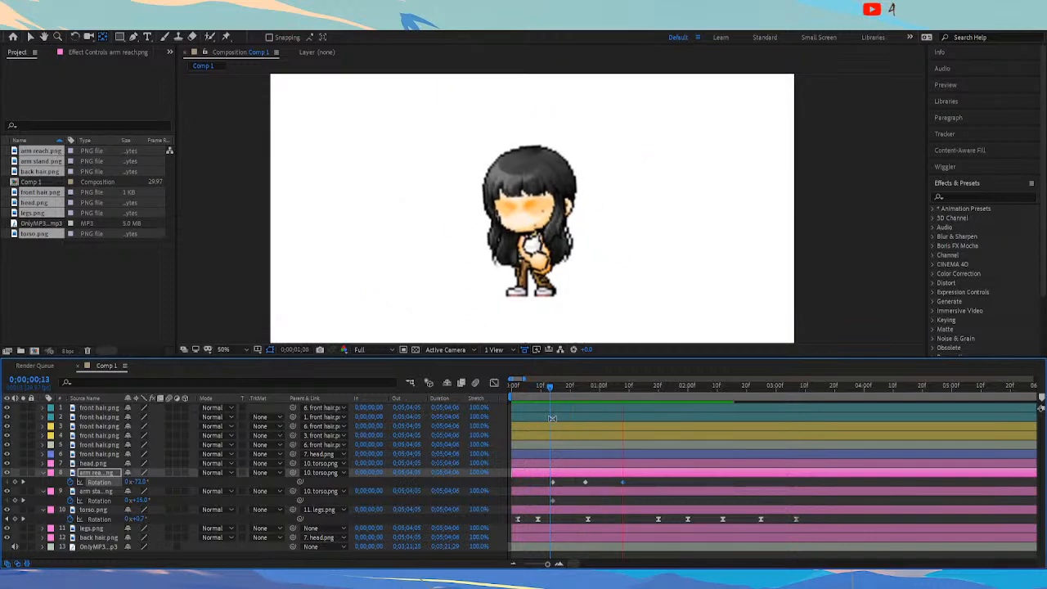
drag(545, 383, 551, 387)
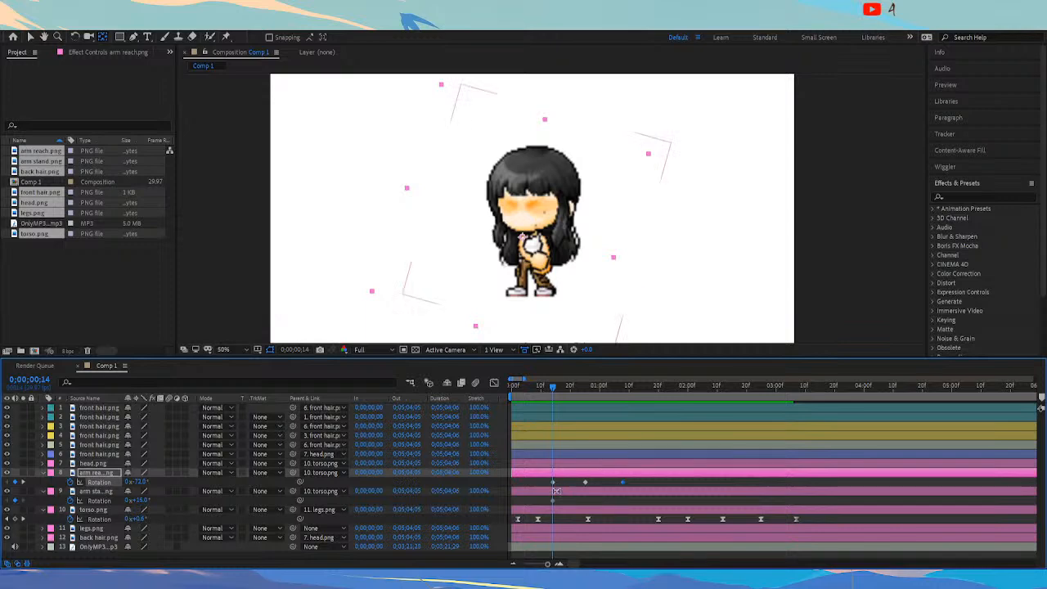
Keyframe the arm stand layer's rotation at 18° at 0;00;00;25 and preview the motion
click(586, 394)
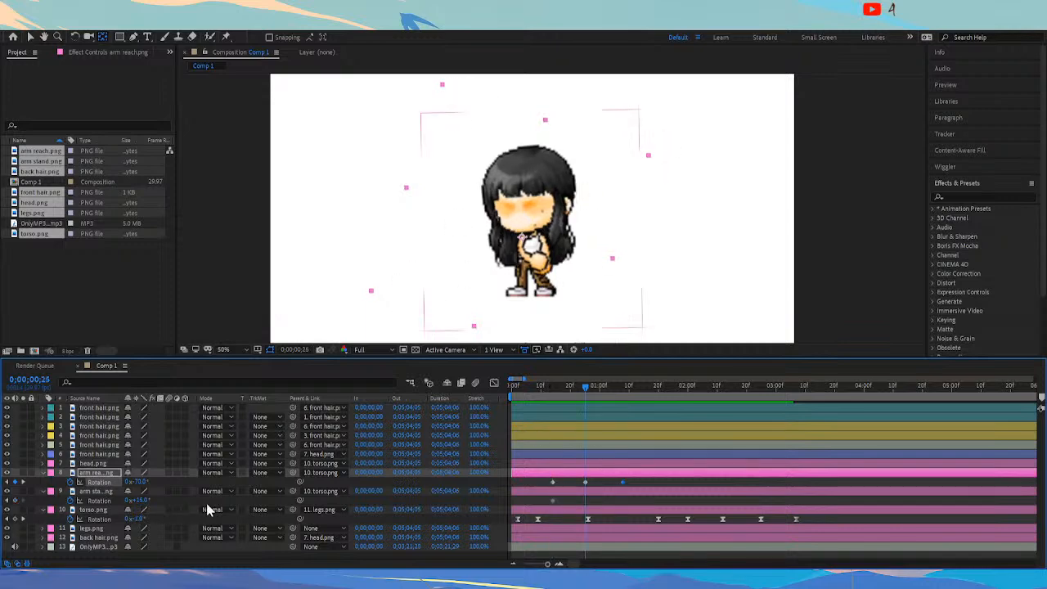
click(146, 500)
text(13)
key(Return)
click(144, 501)
text(18)
key(Return)
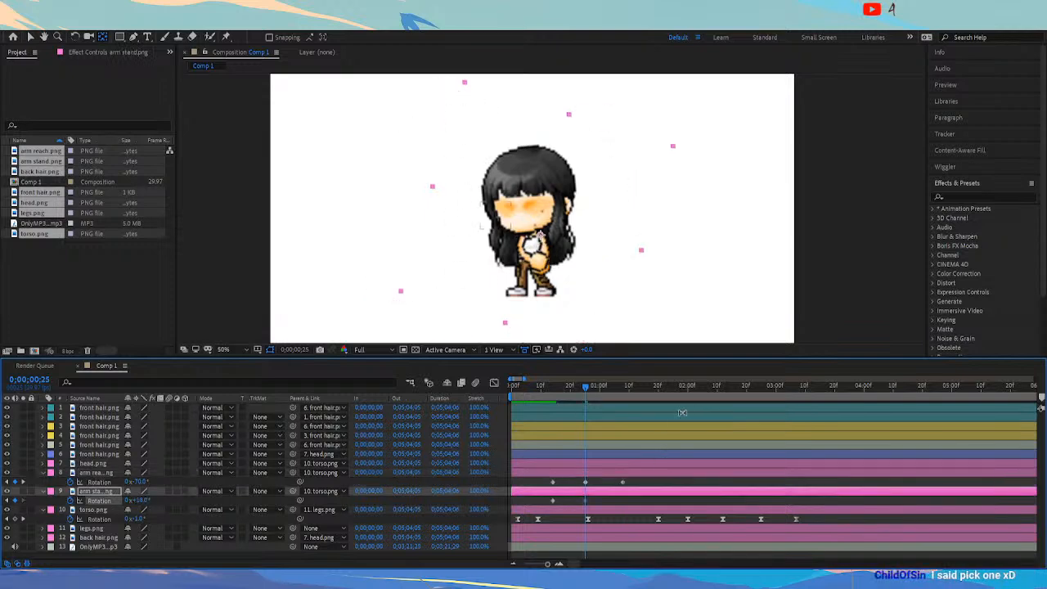
key(space)
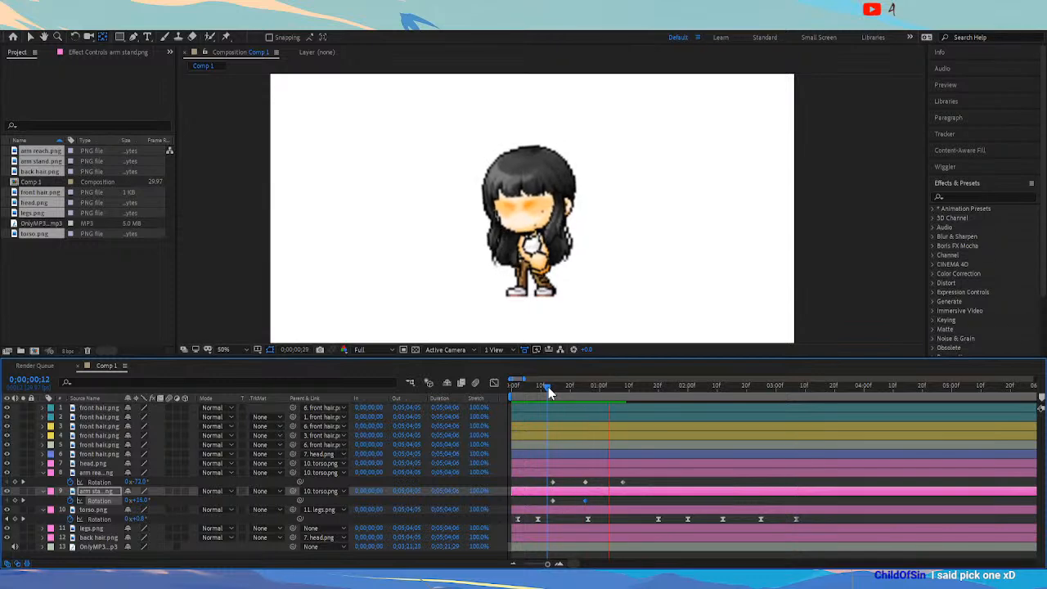
Keyframe the arm stand layer's rotation at 16° at 0;00;01;09 and preview from 0;00;00;09
click(627, 388)
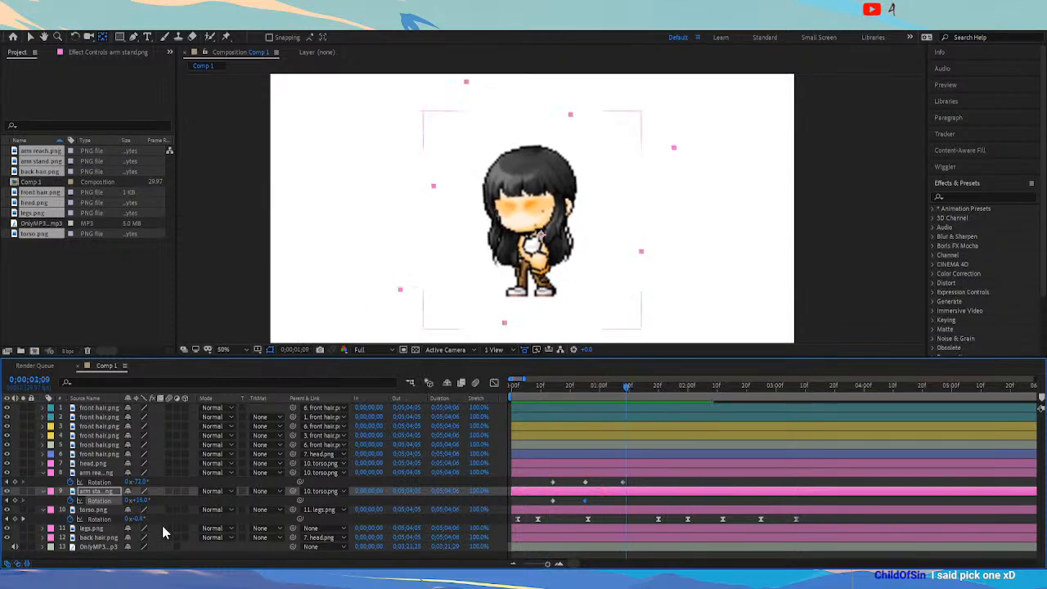
click(139, 501)
text(16)
key(Return)
click(538, 387)
key(space)
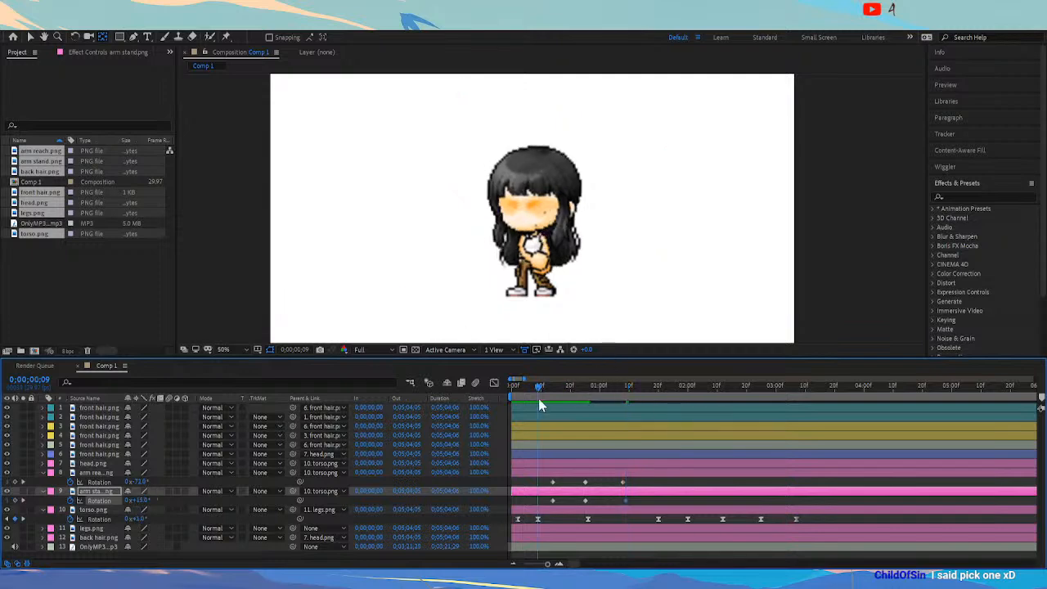
key(space)
Ease both arm layers' rotation keyframes and shift the arm reach keyframes slightly earlier so they start at 0;00;00;13
drag(641, 485, 620, 483)
click(550, 385)
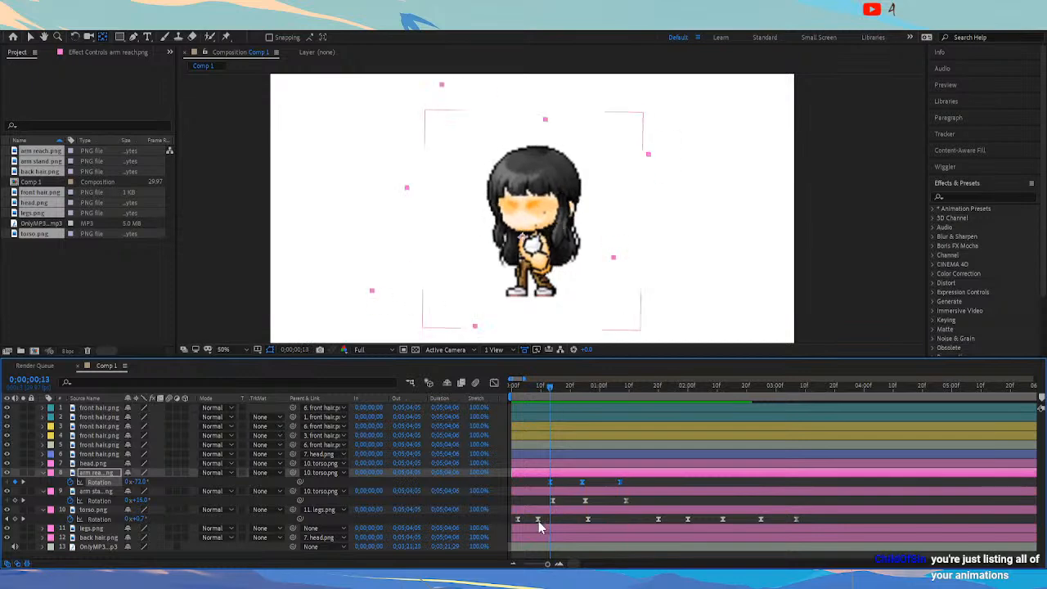
Shift the arm stand layer's rotation keyframes slightly later so they start at about 0;00;00;15, and preview the motion
drag(539, 502, 630, 500)
key(space)
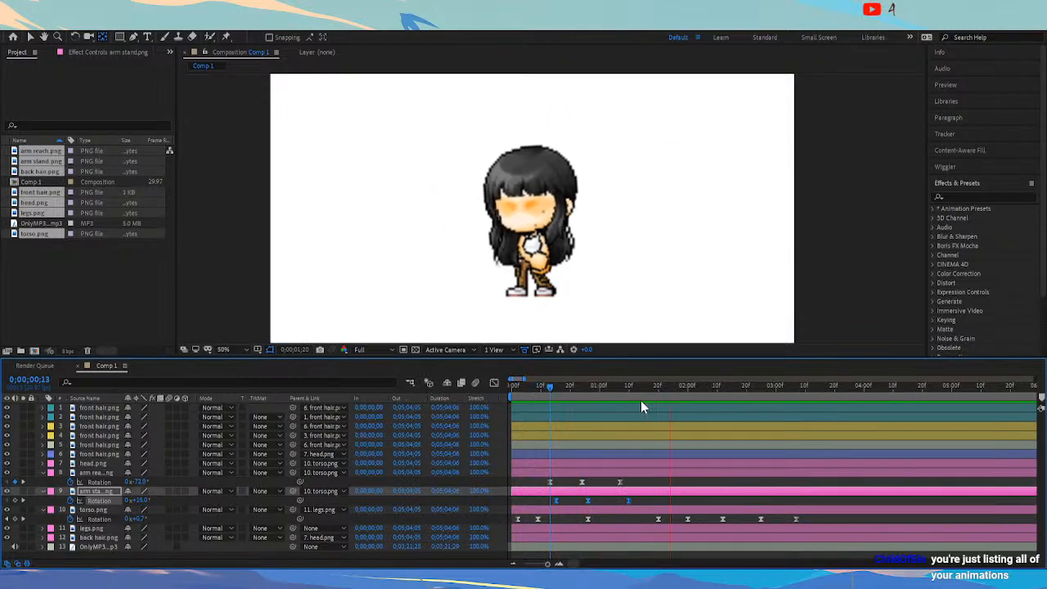
click(675, 386)
Add rotation keyframes holding the current values on both arm layers at 0;00;02;07
drag(674, 389, 707, 400)
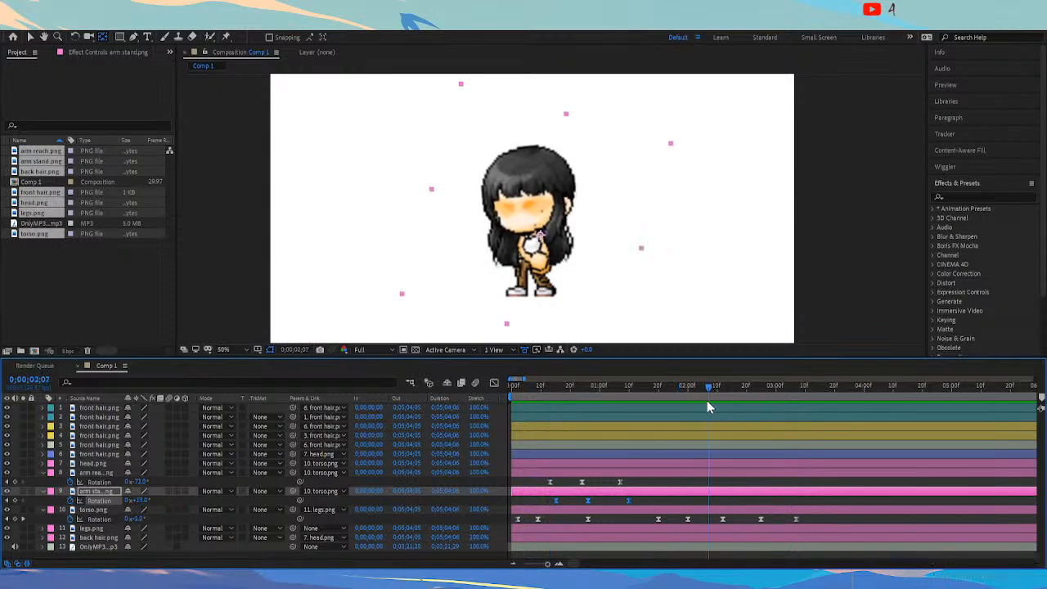
click(15, 482)
click(15, 499)
Keyframe slightly adjusted rotations on both arm layers at 0;00;02;22 and preview from about 0;00;02;08
drag(717, 389, 755, 388)
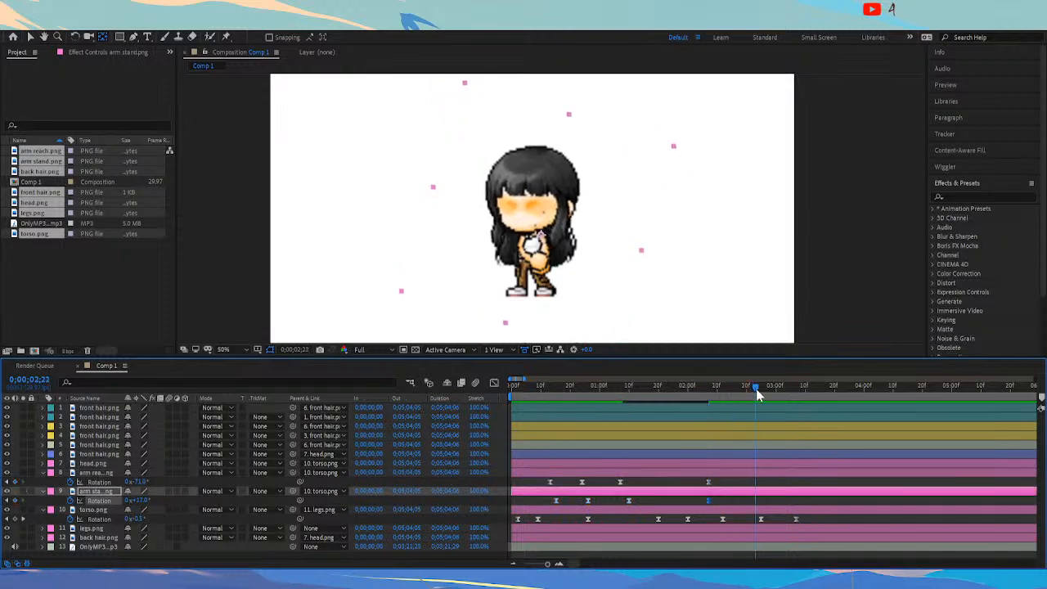
click(658, 484)
drag(141, 499, 137, 481)
click(708, 392)
key(space)
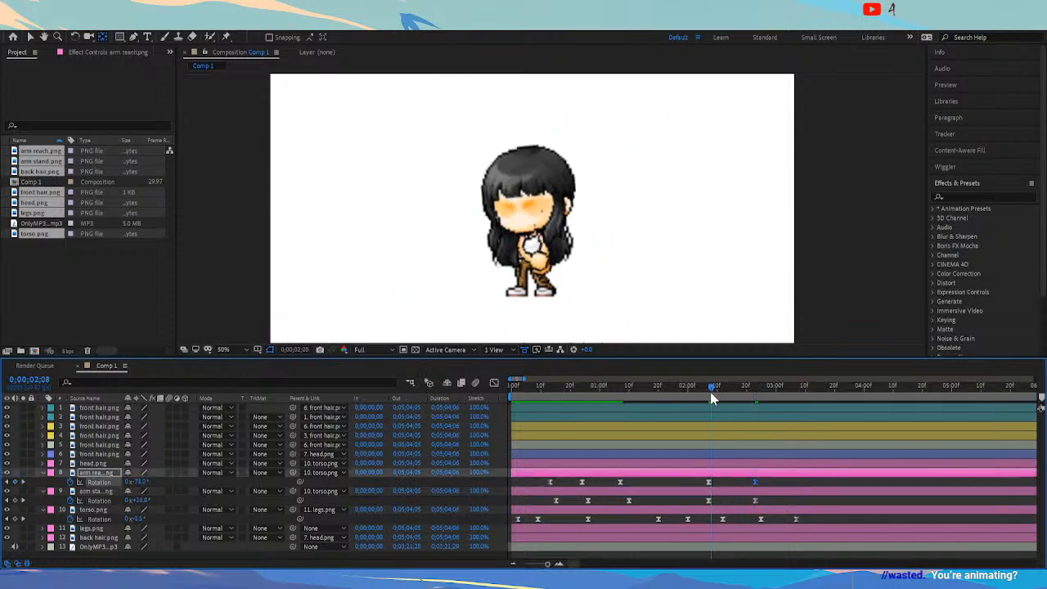
Keyframe the arm reach layer's rotation at -77° at 0;00;03;07
drag(710, 387, 797, 401)
click(142, 482)
text(-77)
key(Return)
Try -10° and 20° as the arm stand layer's rotation at 0;00;03;07
click(141, 500)
text(-10)
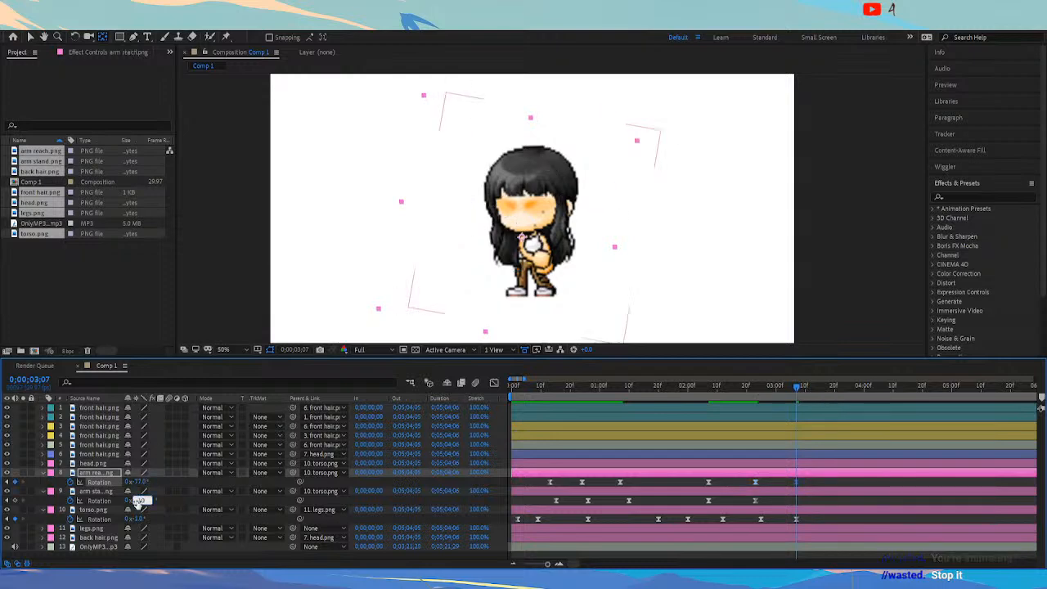
key(Return)
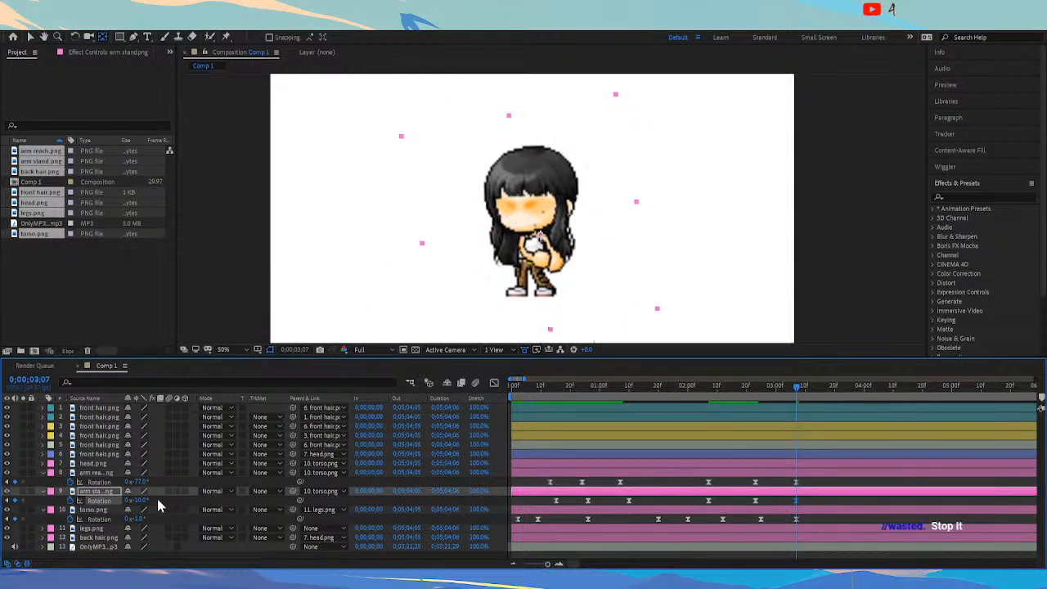
key(ctrl+z)
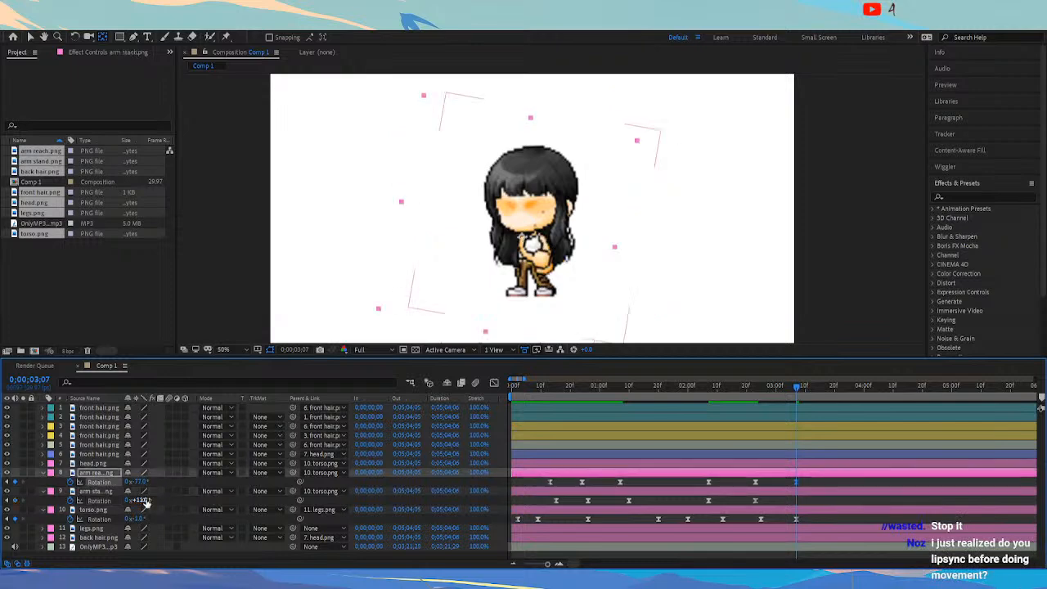
click(90, 487)
click(142, 501)
key(Return)
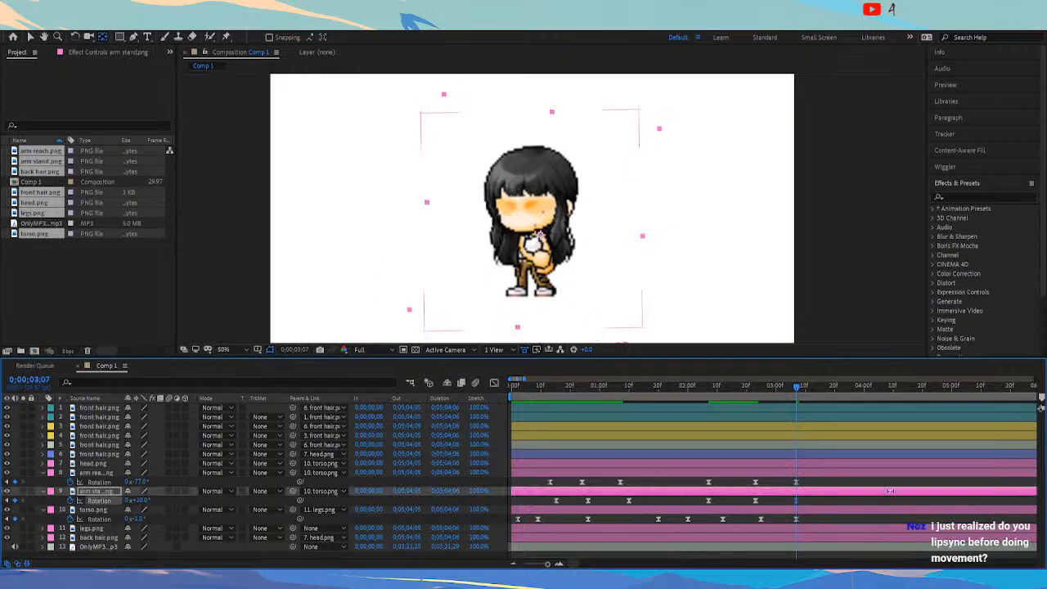
Keyframe the arm stand layer's rotation at 12° at 0;00;03;07 and preview from about 0;00;00;28
drag(709, 385, 795, 404)
click(143, 501)
text(12)
key(Return)
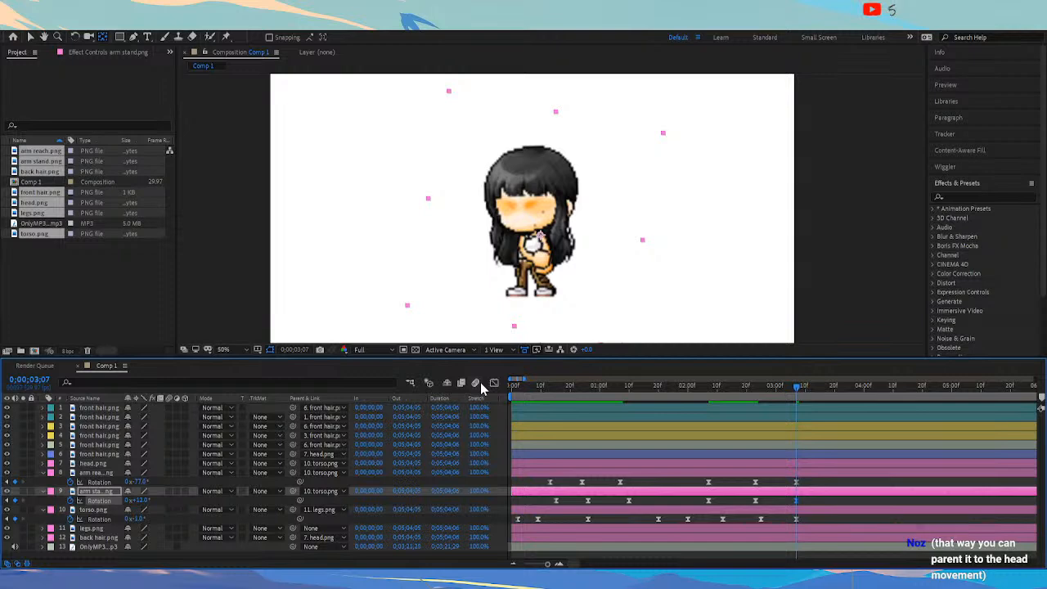
click(714, 386)
drag(729, 396, 588, 400)
key(space)
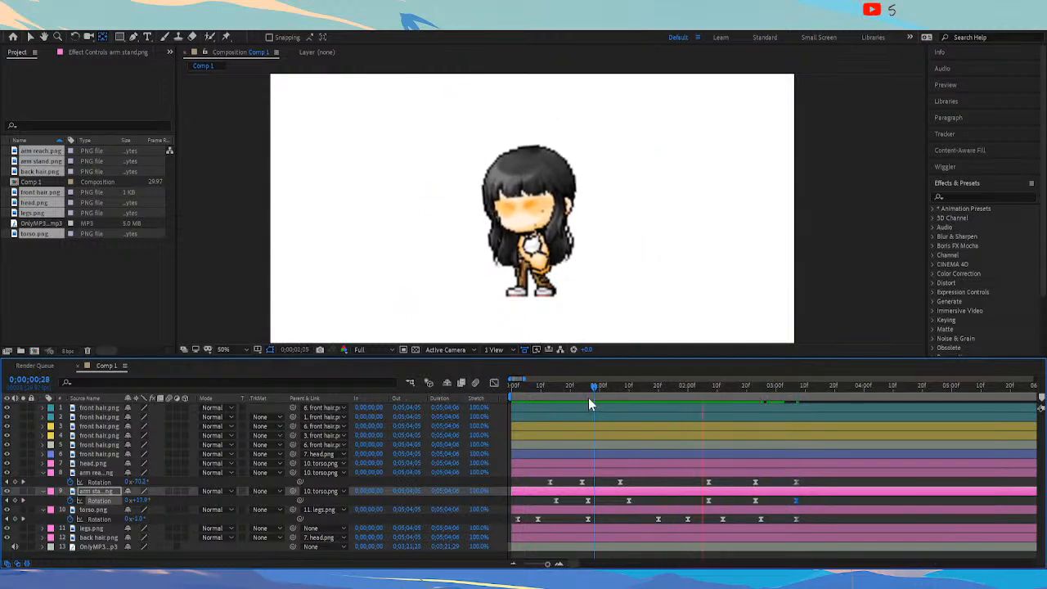
Shift the arm reach layer's last three rotation keyframes about three frames earlier and preview from 0;00;02;01
mouse_move(588, 395)
mouse_down()
mouse_move(673, 390)
mouse_move(800, 403)
mouse_up()
mouse_move(813, 481)
mouse_down()
mouse_move(703, 504)
mouse_move(689, 481)
mouse_move(803, 494)
mouse_move(785, 481)
mouse_up()
mouse_move(677, 383)
mouse_down()
mouse_move(705, 397)
mouse_move(690, 390)
mouse_up()
key(space)
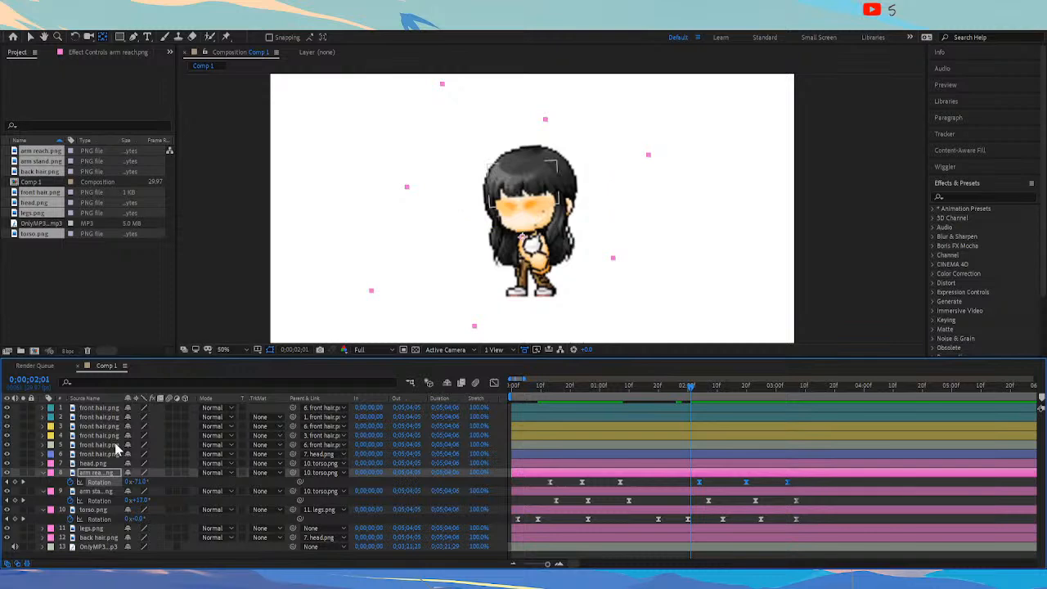
Collapse the revealed layer properties and pre-compose all the character layers together, leaving out the audio layer
click(107, 462)
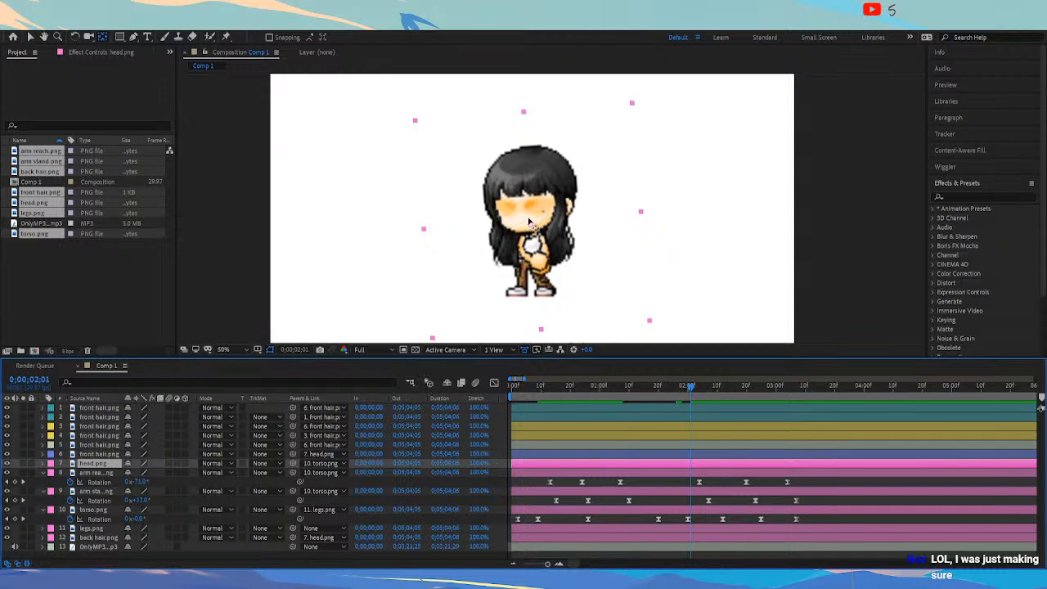
click(288, 484)
key(s)
key(s)
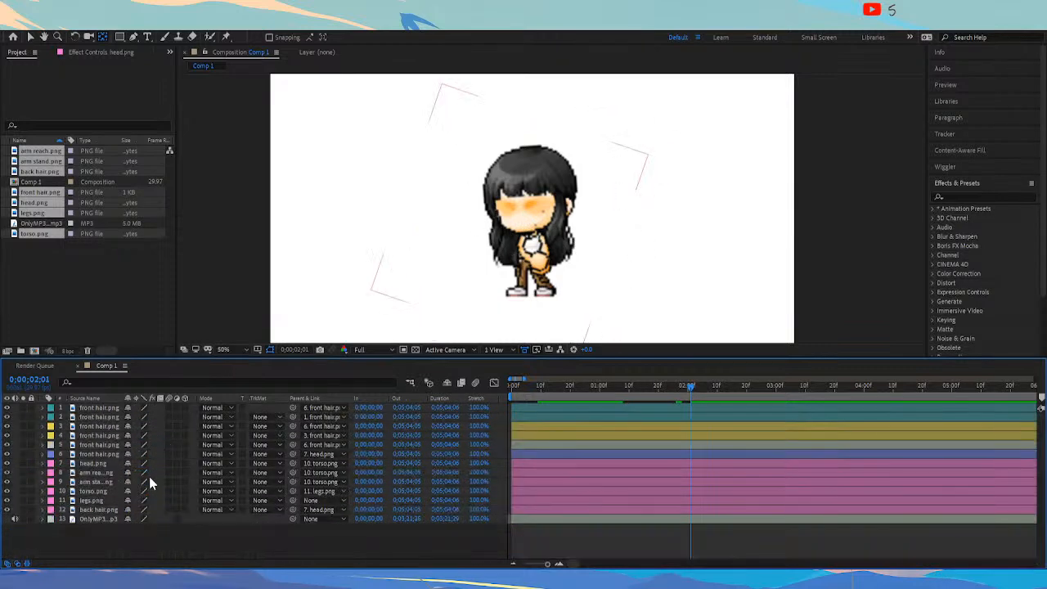
click(119, 508)
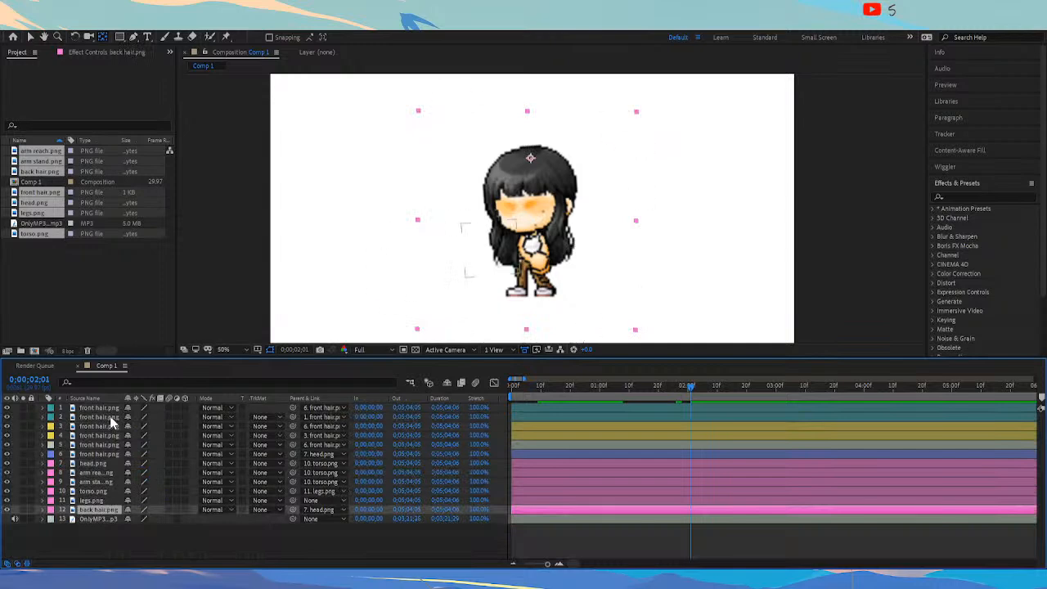
shift+click(105, 409)
key(ctrl+shift+c)
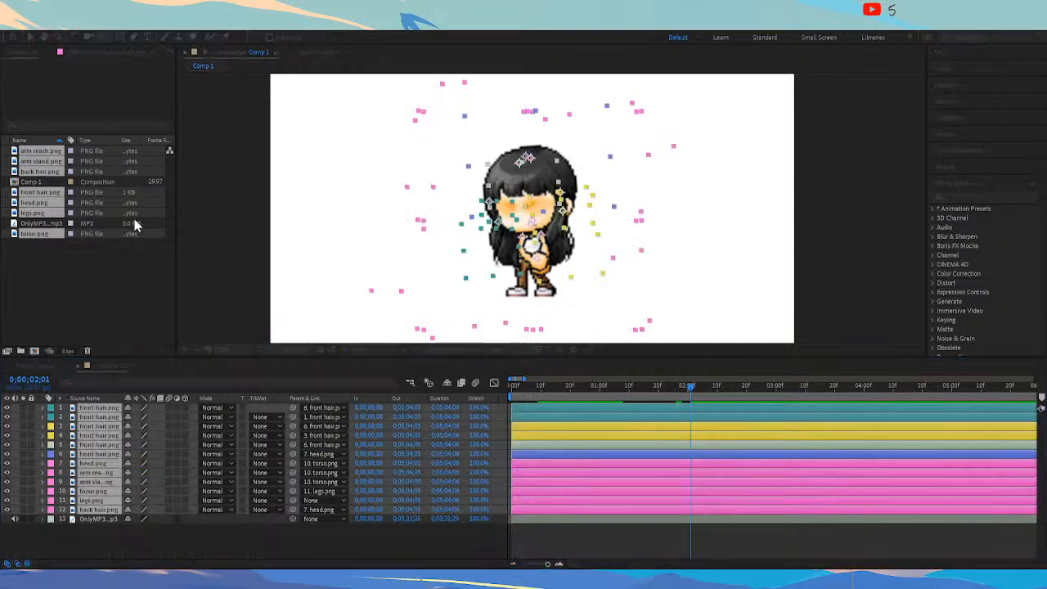
key(Return)
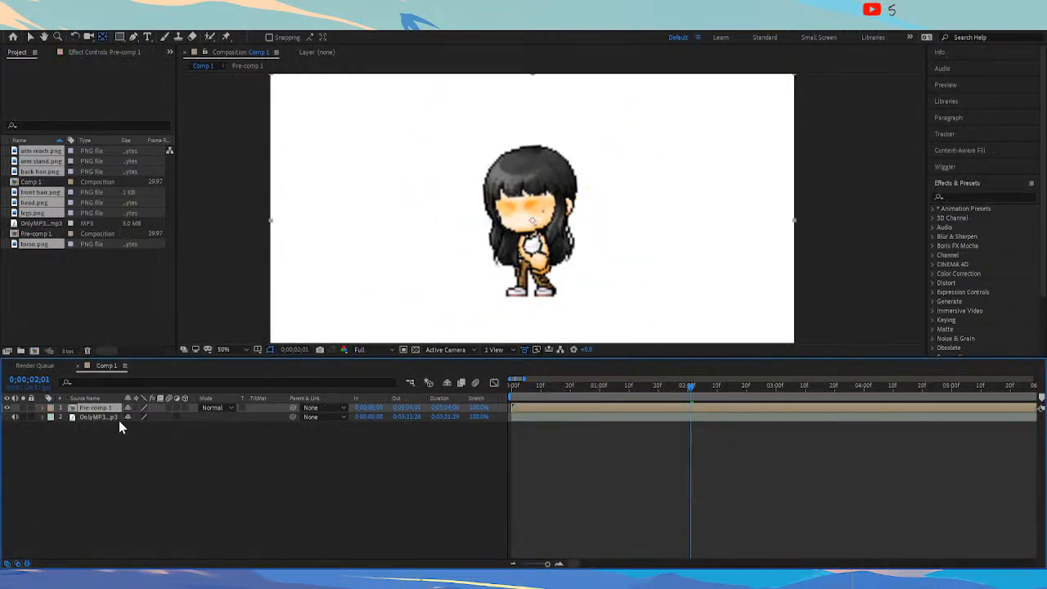
Check the pre-comp by toggling its visibility and preview the whole animation from the start
click(6, 408)
click(6, 407)
drag(602, 394, 455, 387)
key(space)
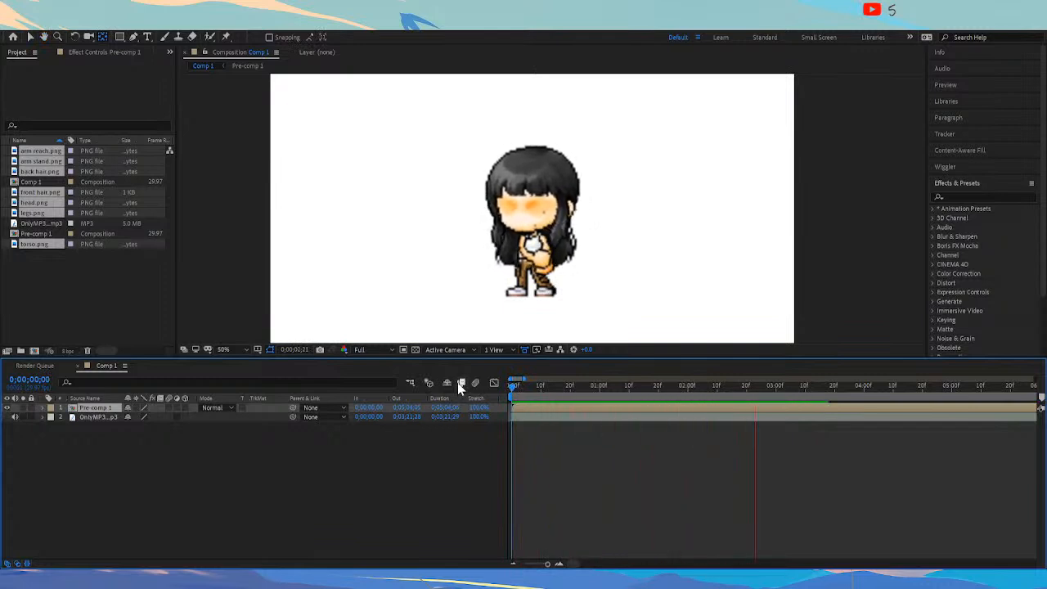
key(space)
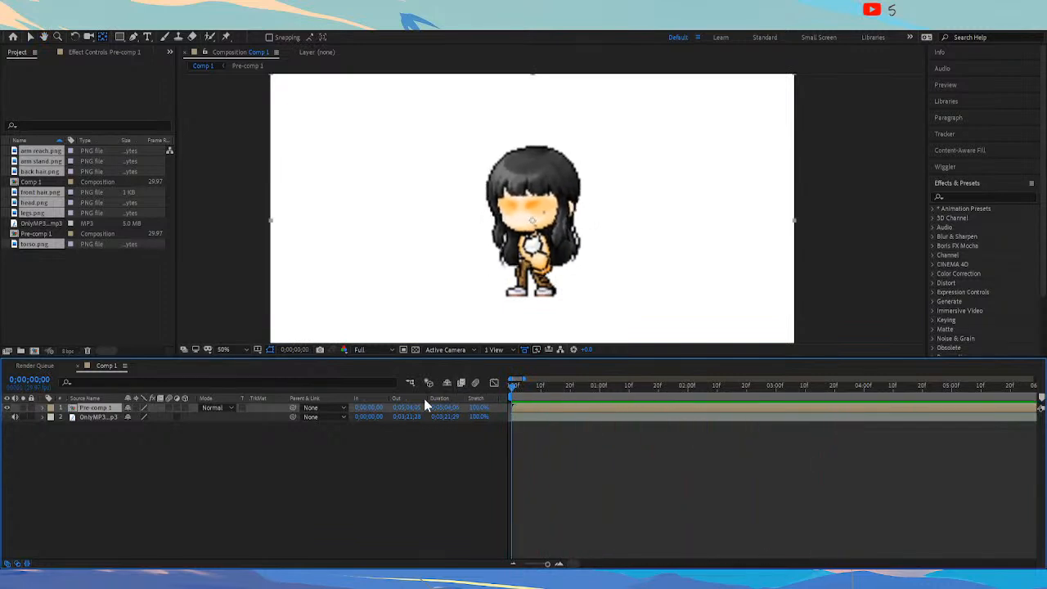
click(442, 486)
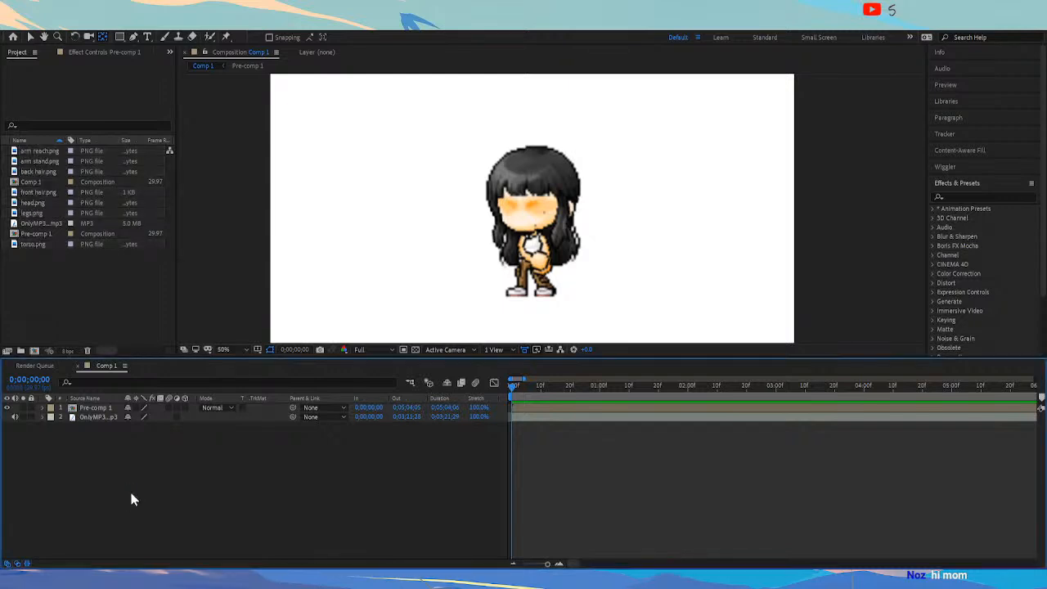
Add bg.png between the character pre-comp and the audio layer, scale it to 152% and reposition it
drag(94, 415, 99, 422)
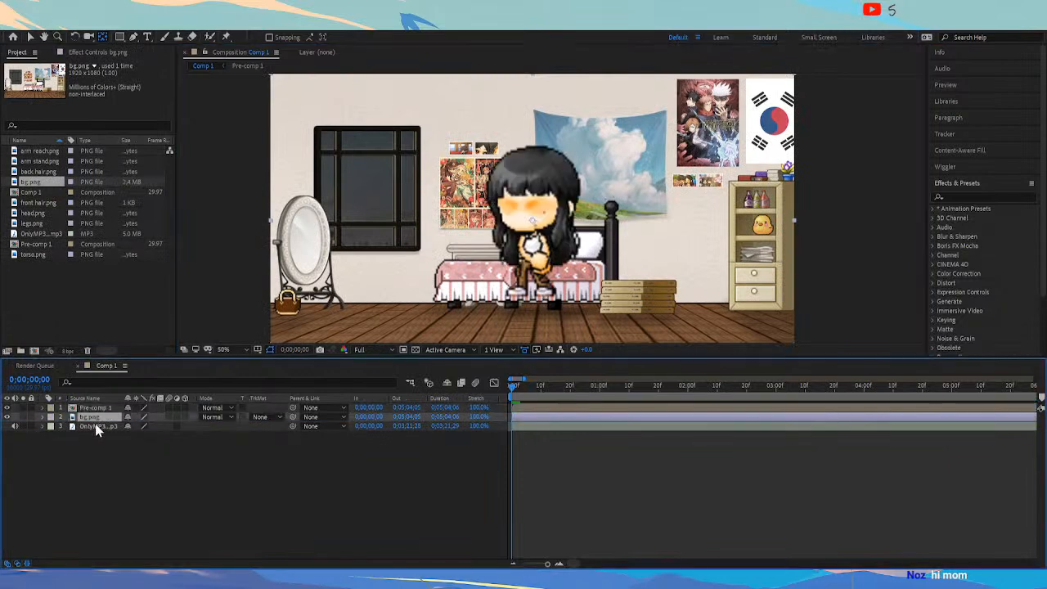
click(113, 417)
key(s)
drag(143, 426, 669, 226)
mouse_move(164, 426)
mouse_down()
mouse_move(143, 426)
mouse_move(153, 426)
mouse_up()
drag(481, 205, 481, 216)
Place the character beside the mirror and reposition the bedroom background so the window and bed fill the frame
click(105, 408)
drag(538, 255, 583, 293)
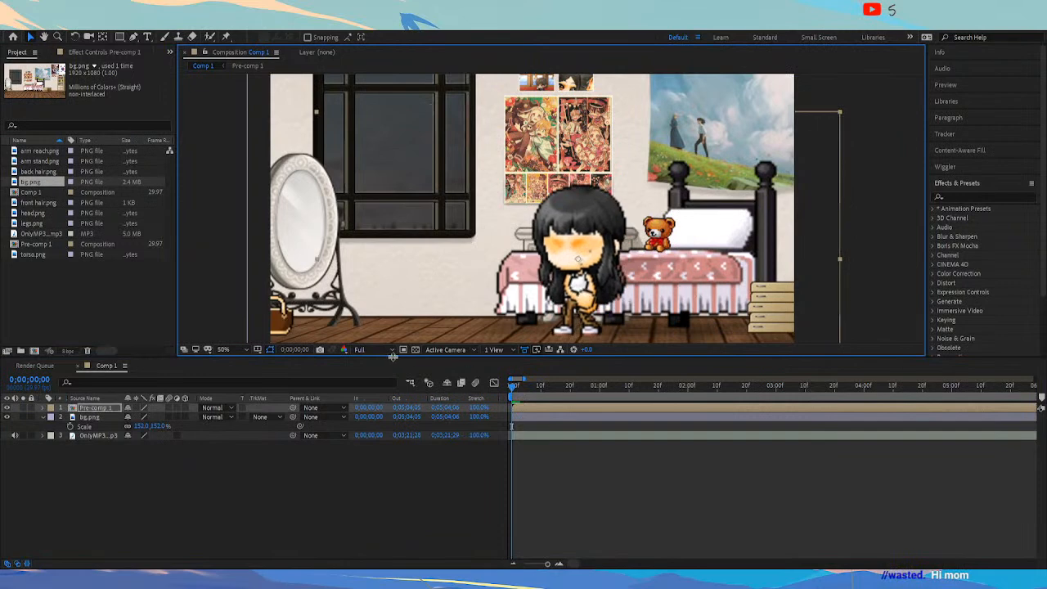
drag(587, 296, 406, 296)
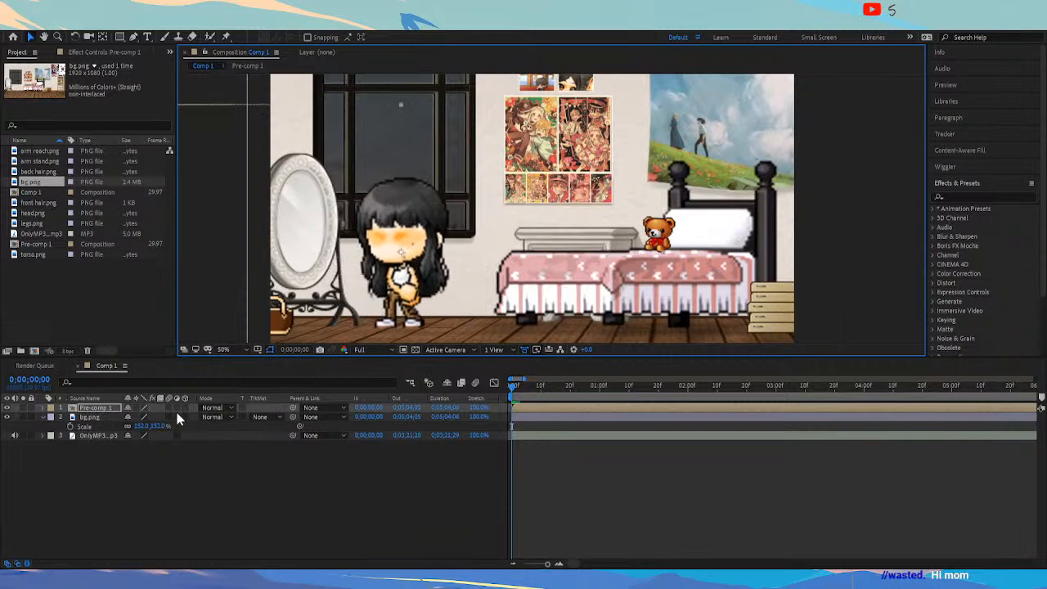
click(107, 418)
drag(497, 279, 298, 282)
drag(474, 281, 619, 286)
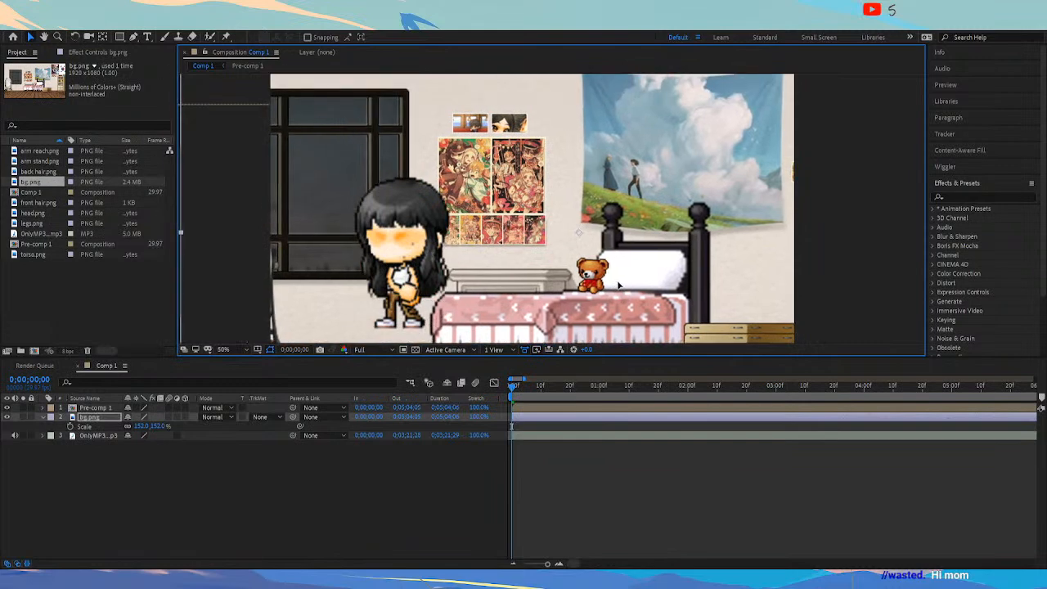
Try the character in front of the bed and by the window, and reposition it together with the background
click(401, 245)
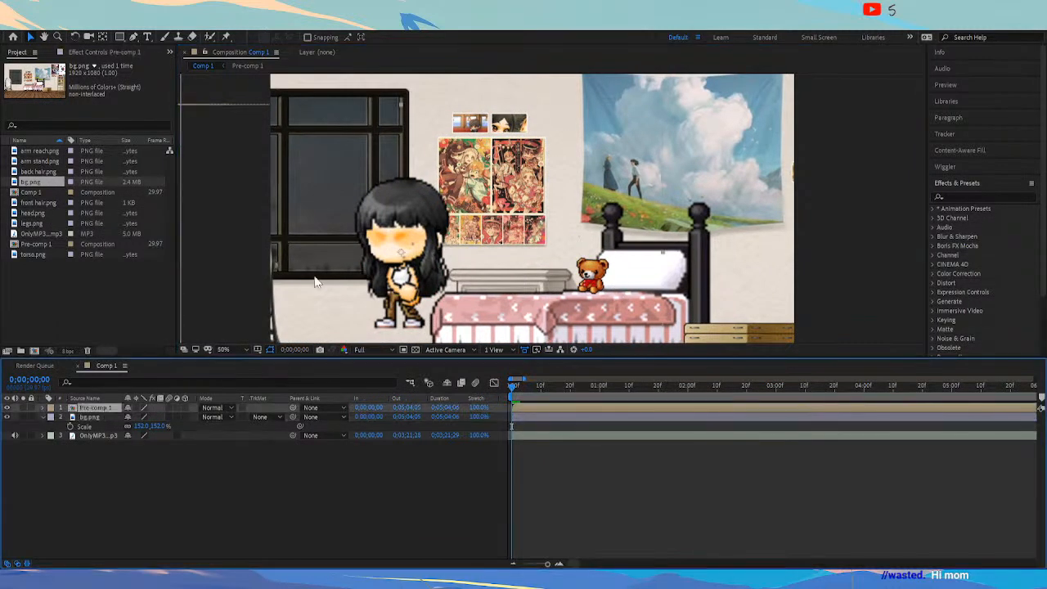
drag(421, 264, 633, 275)
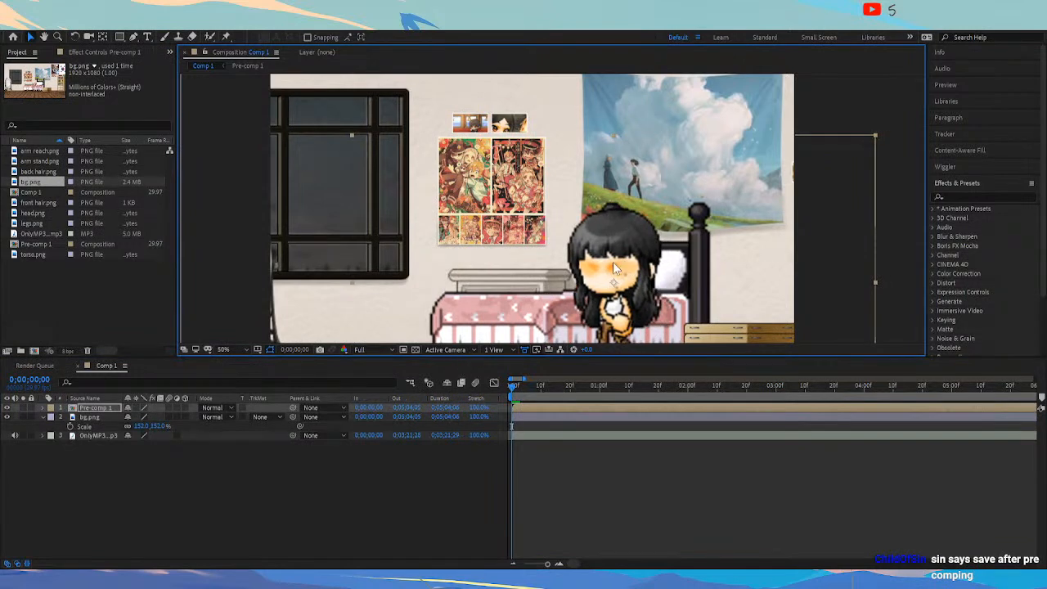
drag(584, 257, 427, 256)
shift+click(96, 417)
drag(361, 278, 491, 210)
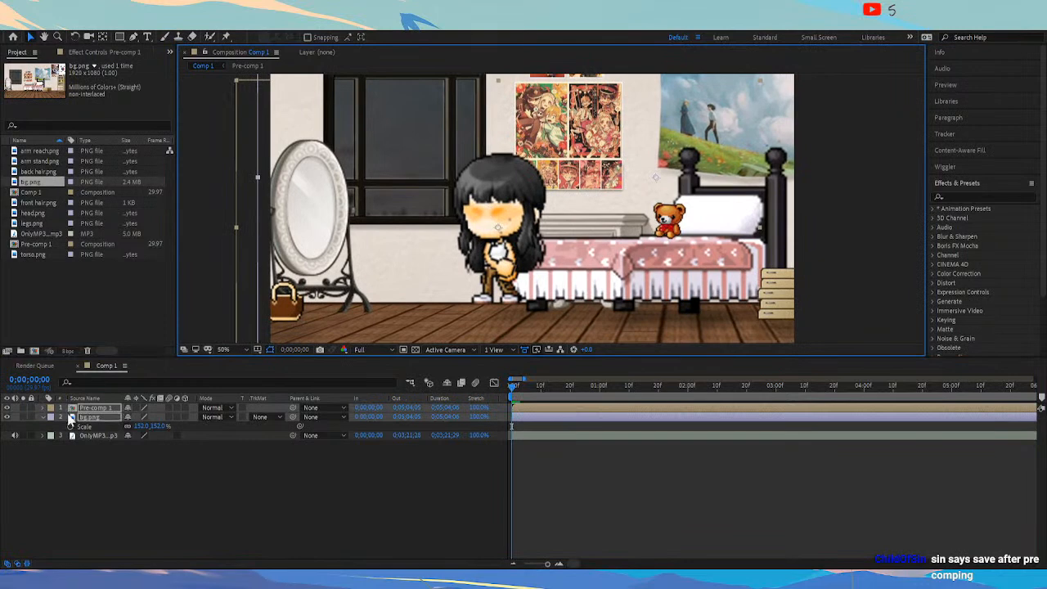
Move the character pre-comp onto the floor in front of the bed's near end and deselect it
click(98, 418)
click(97, 407)
drag(505, 260, 614, 286)
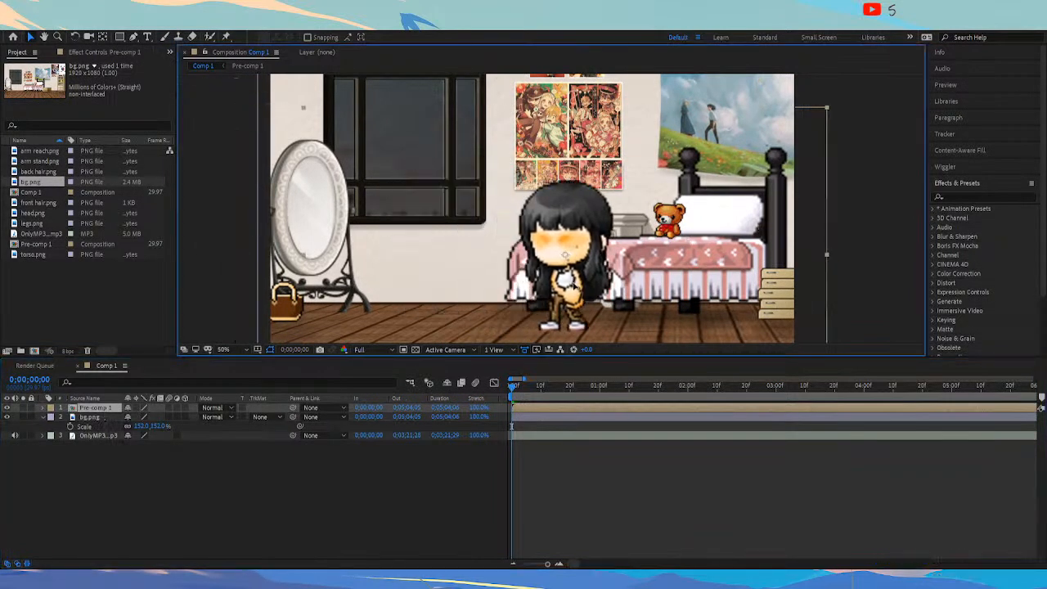
click(682, 481)
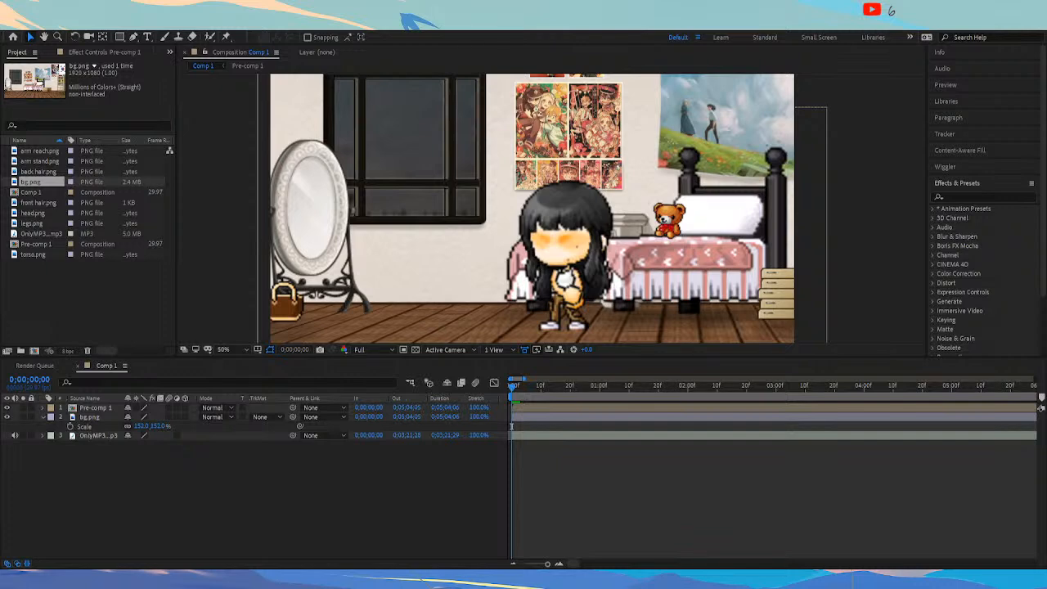
Add Wall with Window Background.png beneath the character pre-comp and delete the bg.png layer
drag(160, 485, 276, 410)
click(97, 426)
key(Delete)
Scale the wall image to 296% and position it so it fills the frame with the window beside the character
key(s)
drag(710, 189, 570, 20)
drag(577, 256, 684, 265)
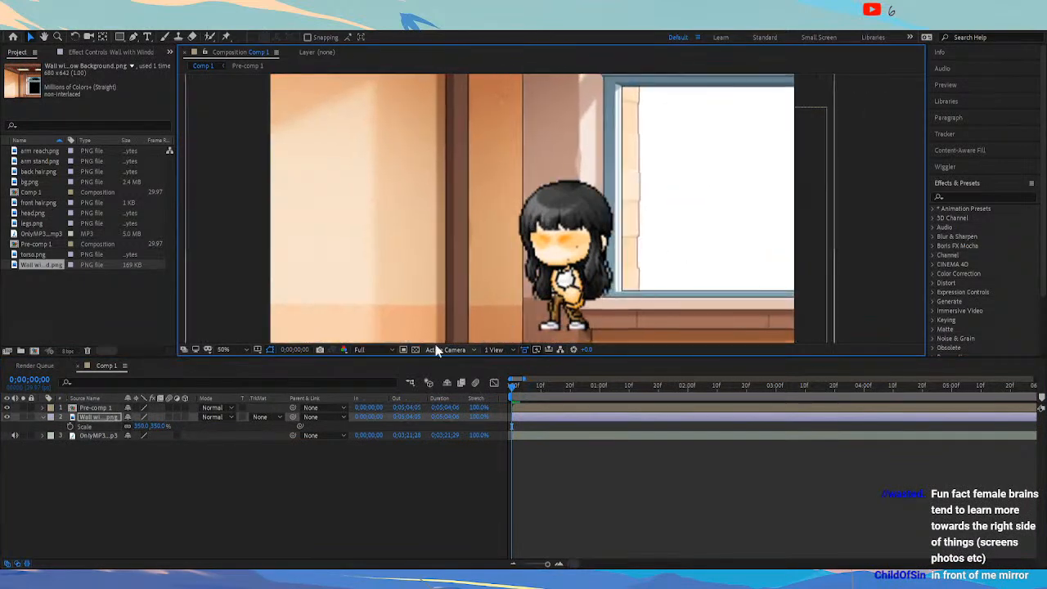
drag(149, 426, 119, 427)
drag(467, 183, 487, 229)
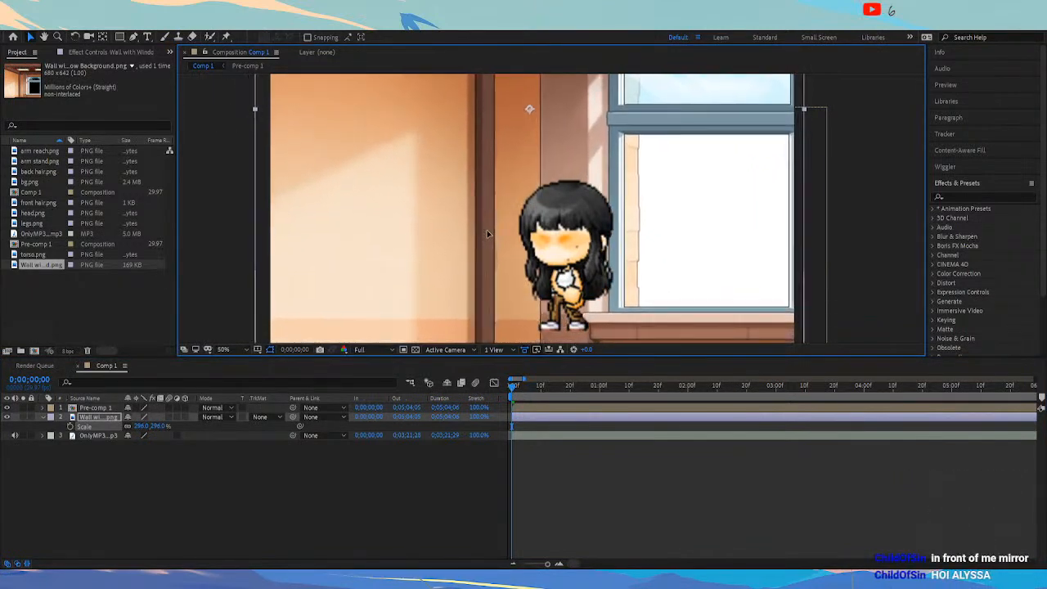
Scale the character pre-comp to 130% and move it partly in front of the window
click(92, 409)
key(s)
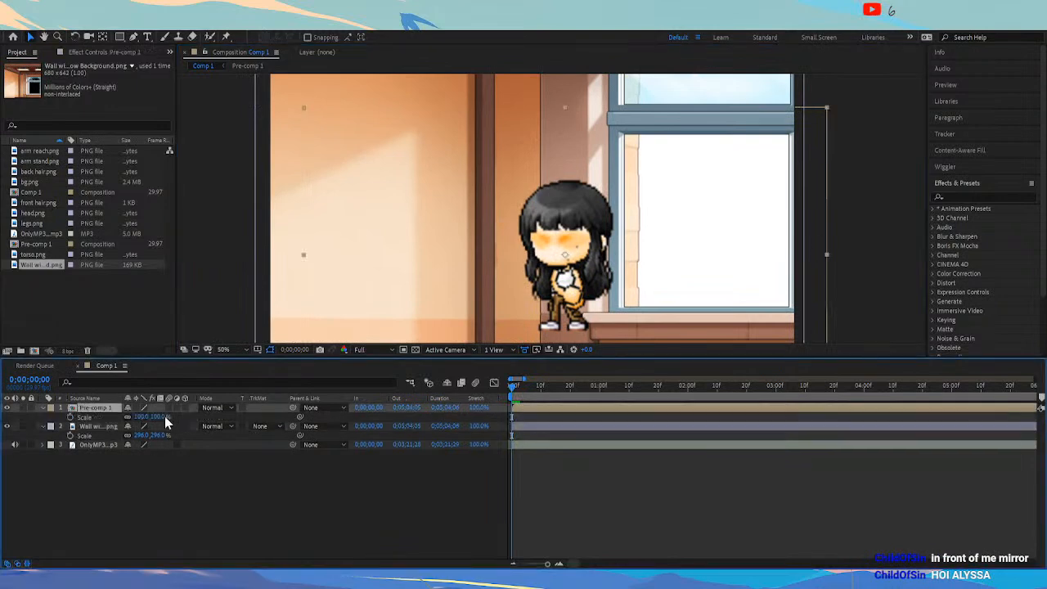
drag(178, 414, 156, 416)
drag(575, 295, 632, 298)
click(280, 454)
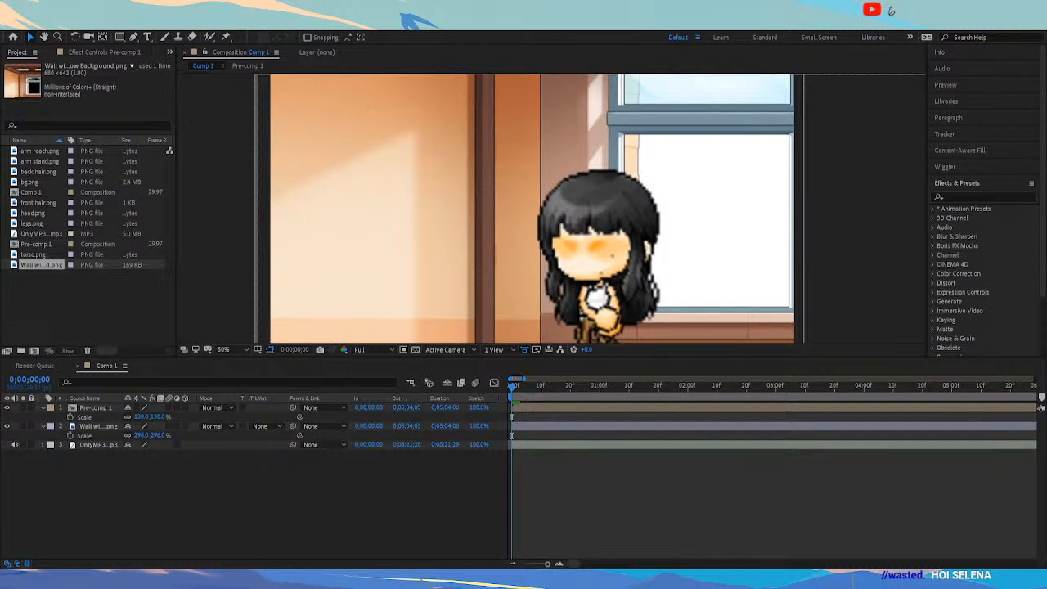
Add Flower Vase (7).png as the front layer and scale it to 800%
drag(229, 502, 229, 495)
key(s)
click(144, 417)
text(800)
key(Return)
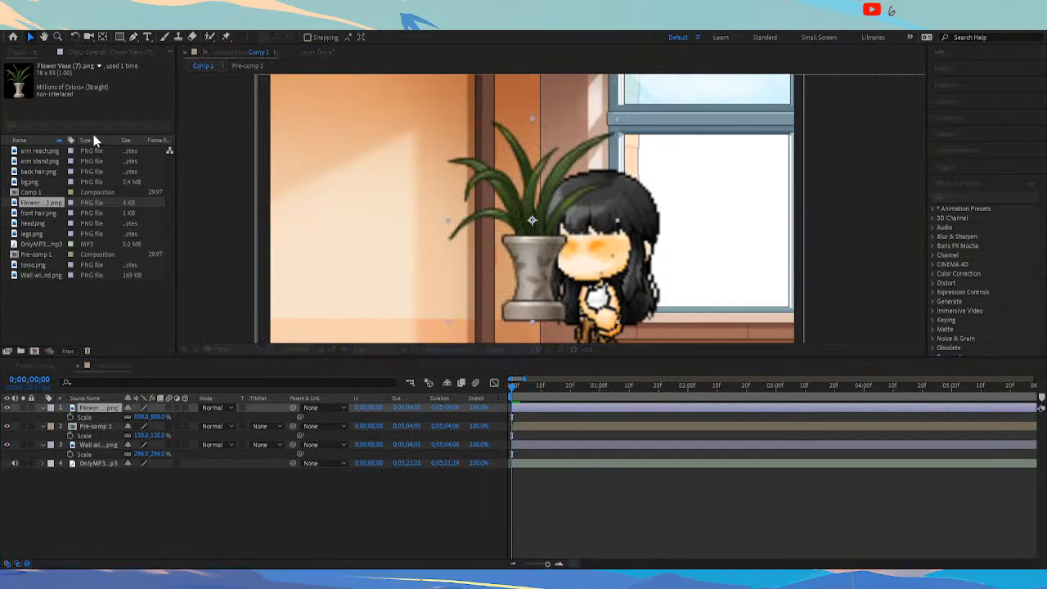
Try pre-composing the flower vase layer and rescaling the pre-comp, and undo both changes
key(ctrl+shift+c)
key(Return)
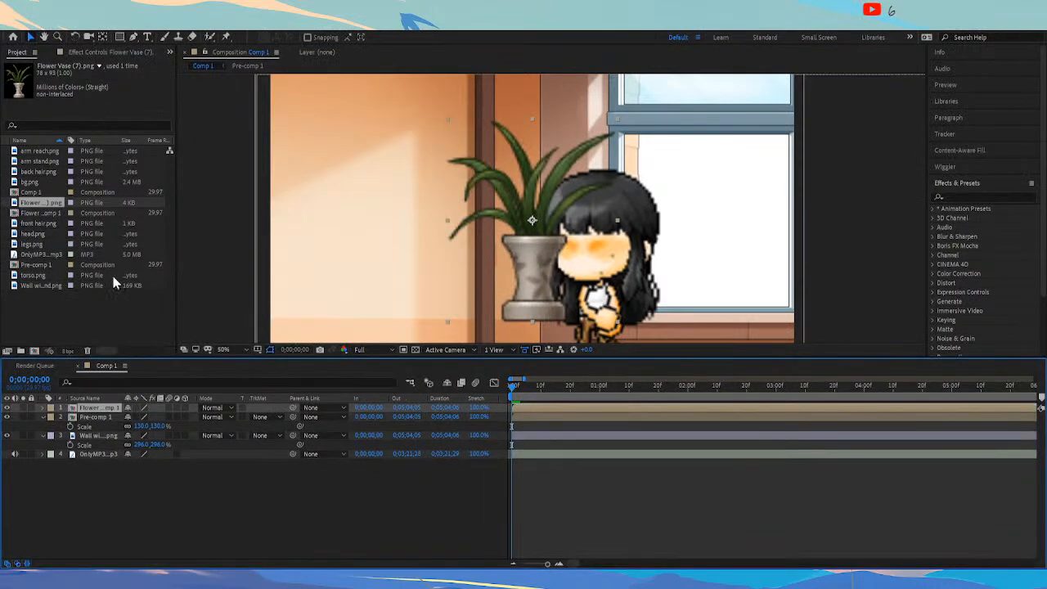
key(s)
drag(156, 418, 364, 250)
key(ctrl+z)
key(ctrl+z)
key(s)
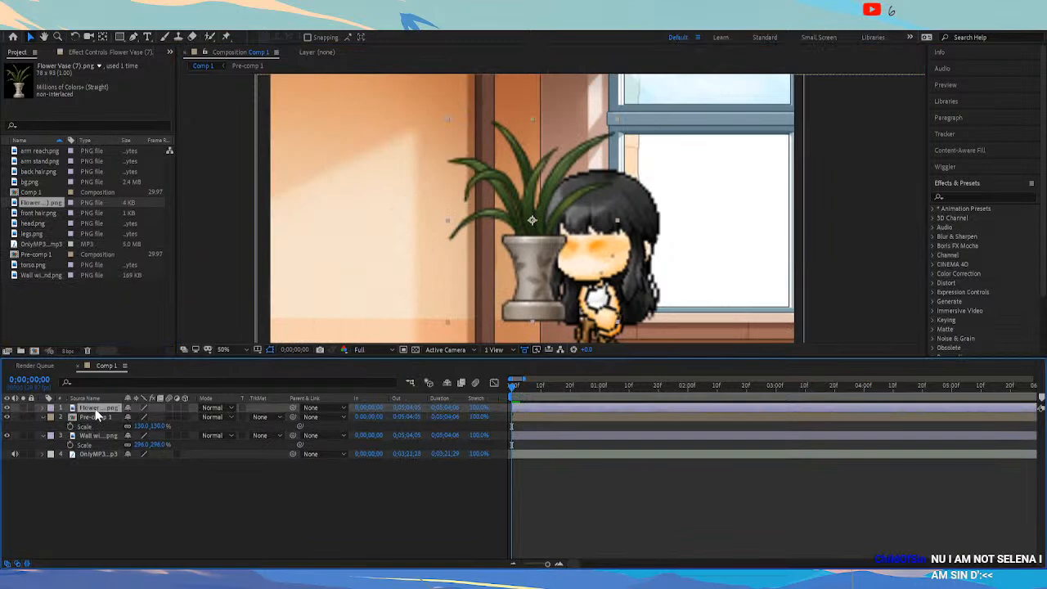
Pre-compose the flower vase layer, scale the pre-comp to 211%, and move the vase into the foreground on the character's left
key(ctrl+i)
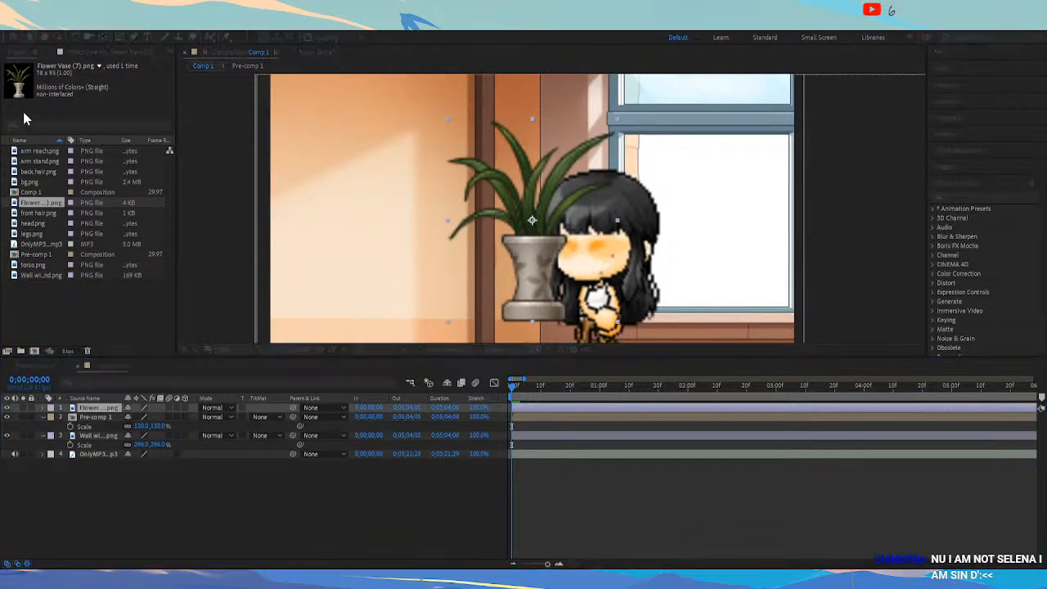
key(Return)
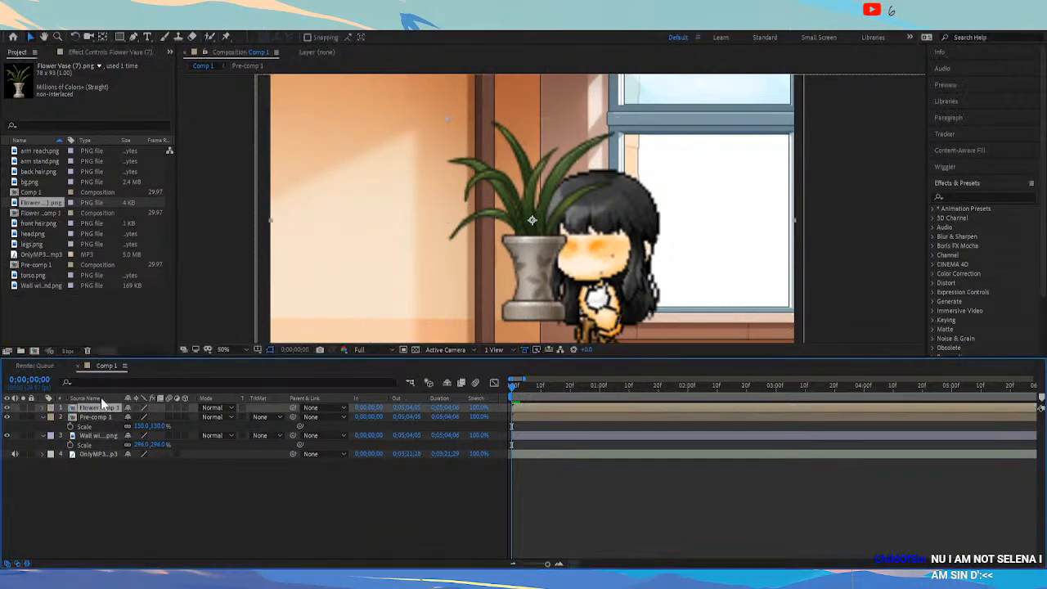
key(s)
drag(157, 421, 248, 421)
drag(514, 279, 340, 292)
click(194, 475)
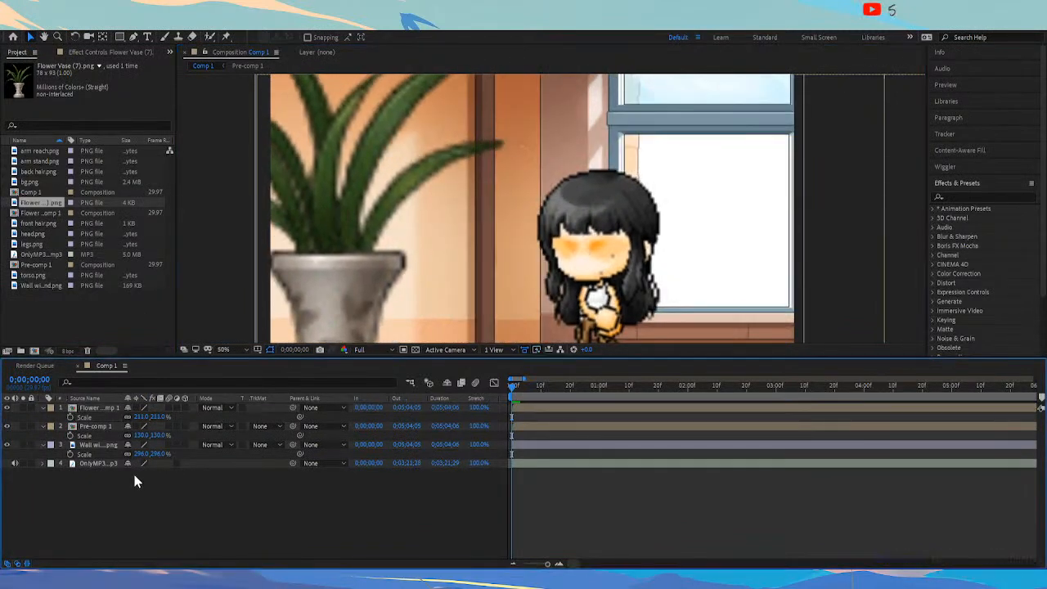
click(89, 408)
click(87, 426)
click(90, 447)
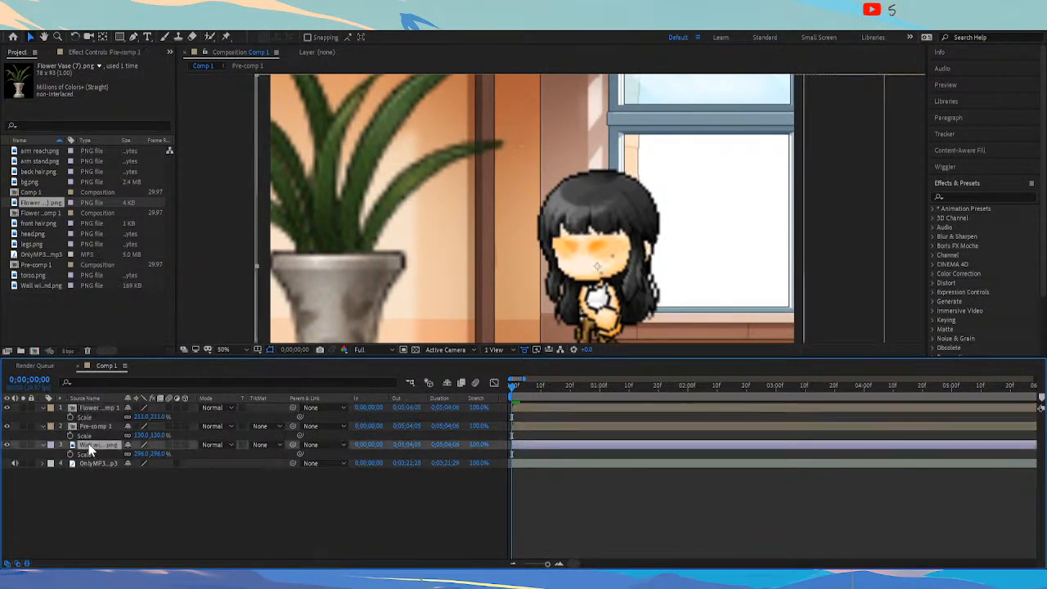
click(9, 446)
click(9, 446)
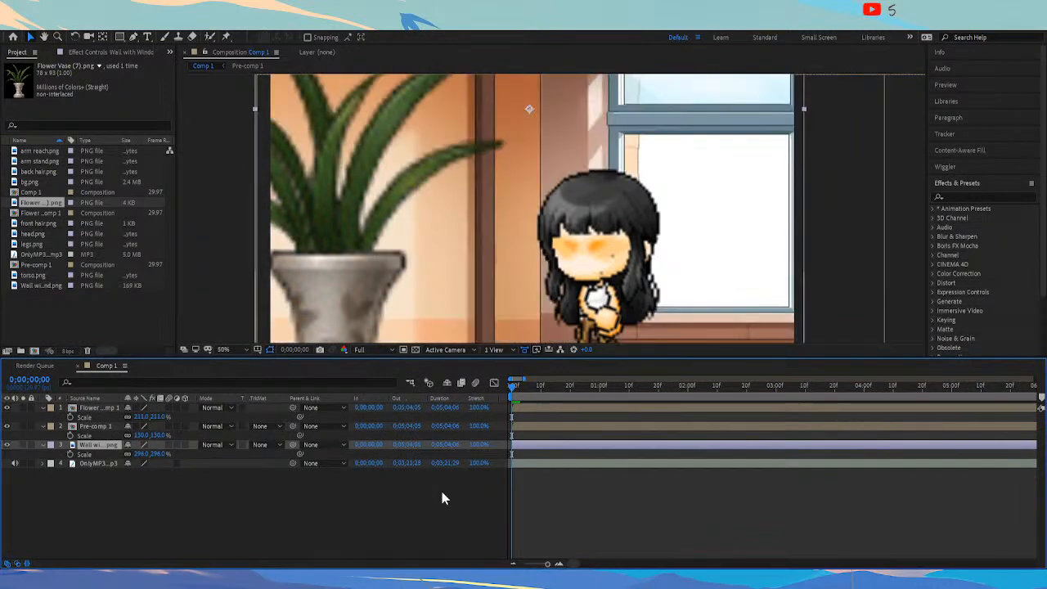
click(440, 488)
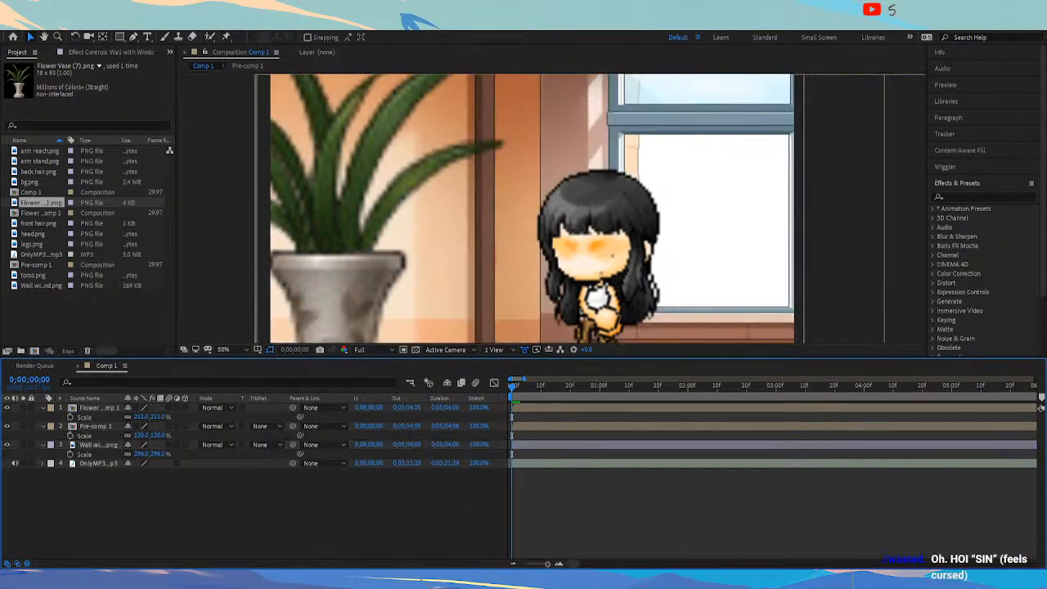
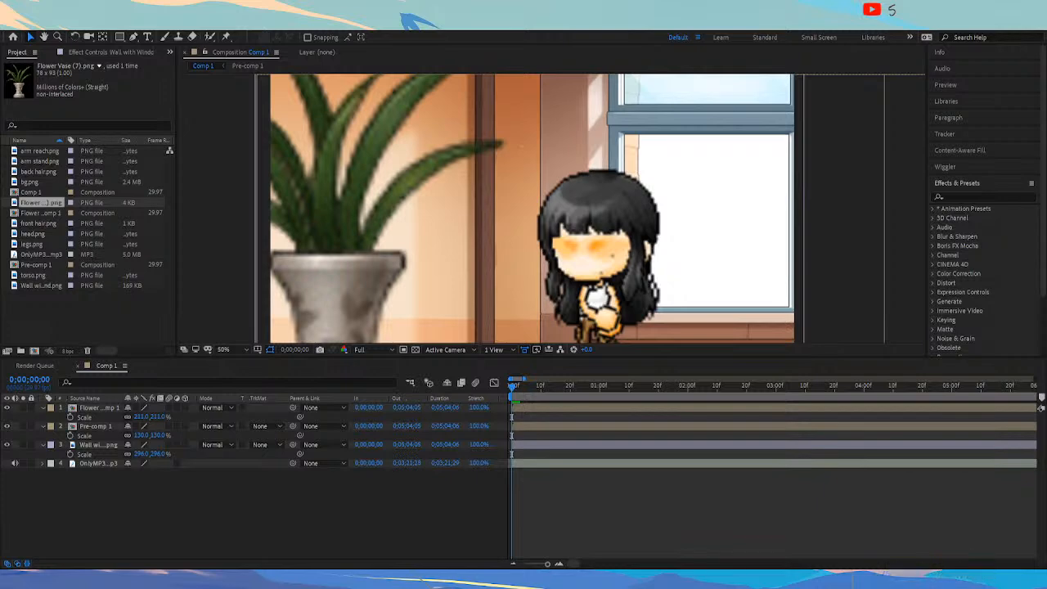
Add sun-cloud.jpg directly beneath the wall layer, scale it to 291%, and position the clouds behind the window opening
click(461, 530)
drag(584, 474, 579, 474)
drag(93, 409, 263, 457)
key(s)
drag(701, 163, 651, 248)
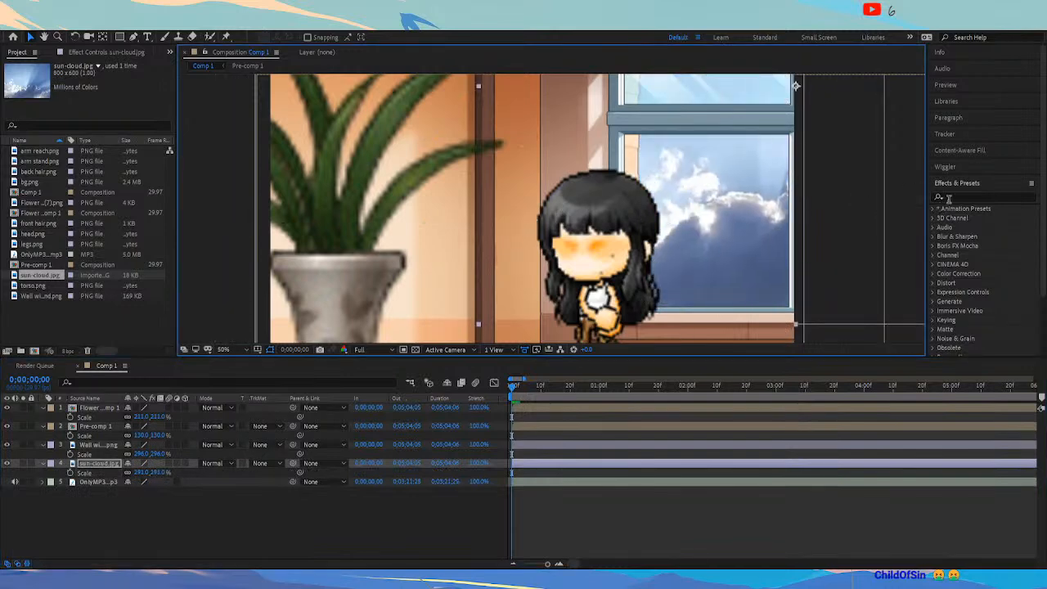
Apply Gaussian Blur to the sun-cloud.jpg layer with a blurriness of about 10.6
click(977, 198)
text(gauss)
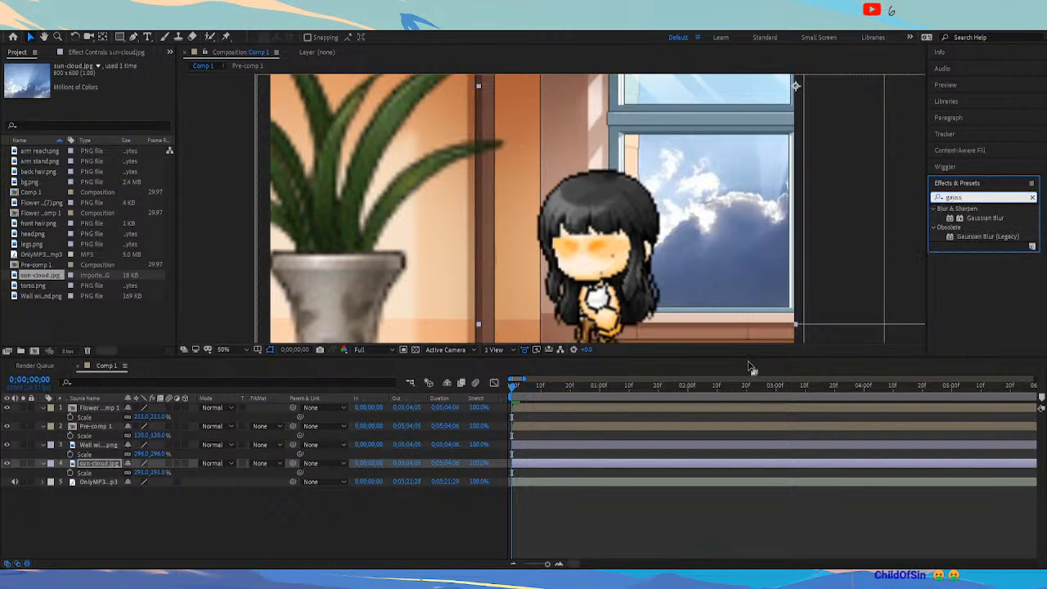
click(107, 464)
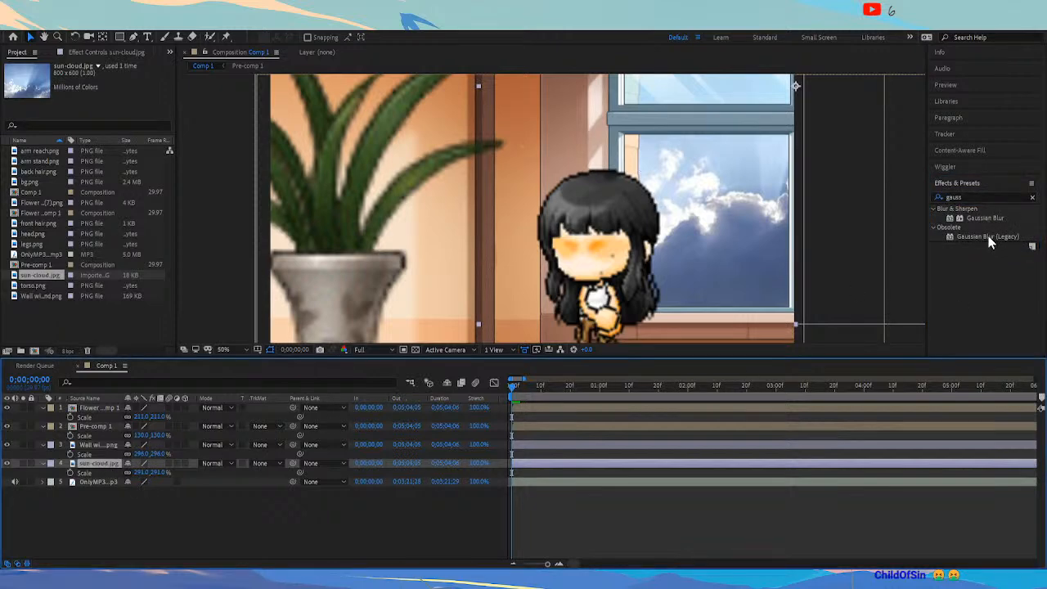
double_click(986, 218)
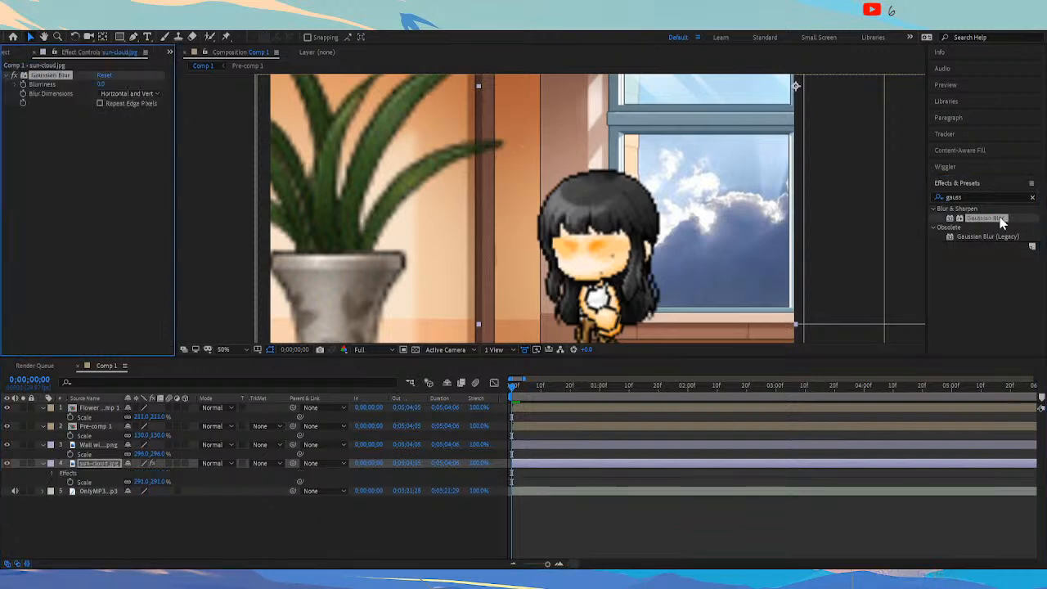
drag(99, 83, 226, 83)
drag(101, 85, 41, 87)
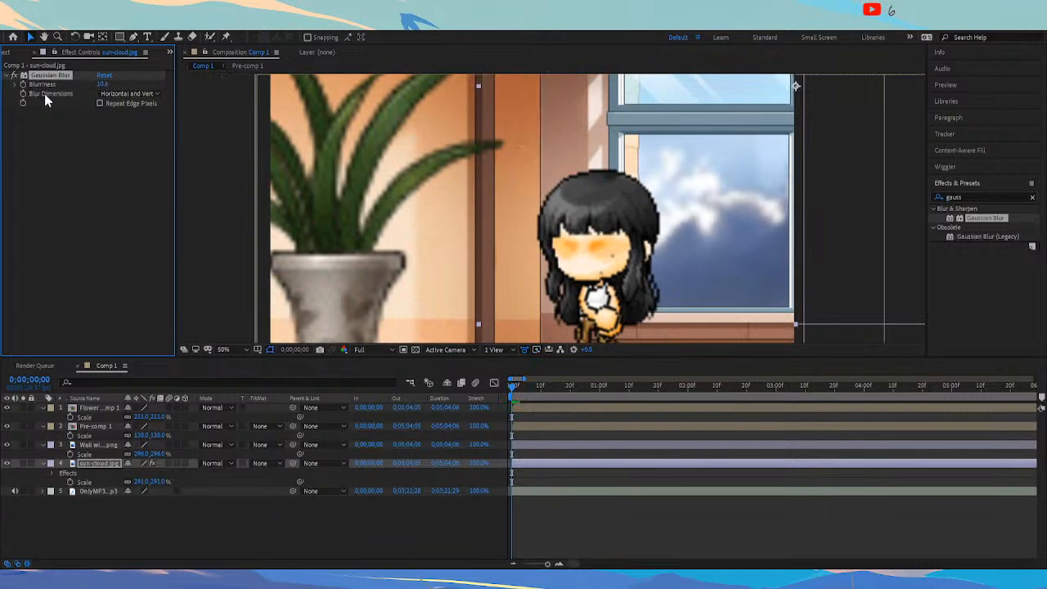
Apply Gaussian Blur to the flower vase pre-comp with a blurriness of about 24.2
click(85, 409)
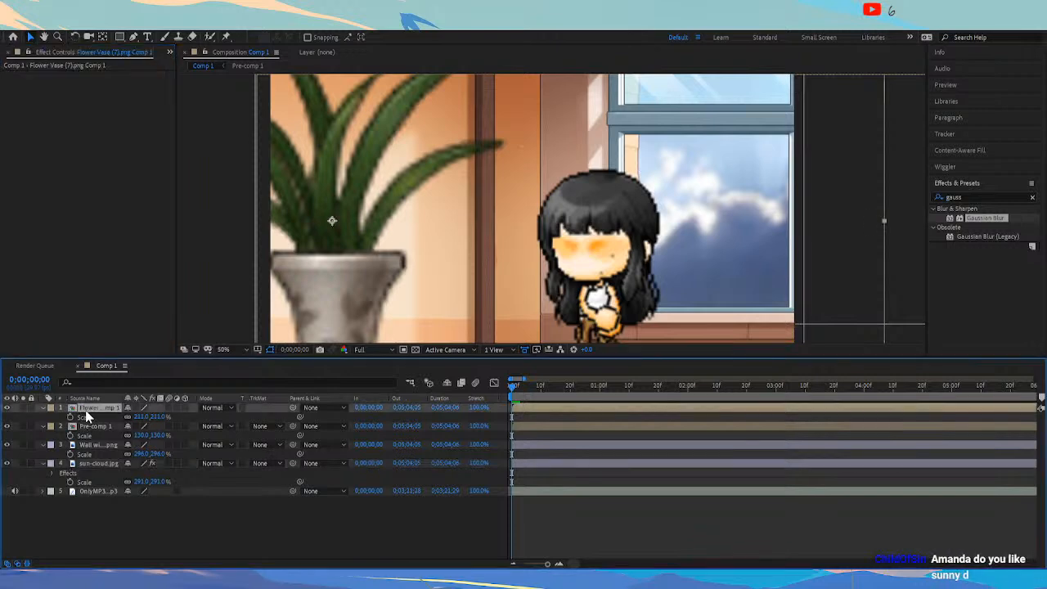
double_click(969, 218)
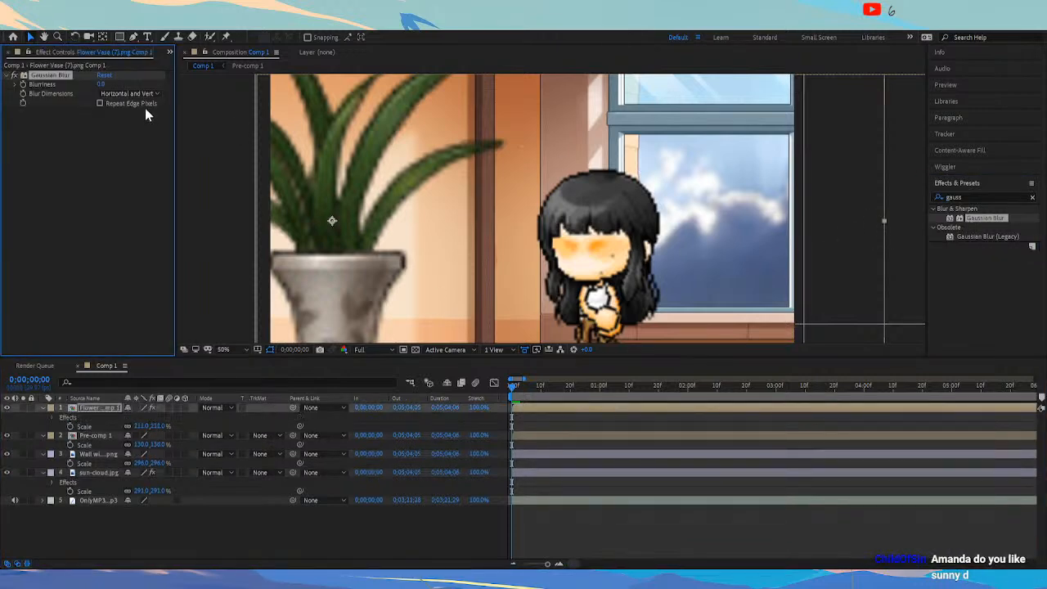
drag(99, 84, 226, 75)
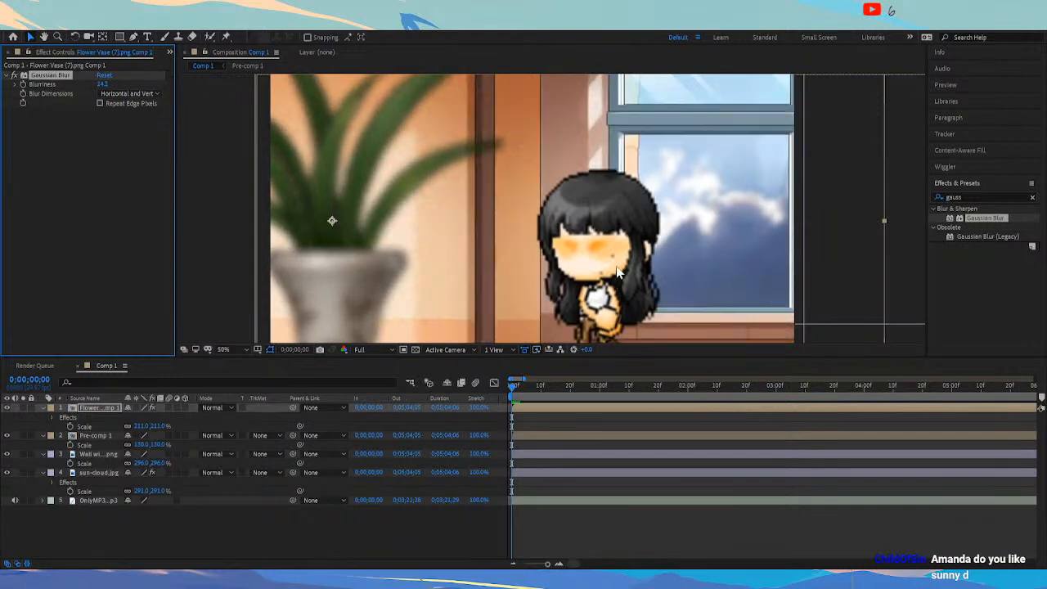
click(187, 541)
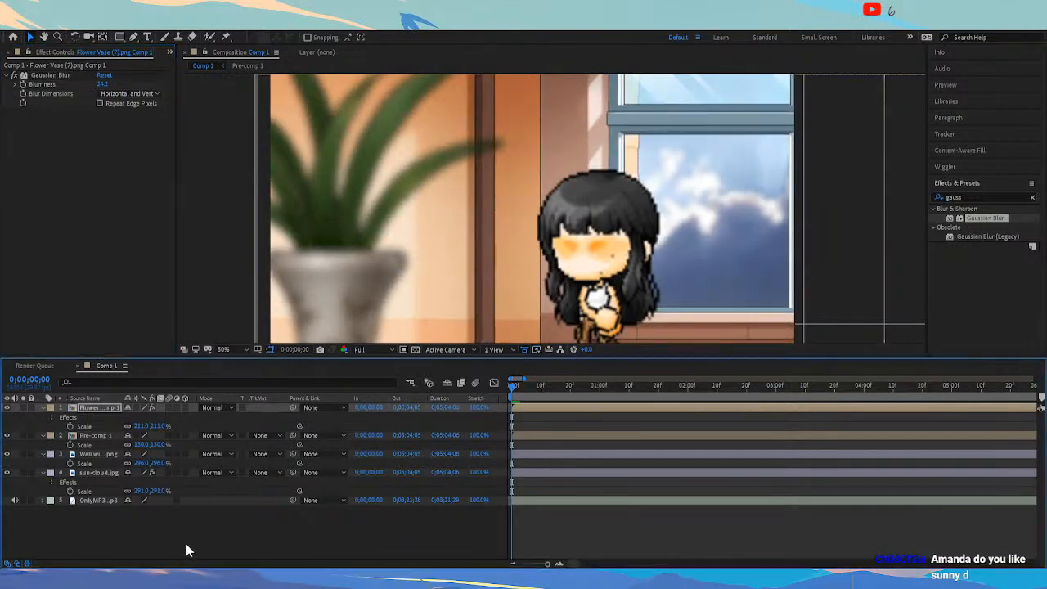
Collapse the layer properties and change the vase, wall and sun-cloud layers' label colour to blue
key(u)
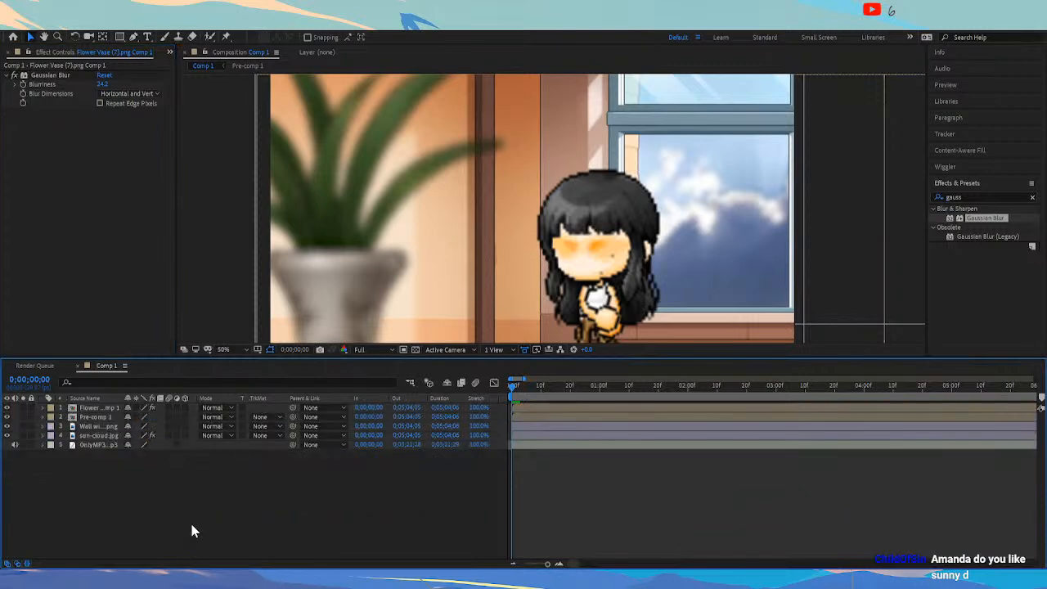
click(94, 435)
shift+click(96, 407)
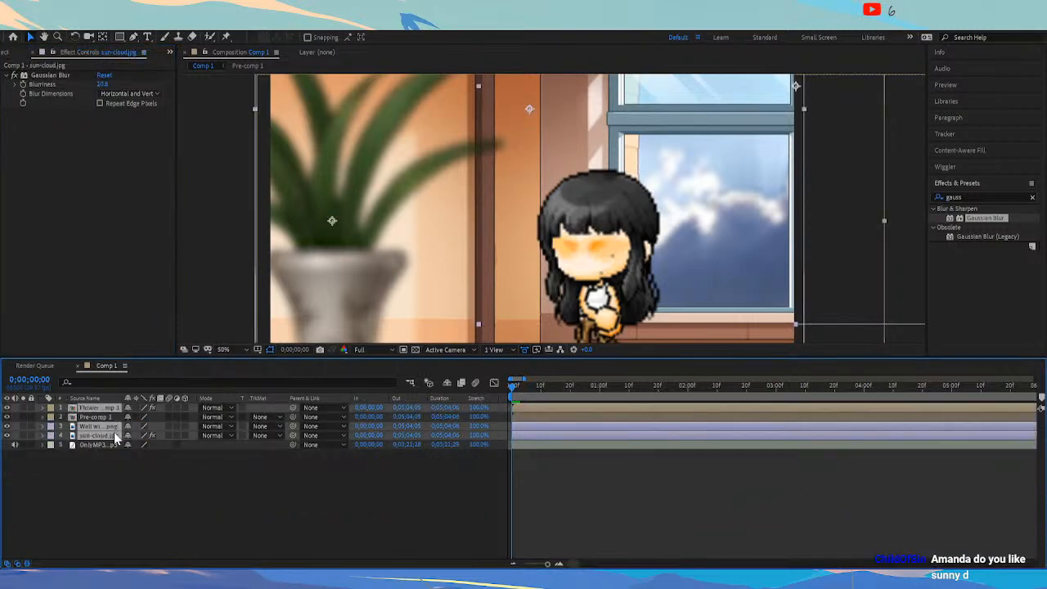
click(51, 408)
click(123, 451)
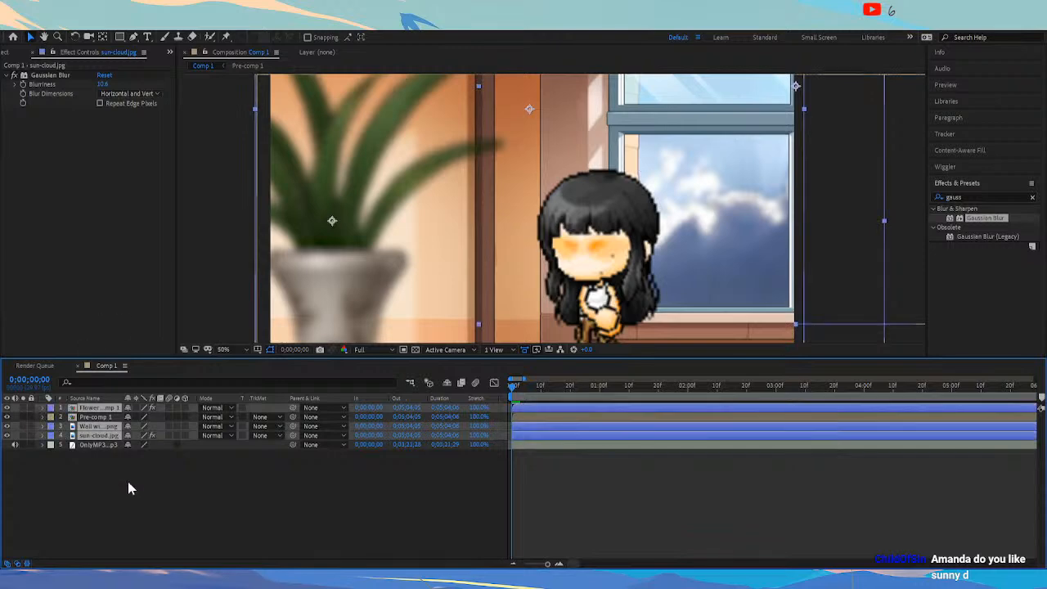
click(109, 475)
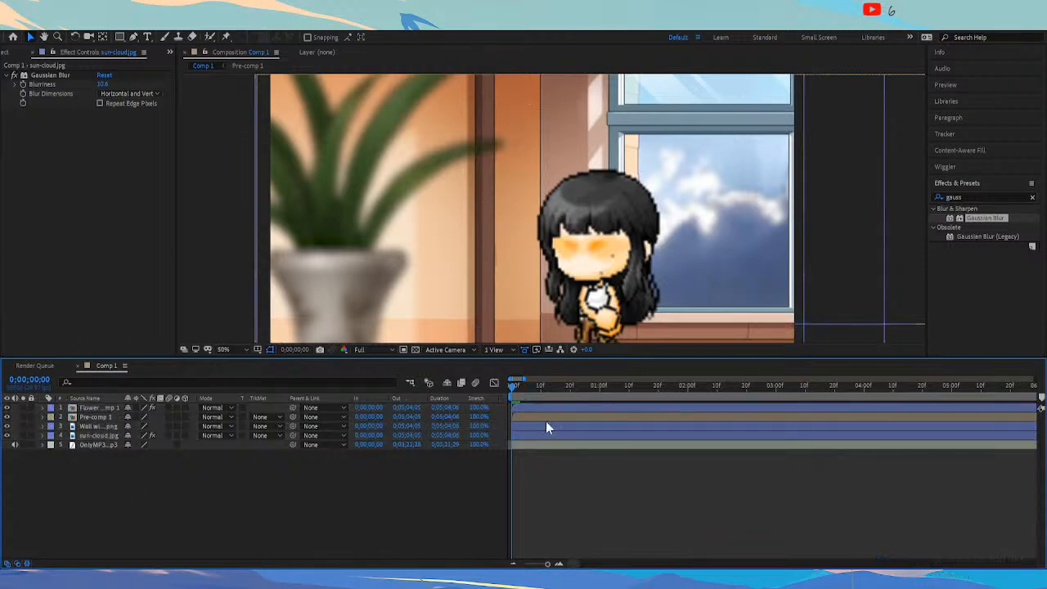
Apply CC Vignette to the character's Pre-comp 1, with an amount of 313 and the center at 1491, 197.4
click(90, 436)
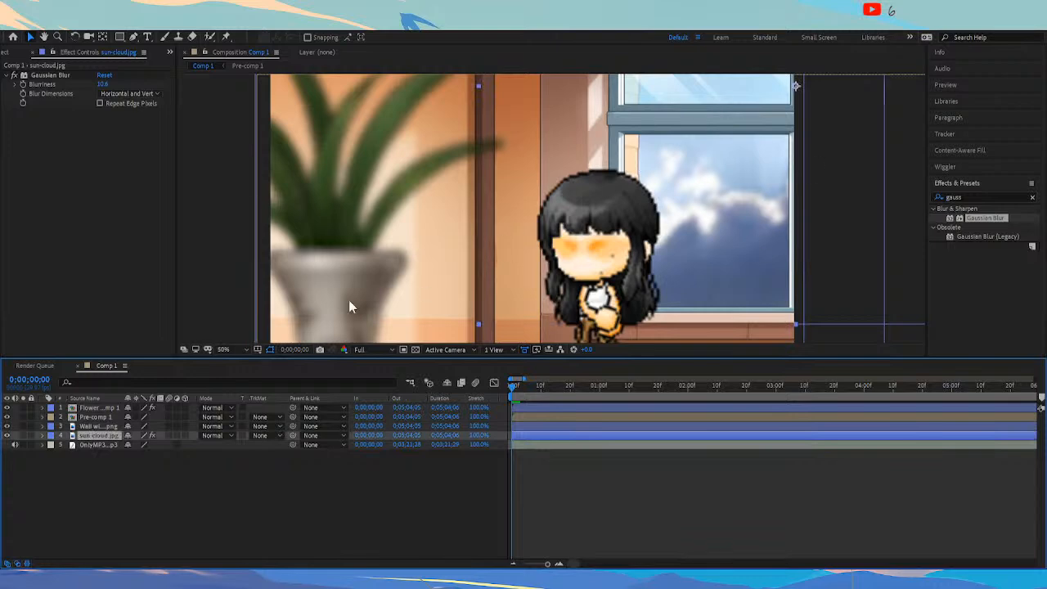
click(94, 417)
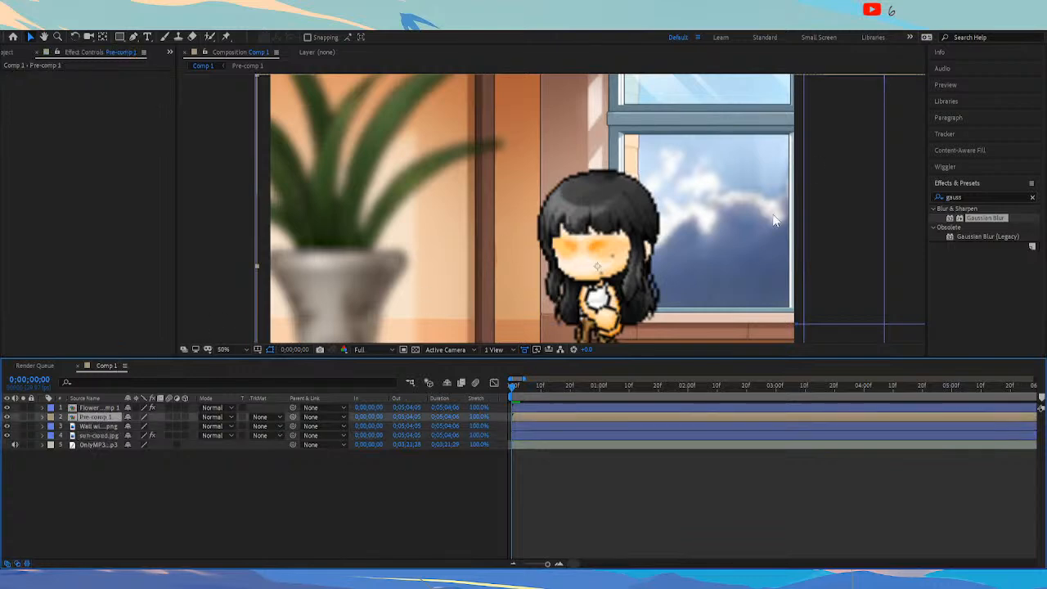
double_click(973, 197)
key(BackSpace)
text(vign)
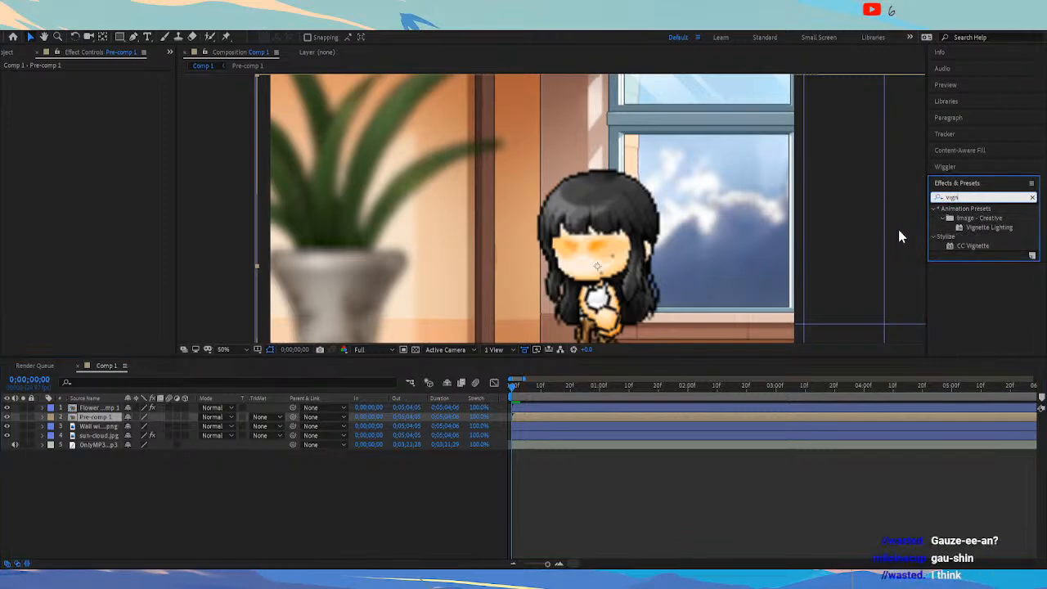
double_click(984, 246)
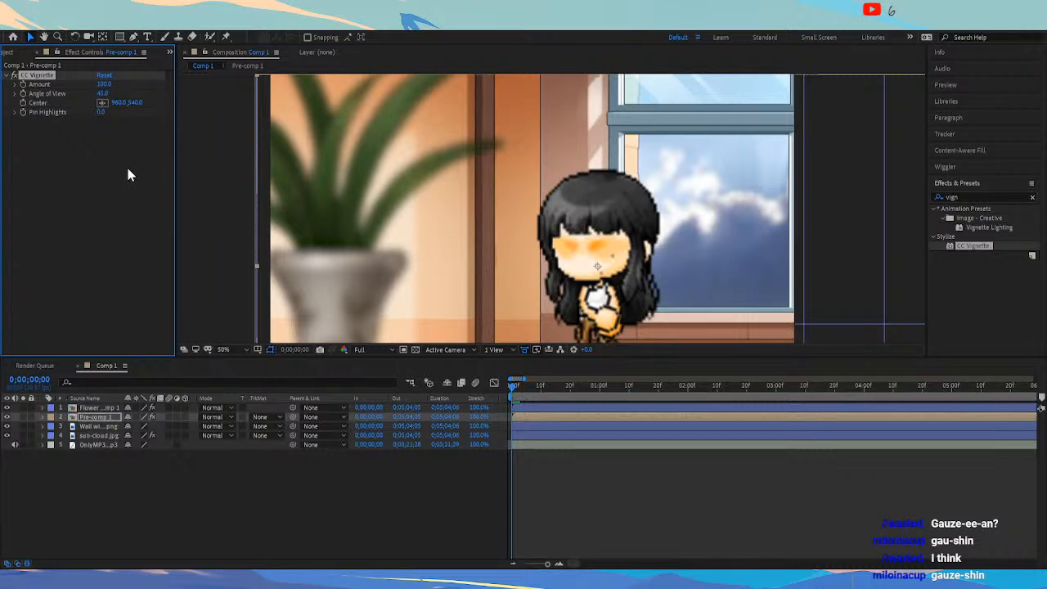
click(102, 102)
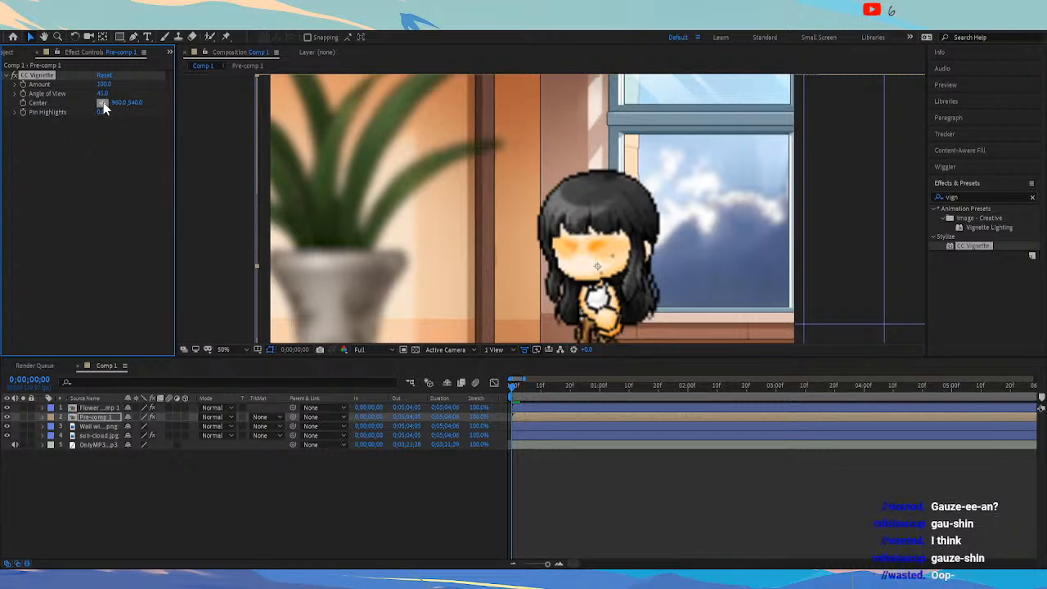
click(745, 188)
drag(120, 103, 215, 87)
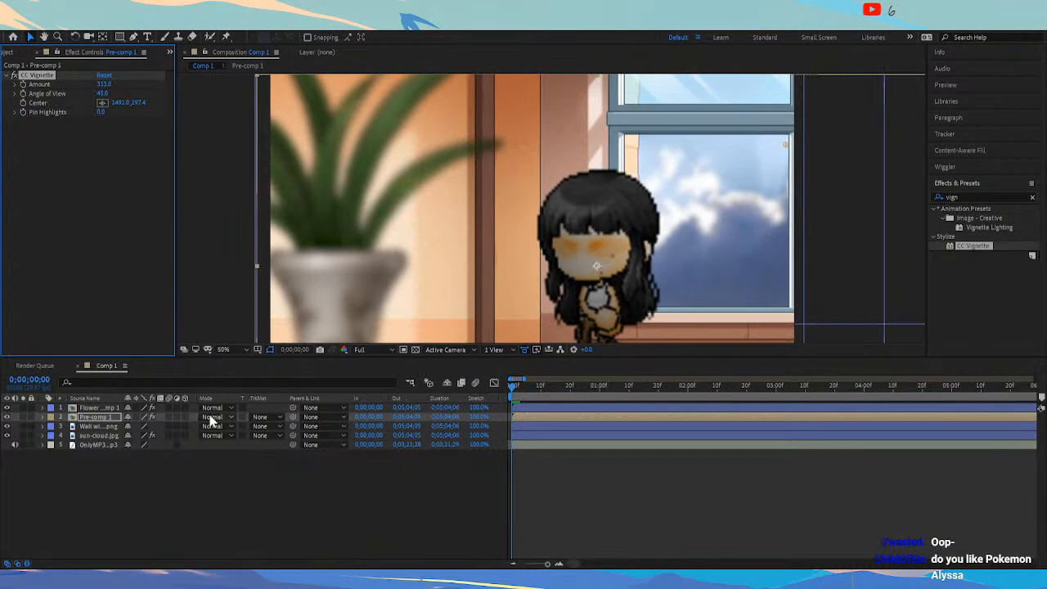
Apply CC Vignette to the wall background, centered on the clouds in the window, with an amount of about 84
click(98, 427)
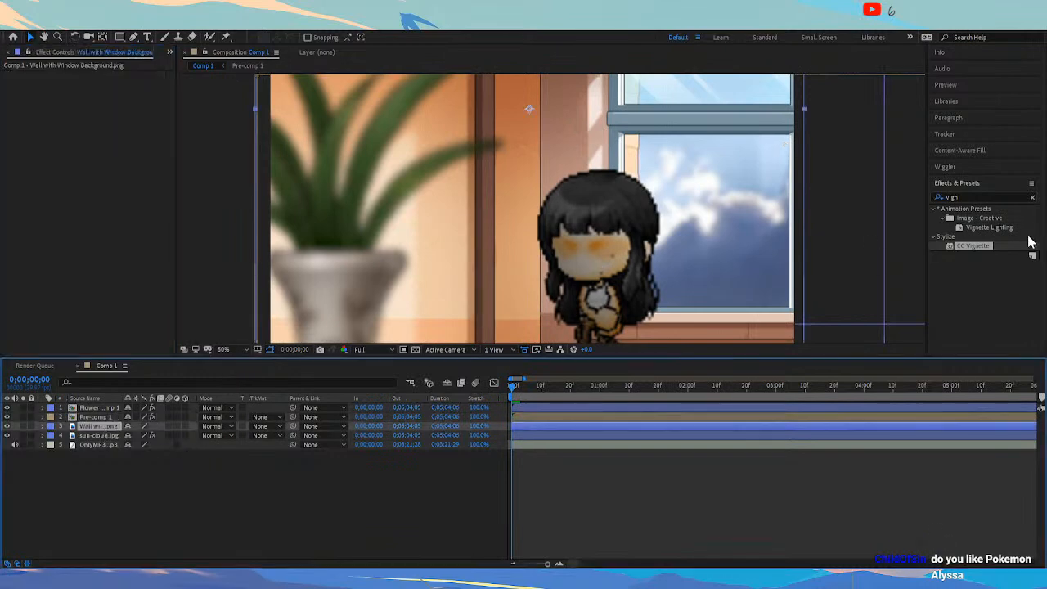
double_click(974, 246)
click(104, 102)
click(718, 176)
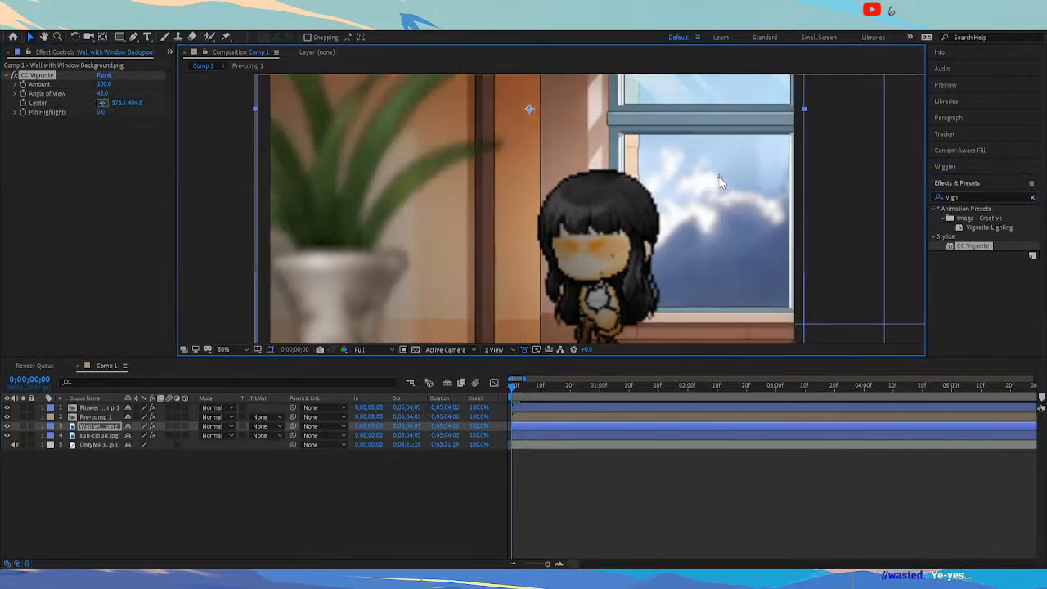
drag(103, 84, 86, 85)
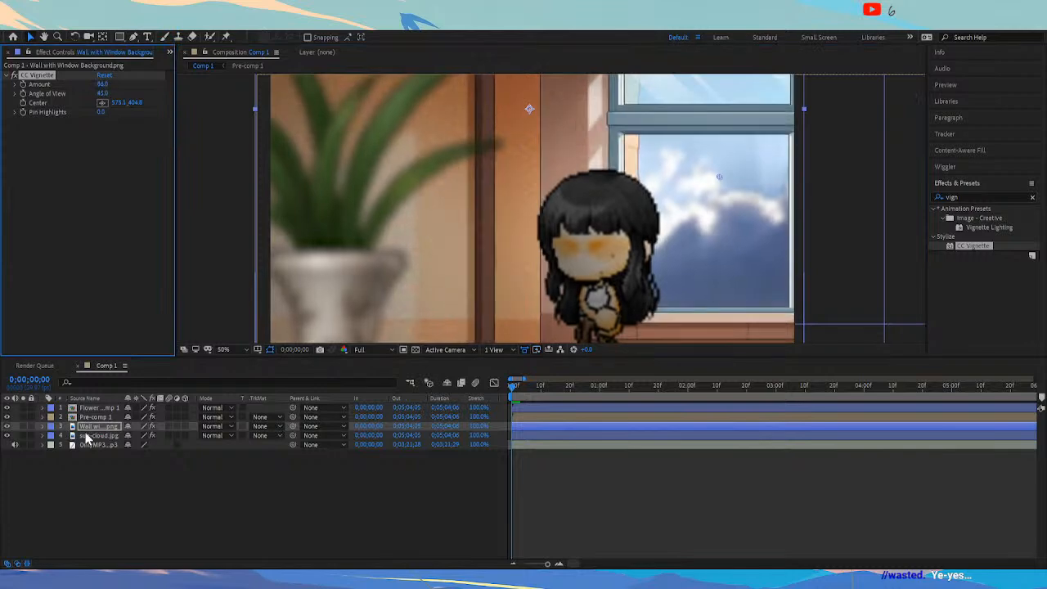
Apply CC Vignette to the flower vase pre-comp, with an amount of 300 and the center at 1846, 503
click(91, 408)
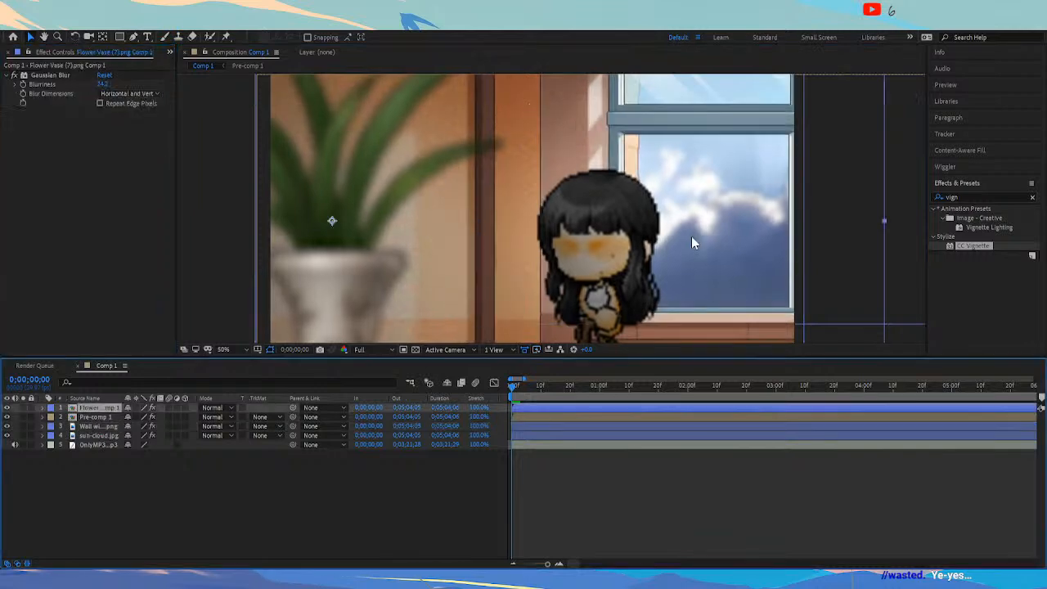
double_click(979, 248)
click(102, 139)
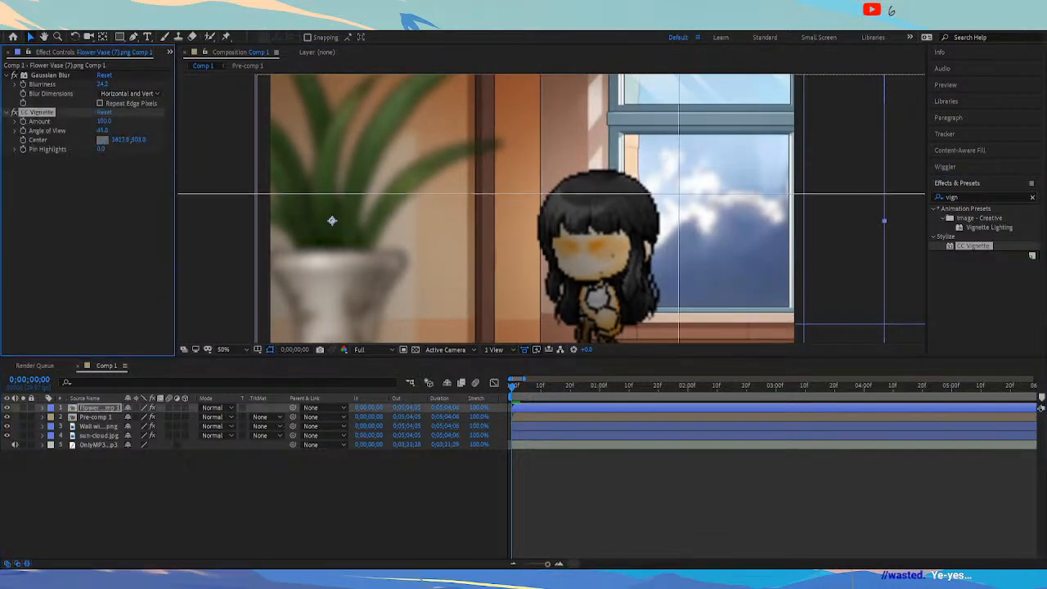
click(678, 195)
drag(104, 121, 320, 122)
drag(117, 140, 230, 138)
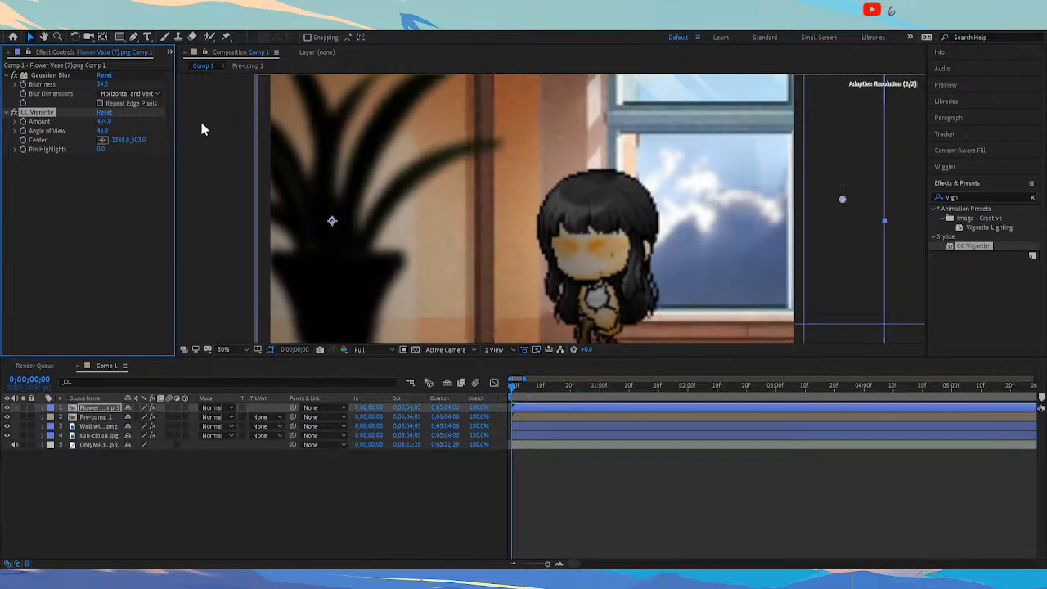
drag(106, 121, 8, 127)
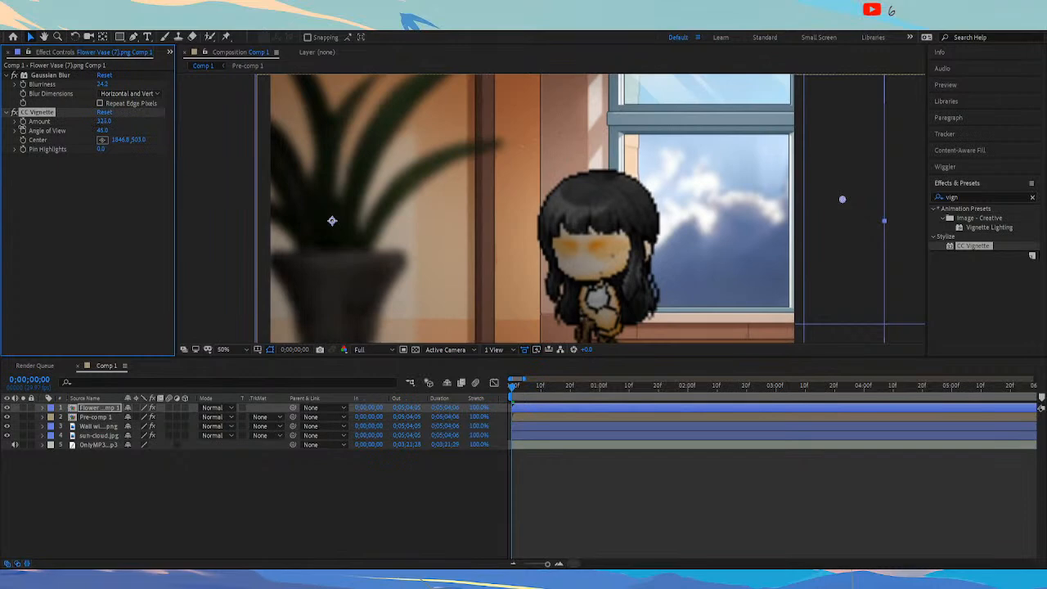
click(325, 480)
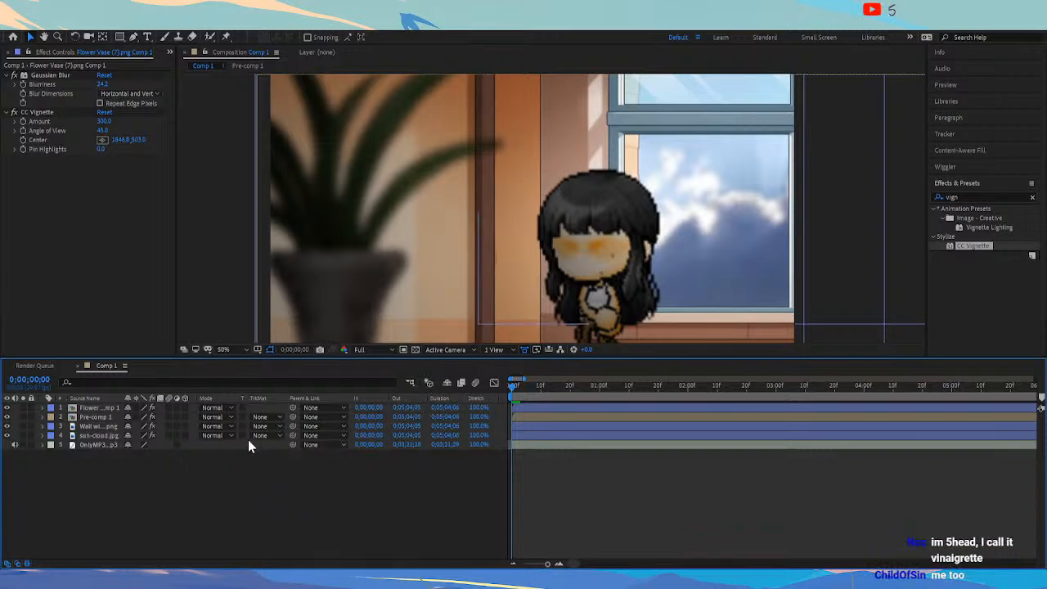
click(88, 426)
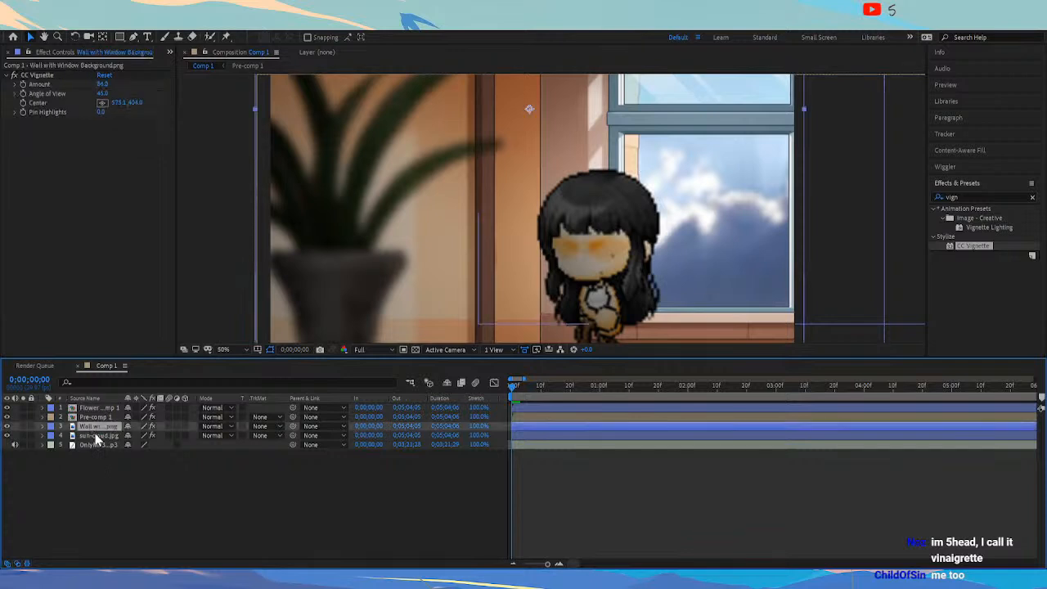
Set the CC Vignette amount on the character's Pre-comp 1 to 351
click(91, 416)
drag(104, 85, 122, 88)
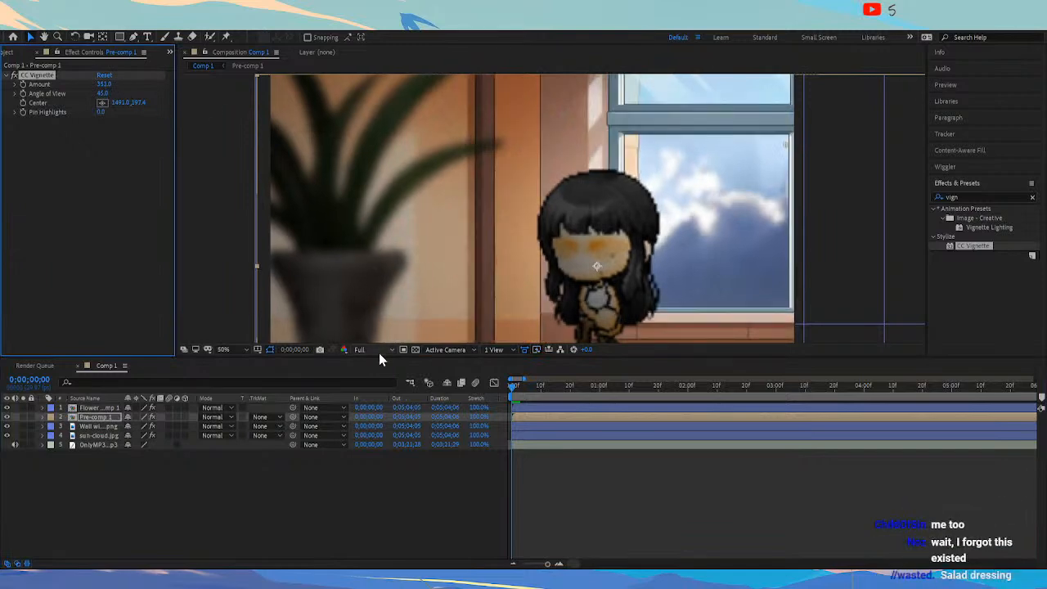
click(303, 488)
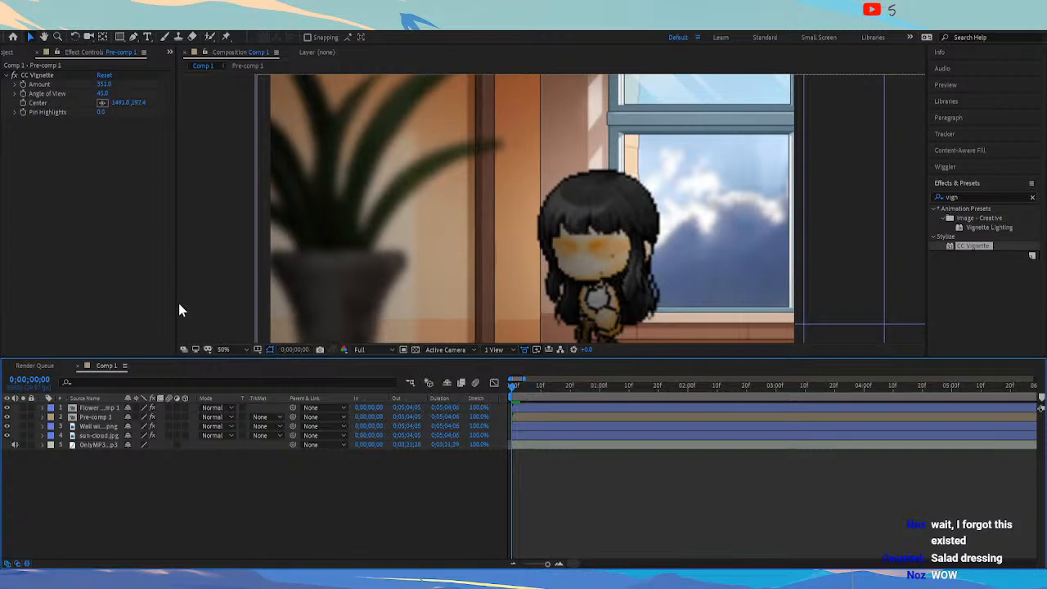
Add an Inner Shadow layer style to Pre-comp 1, with Linear Dodge blending and a light blue color
click(96, 417)
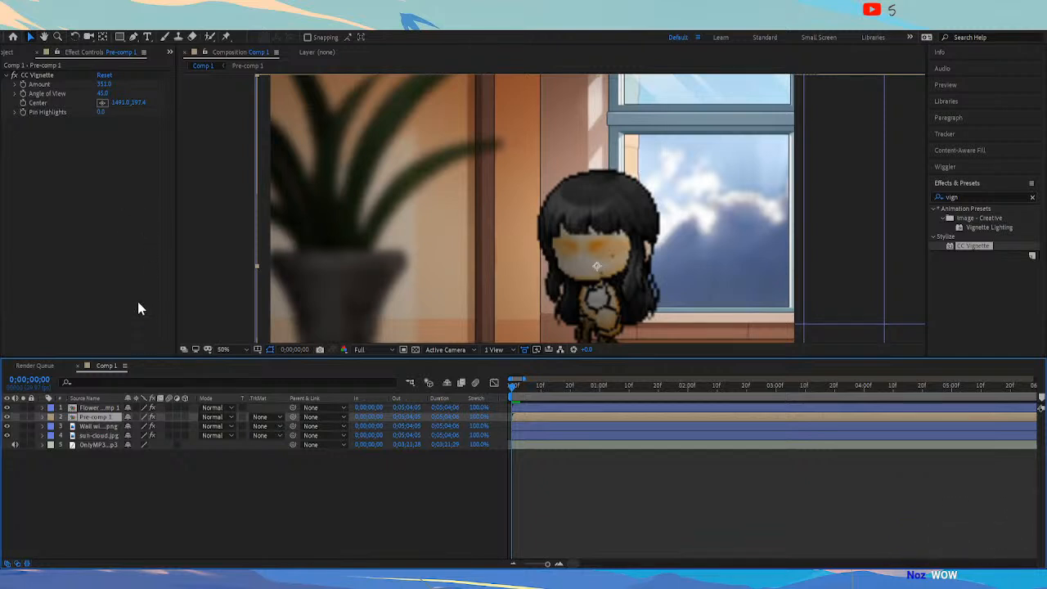
click(320, 355)
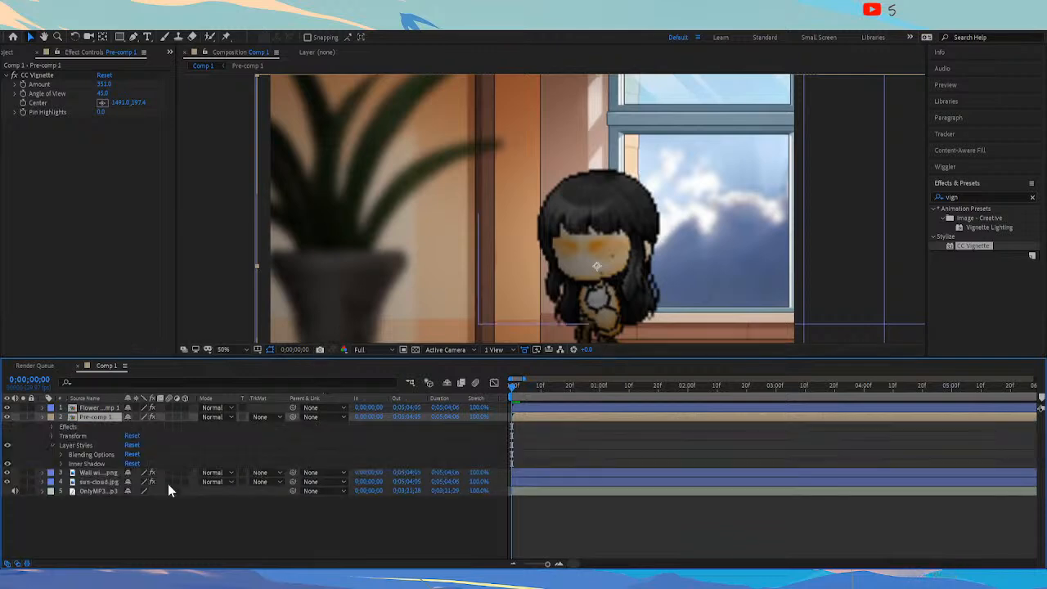
click(61, 463)
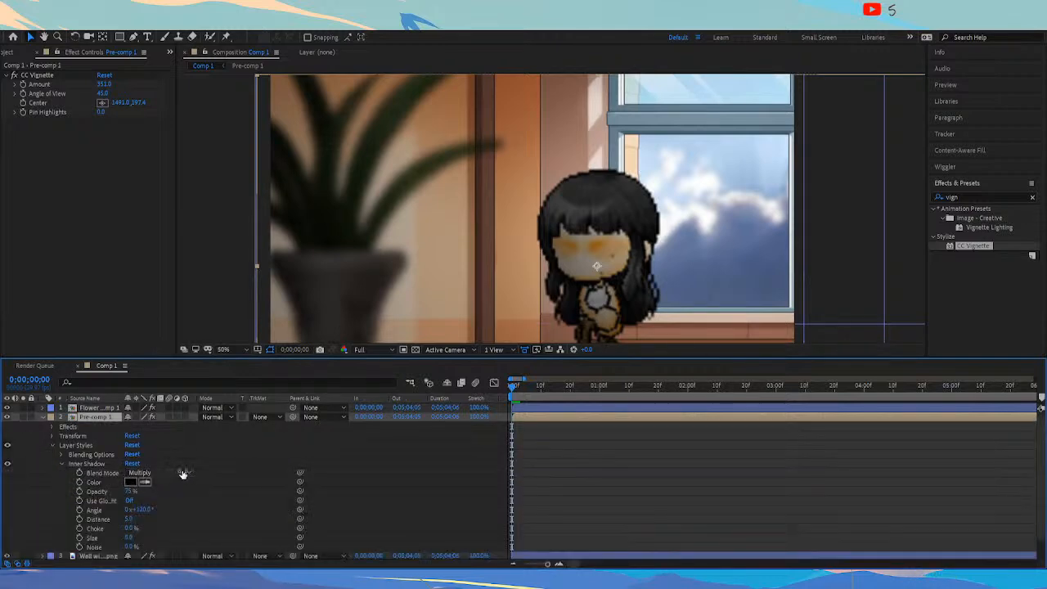
scroll(184, 473, down, 1)
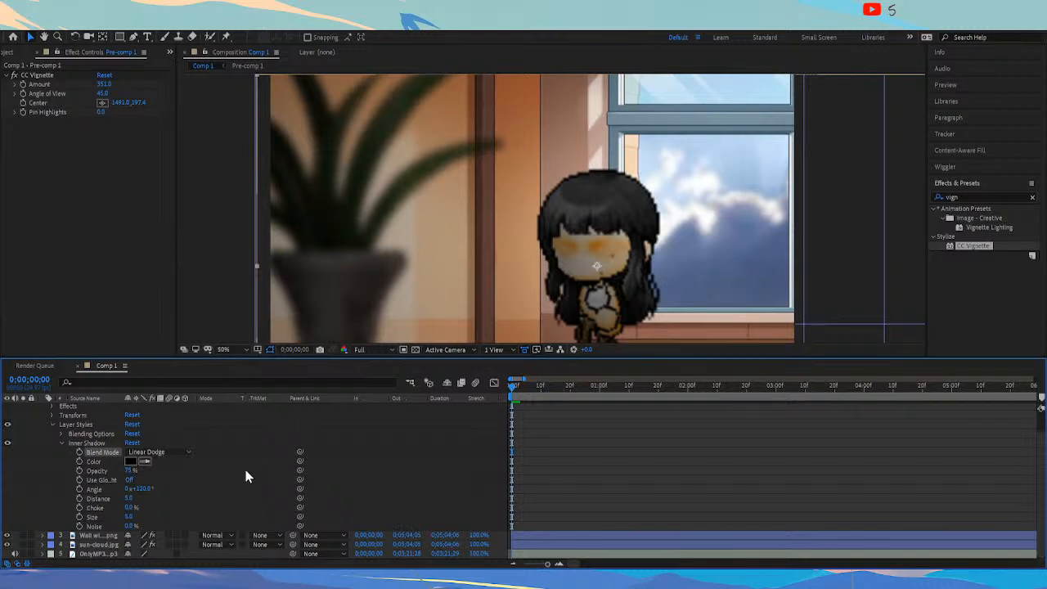
click(133, 461)
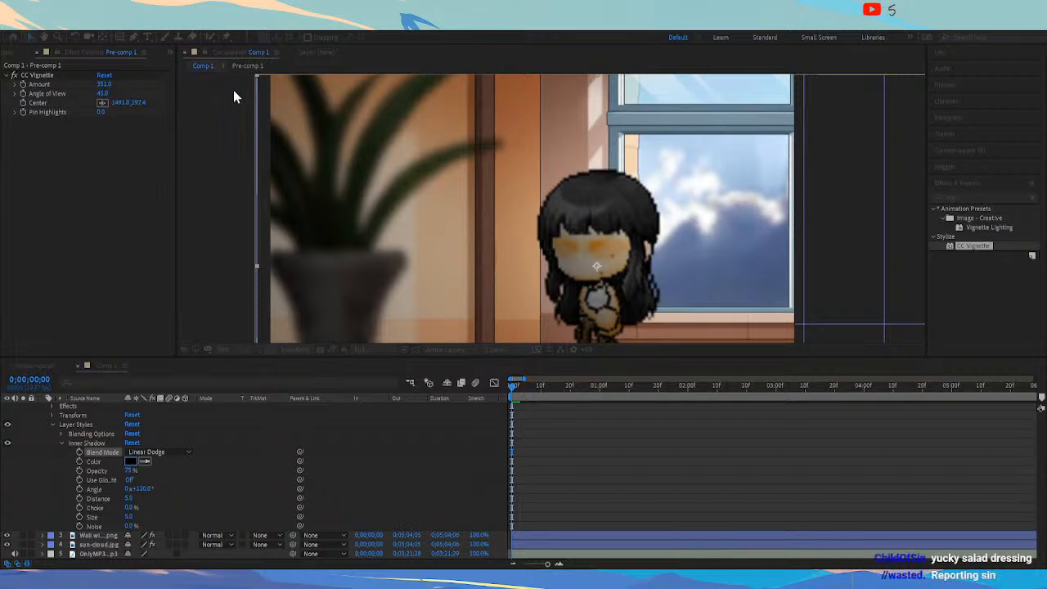
click(133, 46)
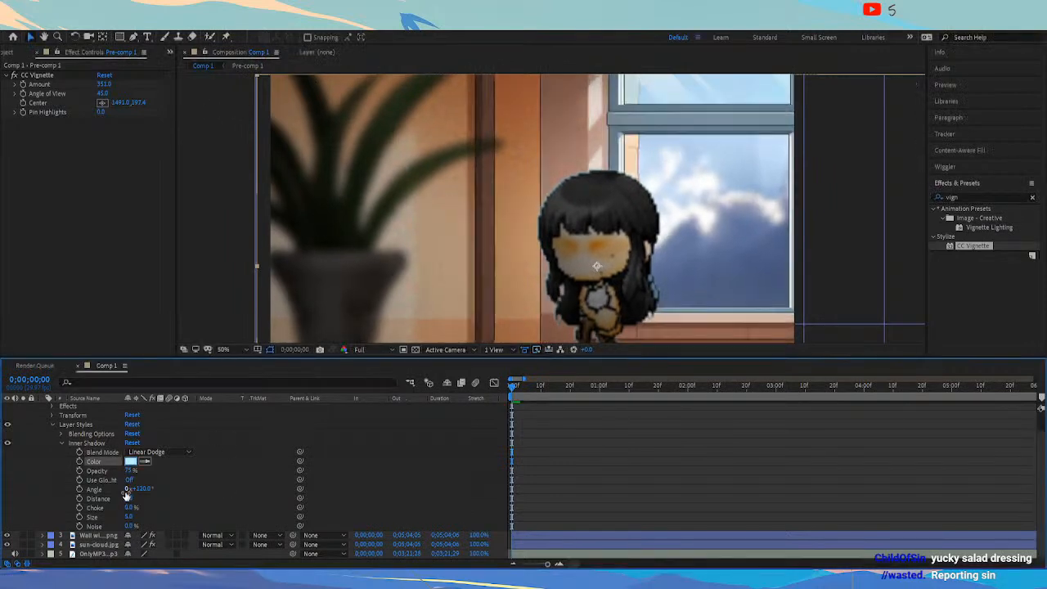
Set the character's inner shadow to angle 25°, distance 22 and size 33, and refine its pale blue color
drag(128, 498, 142, 494)
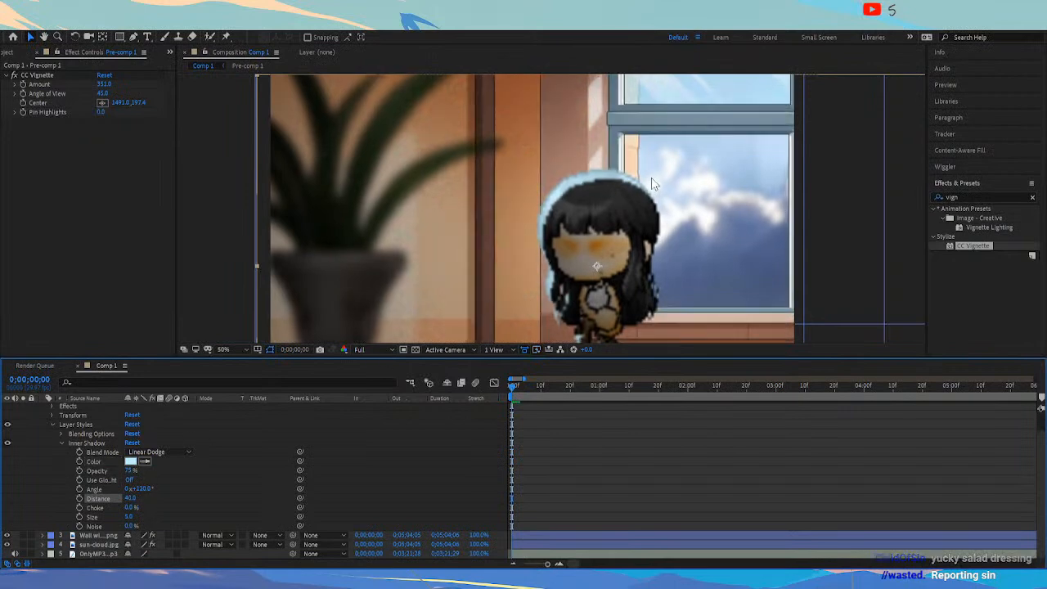
click(130, 498)
drag(139, 491, 80, 479)
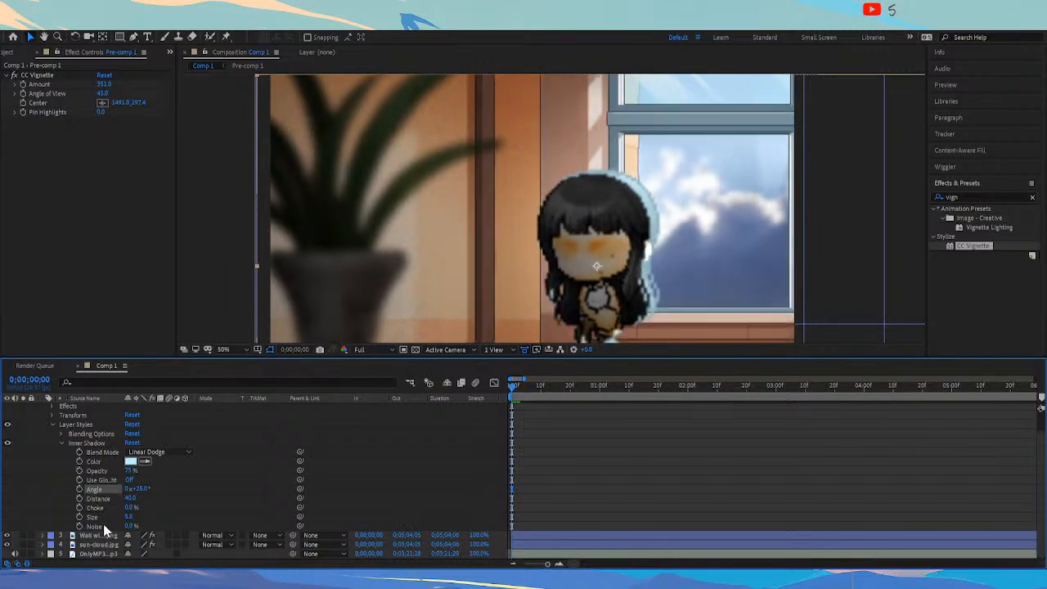
drag(129, 516, 150, 512)
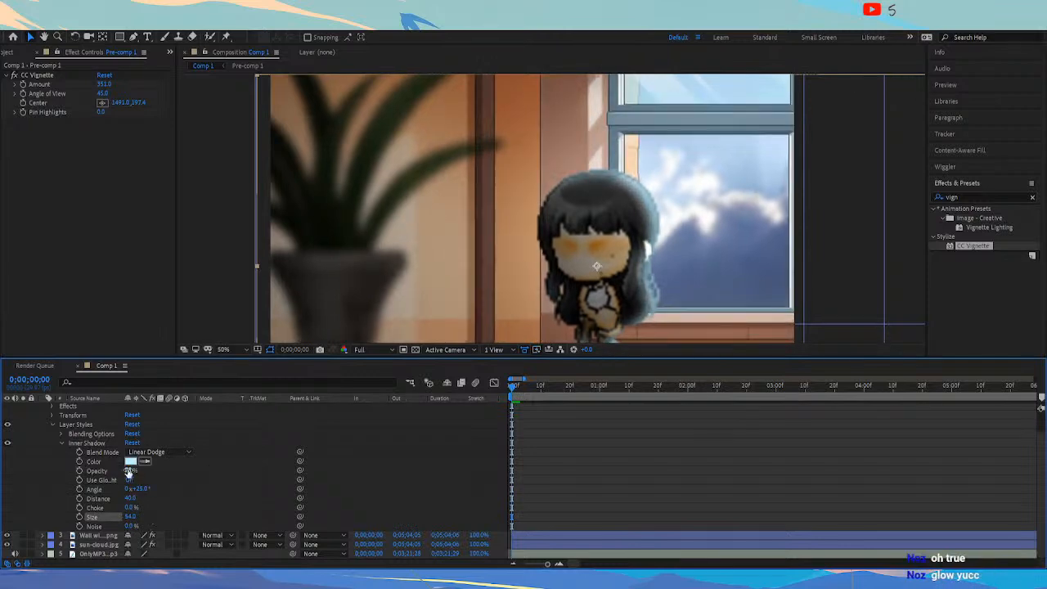
drag(131, 499, 123, 518)
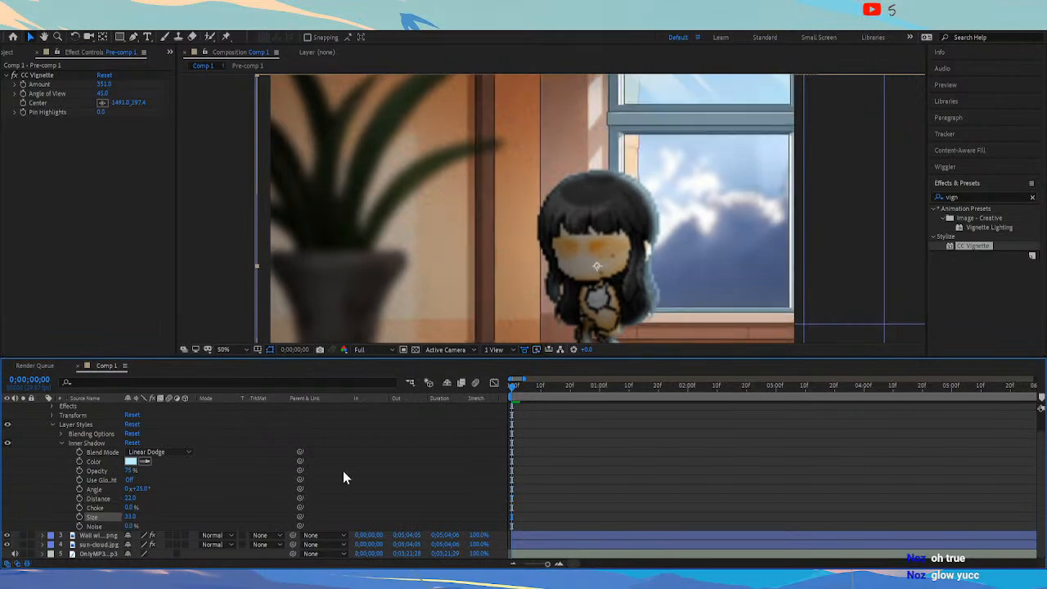
click(131, 462)
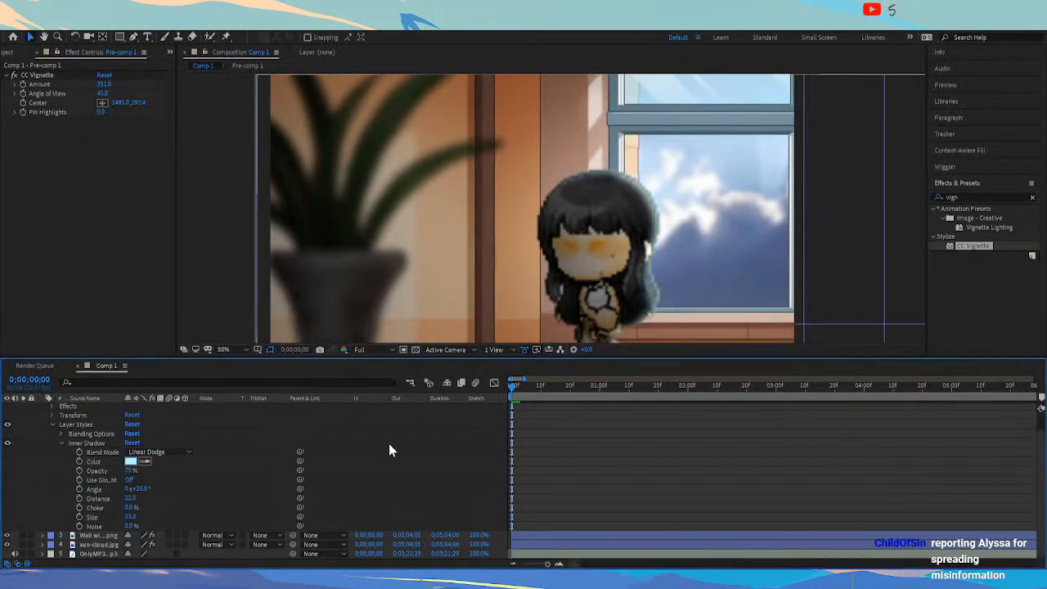
Add a Medium Gray-Royal Blue solid above all layers in Soft Light mode and fit the whole composition in view
scroll(372, 490, up, 2)
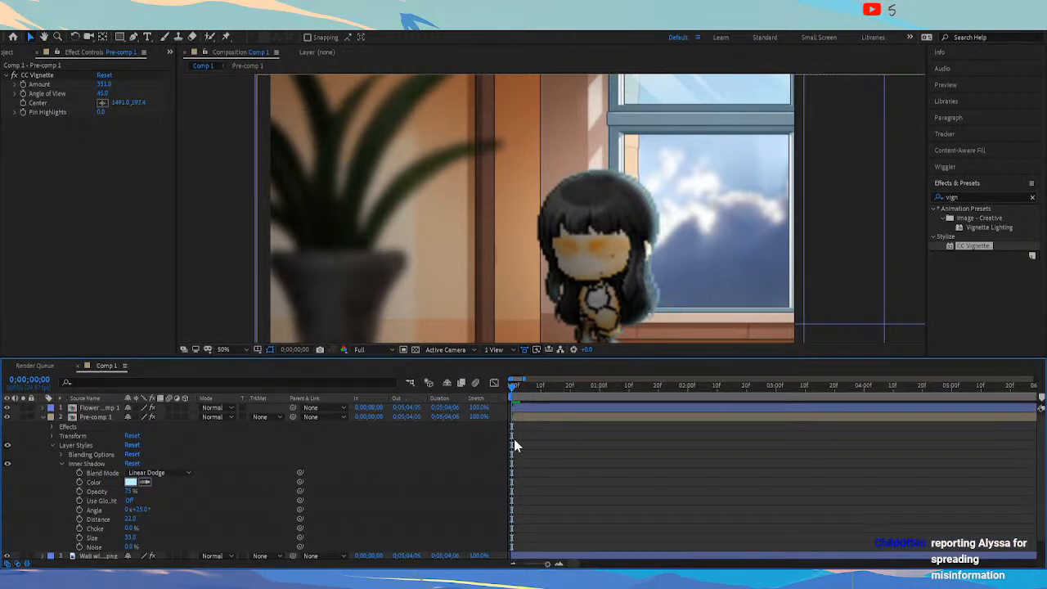
key(ctrl+s)
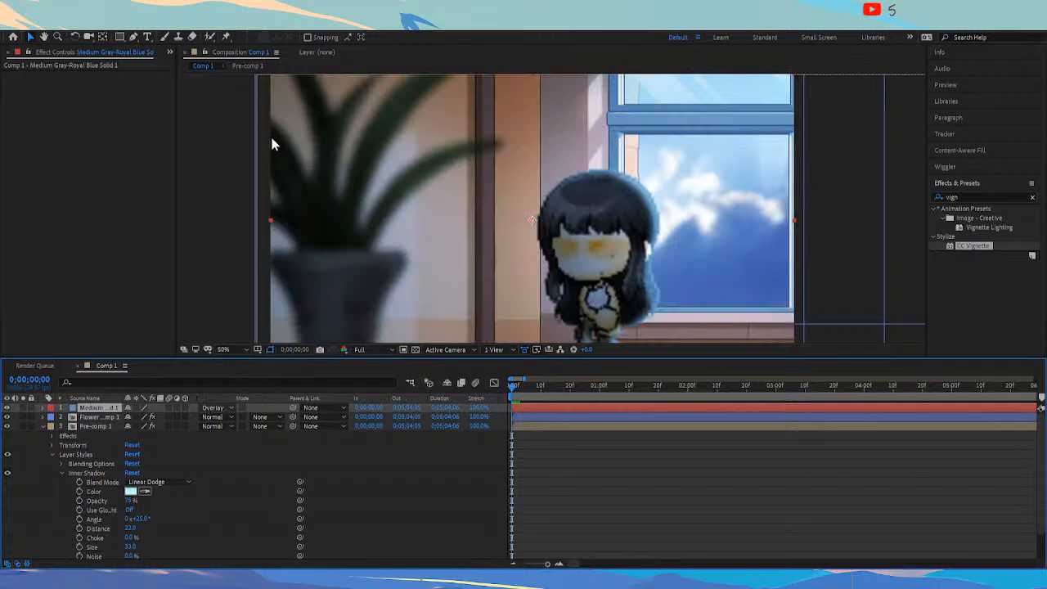
key(shift+equal)
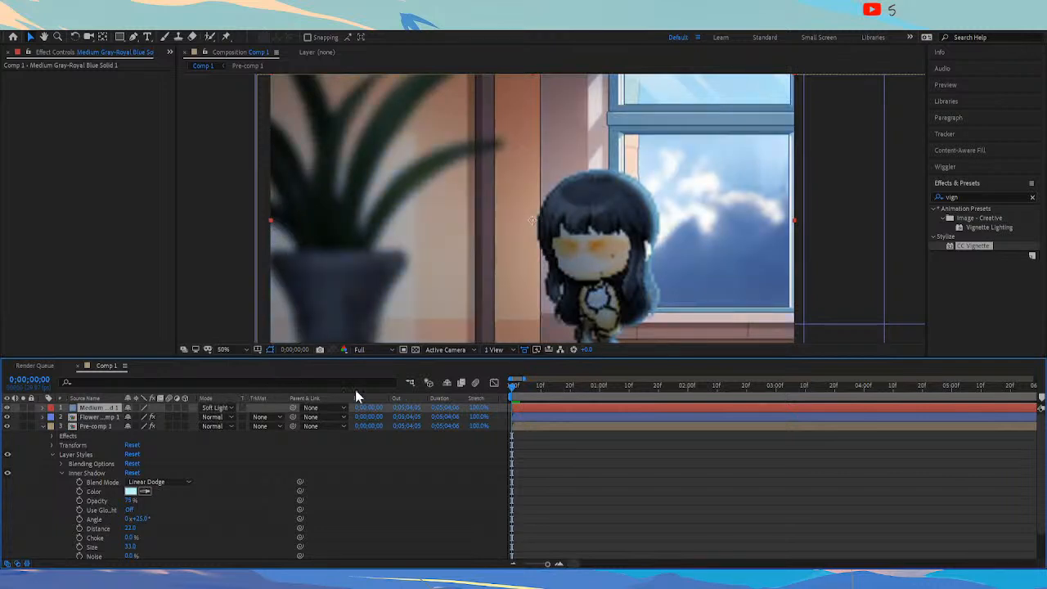
drag(492, 234, 484, 229)
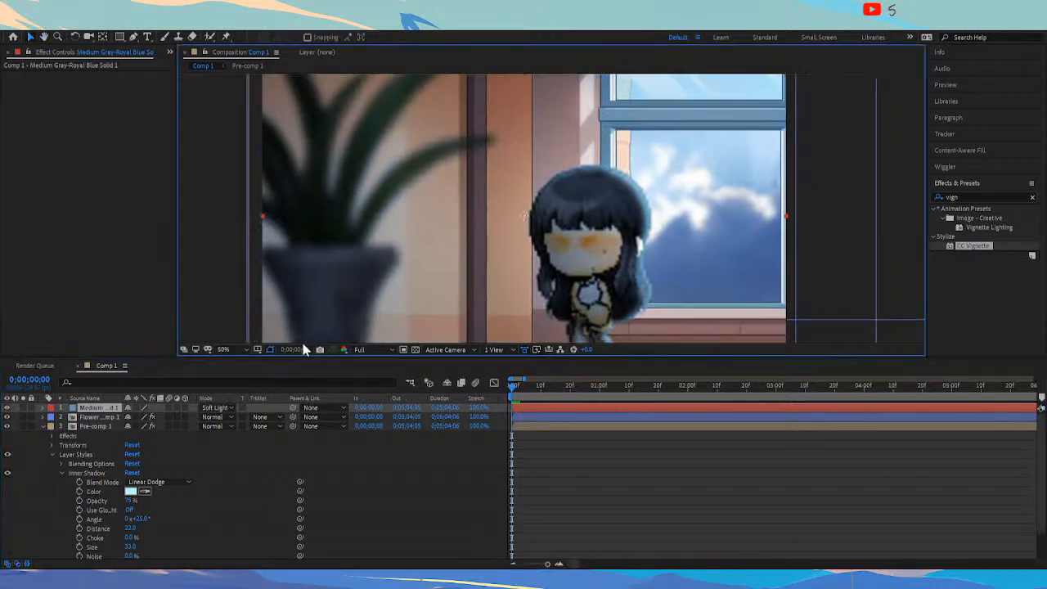
click(247, 350)
click(245, 368)
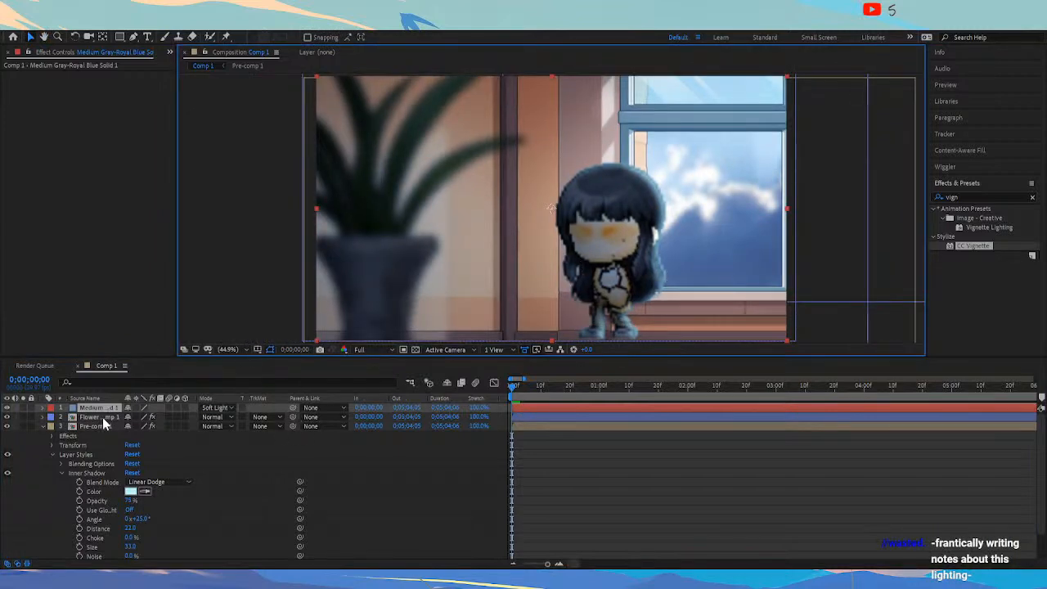
click(548, 467)
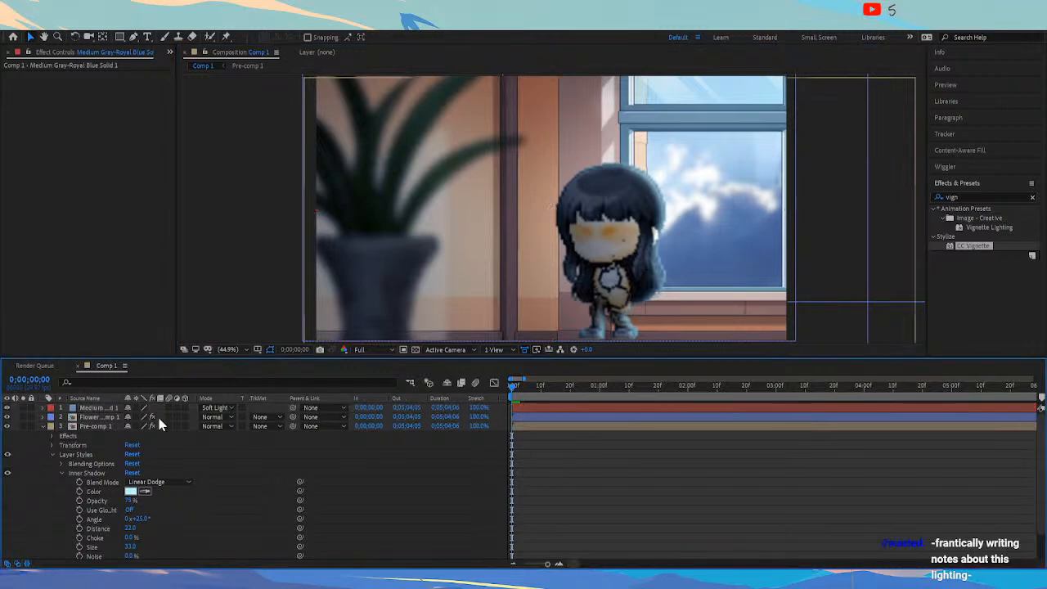
Move the character slightly down in the frame, and shift the window wall background slightly down and to the right
click(102, 427)
drag(600, 280, 608, 298)
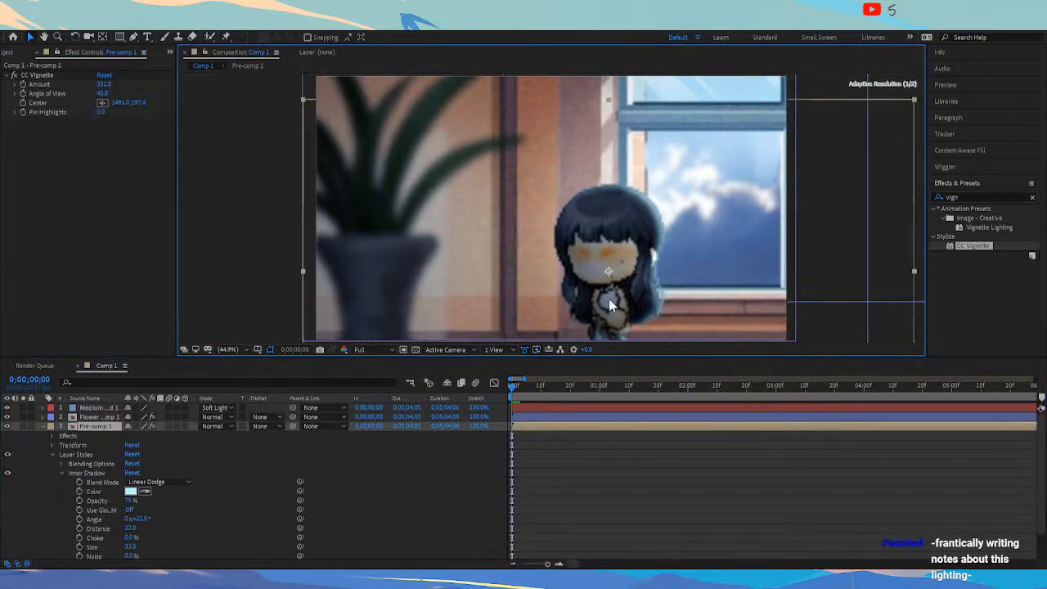
scroll(121, 432, down, 1)
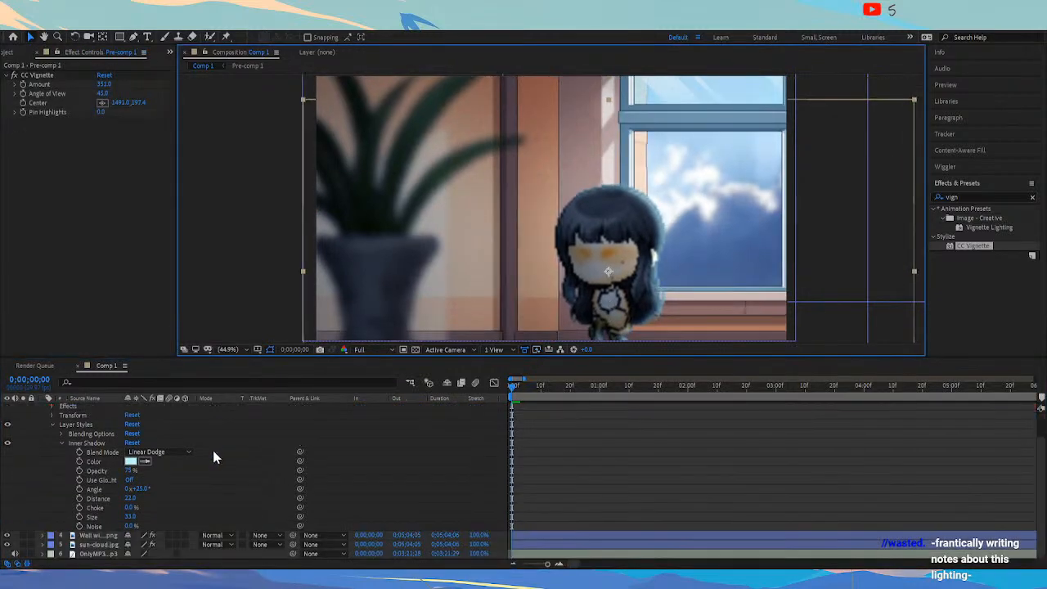
click(83, 535)
drag(721, 244, 701, 270)
scroll(270, 471, up, 1)
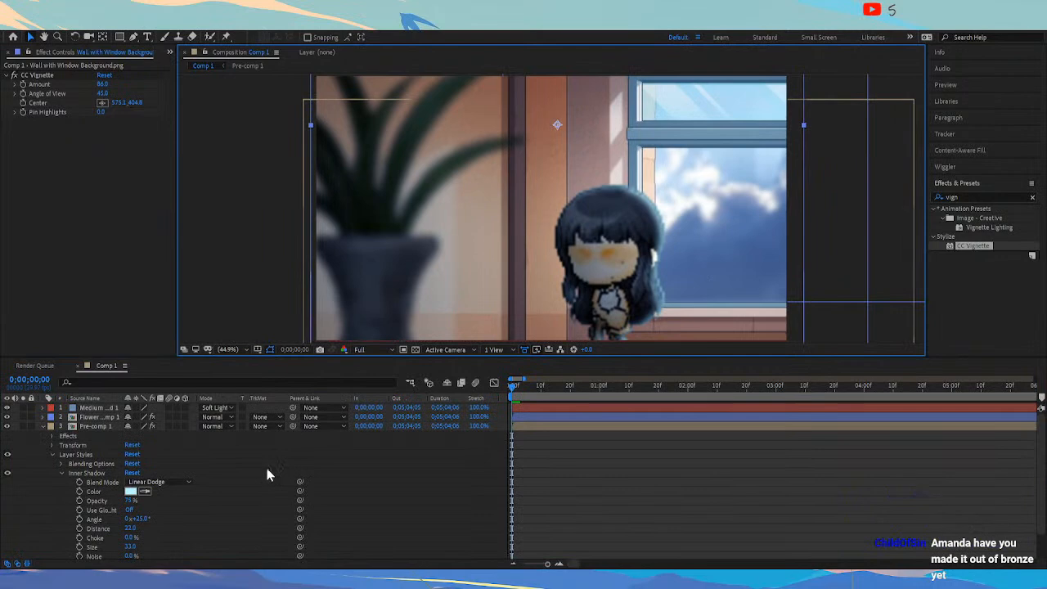
Copy the Inner Shadow style from the character's Pre-comp 1 to the flower vase layer
click(100, 425)
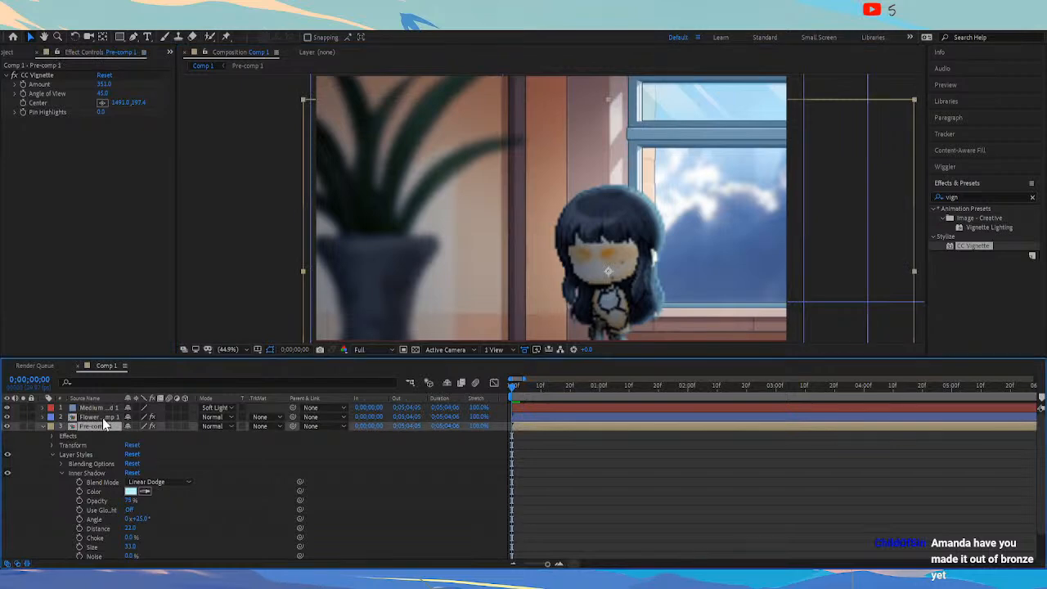
click(103, 417)
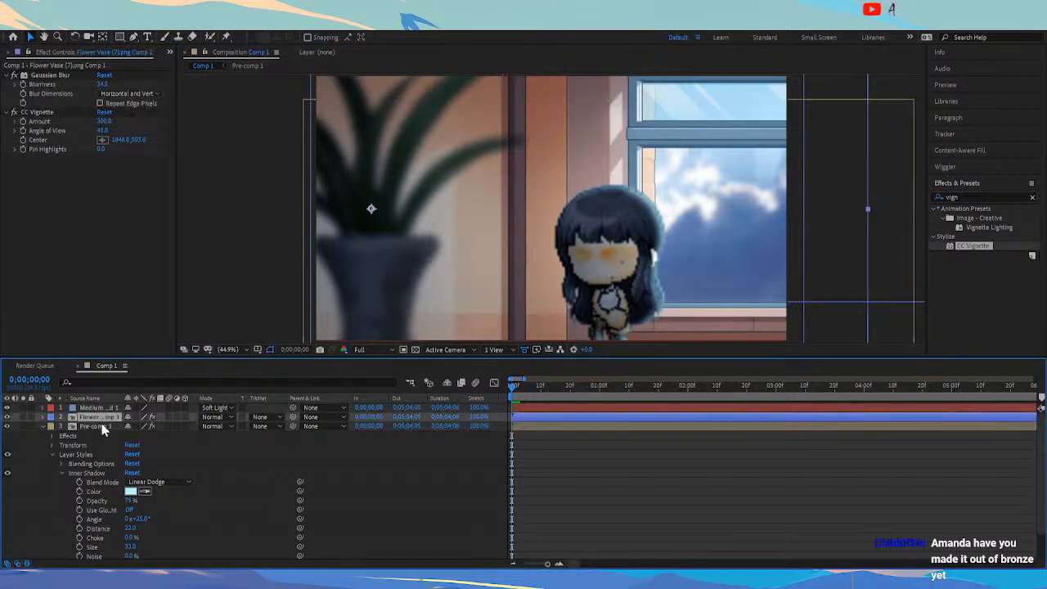
click(6, 417)
click(6, 417)
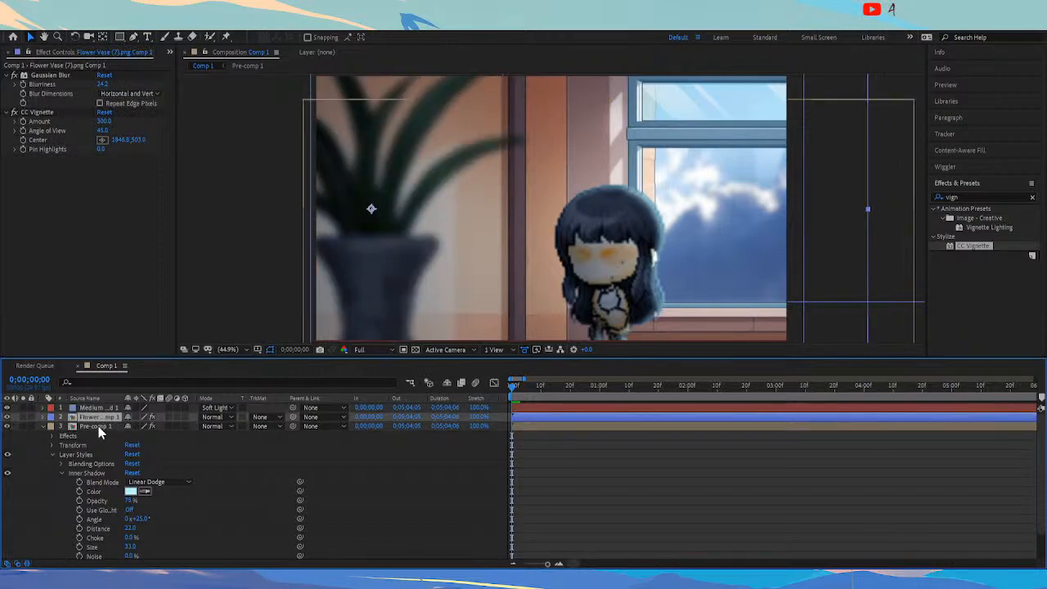
click(94, 471)
key(ctrl+c)
click(98, 417)
key(ctrl+v)
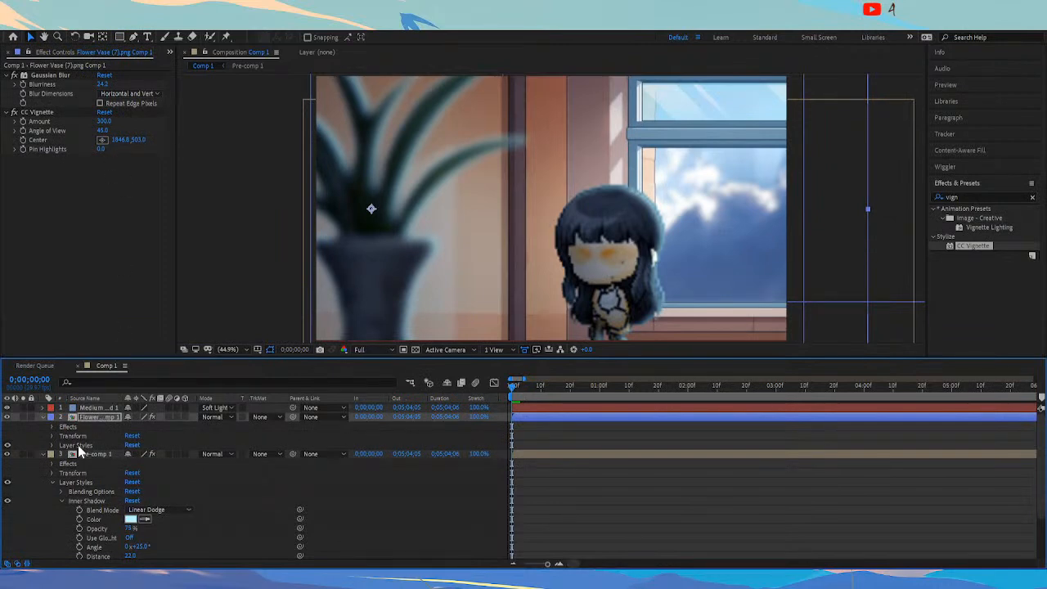
Reduce the opacity of the flower vase's inner shadow to about 43% and collapse the layer's properties
click(51, 445)
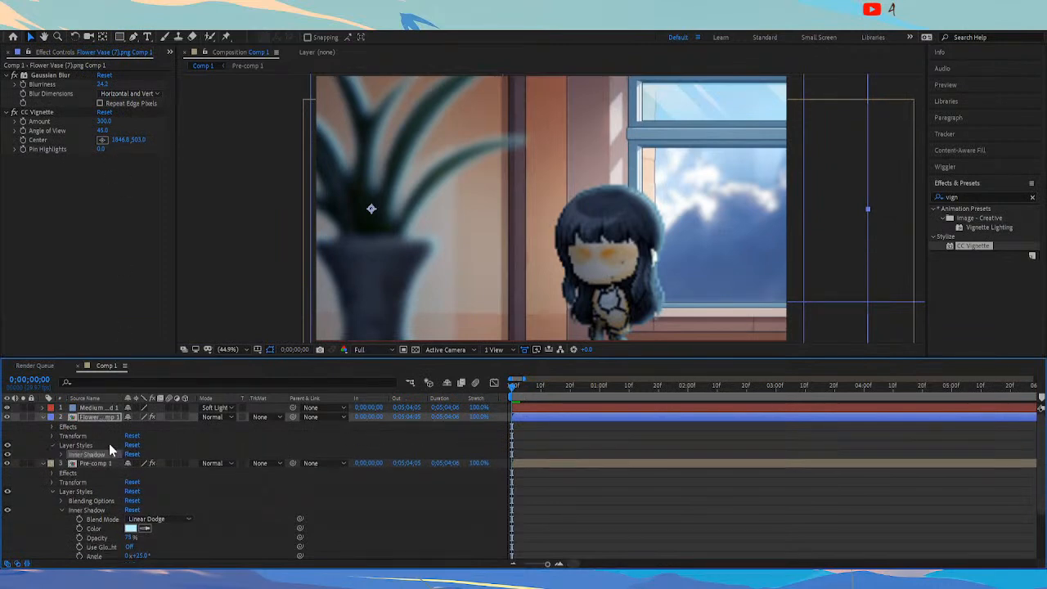
click(62, 454)
mouse_move(131, 482)
mouse_down()
mouse_move(104, 484)
mouse_move(123, 484)
mouse_up()
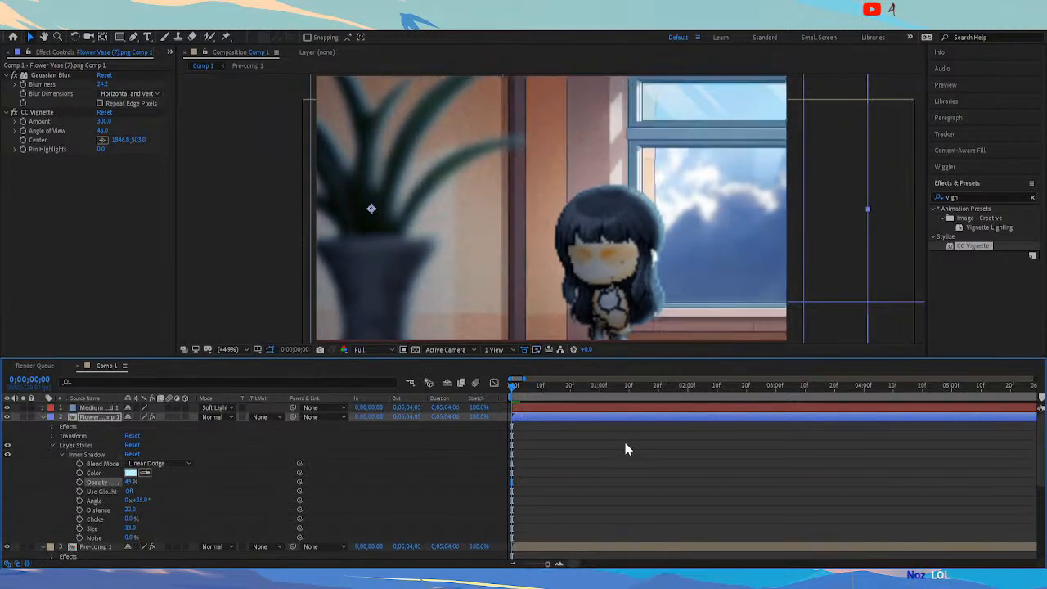
click(460, 493)
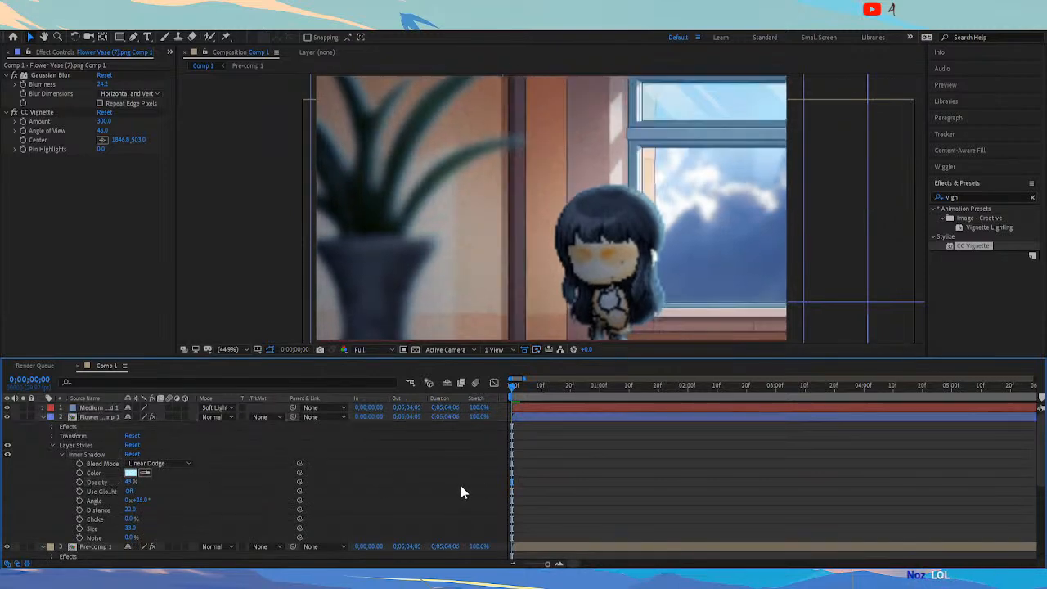
click(43, 416)
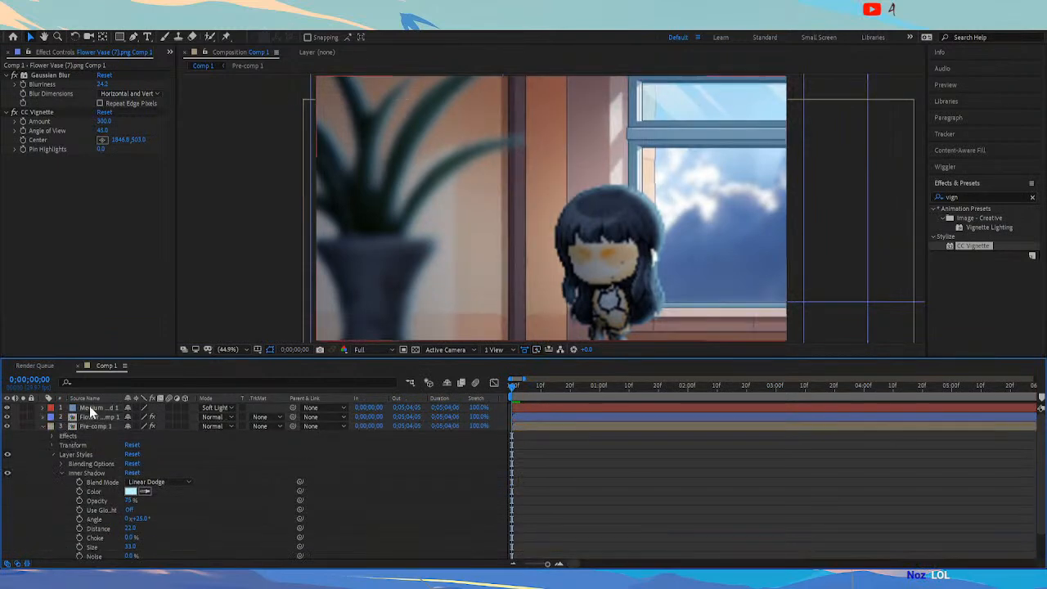
Add a Medium Orange solid on top and mask it with a wide ellipse around the middle of the frame
click(92, 408)
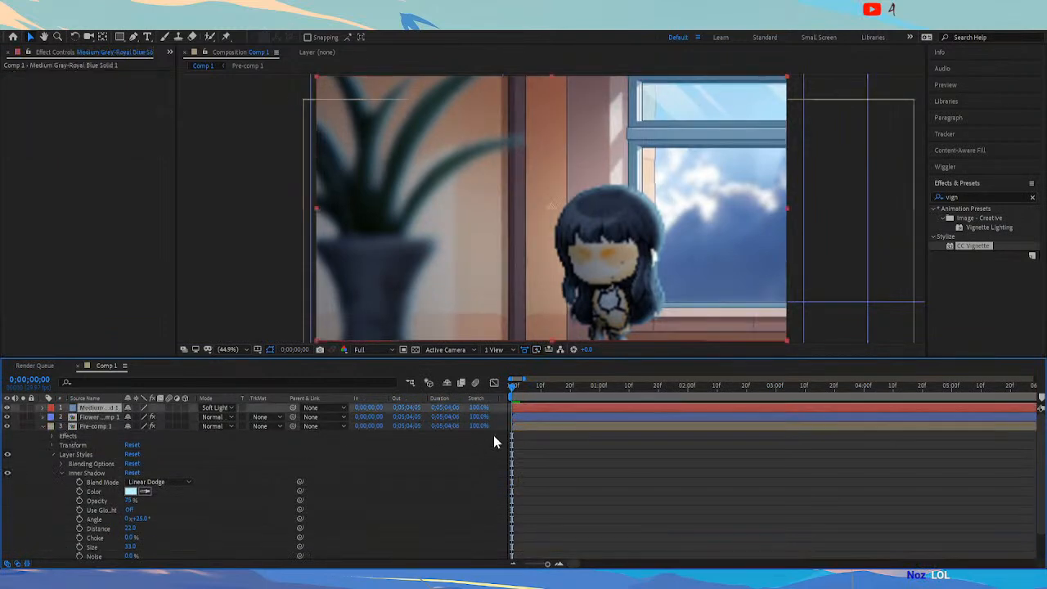
key(ctrl+y)
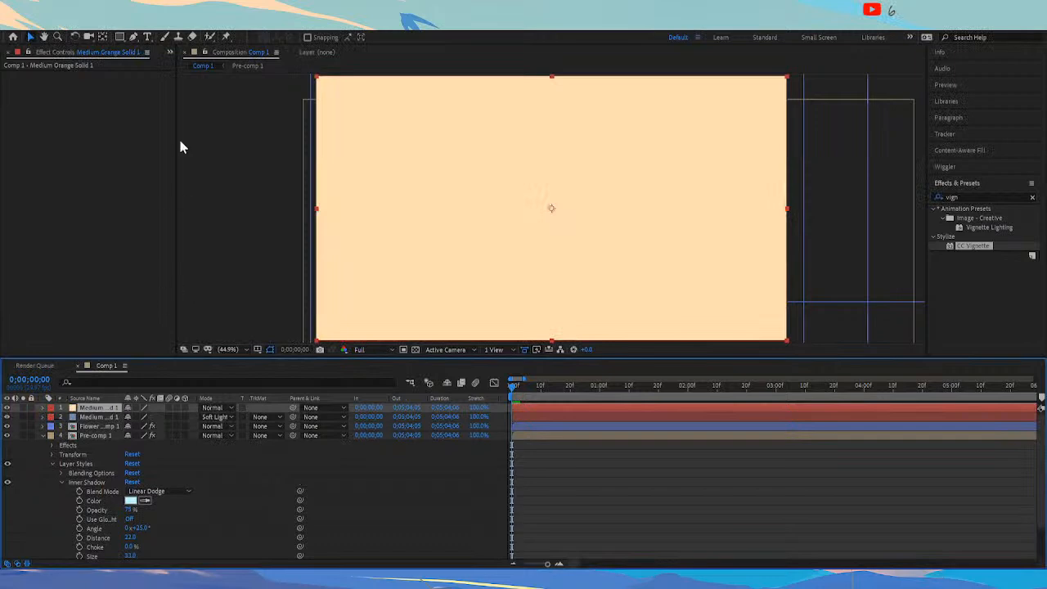
click(120, 39)
click(146, 58)
mouse_move(431, 158)
mouse_down()
mouse_move(674, 255)
mouse_move(687, 250)
mouse_move(696, 300)
mouse_move(674, 303)
mouse_up()
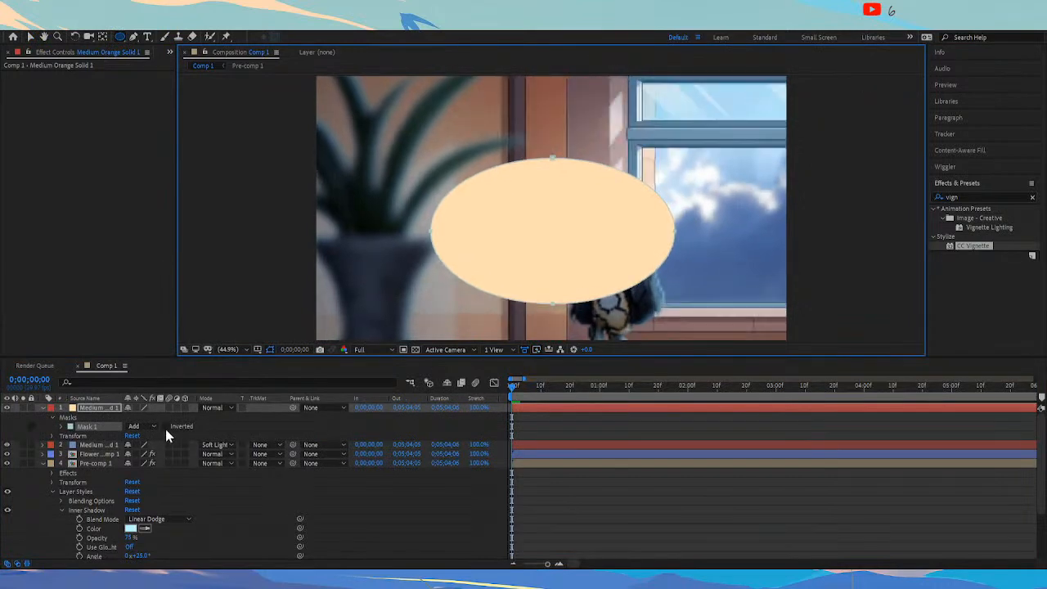
Feather the orange solid's ellipse mask by about 410 pixels and move the glow over the window
key(f)
drag(136, 426, 373, 416)
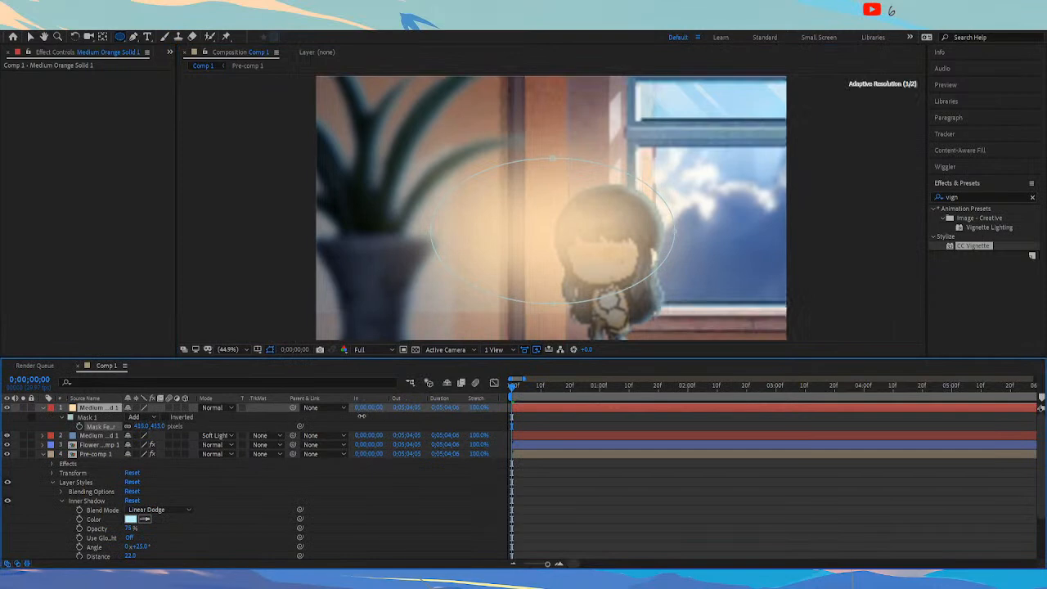
key(ctrl+t)
drag(611, 245, 732, 202)
click(42, 407)
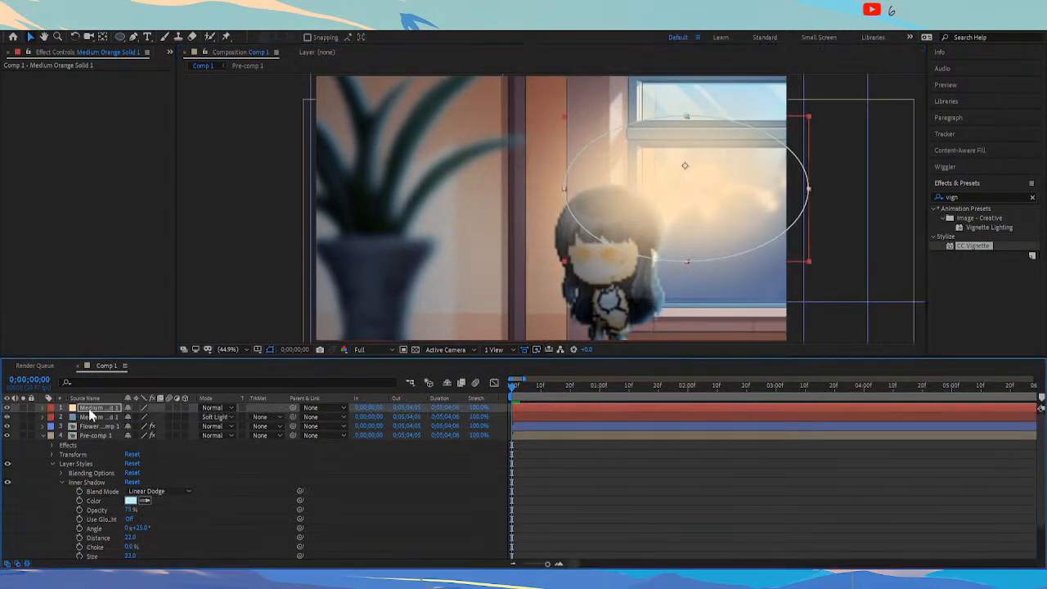
Move the Medium Orange solid beneath the Pre-comp 1 layer, scale it to 121%, and center its glow over the window
click(43, 435)
drag(94, 408, 169, 446)
key(s)
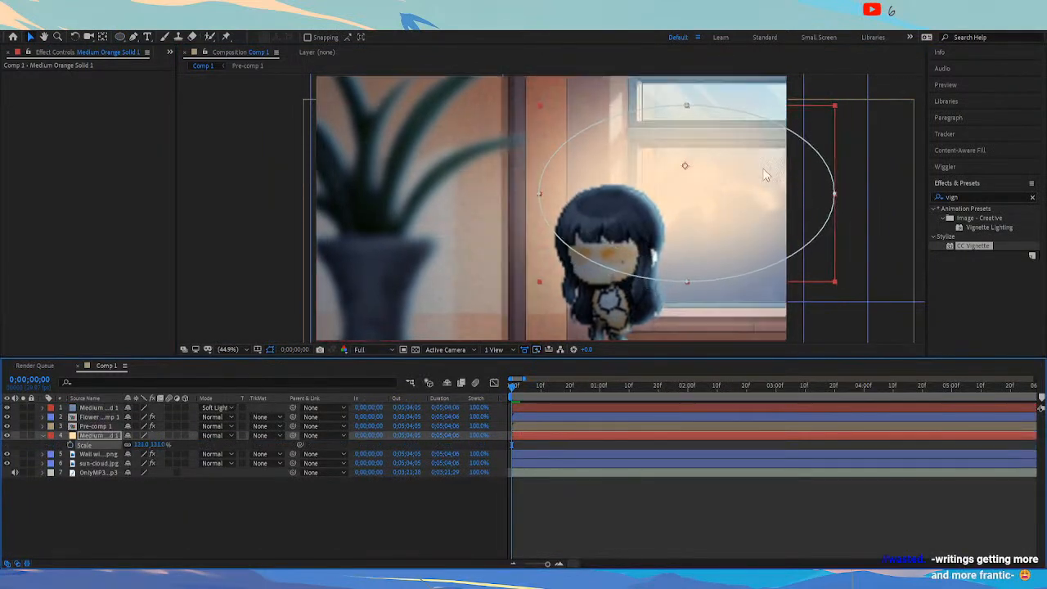
drag(716, 216, 740, 210)
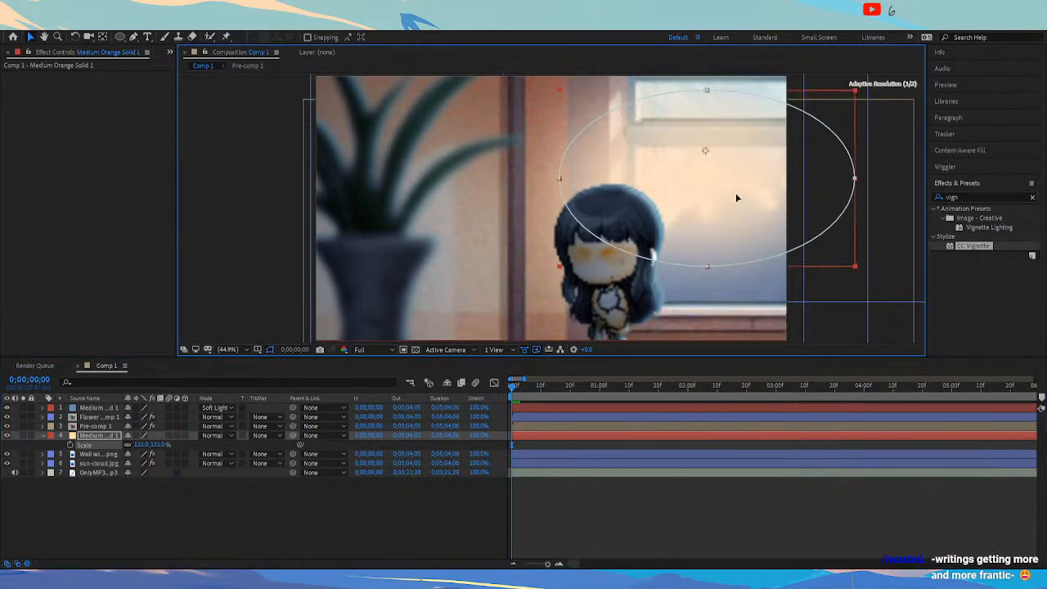
Set the Medium Orange solid's blend mode to Add and reduce its opacity to 21%
click(217, 435)
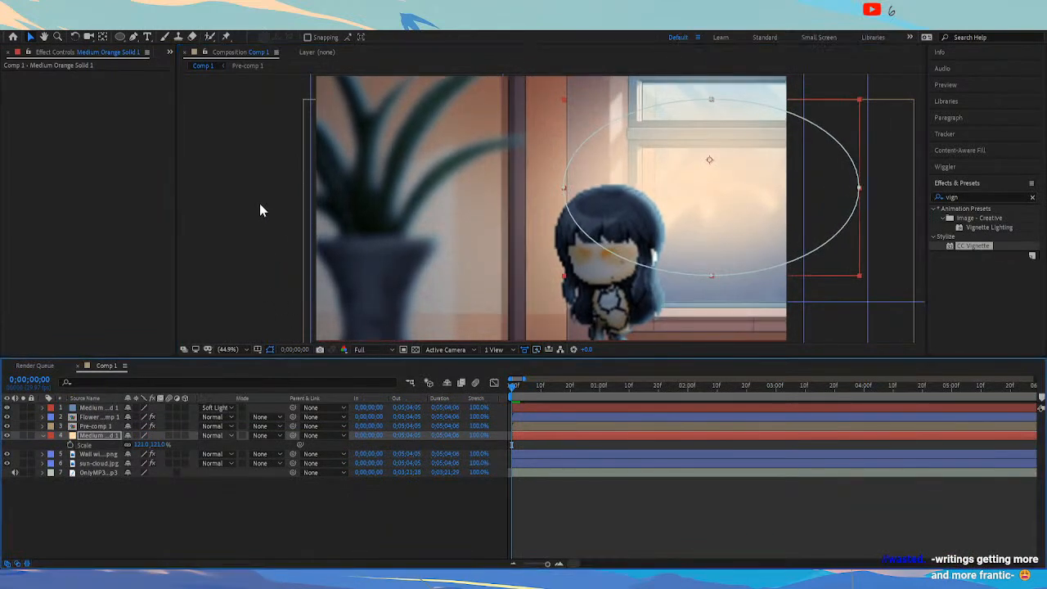
click(257, 204)
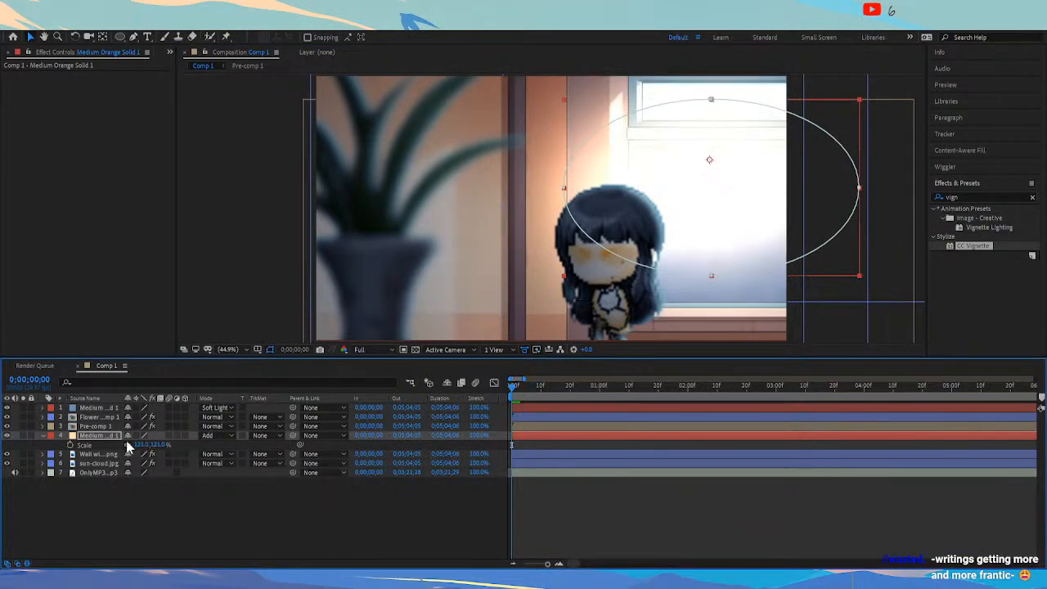
key(t)
drag(130, 446, 93, 452)
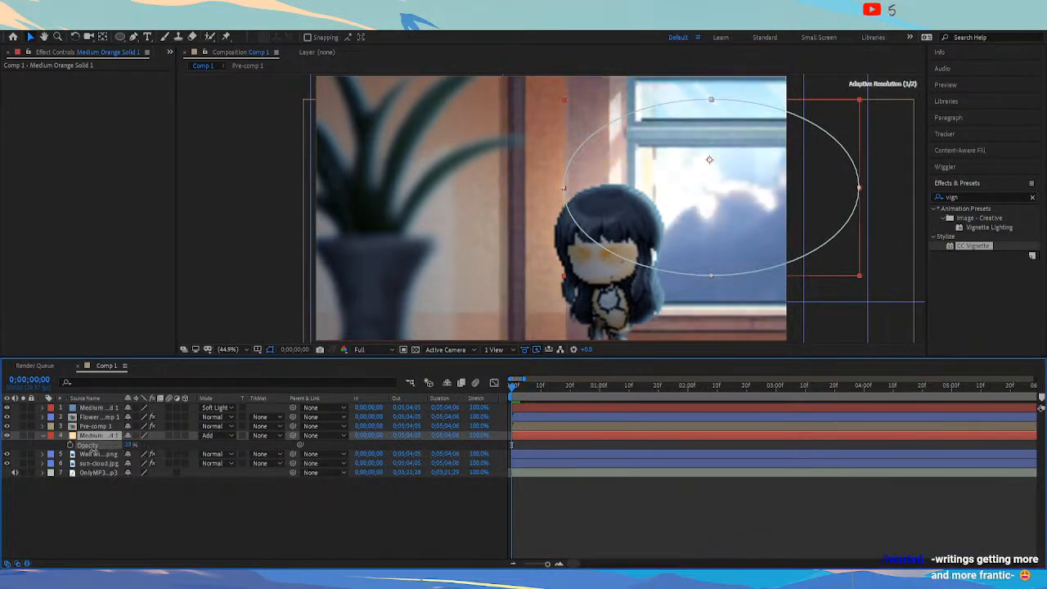
click(280, 517)
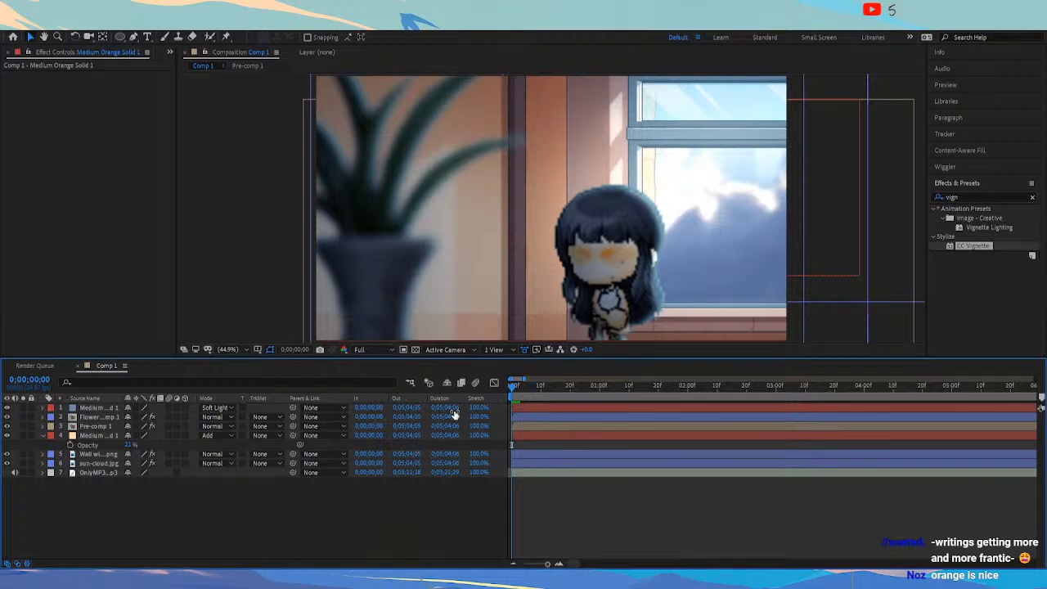
Recolor the masked Medium Orange solid to a stronger orange in its solid settings
click(96, 435)
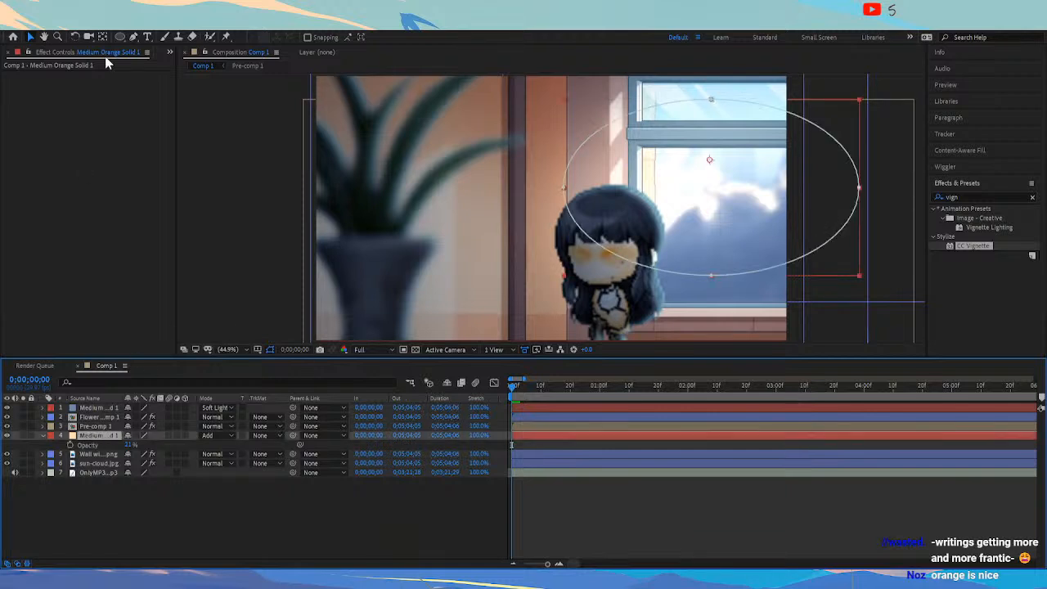
click(105, 50)
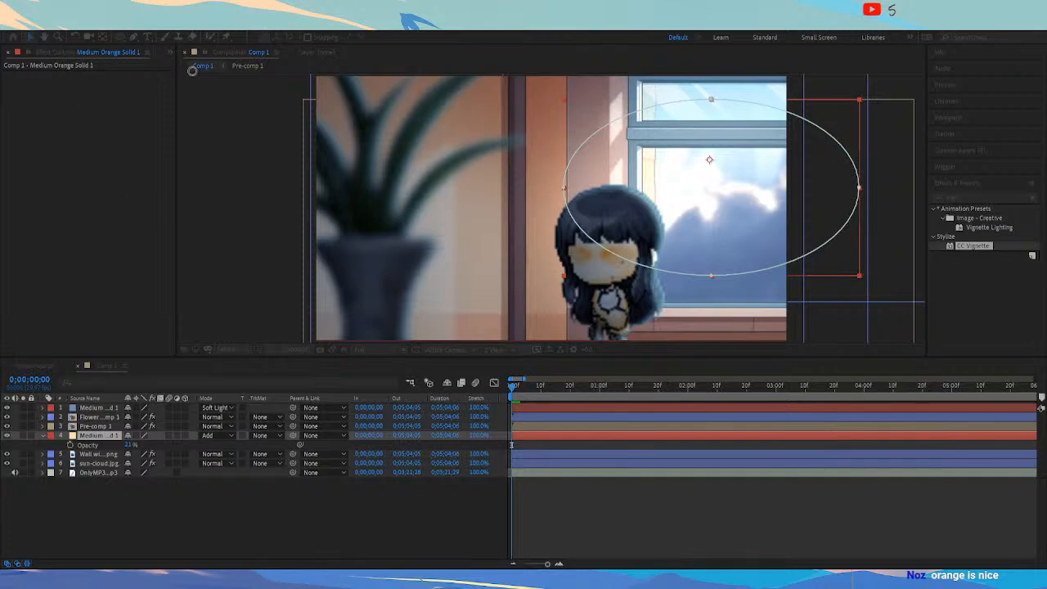
key(Return)
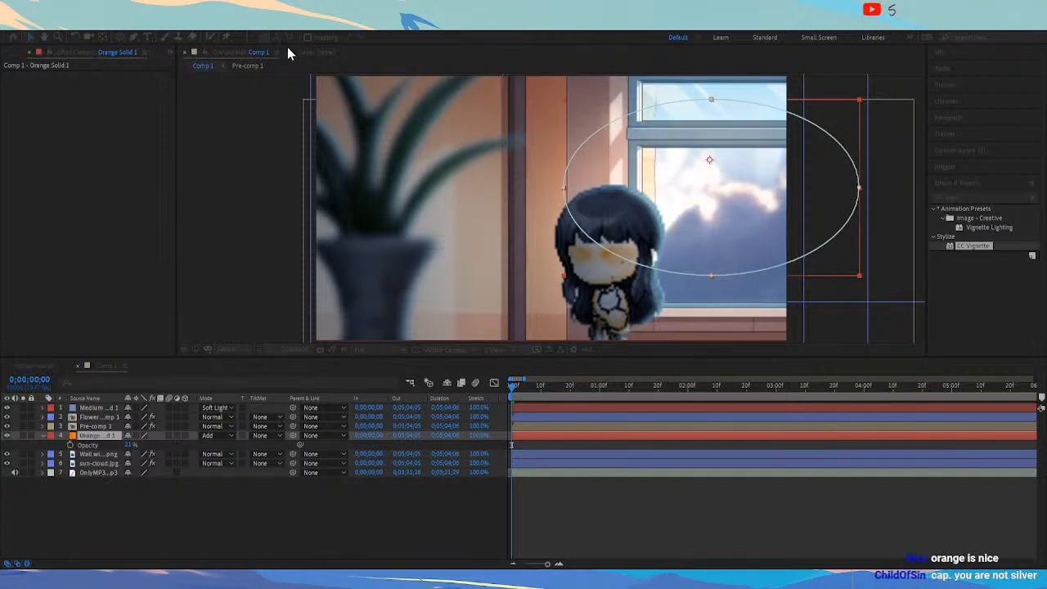
click(238, 532)
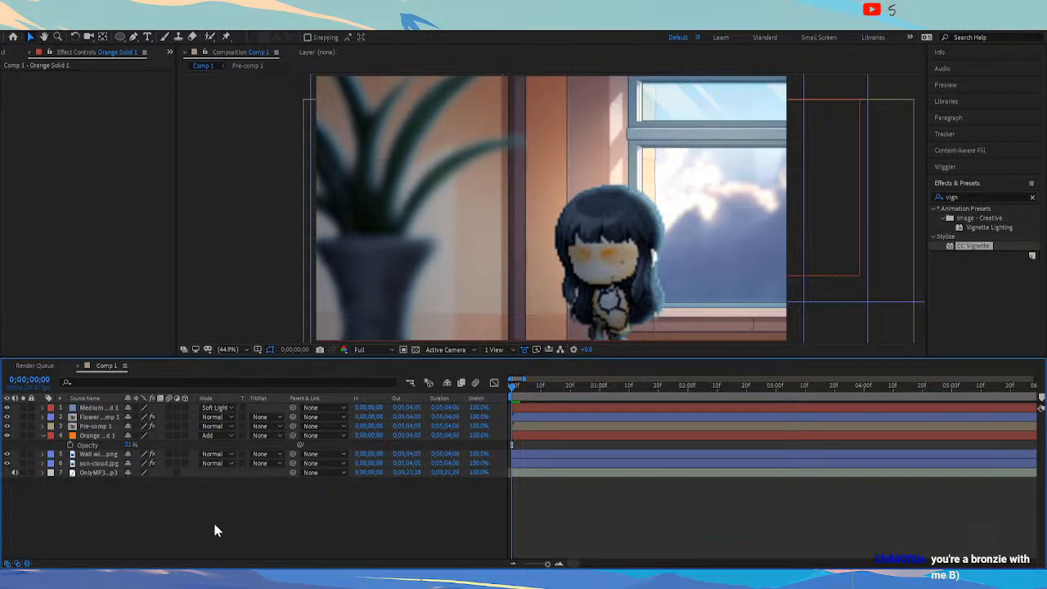
Try the Hard Light blend mode on the blue overlay solid at the top of the layer stack
click(95, 436)
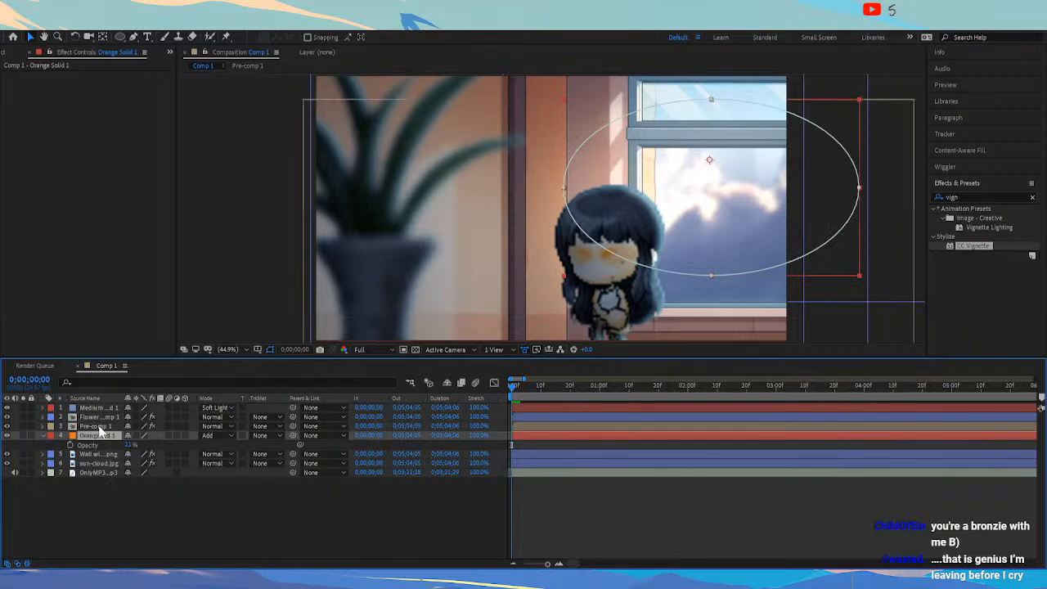
click(98, 426)
click(100, 408)
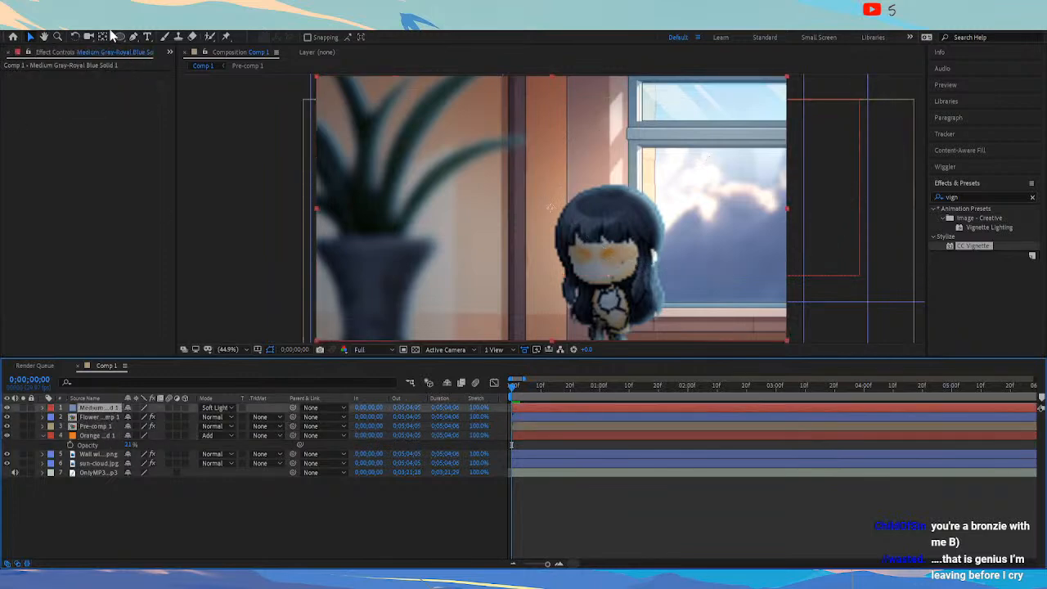
click(221, 405)
click(257, 307)
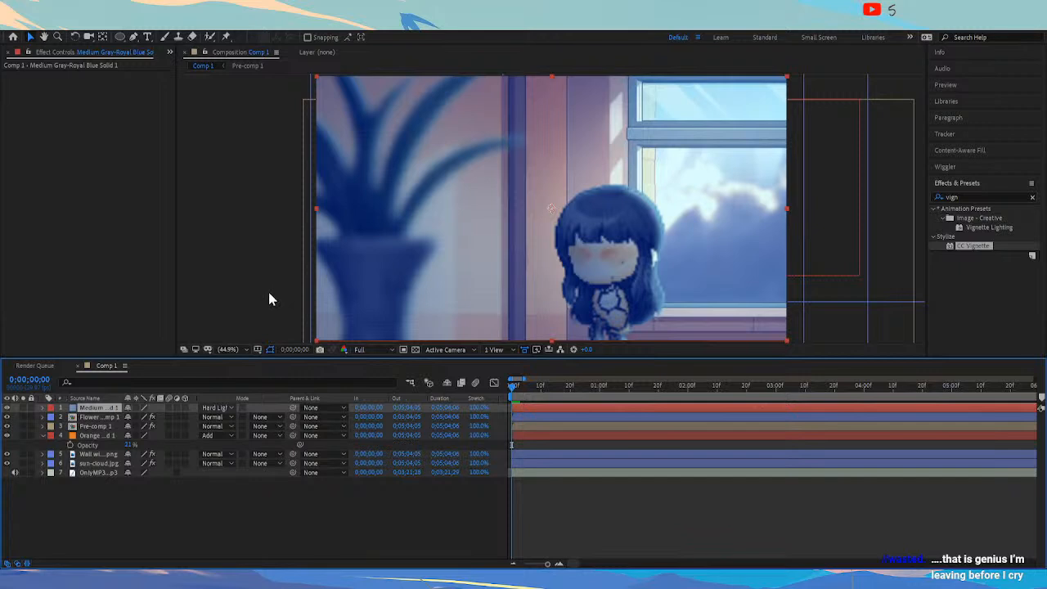
key(ctrl+z)
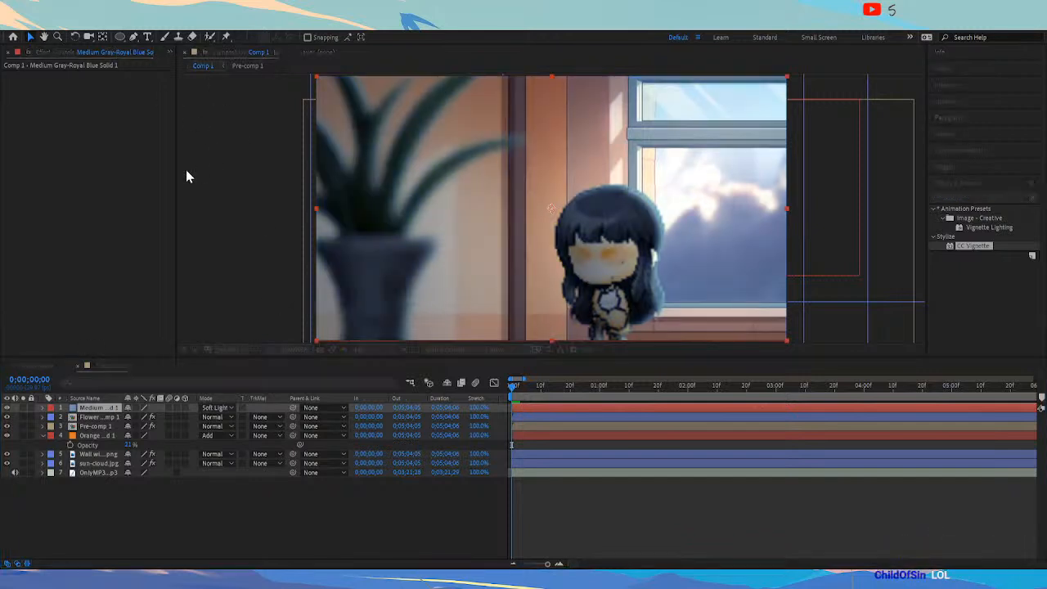
Recolor the top Soft Light overlay solid to a pale gray-royal blue
key(ctrl+z)
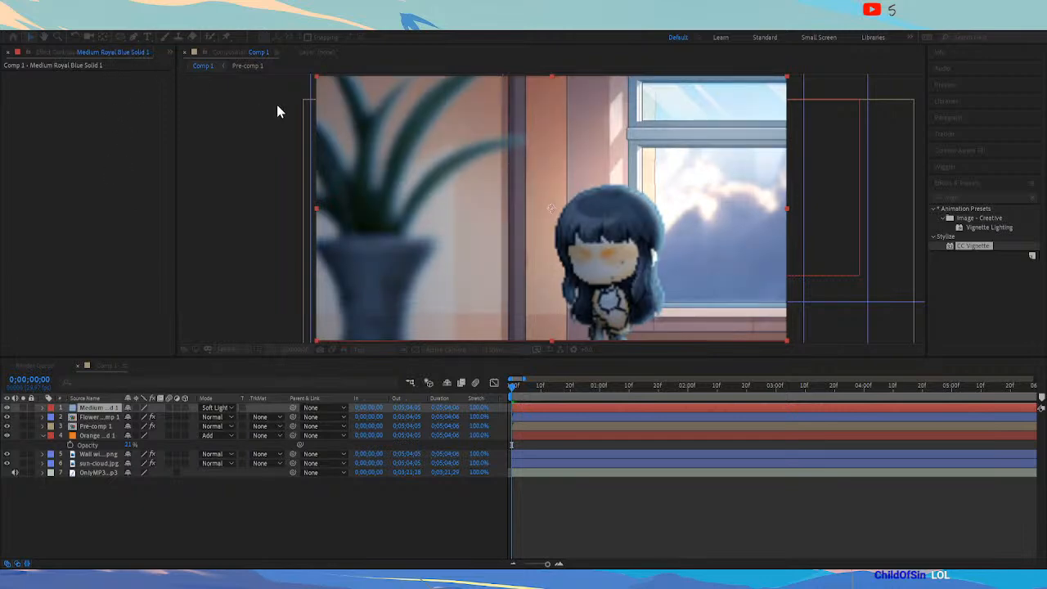
key(ctrl+z)
key(ctrl+z)
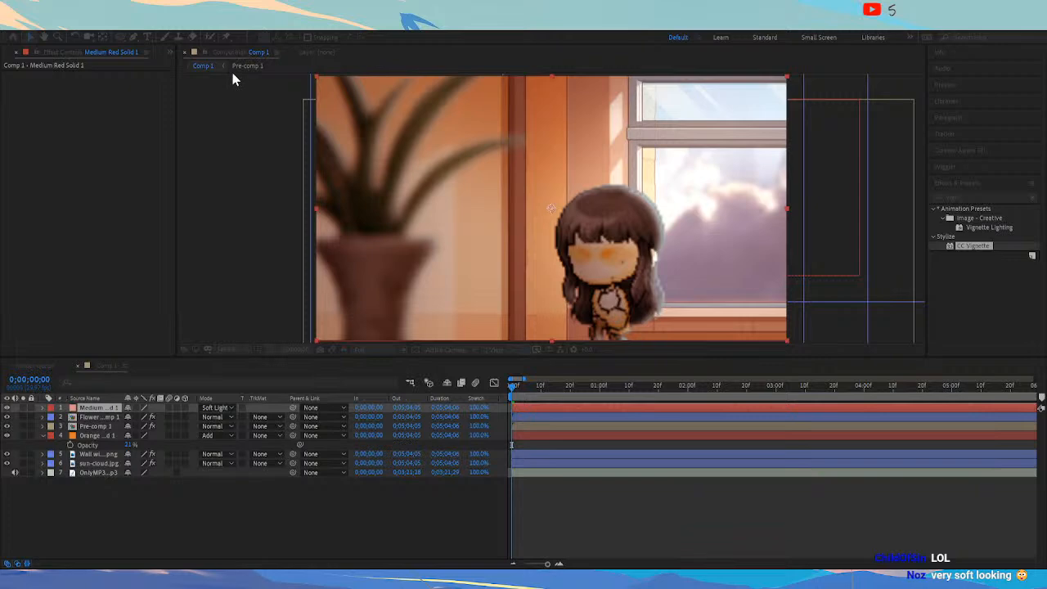
click(231, 102)
click(92, 53)
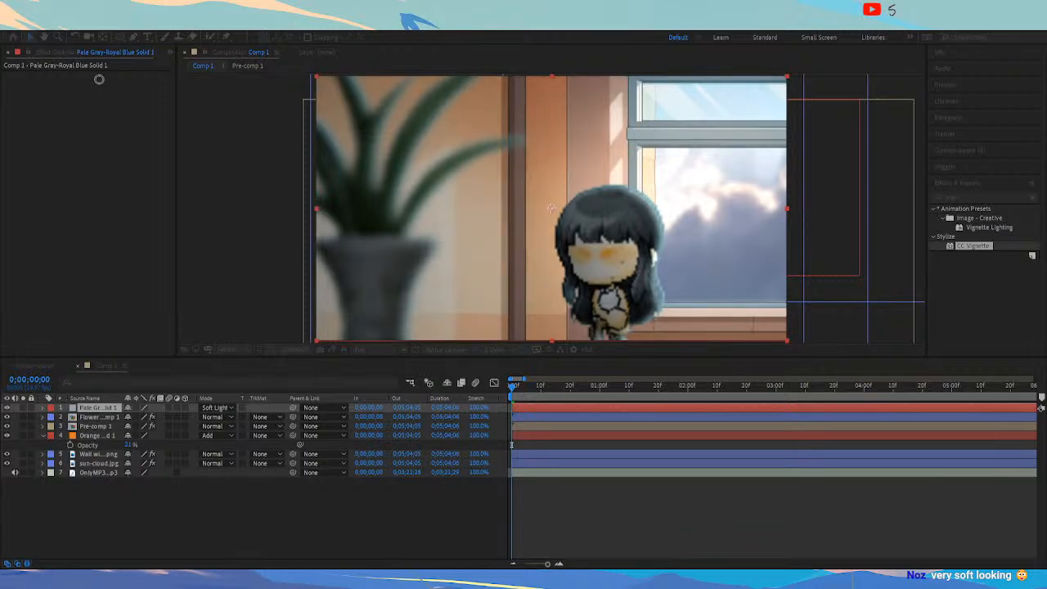
click(320, 38)
click(175, 250)
click(378, 543)
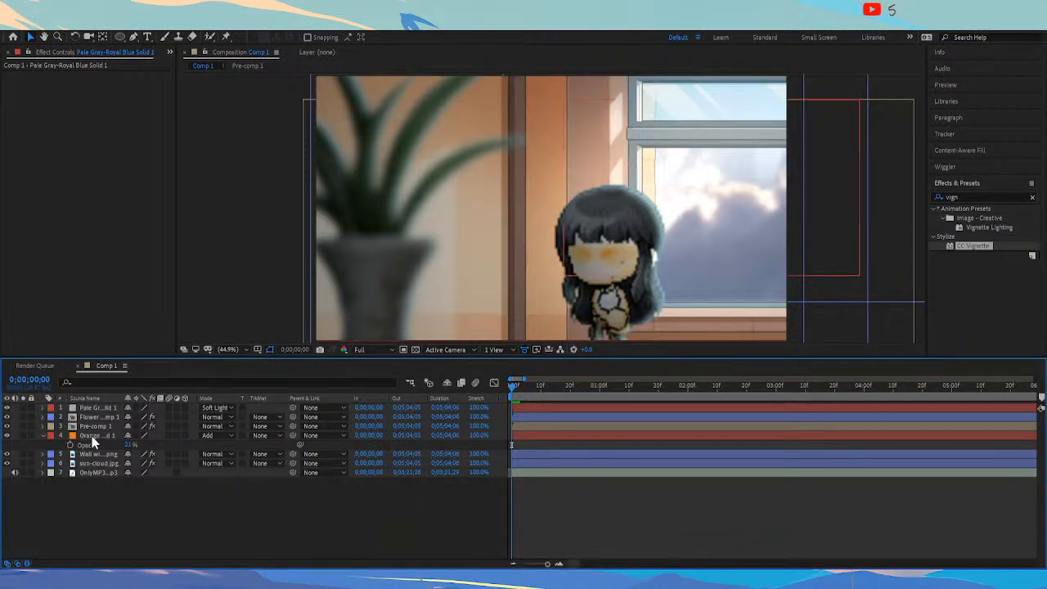
Change the Inner Shadow color of the character's Pre-comp 1 layer to a pale yellow
click(43, 454)
click(42, 454)
click(44, 426)
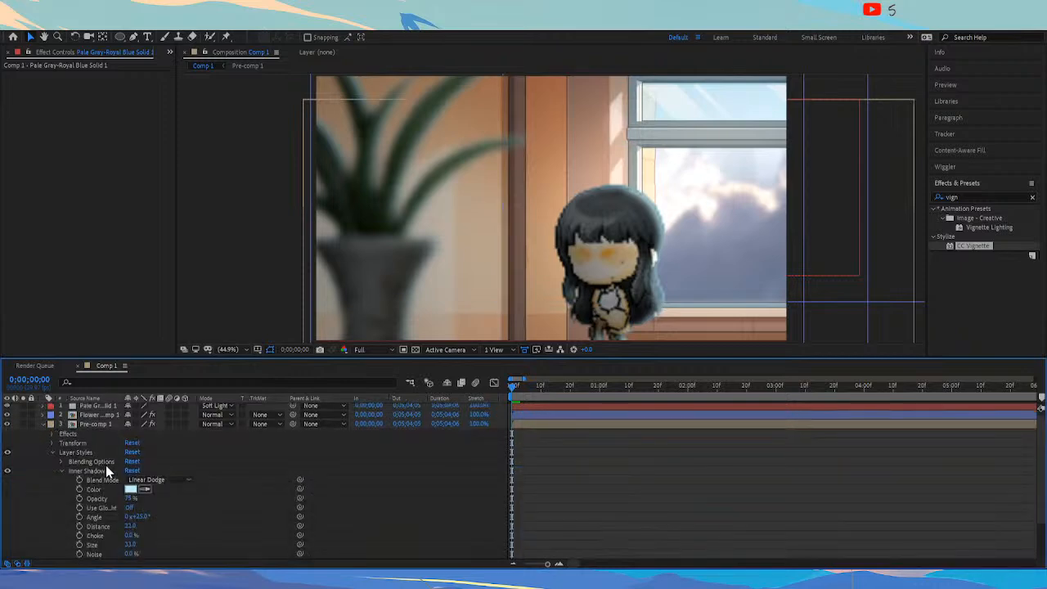
click(131, 489)
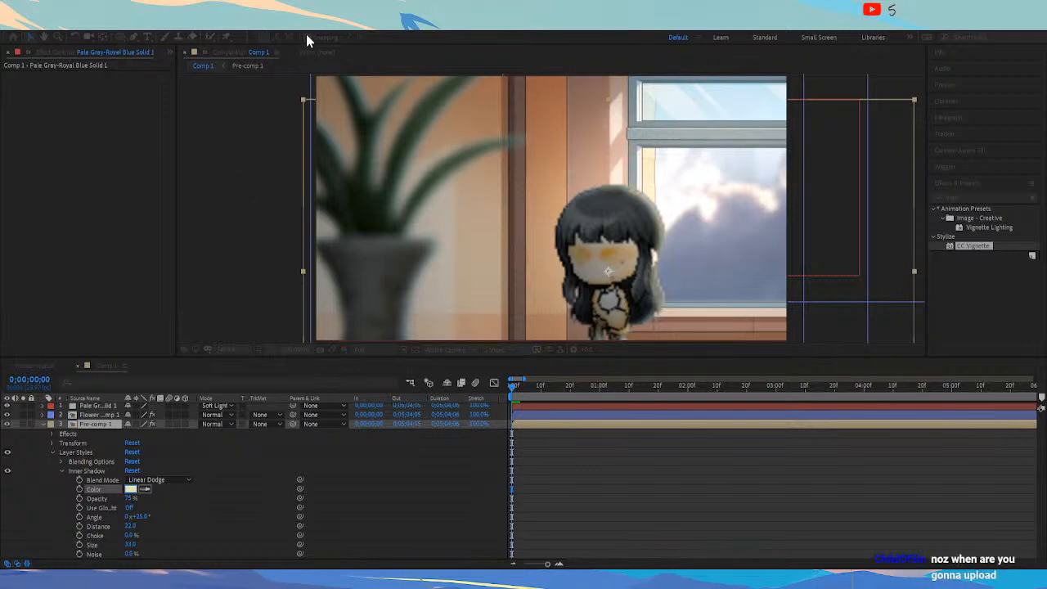
Change the flower vase's Inner Shadow color to a pale peach and collapse the open layer properties
click(42, 414)
click(129, 472)
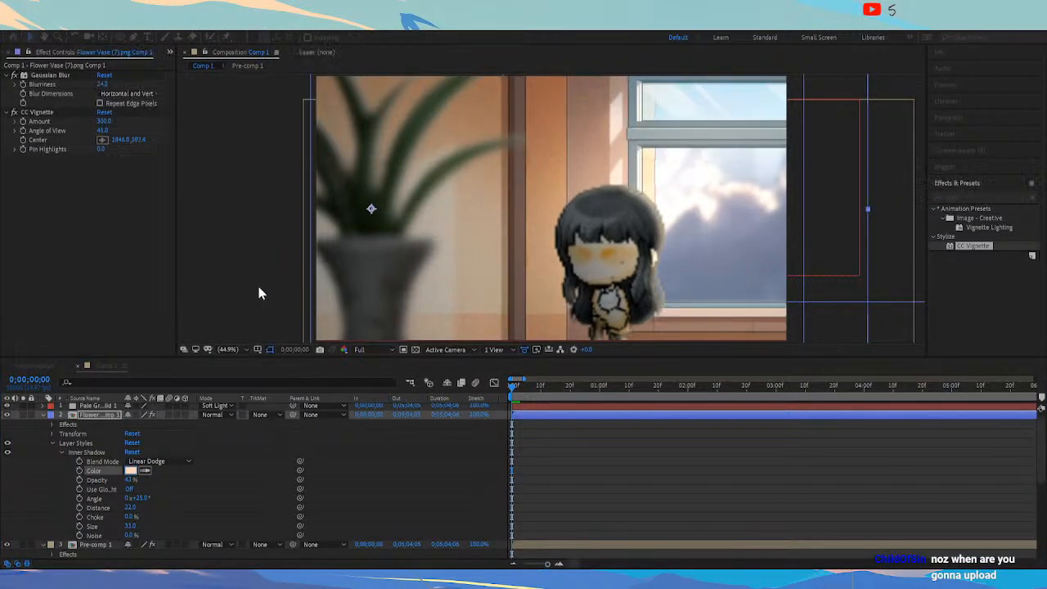
click(393, 472)
key(s)
key(s)
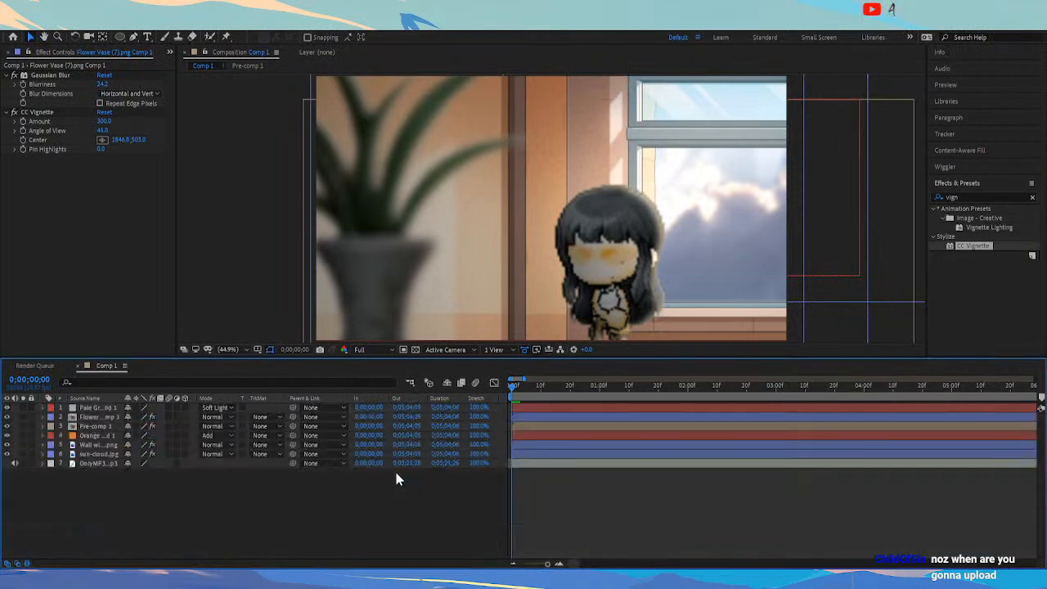
Add a Medium Red solid as the top layer of the composition
key(ctrl+s)
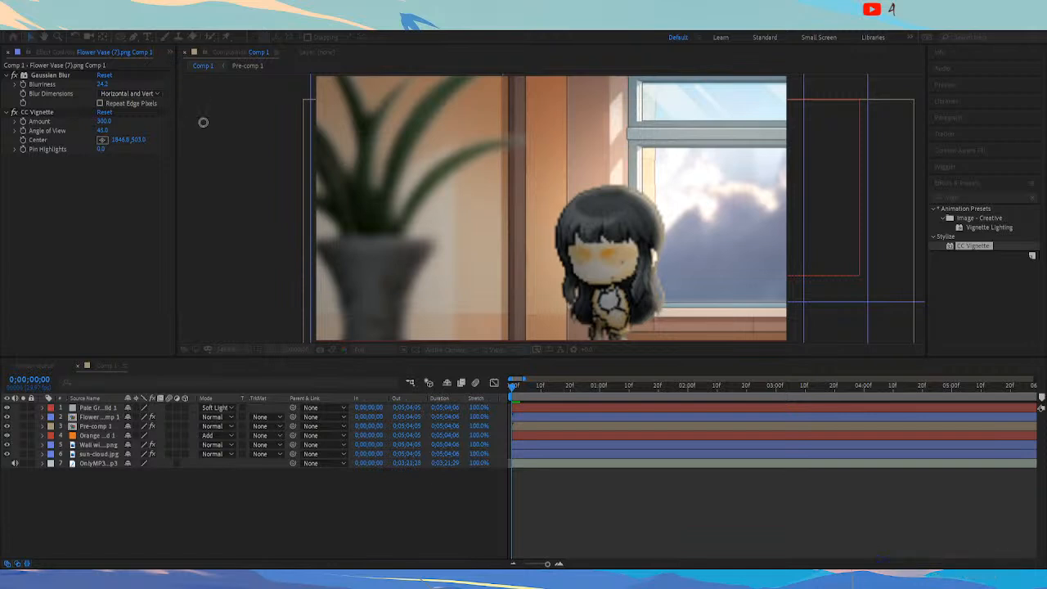
click(330, 299)
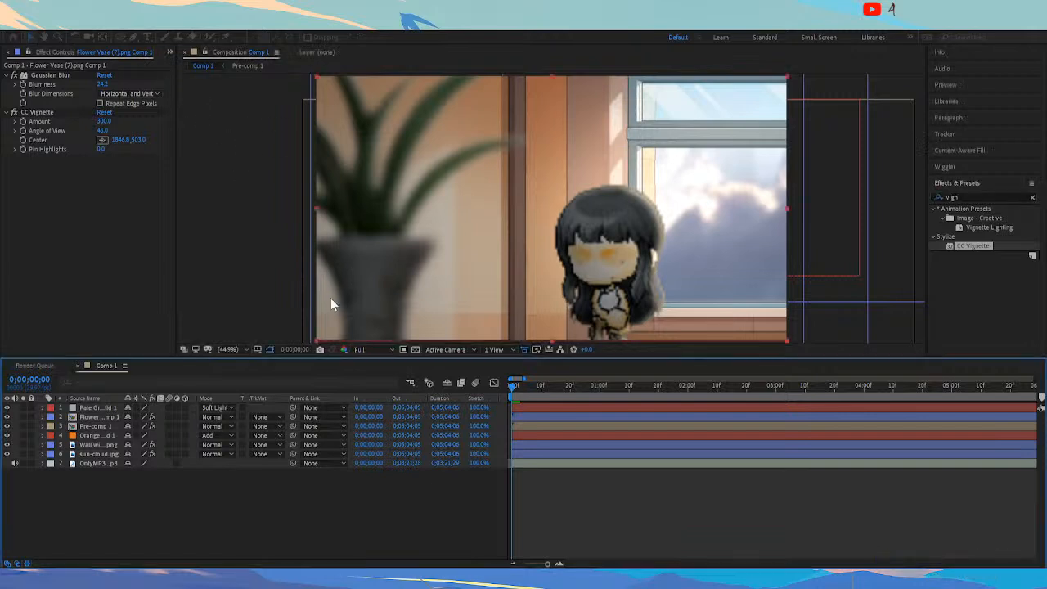
click(271, 399)
Try the Difference, Classic Color Dodge, Screen and Stencil Alpha blend modes on the Medium Red solid
click(215, 408)
click(308, 377)
click(227, 403)
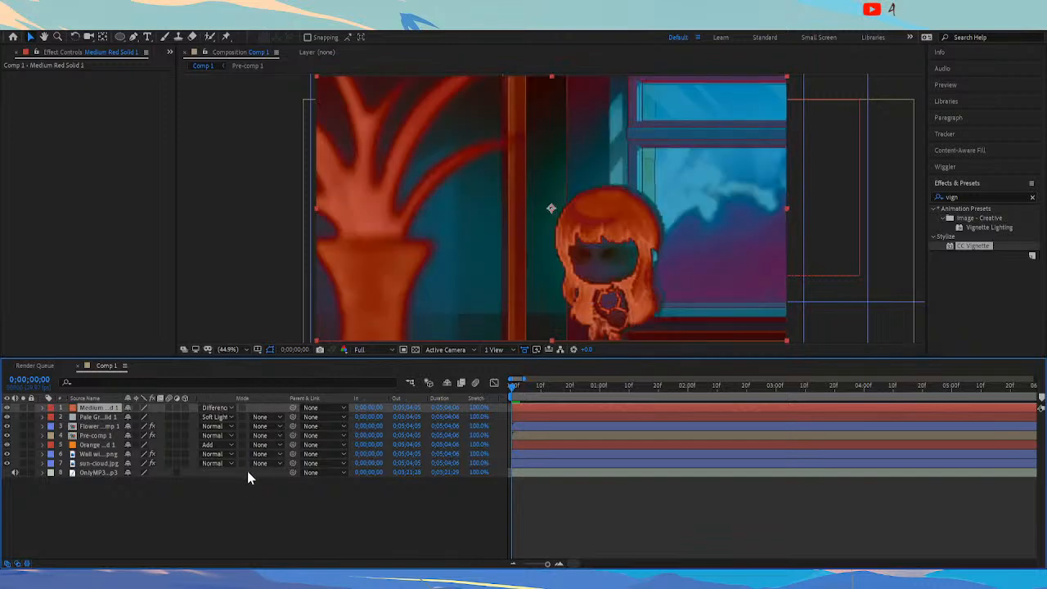
click(215, 406)
click(287, 282)
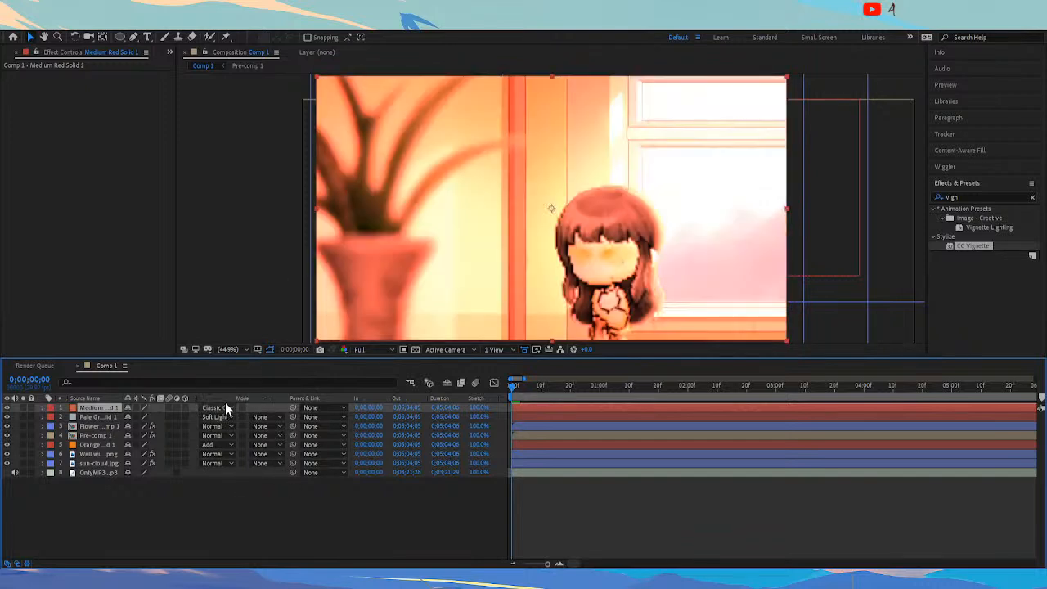
click(226, 407)
click(283, 335)
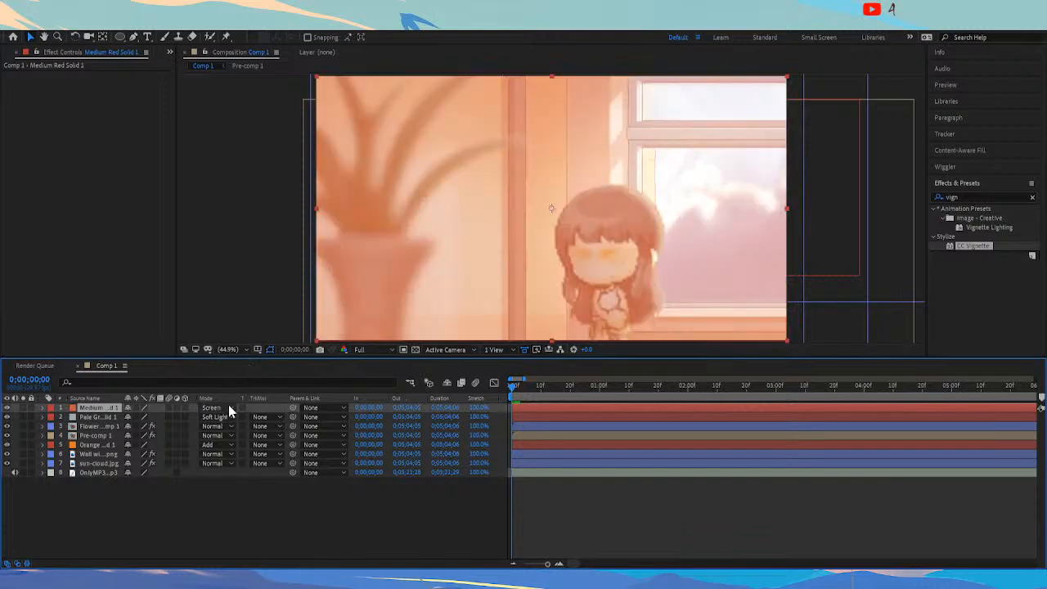
click(228, 407)
click(282, 440)
click(229, 406)
click(305, 493)
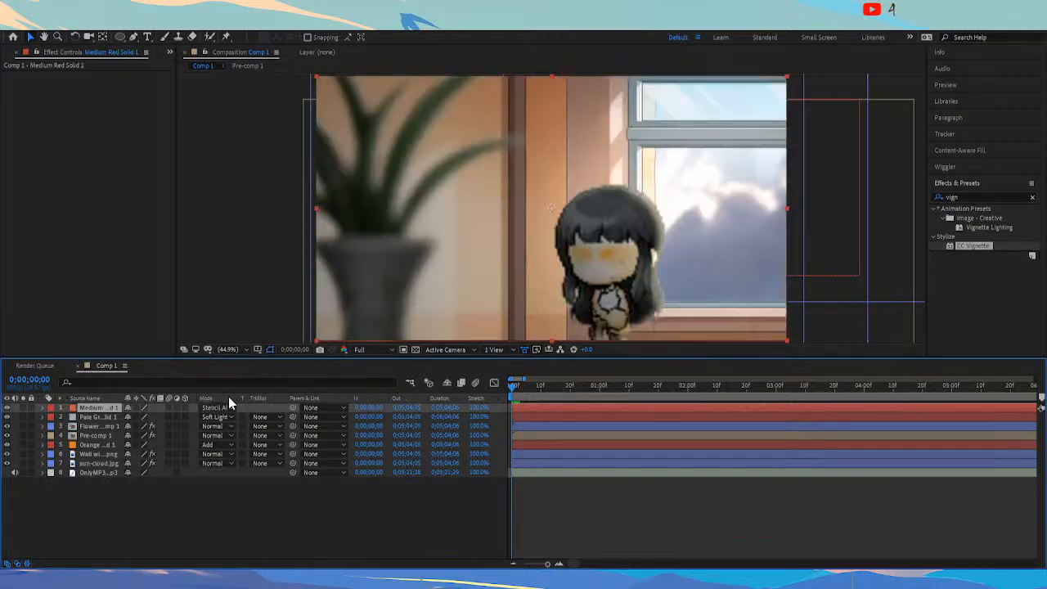
Lower the Medium Red solid's opacity to 22% and blend it with Classic Color Dodge
click(283, 206)
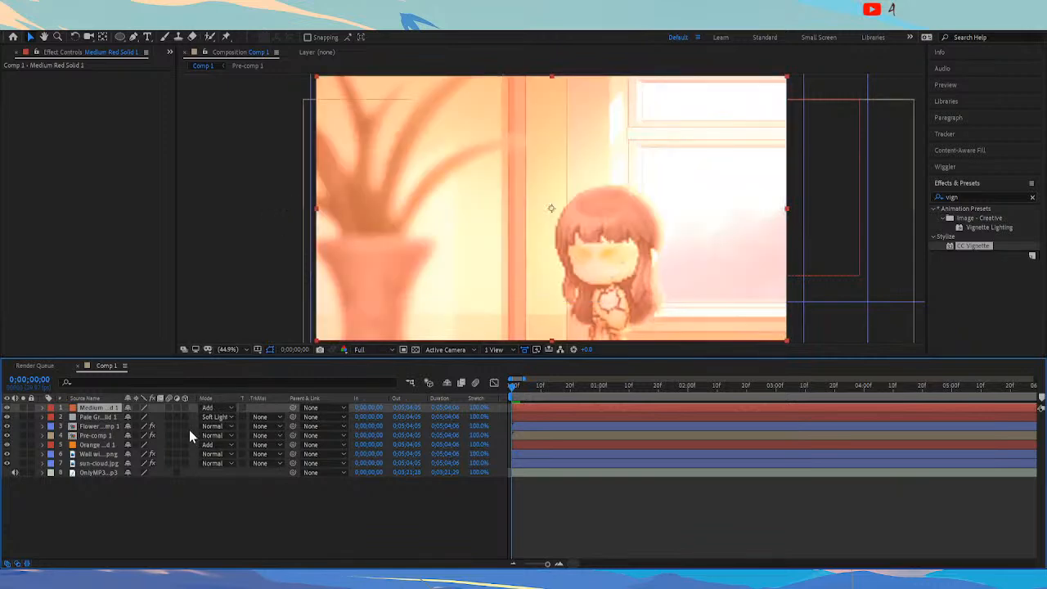
key(t)
mouse_move(130, 418)
mouse_down()
mouse_move(93, 417)
mouse_move(117, 417)
mouse_up()
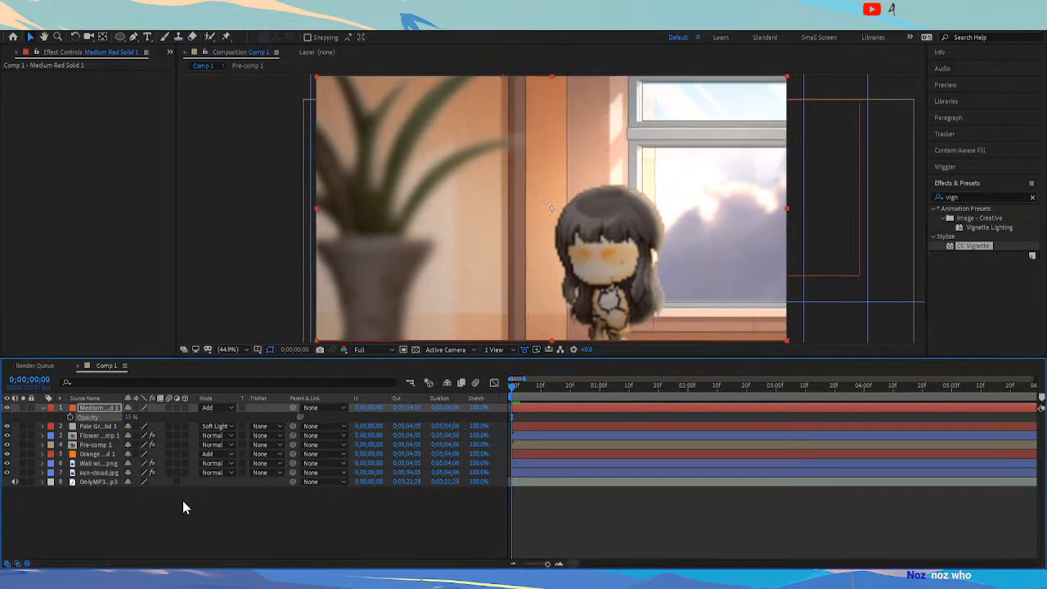
click(216, 408)
click(278, 250)
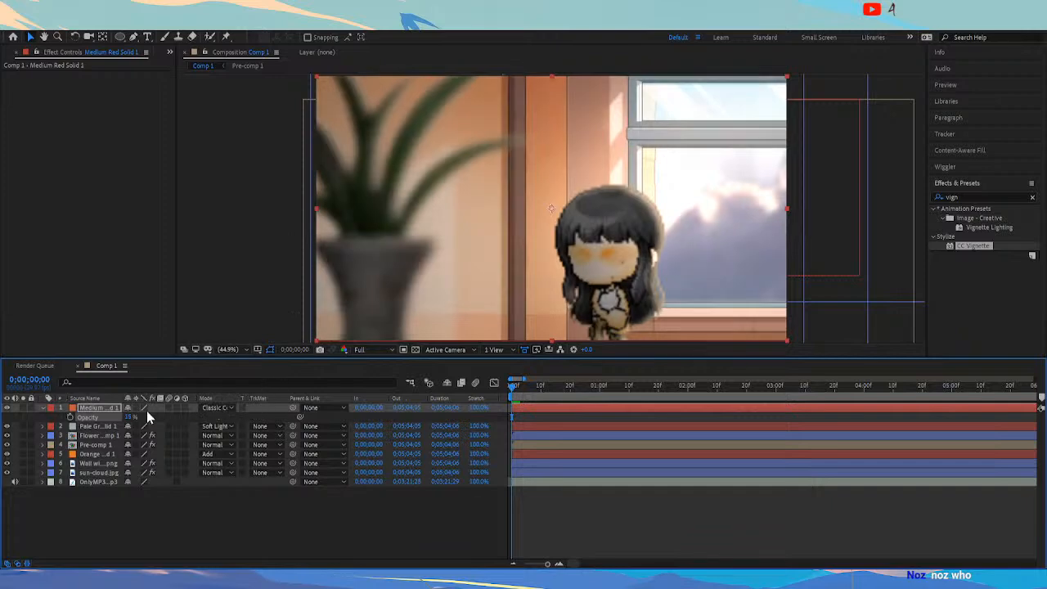
mouse_move(127, 417)
mouse_down()
mouse_move(143, 418)
mouse_move(129, 417)
mouse_up()
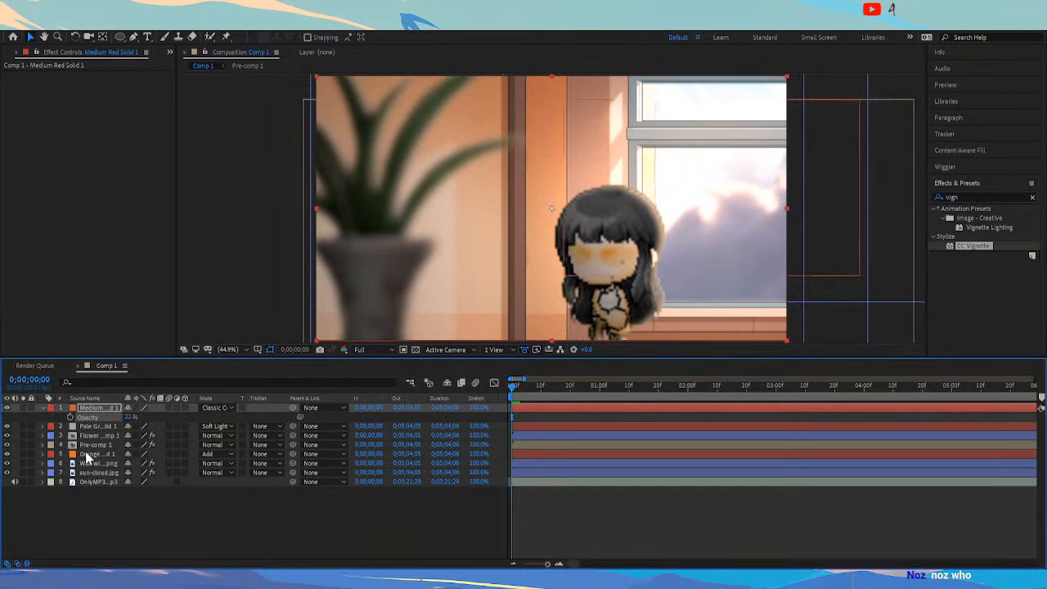
Set the Orange solid's opacity to 22% and scale it up so its glow covers the whole window
click(86, 454)
key(t)
mouse_move(129, 464)
mouse_down()
mouse_move(174, 465)
mouse_move(137, 463)
mouse_up()
key(s)
key(t)
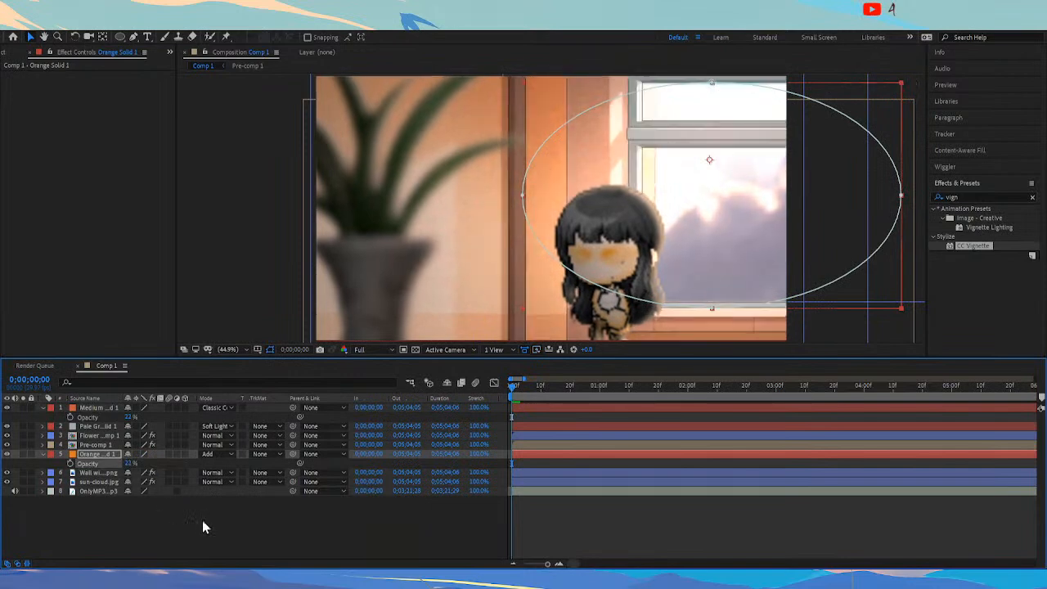
click(203, 517)
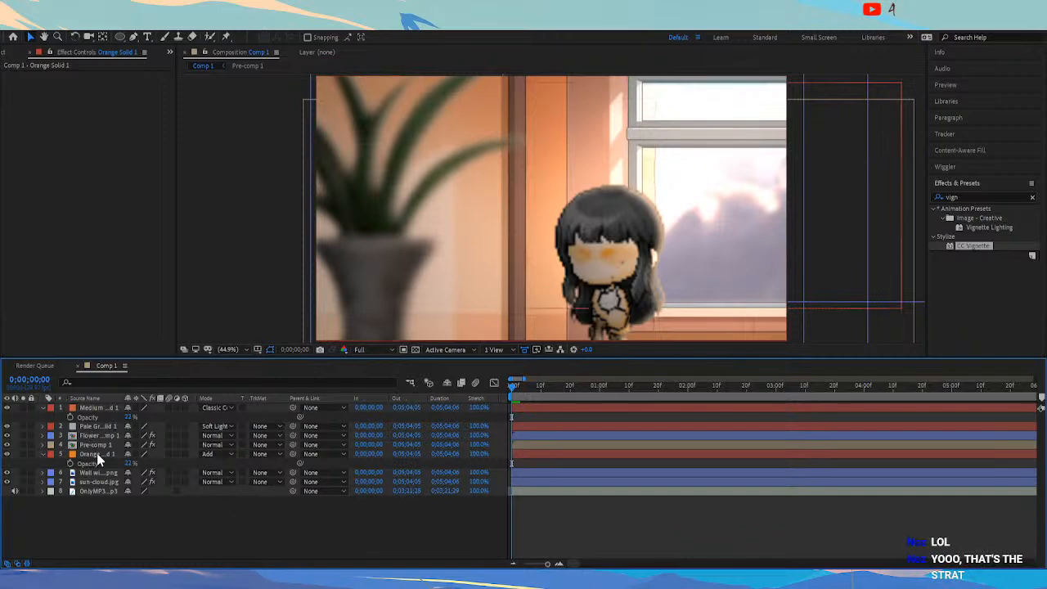
click(481, 251)
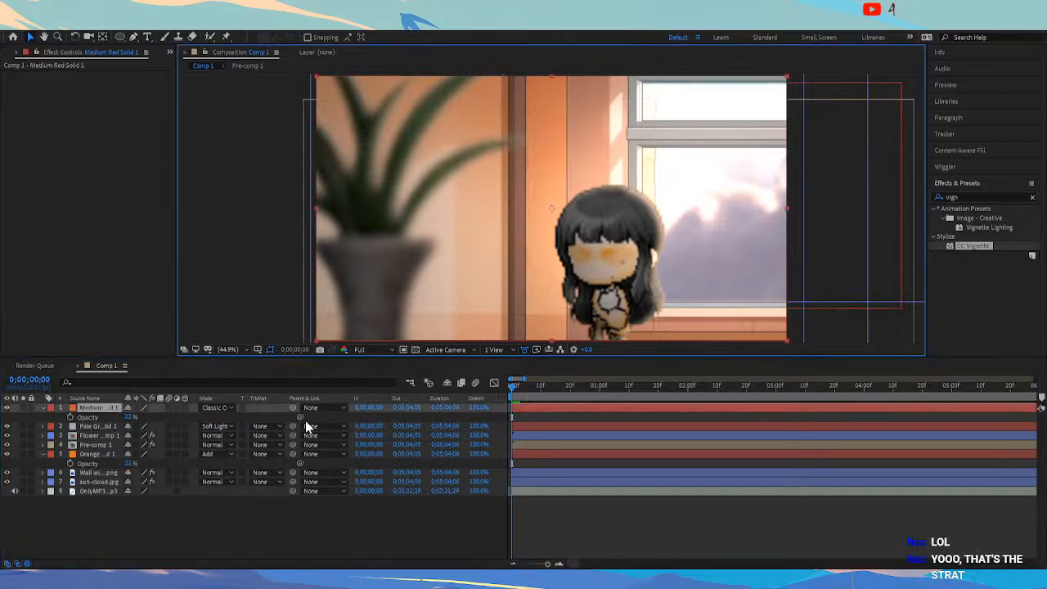
click(96, 426)
drag(497, 312, 494, 271)
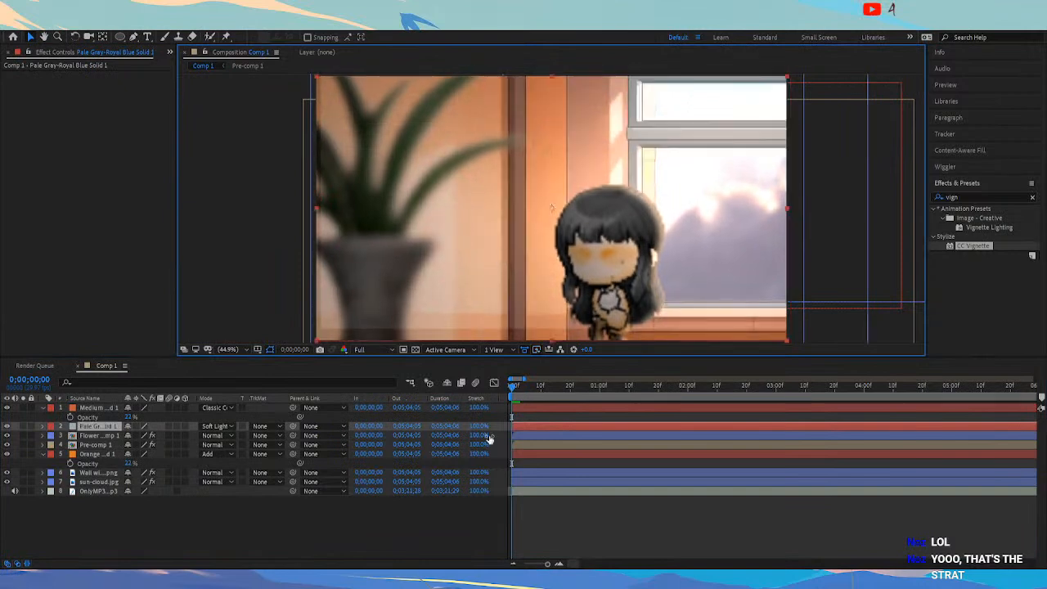
click(220, 530)
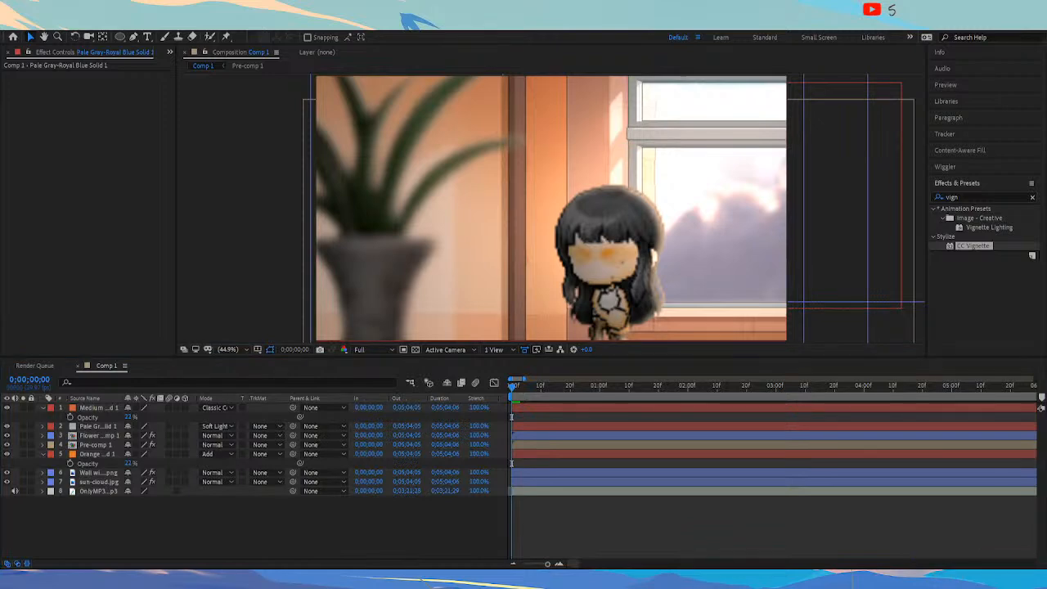
Add the sunset sky photo to the composition and place its layer between the wall image and sun-cloud.jpg
drag(289, 509, 155, 469)
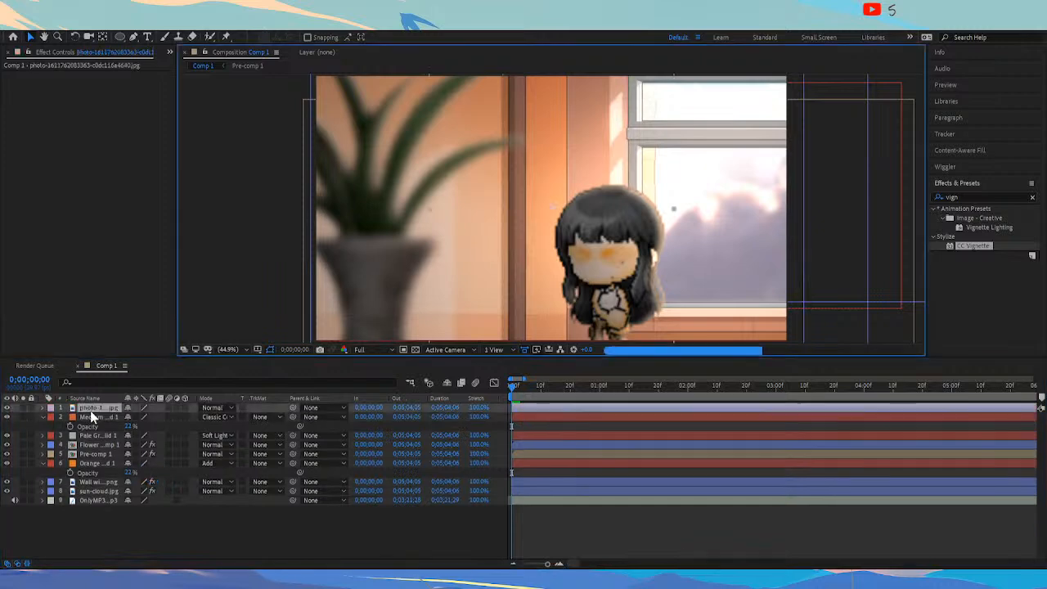
click(97, 410)
drag(97, 411, 98, 486)
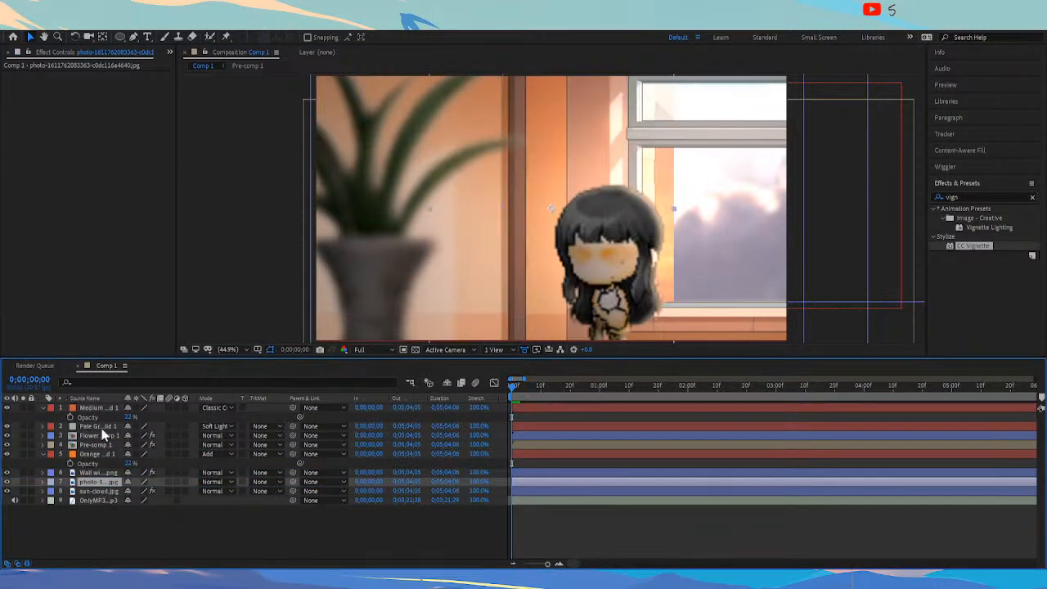
Scale the sunset photo to 184% and reposition it so the orange sky fills the window opening
key(s)
drag(153, 492, 200, 490)
drag(471, 240, 772, 233)
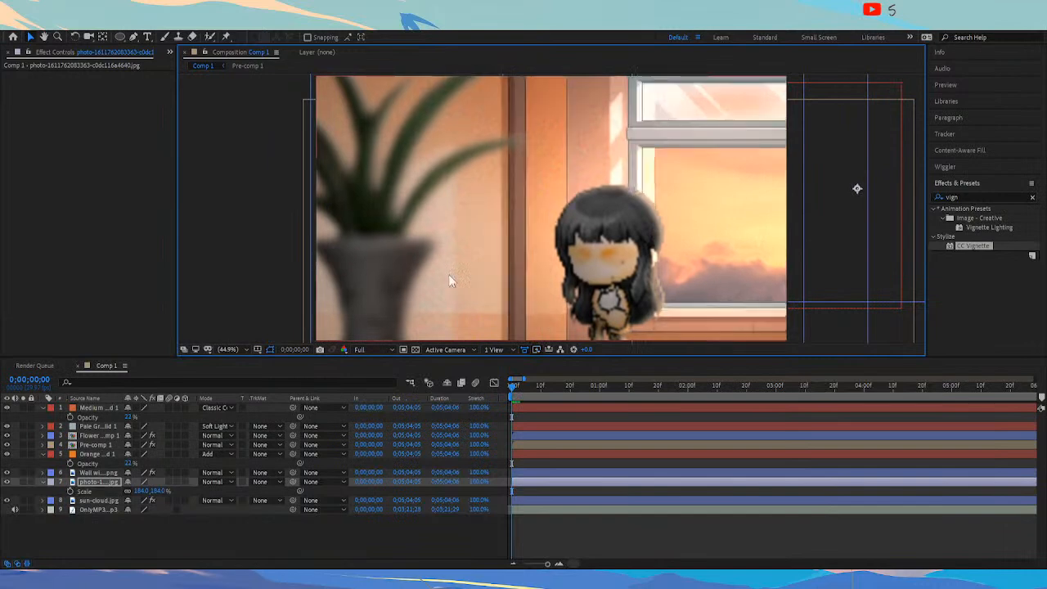
Copy the Gaussian Blur effect from the sun-cloud.jpg layer onto the sunset photo layer
click(95, 481)
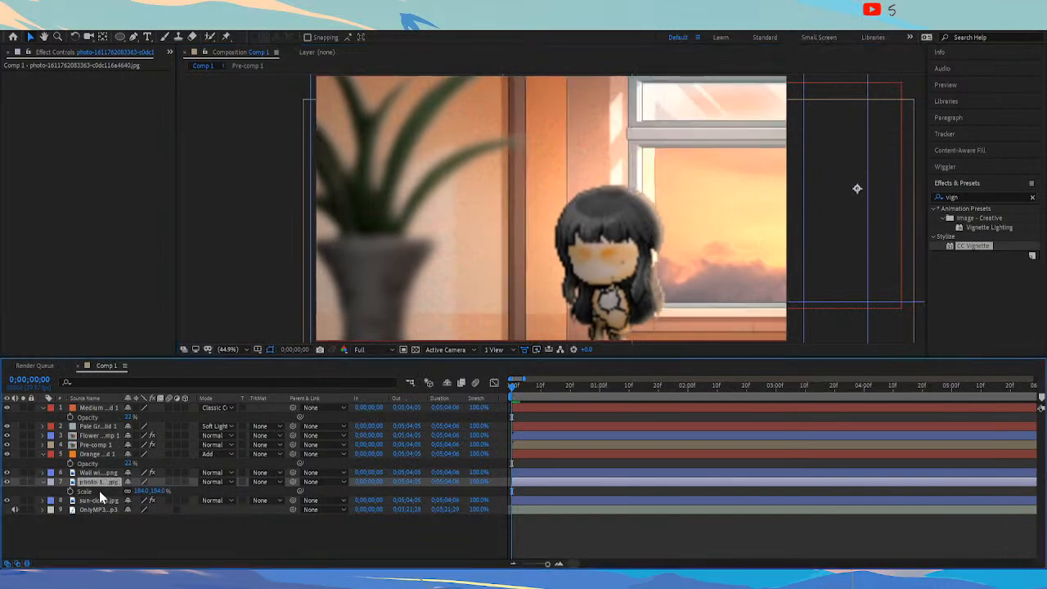
click(97, 501)
click(51, 75)
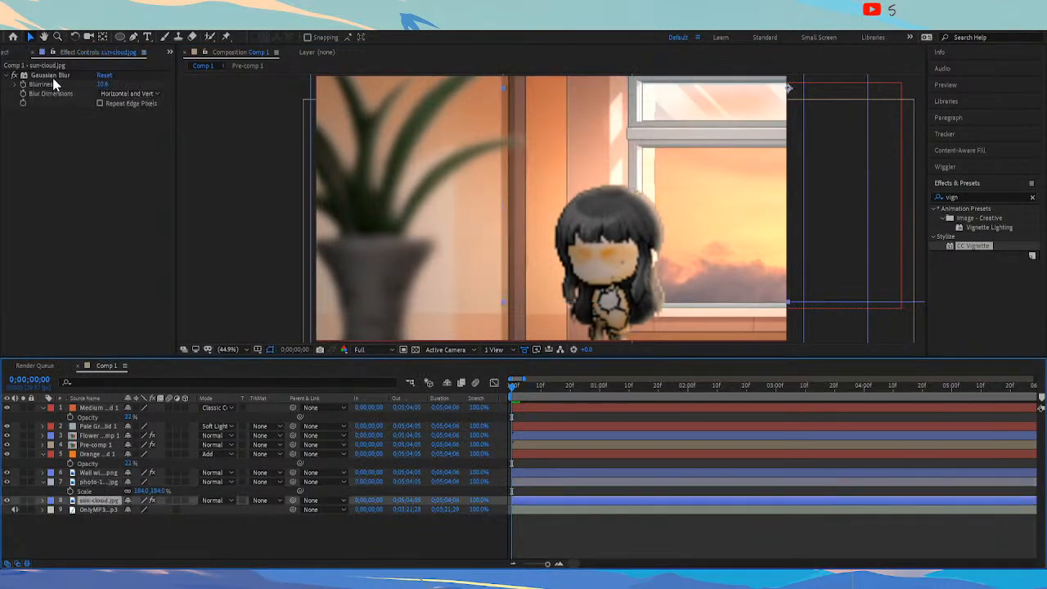
key(ctrl+c)
click(98, 481)
key(ctrl+v)
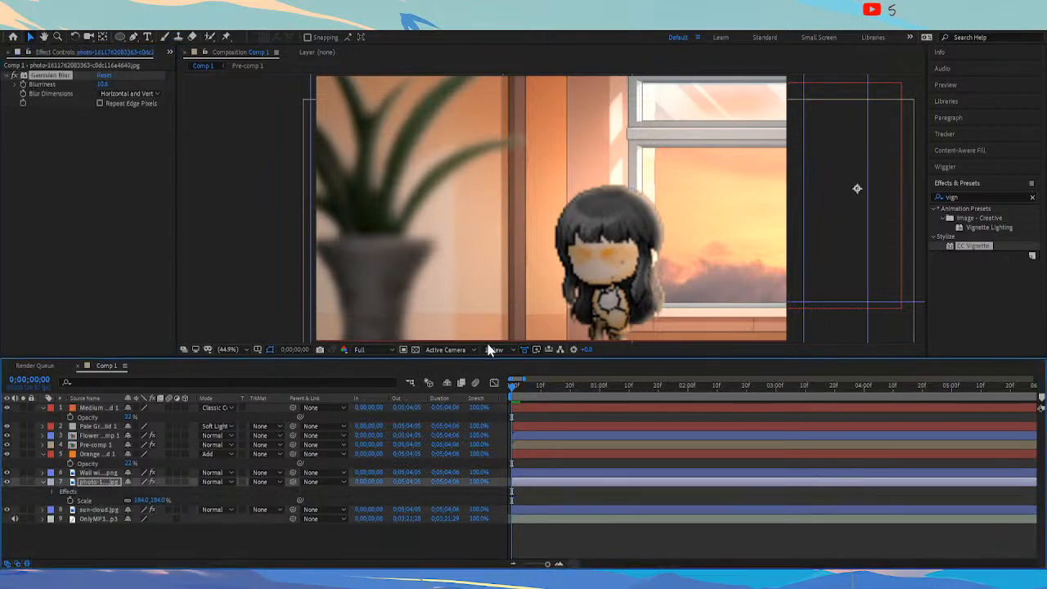
click(262, 553)
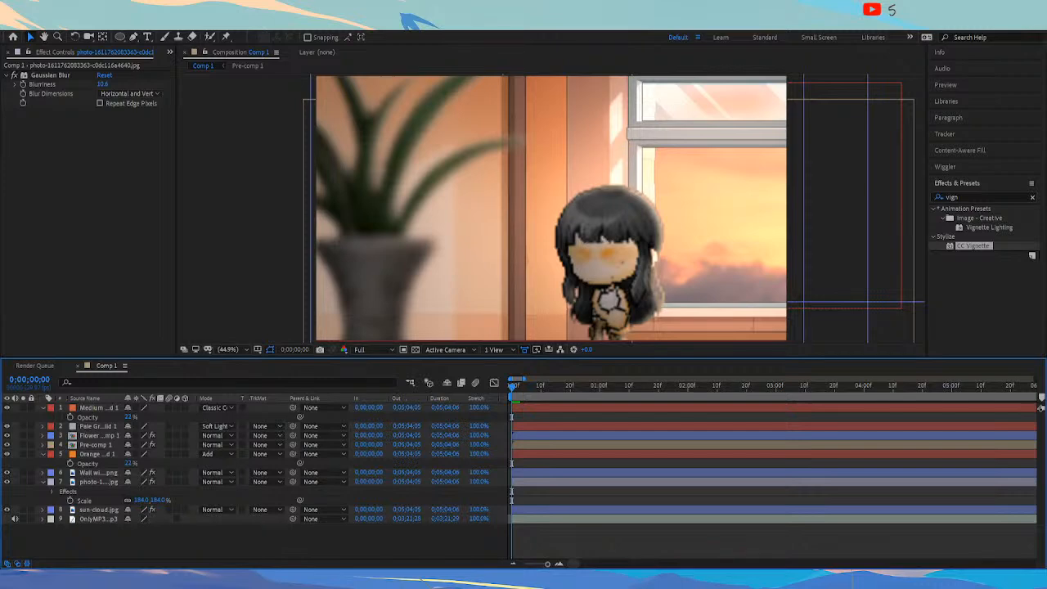
Delete the Medium Red and Pale Gray-Royal Blue solid layers from the composition
click(113, 454)
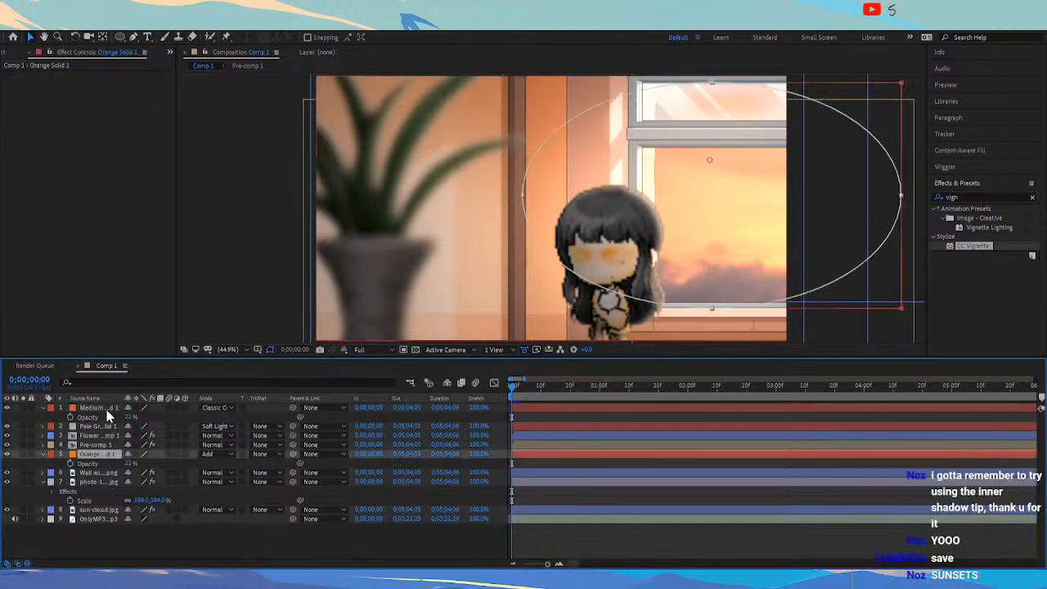
click(106, 408)
click(113, 425)
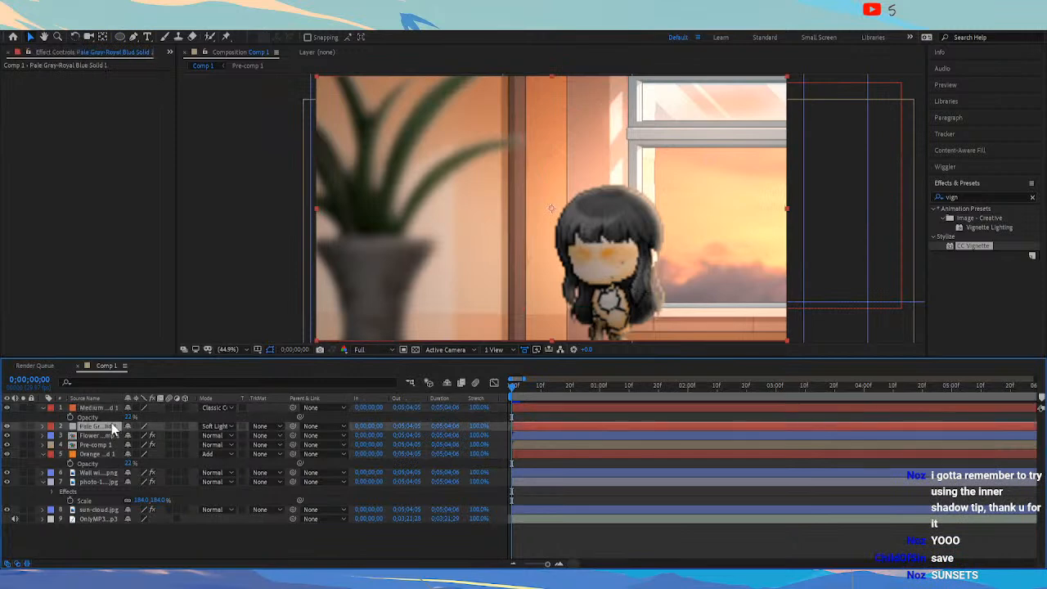
shift+click(106, 409)
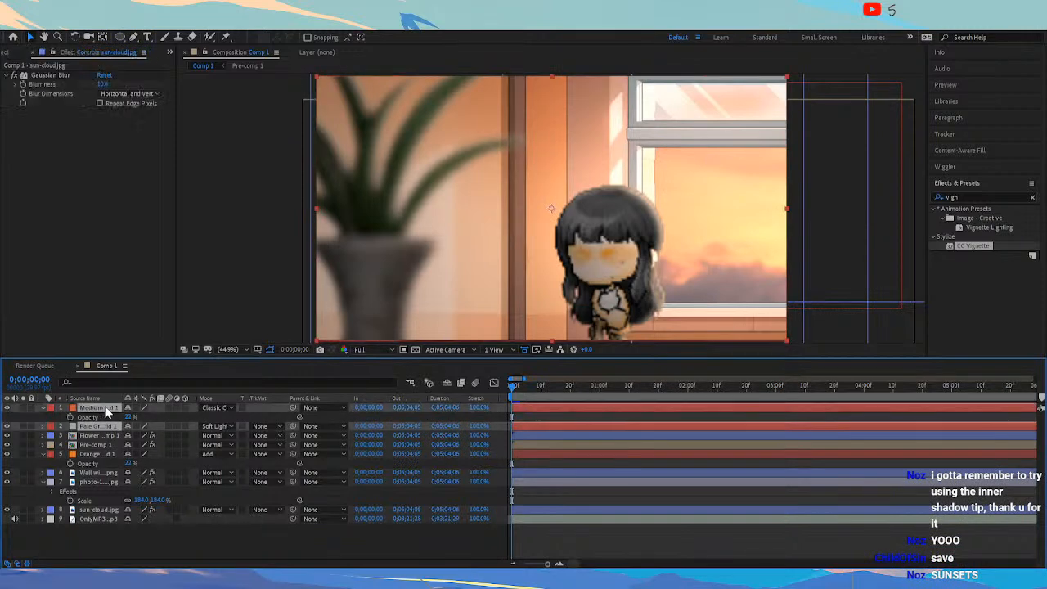
key(Delete)
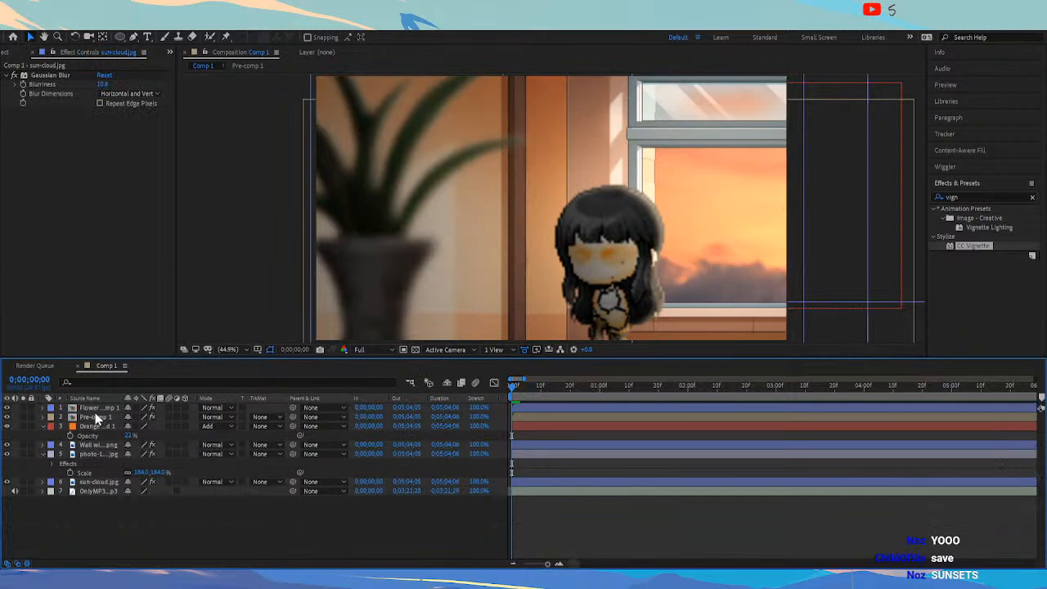
click(99, 409)
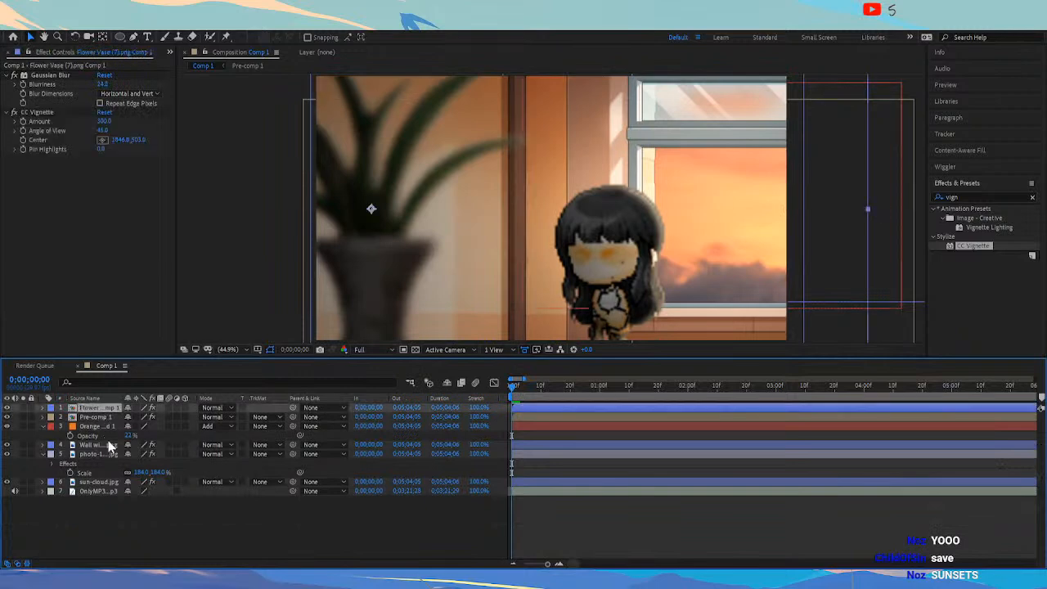
Set the CC Vignette amount on the Pre-comp 1 layer to 395
click(94, 417)
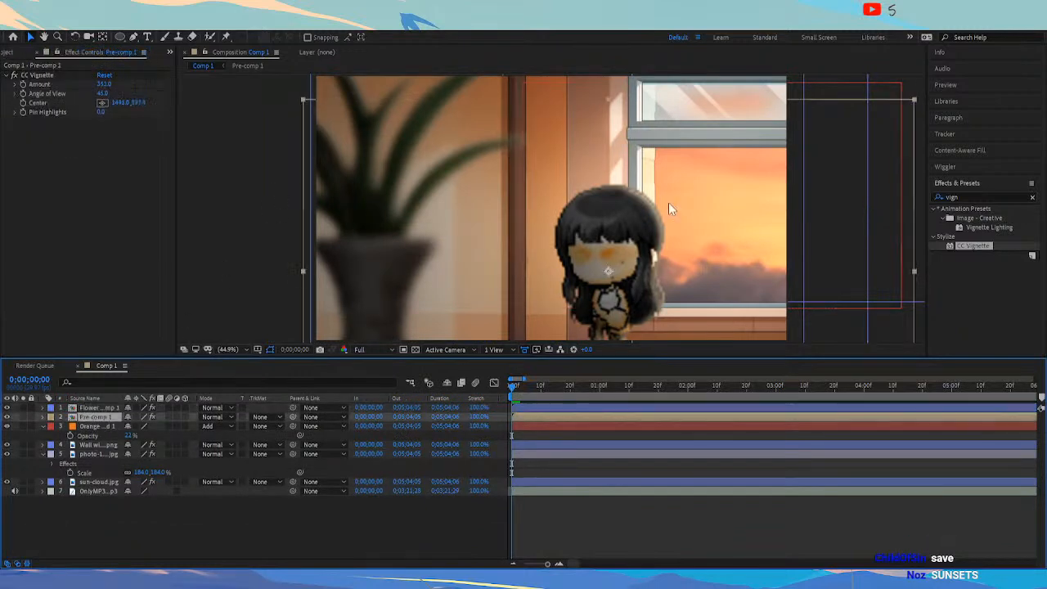
click(102, 84)
drag(100, 87, 121, 85)
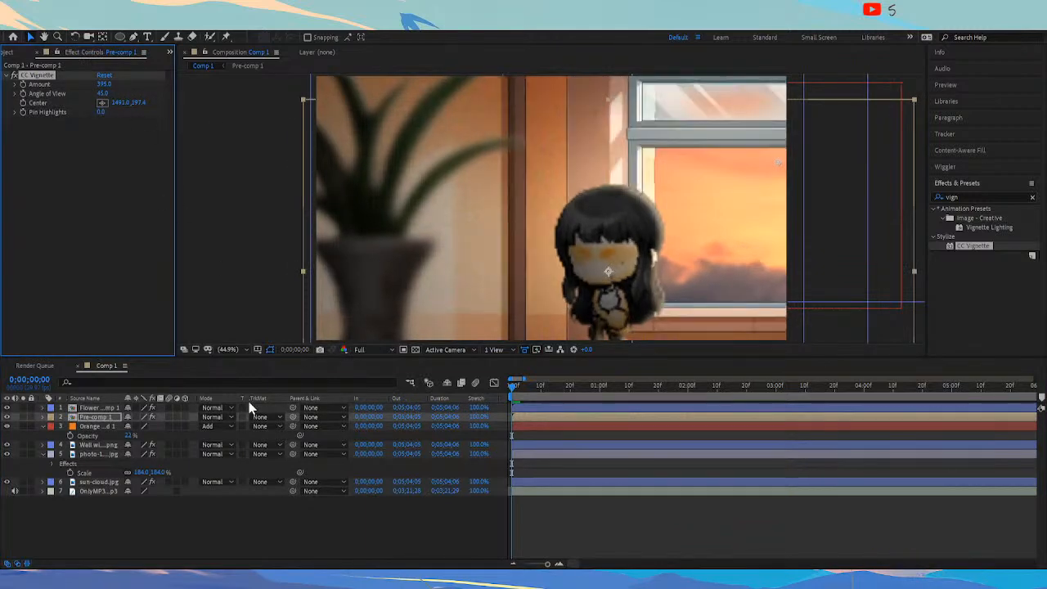
Change the Pre-comp 1 layer's inner shadow to an orange colour with 100% opacity and a distance of 9
click(43, 417)
click(53, 445)
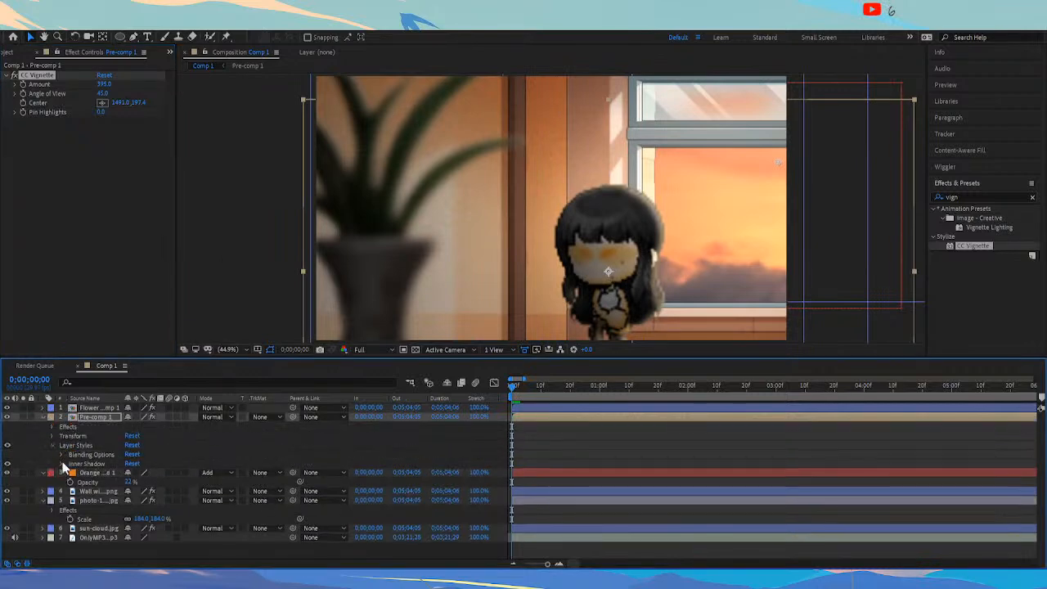
click(62, 464)
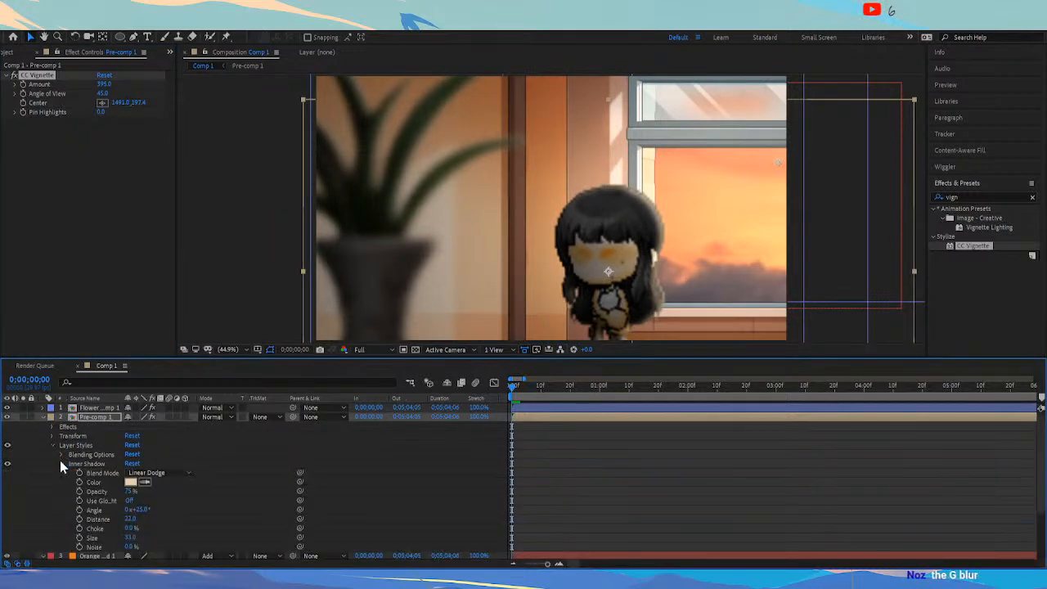
click(131, 482)
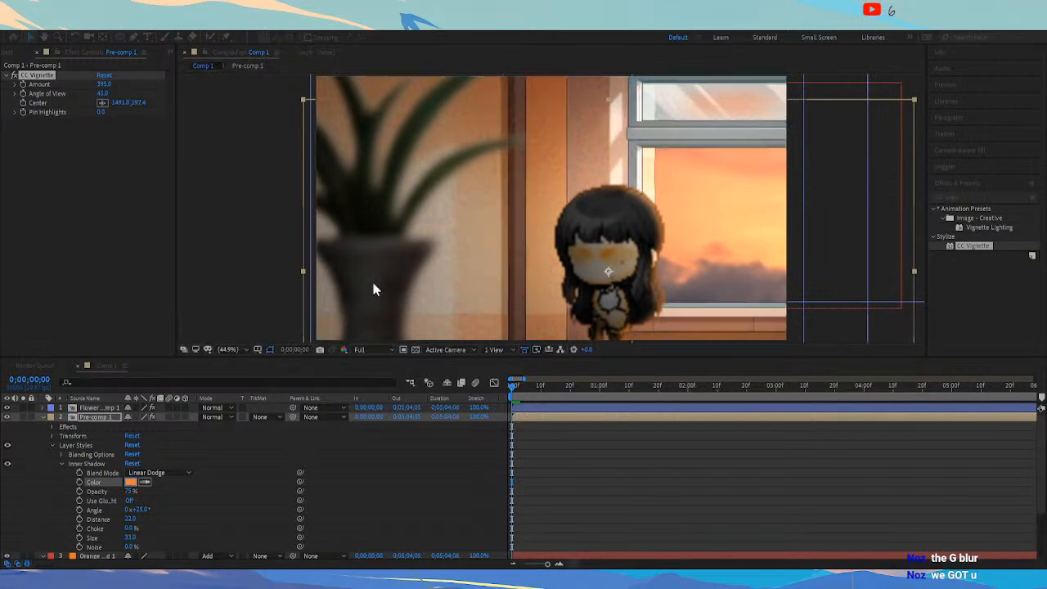
drag(129, 490, 111, 517)
click(587, 498)
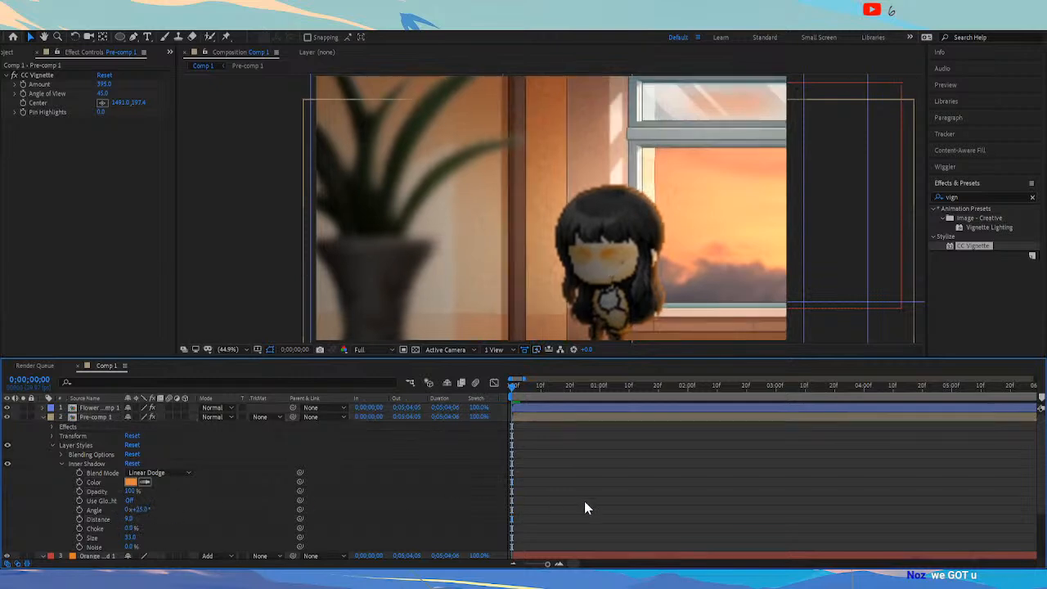
Shift the Pre-comp 1 inner shadow colour to a more reddish, salmon orange
click(130, 482)
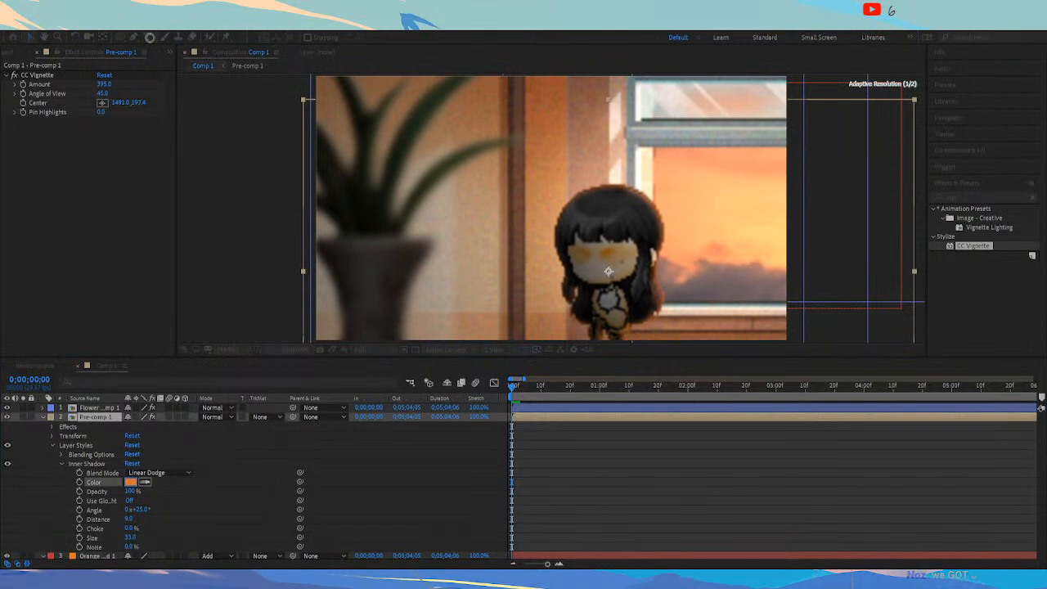
drag(175, 62, 159, 48)
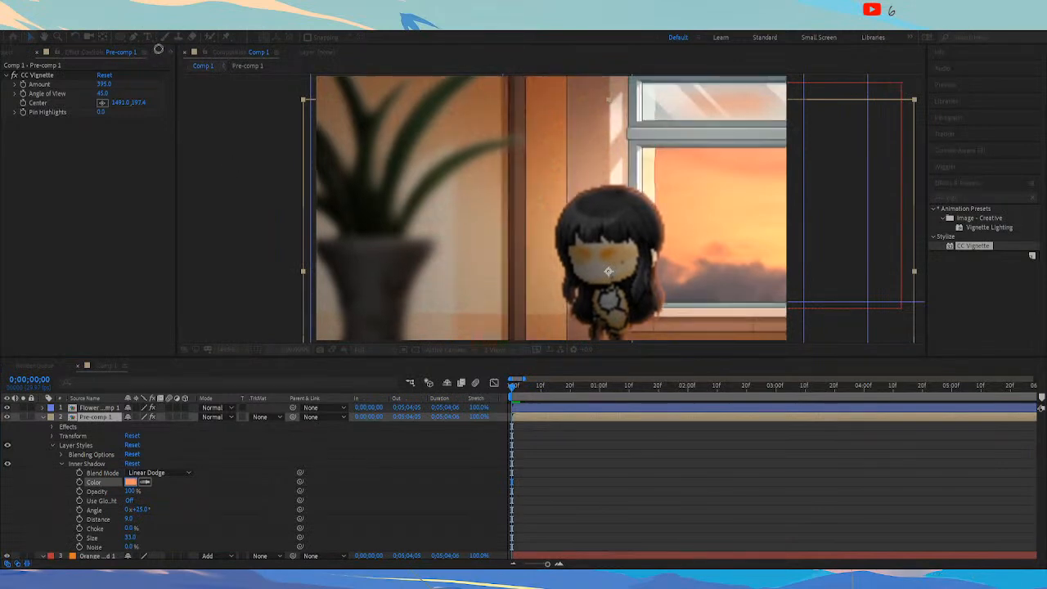
click(318, 37)
click(433, 494)
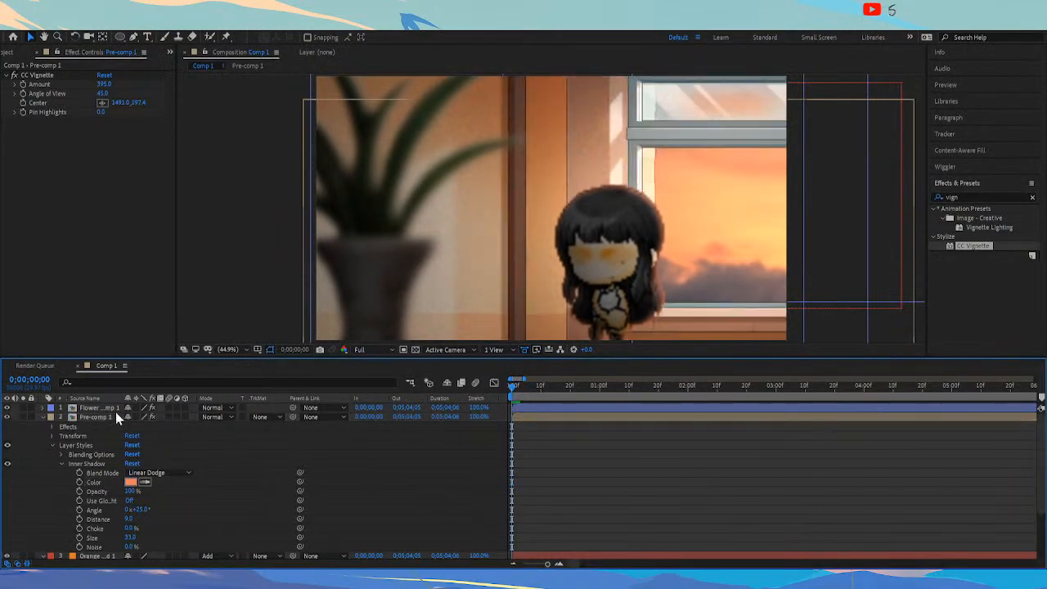
Recolour the flower vase layer's inner shadow to a reddish orange and collapse the expanded layer properties
click(43, 408)
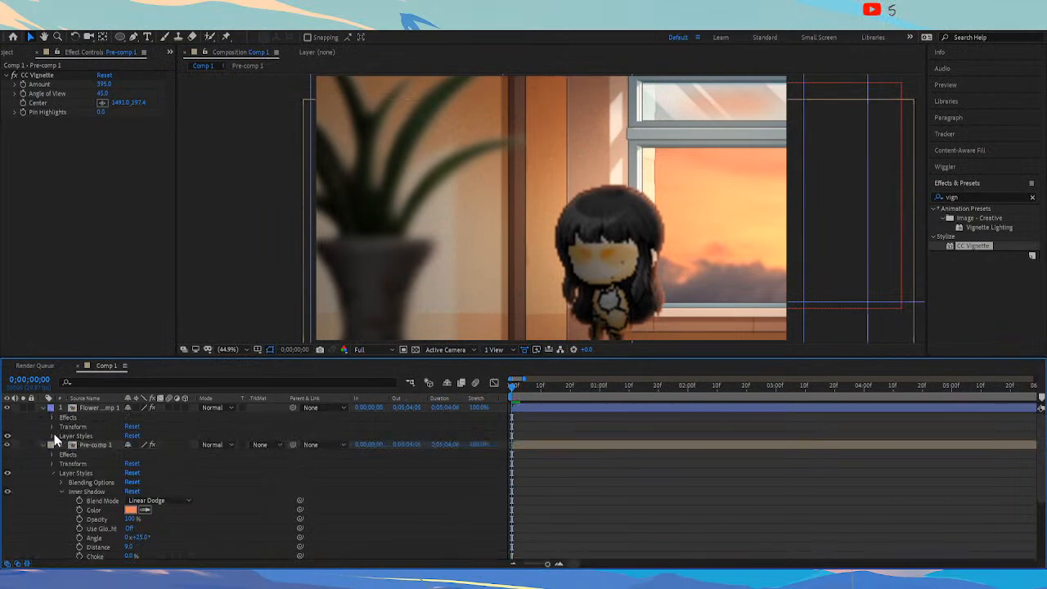
click(53, 435)
click(62, 444)
click(131, 463)
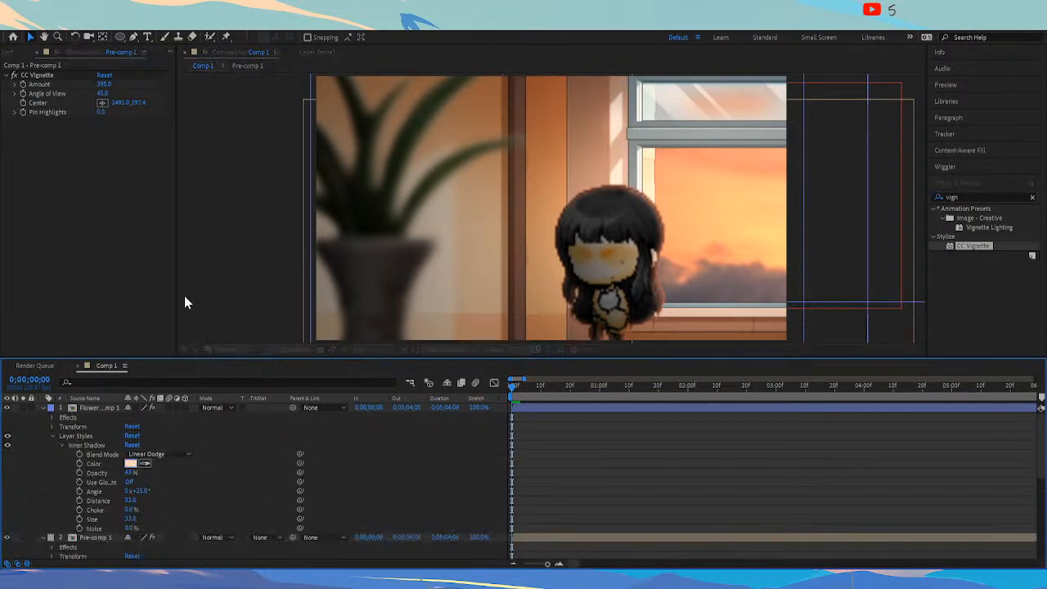
drag(181, 49, 217, 61)
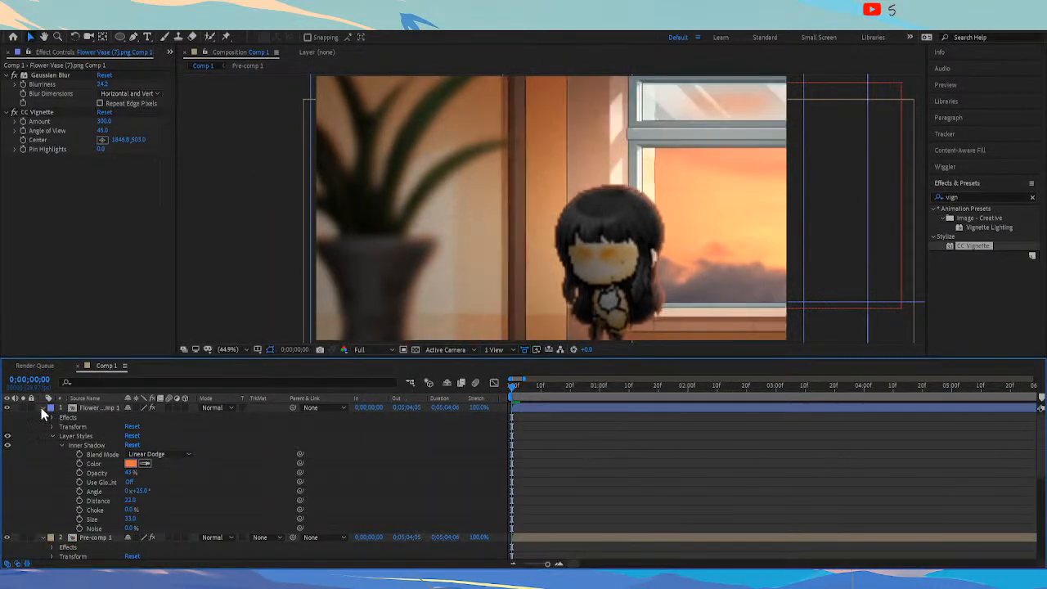
click(40, 408)
click(42, 417)
Compare the scene with the orange solid layer hidden and shown
click(97, 426)
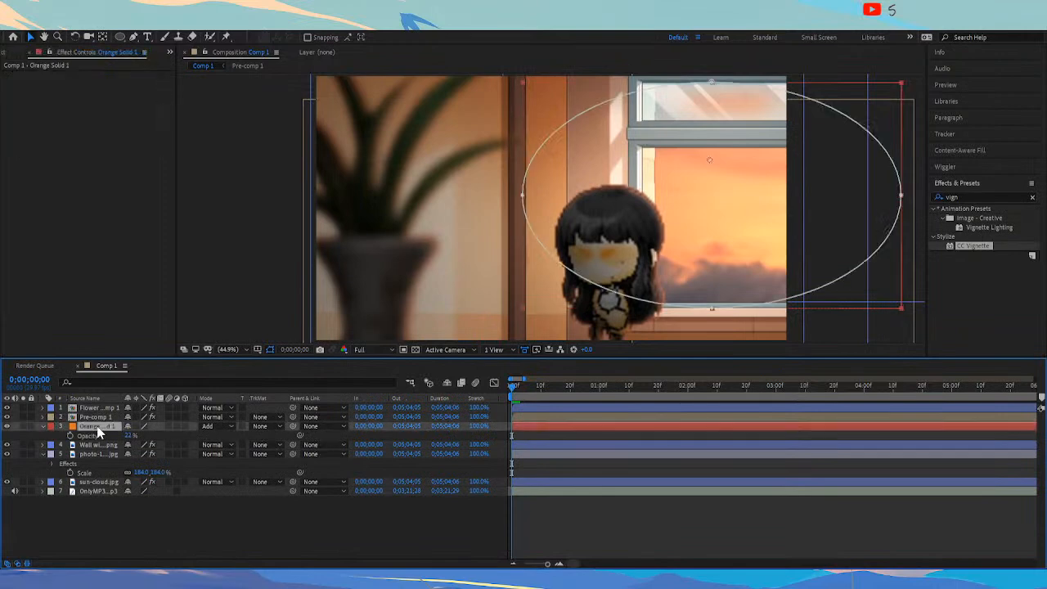
click(6, 426)
click(7, 426)
Create a full-frame muted orange solid and place it above all other layers
key(ctrl+y)
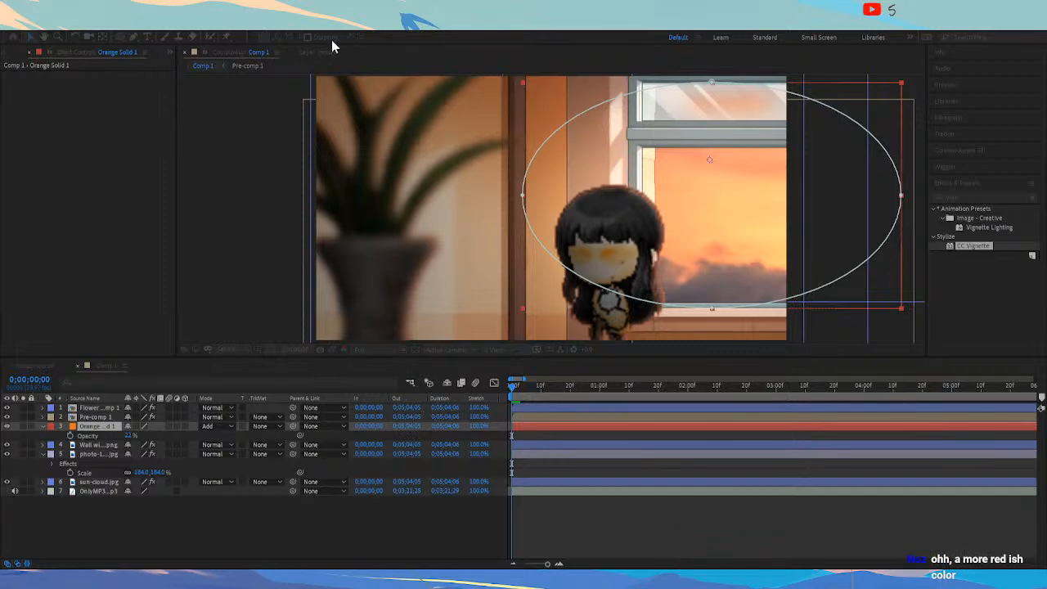
click(341, 300)
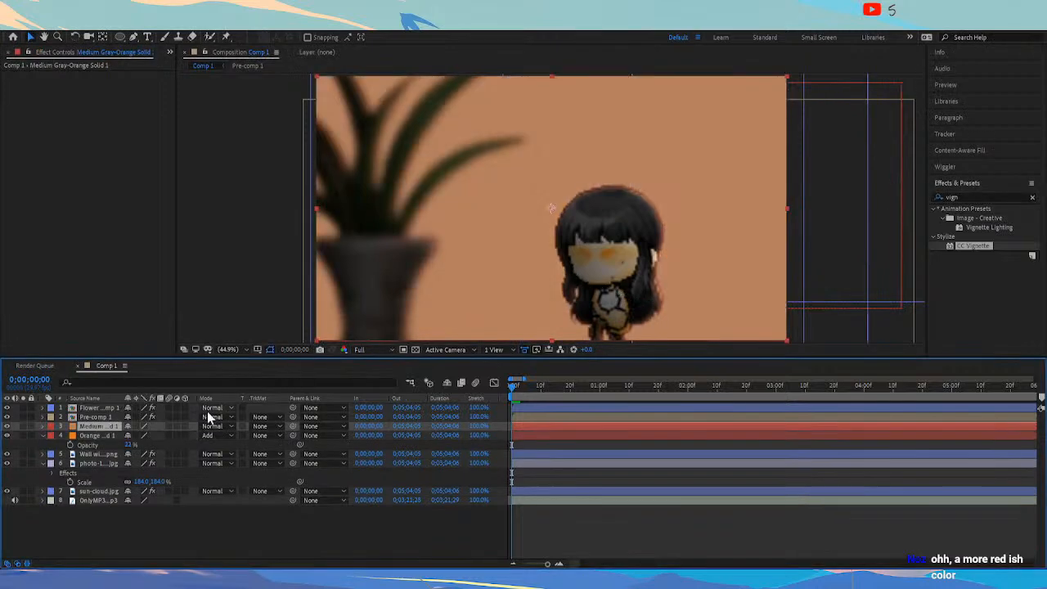
drag(115, 432, 107, 405)
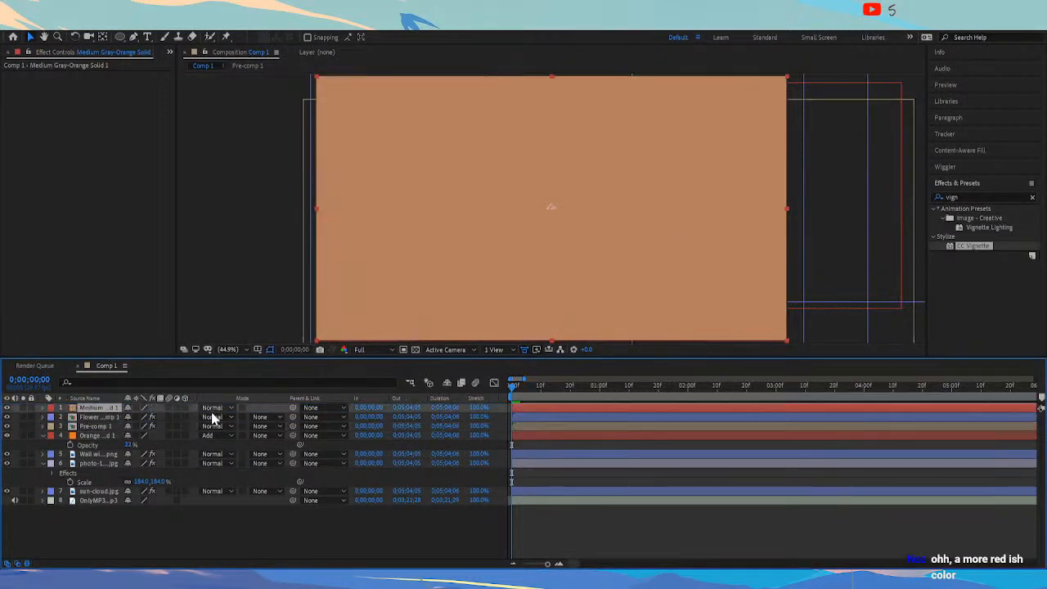
Test blending modes on the muted orange solid, choosing Overlay, and lower its opacity to 62%
click(270, 283)
click(219, 408)
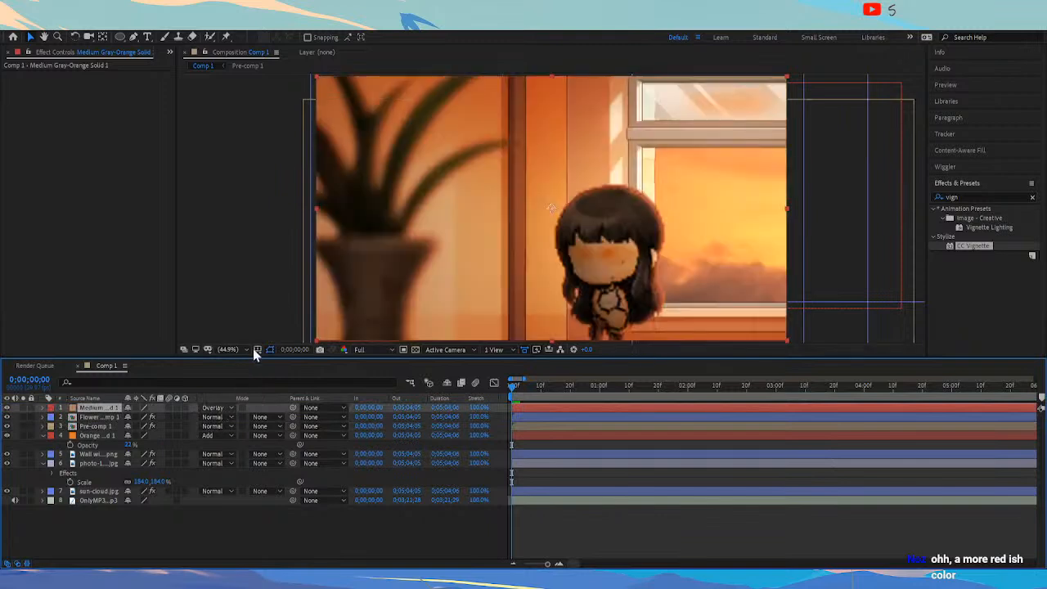
click(280, 139)
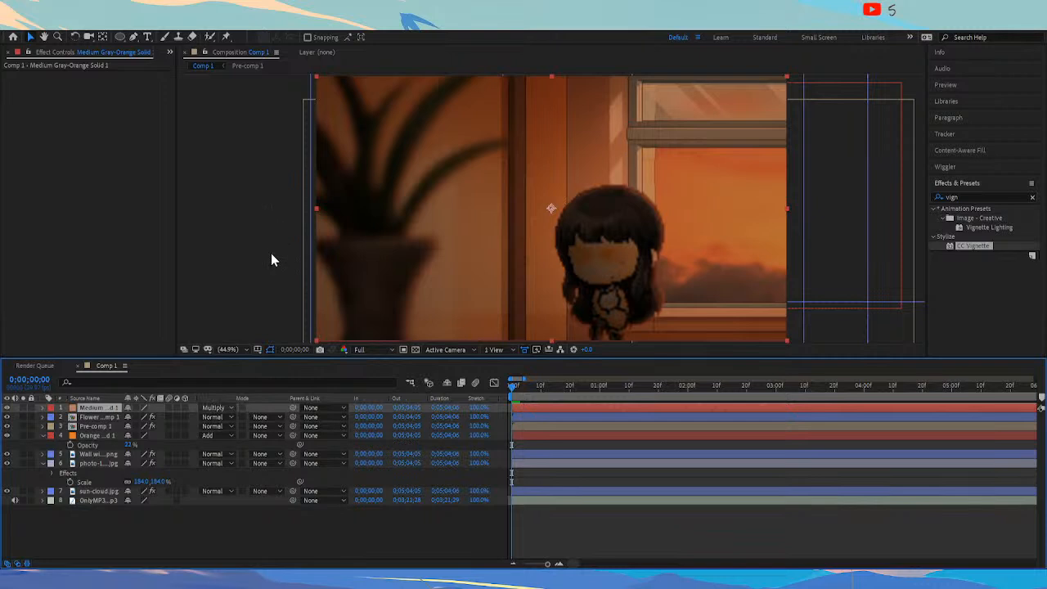
click(273, 293)
key(t)
drag(129, 418, 106, 421)
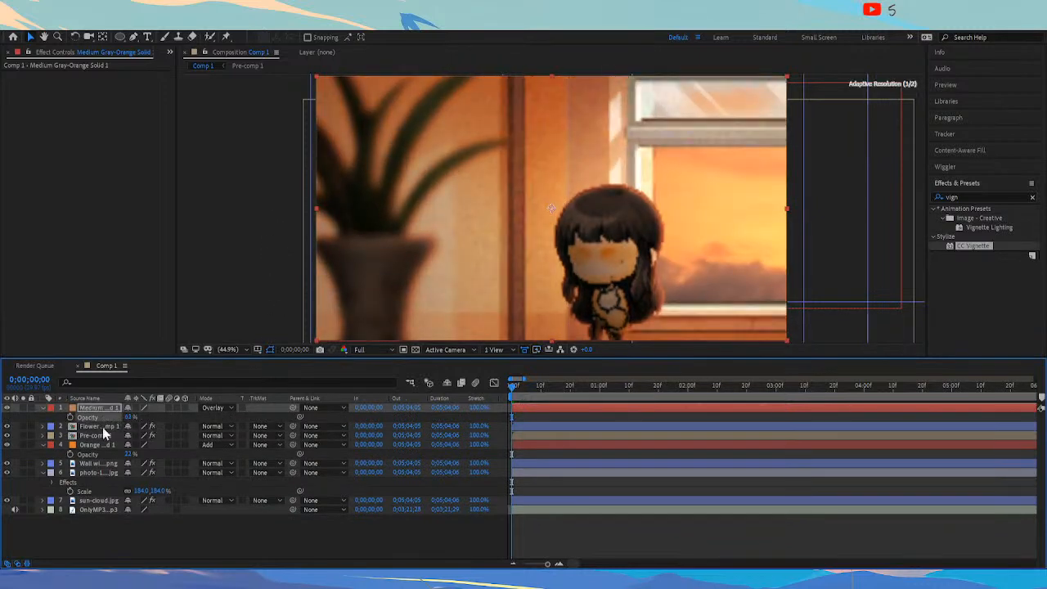
Change the colour of the masked orange solid over the window to a lighter yellow-orange
click(103, 441)
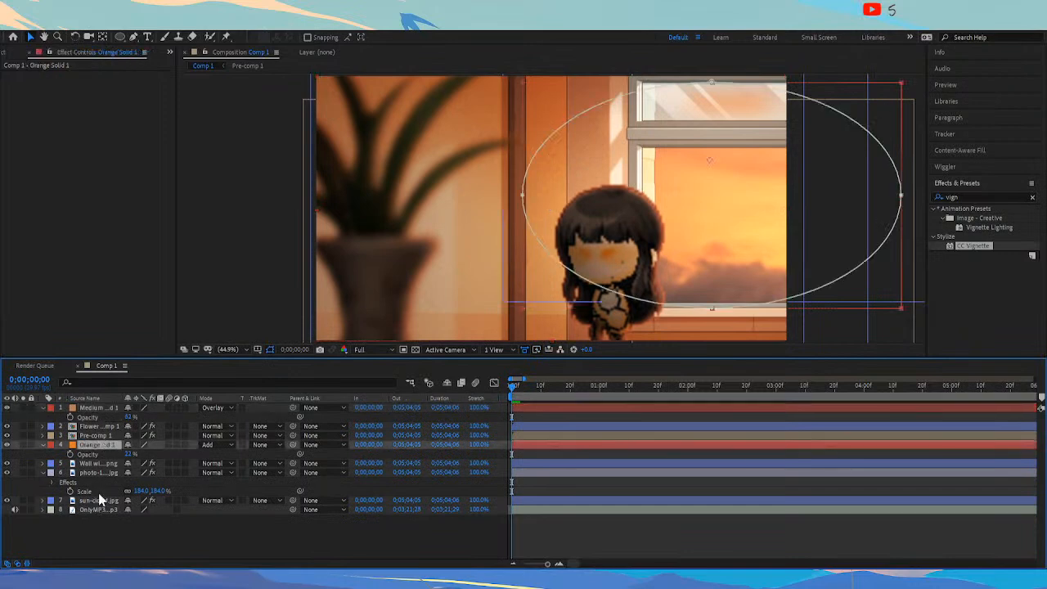
click(102, 472)
click(103, 463)
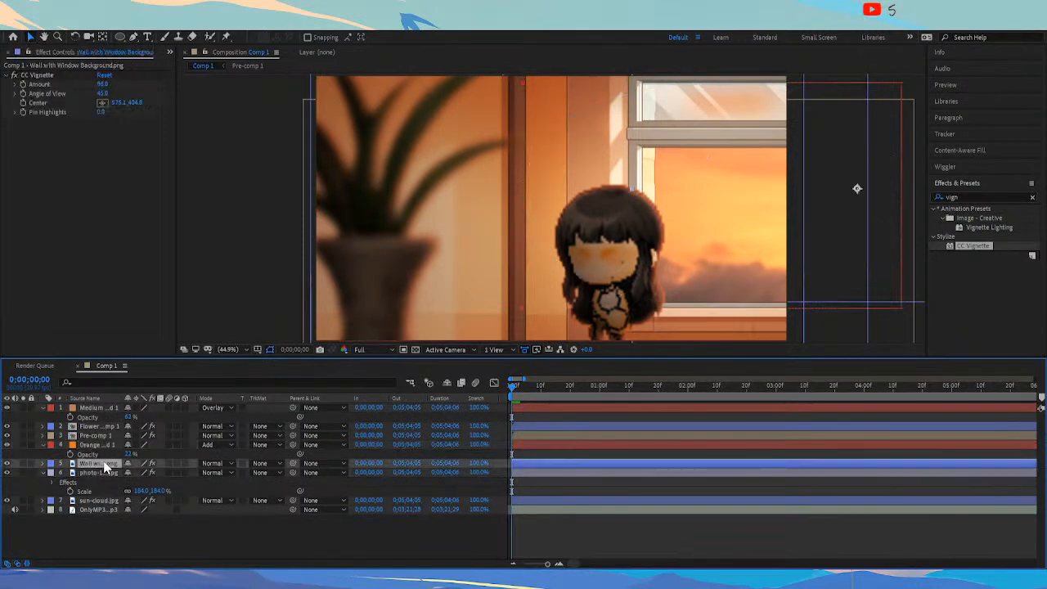
click(99, 443)
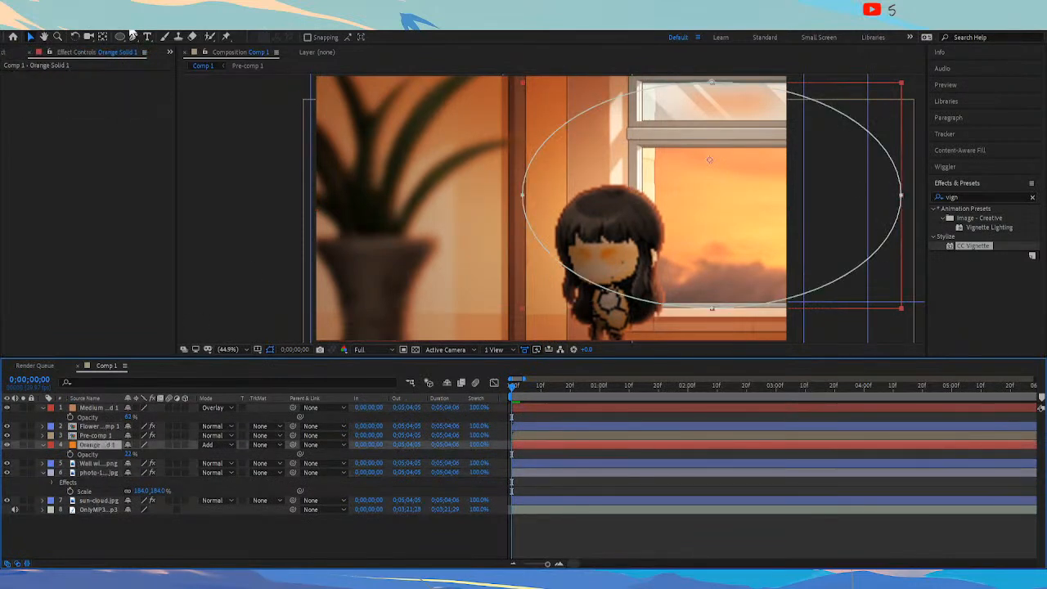
click(114, 48)
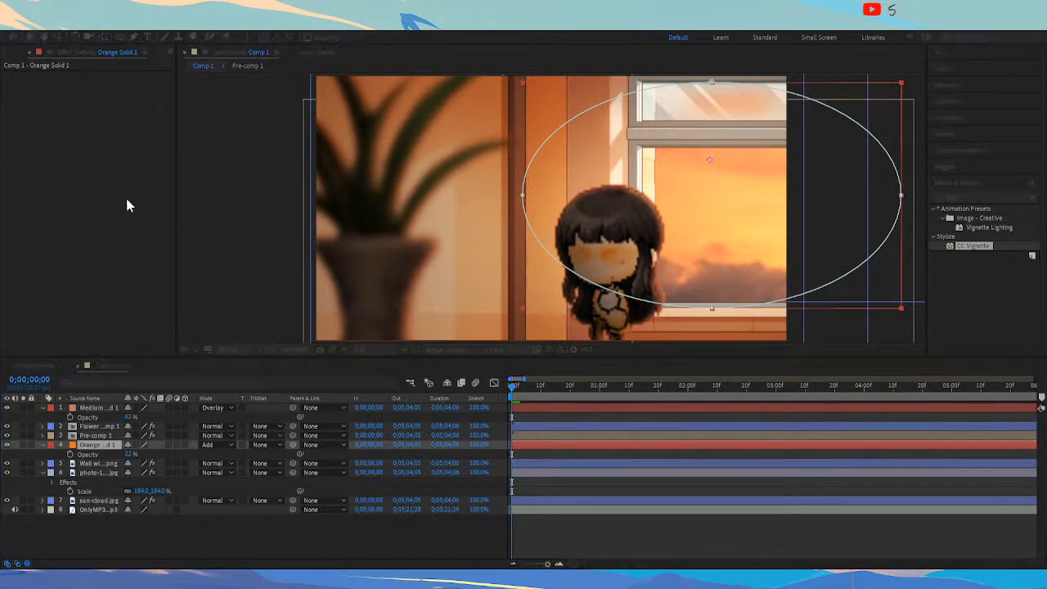
click(150, 45)
click(232, 160)
click(234, 163)
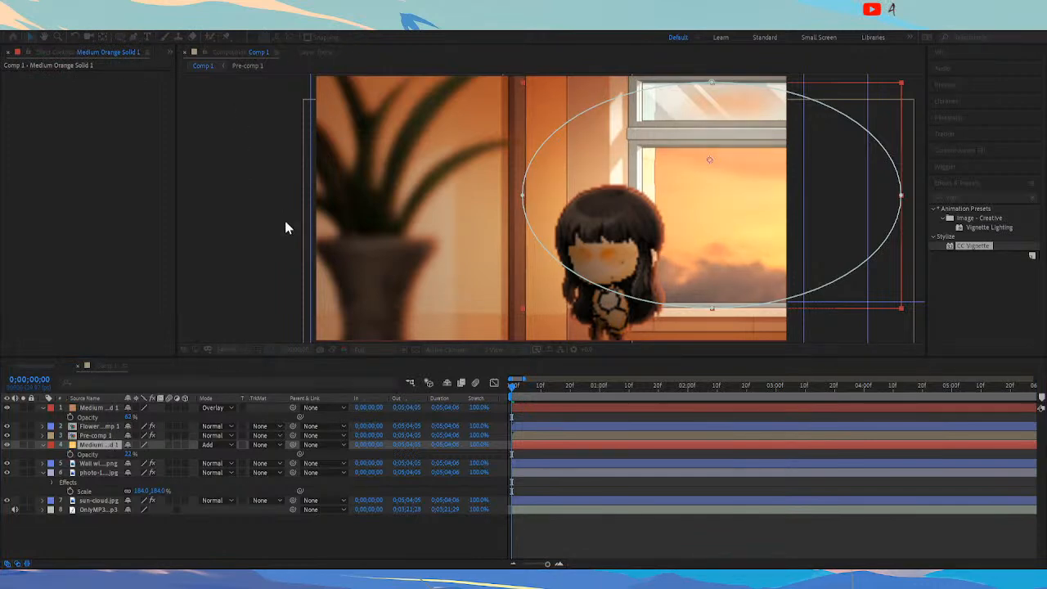
click(171, 261)
Set the opacity of the masked yellow-orange solid to 48%
key(t)
key(t)
drag(129, 463, 143, 453)
click(95, 445)
key(t)
Reposition the yellow-orange glow, stretch its elliptical mask downward and toward the plant, and save the project
drag(732, 232, 720, 217)
drag(699, 294, 650, 360)
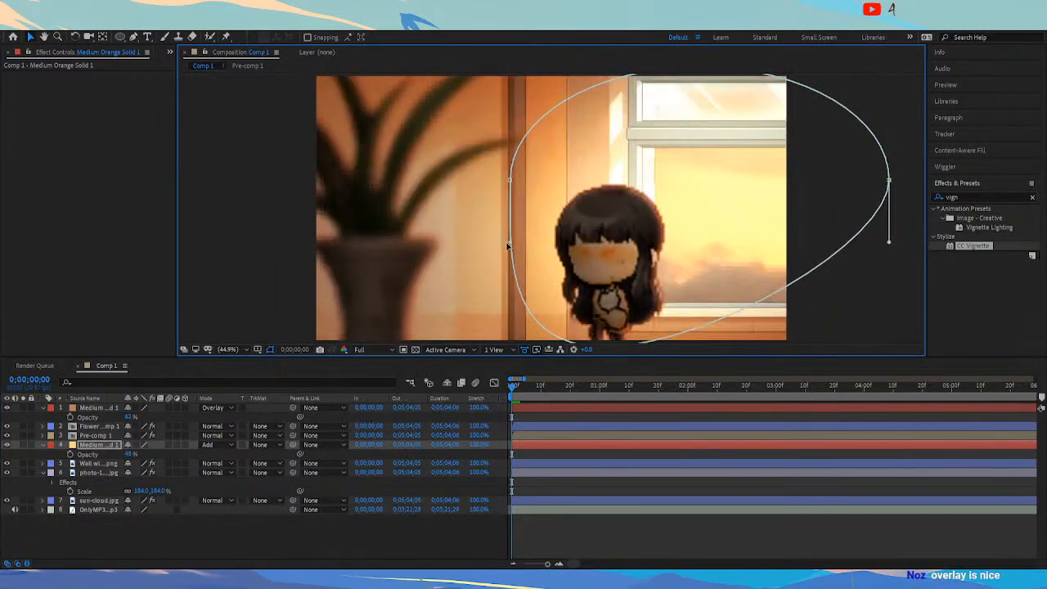
drag(511, 243, 498, 241)
drag(512, 180, 466, 230)
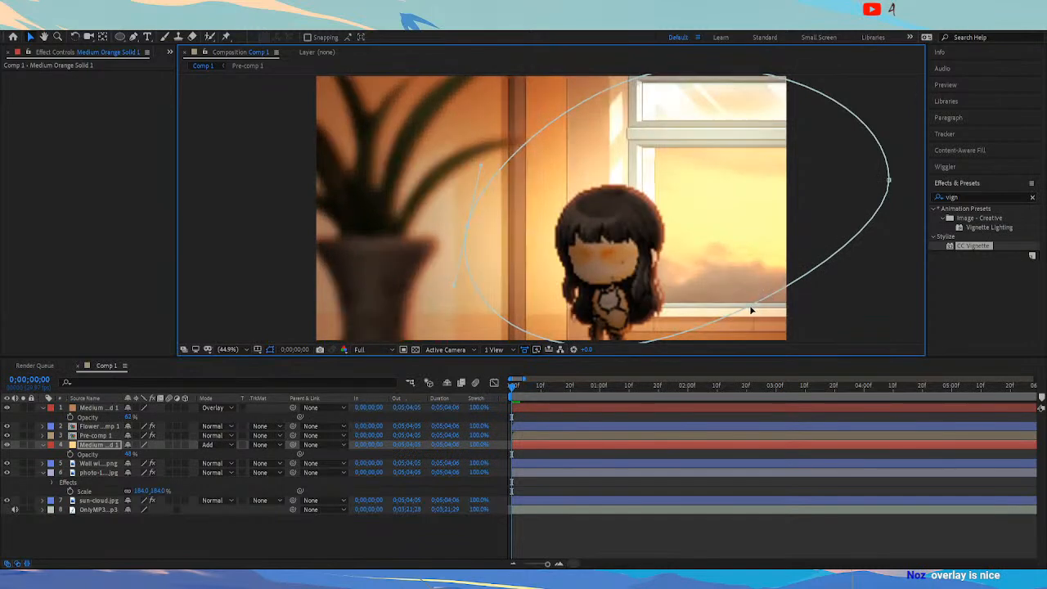
click(628, 512)
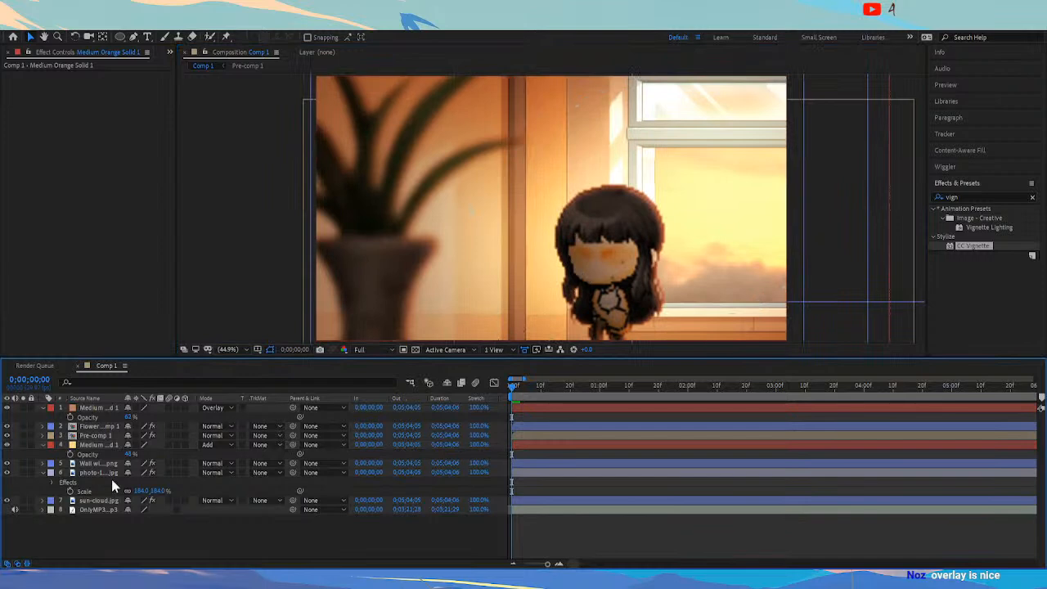
drag(129, 417, 119, 414)
key(ctrl+s)
Add a muted royal blue solid above all layers in Lighten mode with 36% opacity
key(ctrl+y)
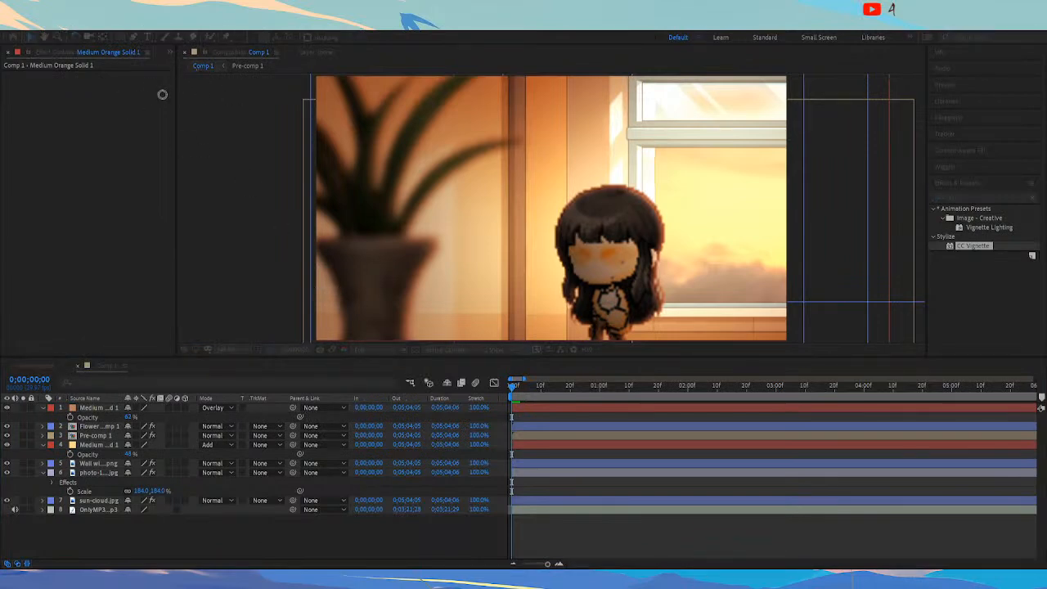
click(344, 310)
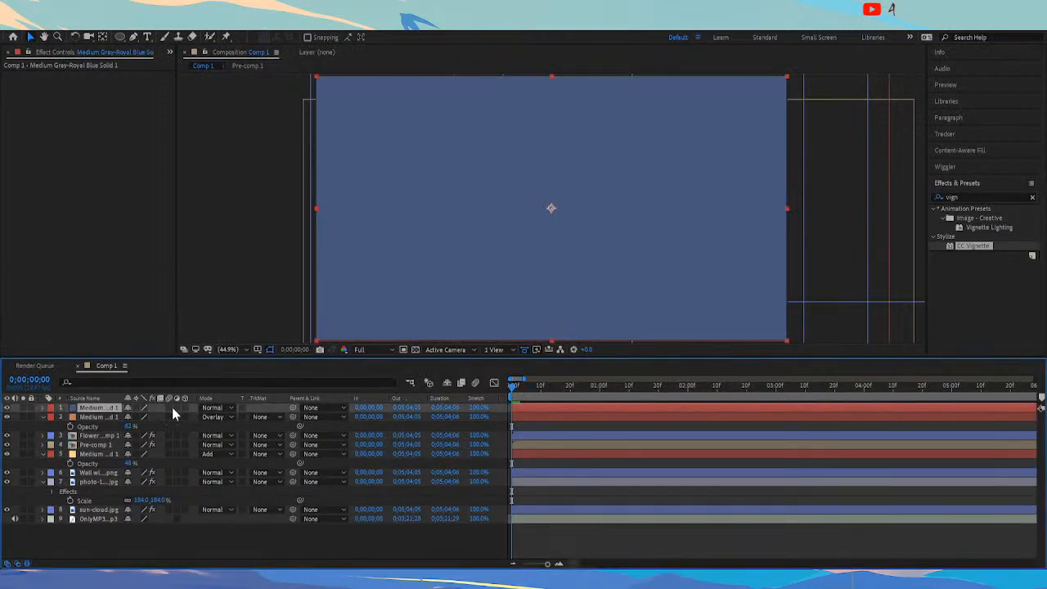
click(271, 214)
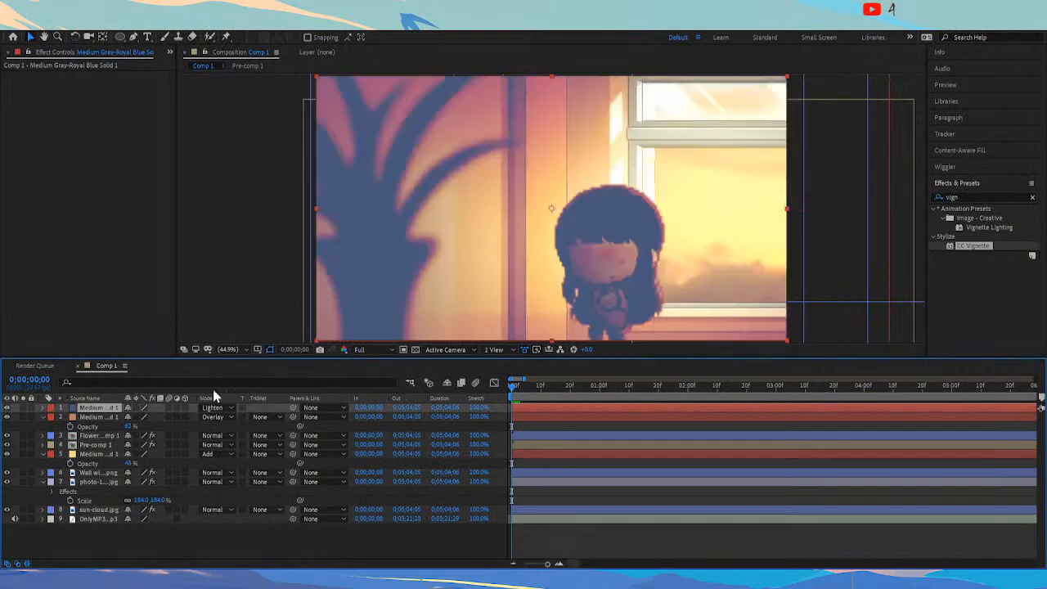
key(t)
mouse_move(131, 417)
mouse_down()
mouse_move(105, 428)
mouse_move(163, 418)
mouse_move(129, 419)
mouse_up()
click(573, 542)
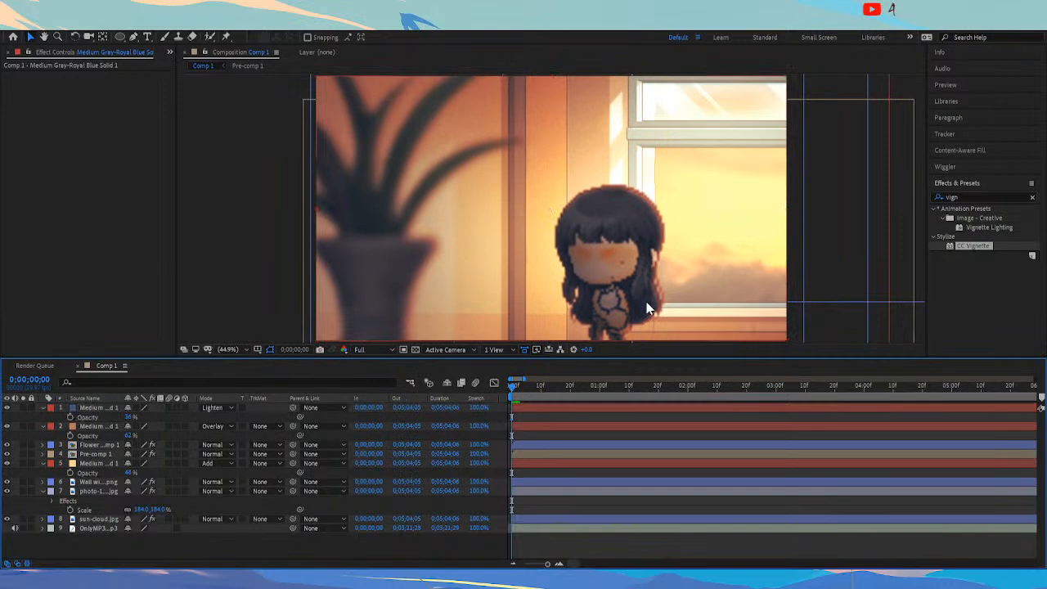
click(82, 407)
click(93, 427)
click(93, 408)
click(95, 427)
click(95, 408)
click(98, 426)
Delete the blue and muted orange overlay solids, and undo the deletion of the masked yellow-orange solid
click(98, 410)
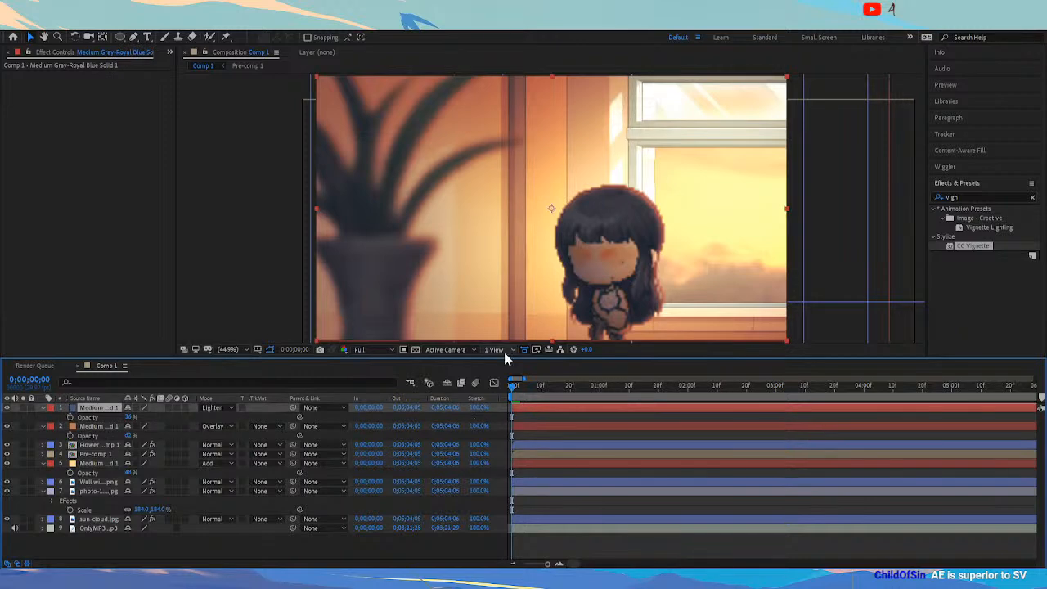
key(Delete)
key(Delete)
click(112, 423)
key(Delete)
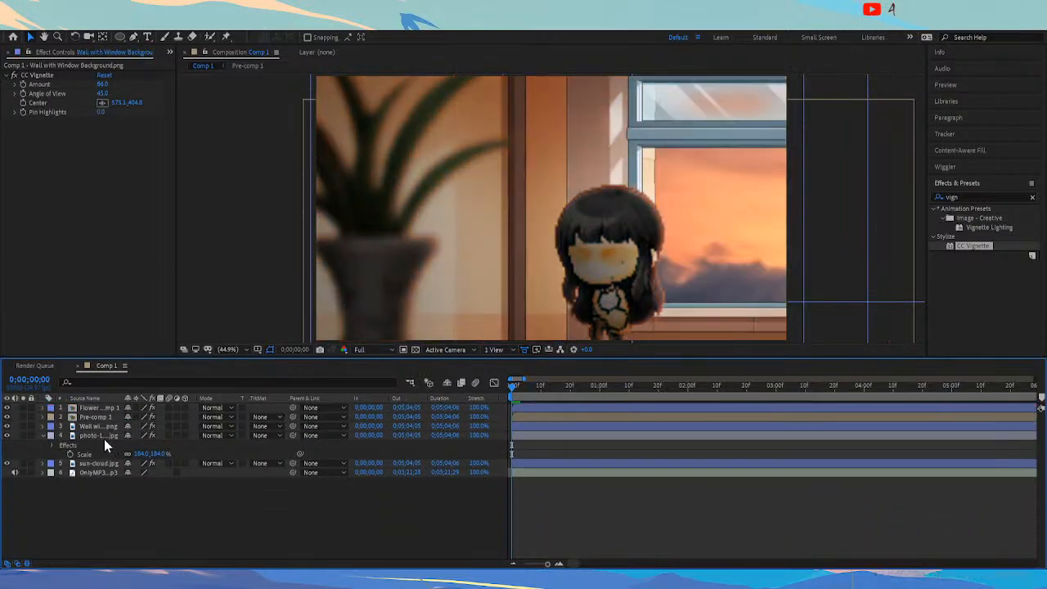
key(ctrl+z)
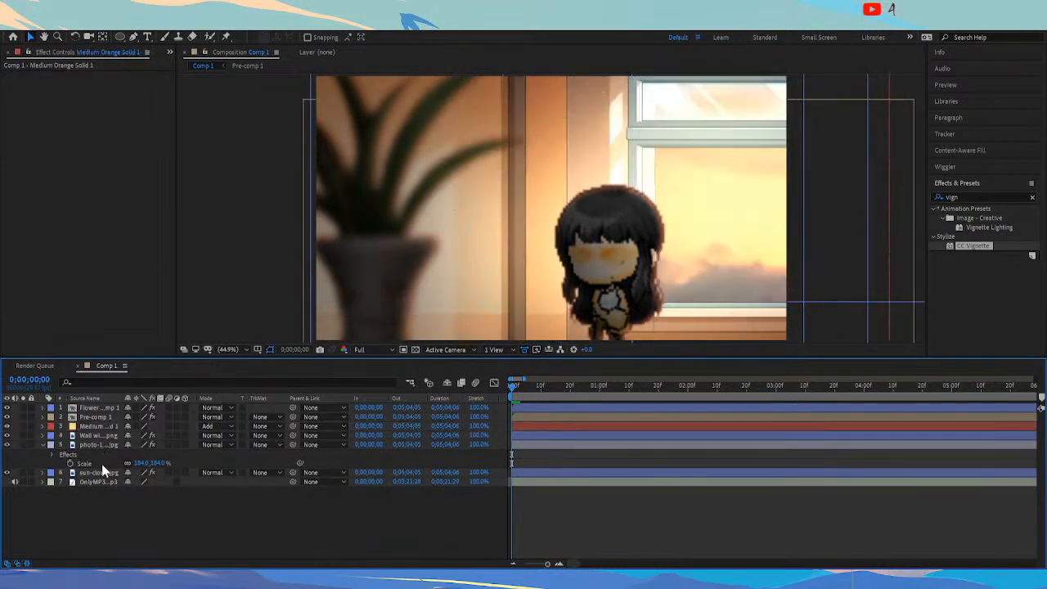
Delete the sun-cloud image and the photo sky image layers from the composition
click(99, 474)
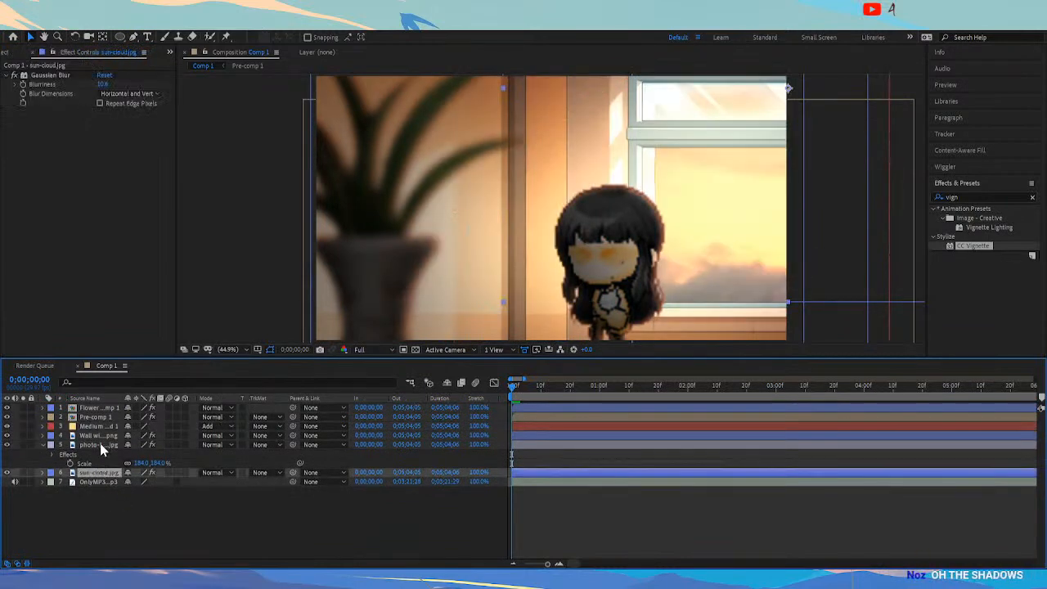
key(Delete)
click(99, 444)
key(Delete)
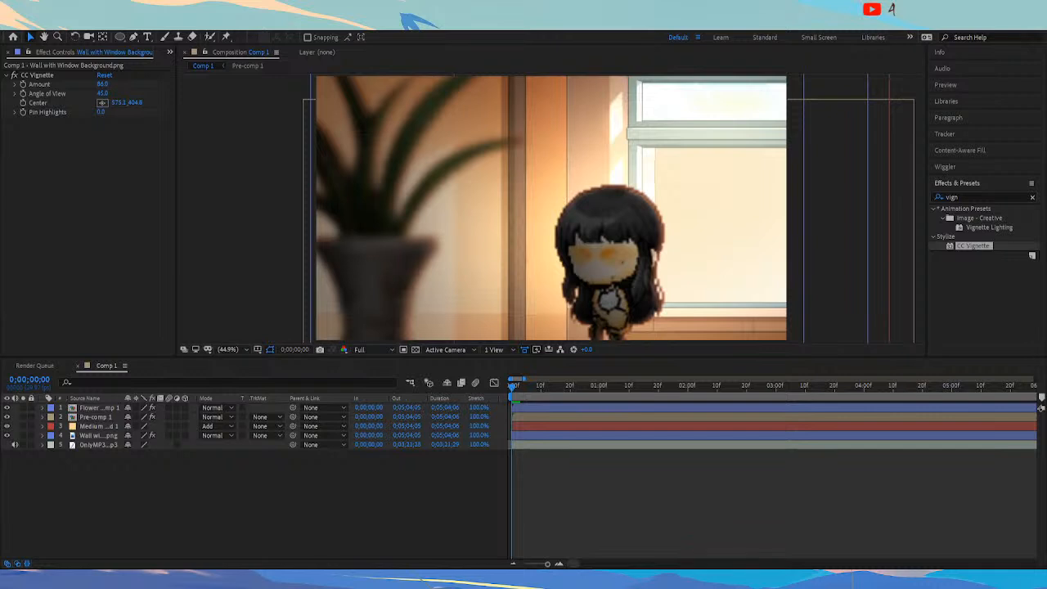
Add the istockphoto night city image beneath the wall layer, scaled to 427% with its skyline low in the window
drag(367, 467, 362, 448)
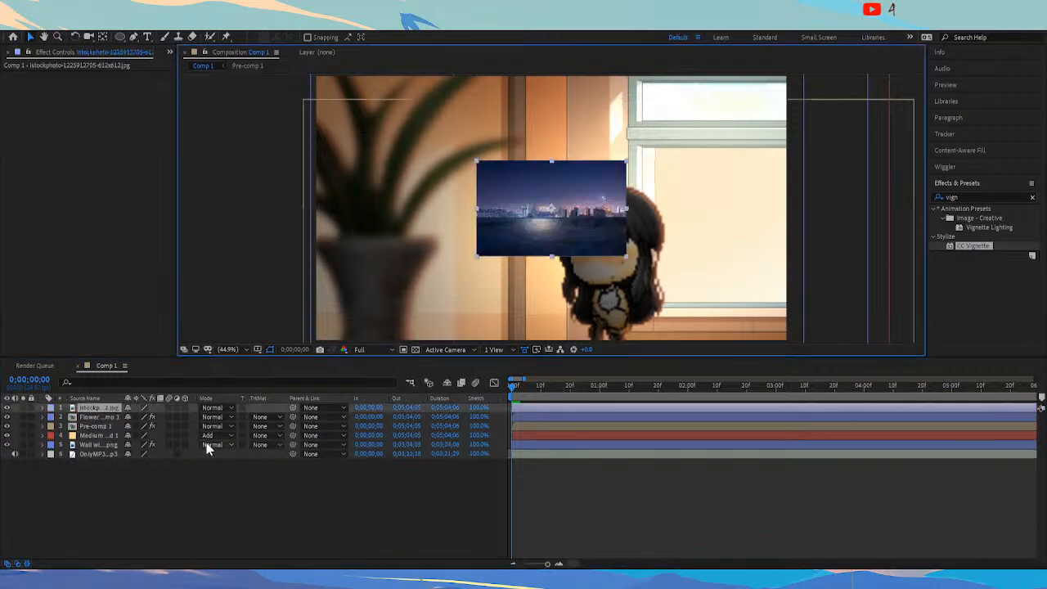
key(s)
drag(159, 417, 272, 417)
drag(585, 217, 733, 190)
drag(92, 409, 91, 465)
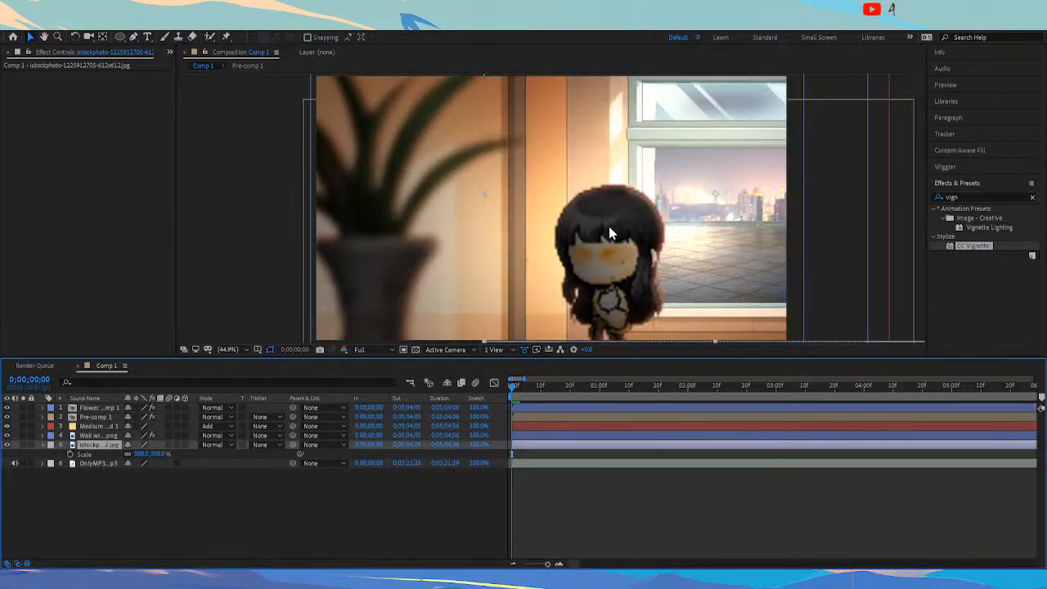
drag(704, 272, 686, 304)
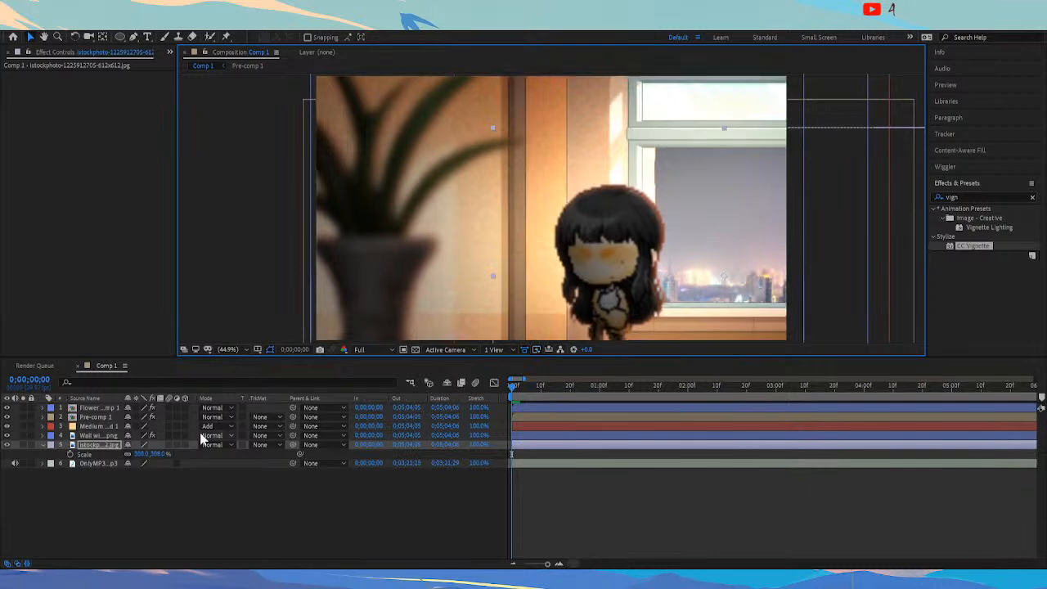
drag(162, 458, 774, 221)
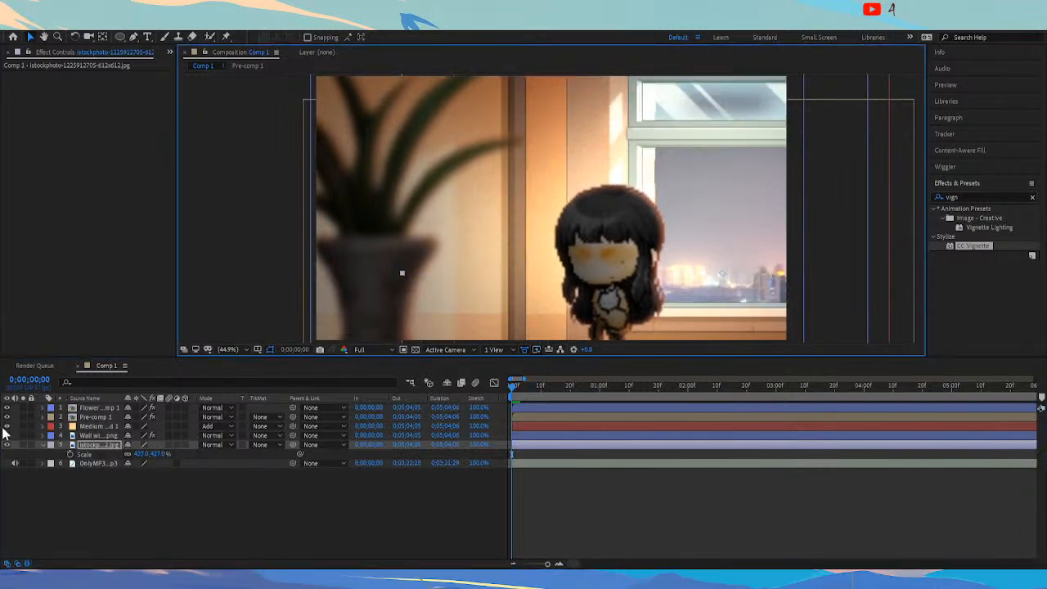
Hide the masked orange solid and add a gray-royal blue solid above all layers in Multiply mode
click(283, 501)
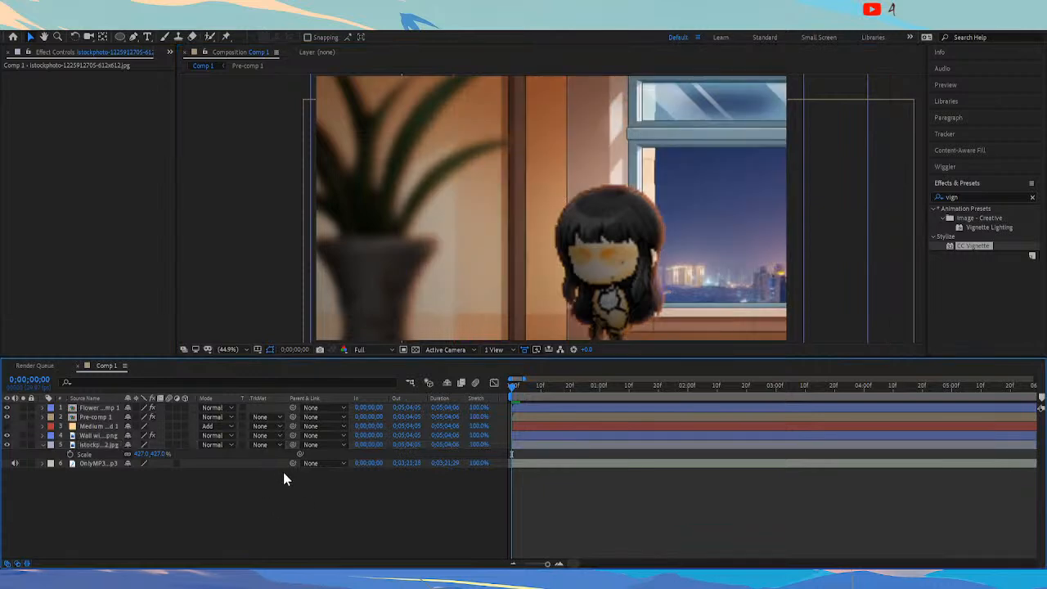
click(90, 435)
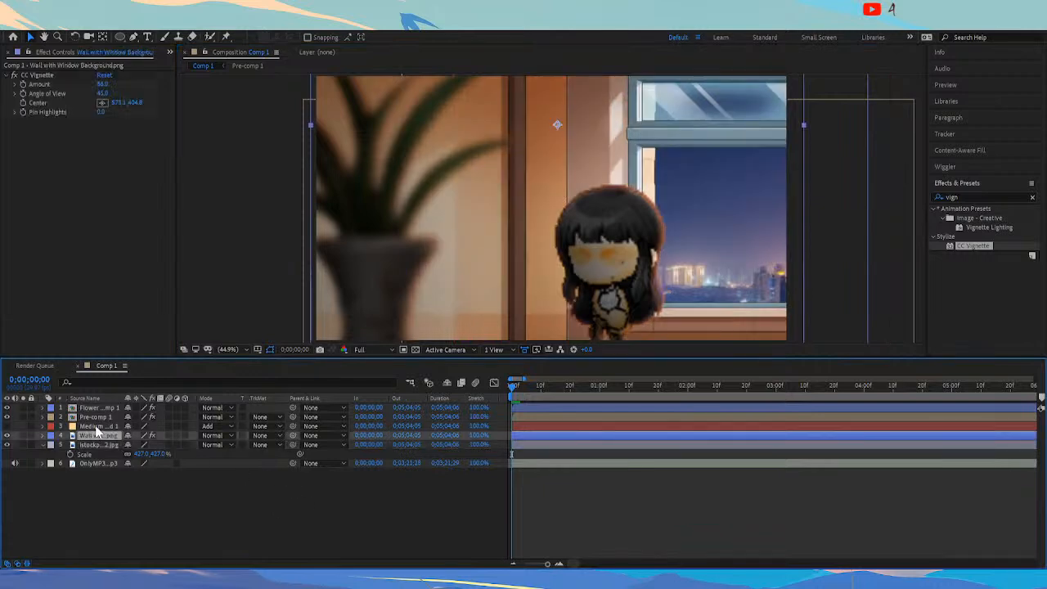
click(99, 407)
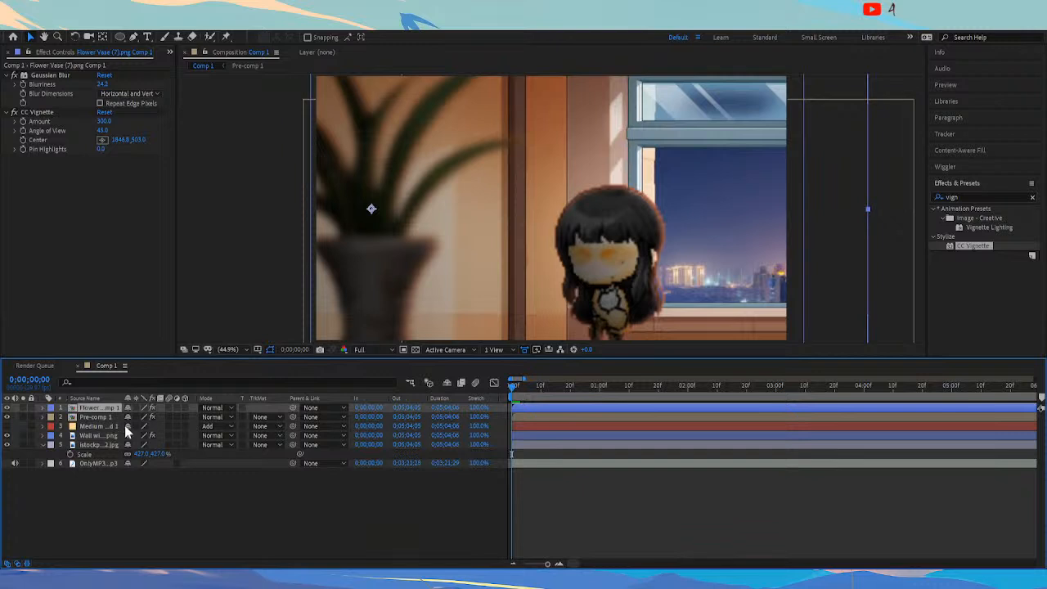
click(92, 426)
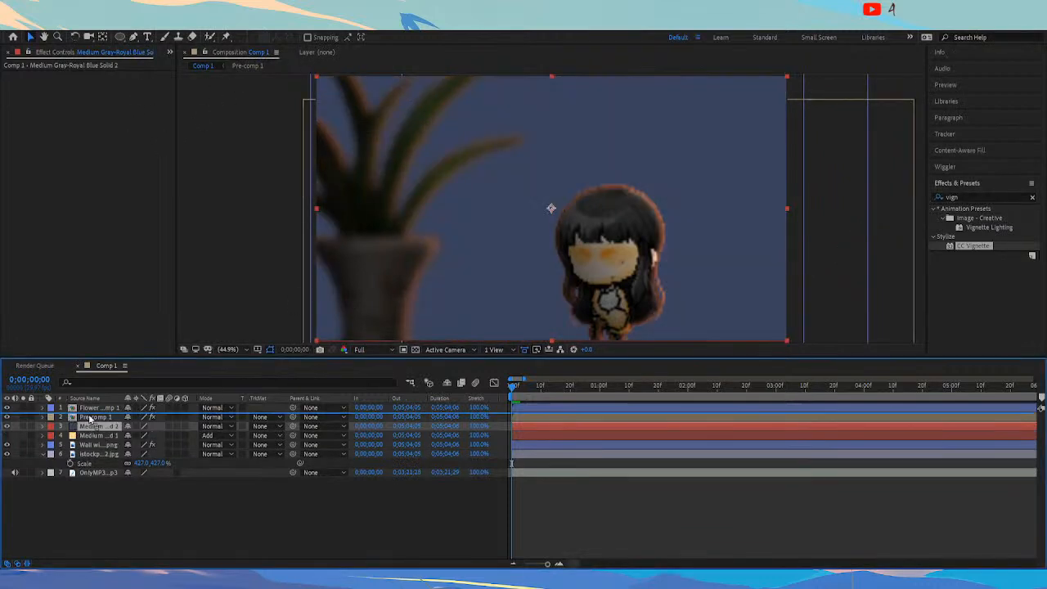
drag(92, 412, 92, 405)
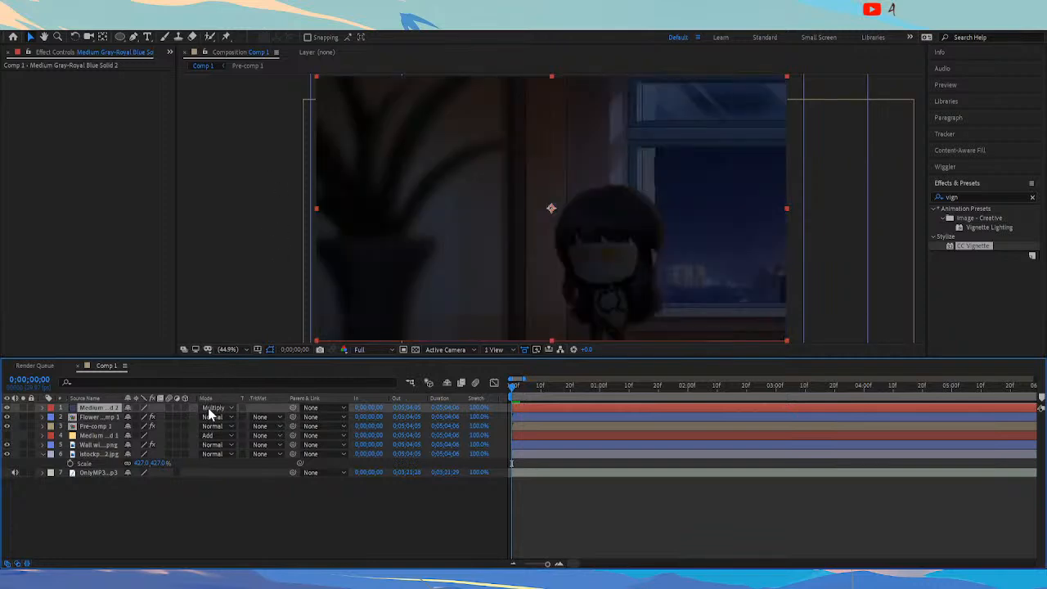
click(6, 407)
click(6, 407)
Try the masked orange glow above all layers, and return it, visible, to just above the wall layer
drag(100, 437, 99, 404)
click(167, 409)
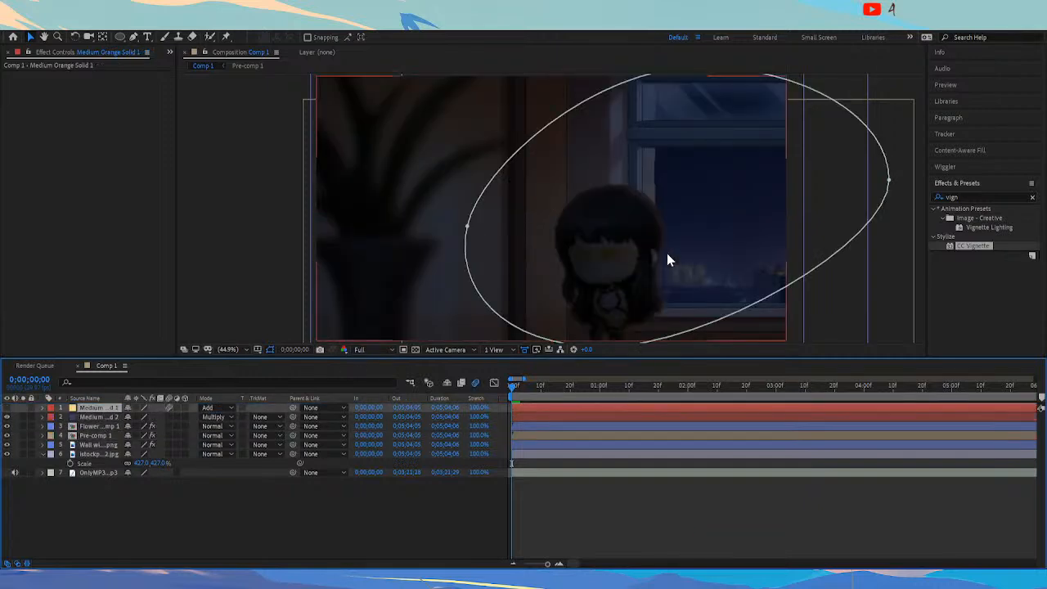
click(165, 407)
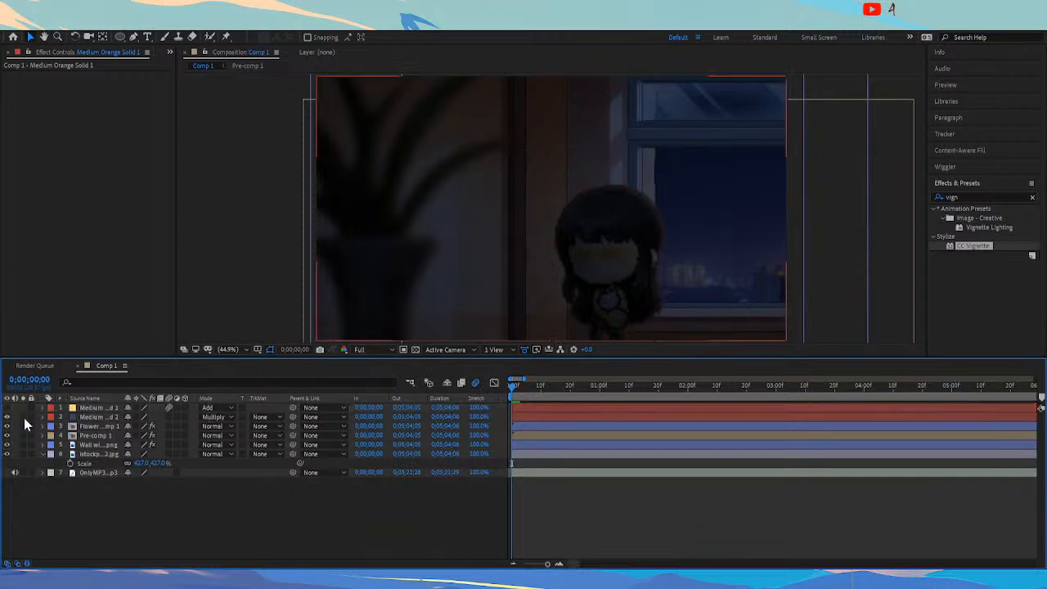
drag(674, 224, 489, 197)
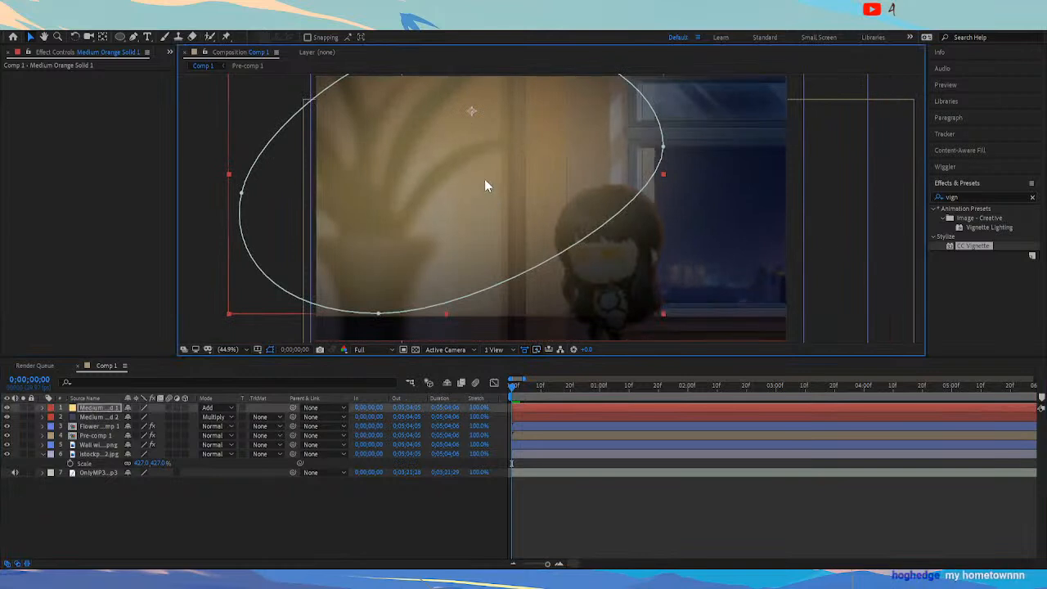
key(ctrl+z)
mouse_move(88, 413)
mouse_down()
mouse_move(95, 446)
mouse_move(100, 427)
mouse_move(90, 430)
mouse_up()
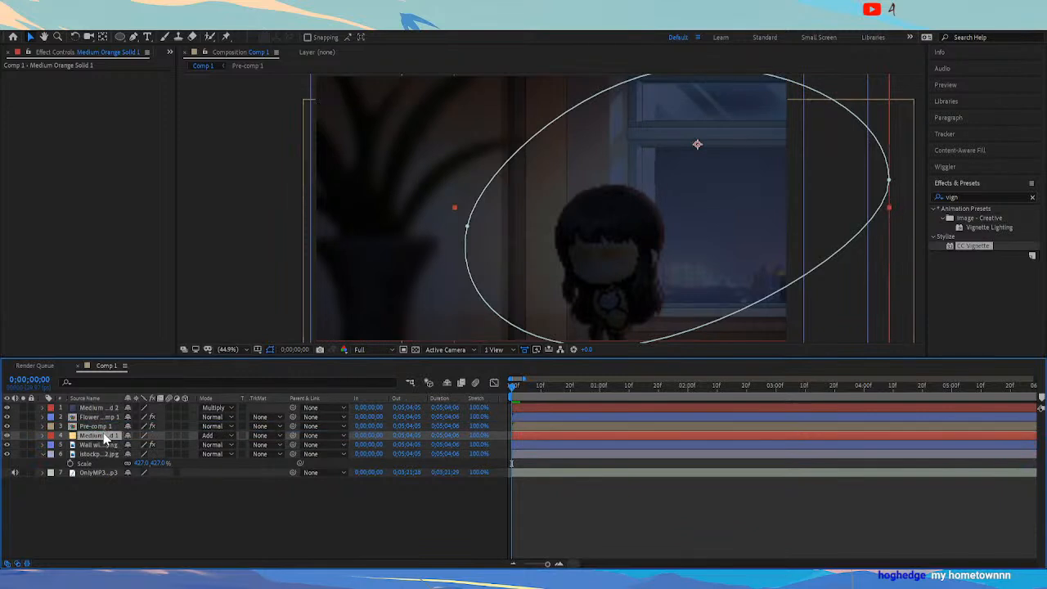
Set the gray-royal blue solid to Overlay mode with 91% opacity
click(88, 409)
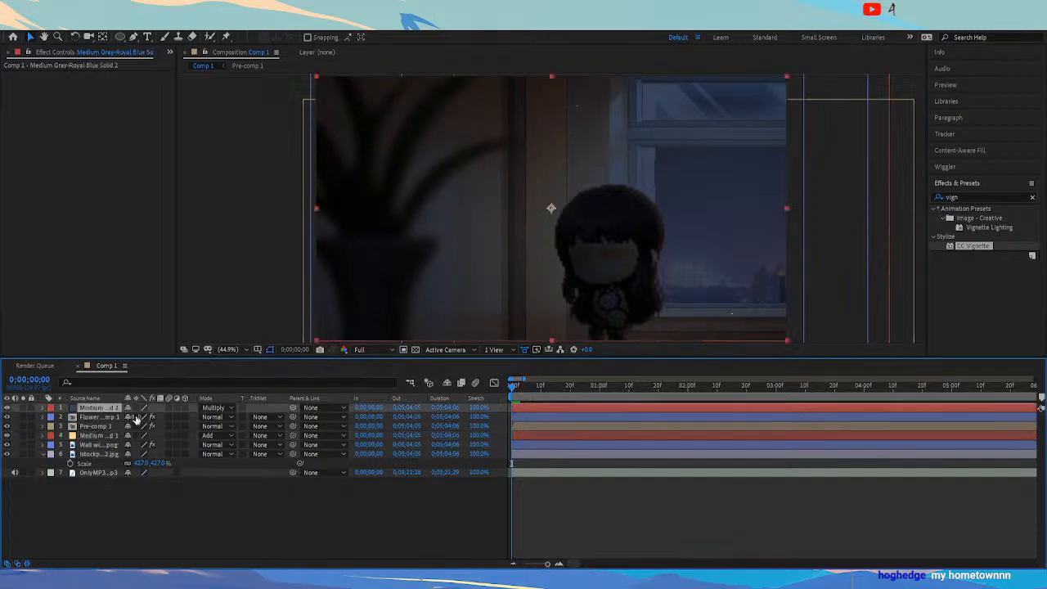
key(t)
drag(131, 417, 116, 417)
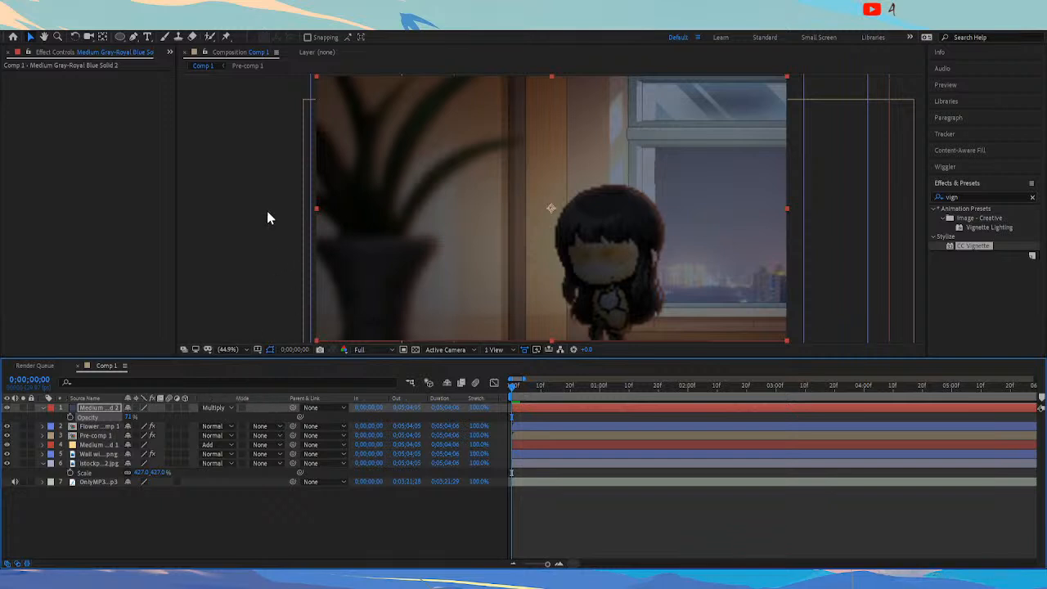
click(281, 301)
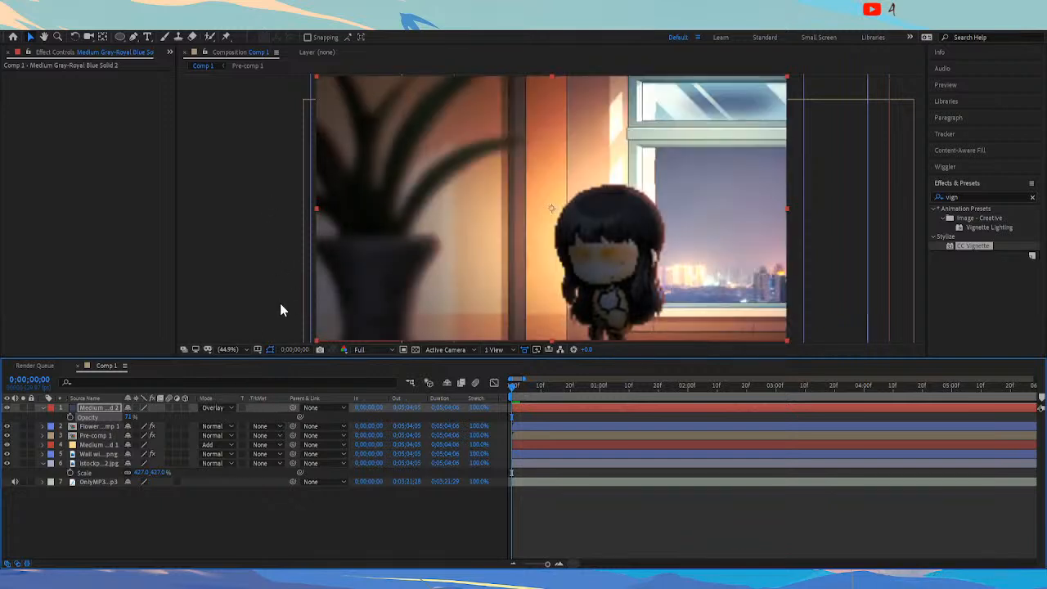
drag(128, 417, 143, 409)
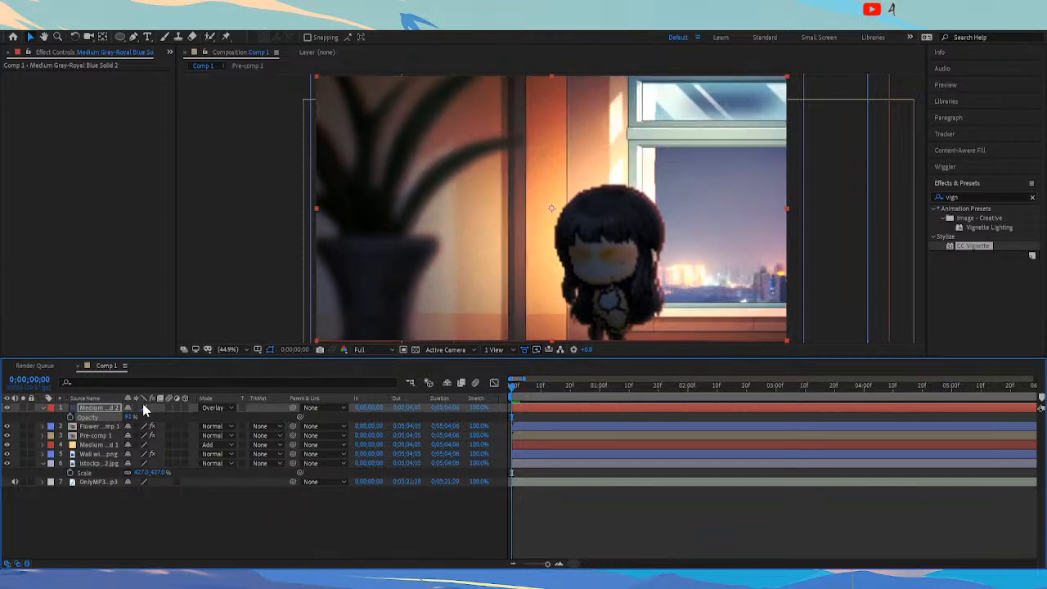
Try Soft Light and Hard Light modes on the gray-royal blue solid, and return it to Overlay
click(213, 408)
click(263, 294)
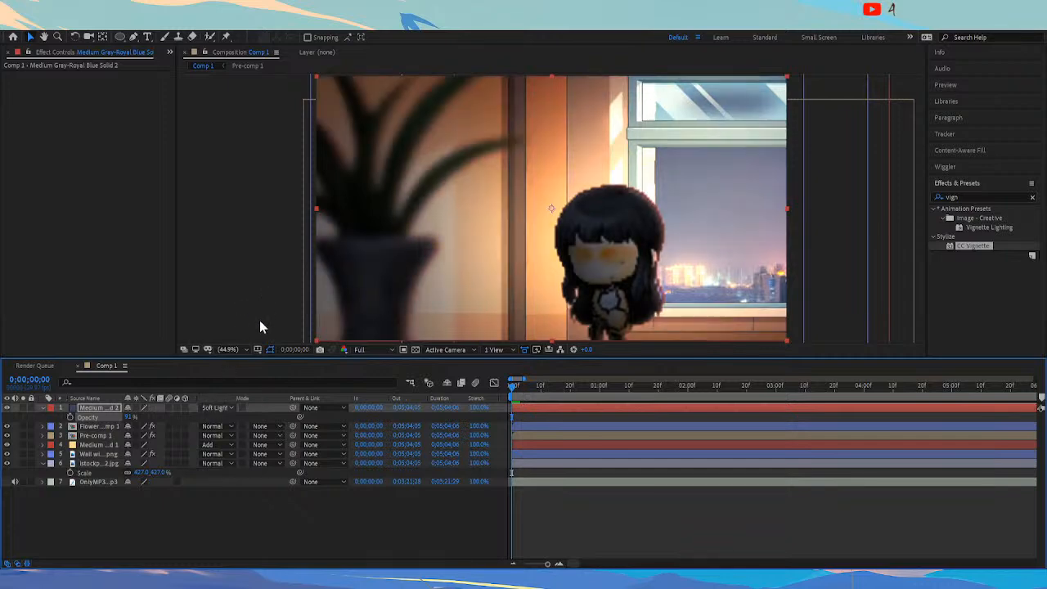
key(shift+equal)
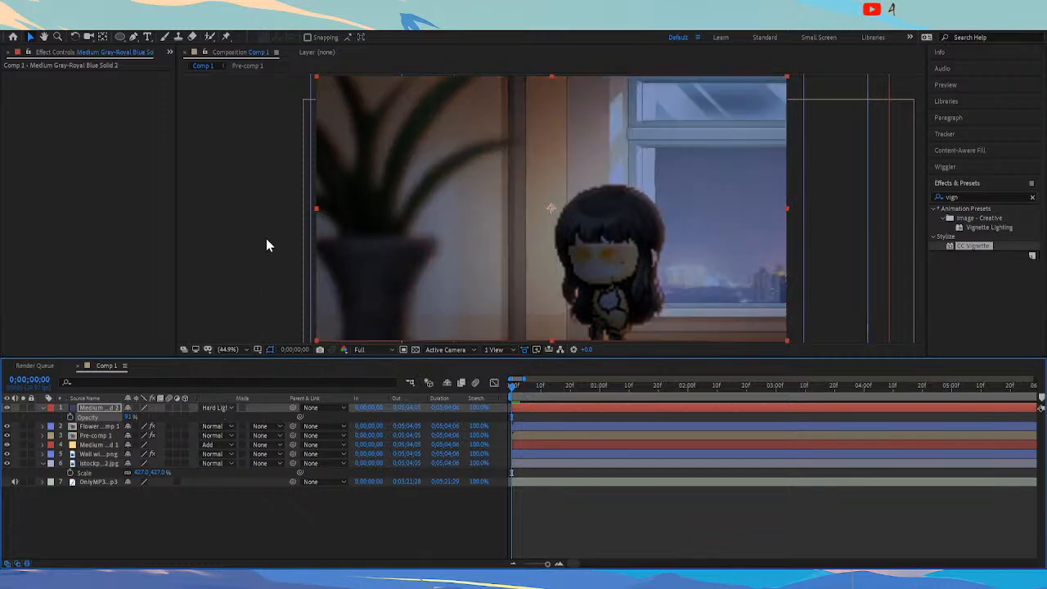
key(shift+minus)
key(shift+minus)
Apply Gaussian Blur to the night city image with a blurriness of 9
click(90, 444)
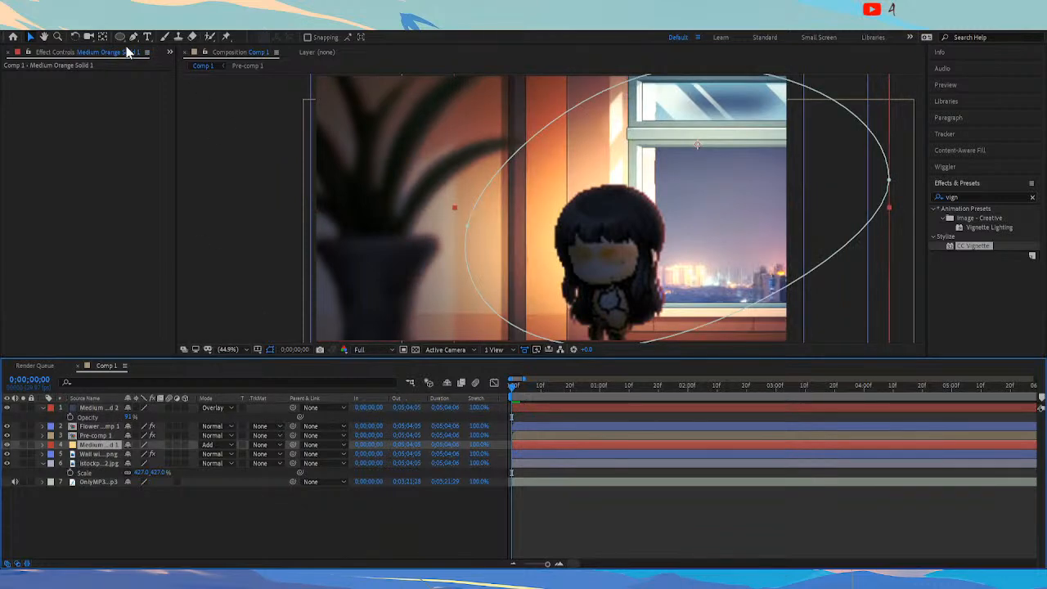
click(98, 453)
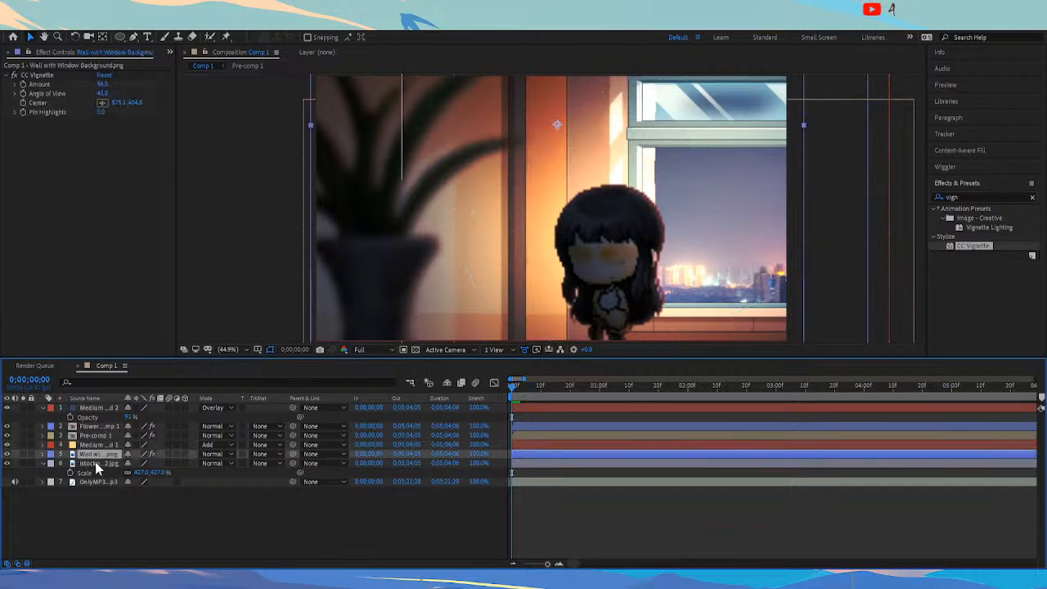
click(95, 463)
click(98, 453)
click(95, 463)
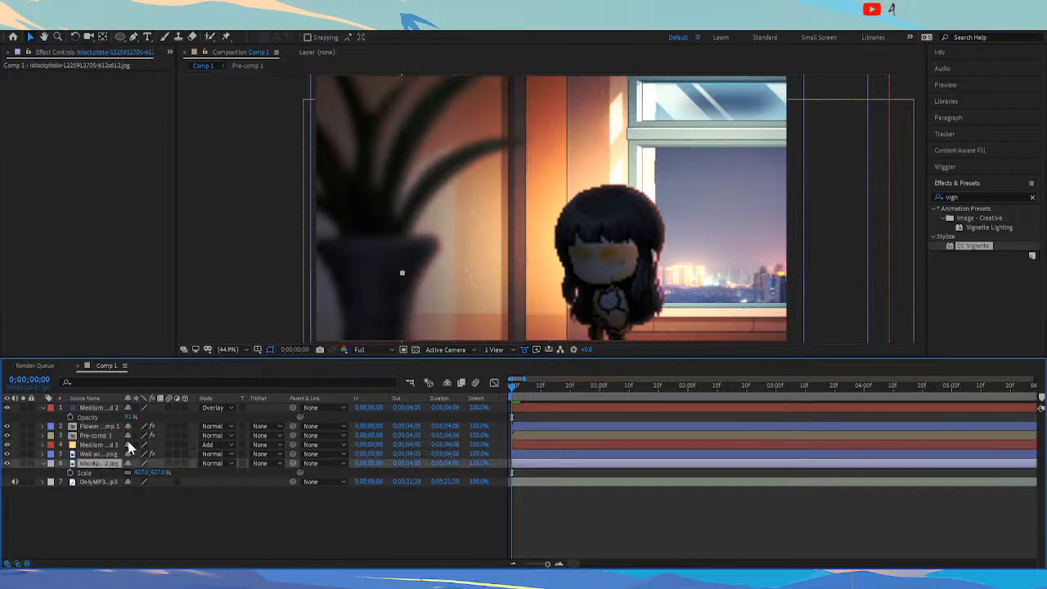
click(968, 197)
text(gauss)
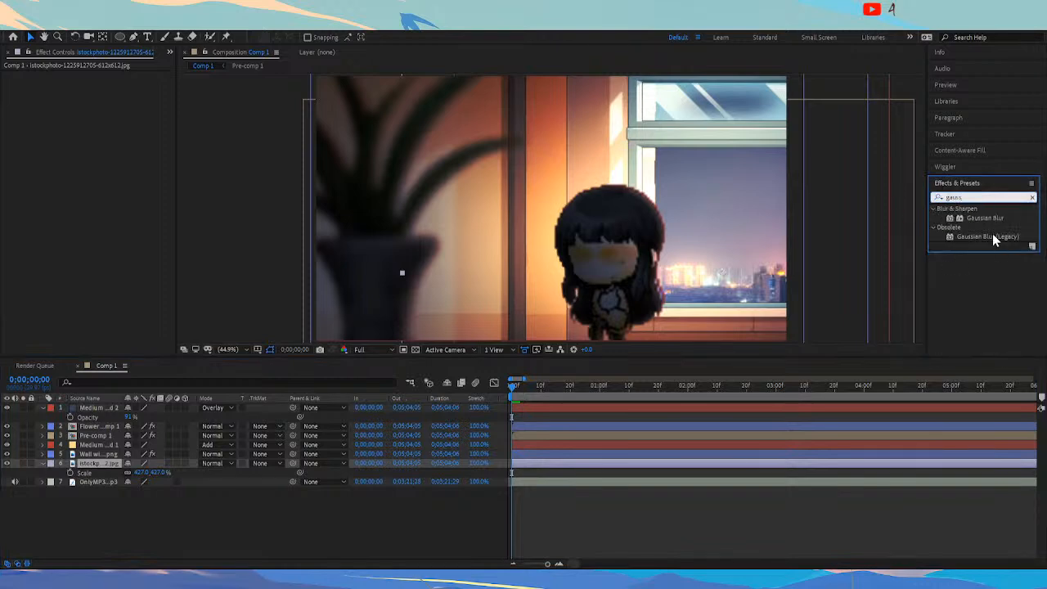
double_click(993, 217)
drag(102, 84, 151, 83)
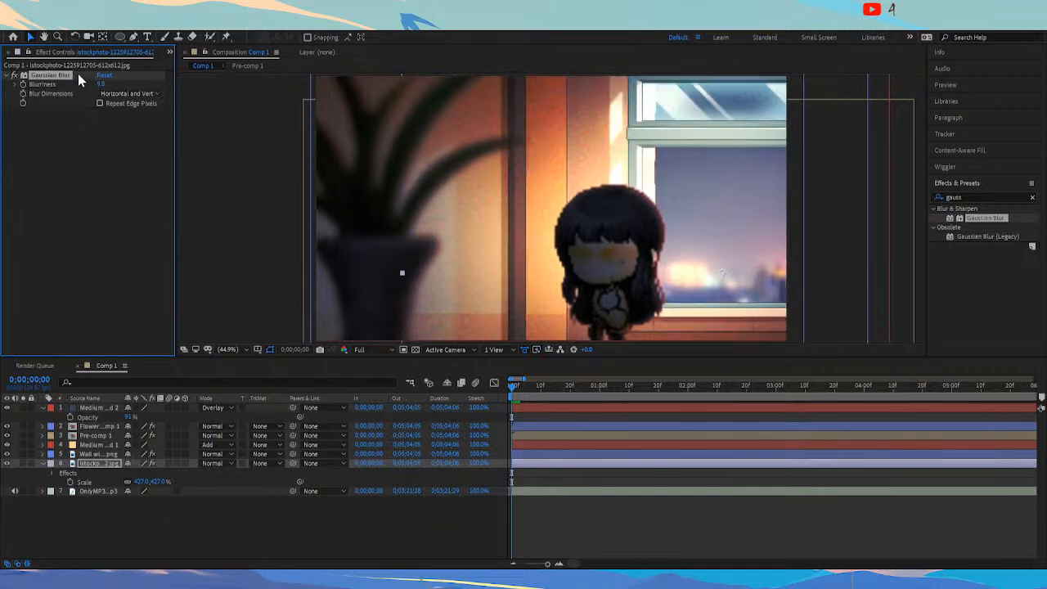
Switch the gray-royal blue solid to Multiply mode and recolour it to a more saturated blue
click(102, 444)
click(98, 407)
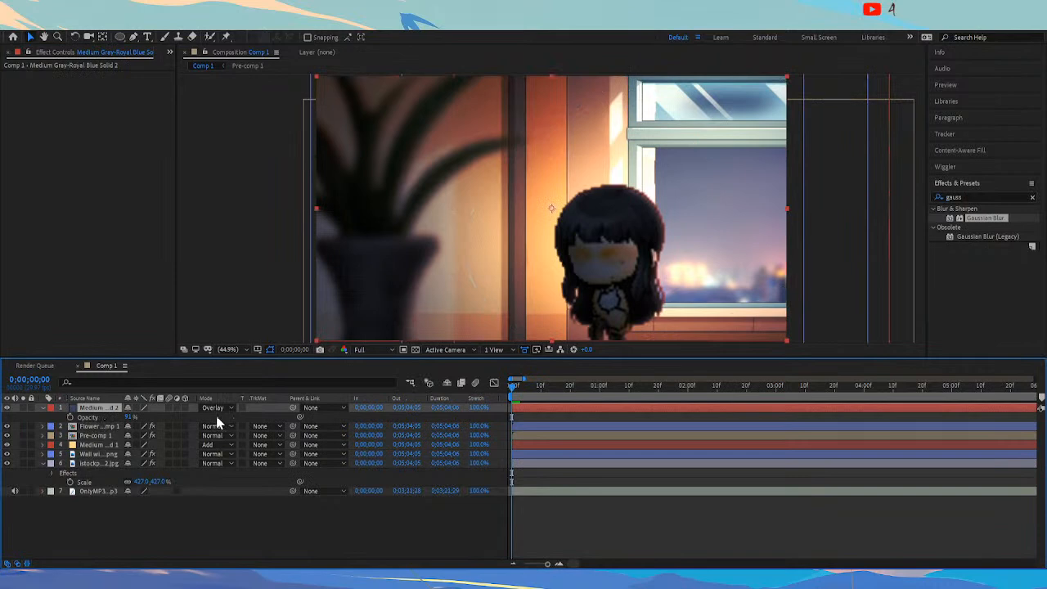
click(296, 247)
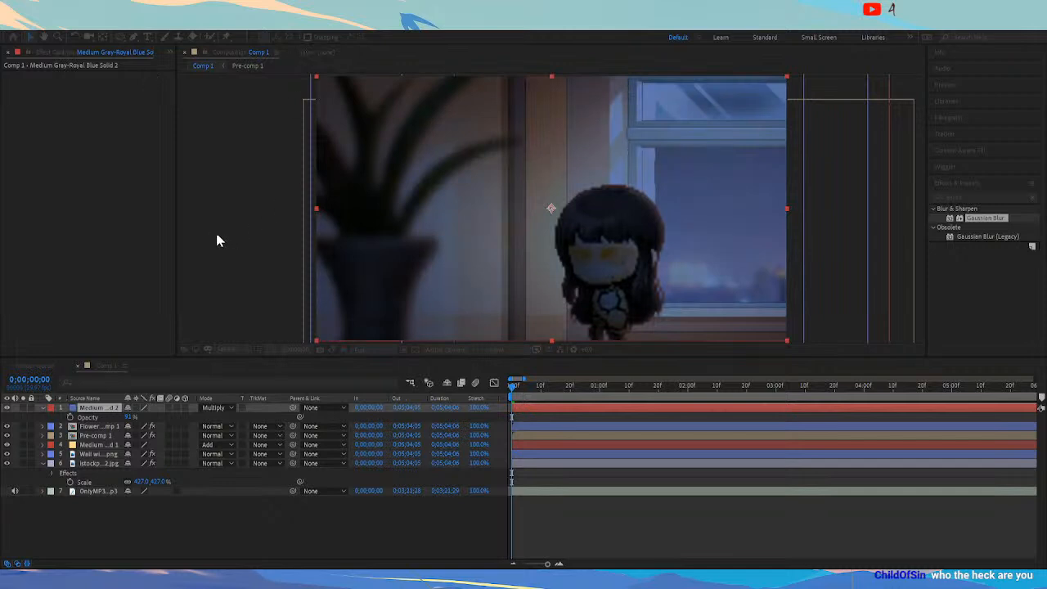
click(231, 394)
Compare blend modes such as Screen, Hard Mix and Soft Light on the blue solid, and settle on Overlay
click(209, 411)
click(249, 298)
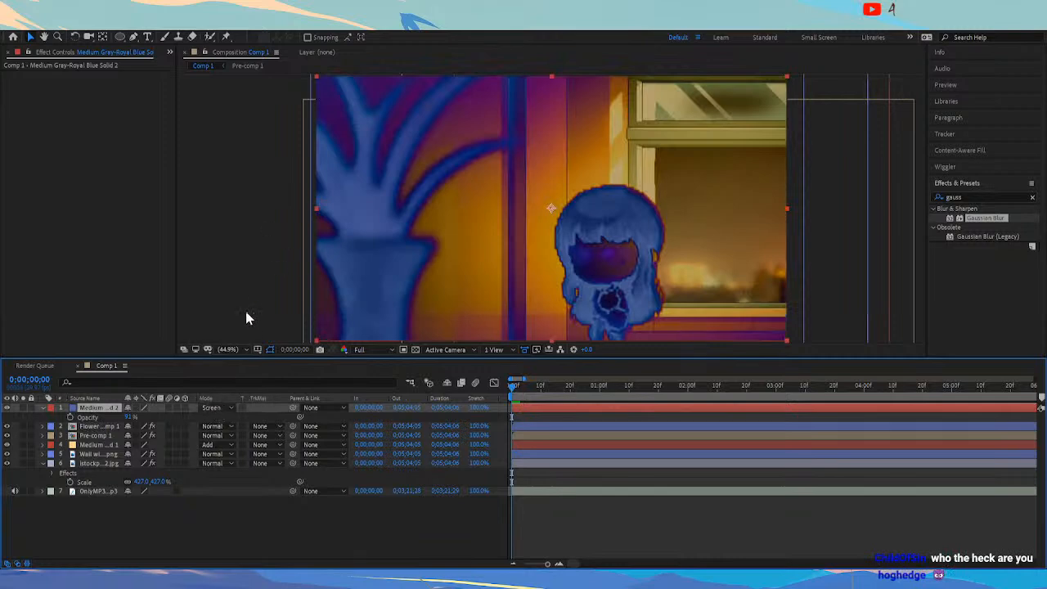
click(215, 406)
click(238, 346)
click(217, 408)
click(287, 336)
click(245, 383)
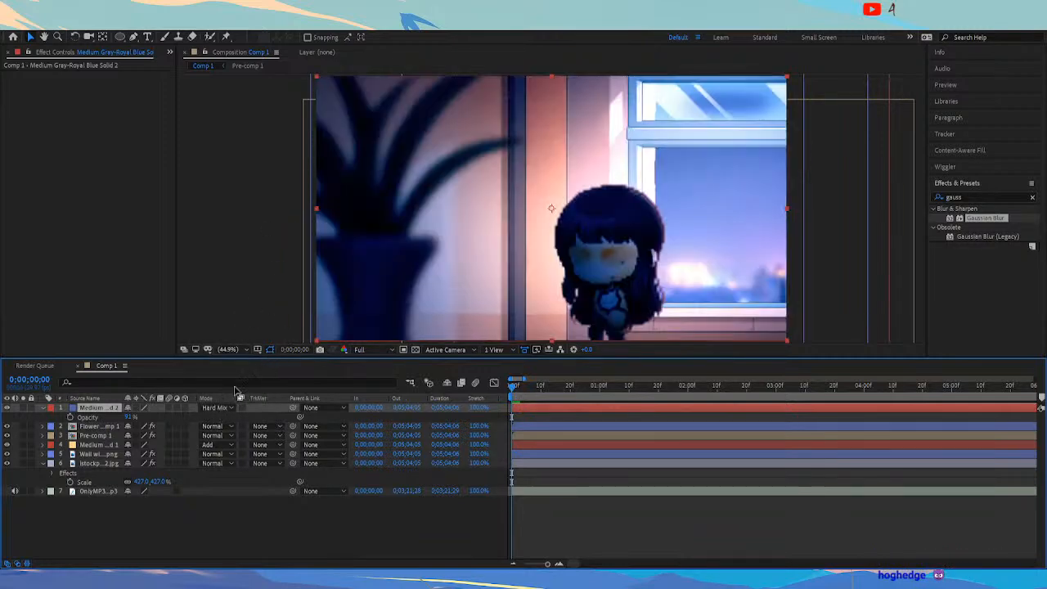
click(218, 409)
click(259, 365)
click(217, 409)
click(240, 367)
click(216, 407)
click(260, 304)
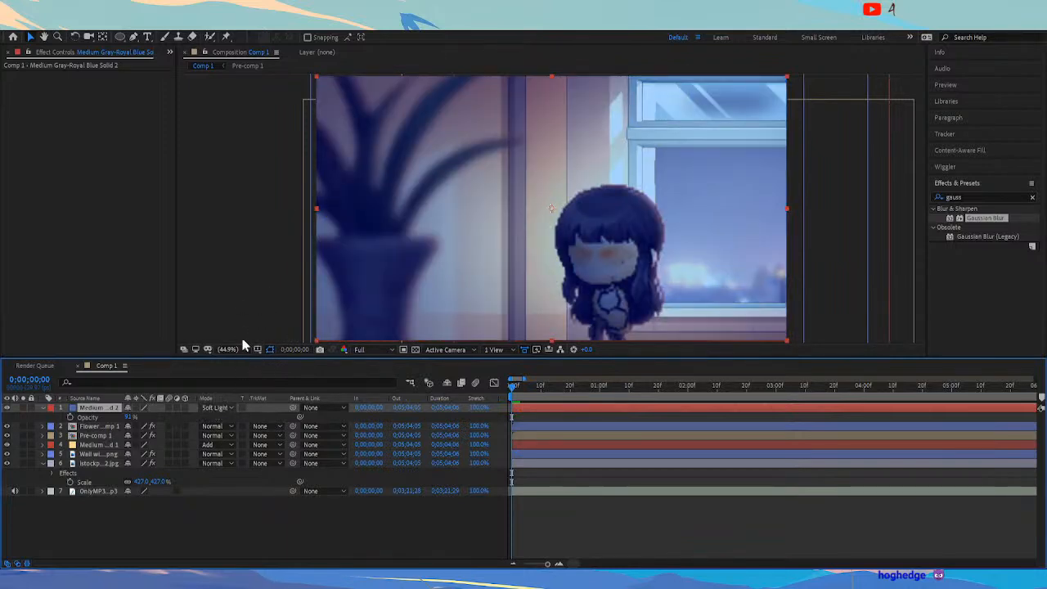
click(279, 291)
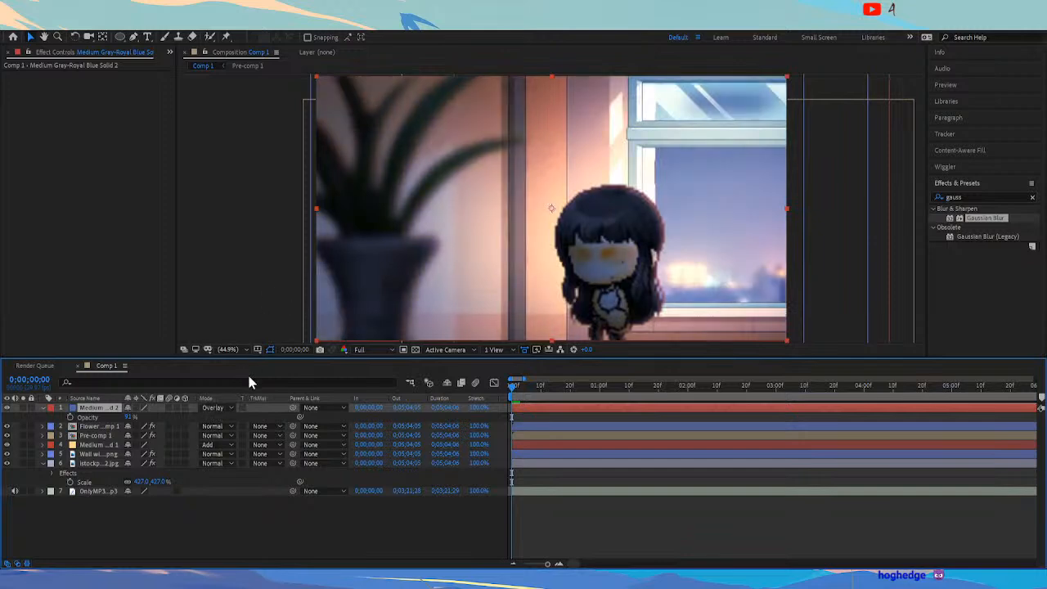
key(t)
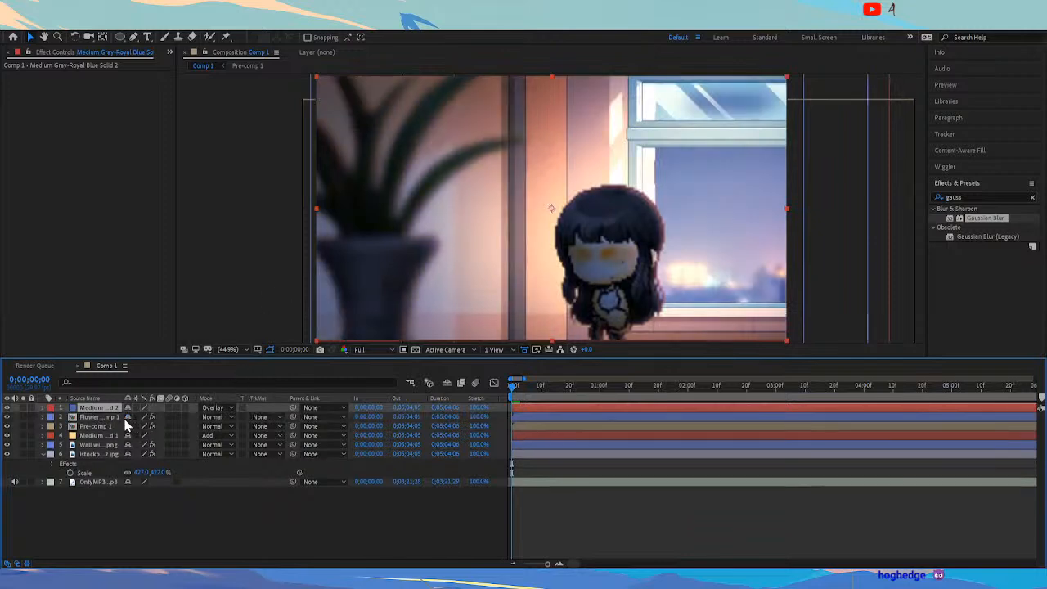
Recolour the masked orange glow solid to a medium lime green
click(122, 418)
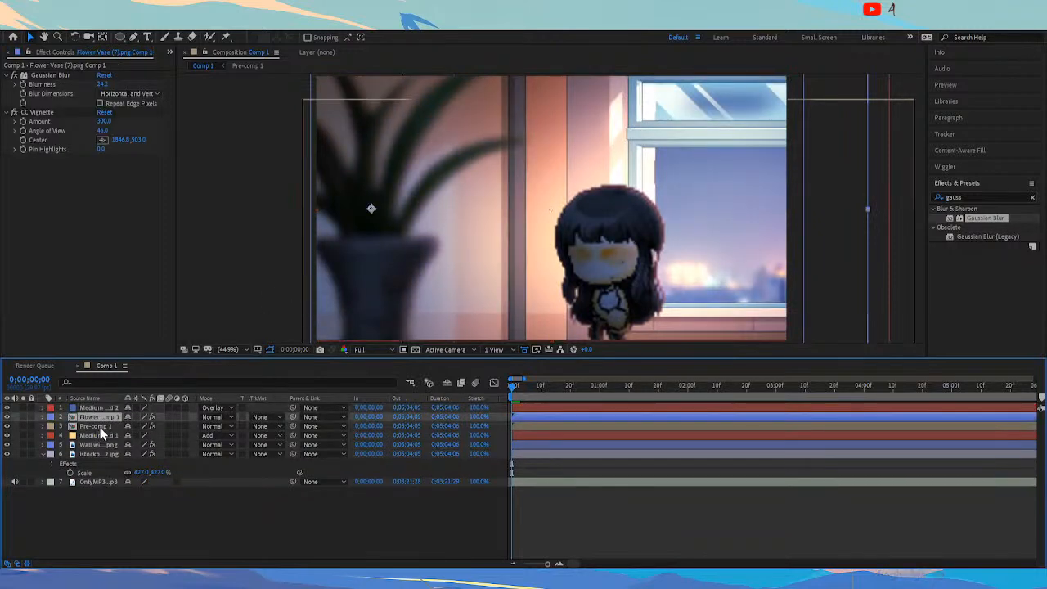
click(101, 434)
click(116, 52)
click(115, 200)
drag(120, 114, 162, 72)
click(237, 142)
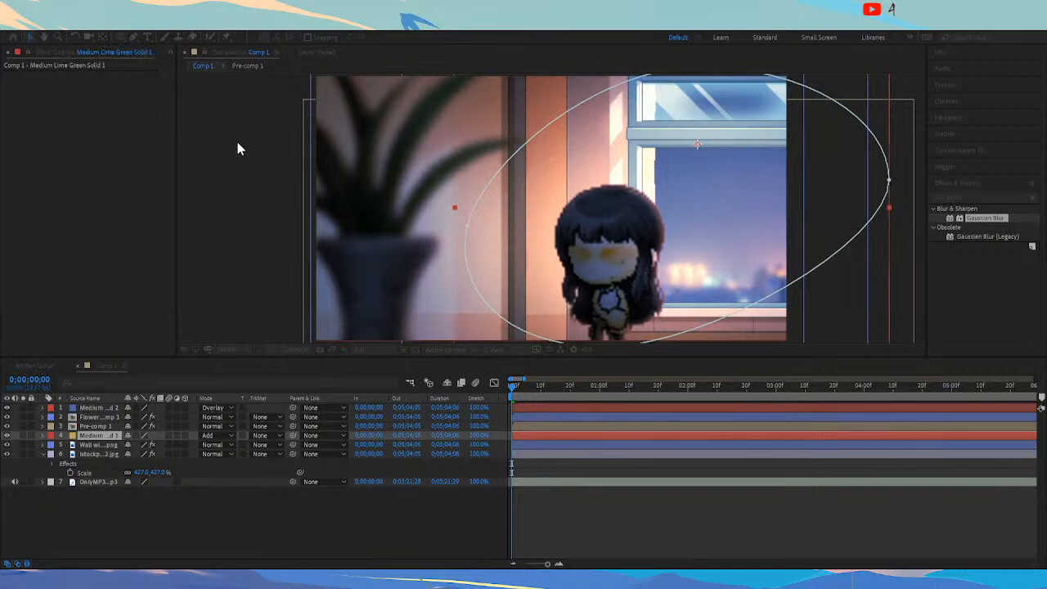
Recolour the masked glow solid from lime green to a medium royal blue
click(229, 96)
click(232, 89)
click(235, 97)
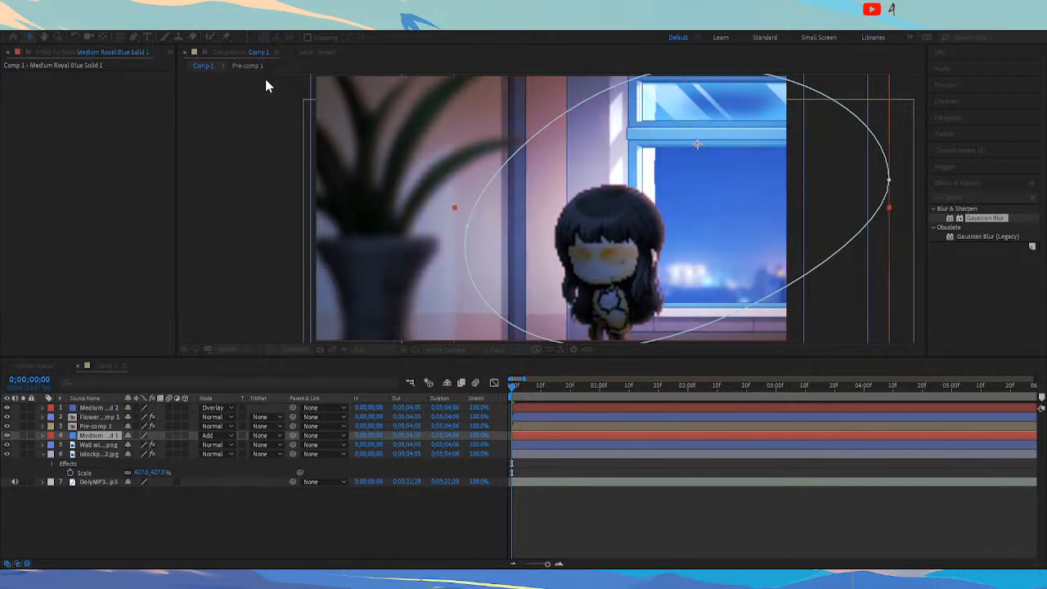
click(167, 259)
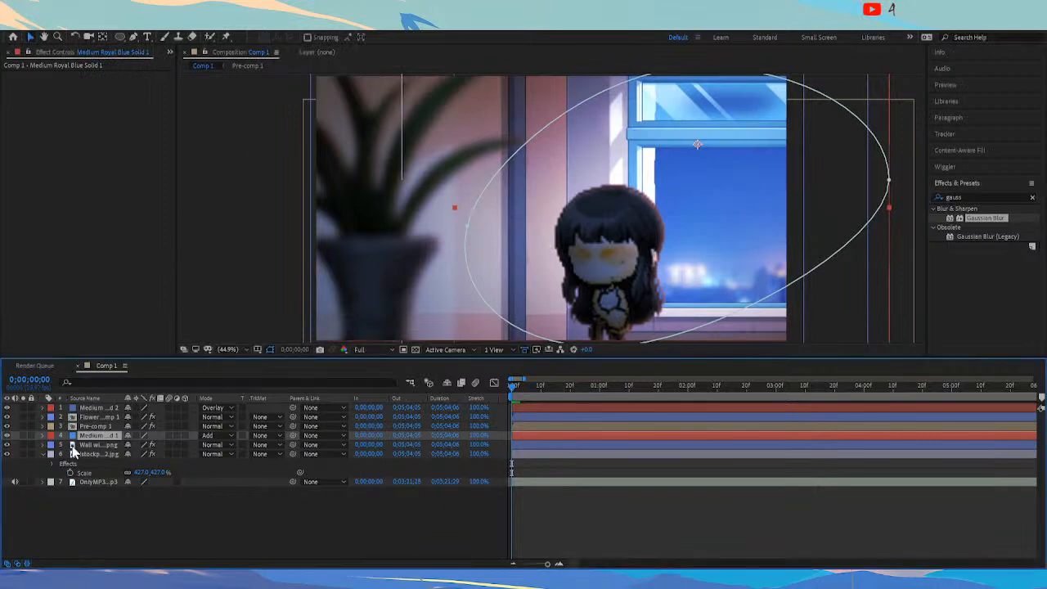
Duplicate the gray-royal blue Overlay solid and try Hard Mix, Linear Dodge, Soft Light and Darken blending on the copy
click(94, 398)
click(102, 407)
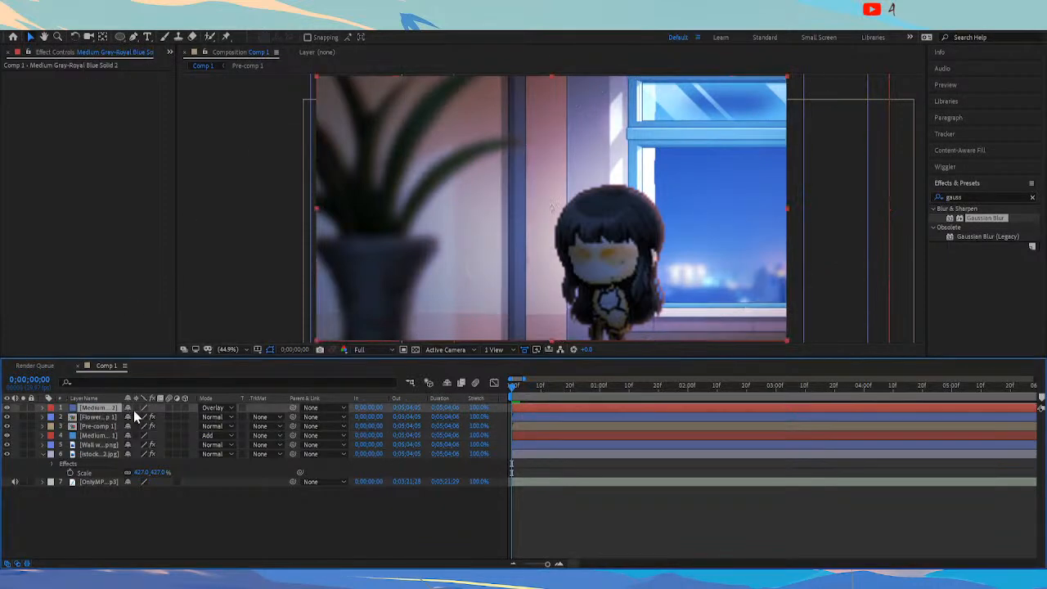
key(ctrl+d)
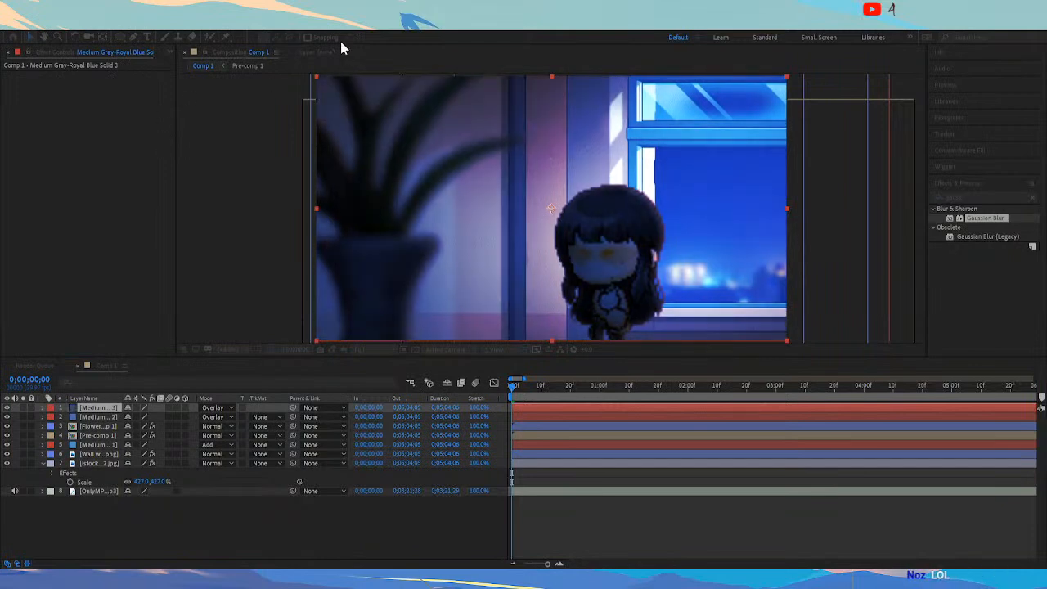
click(189, 288)
click(225, 407)
click(259, 367)
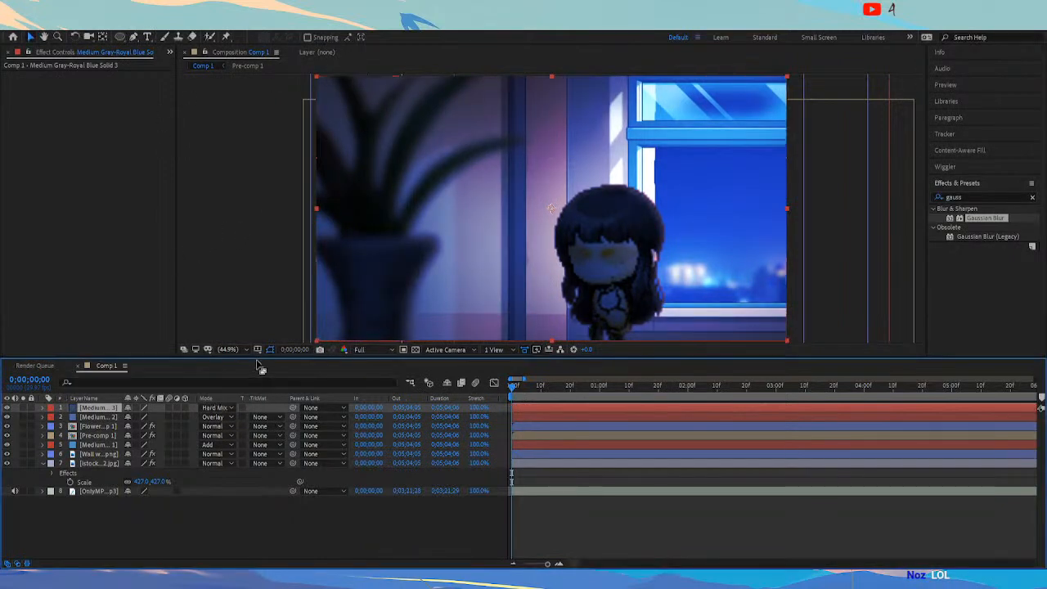
click(224, 406)
click(265, 268)
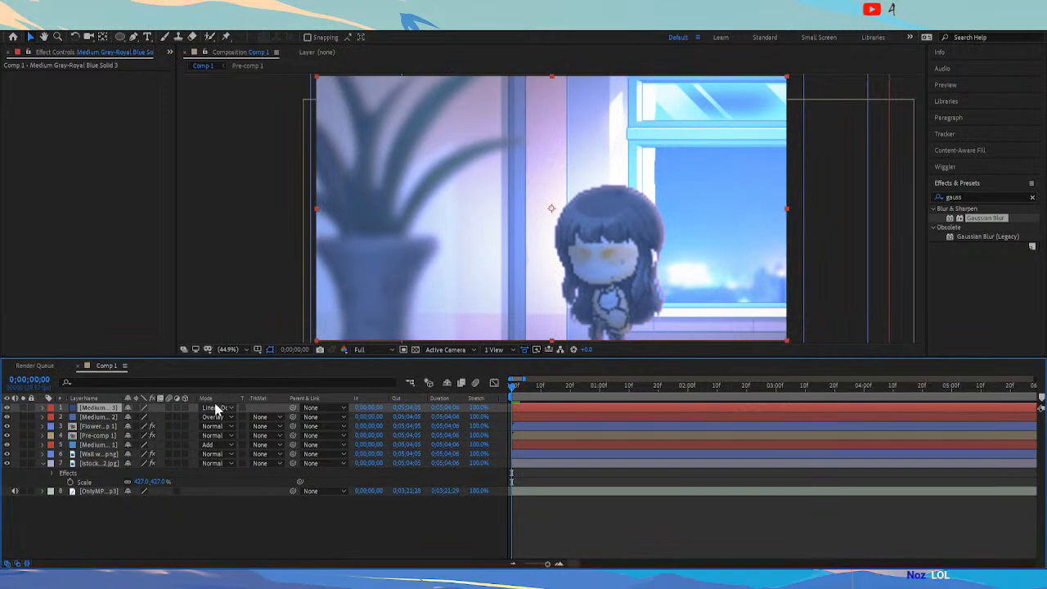
click(270, 310)
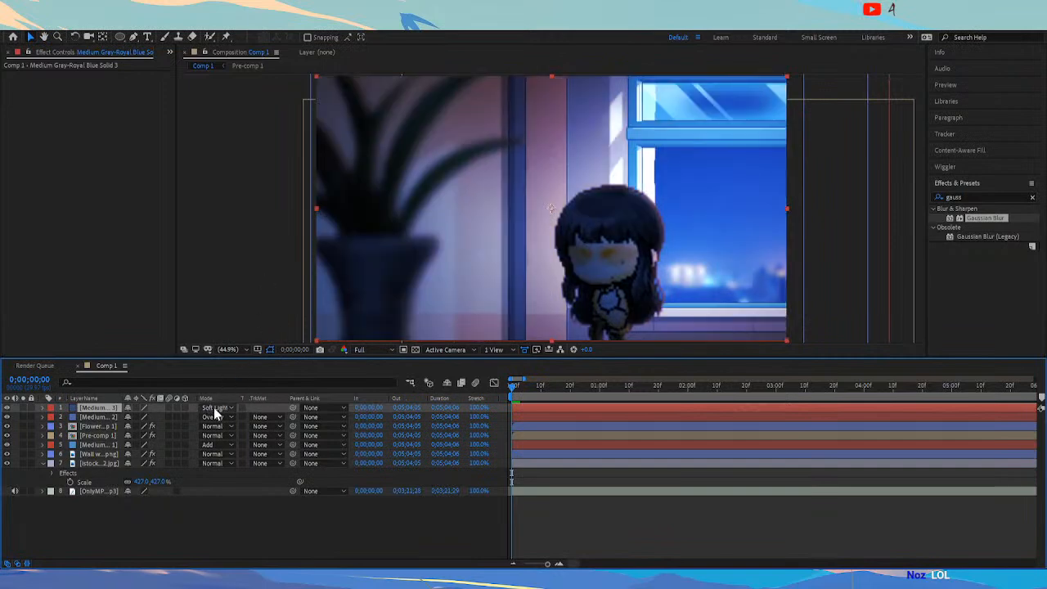
click(288, 130)
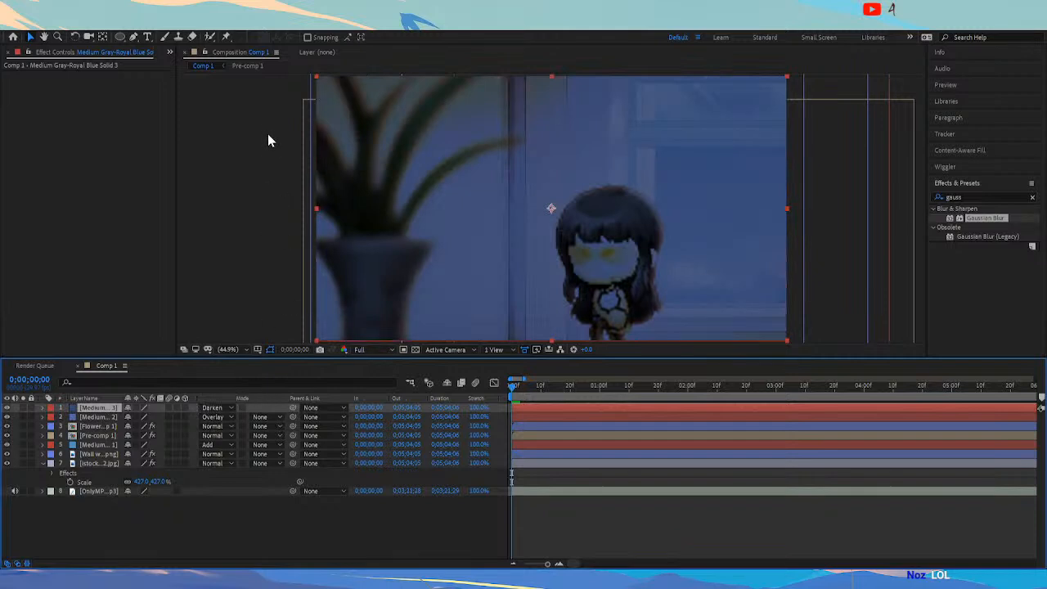
Switch the duplicated blue solid to Multiply mode and lower its opacity to 47%
key(shift+equal)
key(t)
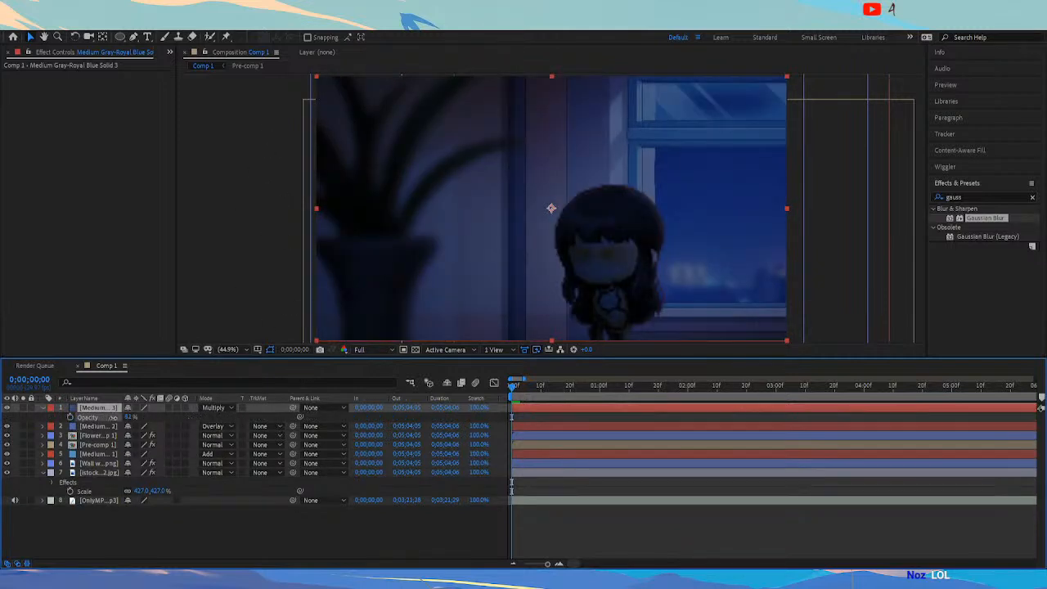
drag(115, 417, 106, 417)
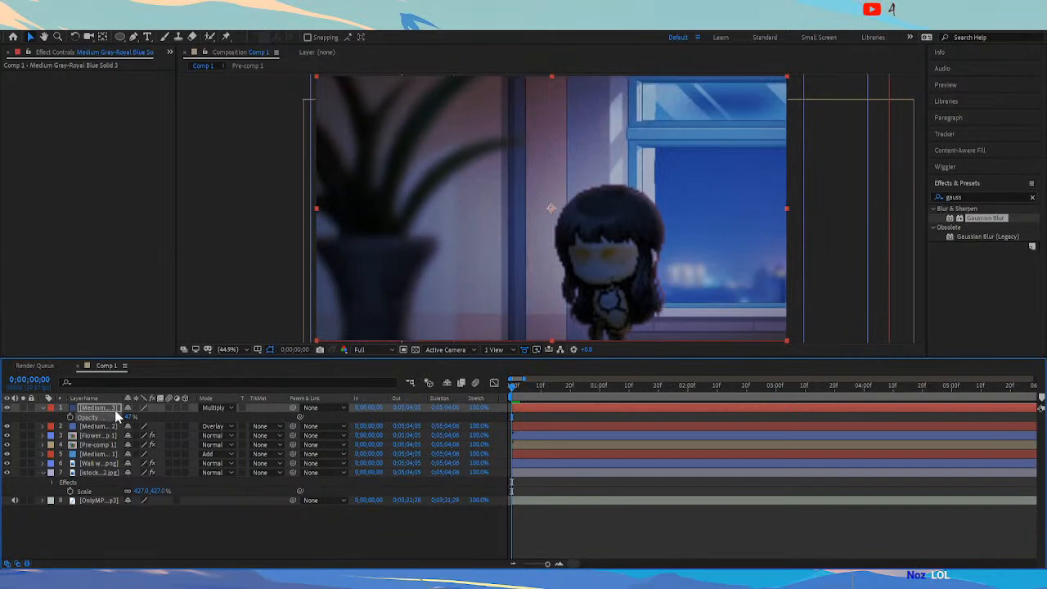
Lower the opacity of the masked royal blue glow solid to 73%
click(101, 454)
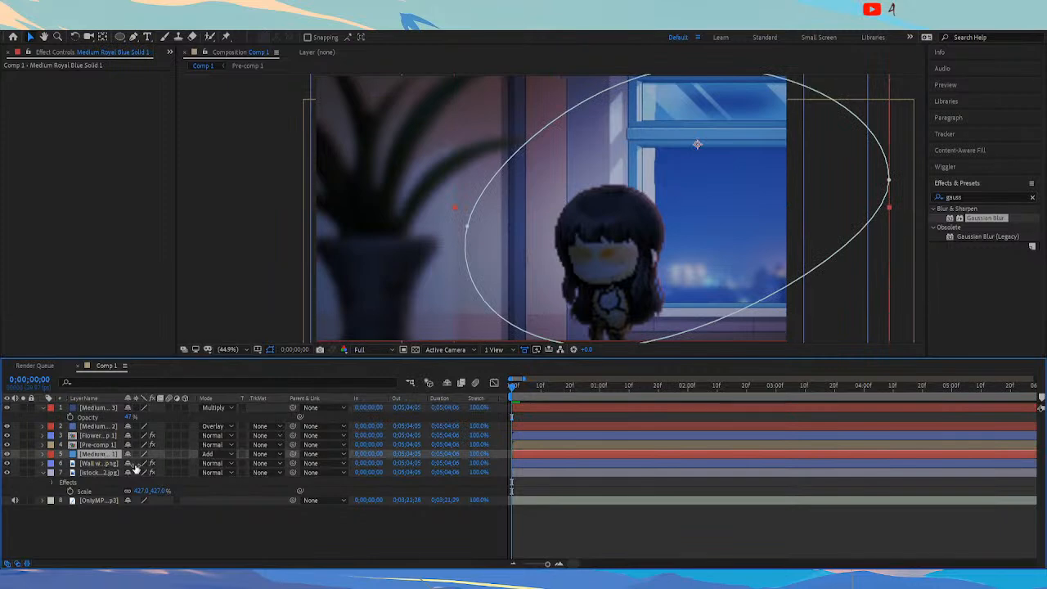
key(r)
key(t)
drag(128, 464, 141, 461)
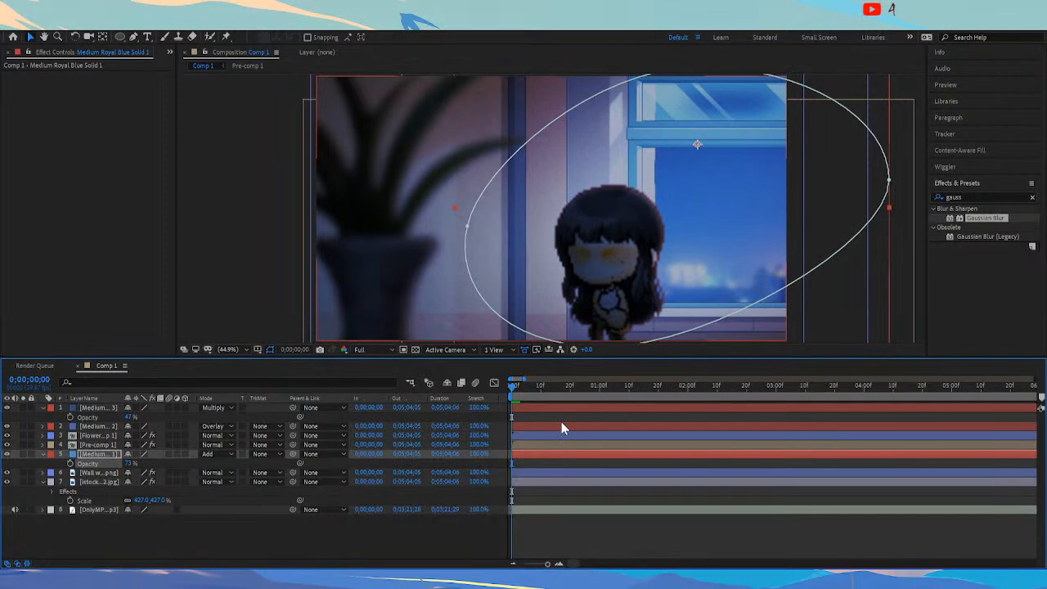
Set the topmost blue solid back to Overlay mode and recolour it to a pale gray-royal blue
mouse_move(98, 409)
mouse_down()
mouse_move(101, 447)
mouse_move(106, 406)
mouse_up()
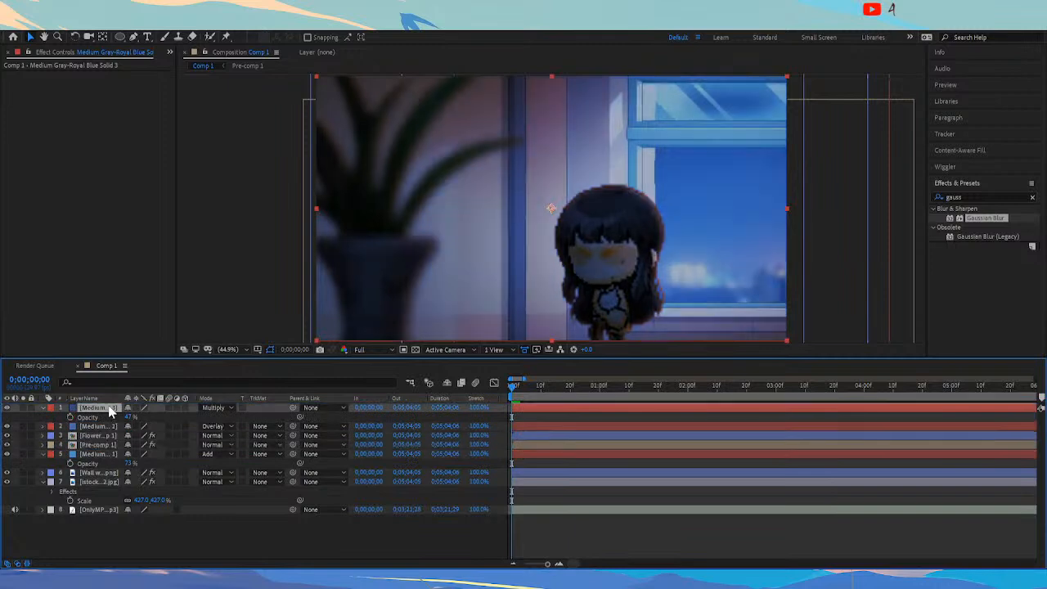
click(303, 249)
click(267, 329)
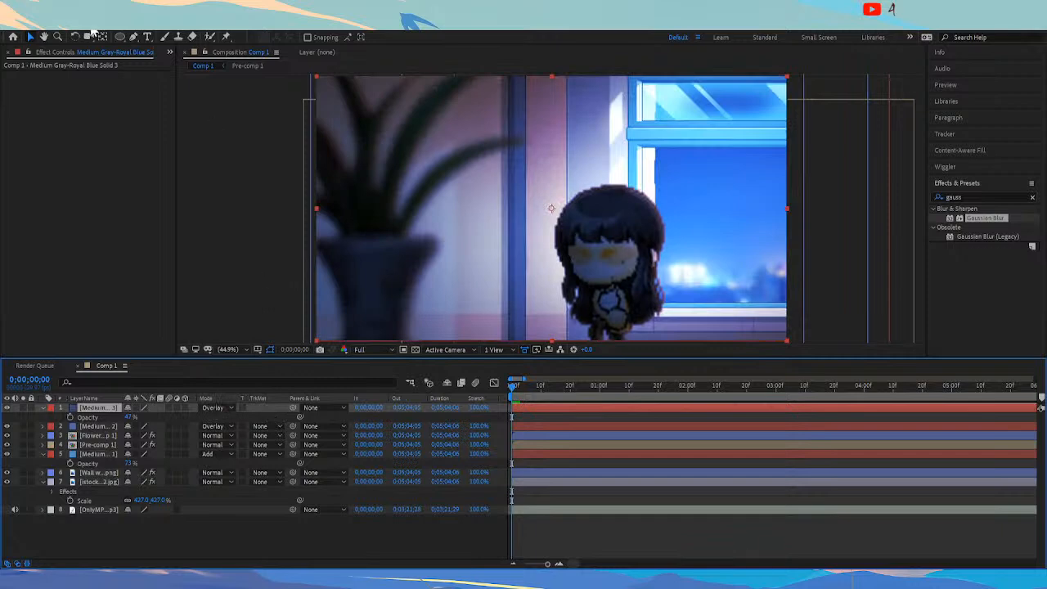
click(139, 53)
click(158, 145)
click(110, 140)
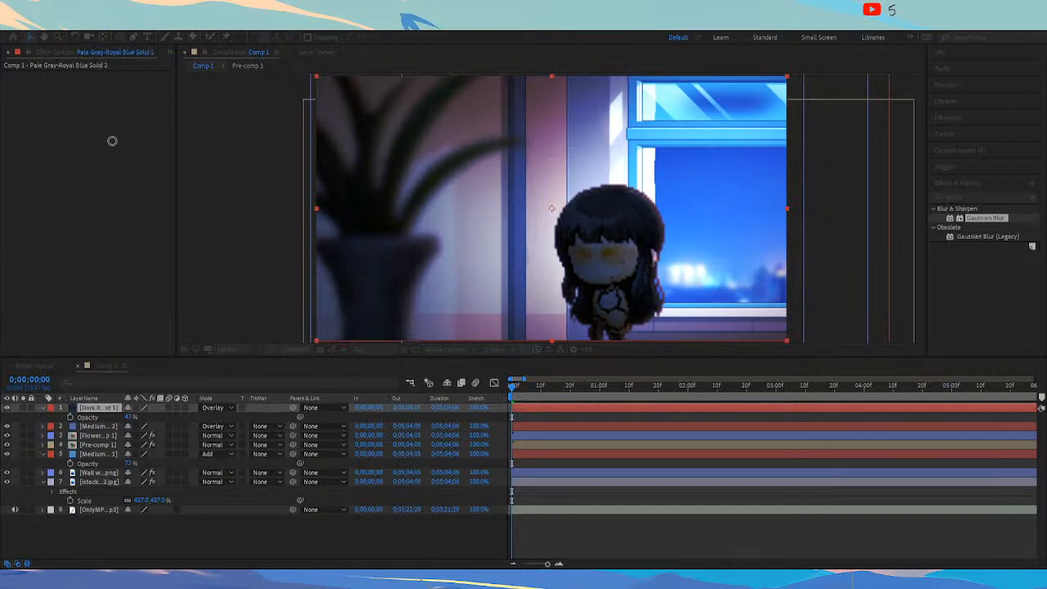
click(171, 258)
Apply Brightness & Contrast to the wall with window image and set its brightness to -67
click(94, 481)
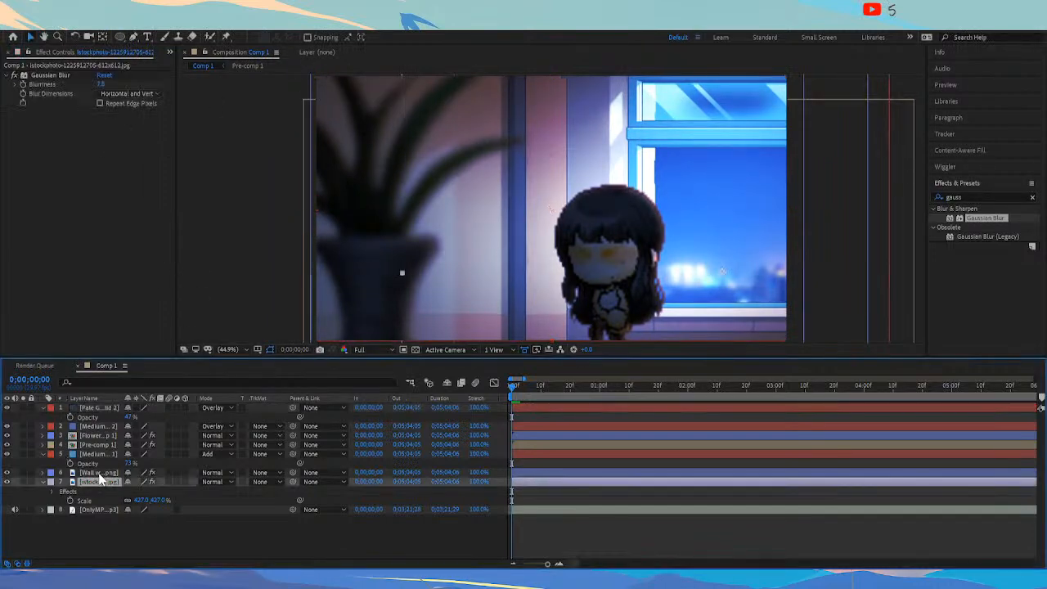
click(99, 472)
click(972, 196)
text(brightn)
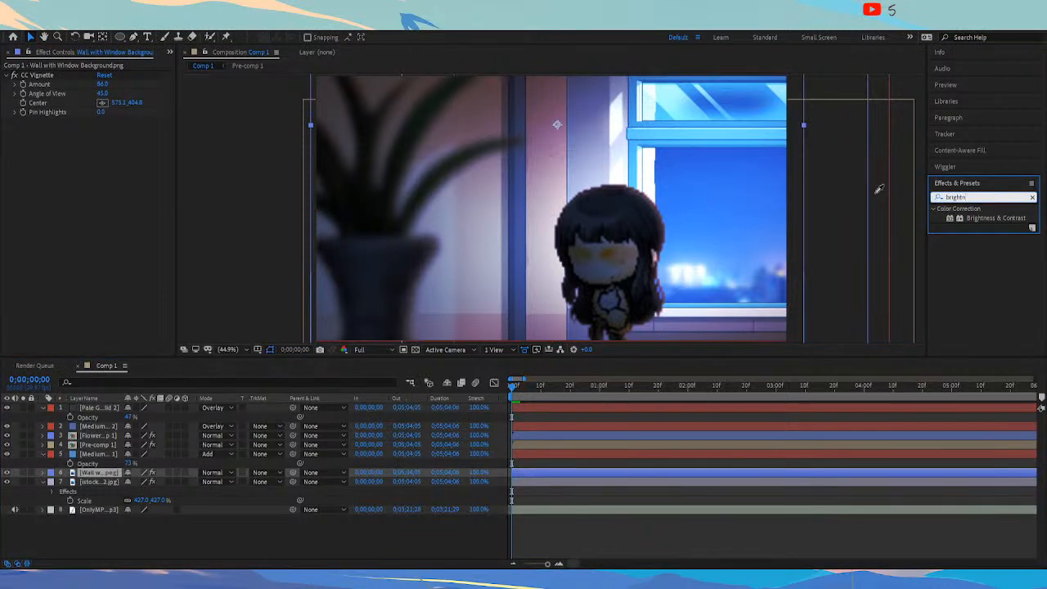
double_click(978, 216)
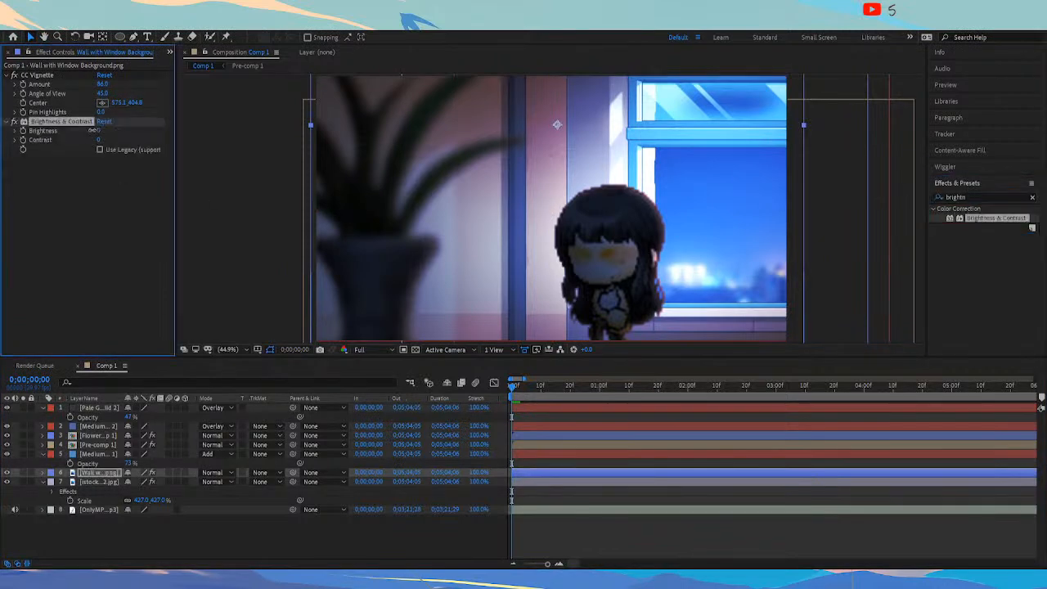
drag(74, 134, 68, 131)
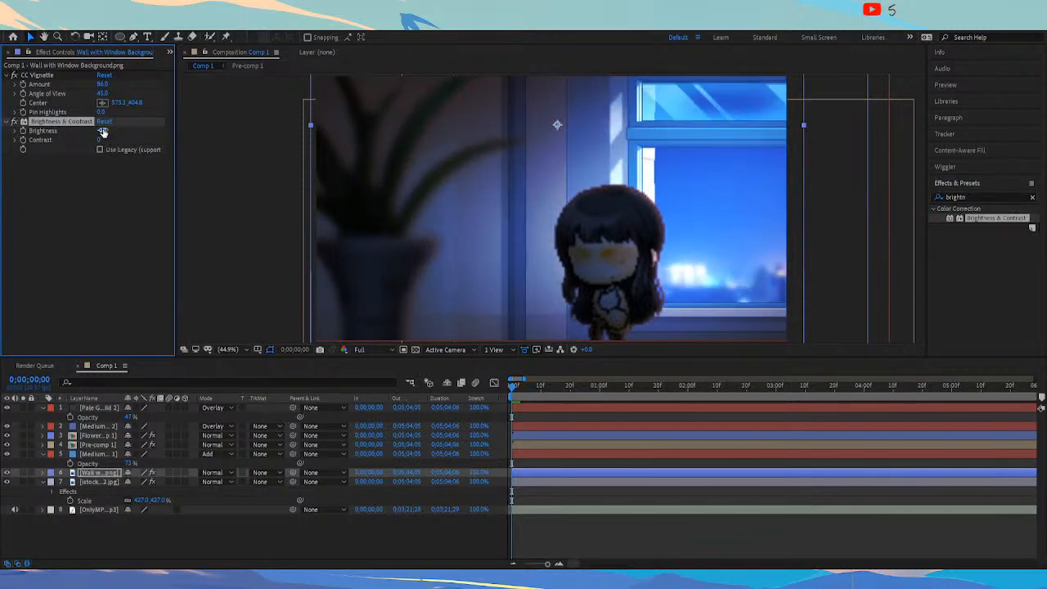
Apply Brightness & Contrast to the night city image and set its brightness to -79
click(100, 481)
double_click(982, 217)
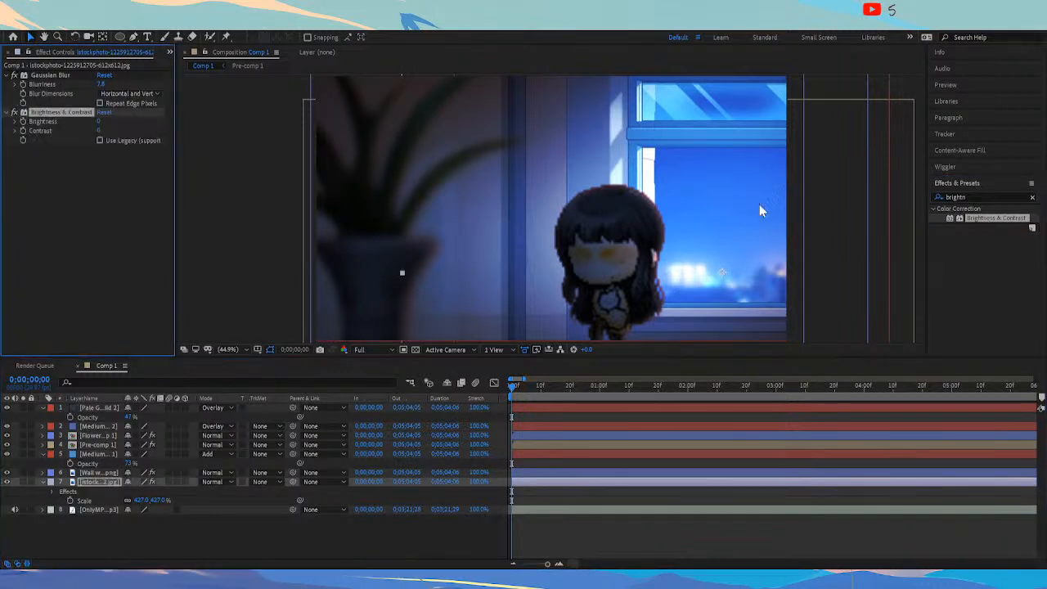
drag(98, 121, 58, 121)
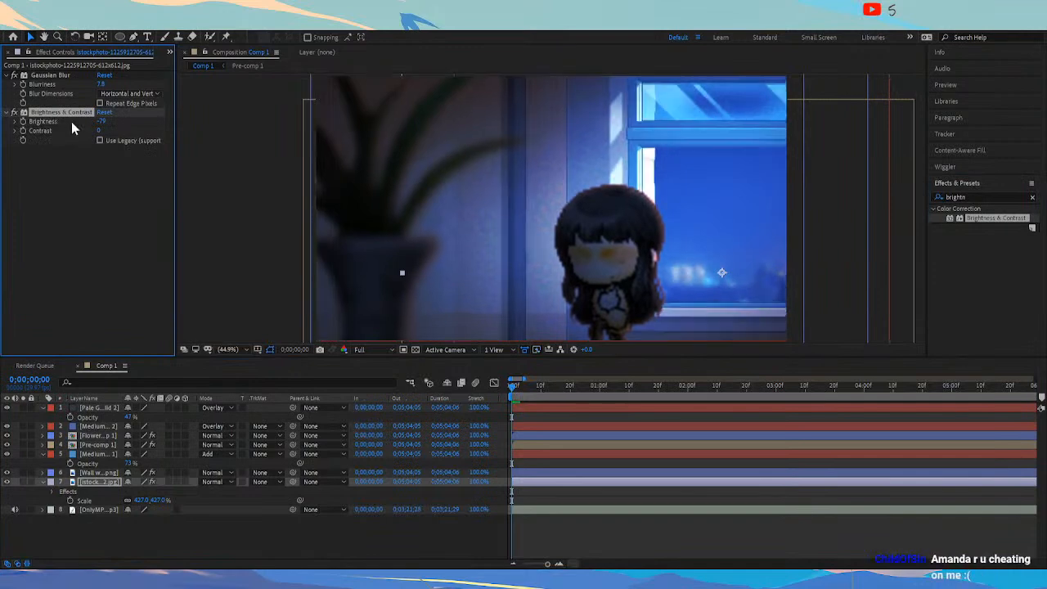
Duplicate the masked royal blue glow, scale the copy to 92%, move it over the window and stretch its mask's lower point downward
click(109, 454)
key(ctrl+d)
key(s)
drag(147, 463, 122, 463)
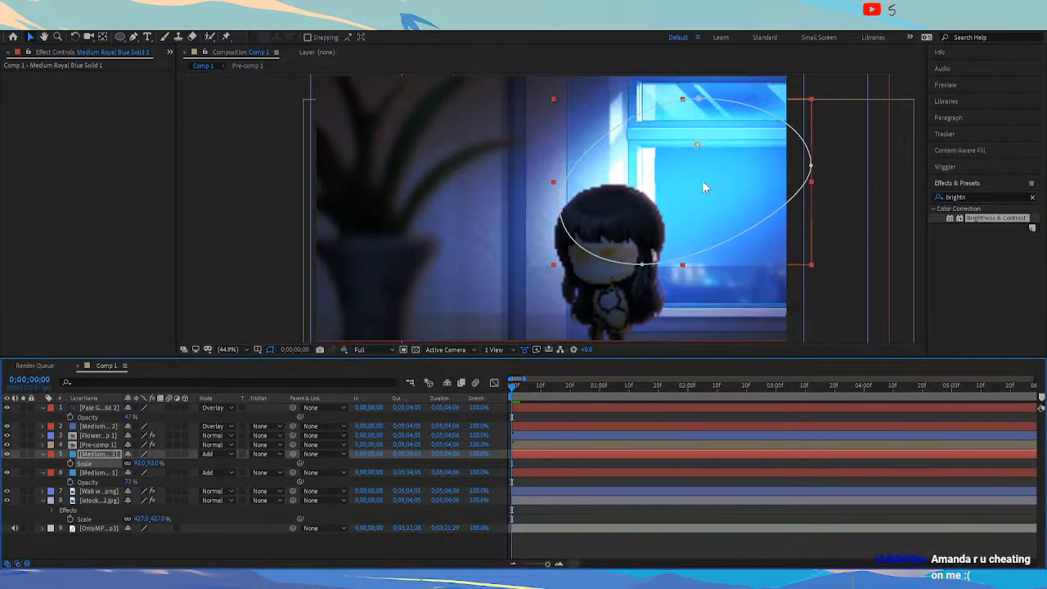
drag(694, 184, 708, 217)
drag(656, 300, 638, 359)
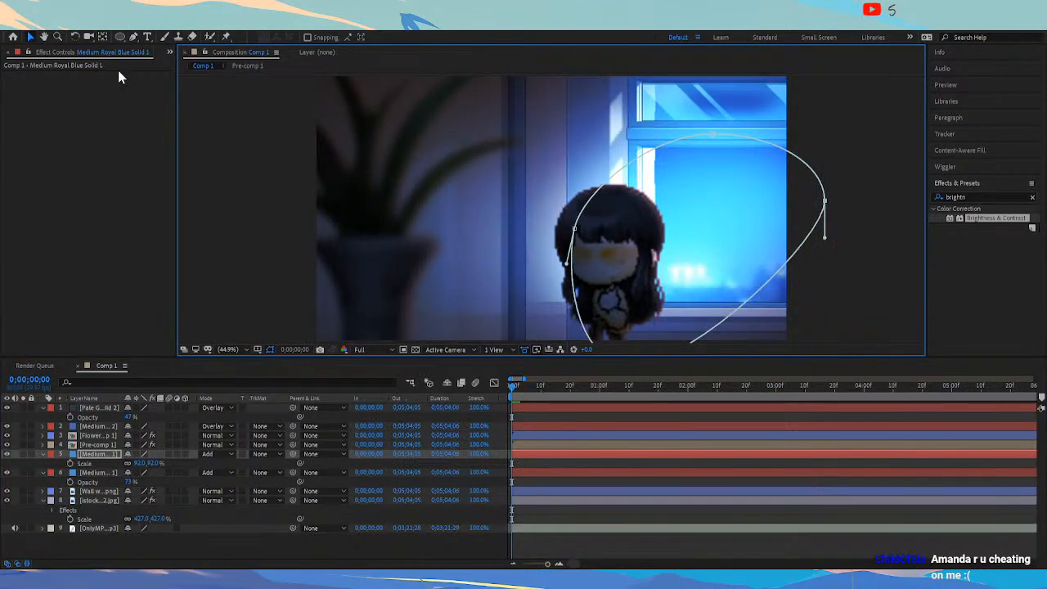
Try purple, red, yellow and gray-magenta colours on the duplicated glow solid, and settle on a medium gray-red
click(237, 74)
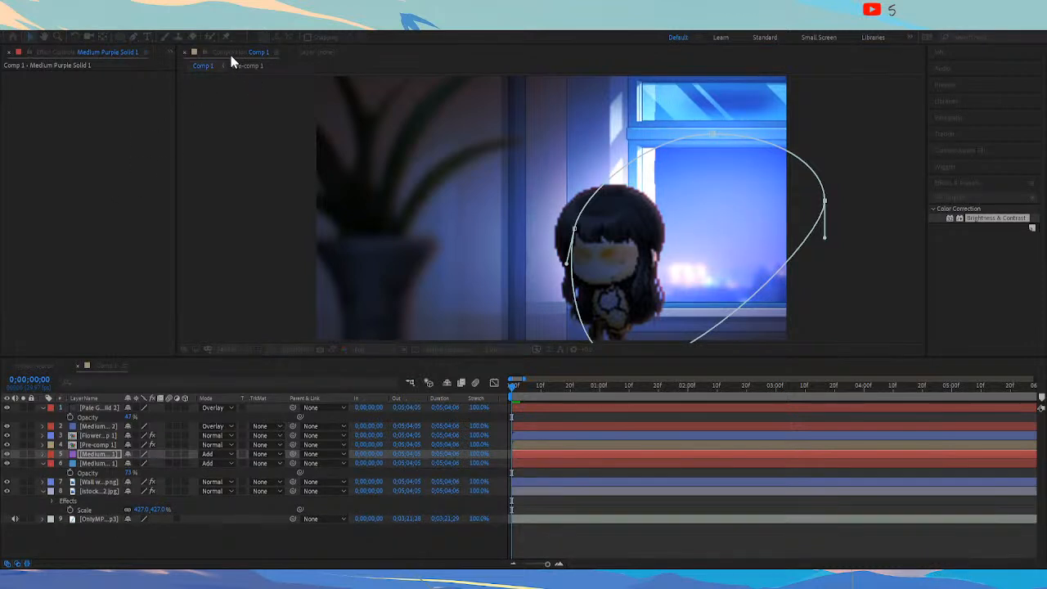
click(231, 55)
click(229, 40)
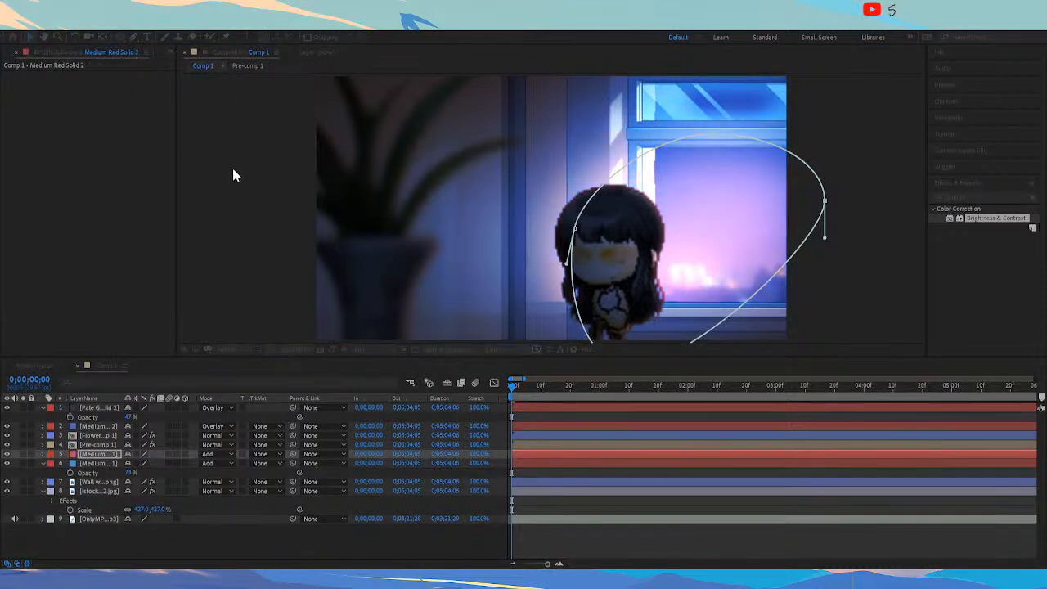
click(233, 170)
click(229, 159)
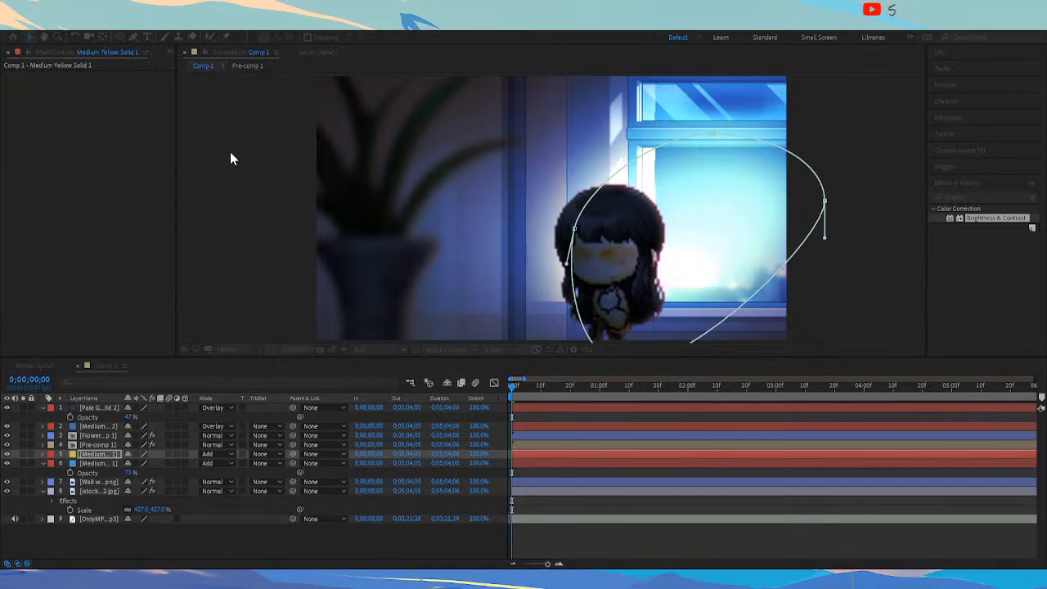
click(229, 173)
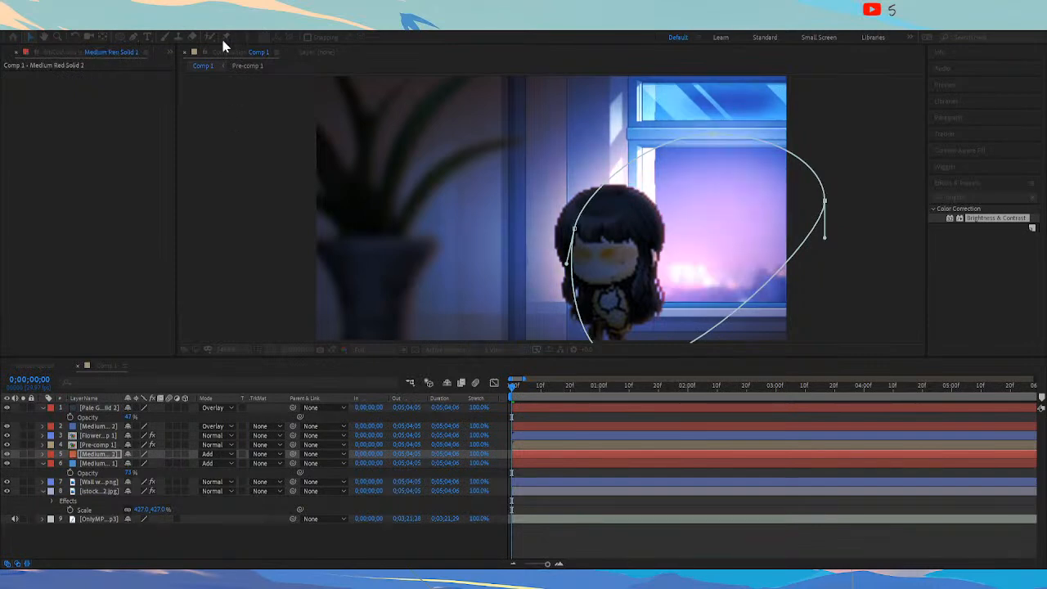
click(124, 53)
click(139, 112)
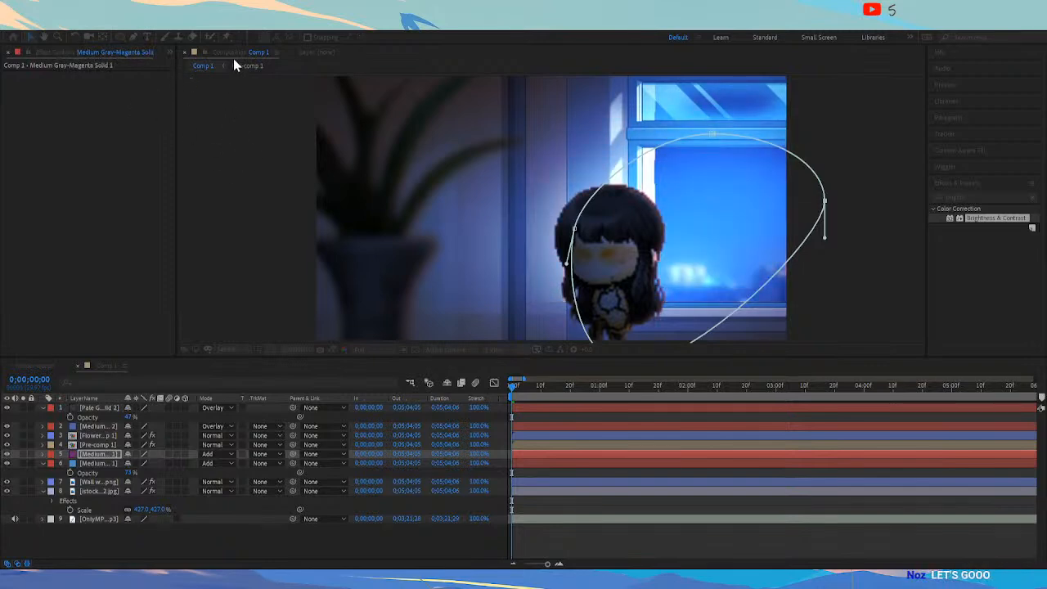
drag(233, 51, 235, 26)
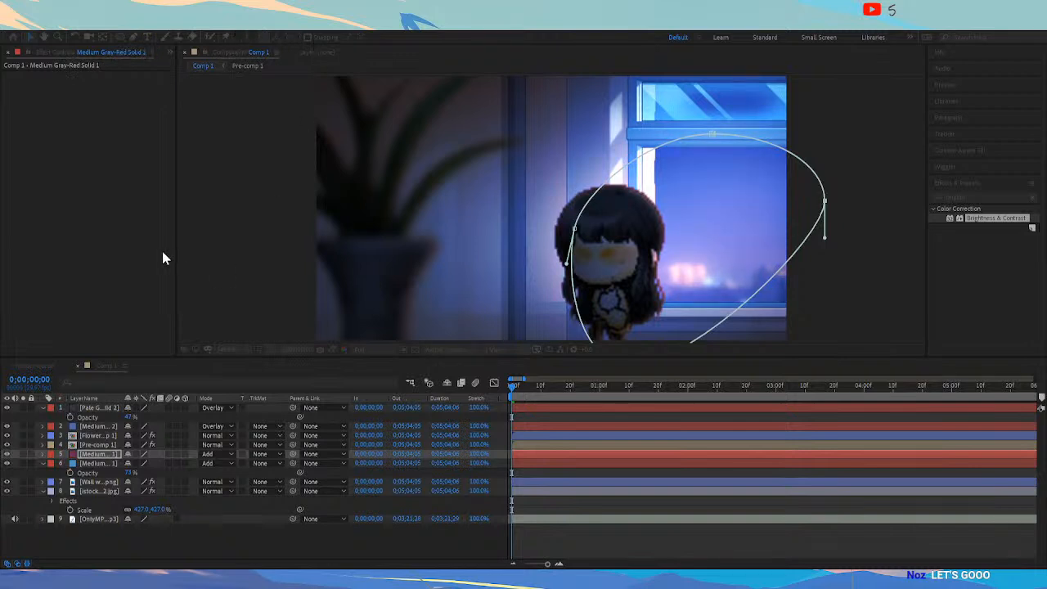
key(Return)
Extend the gray-red glow's mask to the upper edge of the window, and toggle the layer's visibility to compare the result
click(112, 454)
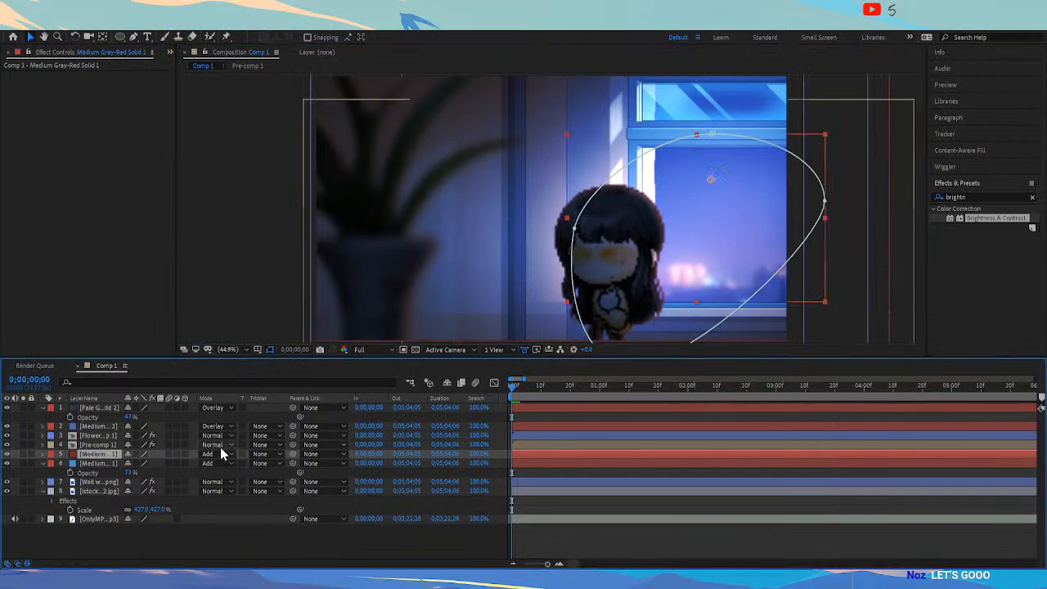
drag(712, 137, 712, 78)
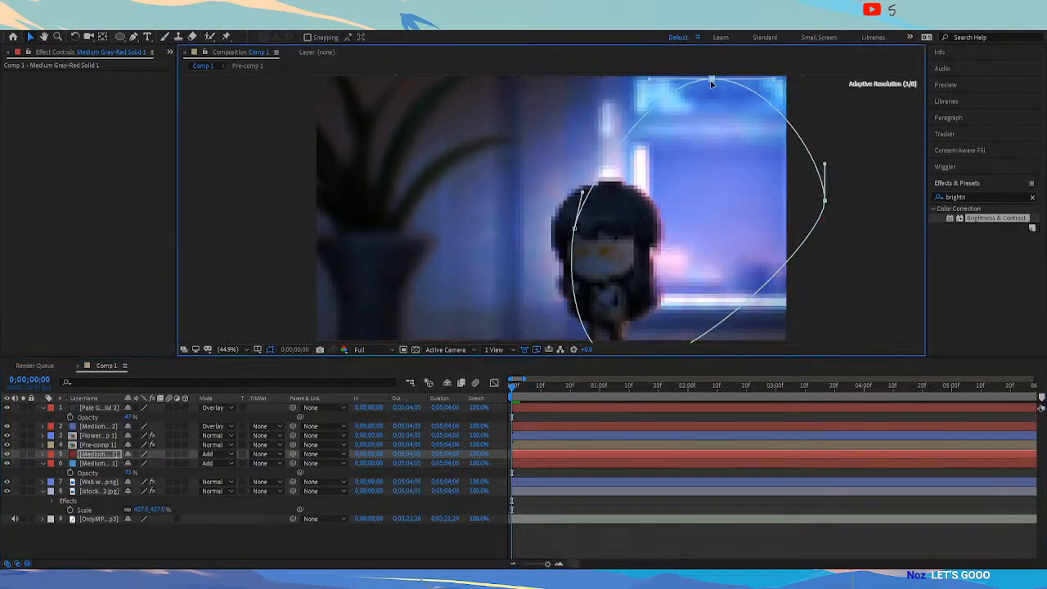
click(368, 533)
click(6, 454)
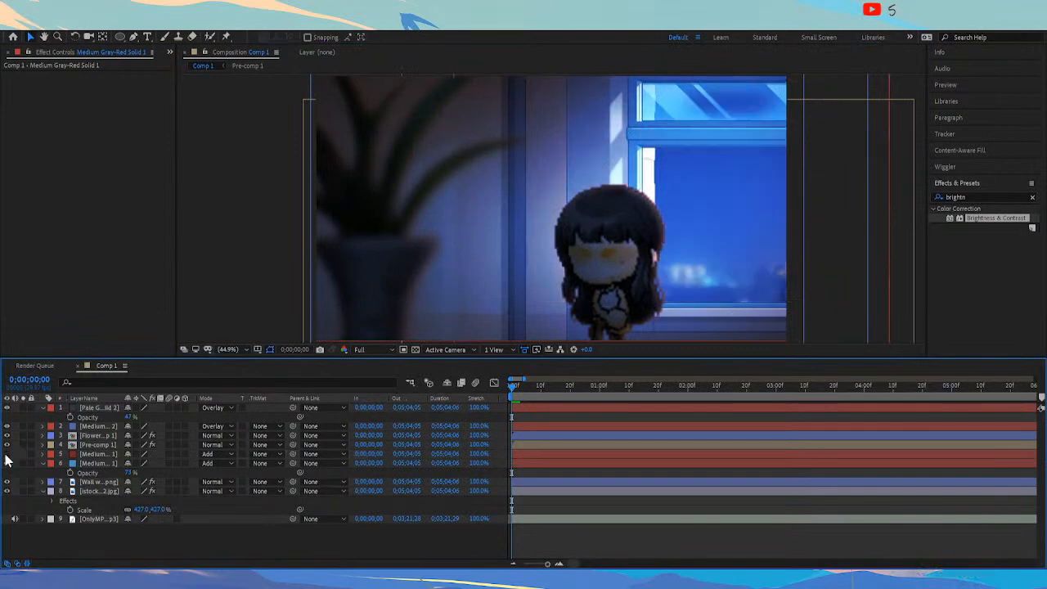
click(6, 456)
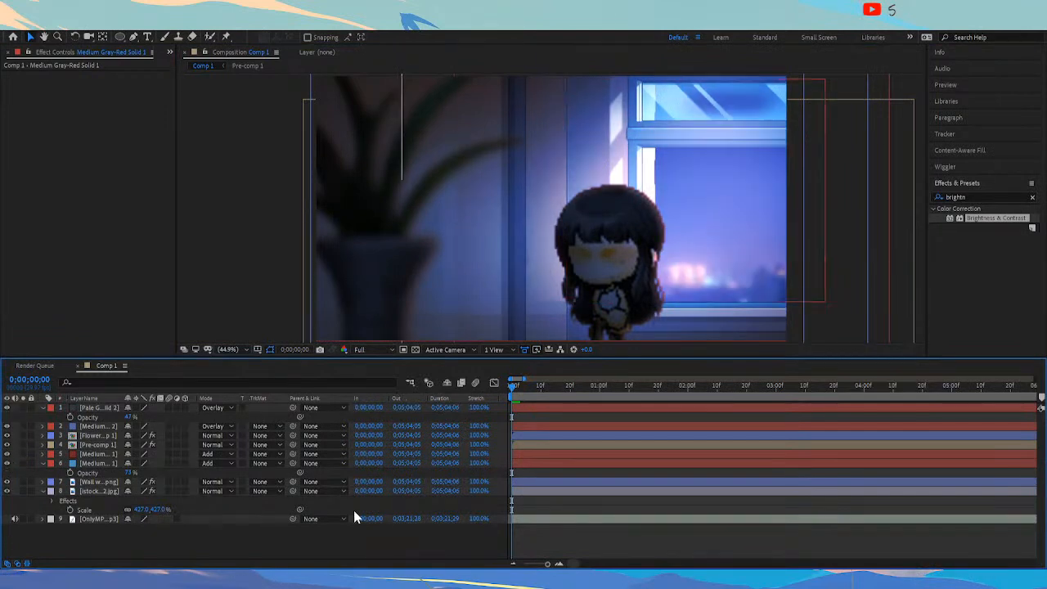
Recolour the Inner Shadow of the character pre-comp, trying cyan, pink and white before settling on a pale peach
click(634, 297)
click(91, 483)
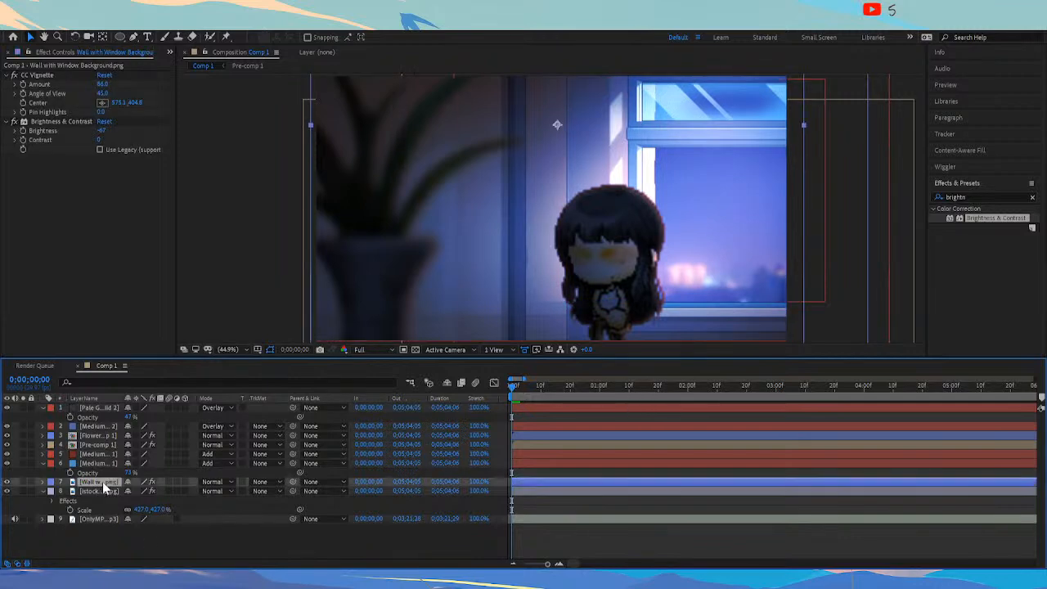
click(94, 446)
click(94, 426)
click(97, 445)
click(43, 445)
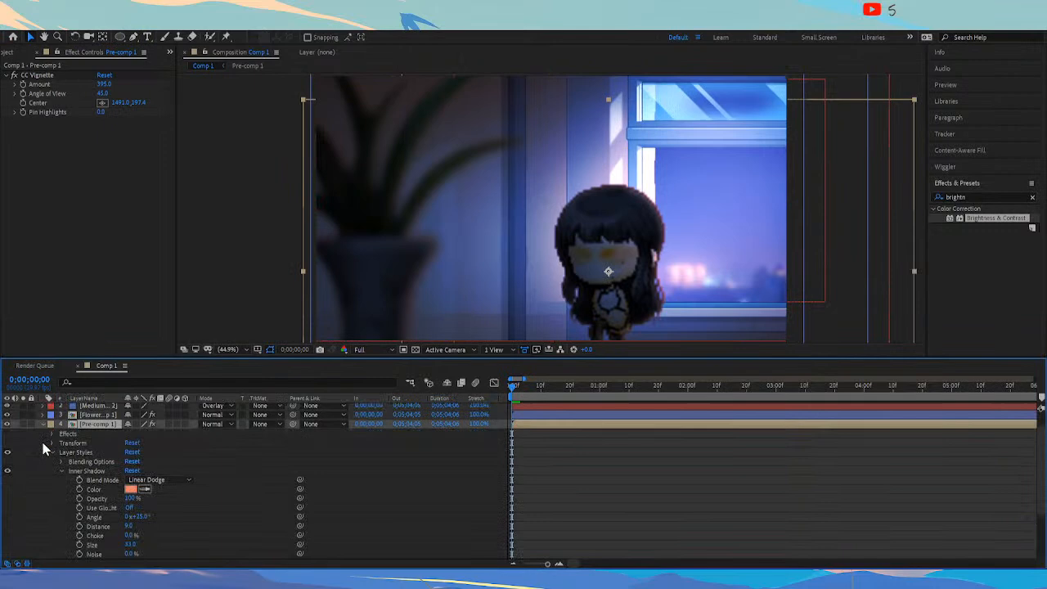
click(131, 489)
click(232, 98)
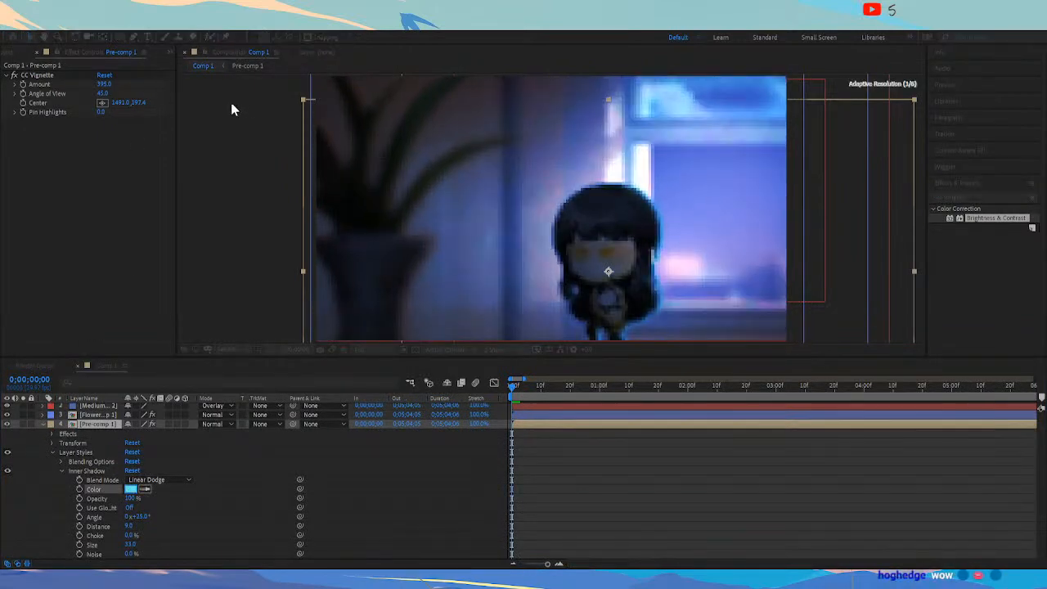
click(231, 54)
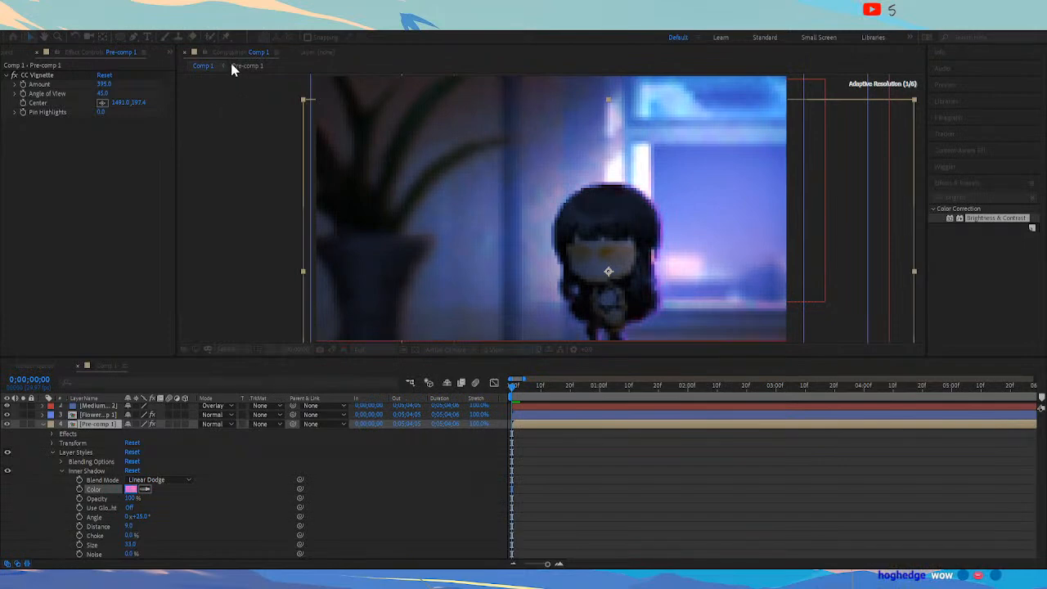
click(99, 43)
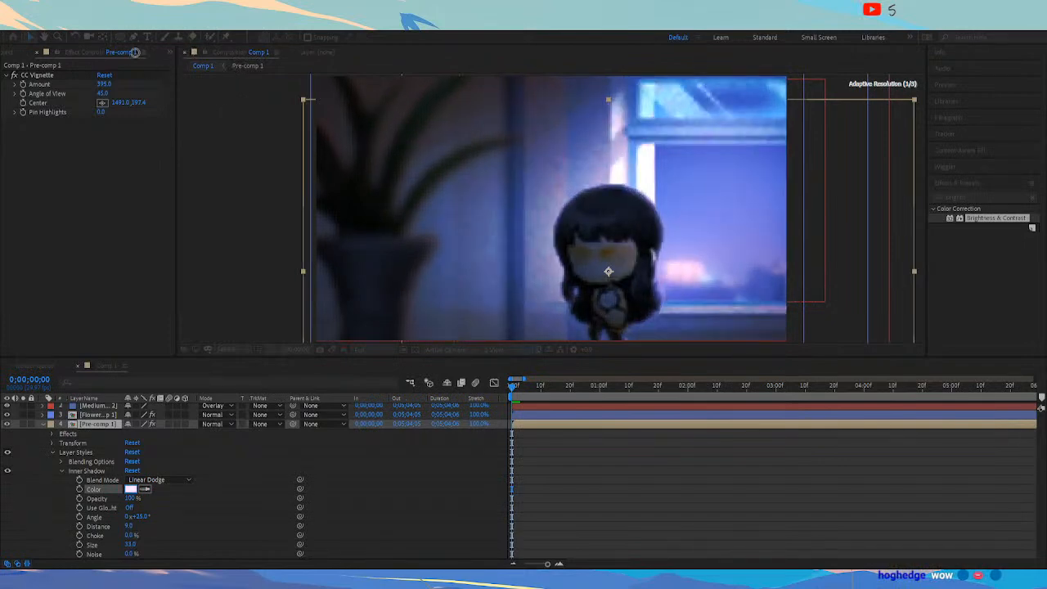
click(114, 36)
click(305, 45)
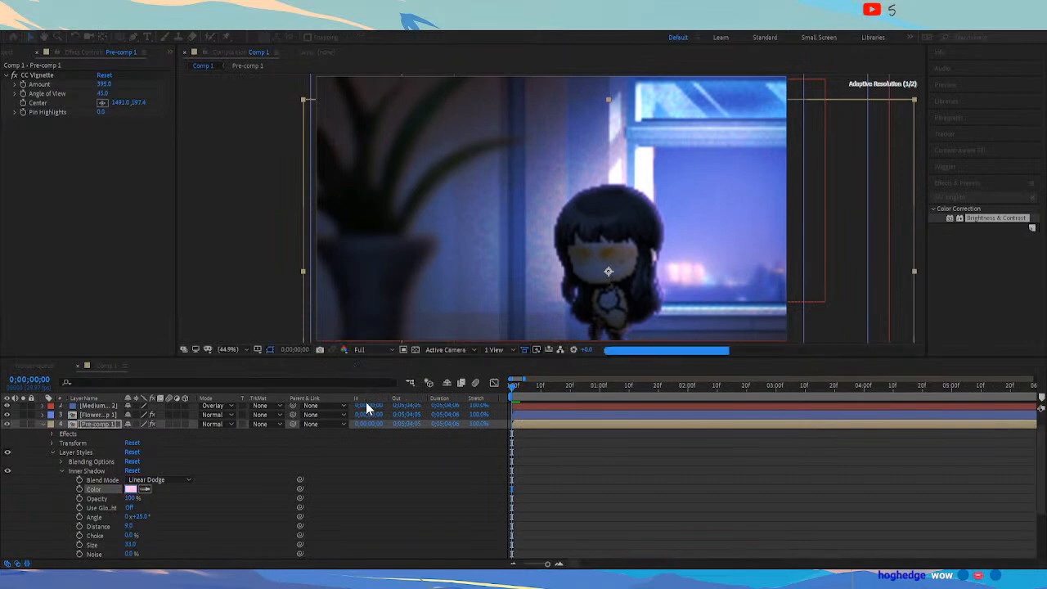
click(428, 470)
scroll(360, 469, up, 2)
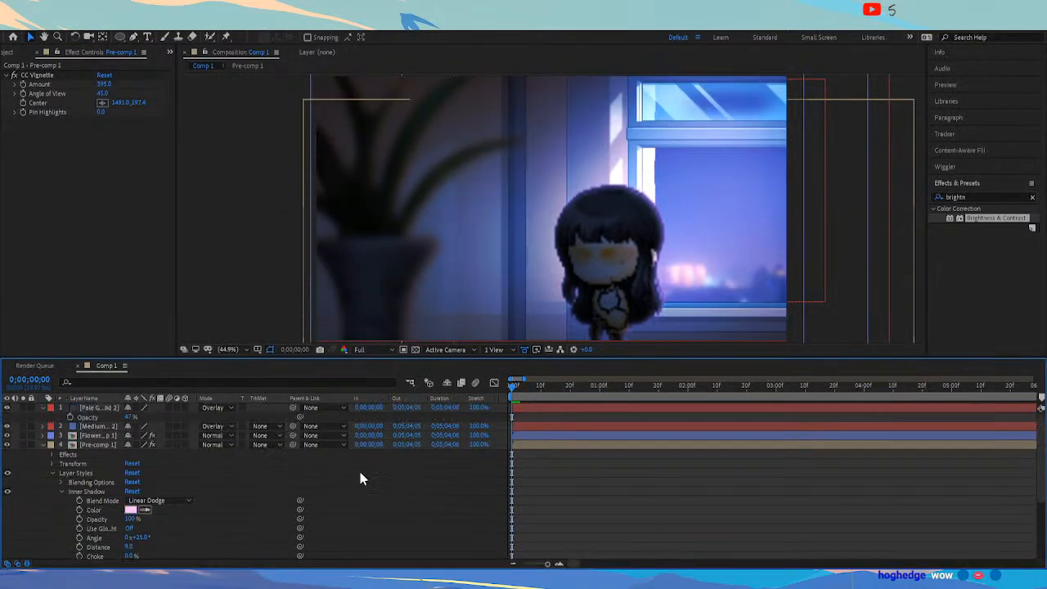
click(128, 510)
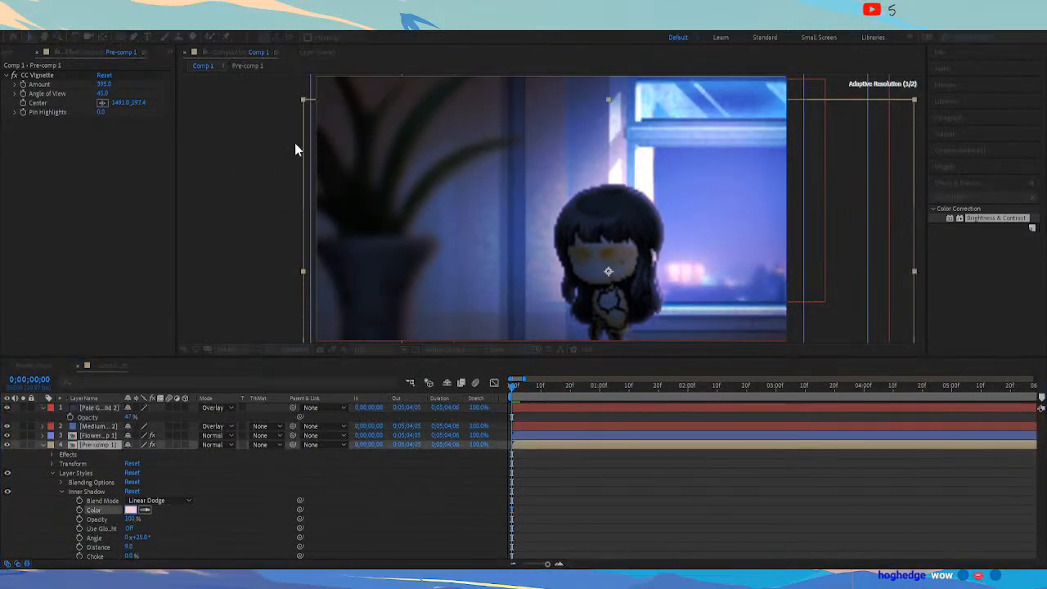
click(355, 37)
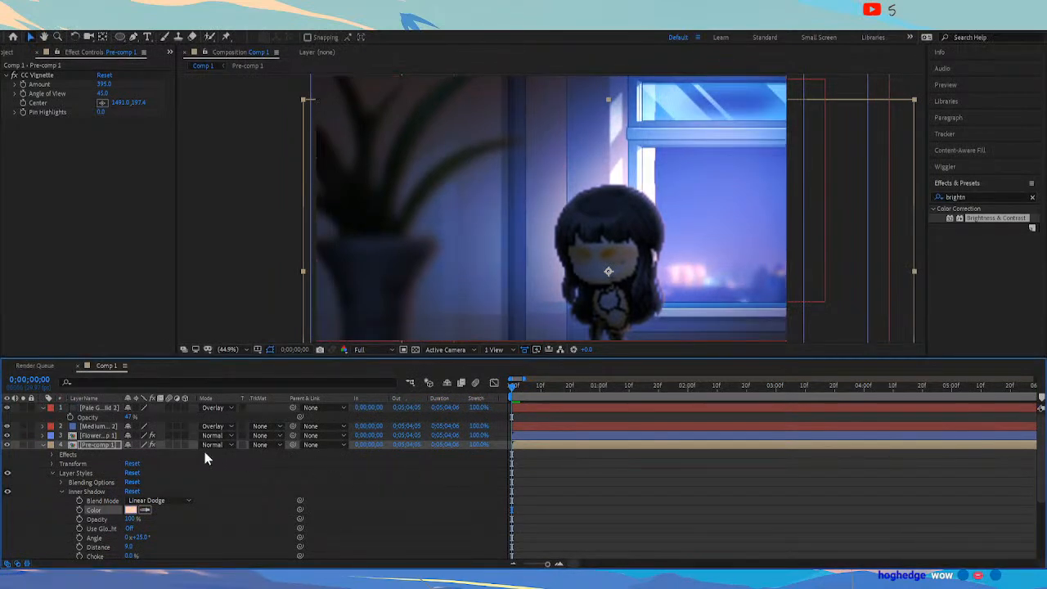
Change the flower vase layer's Inner Shadow colour to a light salmon pink
click(42, 435)
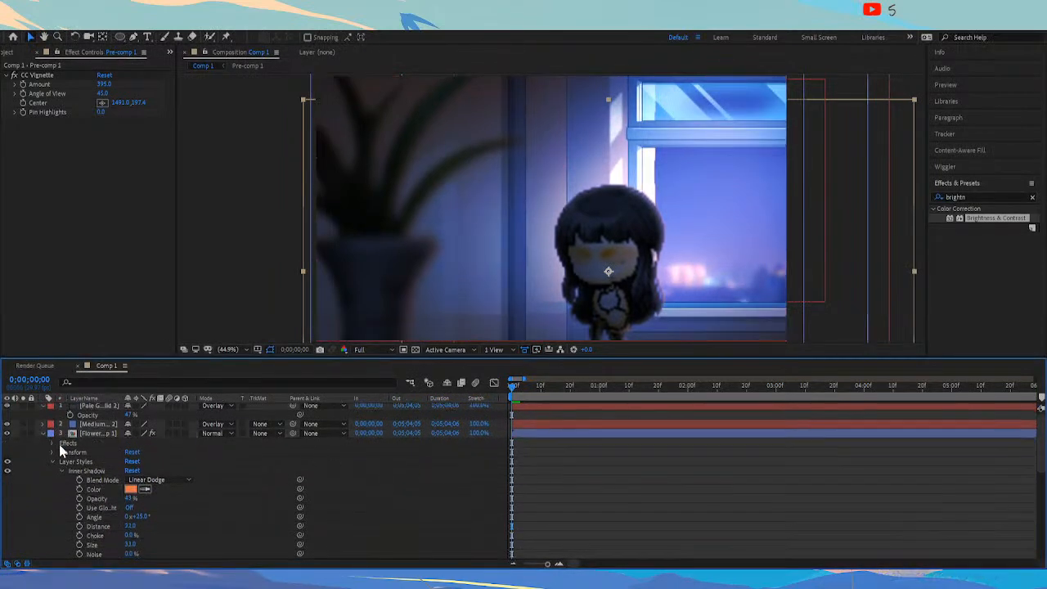
click(51, 453)
click(51, 452)
click(51, 444)
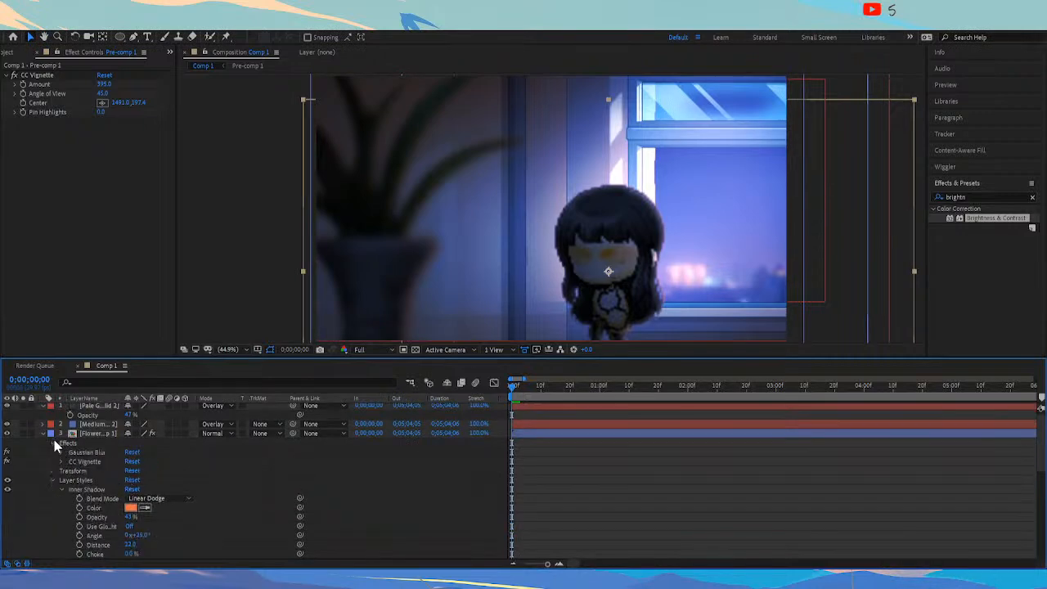
click(54, 443)
click(104, 432)
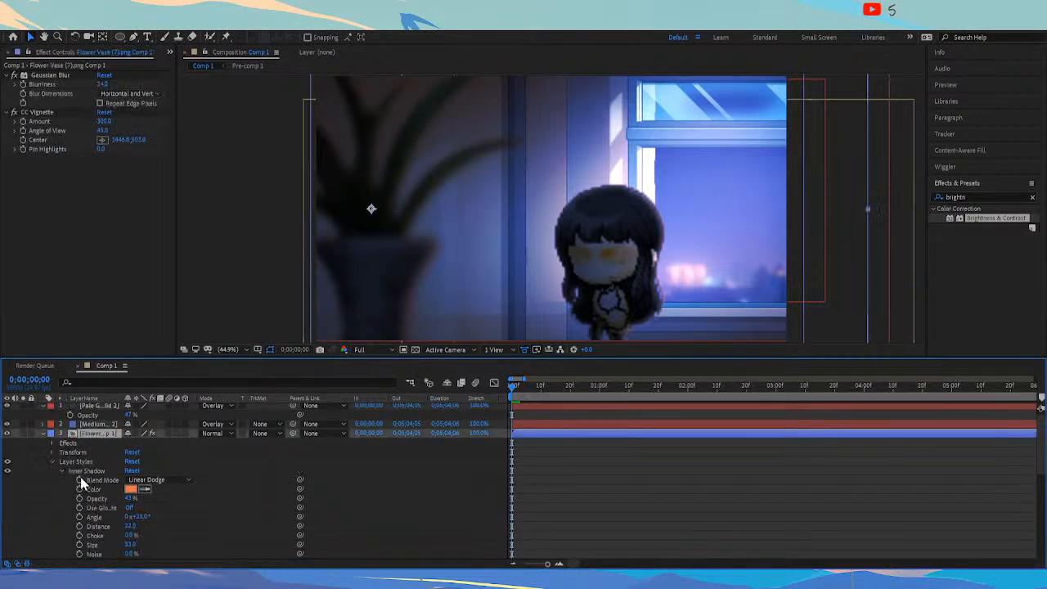
click(129, 489)
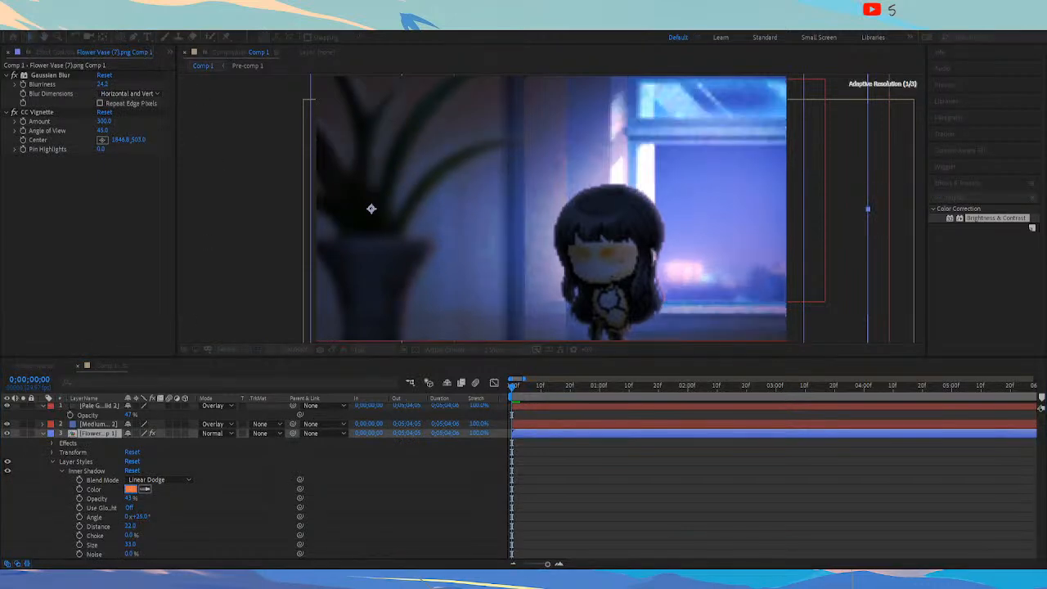
click(339, 44)
click(414, 470)
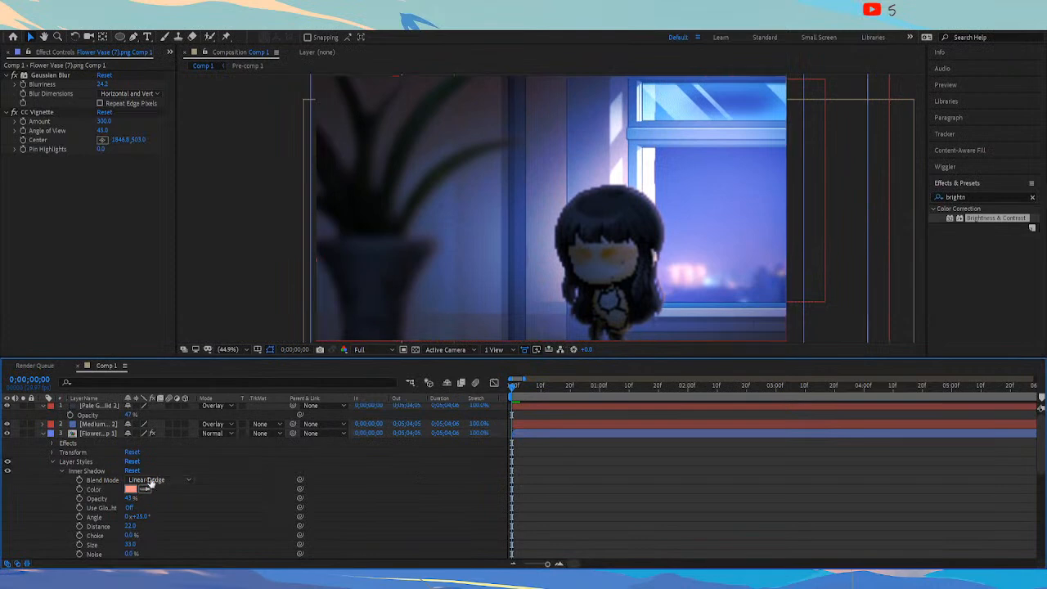
Set the vase's Inner Shadow opacity to 74% and collapse the layer's properties
mouse_move(129, 500)
mouse_down()
mouse_move(161, 498)
mouse_move(143, 502)
mouse_up()
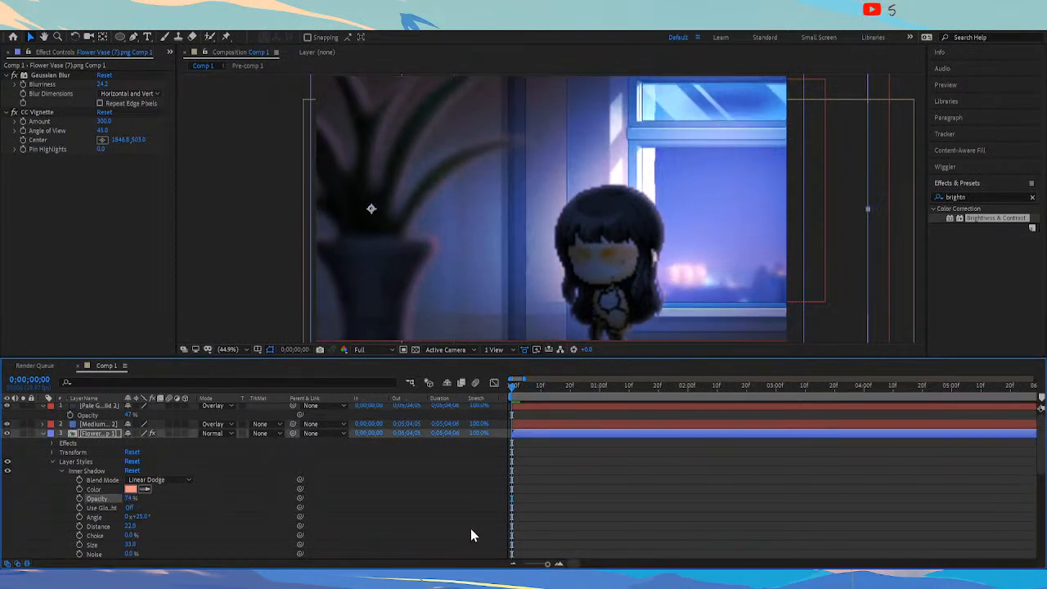
scroll(93, 478, up, 1)
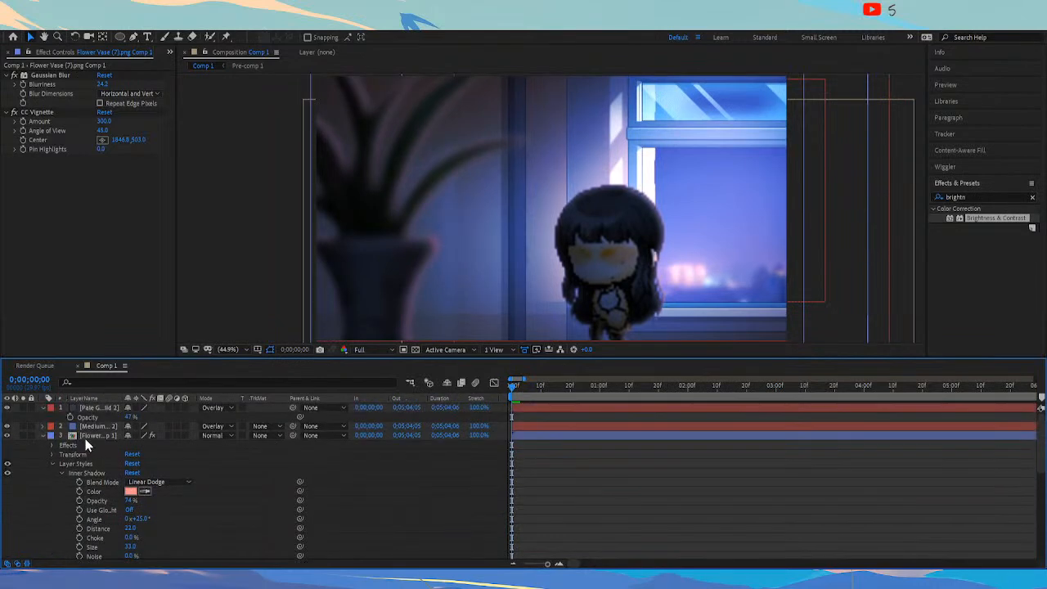
click(82, 436)
click(44, 436)
Set the character pre-comp's Inner Shadow distance to 13, collapse all layer properties and return to the start of the timeline
click(99, 446)
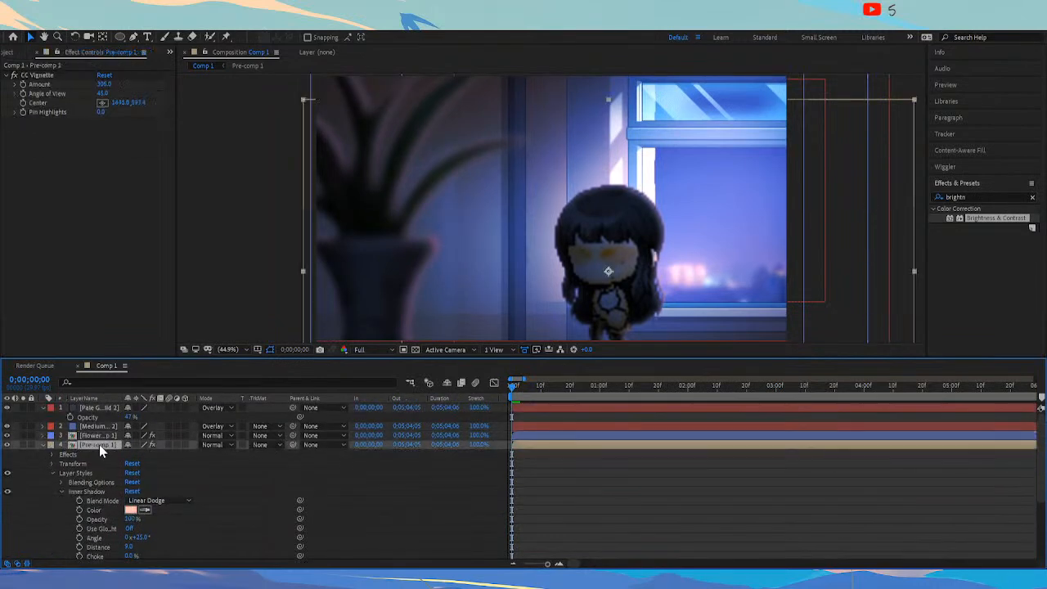
scroll(174, 529, down, 3)
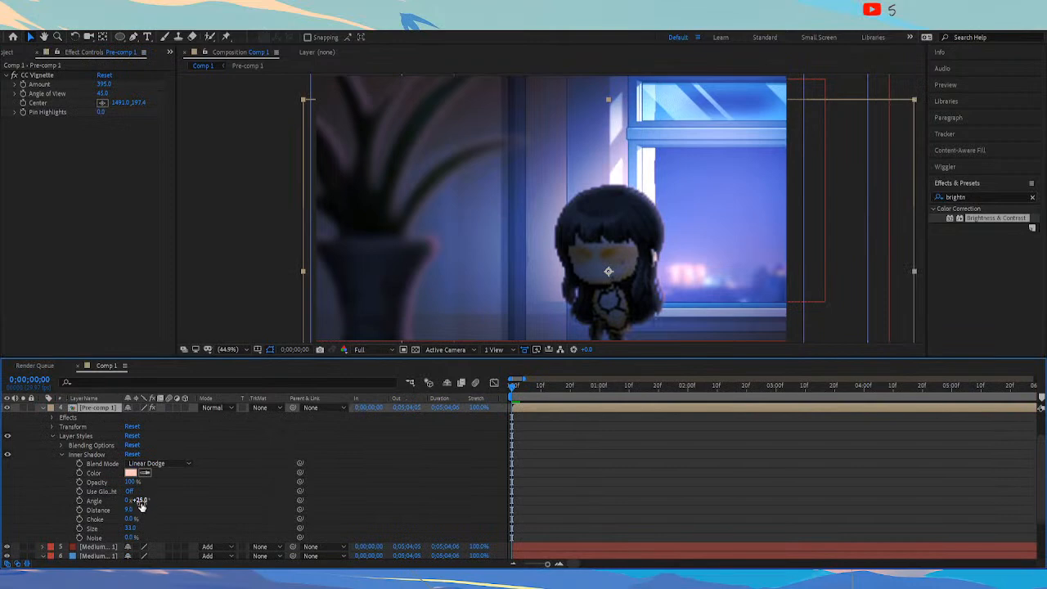
drag(131, 509, 137, 509)
click(374, 489)
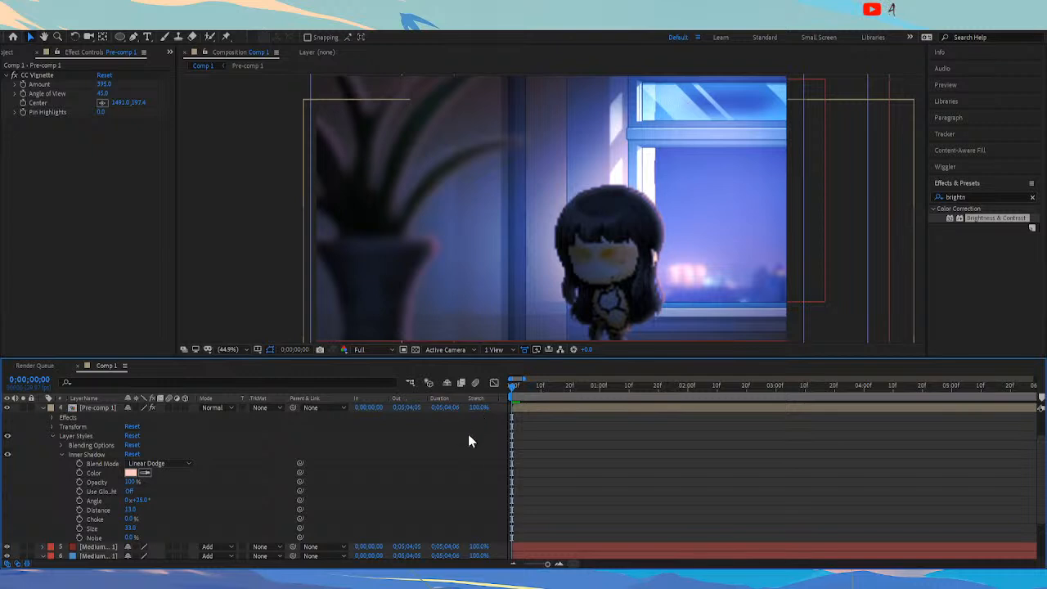
key(s)
key(s)
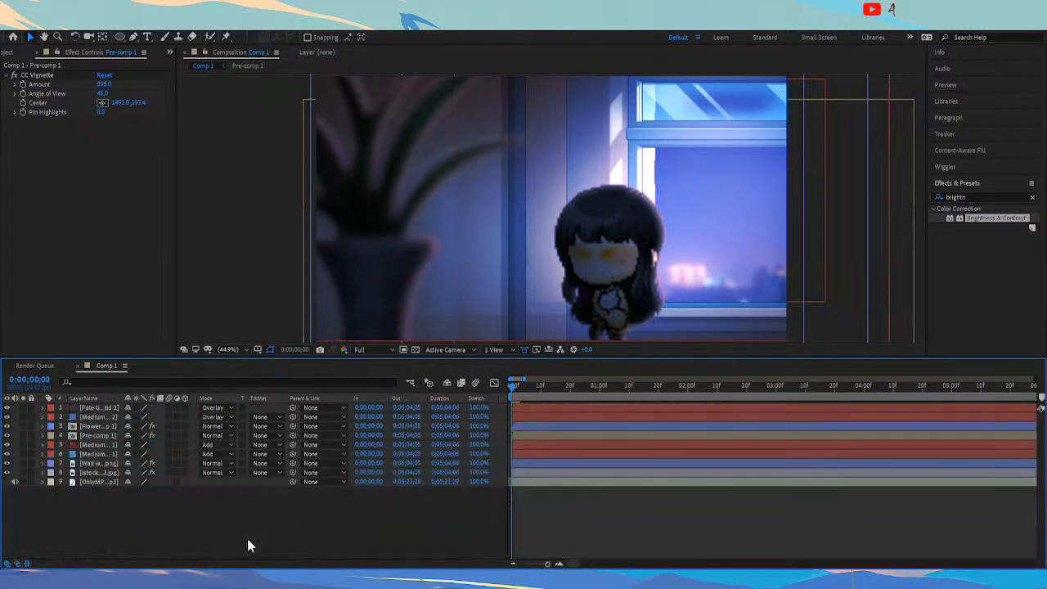
drag(608, 400, 458, 383)
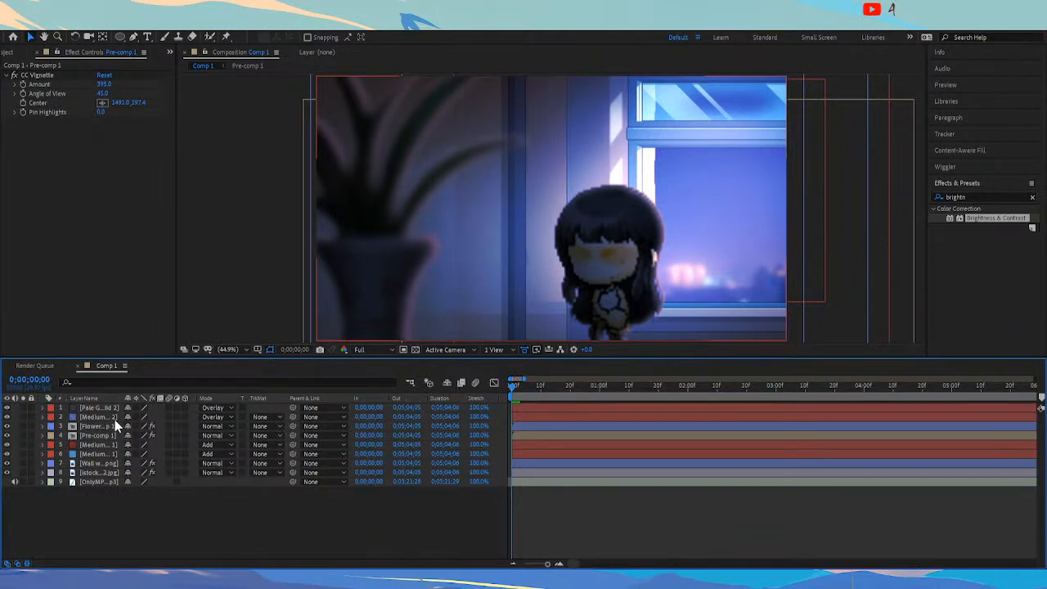
Parent the gray-red and royal blue glow solids to the stock city image layer
click(98, 463)
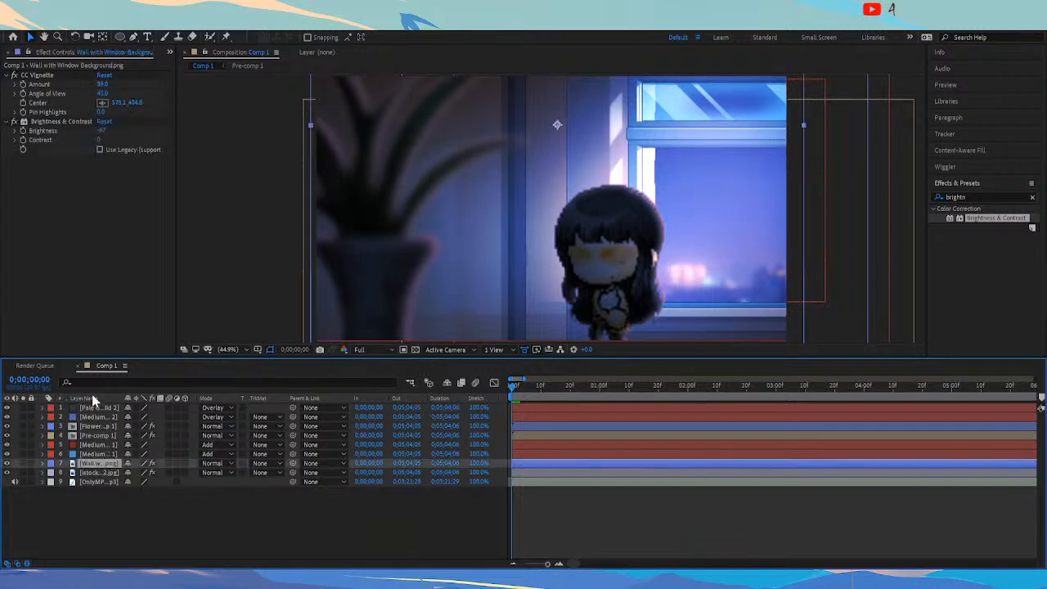
click(100, 472)
click(86, 464)
click(89, 472)
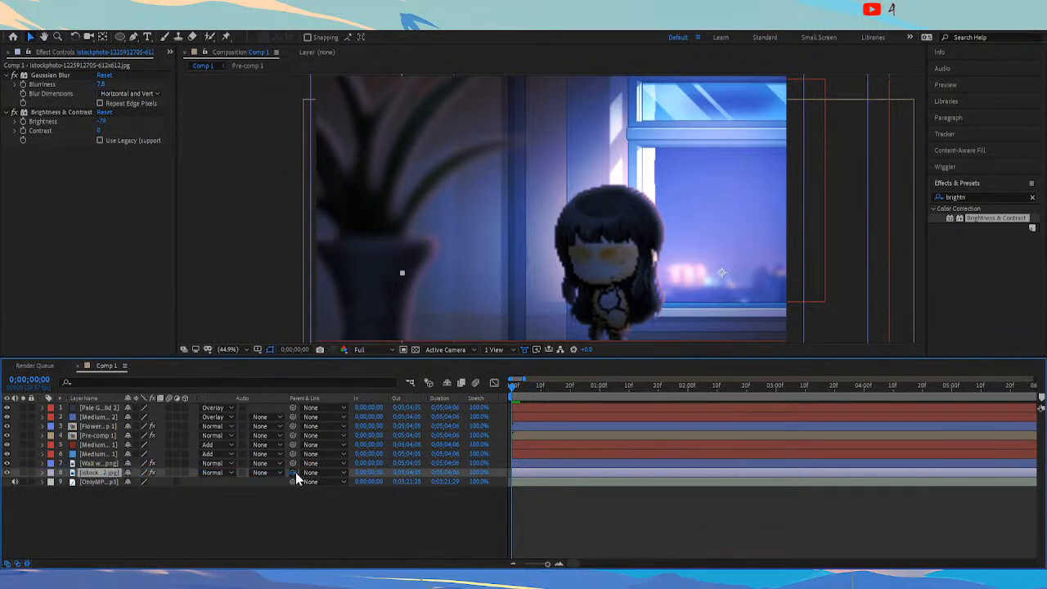
click(96, 453)
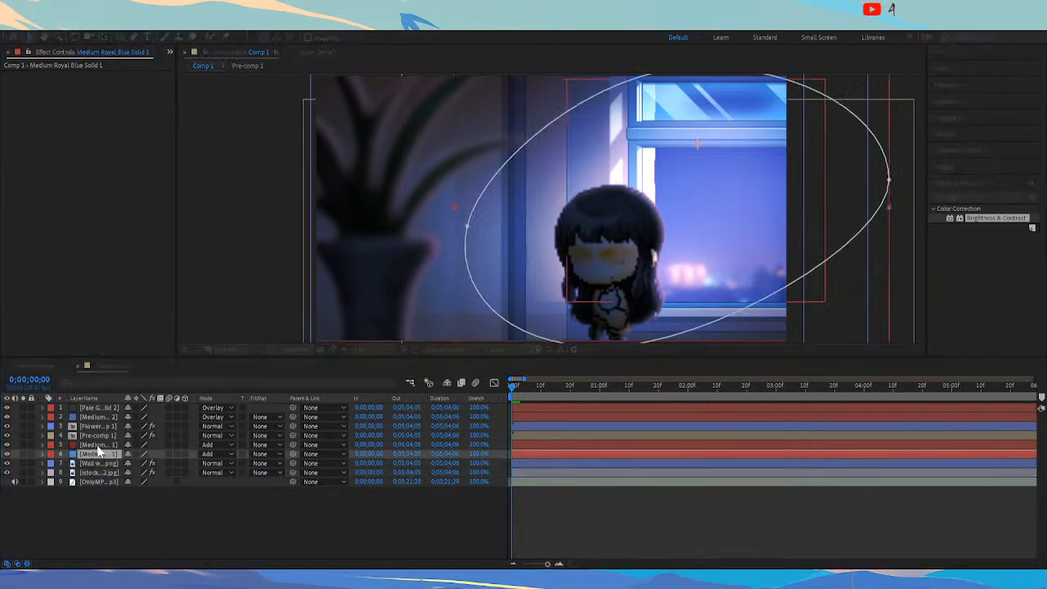
shift+click(98, 444)
drag(292, 453, 100, 472)
click(102, 474)
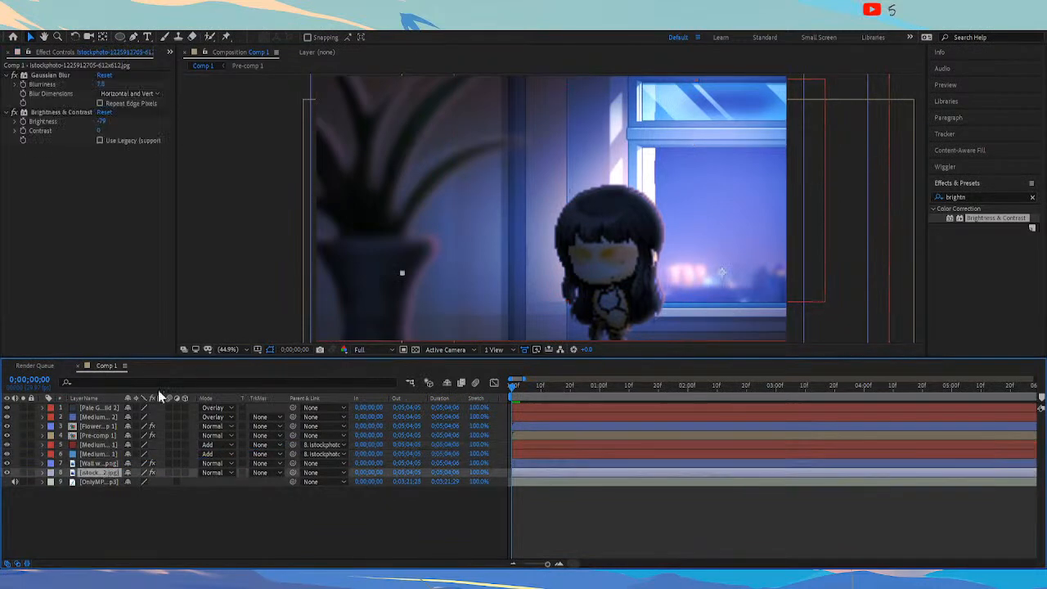
click(119, 527)
Toggle the wall-with-window layer's visibility several times to compare the scene with and without it
click(100, 464)
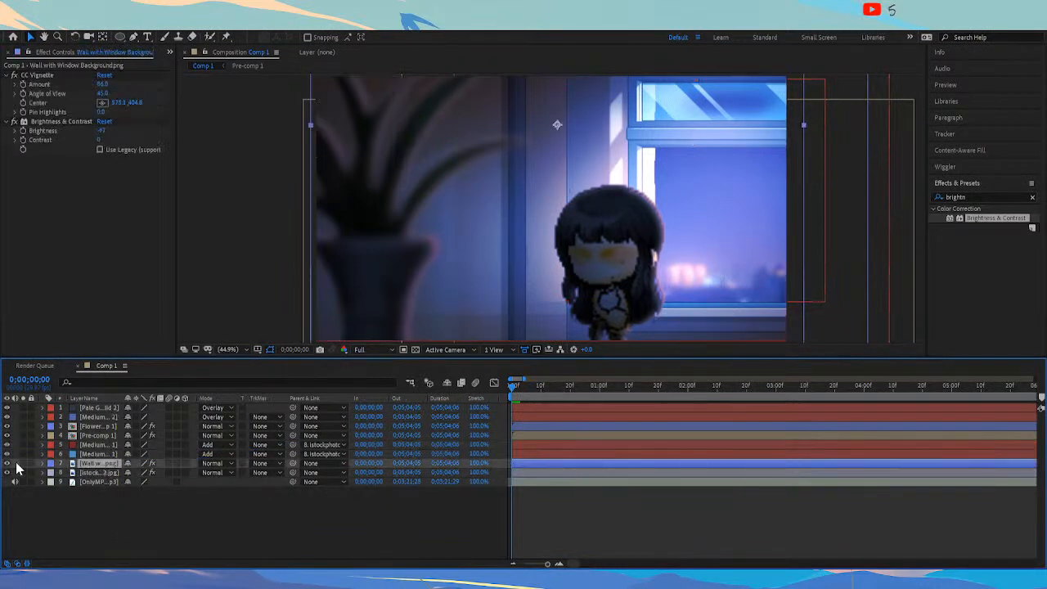
click(7, 463)
click(7, 463)
click(6, 463)
click(6, 463)
click(7, 463)
click(7, 463)
Reveal the Position of the wall and city layers and shift the wall horizontally to 919.4 so the whole window shows
key(p)
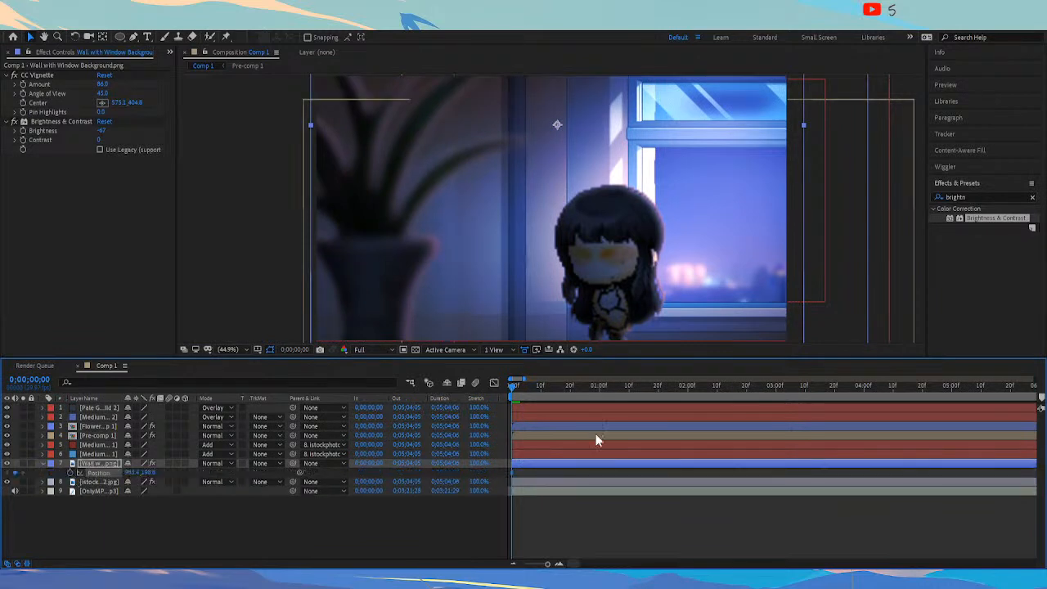
drag(133, 471, 119, 479)
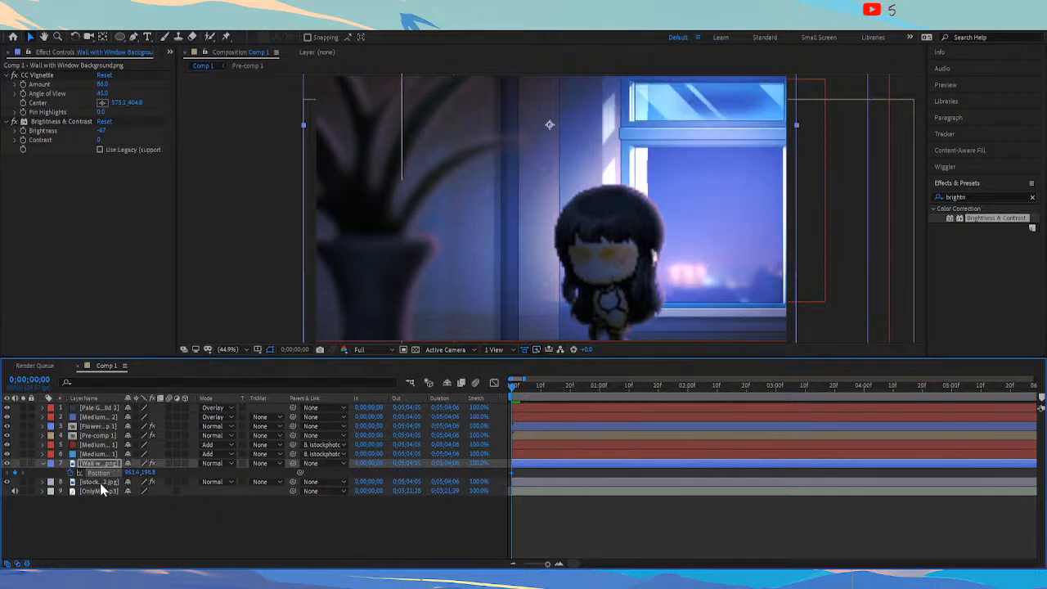
click(101, 482)
key(p)
drag(143, 491, 119, 474)
click(102, 464)
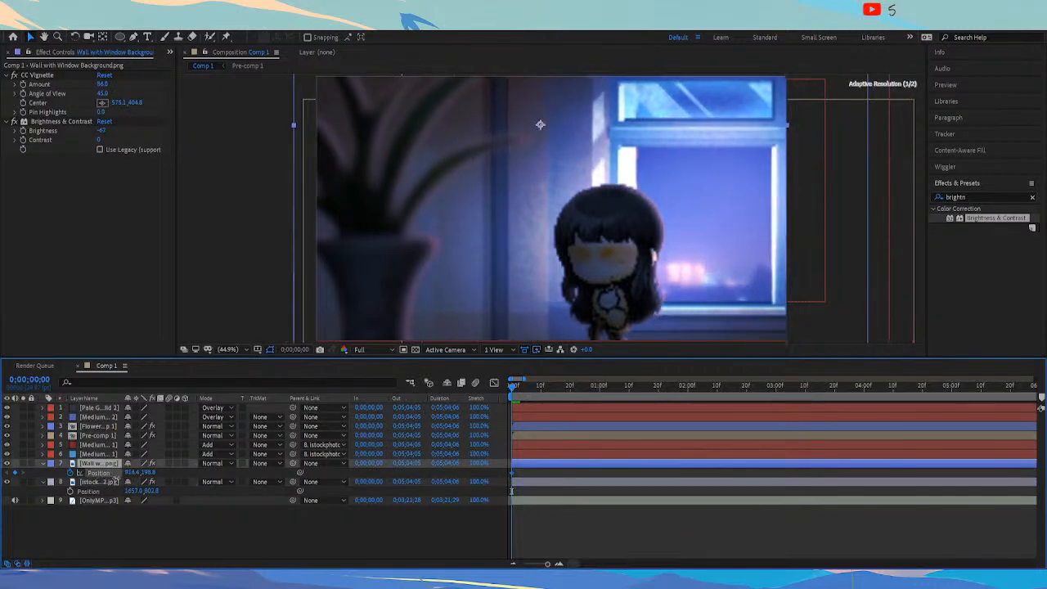
Scrub through the composition, lower the preview resolution to Half and play the animation from the start
click(613, 387)
drag(611, 388, 660, 389)
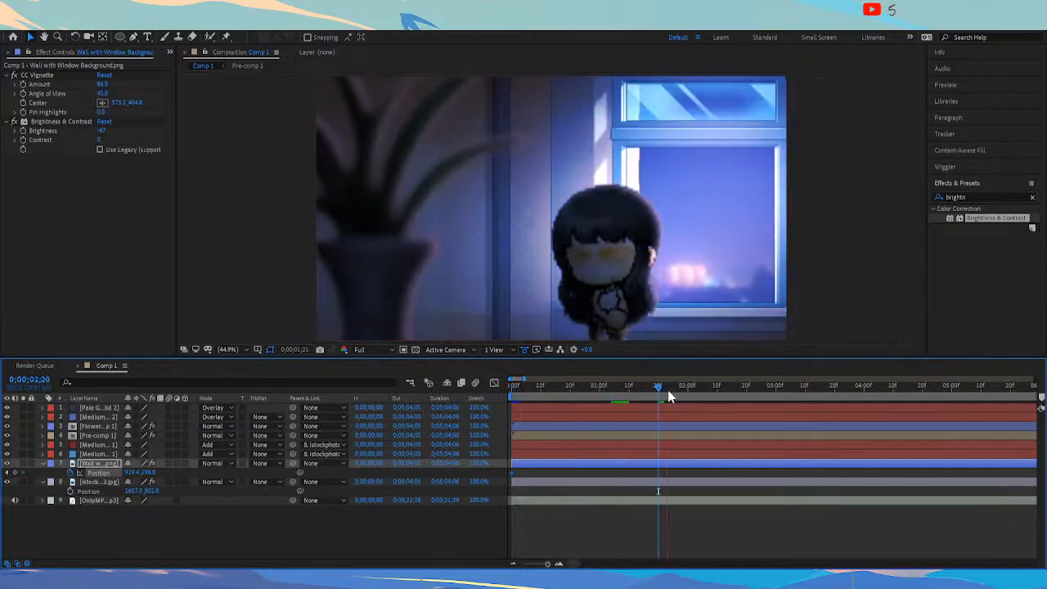
click(704, 388)
click(377, 349)
click(391, 383)
drag(627, 391, 458, 397)
key(space)
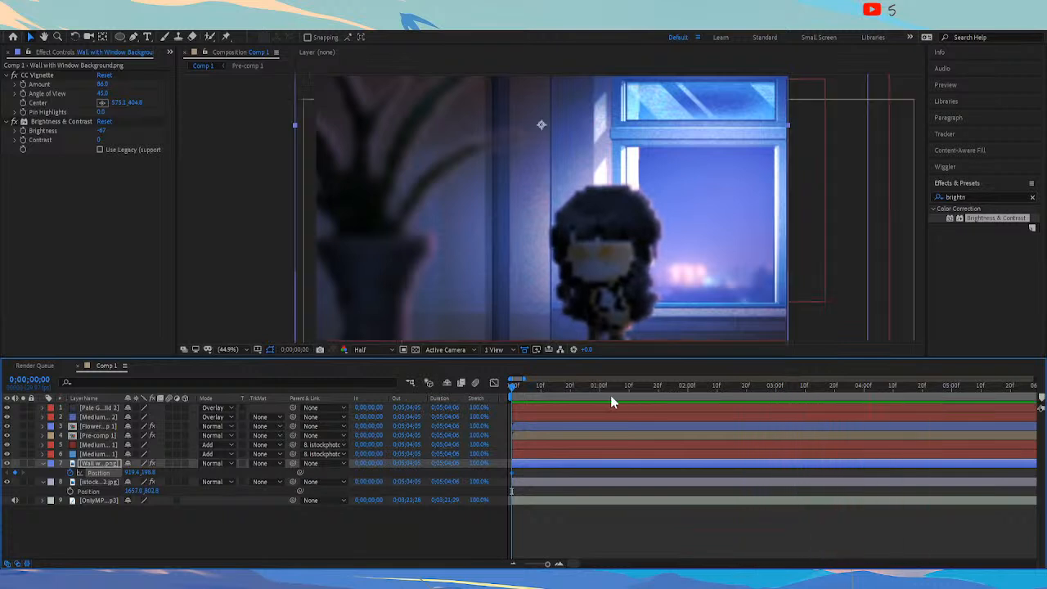
key(space)
key(space)
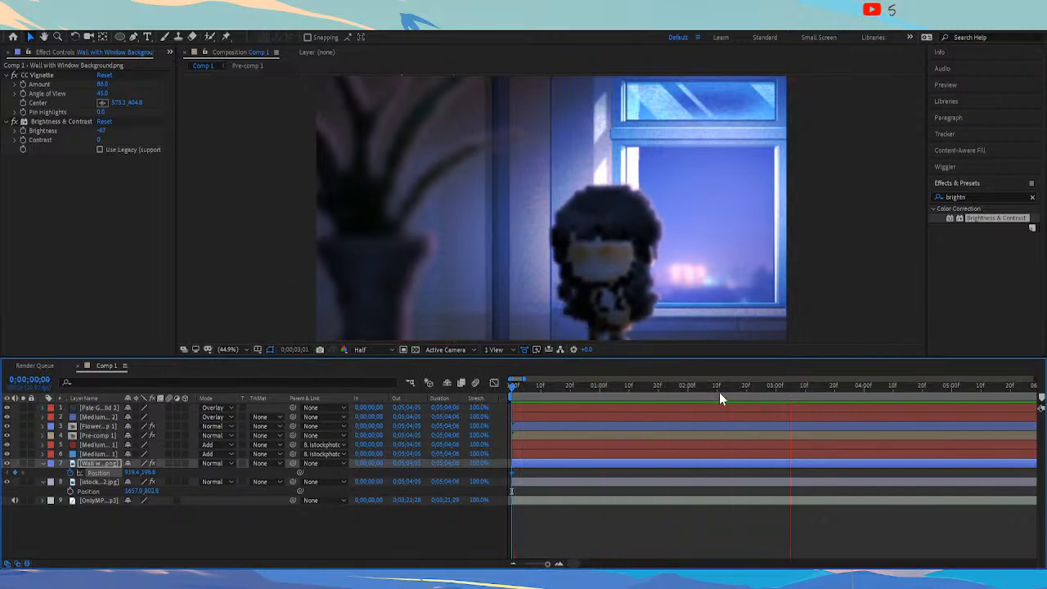
Add a second Position keyframe to the wall layer at 0;00;04;28, sliding it rightward, and return to the first frame
key(space)
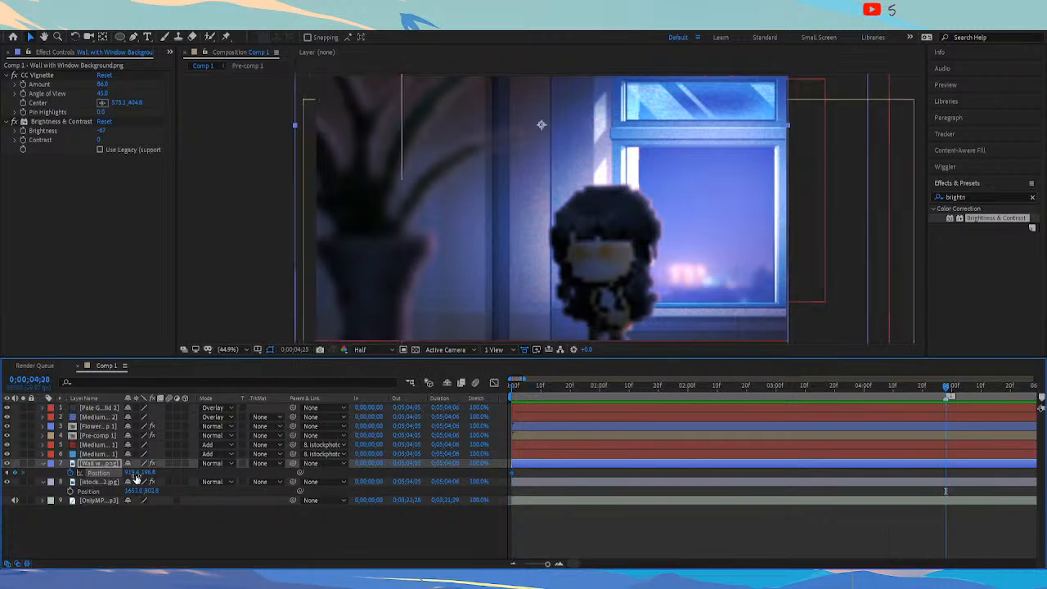
drag(129, 473, 167, 473)
drag(876, 389, 408, 393)
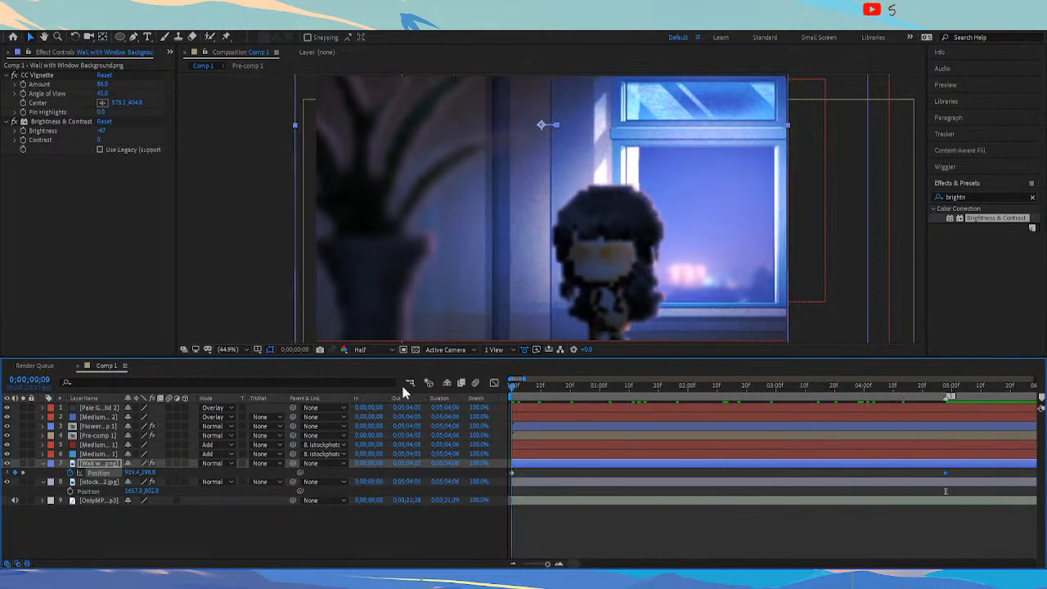
Animate the city image's Position from the first frame, adding a keyframe at 0;00;04;28 with its horizontal value shifted to 1834.0
click(99, 482)
click(71, 491)
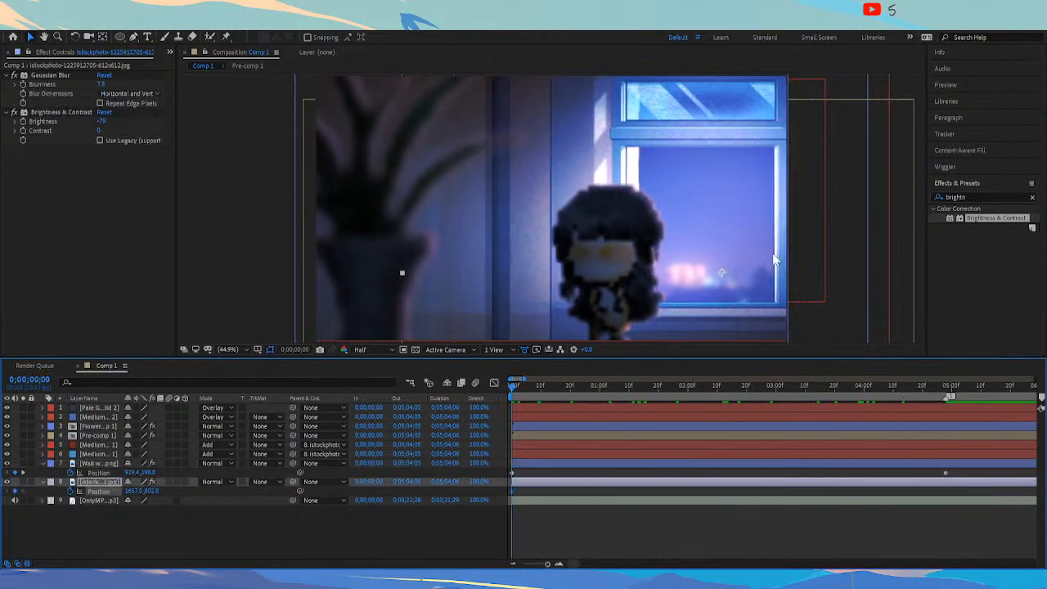
click(941, 389)
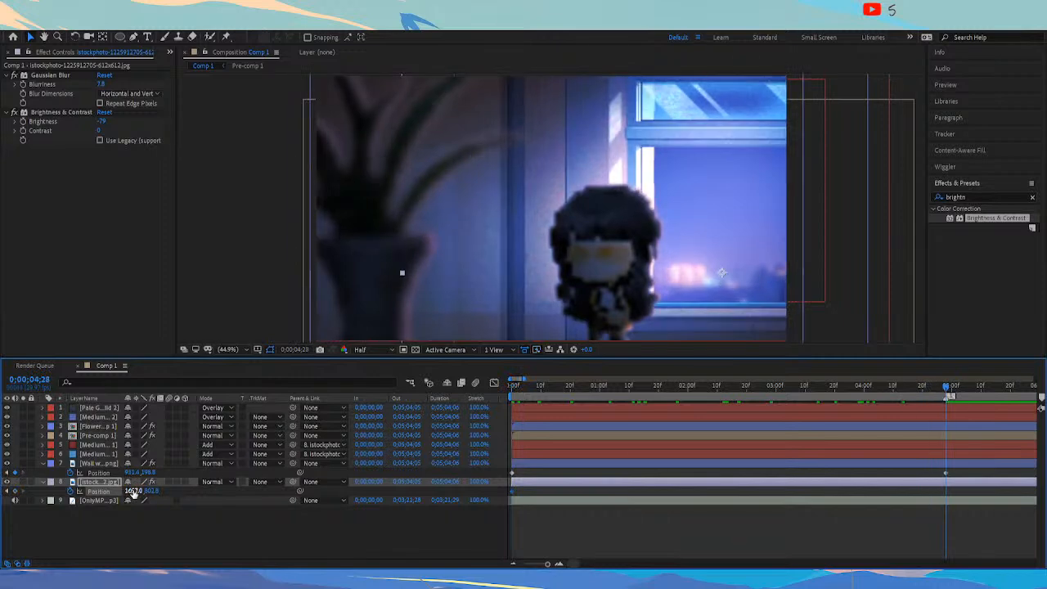
drag(161, 487, 189, 481)
mouse_move(946, 386)
mouse_down()
mouse_move(873, 395)
mouse_move(652, 389)
mouse_move(946, 401)
mouse_up()
drag(136, 489, 164, 491)
drag(818, 402, 504, 398)
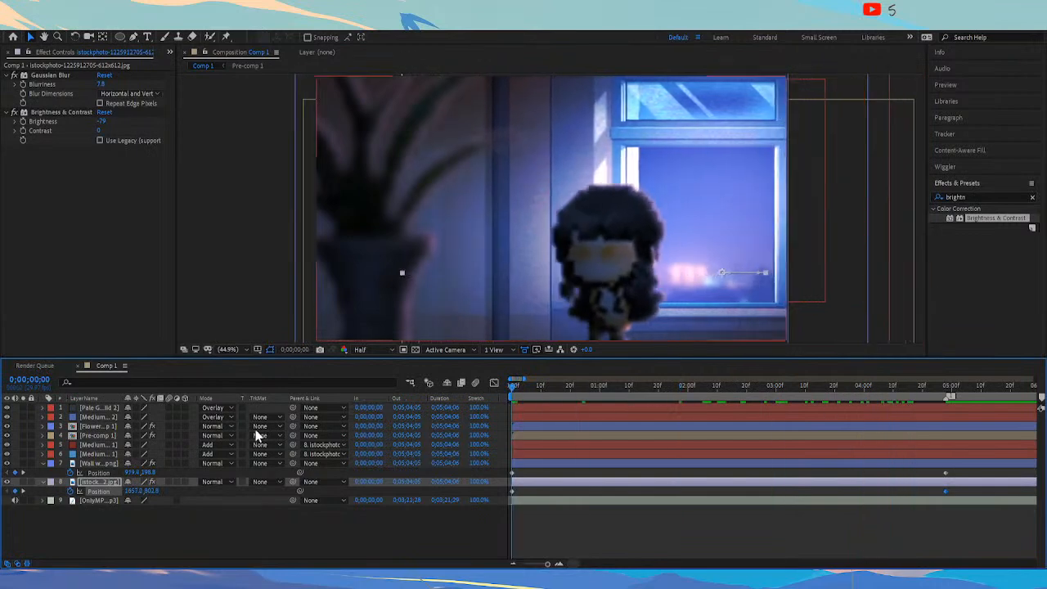
Animate the Position of the Pre-comp 1 character layer from the first frame, sliding it slightly leftward at 0;00;04;28
click(104, 462)
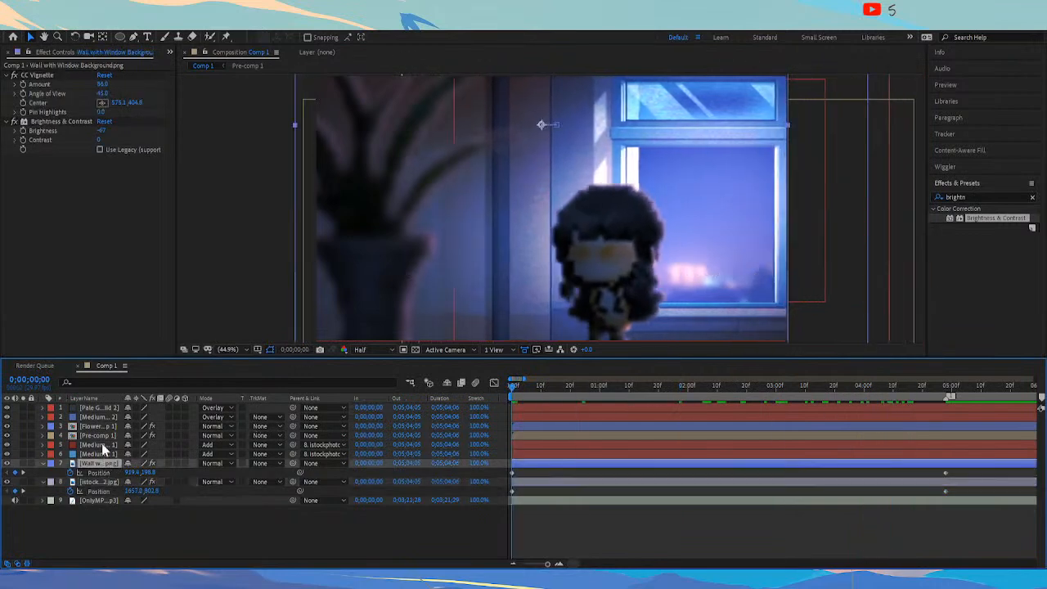
click(104, 435)
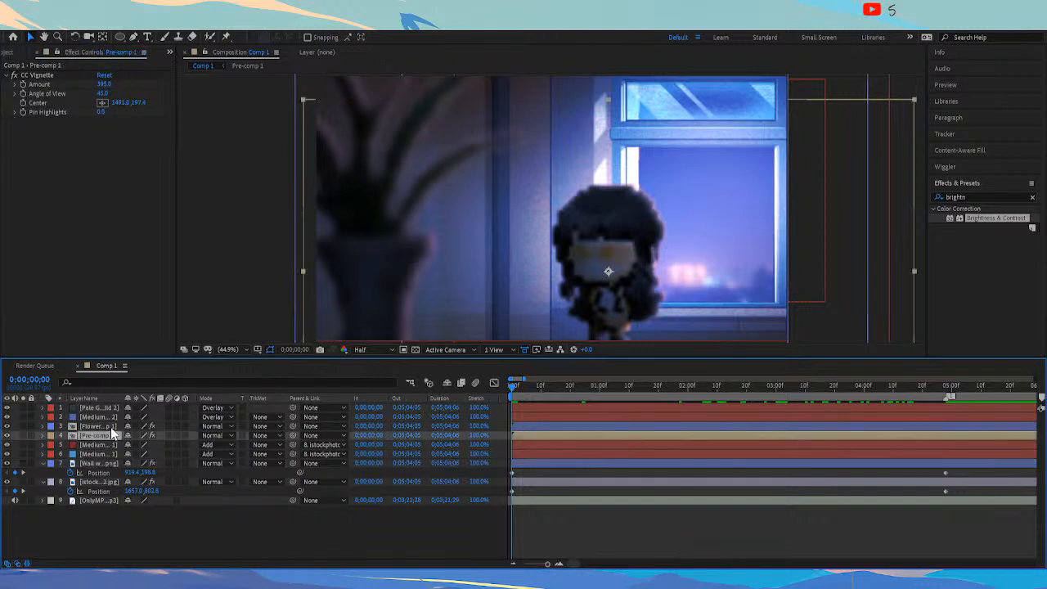
key(p)
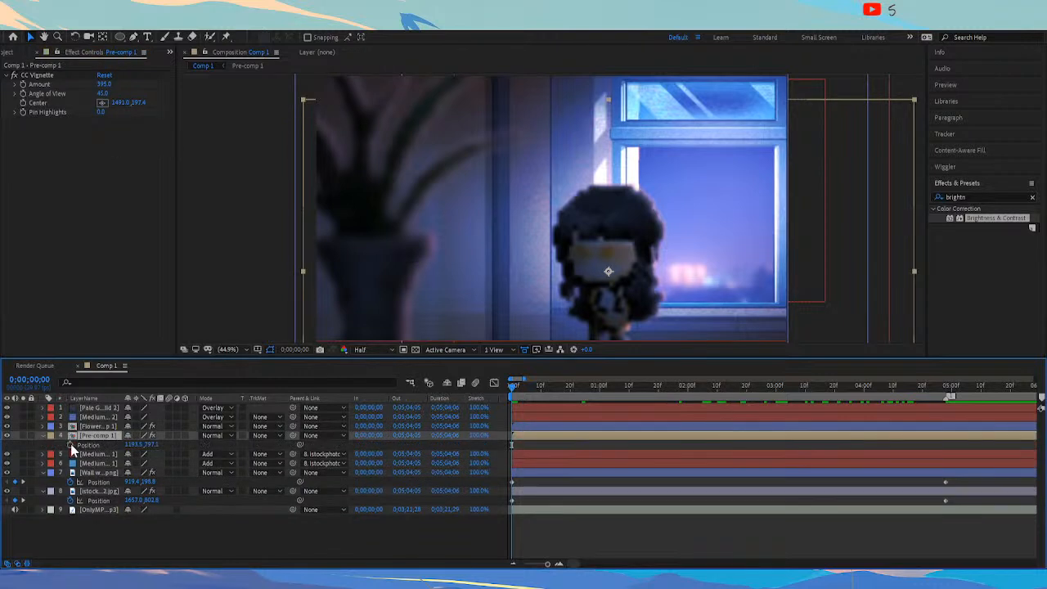
click(945, 386)
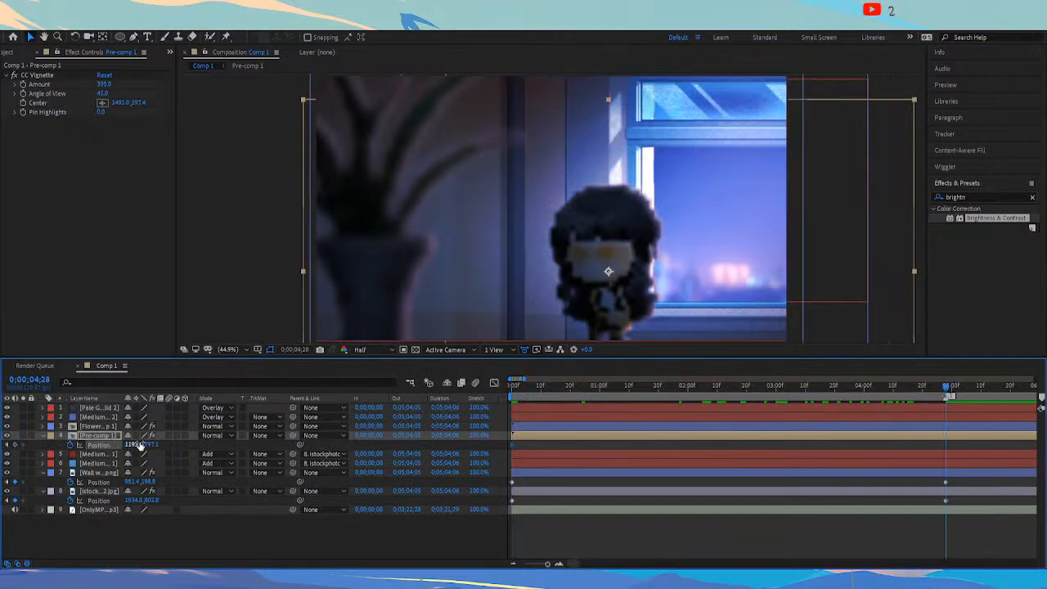
mouse_move(885, 391)
mouse_down()
mouse_move(572, 393)
mouse_move(889, 395)
mouse_up()
key(Home)
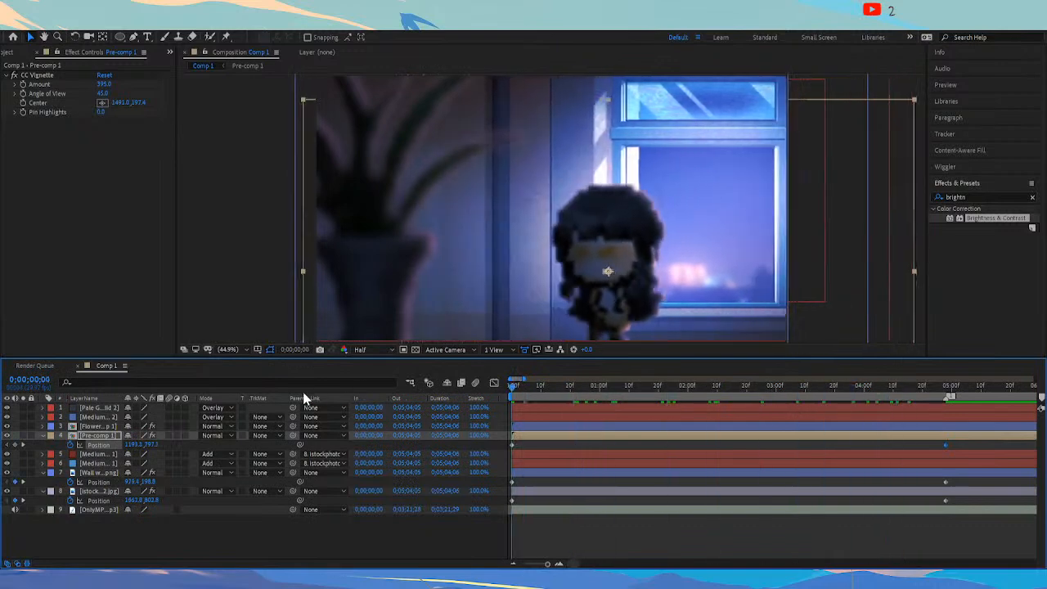
Keyframe the flower vase layer's Position at the first frame and at 0;00;04;28, sliding the vase leftward
click(93, 426)
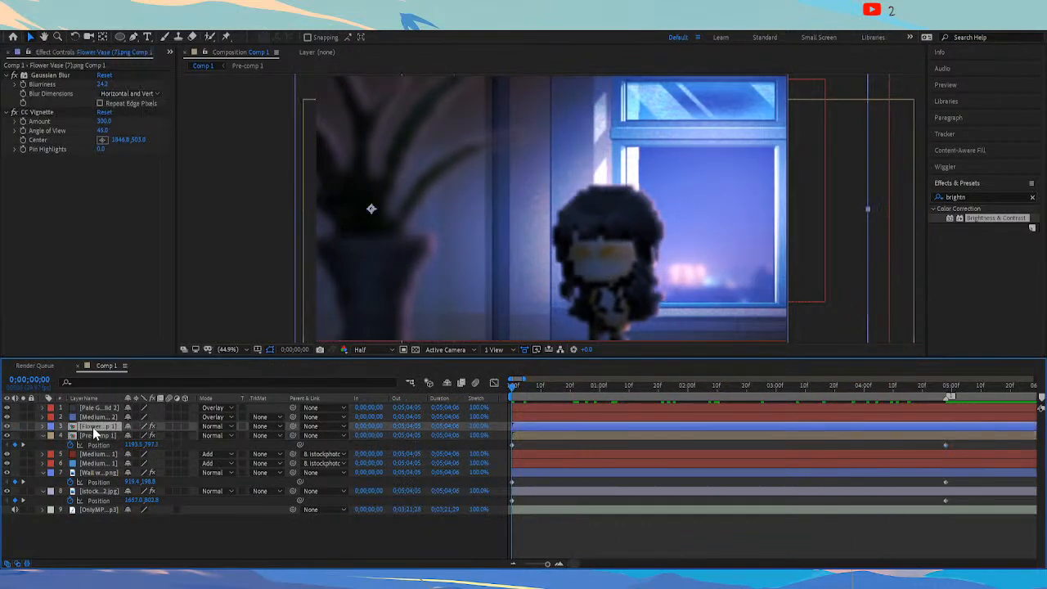
key(p)
click(71, 435)
drag(574, 390, 949, 401)
drag(139, 435, 72, 435)
drag(930, 393, 435, 377)
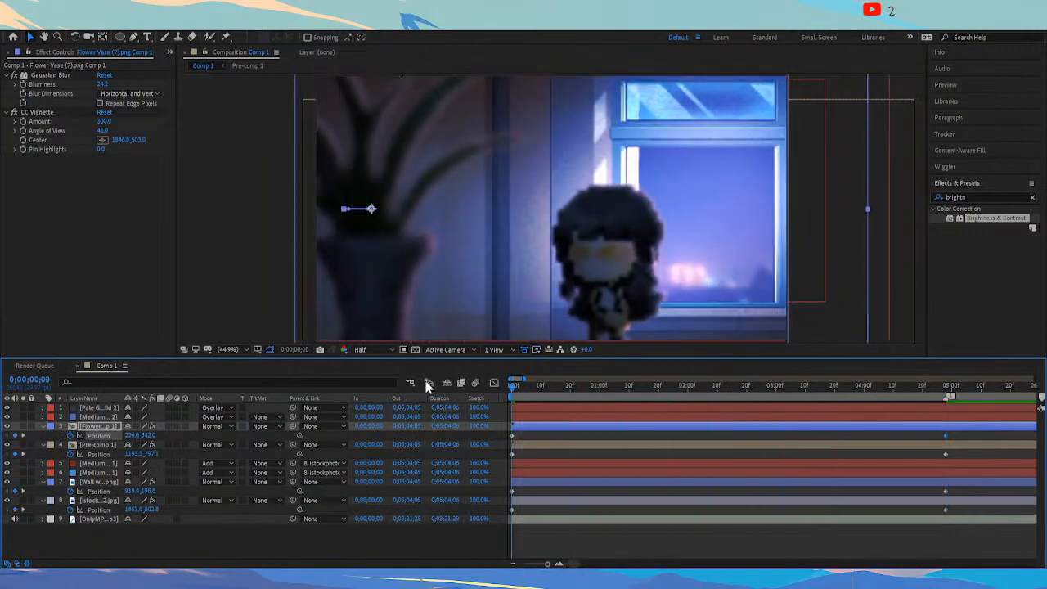
Shift the character layer's first Position keyframe horizontally to 1202.5 and scrub through the motion with the city layer selected
mouse_move(140, 454)
mouse_down()
mouse_move(125, 452)
mouse_move(136, 449)
mouse_up()
drag(578, 390, 371, 393)
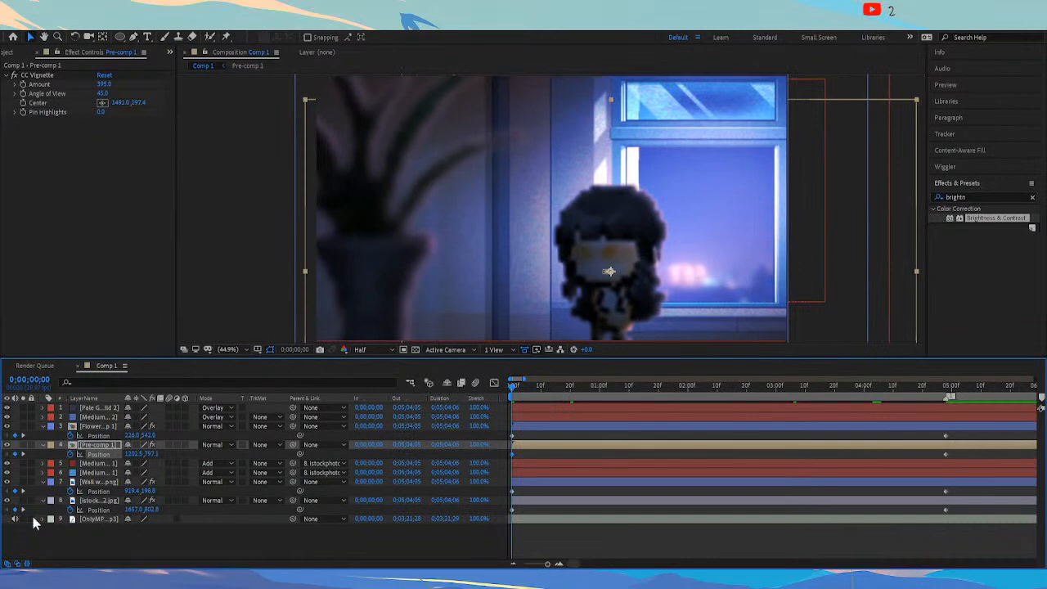
click(102, 500)
drag(592, 384, 902, 385)
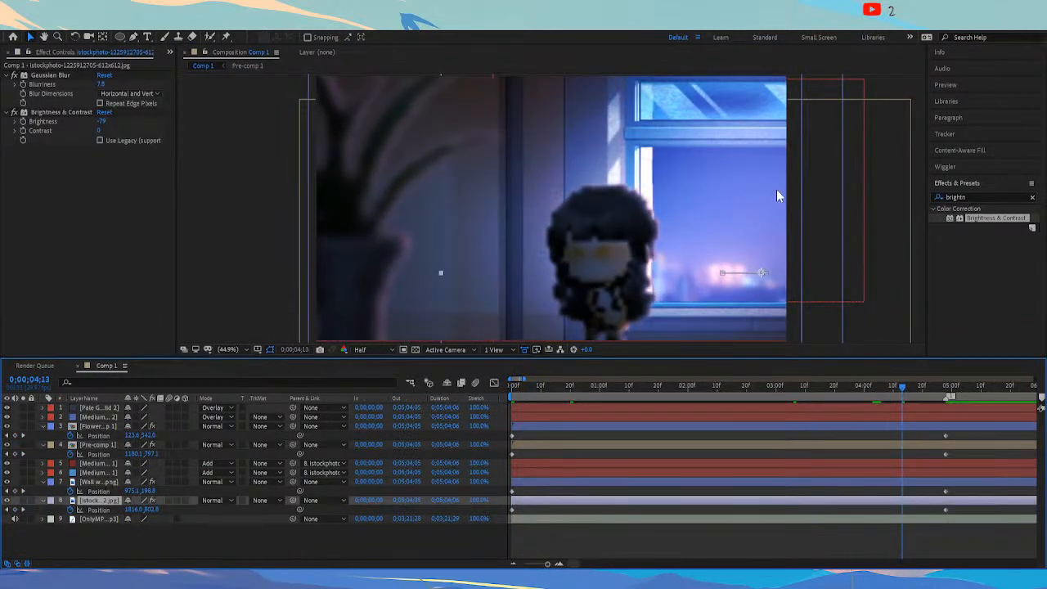
key(Home)
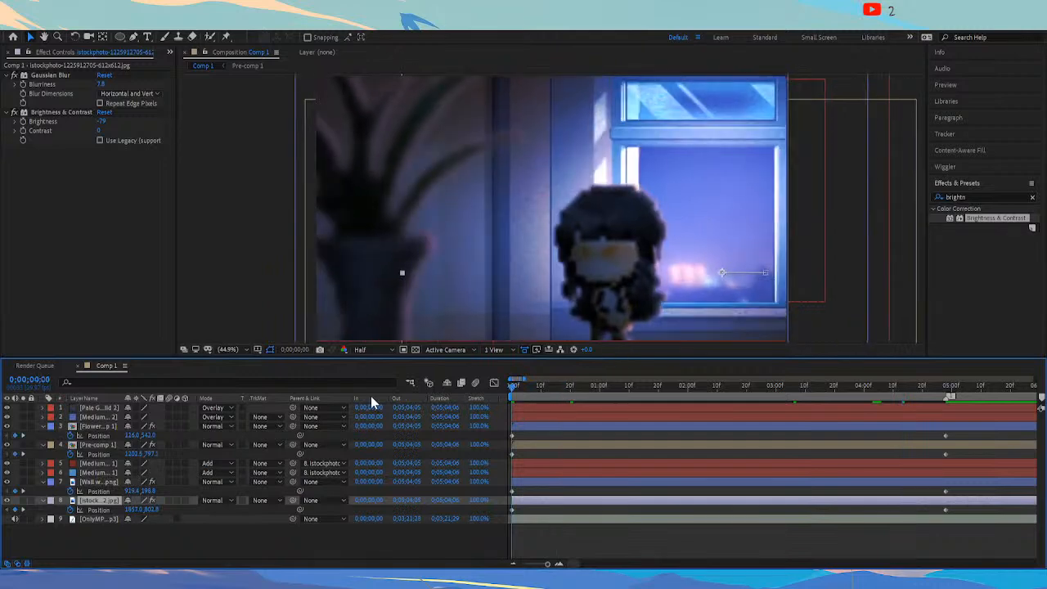
Scrub through the animation with the wall, character and vase layers selected in turn to check the parallax
click(94, 482)
drag(641, 386, 846, 385)
key(Home)
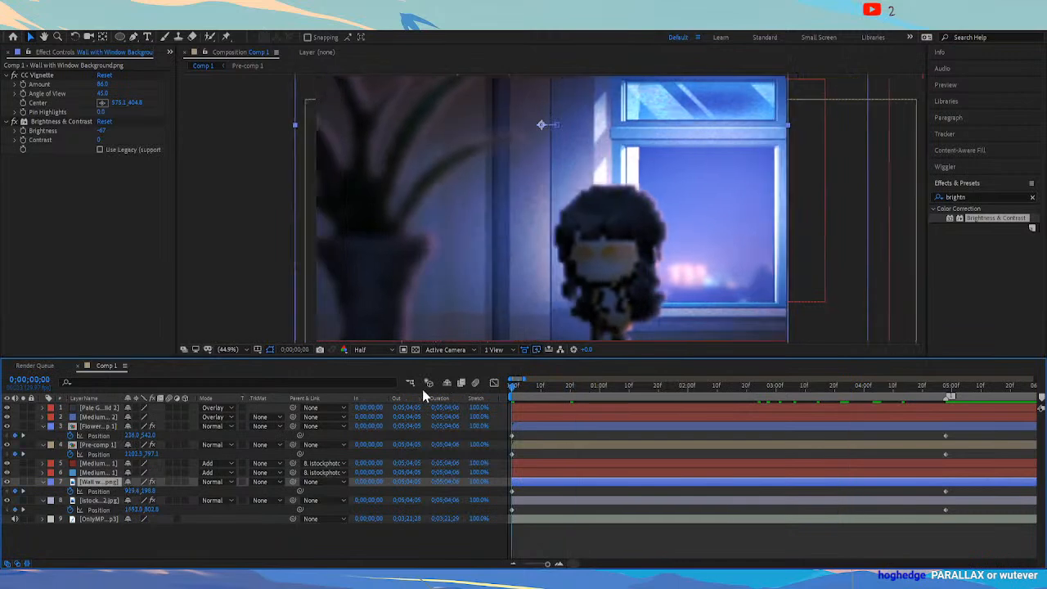
click(96, 444)
drag(584, 389, 937, 405)
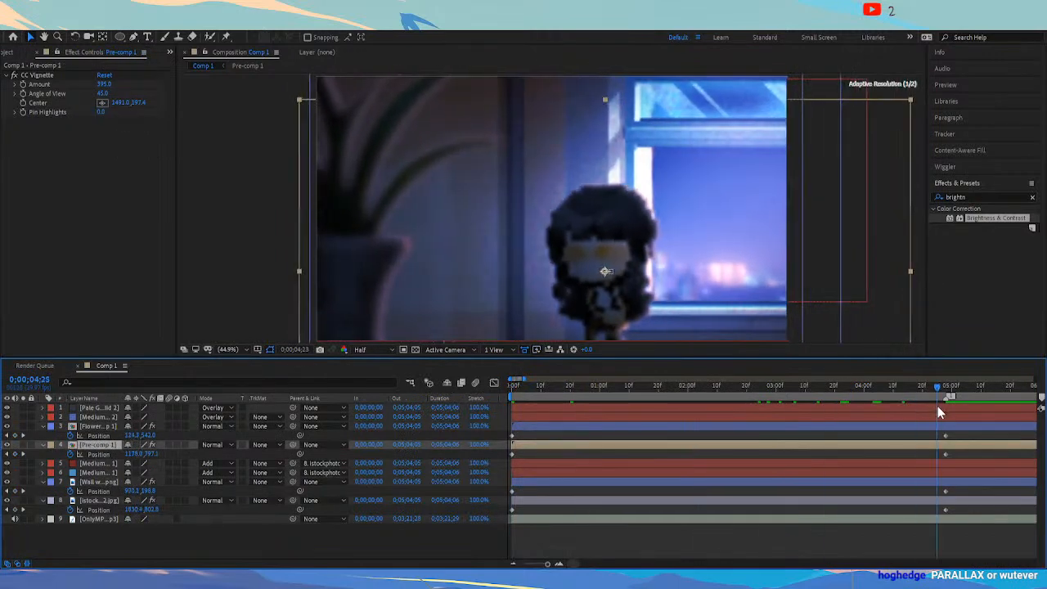
drag(556, 385, 406, 396)
click(84, 425)
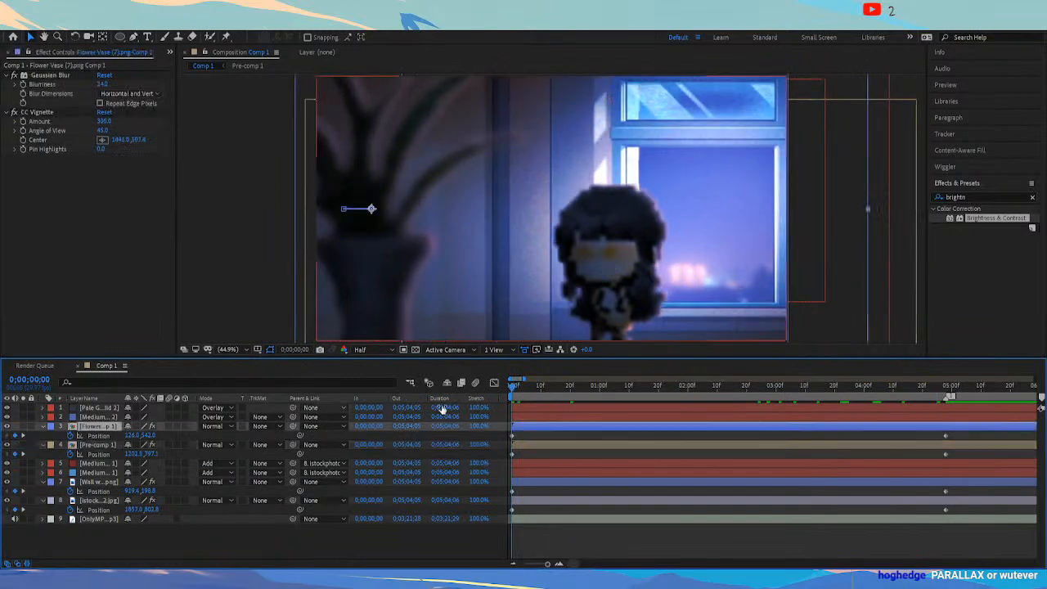
drag(554, 386, 517, 385)
drag(670, 382, 451, 397)
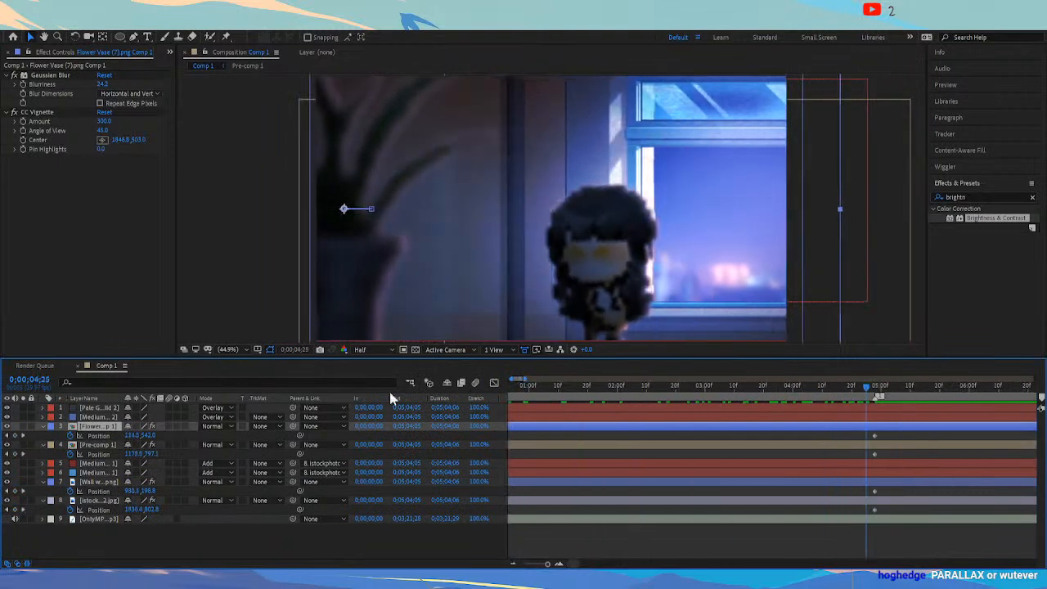
Precompose all the visual layers above the audio track into a single composition named Pre-comp 2
click(115, 408)
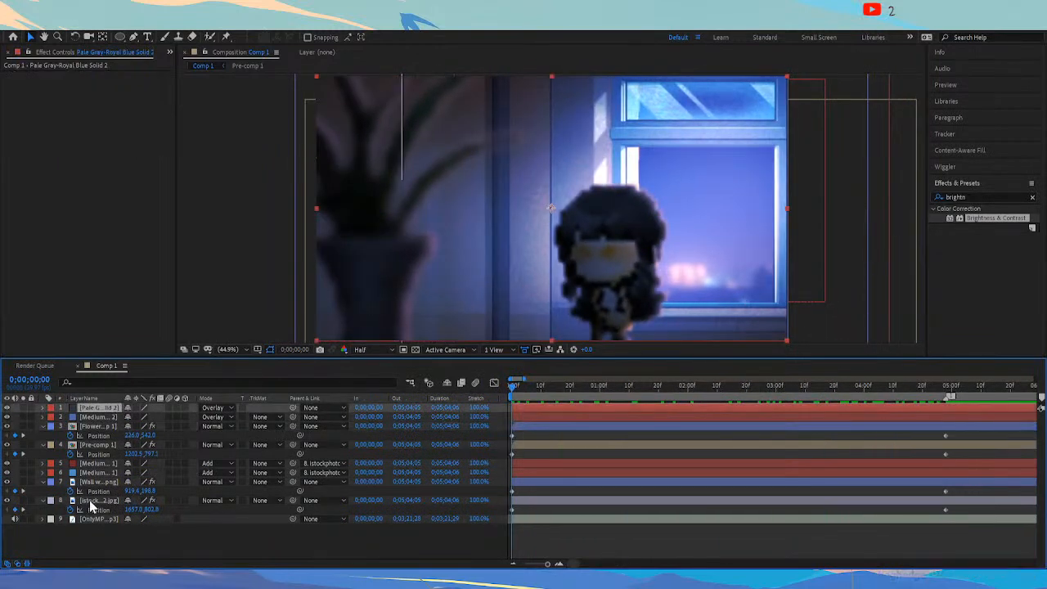
shift+click(92, 500)
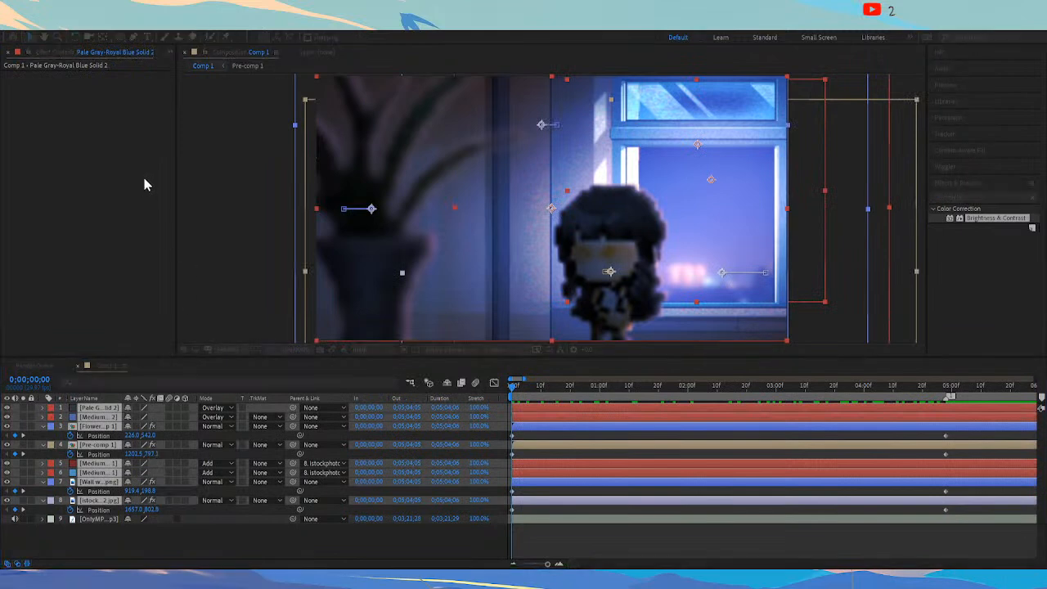
key(ctrl+shift+c)
key(Return)
Animate the new pre-comp's Scale from 100% at the first frame to 110% at 0;00;05;01
key(s)
click(71, 417)
drag(512, 392, 957, 406)
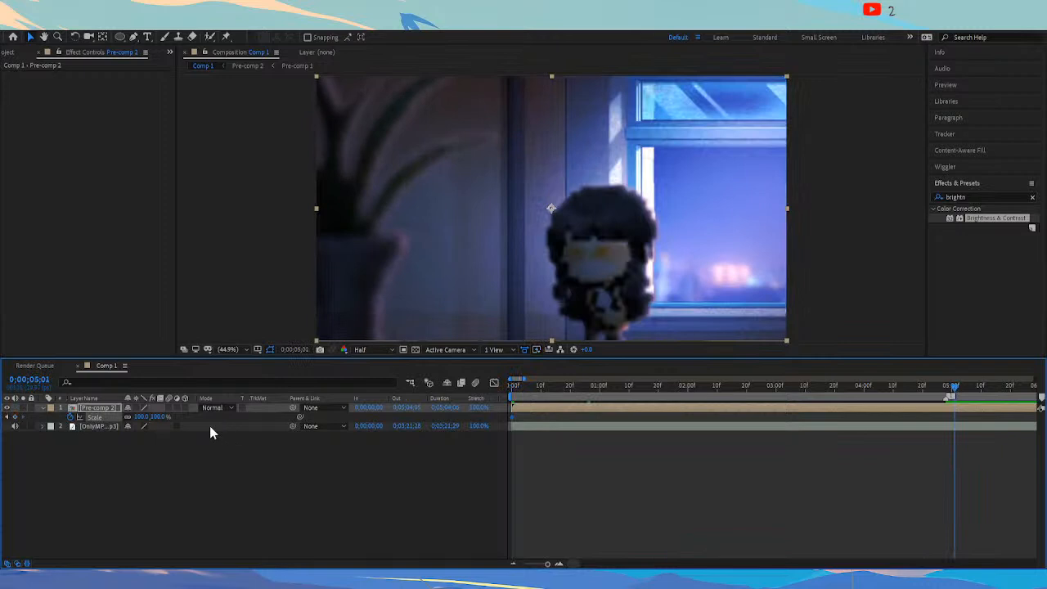
click(159, 417)
text(110)
key(Return)
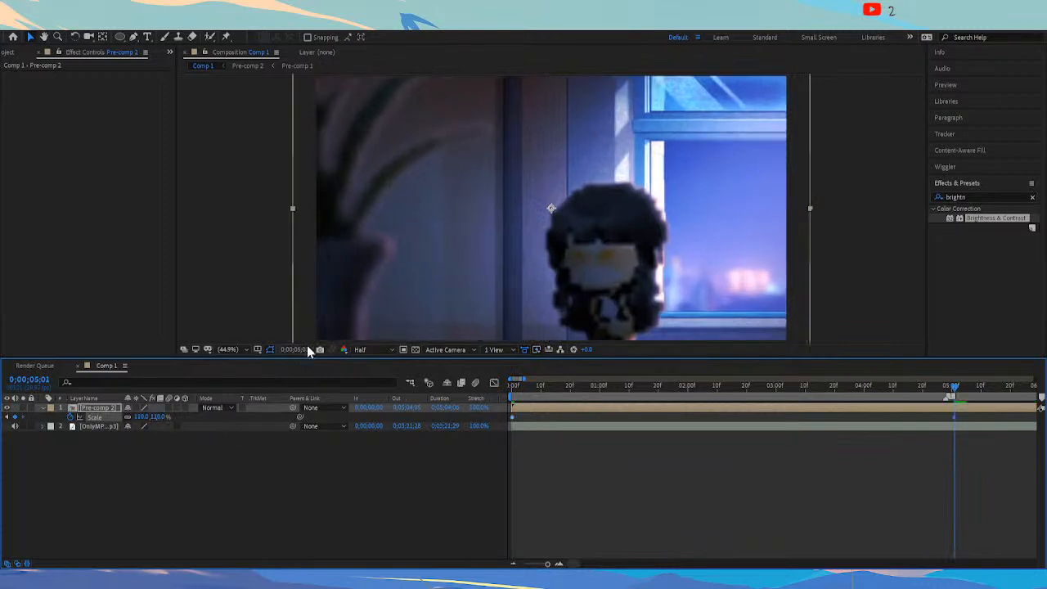
Play the composition repeatedly from the first frame to review the combined parallax and zoom-in
drag(730, 390, 654, 397)
key(space)
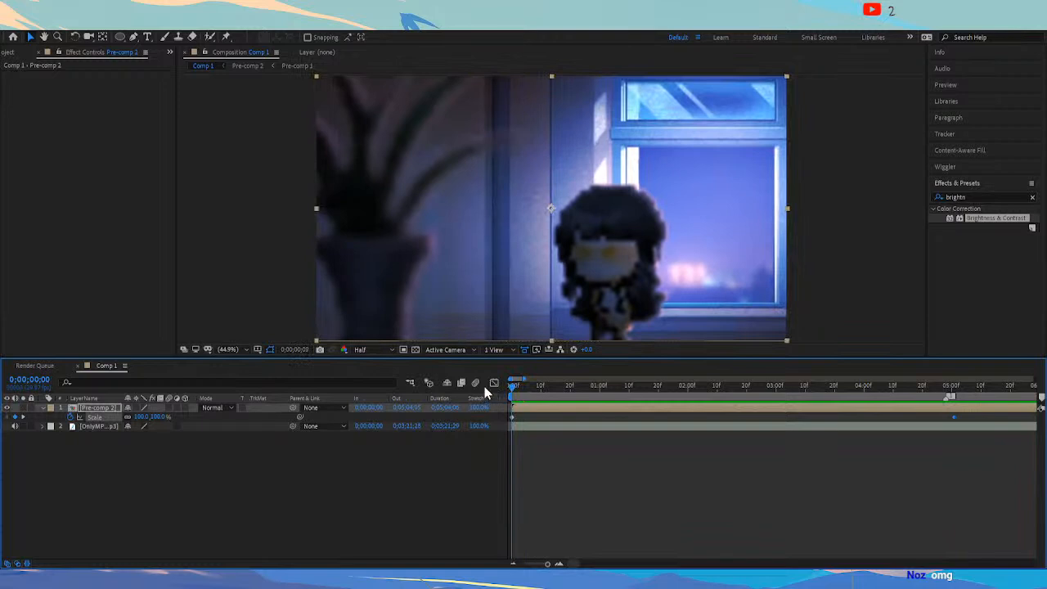
key(space)
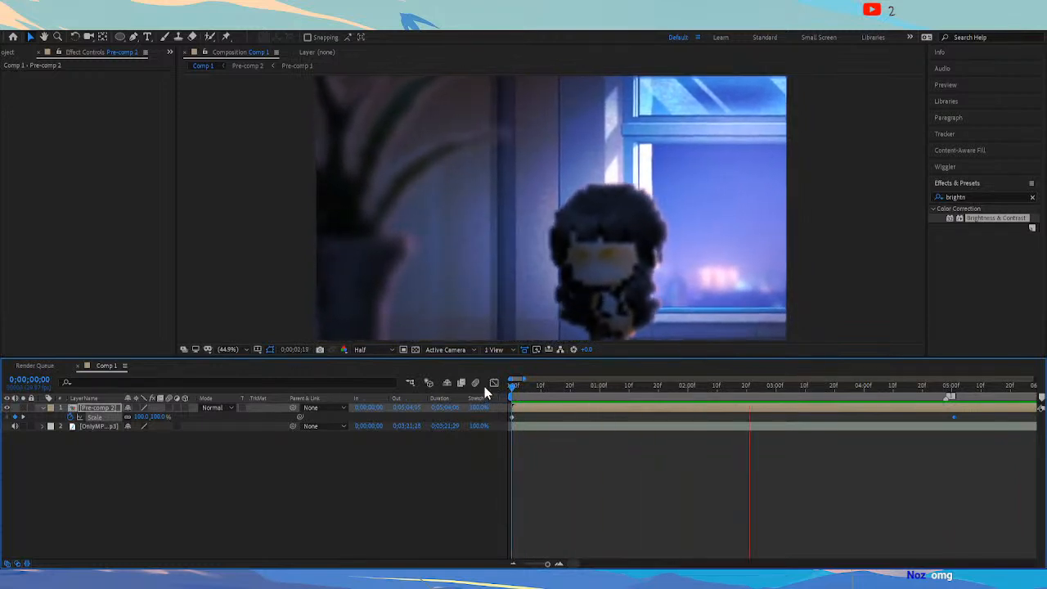
key(space)
key(space)
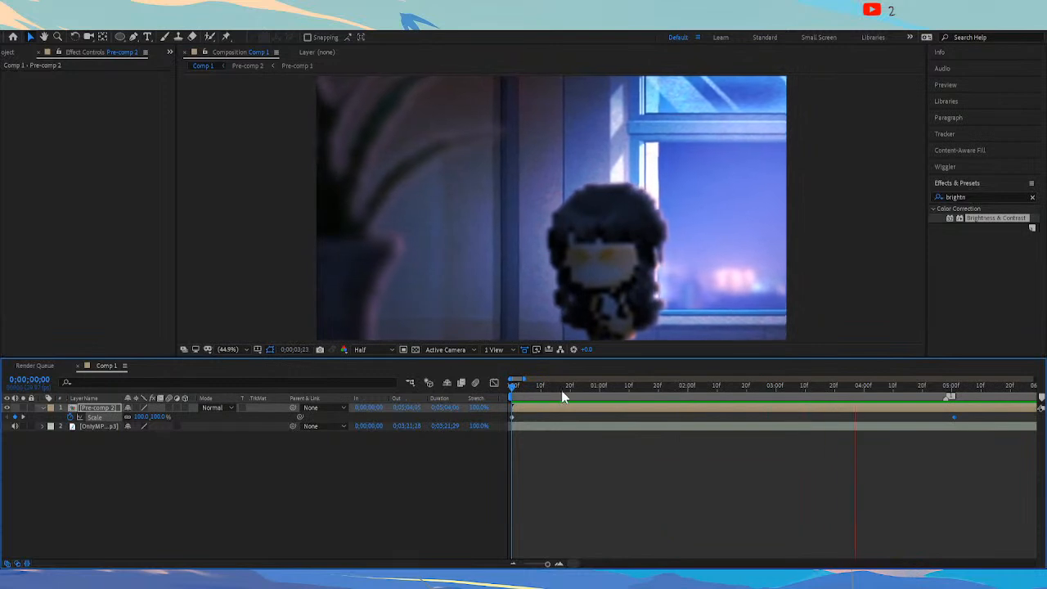
key(space)
key(space)
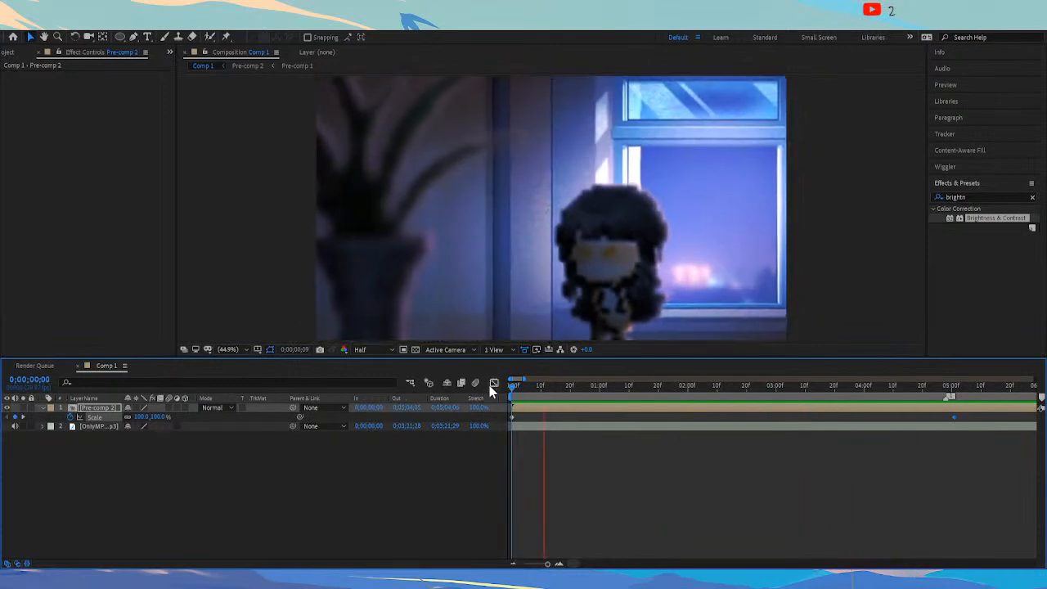
key(space)
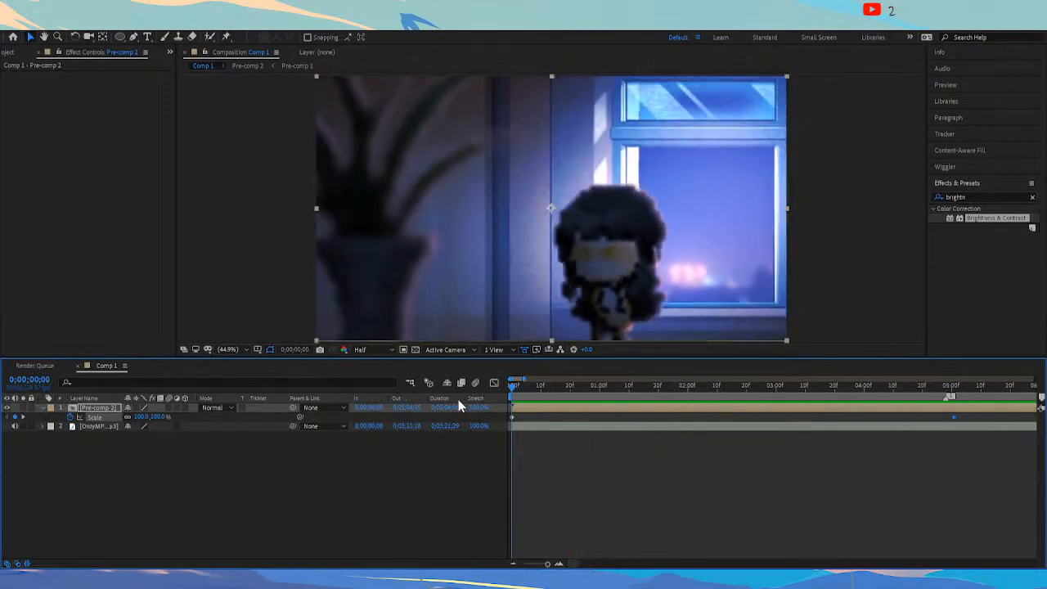
key(space)
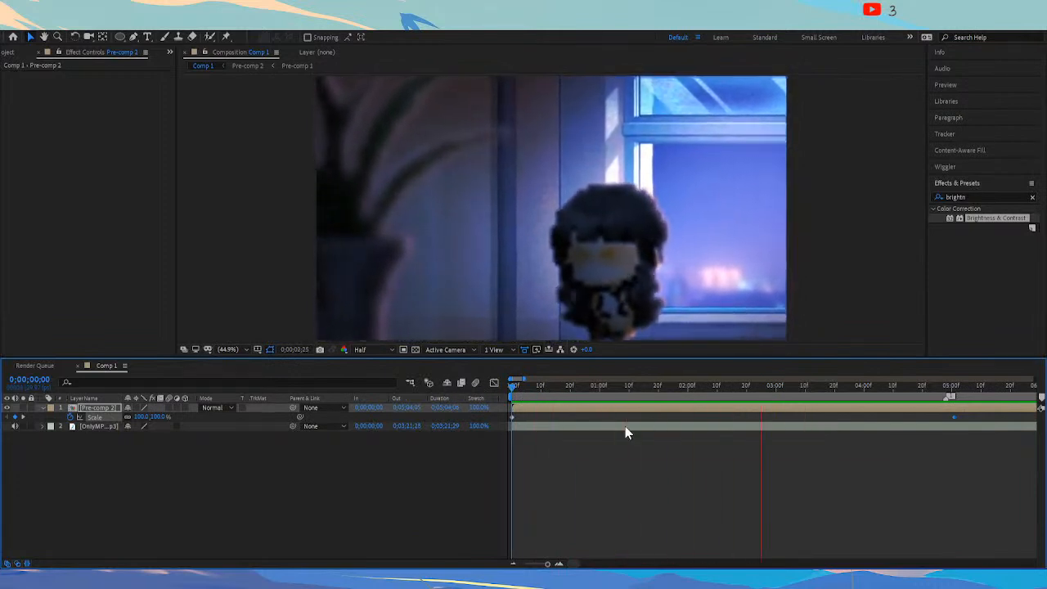
key(space)
key(space)
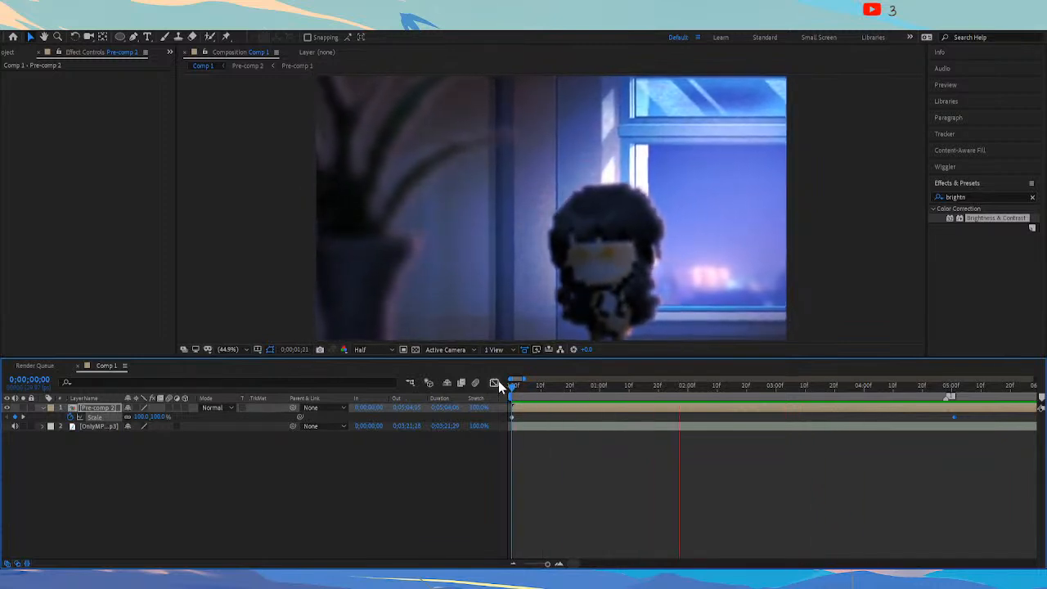
key(space)
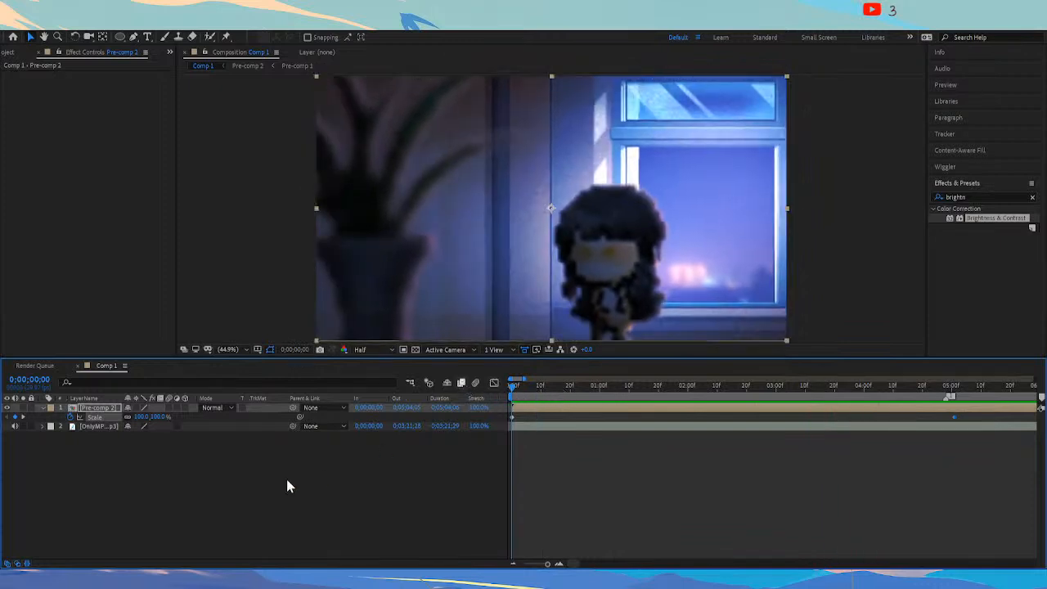
Deselect the layer, raise the preview resolution to Full and view the scene at 0;00;02;27
click(263, 491)
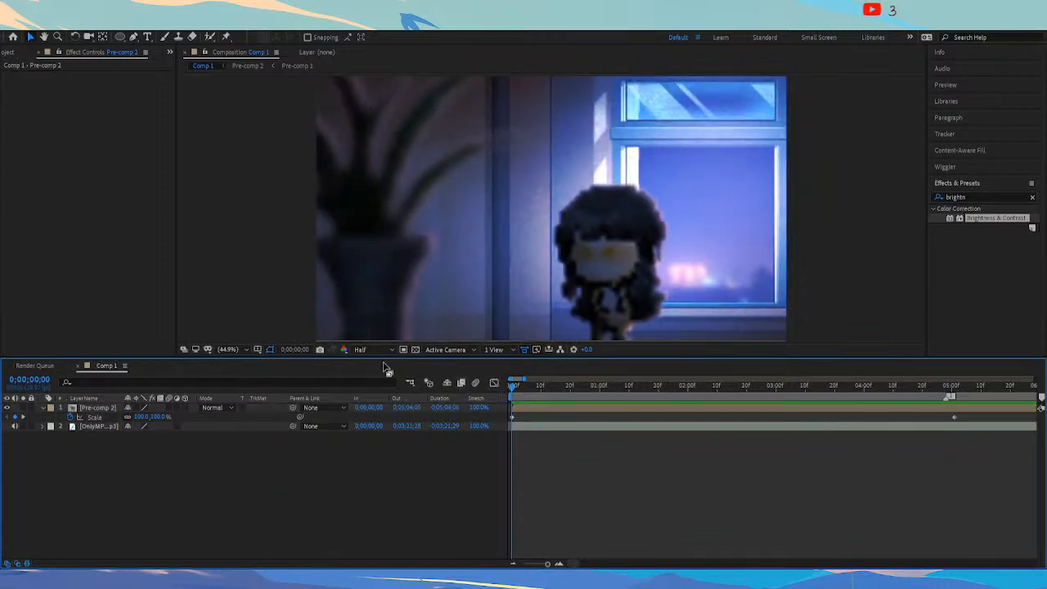
click(643, 391)
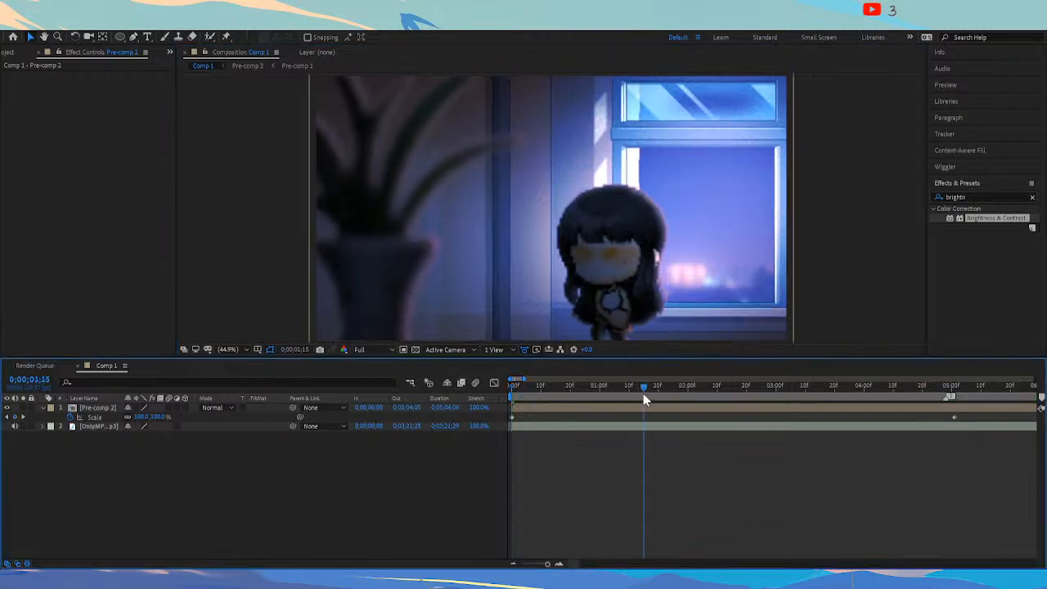
drag(733, 386, 767, 383)
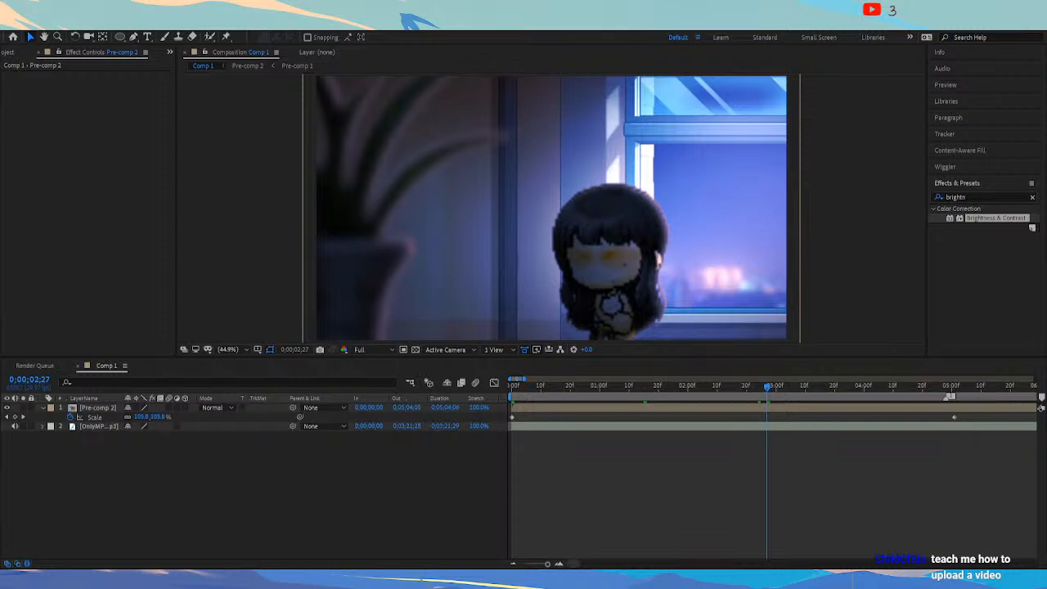
click(139, 494)
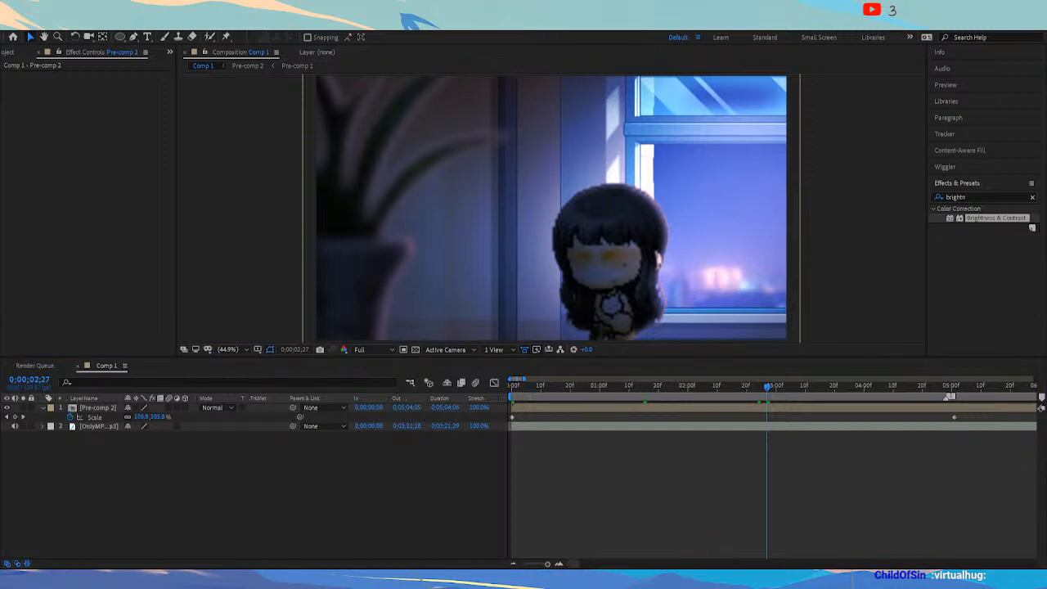
click(113, 455)
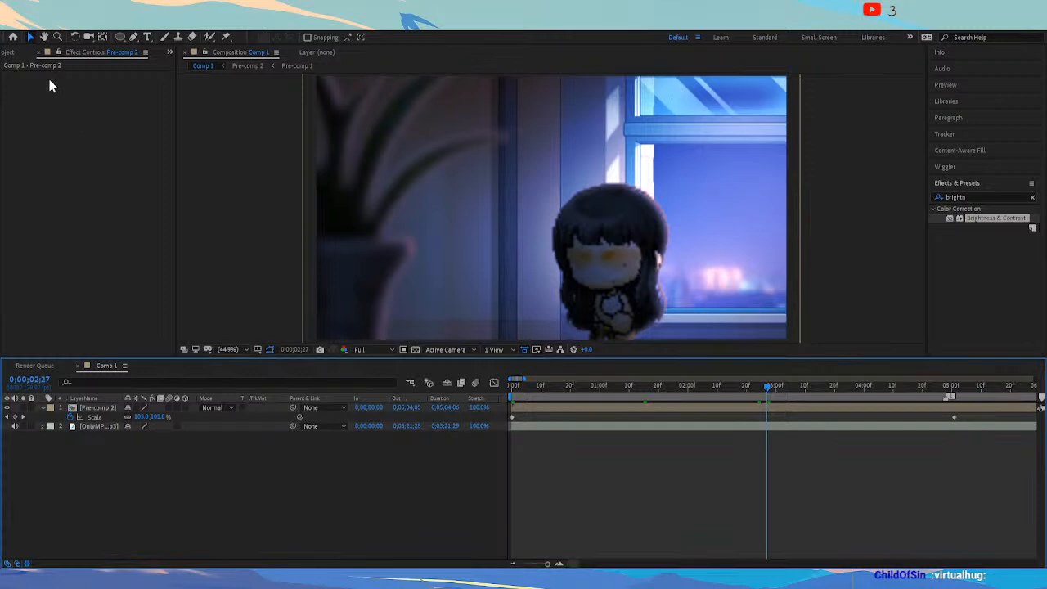
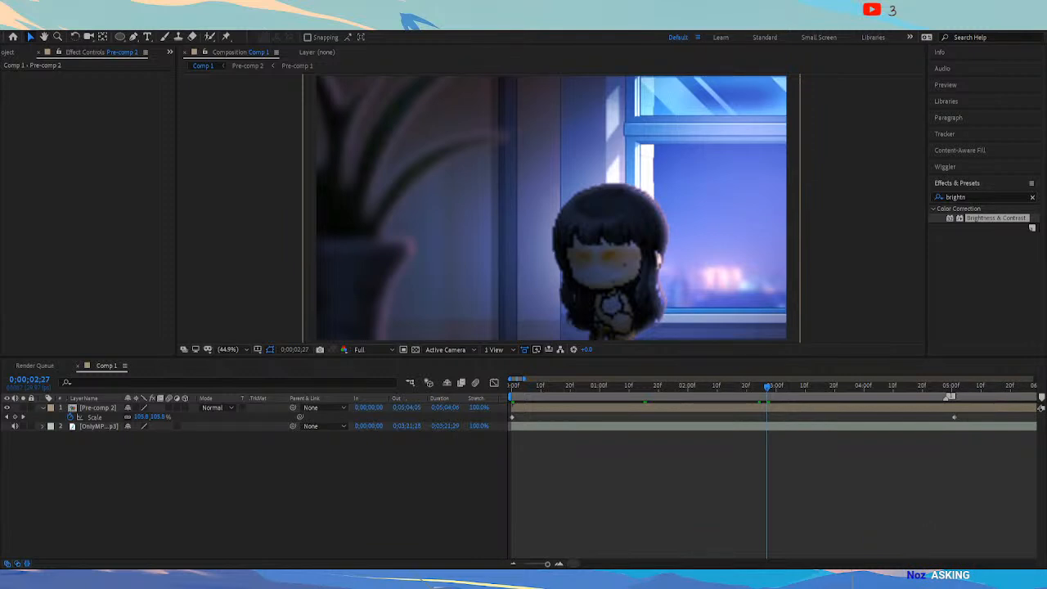
Close the night-window project and open the existing project of the pink-haired character in the white cap
key(alt+Tab)
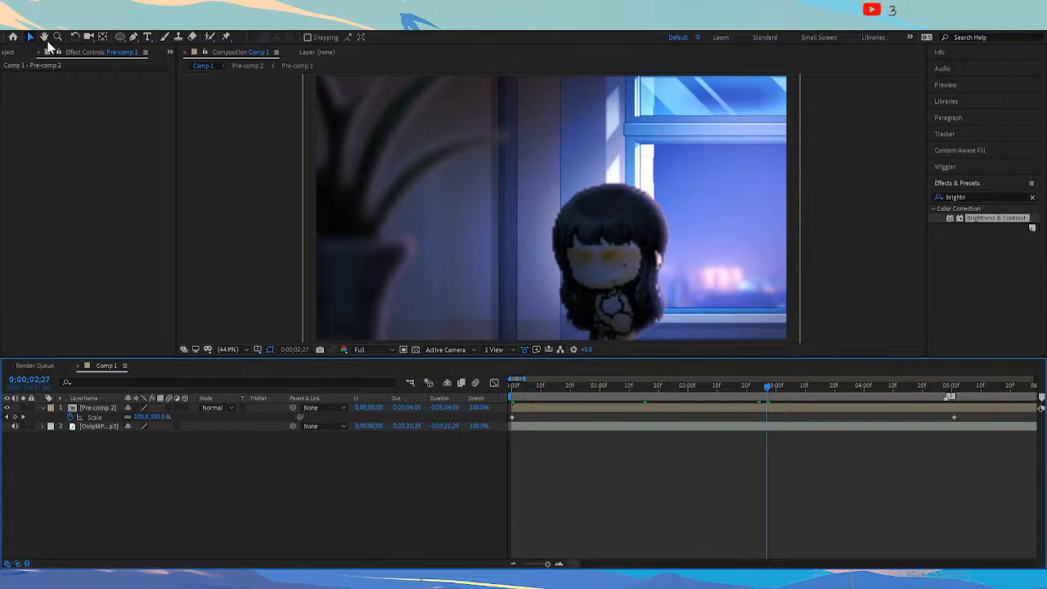
click(547, 224)
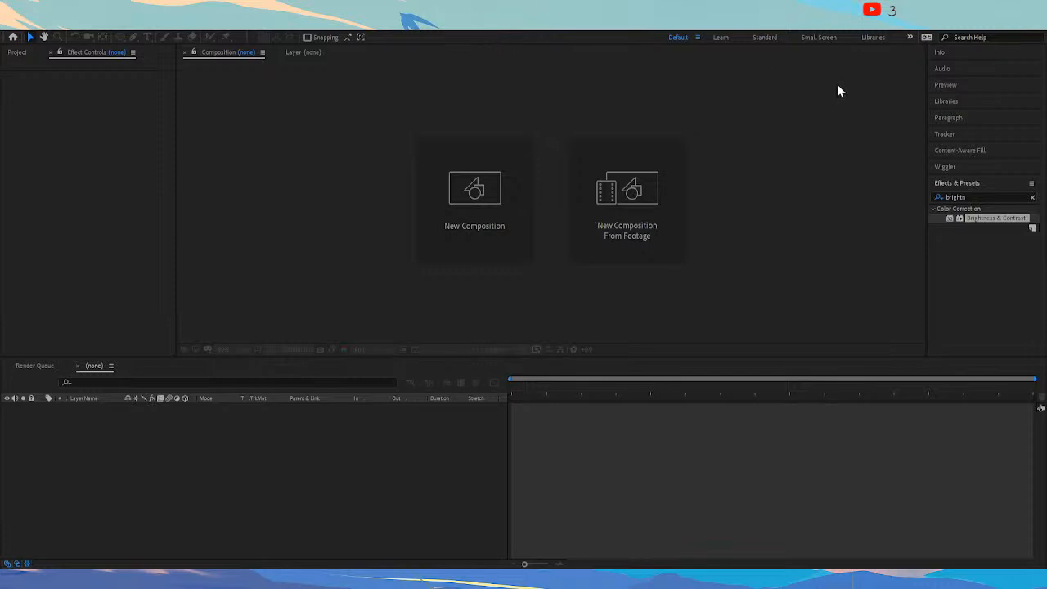
click(650, 193)
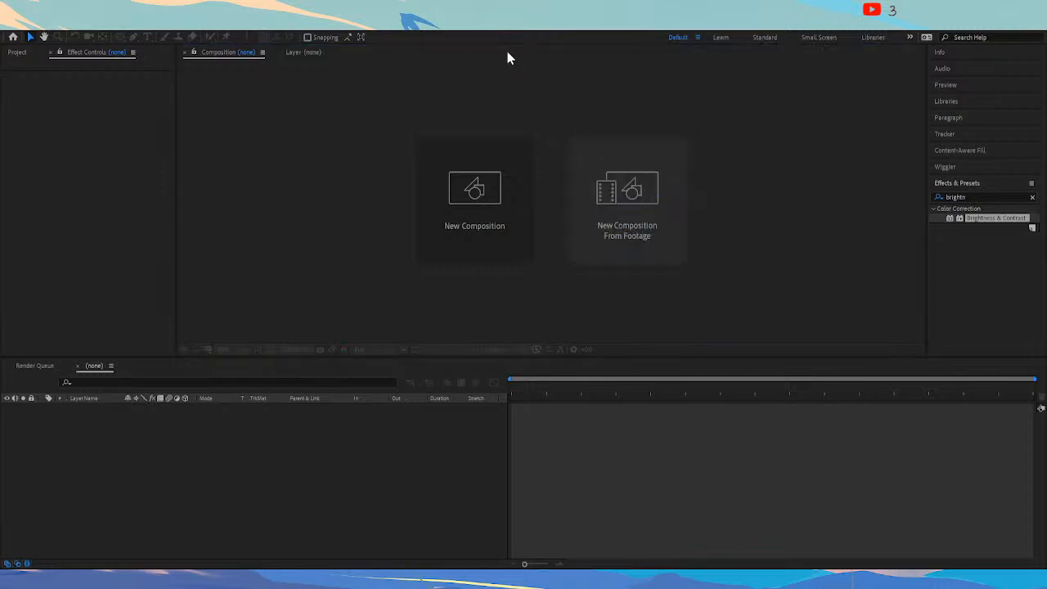
click(508, 196)
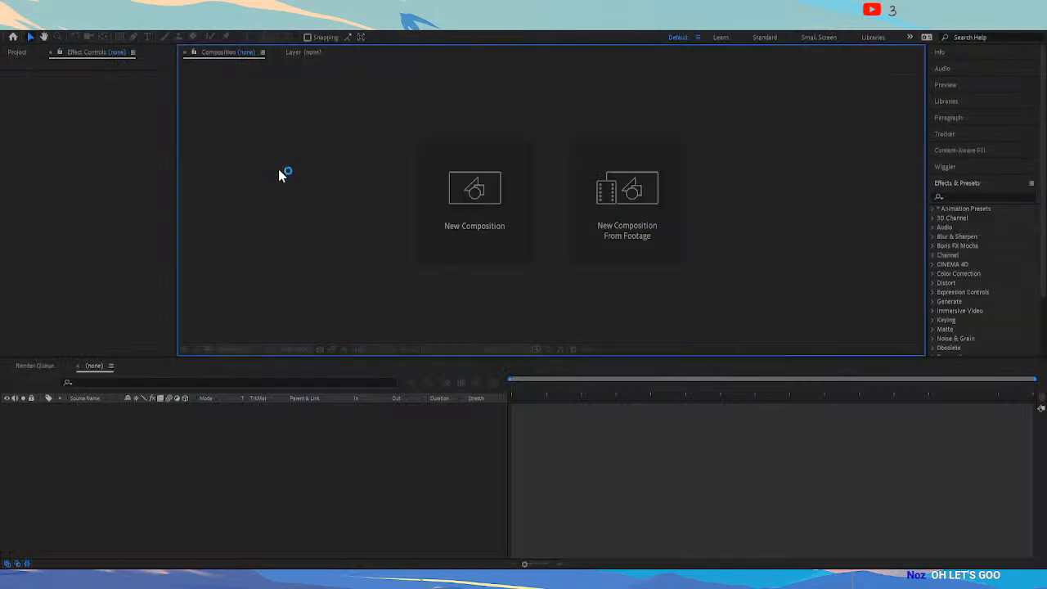
click(315, 196)
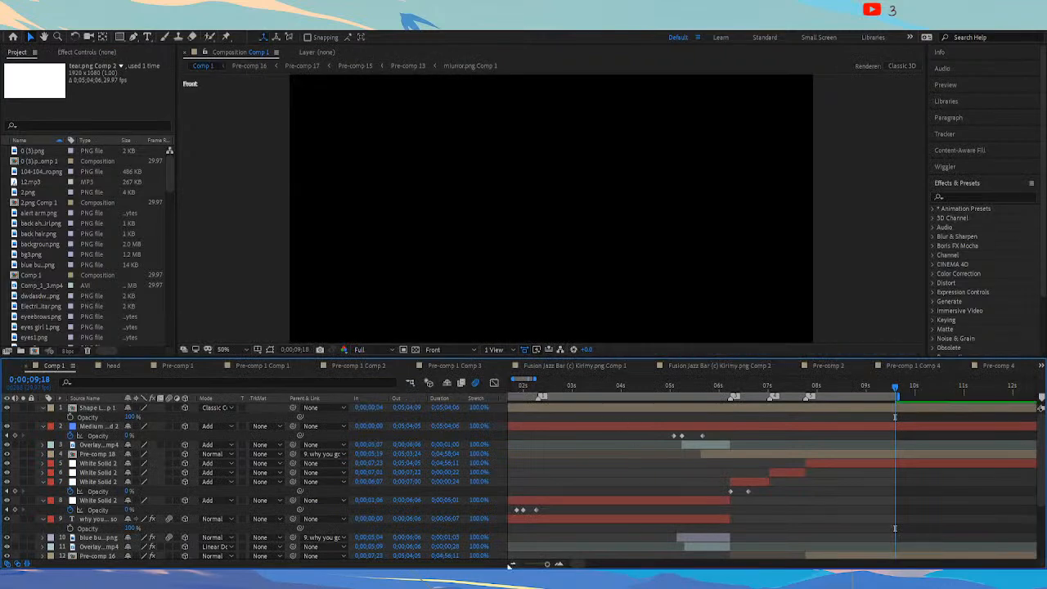
Zoom the Comp 1 timeline out, scrub through its scenes and play the animation from 0;00;01;06
click(513, 564)
click(584, 385)
click(566, 382)
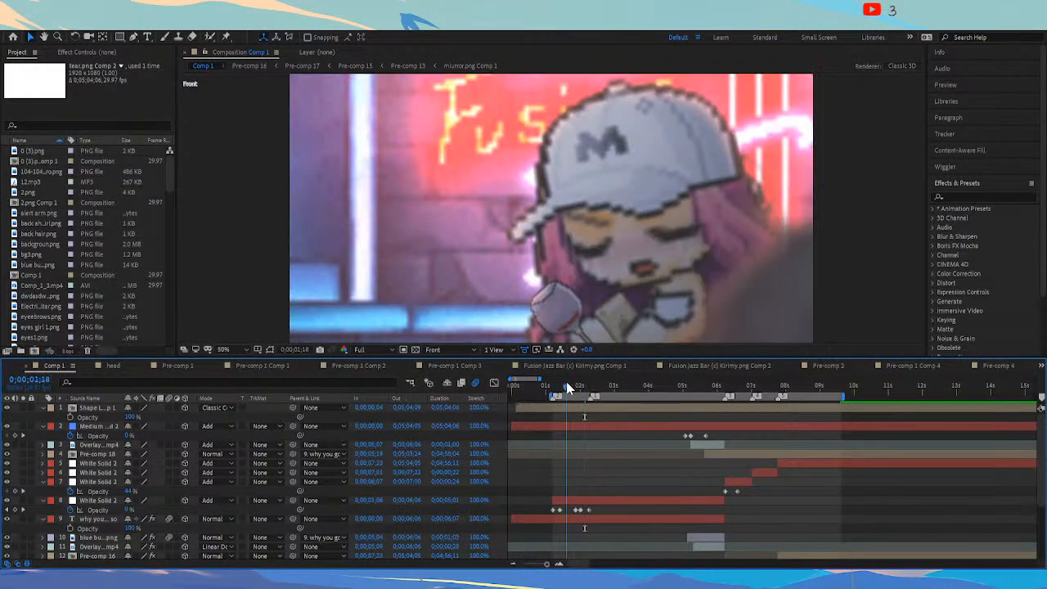
click(550, 386)
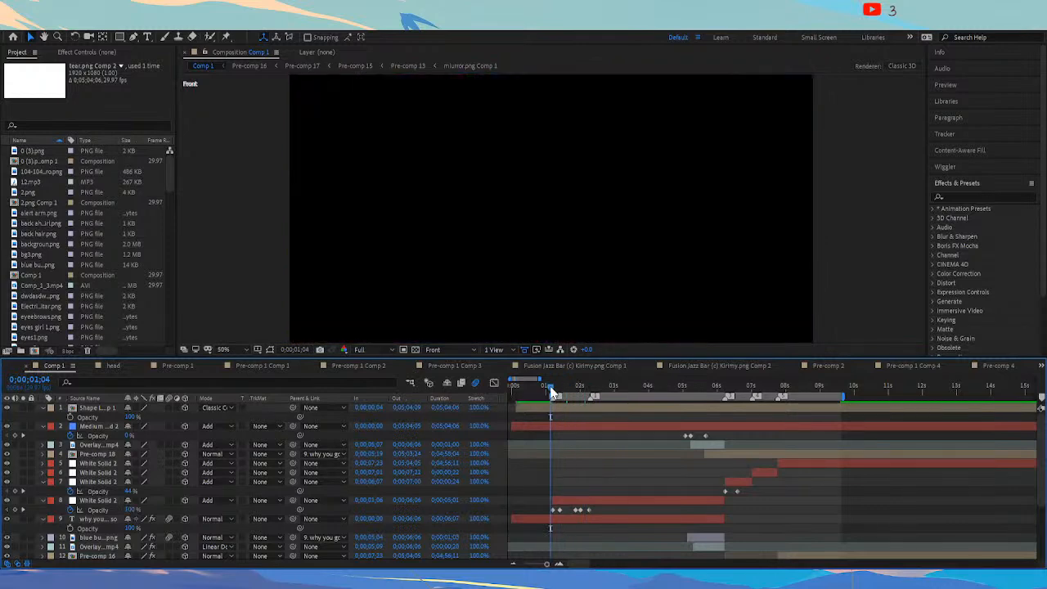
drag(551, 385, 790, 400)
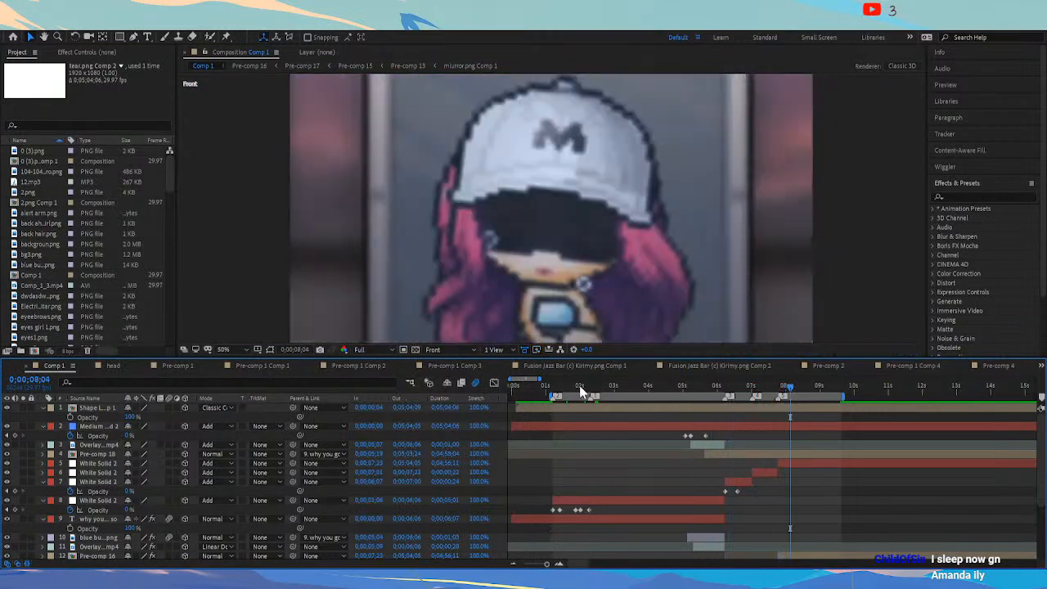
click(555, 383)
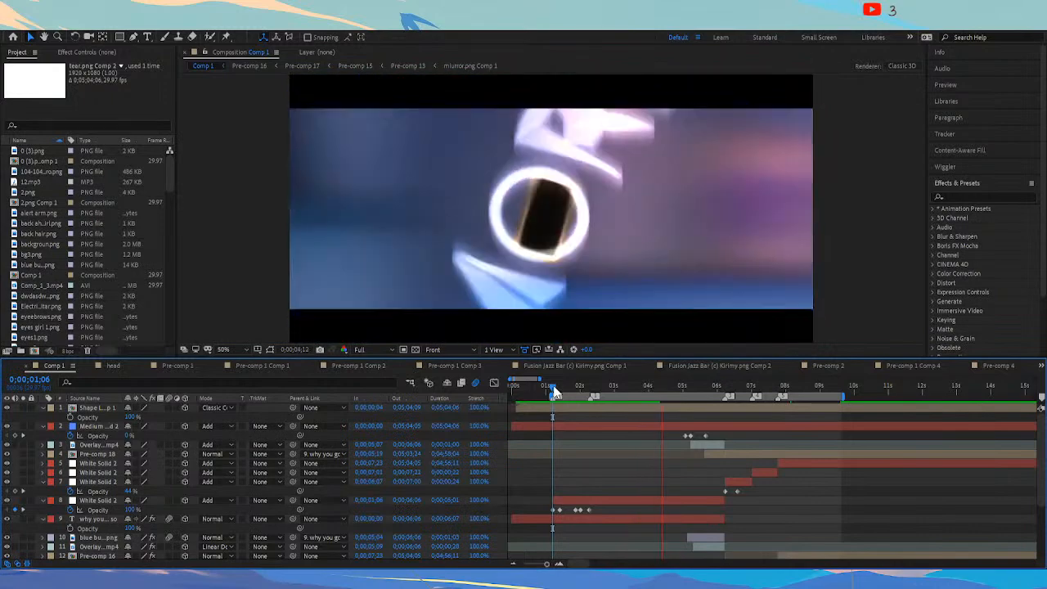
key(space)
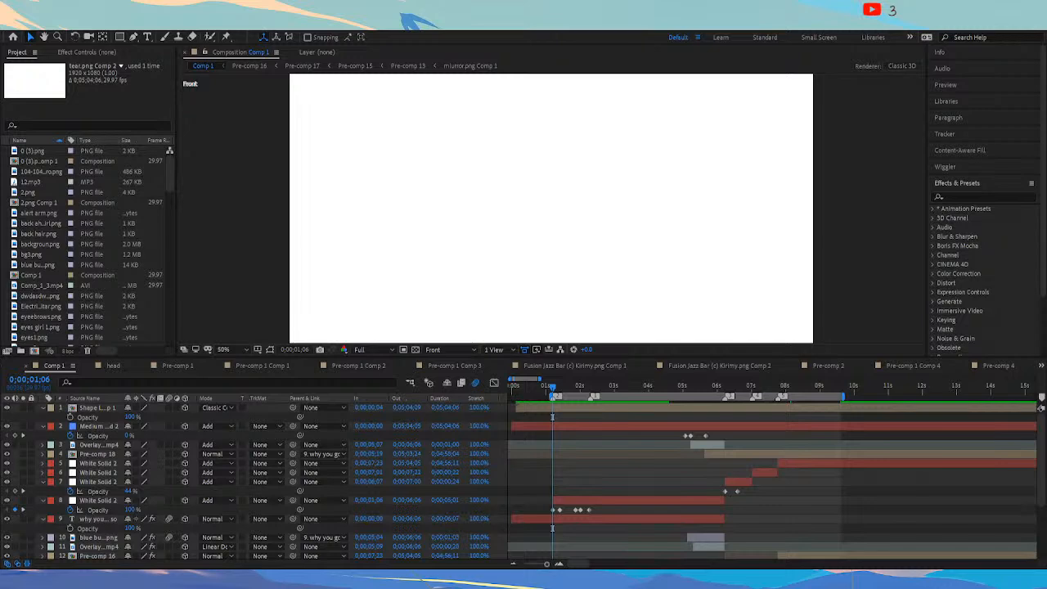
key(space)
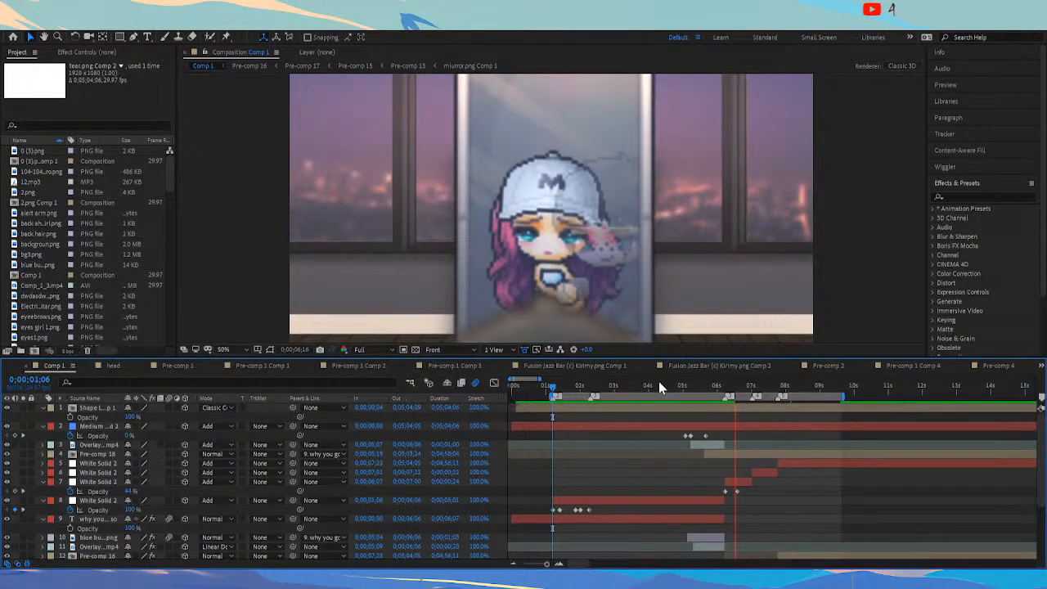
Scrub Comp 1 from the MORE text at 0;00;04;04 through the mirror scene to 0;00;08;24
mouse_move(567, 385)
mouse_down()
mouse_move(553, 382)
mouse_move(578, 386)
mouse_move(544, 386)
mouse_move(665, 401)
mouse_move(640, 400)
mouse_move(653, 402)
mouse_up()
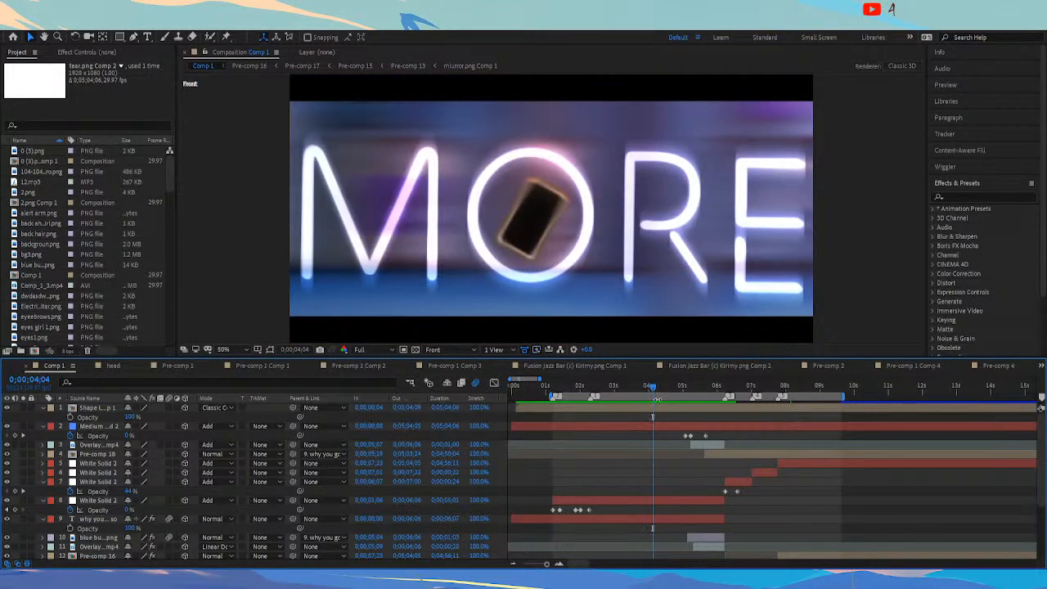
drag(655, 387, 736, 392)
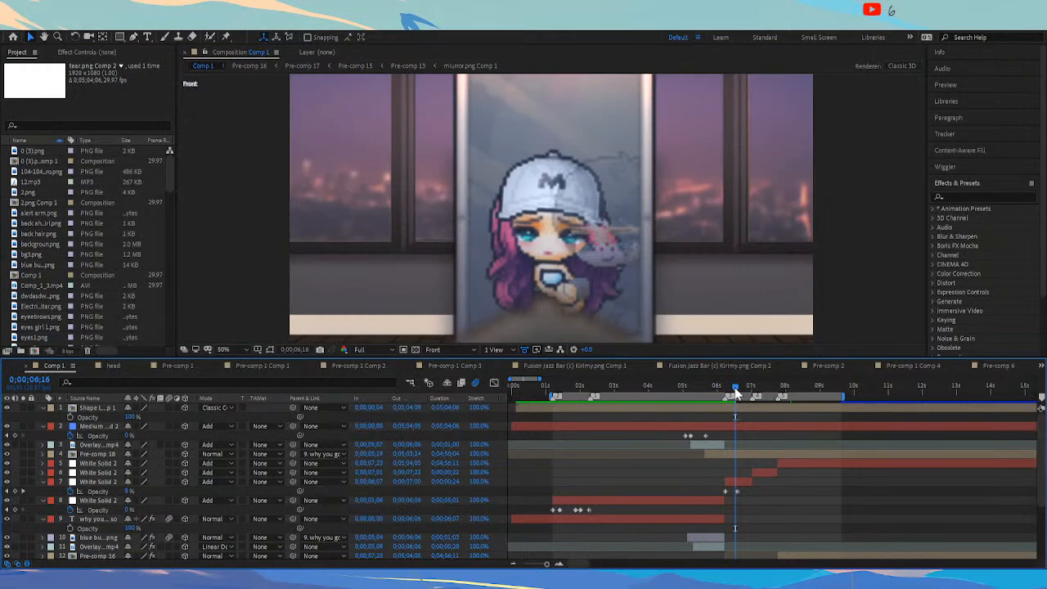
drag(735, 389, 738, 390)
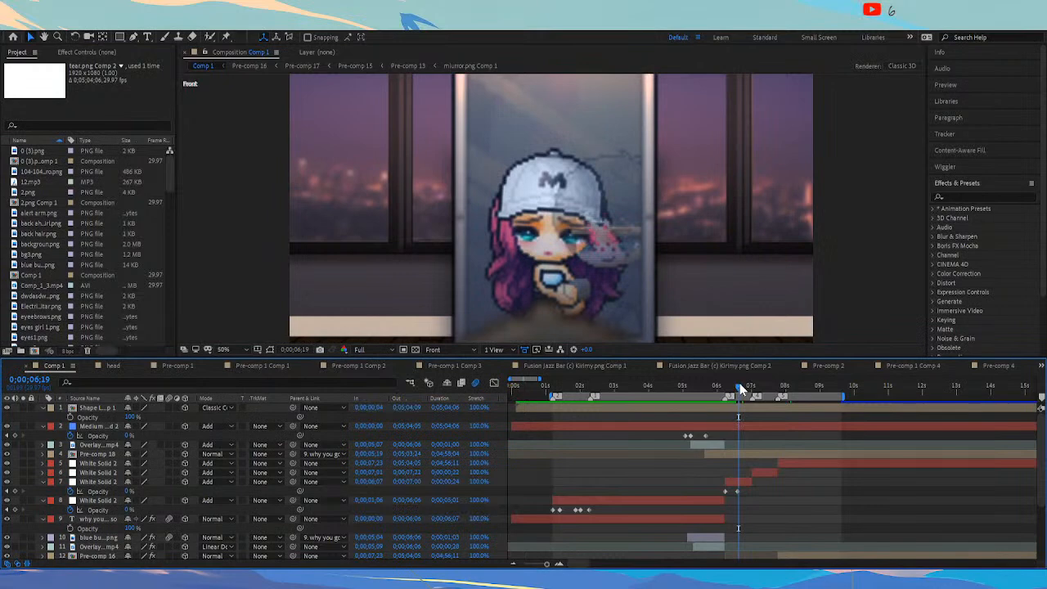
click(741, 387)
click(758, 385)
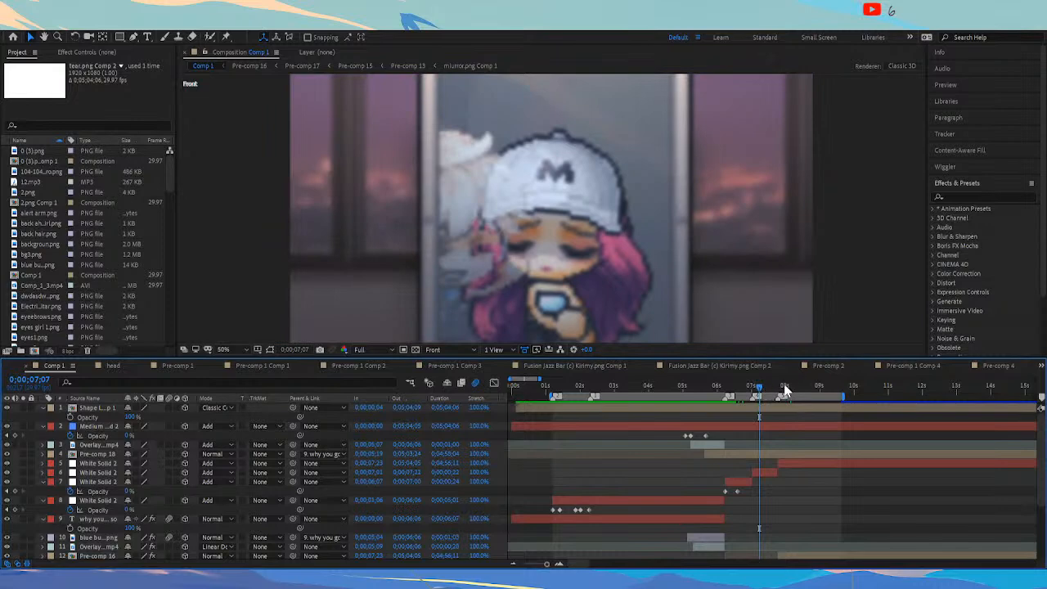
click(784, 387)
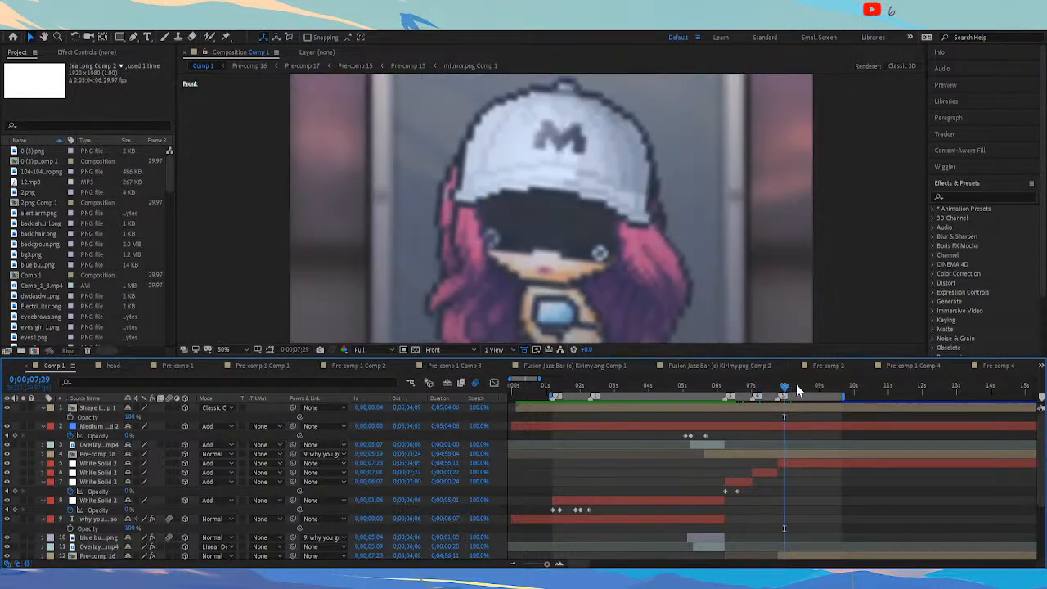
click(795, 386)
click(813, 388)
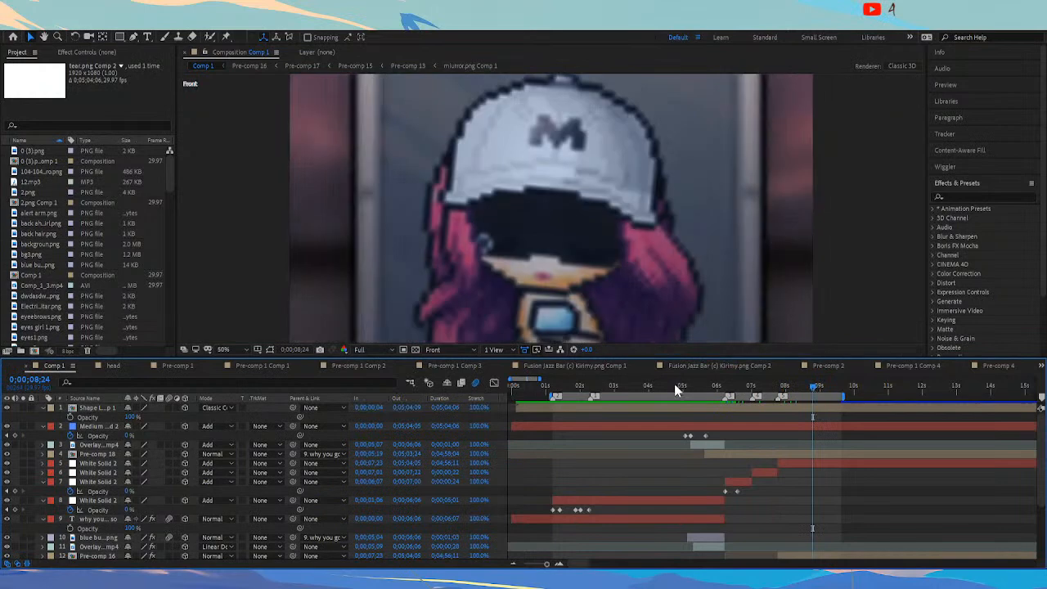
Open the nested Pre-comp 12 from Comp 1, view its television shot at 0;00;01;17 and open Pre-comp 9
click(633, 386)
scroll(649, 458, down, 3)
double_click(638, 535)
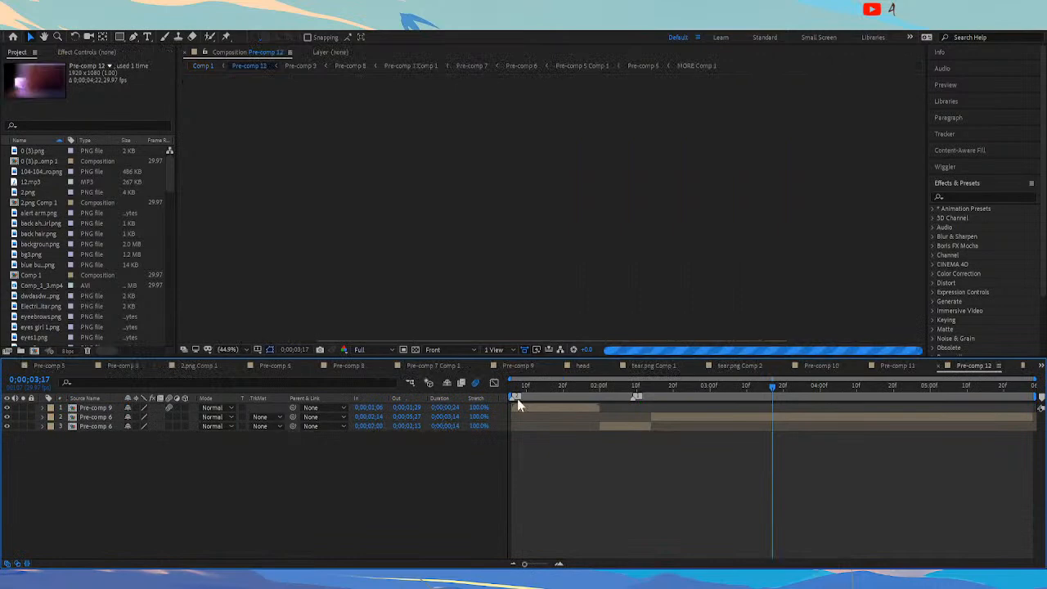
click(553, 383)
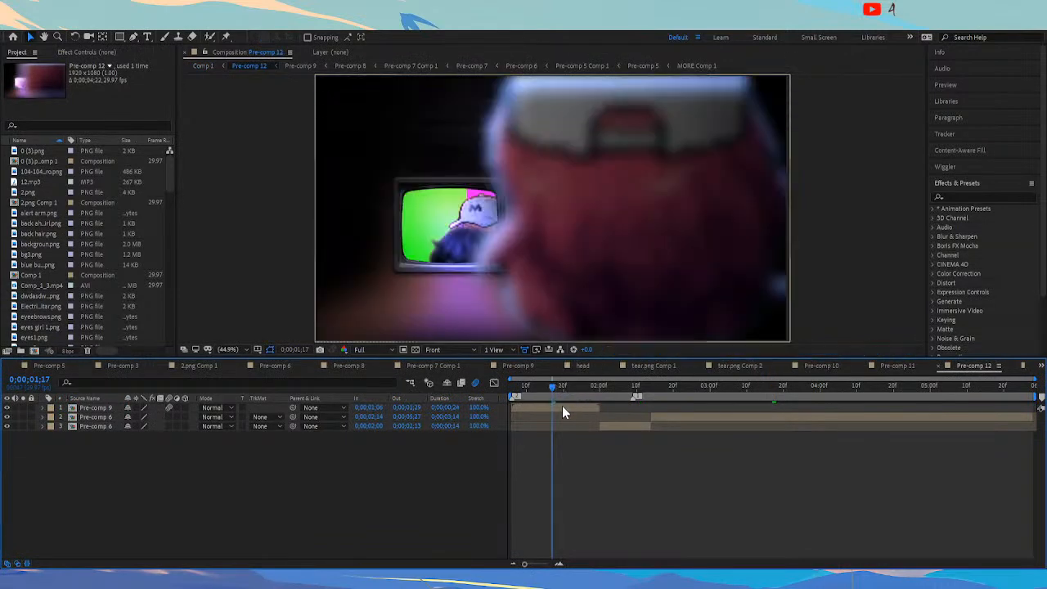
double_click(562, 407)
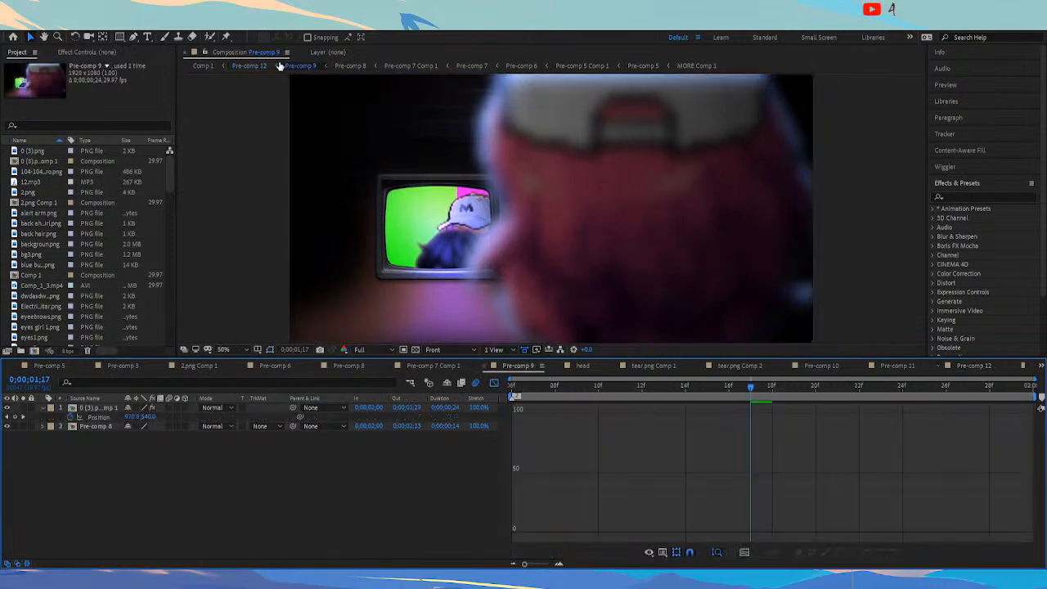
Return to Pre-comp 12, move to 0;00;02;19 and open the nested Pre-comp 6
click(251, 65)
click(637, 392)
click(671, 386)
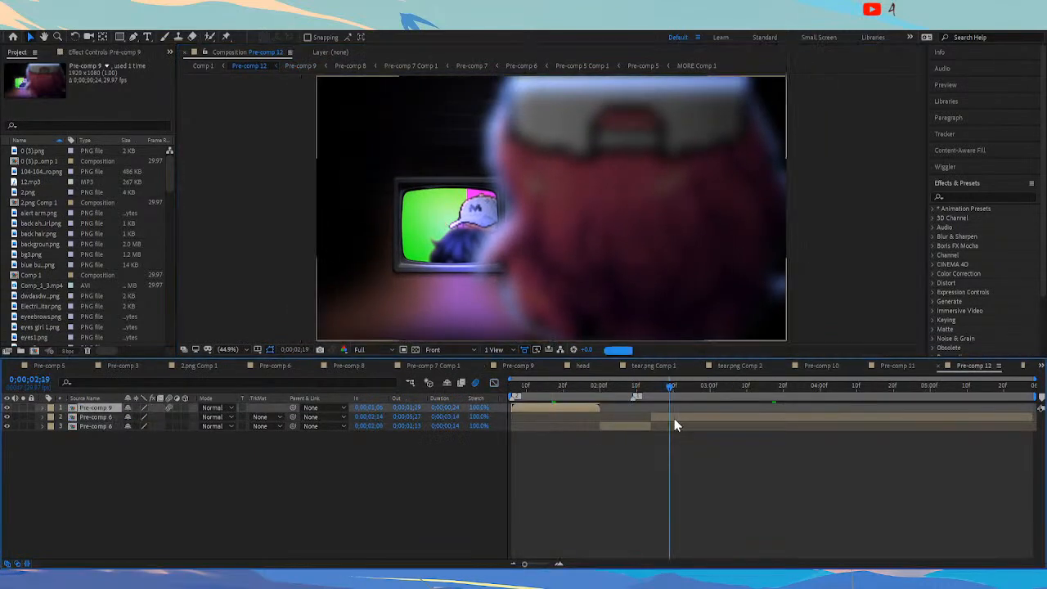
double_click(675, 424)
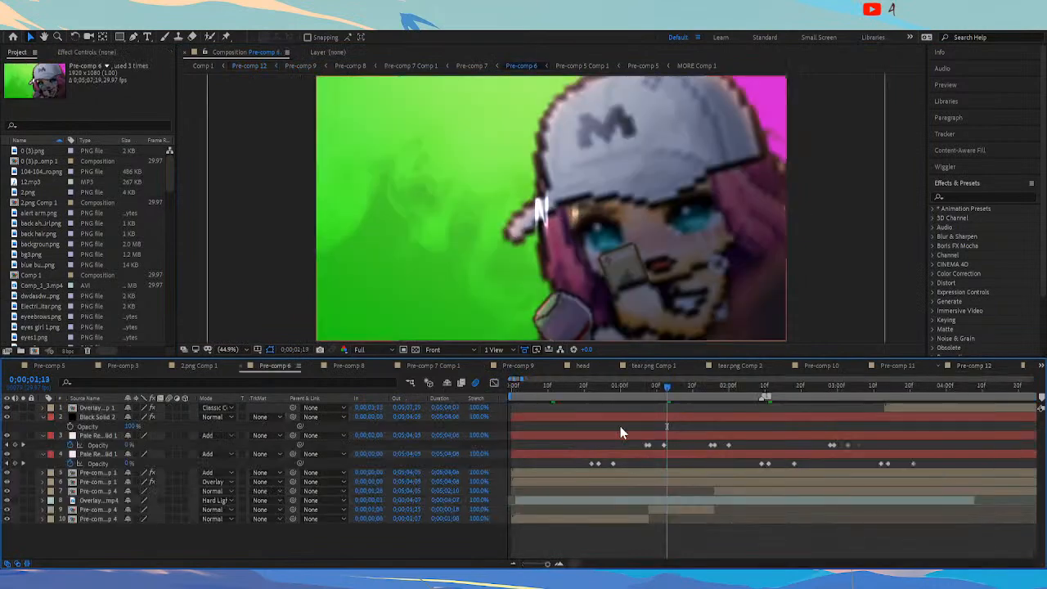
Scrub Pre-comp 6 to 0;00;01;16 and follow its nested compositions down to Pre-comp 1 Comp 1
drag(627, 393, 676, 404)
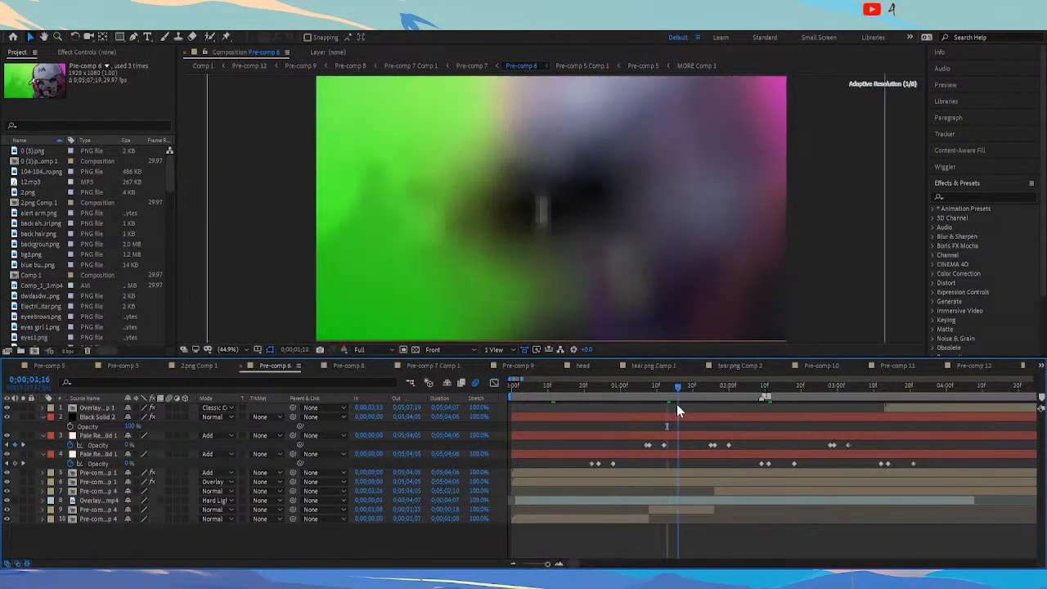
double_click(687, 507)
double_click(589, 403)
double_click(589, 405)
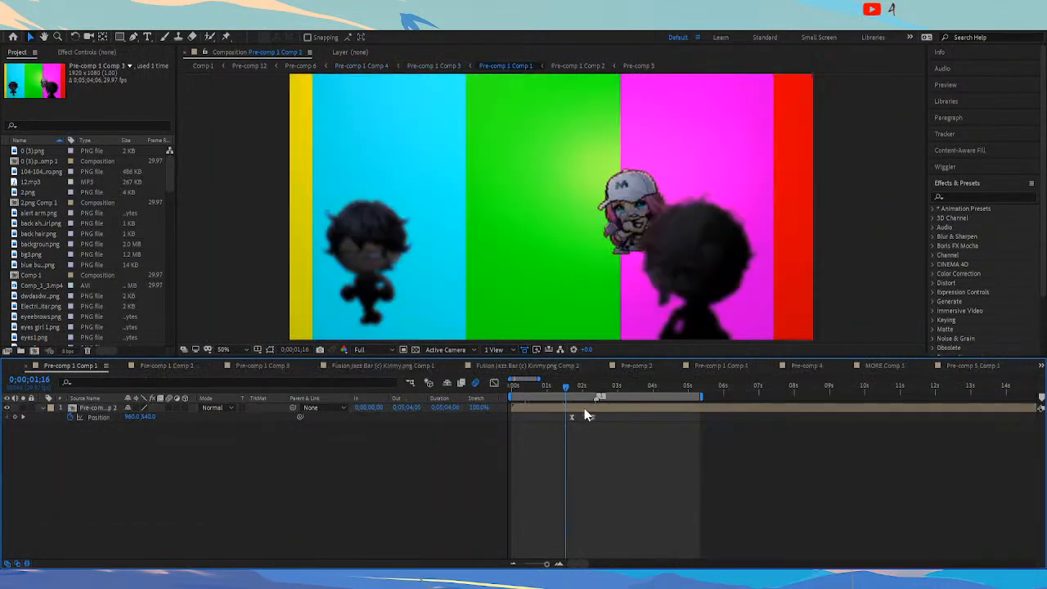
Play Pre-comp 1 Comp 1 from the first frame and scrub through the striped-background scene
drag(559, 387, 512, 386)
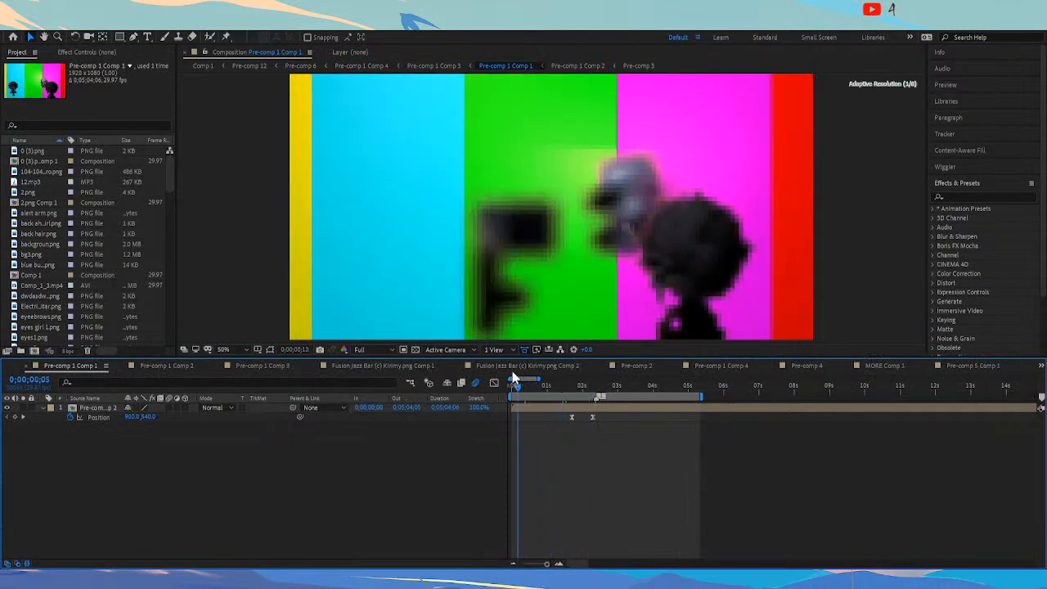
key(space)
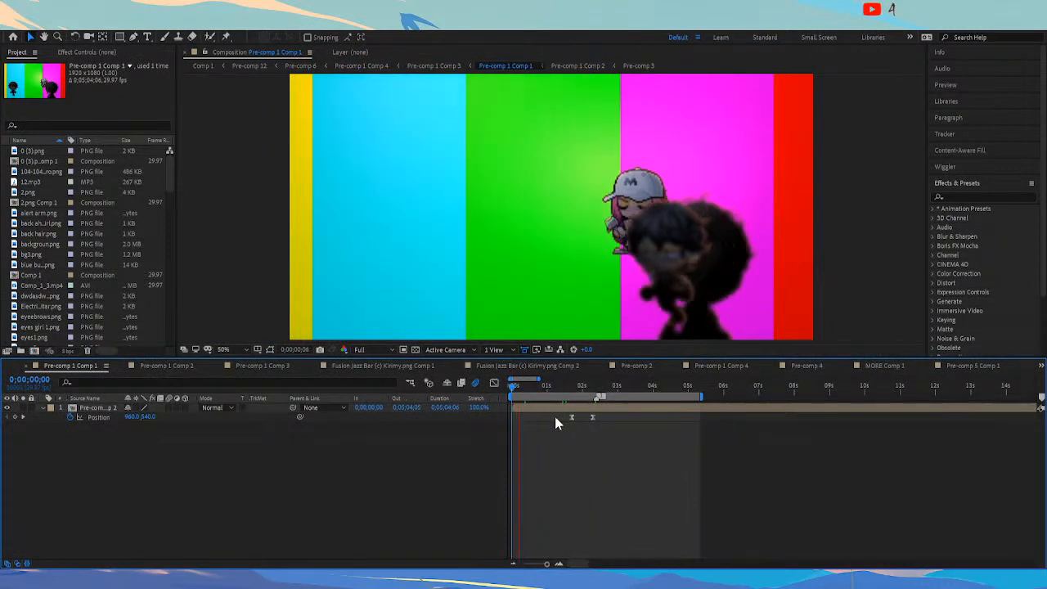
drag(537, 395, 562, 386)
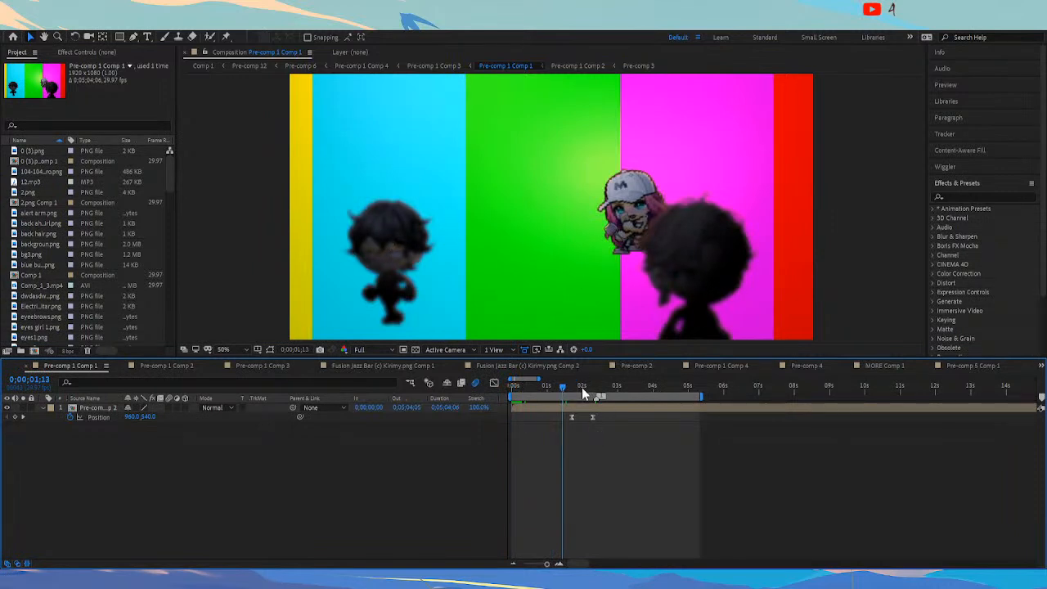
drag(582, 387, 701, 387)
Open Pre-comp 1 Comp 2, hide its bottom Fusion Jazz Bar background layer and select the Black Solid 1 layer
double_click(648, 407)
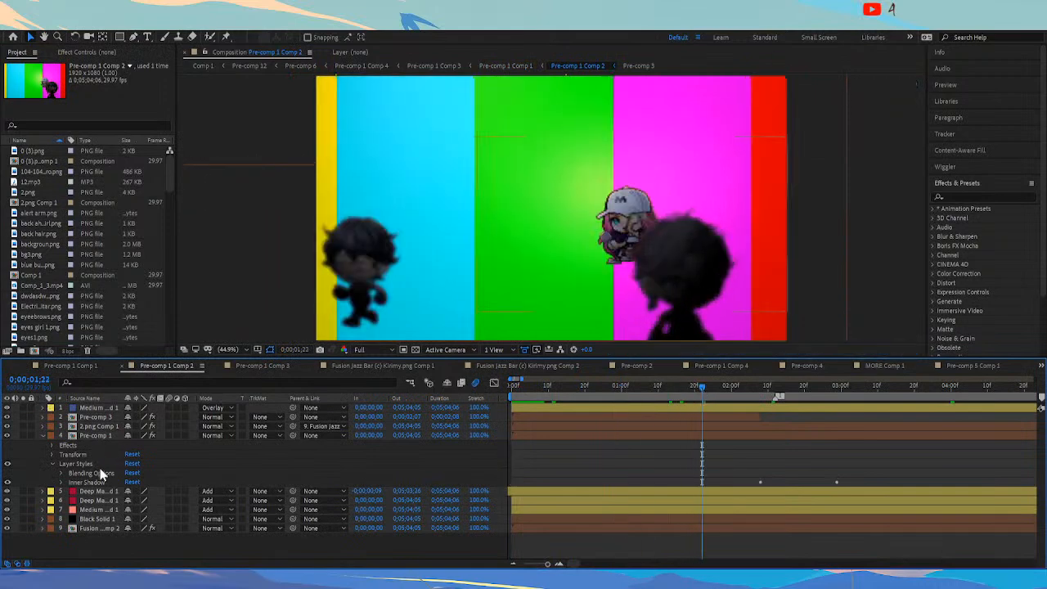
click(6, 529)
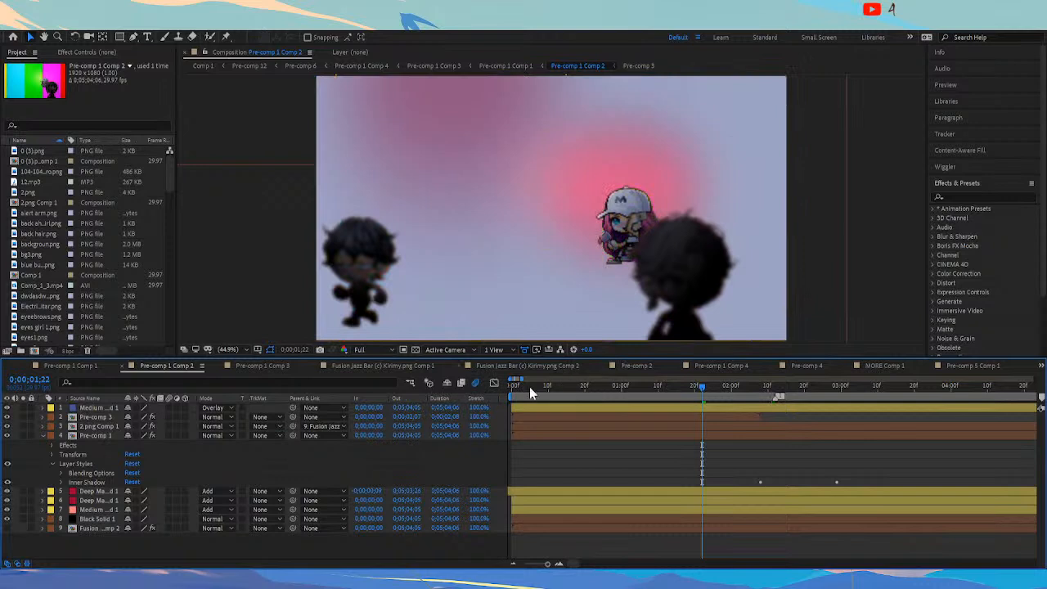
click(88, 527)
click(96, 519)
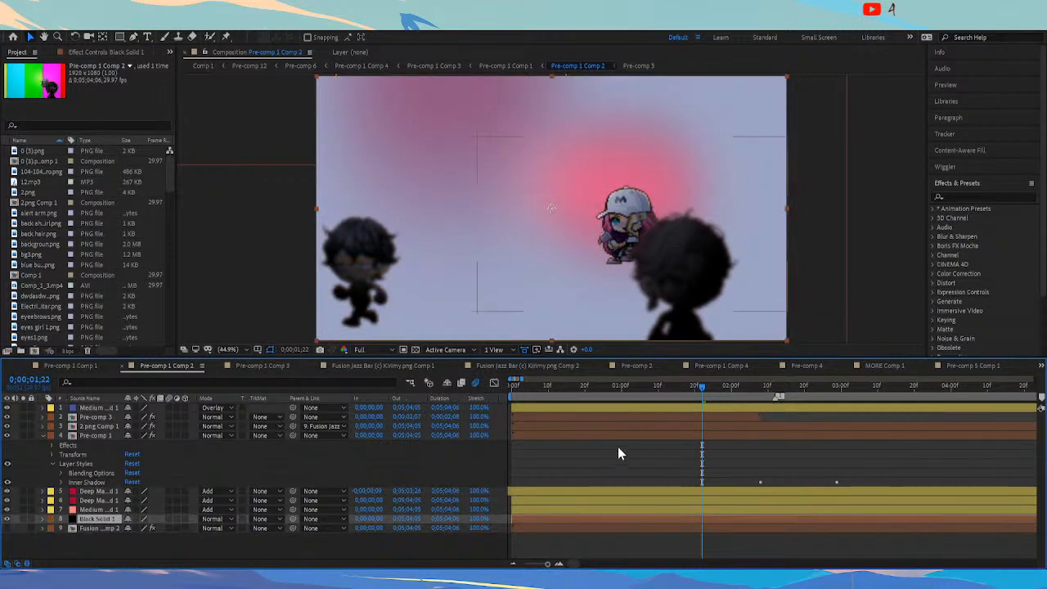
Open the character's nested Pre-comp 1 and check her pose at the first frame and at 0;00;01;00
double_click(80, 436)
click(566, 388)
drag(569, 392, 511, 377)
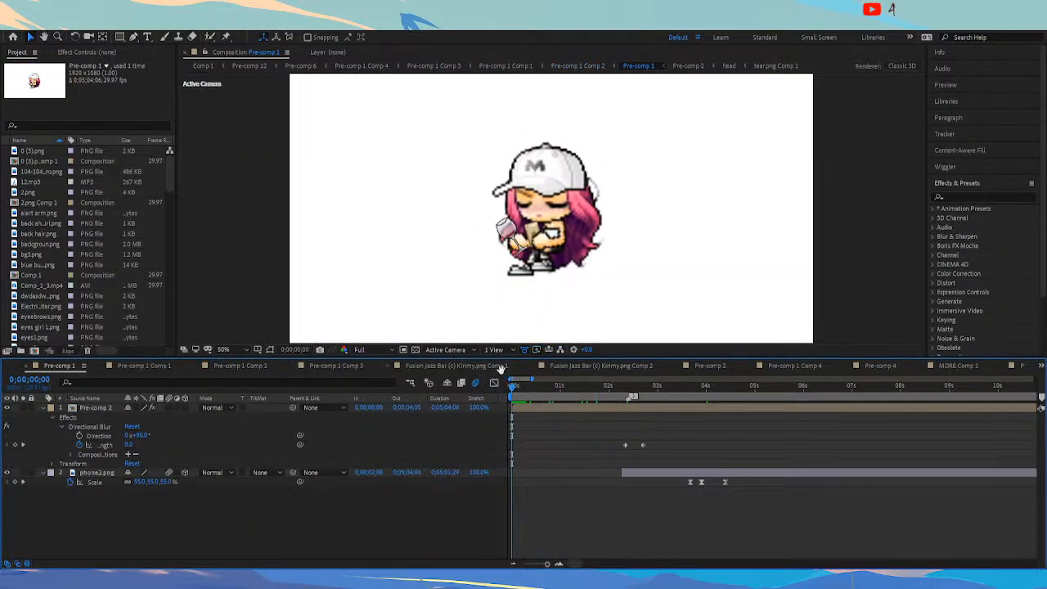
click(559, 386)
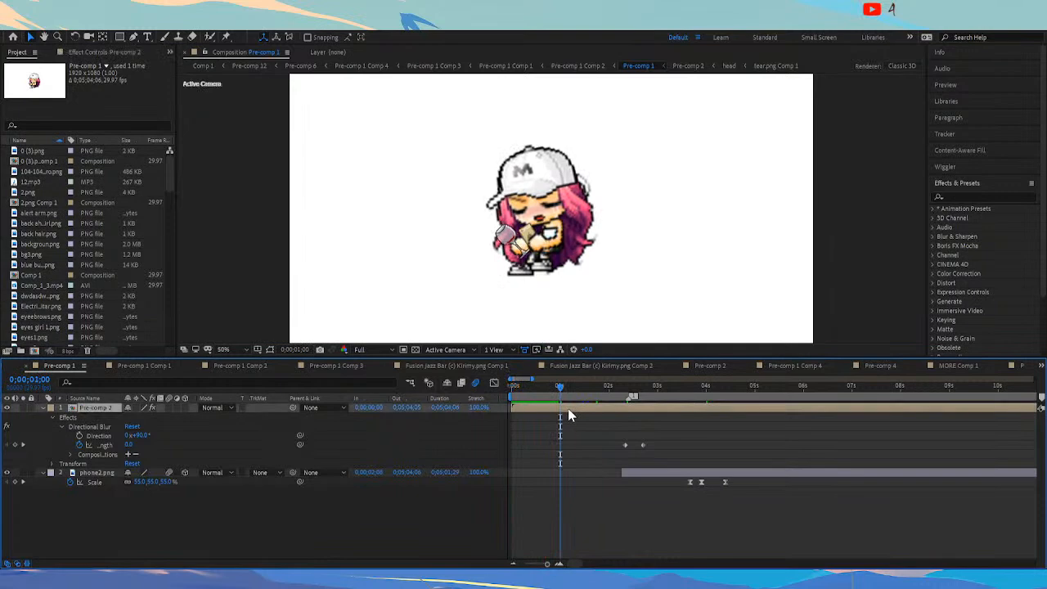
Open the nested Pre-comp 2 with the character's separate body parts and play it from the first frame
double_click(569, 406)
drag(542, 387, 489, 382)
key(space)
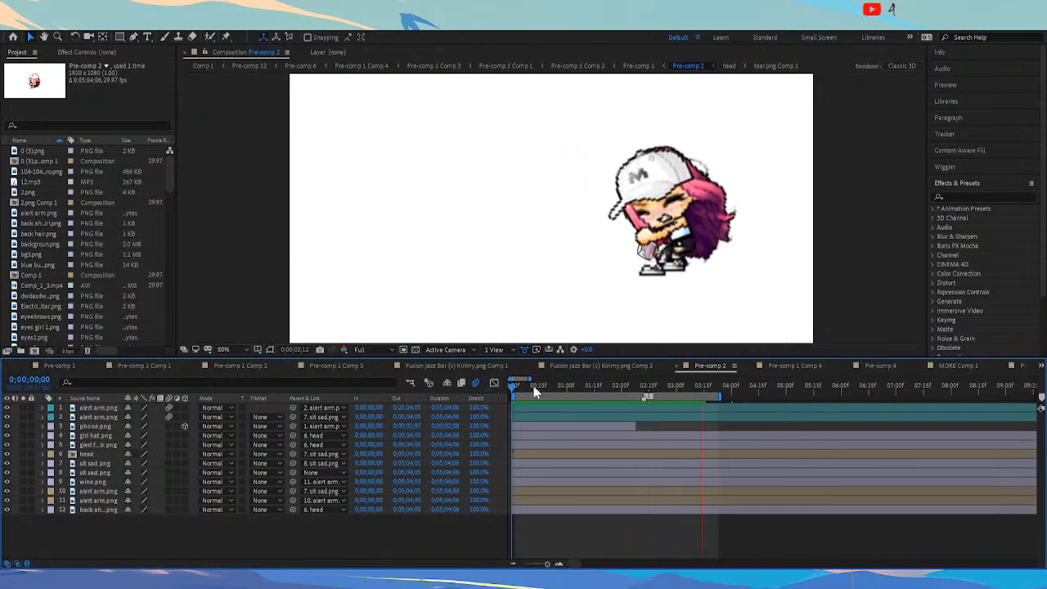
drag(532, 386, 507, 383)
key(space)
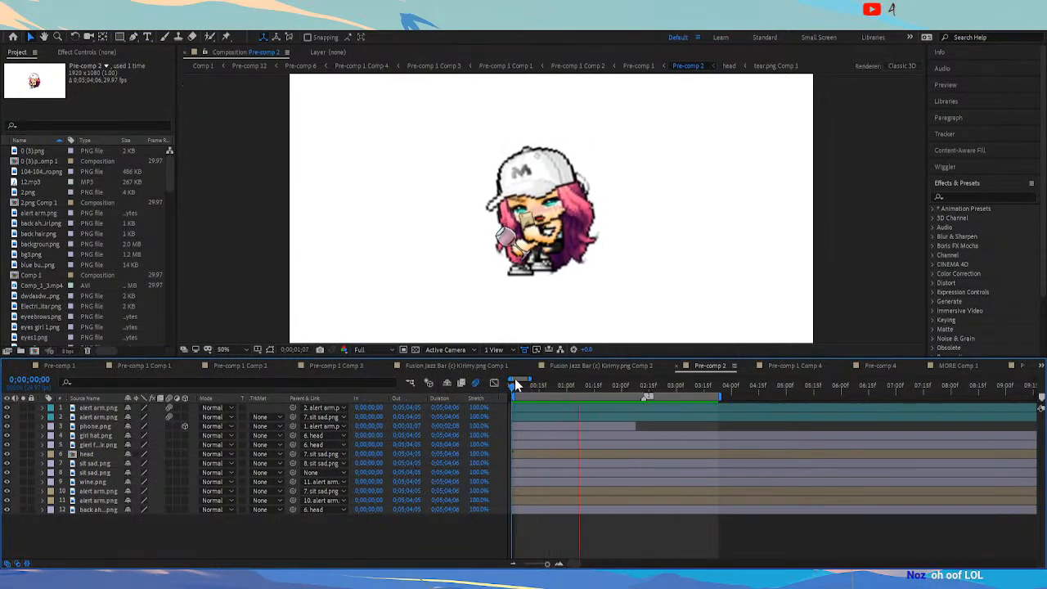
key(space)
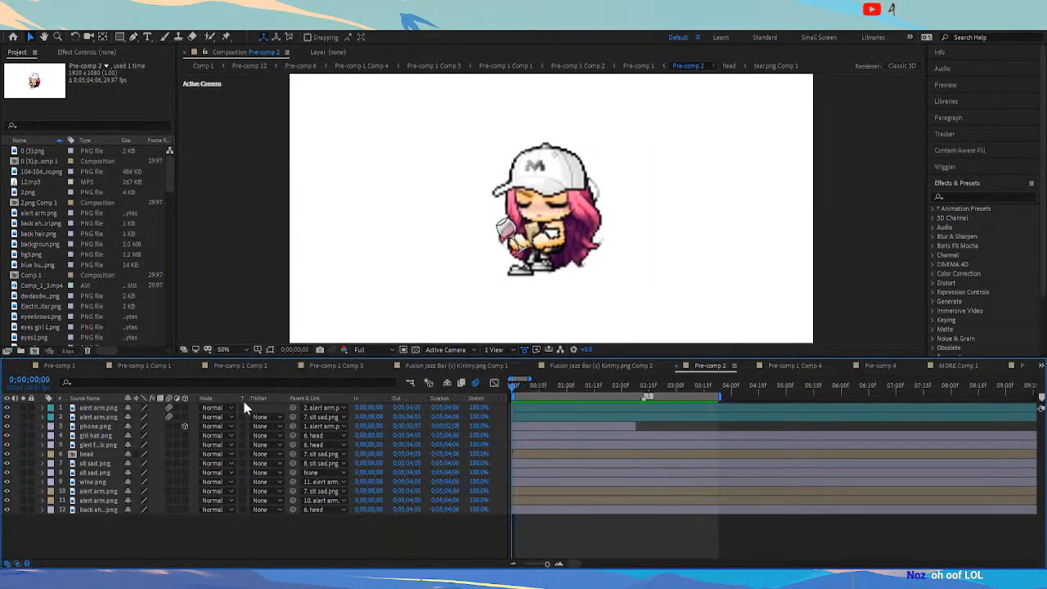
Reveal the rotation properties of the top two alert arm layers, phone.png and the girl hat layer
click(92, 409)
key(u)
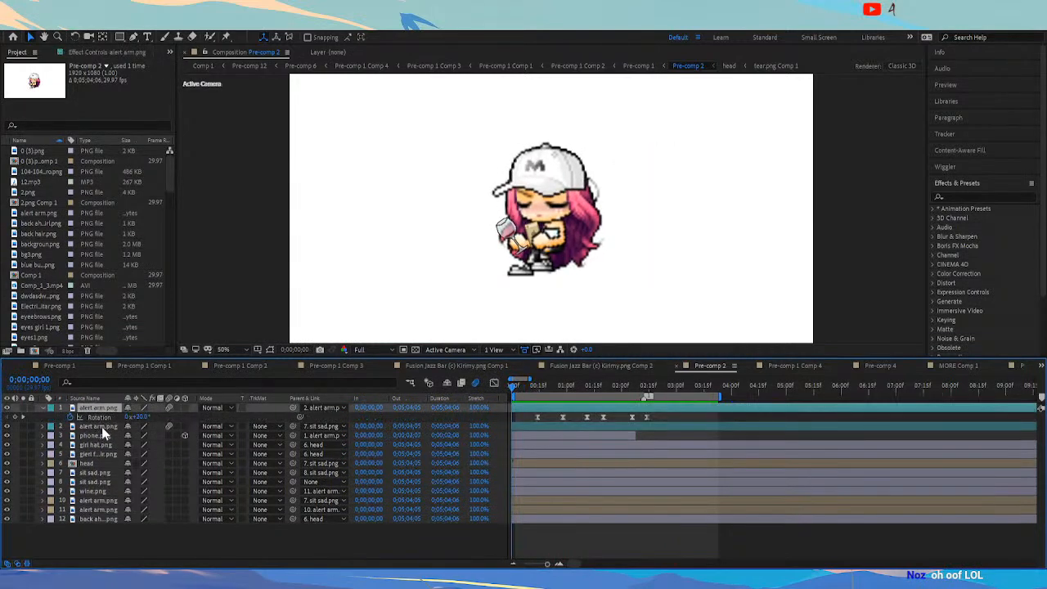
click(102, 425)
key(u)
click(96, 444)
key(r)
click(92, 492)
key(u)
Reveal the rotation properties of the girl's front hair, the head and both sit sad.png layers
scroll(100, 484, down, 1)
click(97, 489)
key(u)
click(93, 507)
key(u)
click(95, 526)
key(u)
click(100, 545)
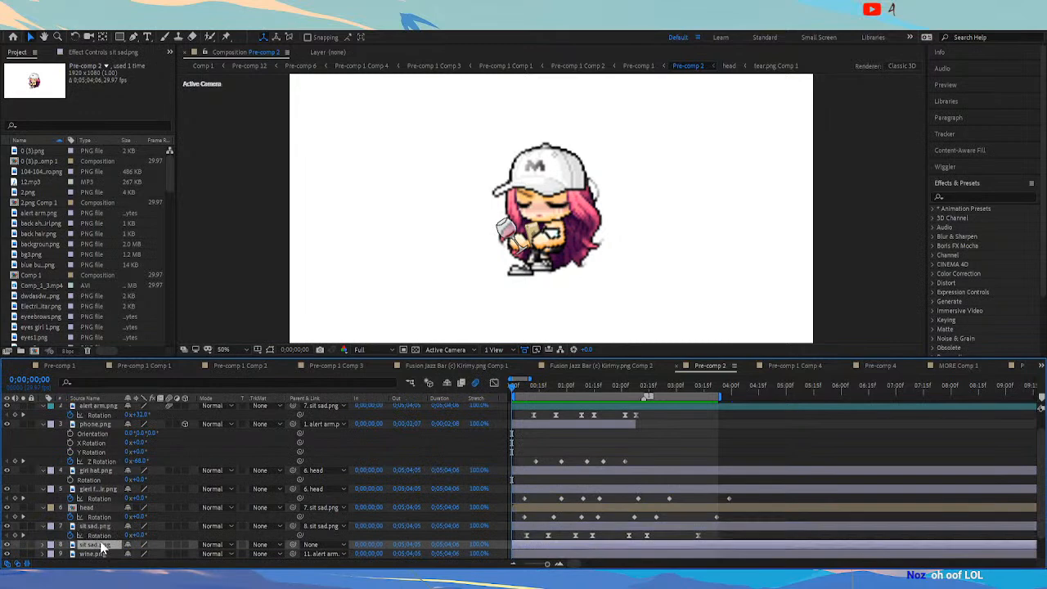
key(u)
Reveal the rotation of alert arm layer 10, and collapse the wine.png layer and sit sad.png layer 8 again
scroll(101, 548, down, 1)
click(98, 526)
key(u)
scroll(100, 528, down, 1)
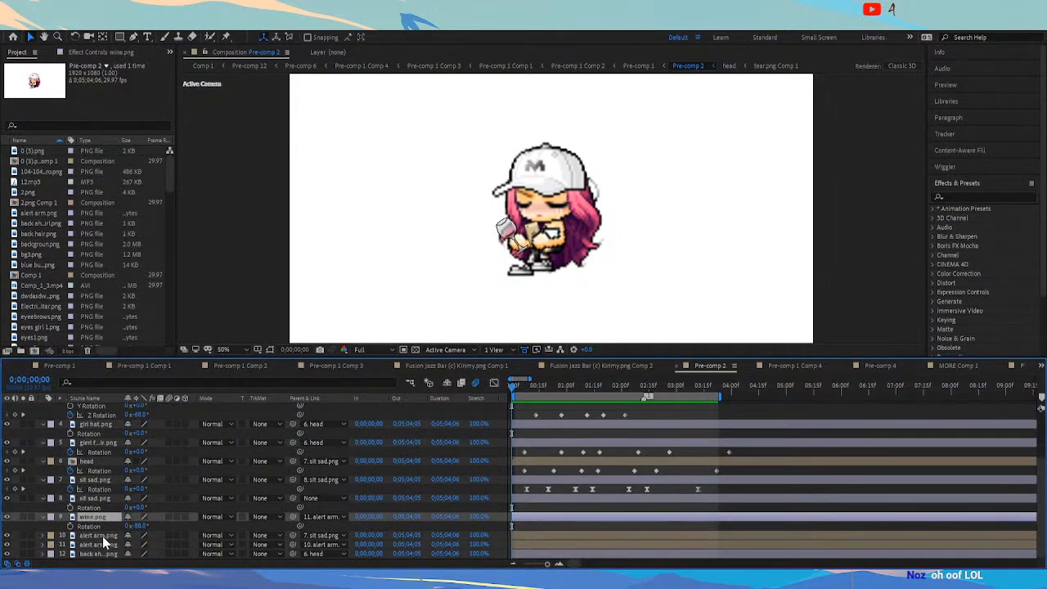
click(103, 533)
key(u)
shift+click(98, 499)
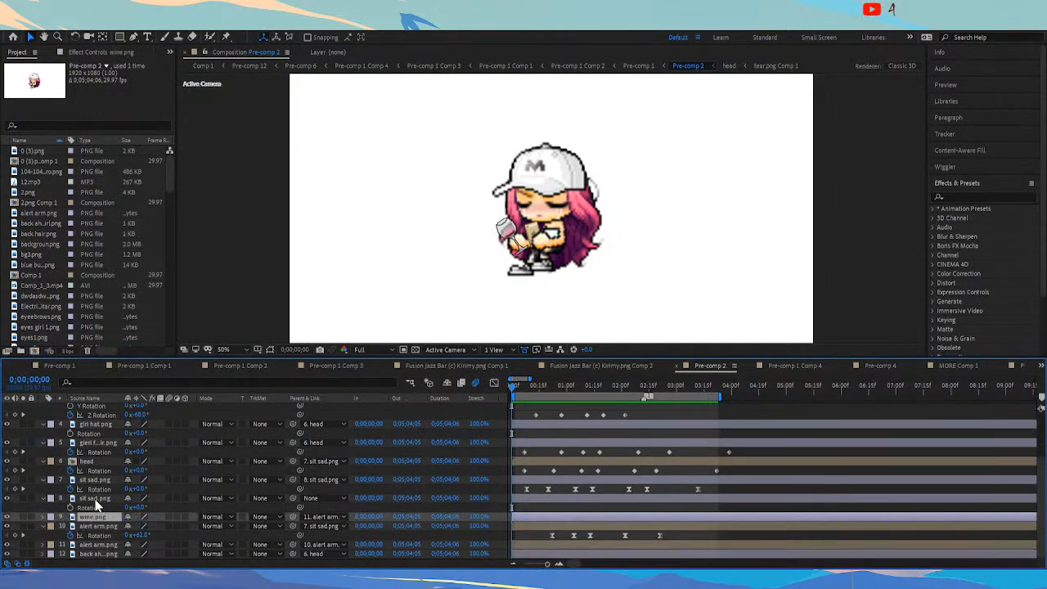
key(u)
Reveal the rotation keyframes of alert arm layer 11 and the back hair, and enlarge the timeline until all twelve layers fit
click(97, 547)
key(u)
scroll(107, 553, down, 1)
click(101, 555)
key(u)
scroll(103, 556, down, 1)
drag(610, 357, 611, 191)
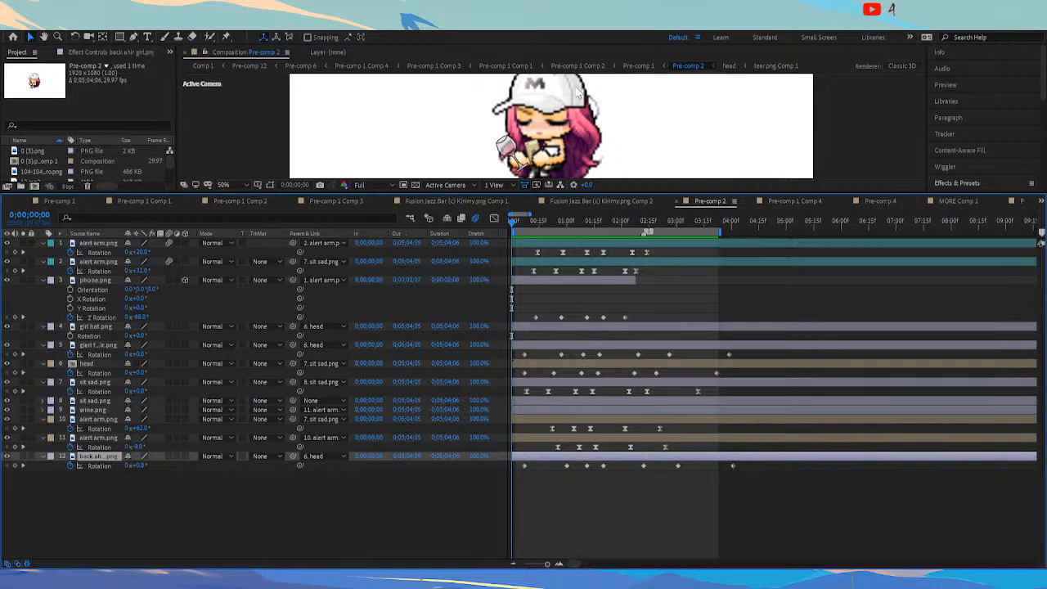
drag(559, 196, 562, 253)
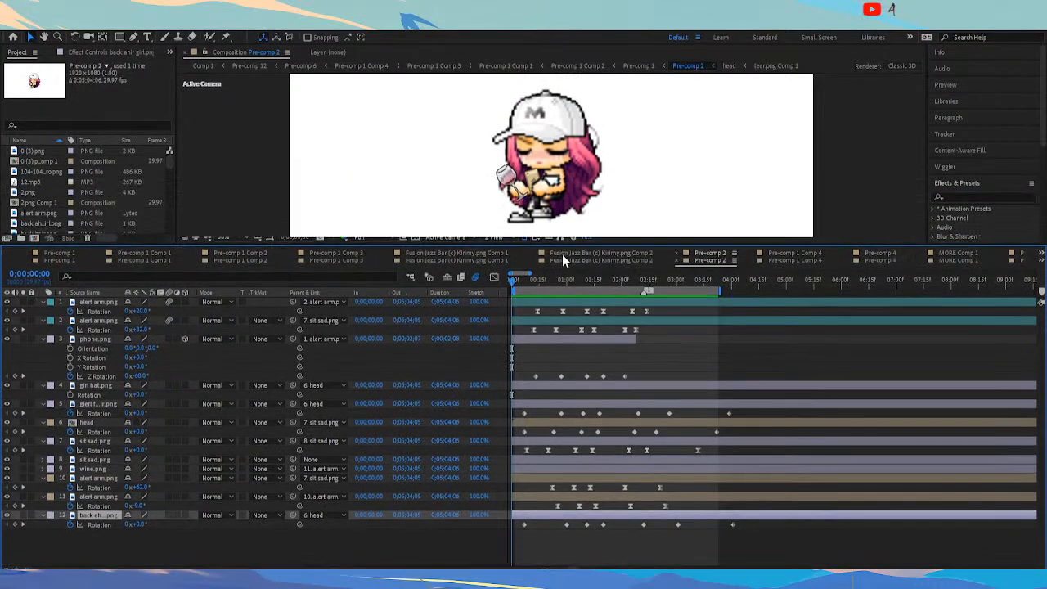
Scrub through Pre-comp 2 to check how the rotation keyframes move the character's body parts
click(517, 281)
drag(517, 281, 678, 311)
drag(619, 309, 502, 283)
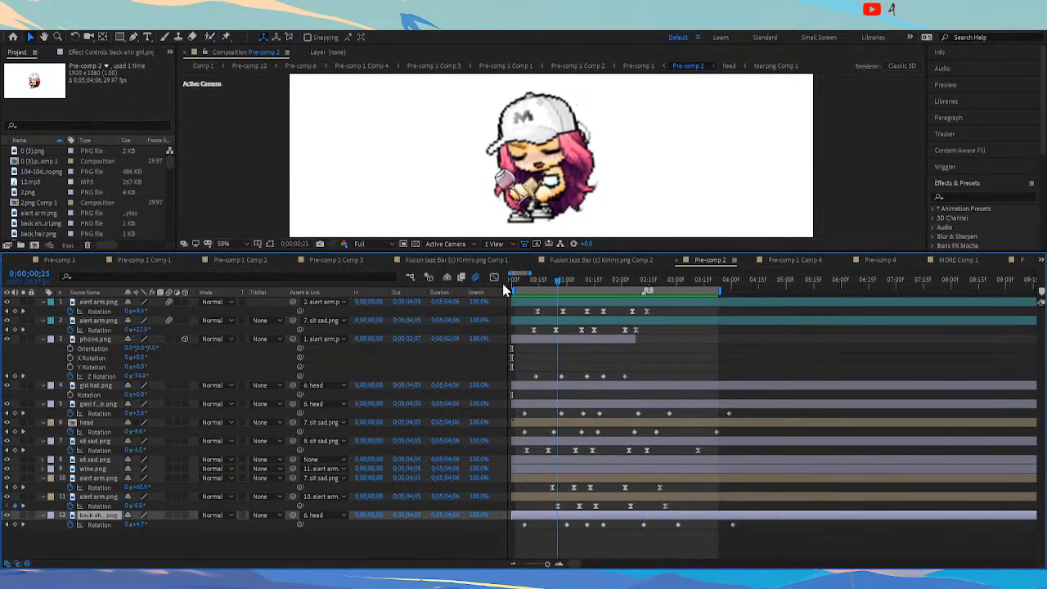
Open the nested head composition and reveal the Scale property of every face layer
double_click(111, 420)
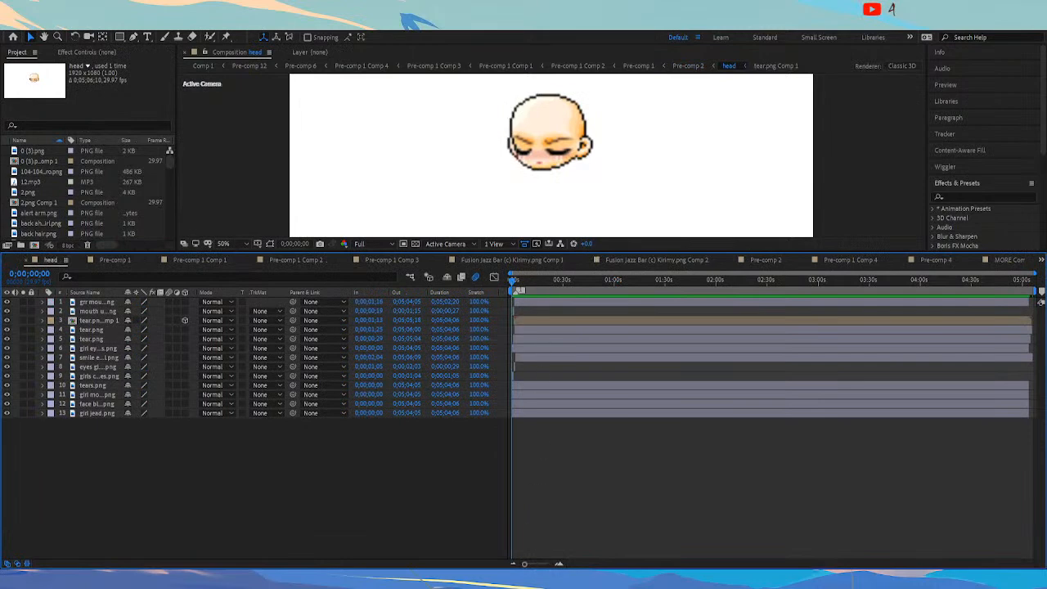
click(559, 564)
click(97, 303)
key(u)
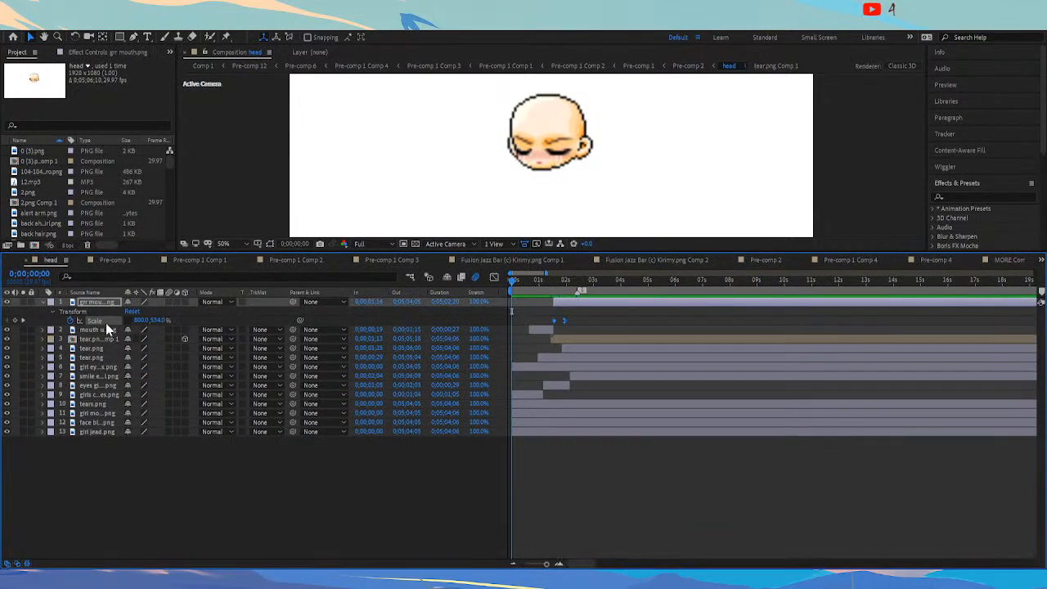
click(107, 329)
click(132, 438)
key(u)
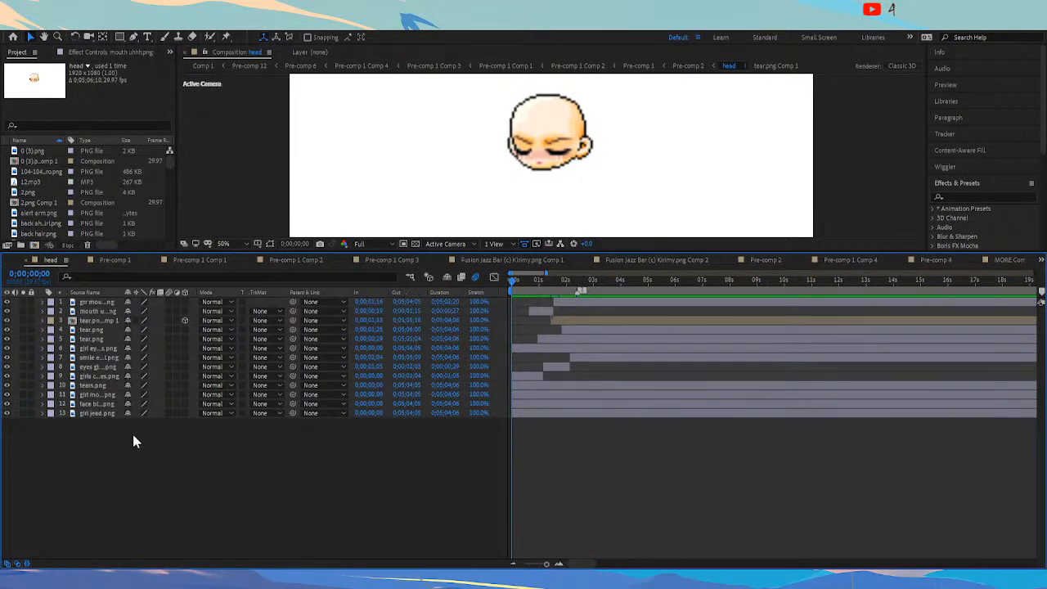
key(s)
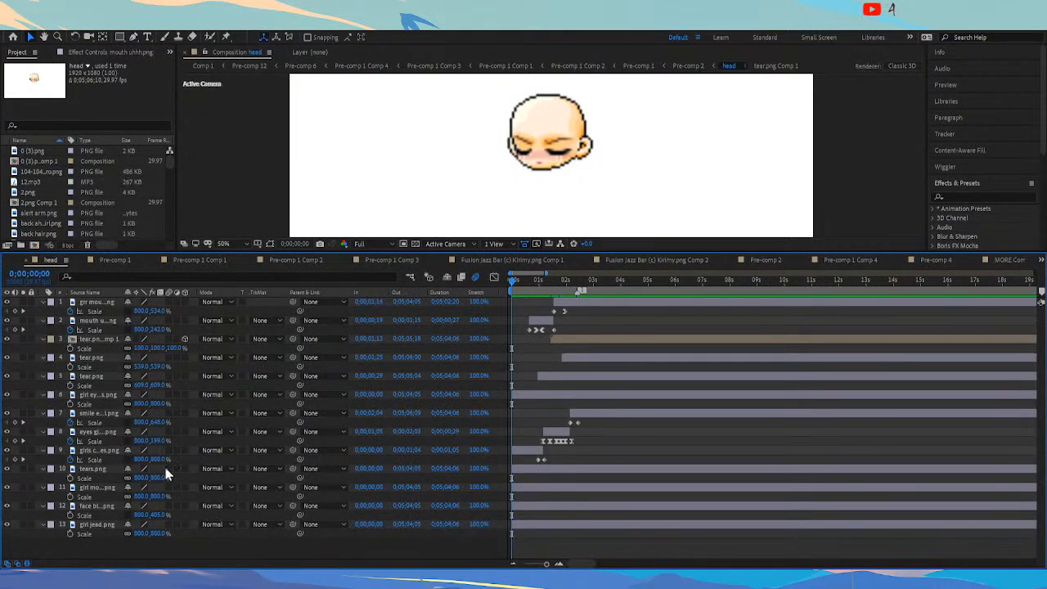
Collapse the properties of the tears, girl mouth, face blush and girl head layers
click(97, 471)
key(p)
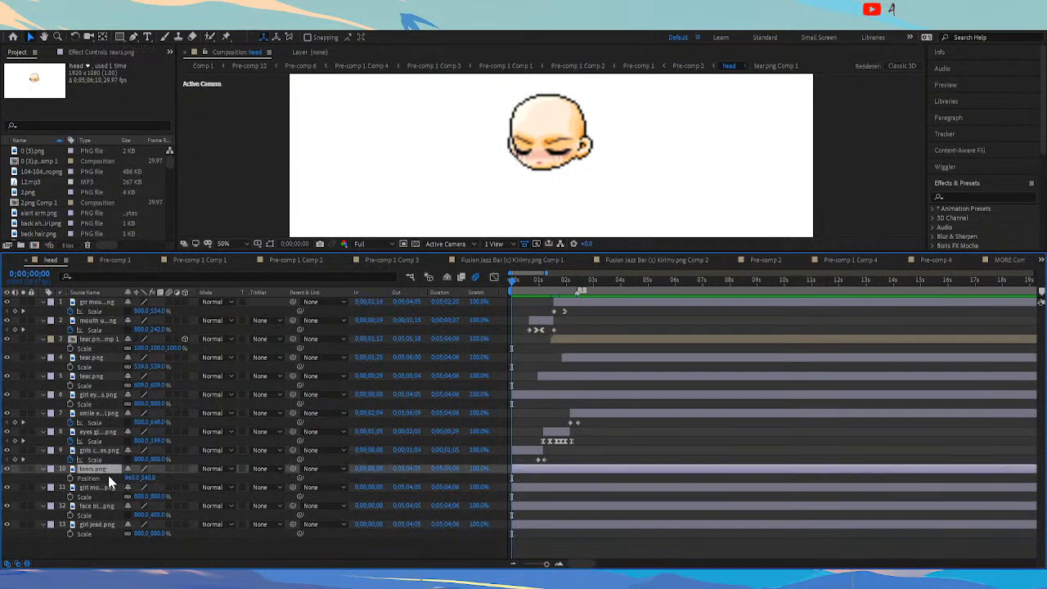
key(t)
click(44, 470)
click(112, 479)
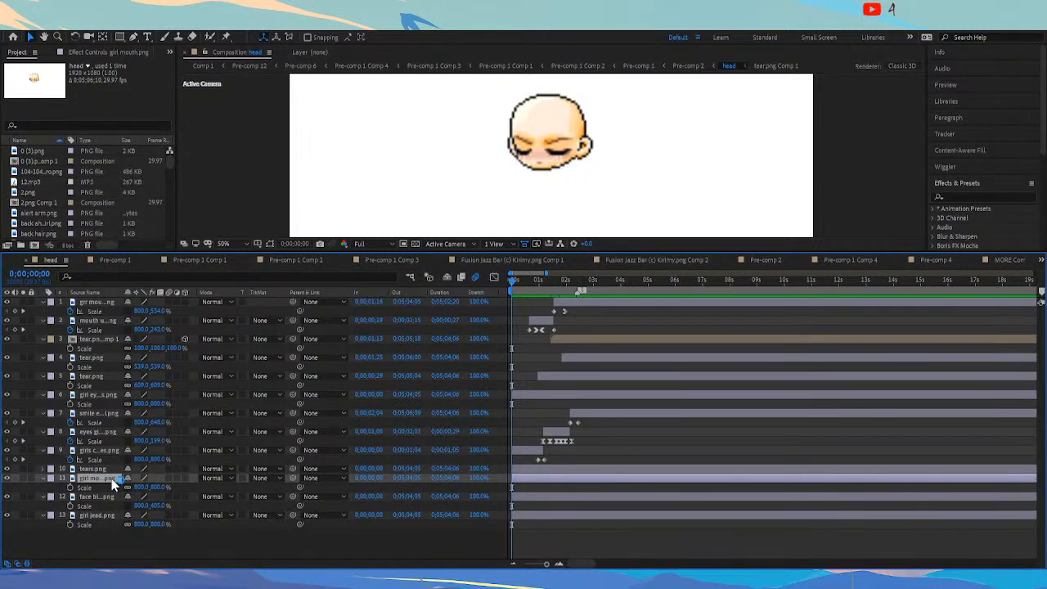
click(43, 479)
click(37, 488)
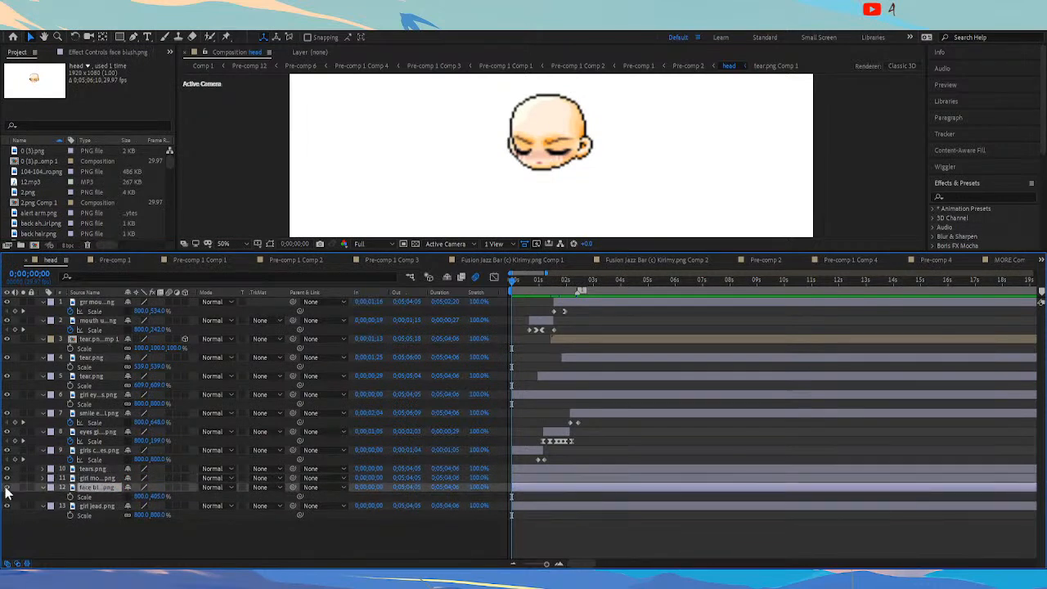
key(t)
click(94, 496)
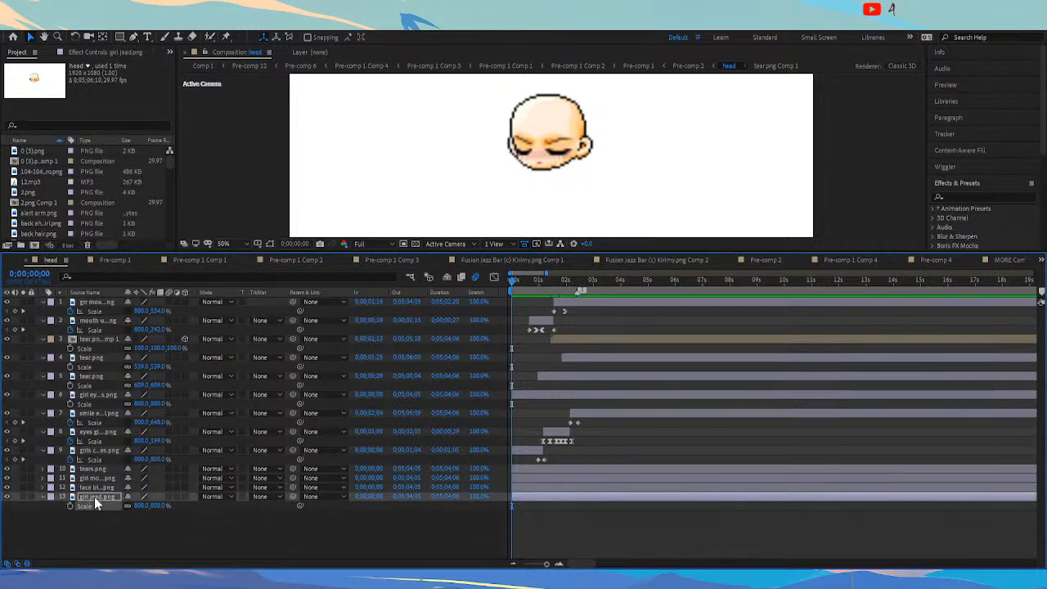
click(43, 496)
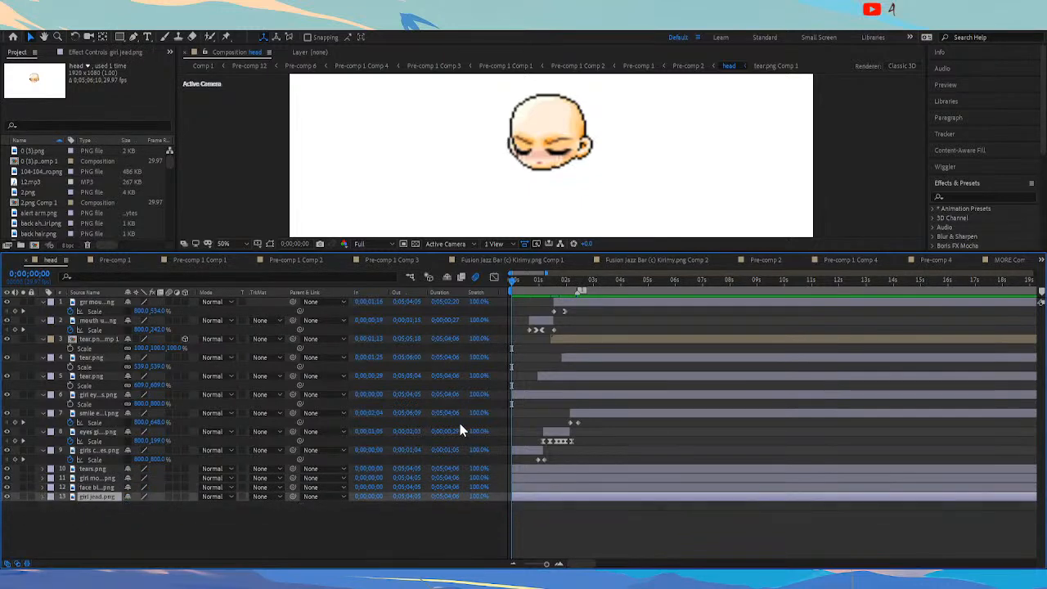
Reveal the girl eyebrows layer's Position keyframes and check the face up to 0;00;01;10
click(108, 412)
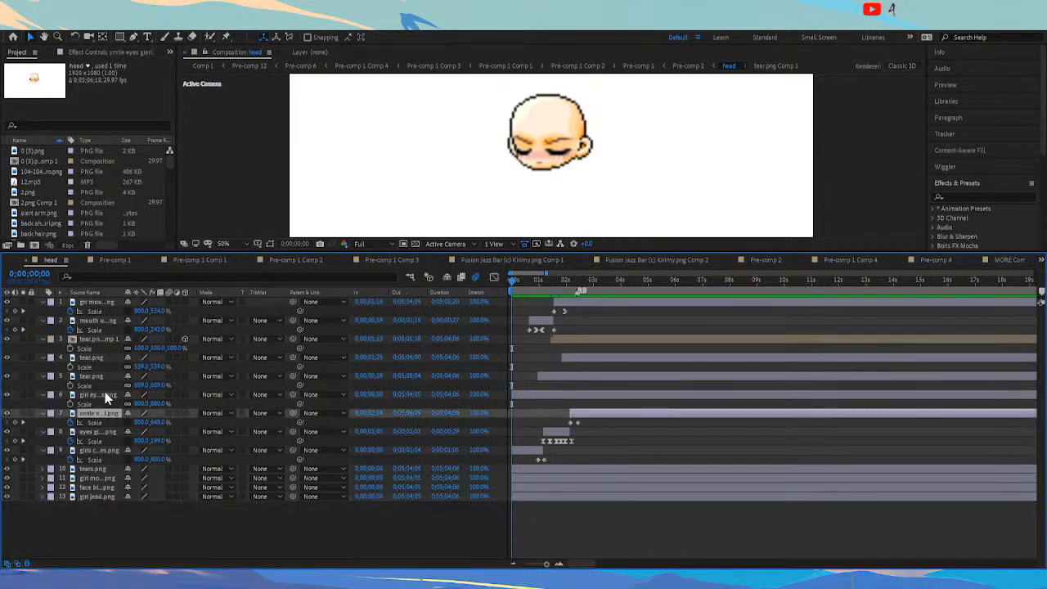
click(104, 396)
mouse_move(528, 292)
mouse_down()
mouse_move(588, 299)
mouse_move(507, 298)
mouse_move(535, 302)
mouse_up()
key(r)
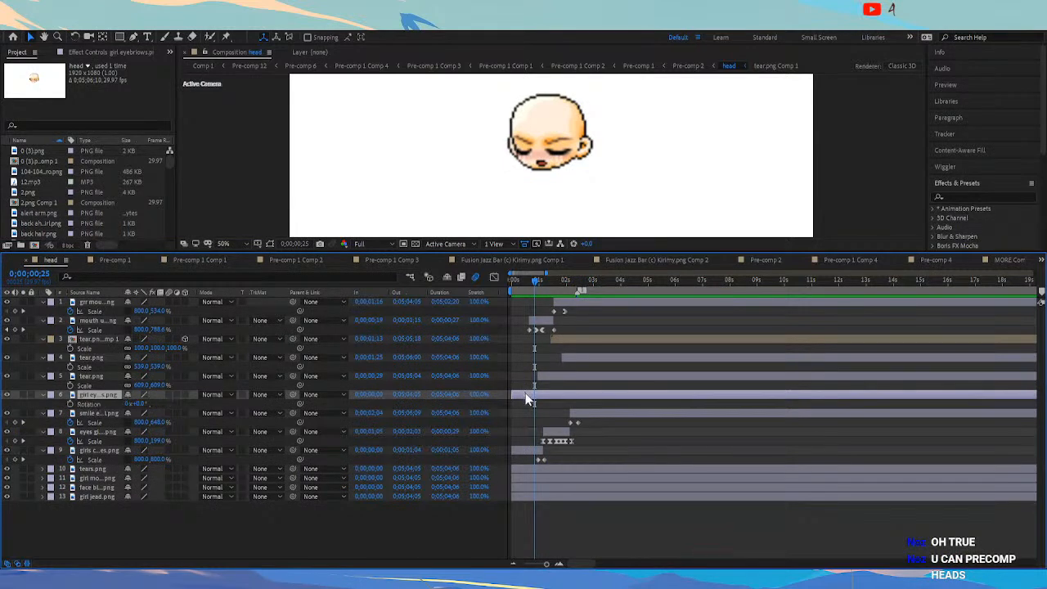
mouse_move(561, 286)
mouse_down()
mouse_move(533, 286)
mouse_move(548, 286)
mouse_up()
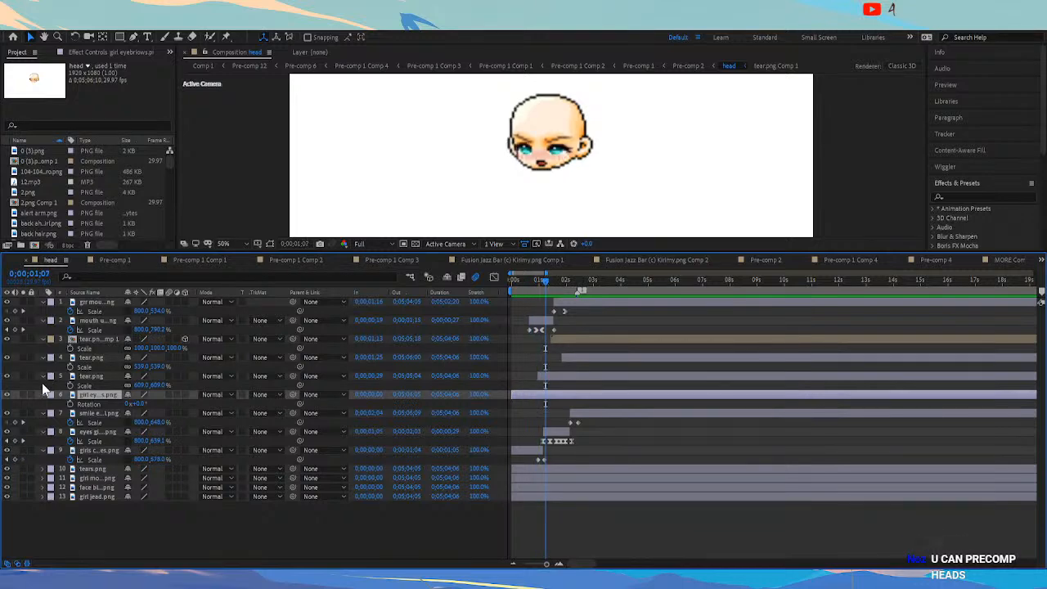
click(6, 396)
click(7, 395)
key(p)
click(548, 290)
Reveal the Position keyframes of both tear.png layers and magnify the time scale to inspect their spacing
click(551, 375)
key(s)
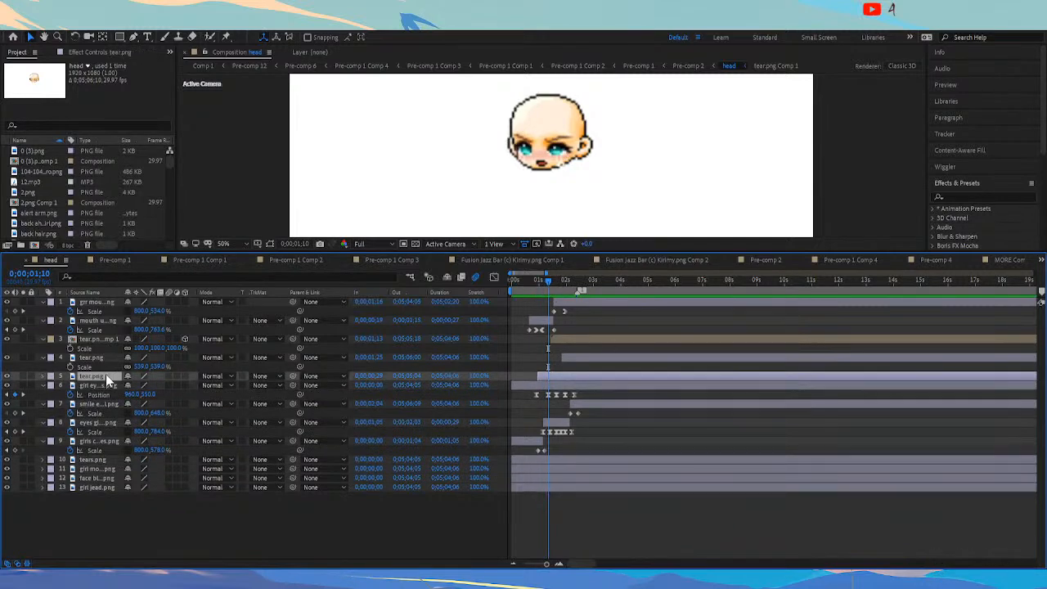
key(p)
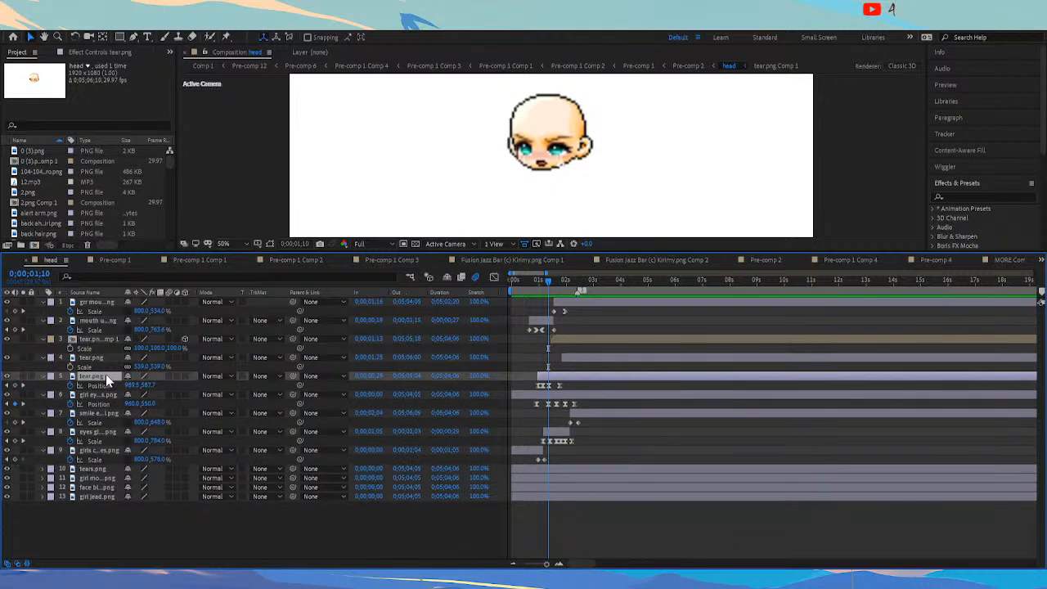
click(572, 357)
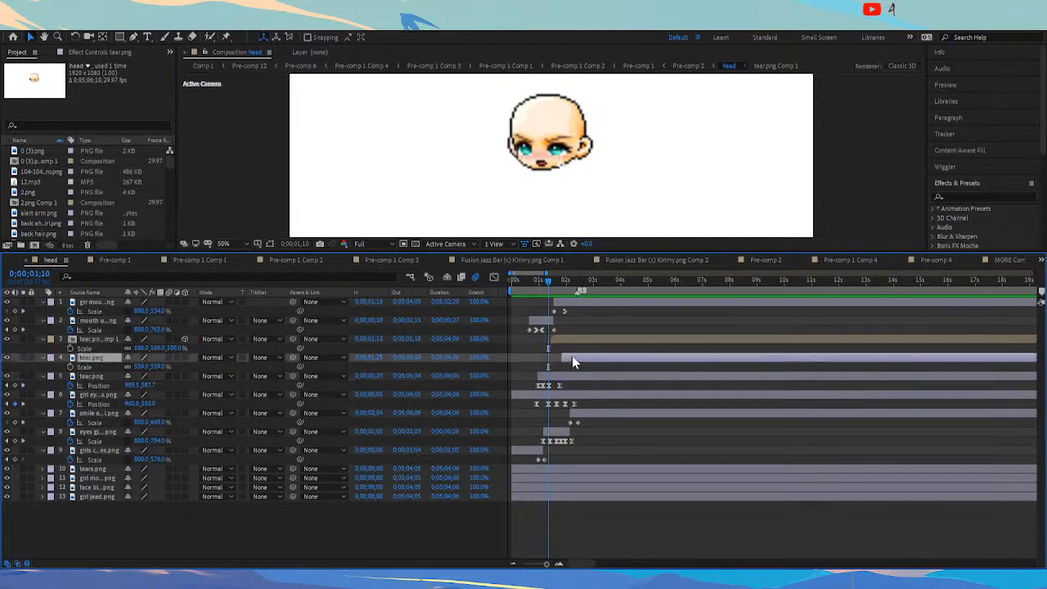
key(p)
click(559, 564)
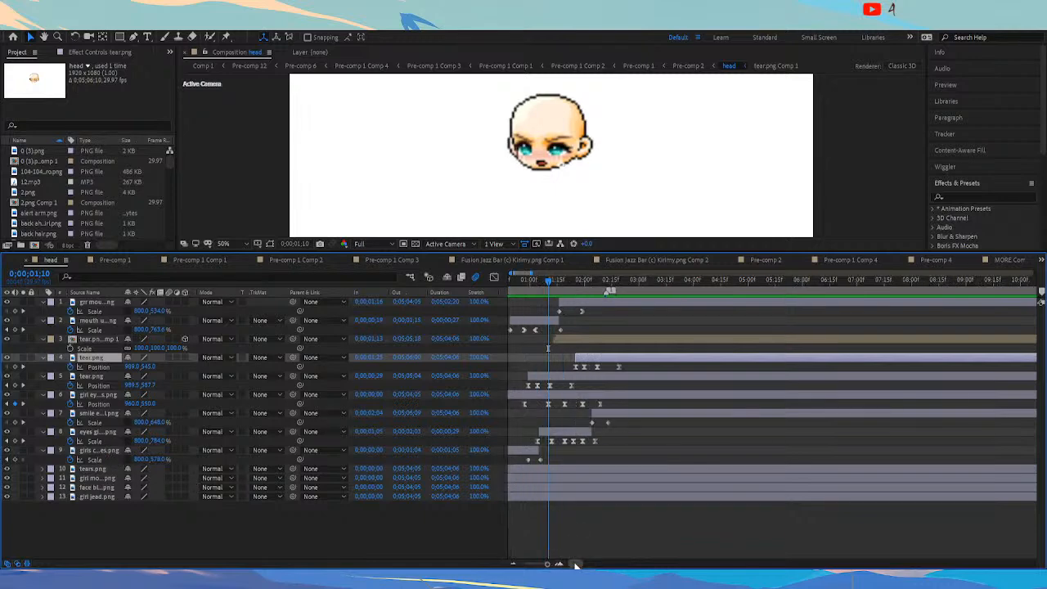
drag(575, 565, 573, 564)
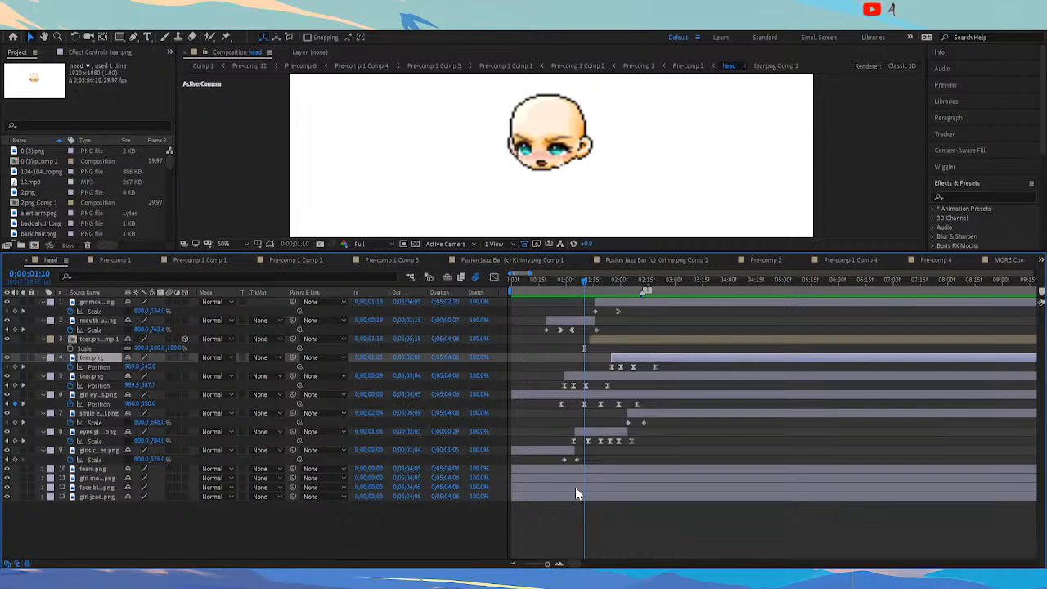
Check the nested tear.png Comp 1, and play the head composition from its first frame
double_click(601, 337)
click(531, 302)
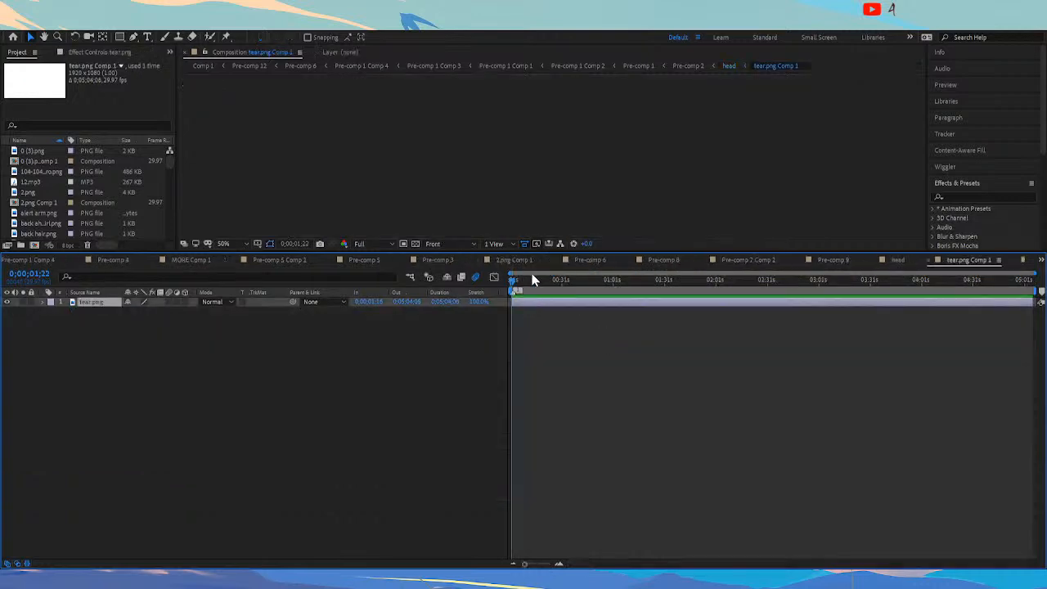
drag(548, 280, 498, 286)
click(727, 65)
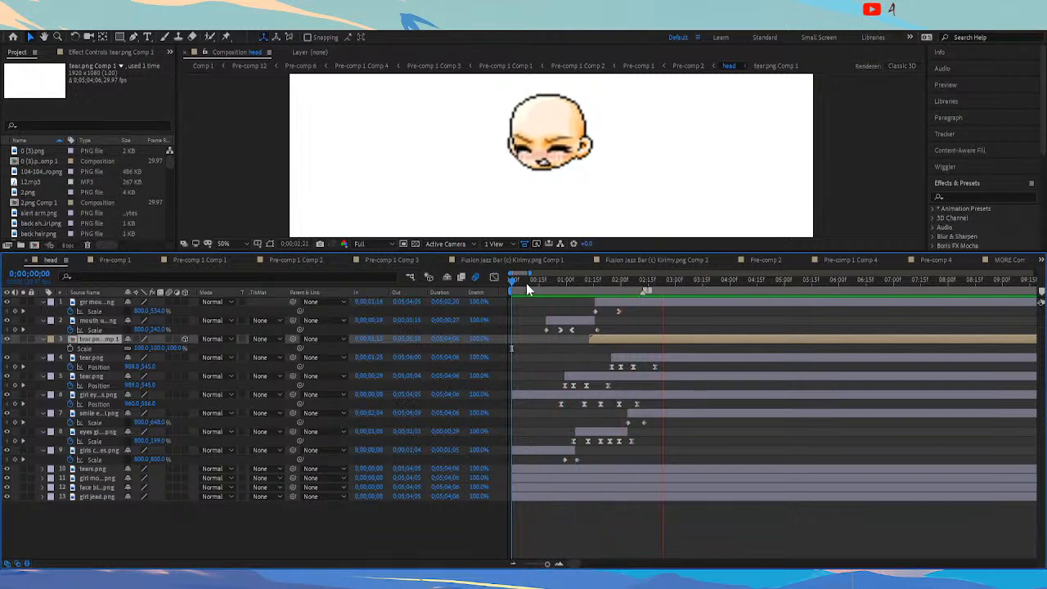
drag(525, 281, 490, 293)
key(space)
Return to Pre-comp 2 and play the assembled character animation from the first frame
click(688, 66)
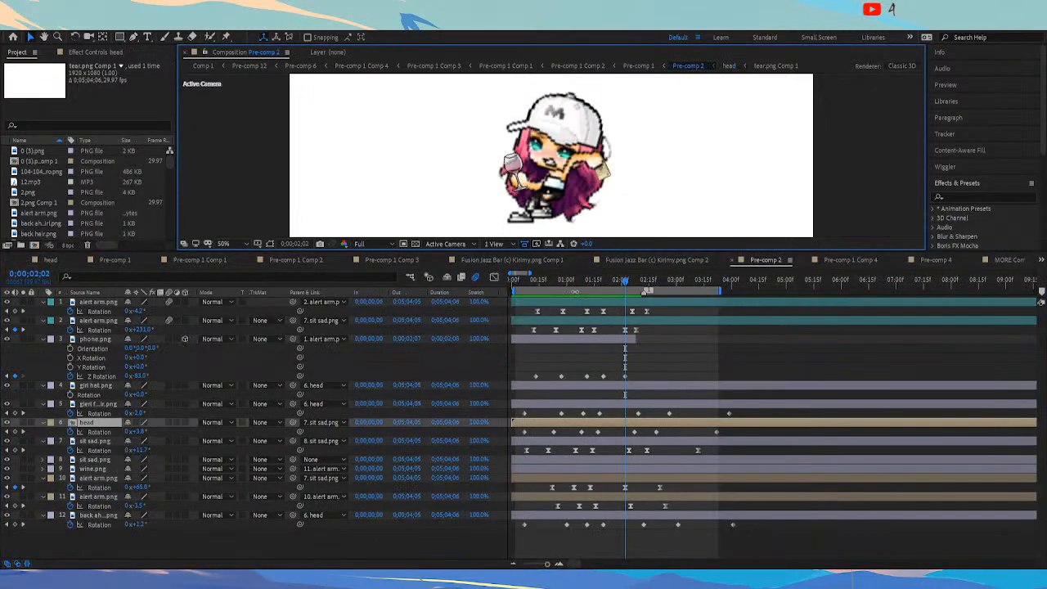
drag(541, 283, 503, 284)
key(space)
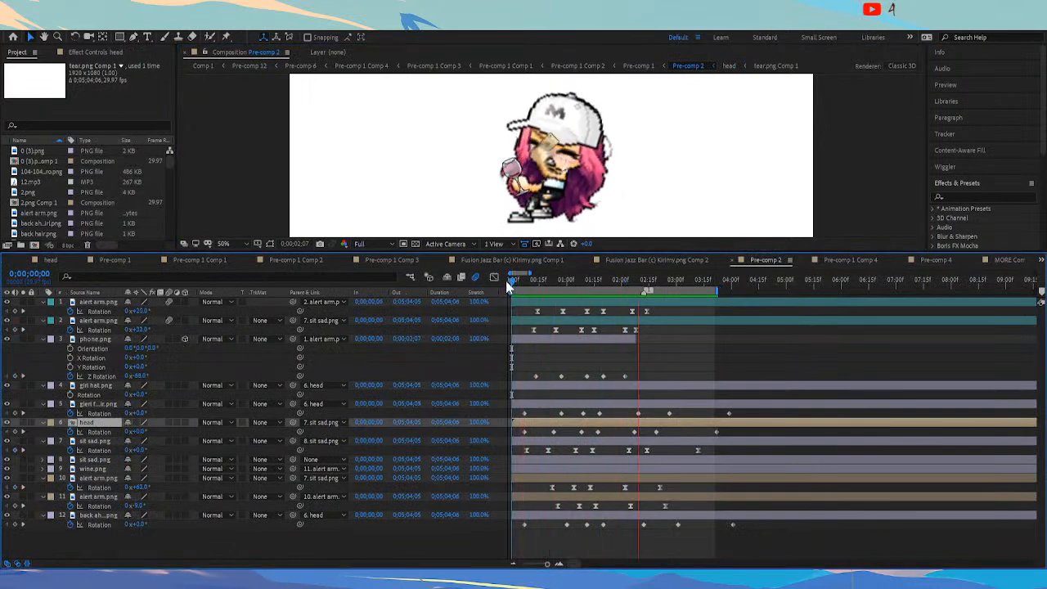
click(541, 281)
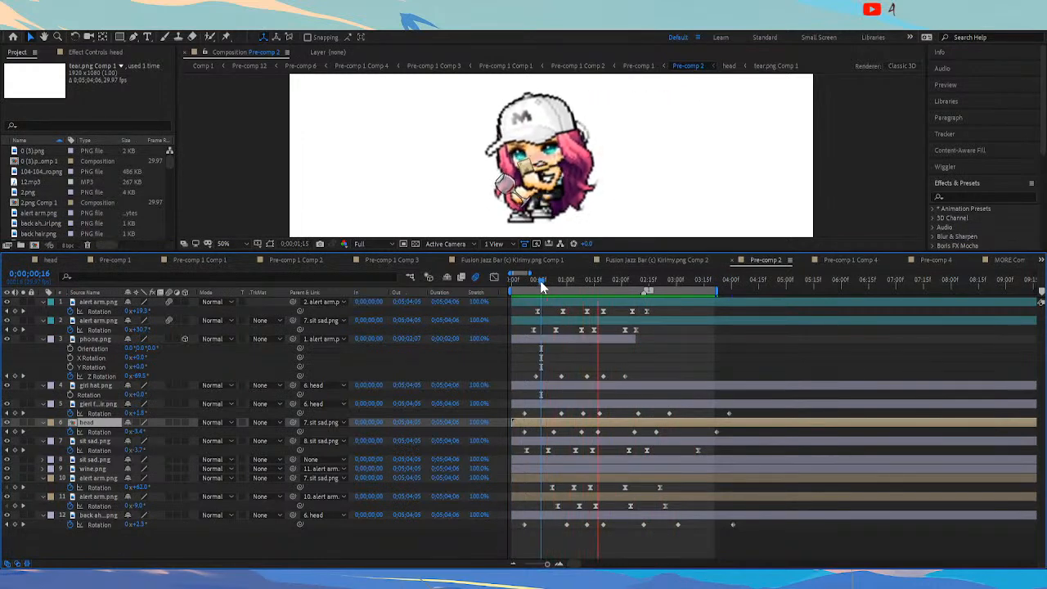
key(space)
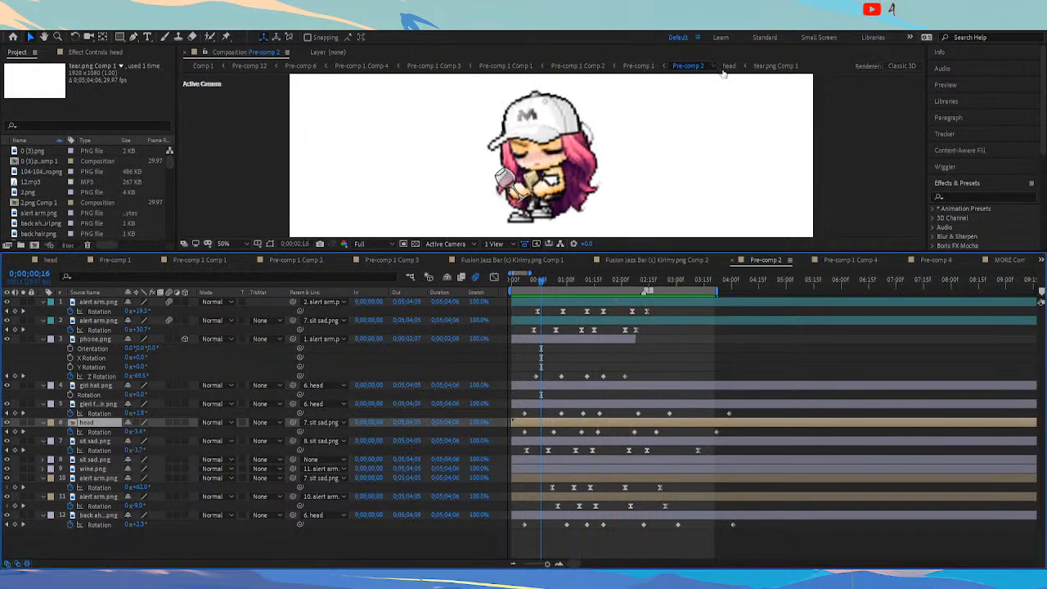
Return to Comp 1 at 0;00;02;23, and enlarge the preview area with the frame fitted to it
click(203, 65)
drag(574, 279, 605, 281)
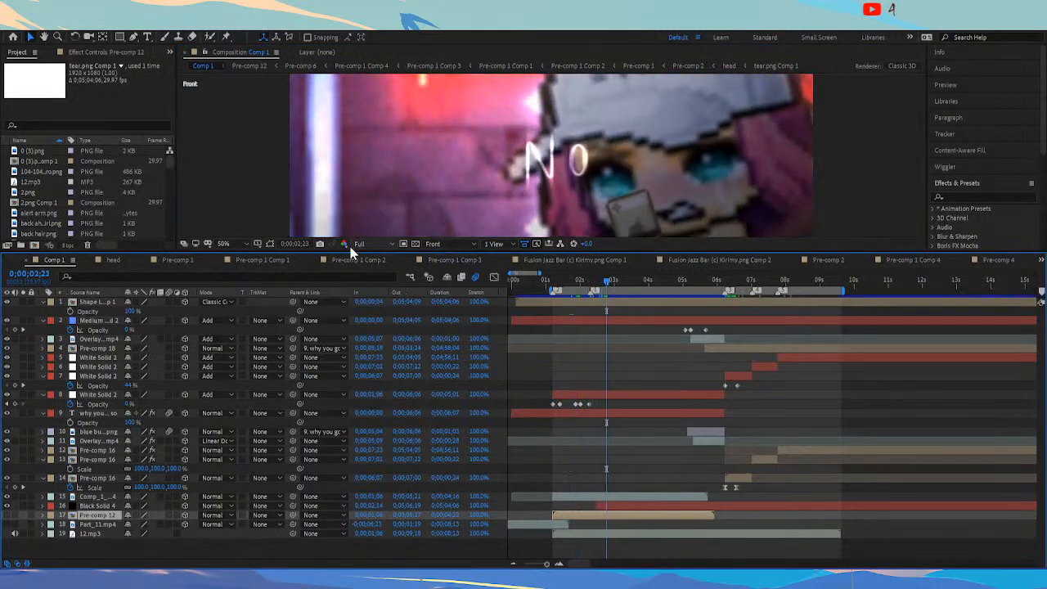
drag(350, 250, 344, 320)
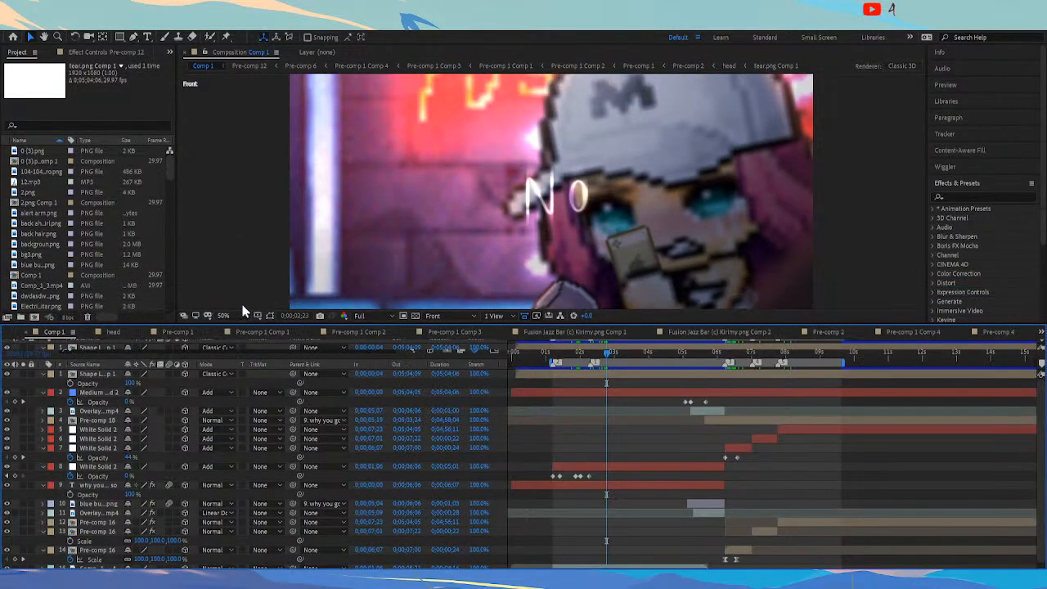
click(228, 316)
click(241, 330)
Scrub Comp 1 through the blue transition at 0;00;05;06 and play the scene that follows it
drag(607, 353, 690, 363)
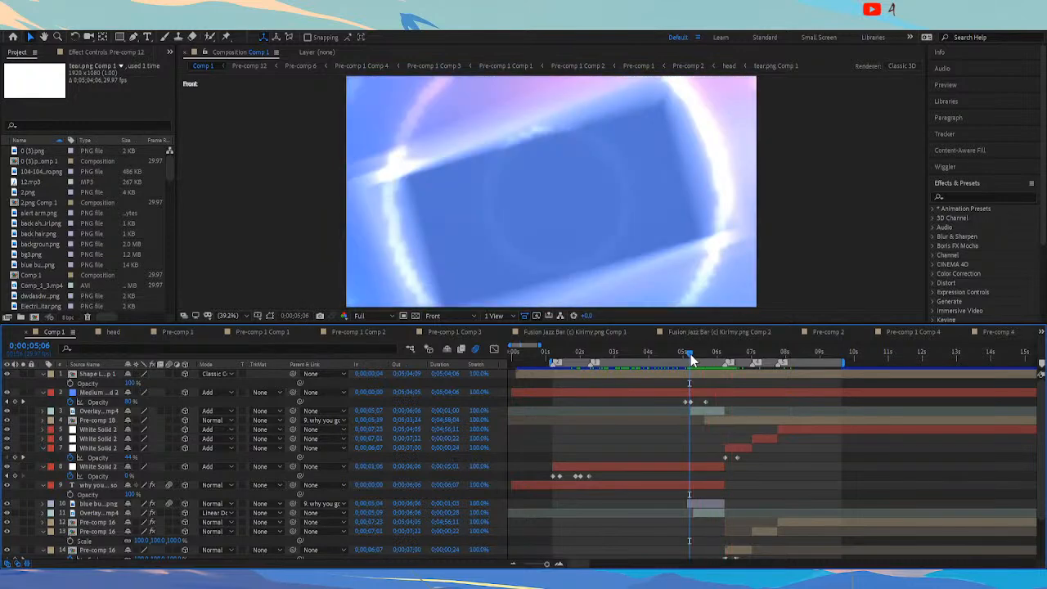
drag(690, 354, 737, 357)
key(space)
key(space)
Look into Pre-comp 18, return to Comp 1 and open Pre-comp 16 with the mirror scene
double_click(741, 421)
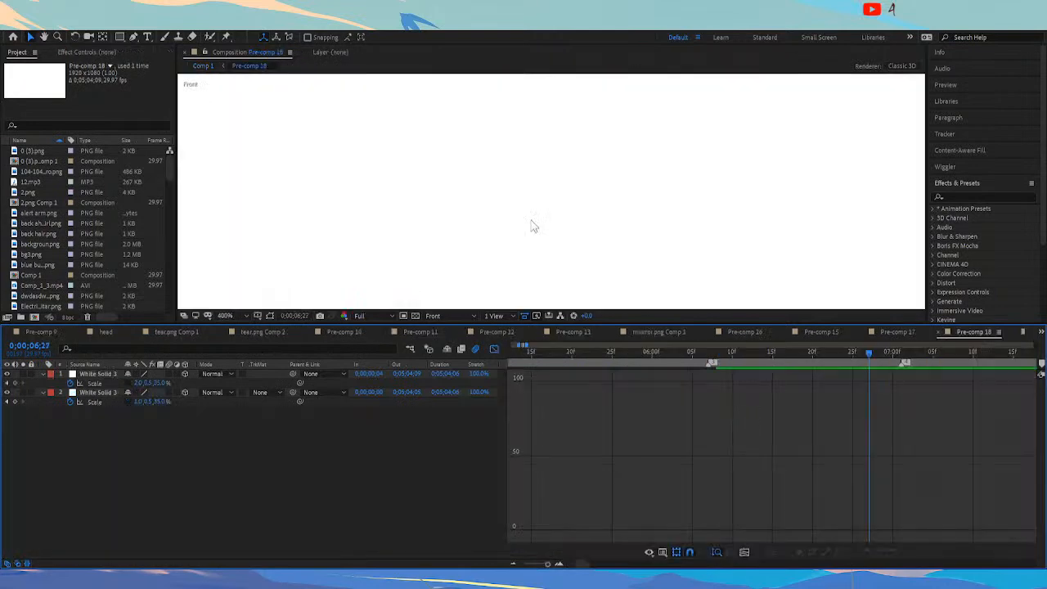
click(202, 66)
double_click(773, 533)
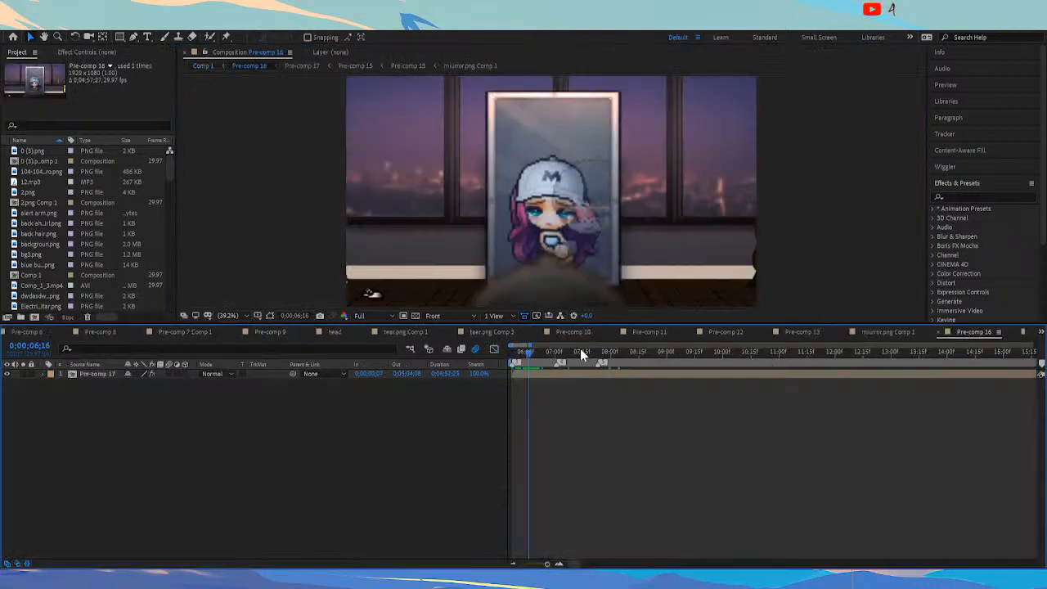
Open Pre-comp 17, scrub through its scaled shots, and go down through Pre-comp 15 into Pre-comp 13
double_click(579, 372)
drag(540, 367, 625, 396)
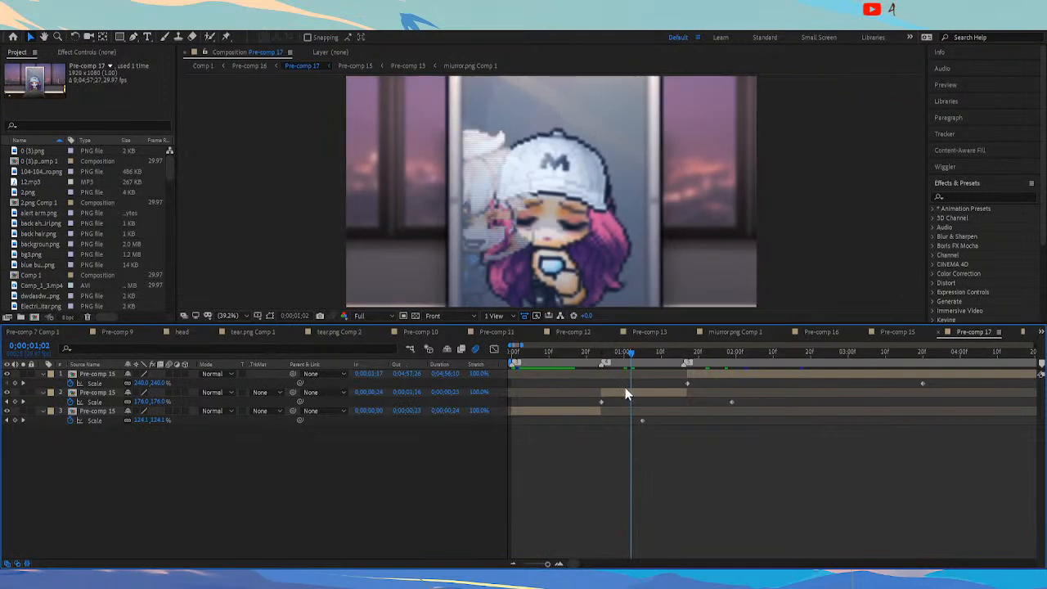
double_click(633, 391)
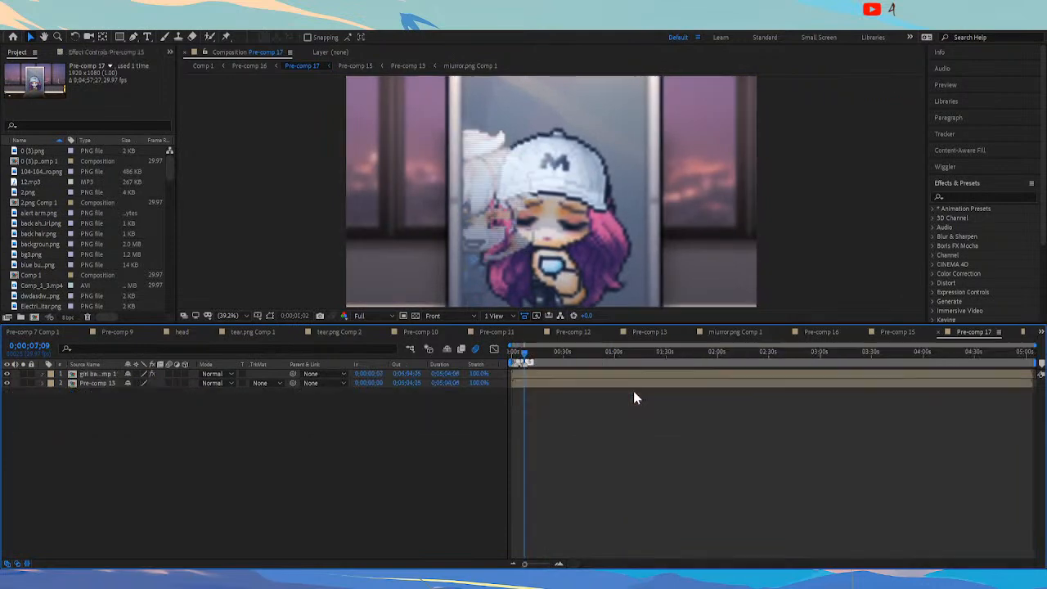
click(529, 385)
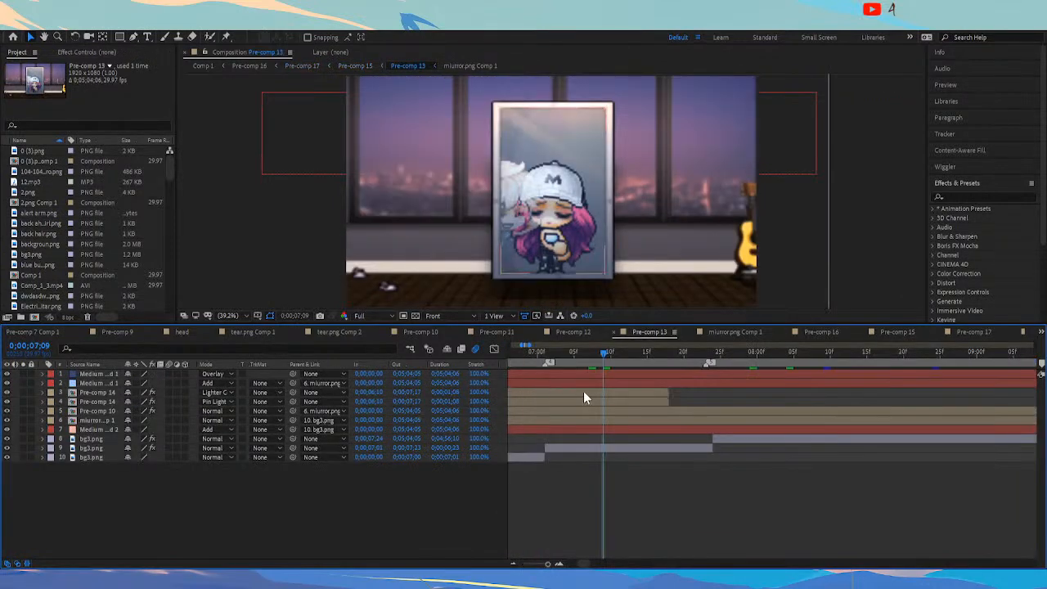
Open Pre-comp 10 with the standing character and scrub its animation between 0;00;04;16 and 0;00;08;06
click(93, 408)
double_click(93, 411)
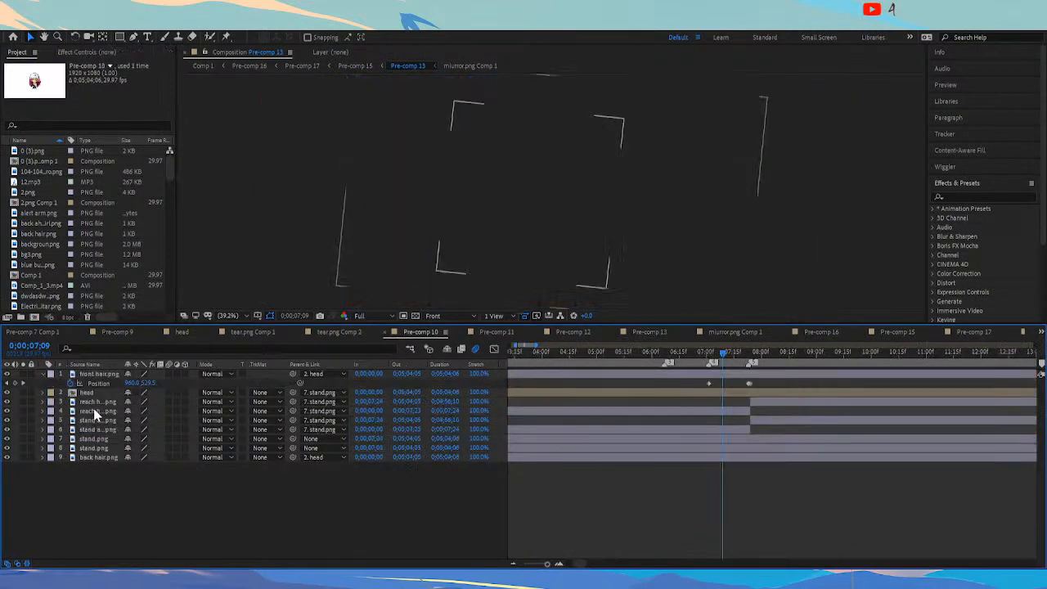
click(693, 356)
drag(694, 357, 571, 357)
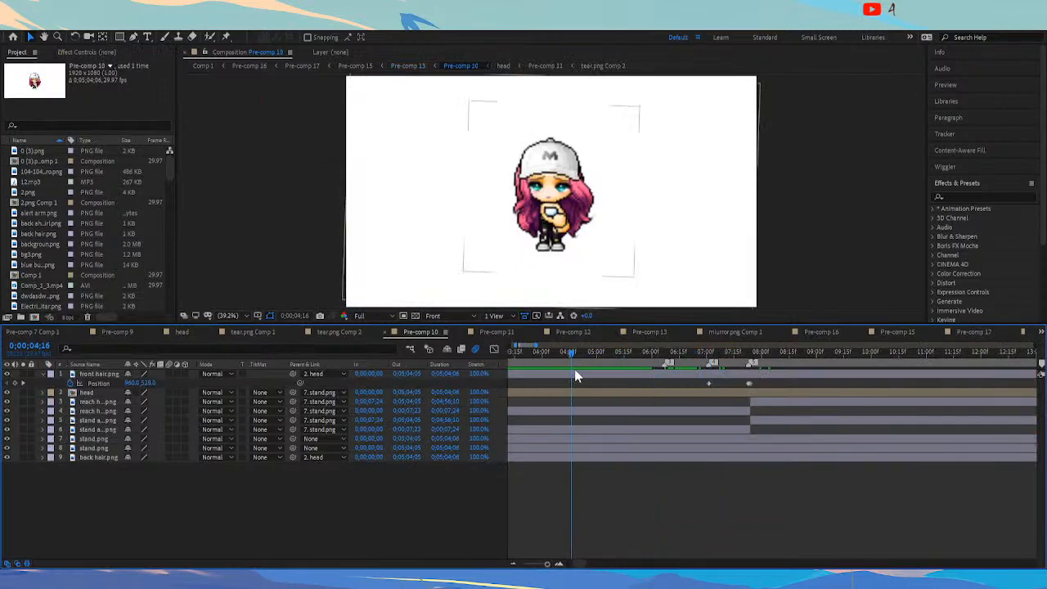
click(514, 563)
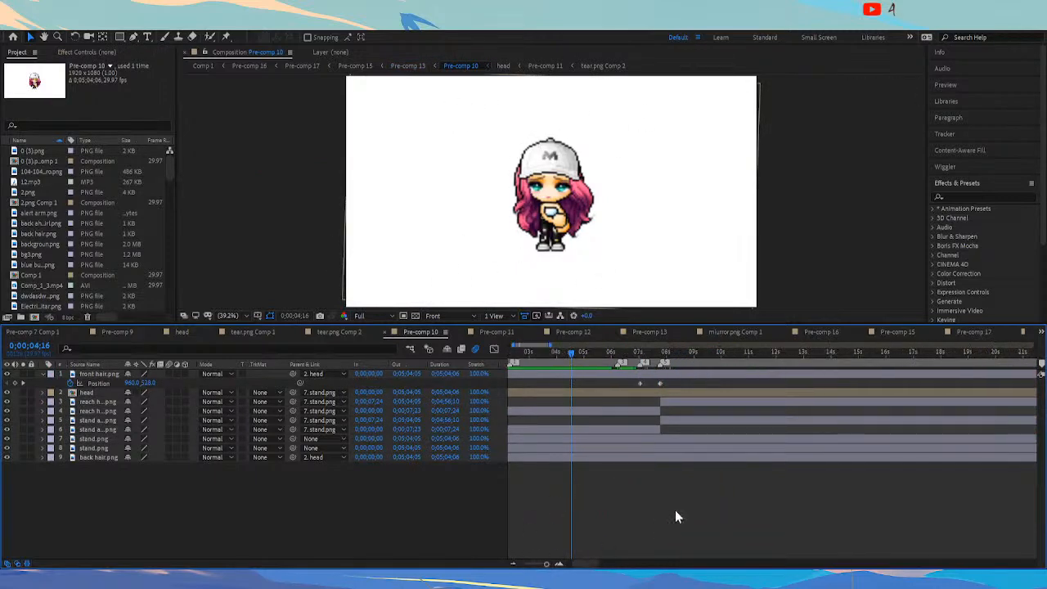
click(640, 357)
drag(641, 359, 670, 356)
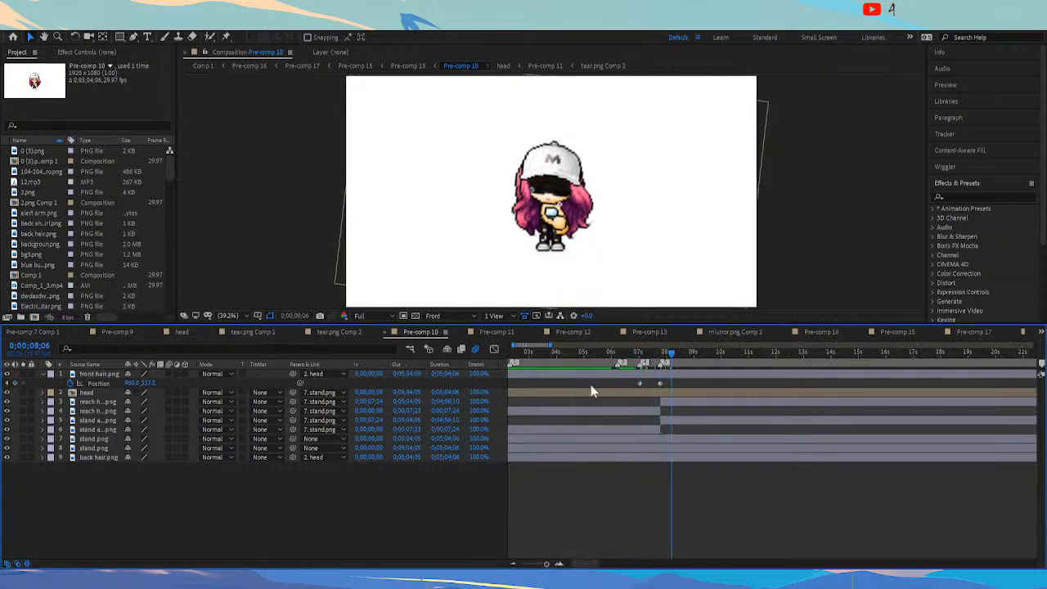
Reveal the Position properties of the Pre-comp 10 layers and scrub from the first frame through the hand layer change
key(u)
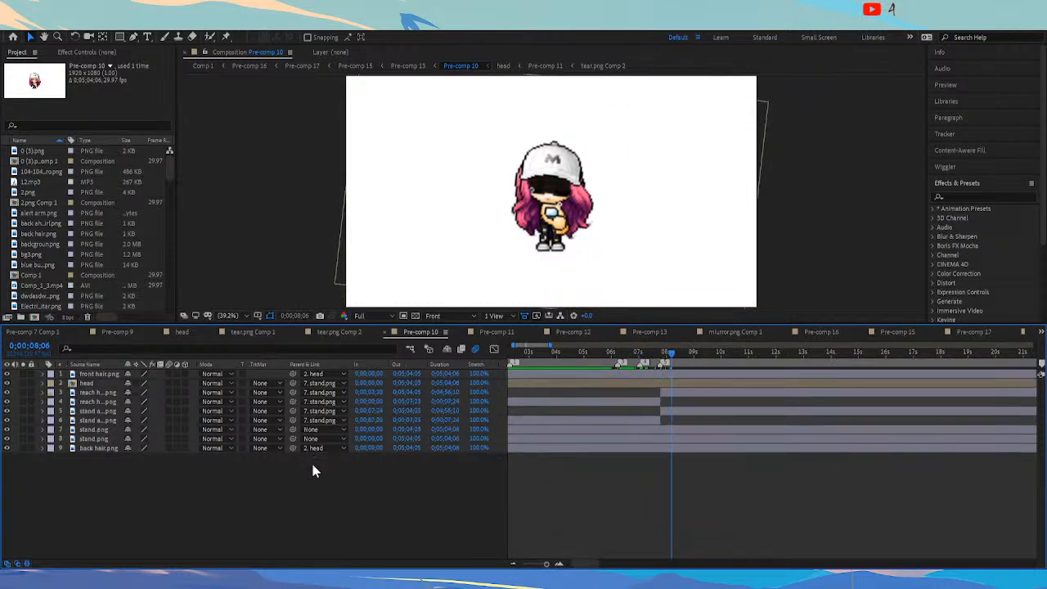
key(u)
drag(671, 357, 505, 365)
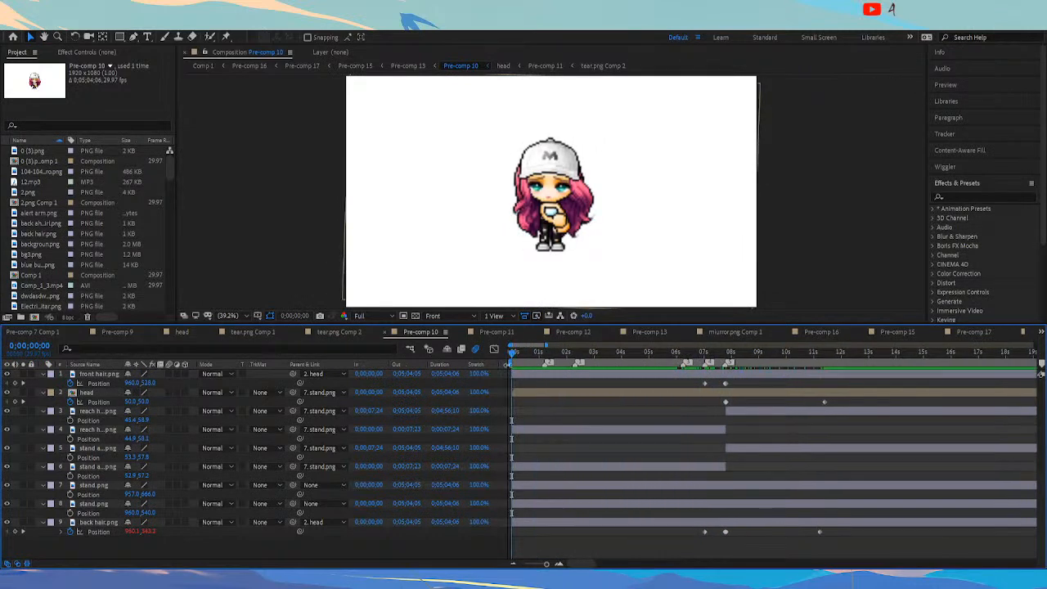
drag(568, 360, 733, 375)
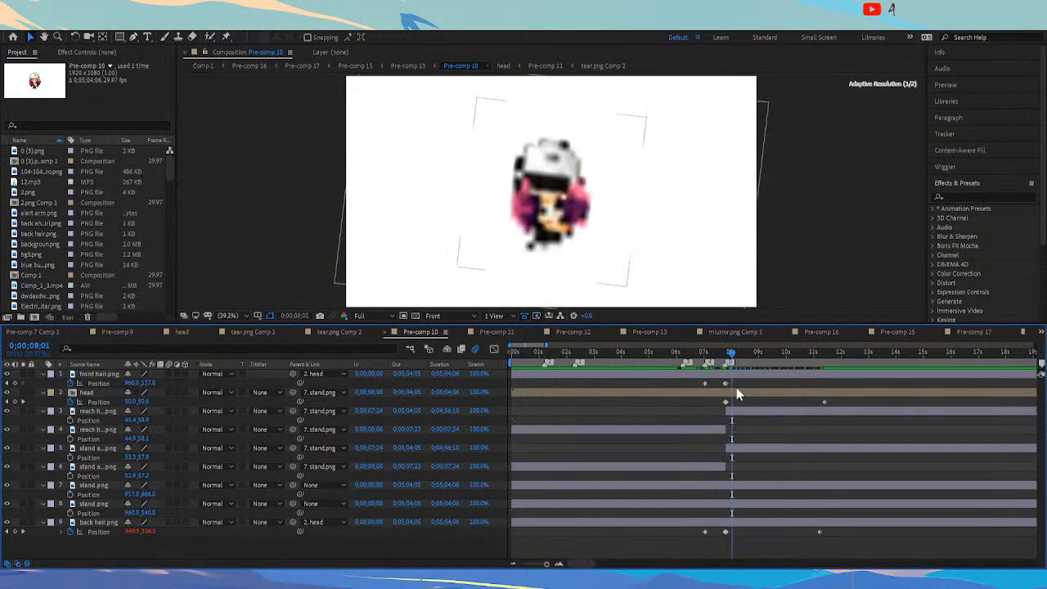
click(728, 412)
click(728, 358)
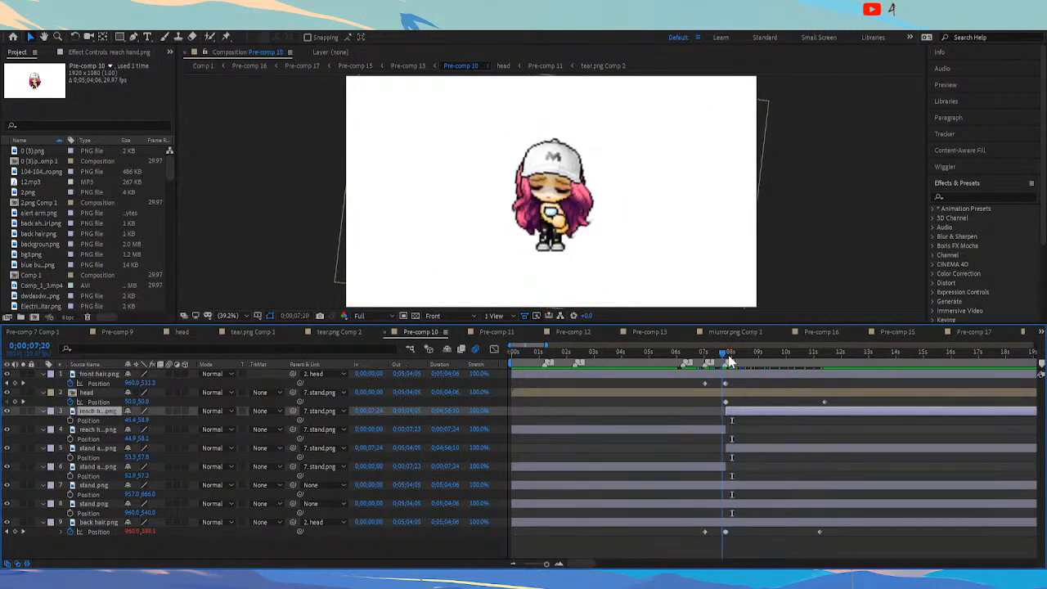
drag(724, 362, 707, 363)
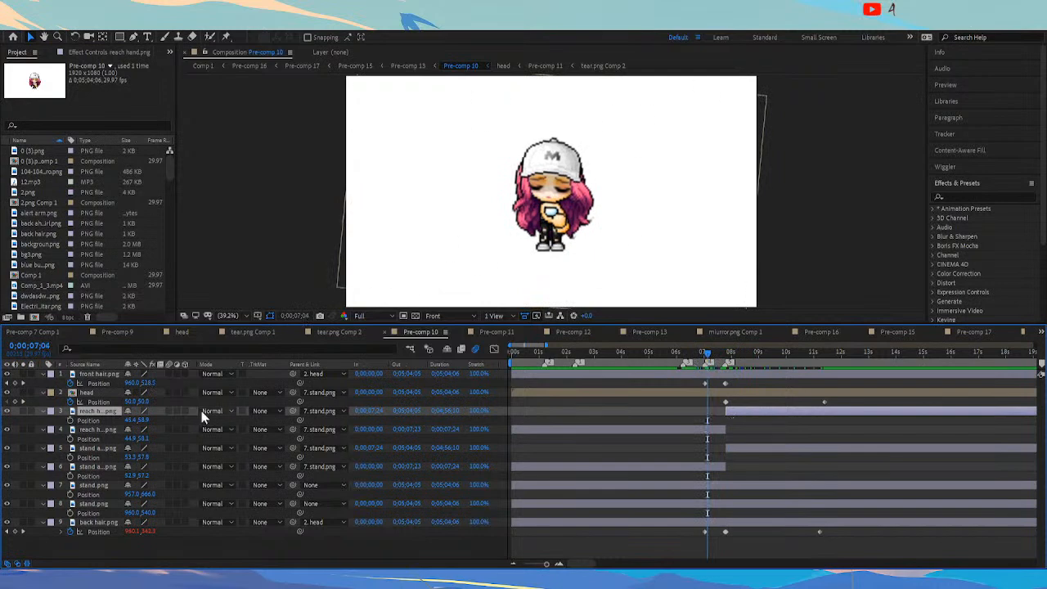
Open the head composition and its nested Pre-comp 11, and scrub the switch between the two eye and eyebrow layers
double_click(727, 394)
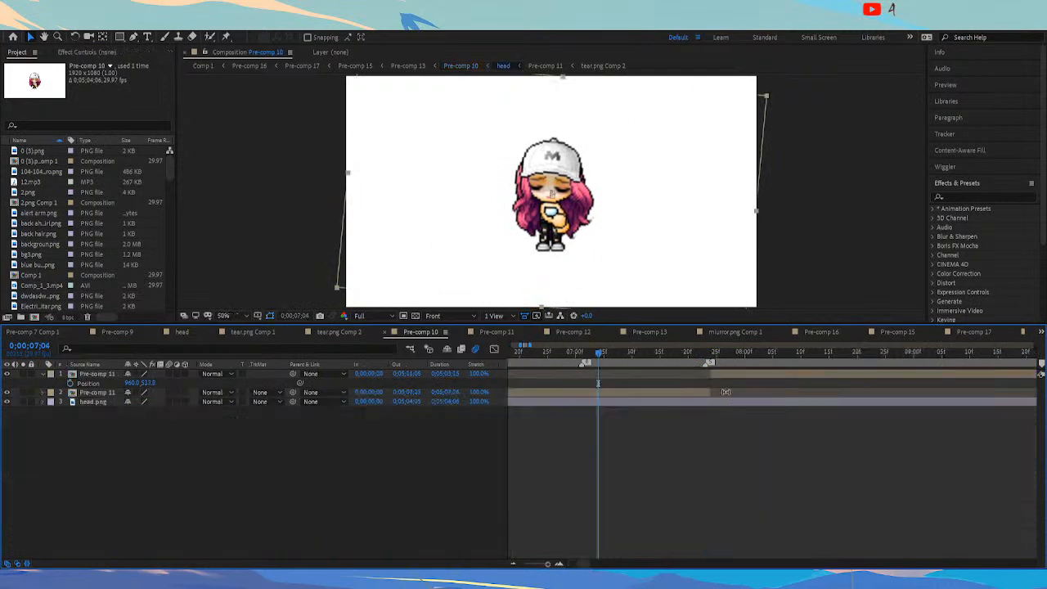
mouse_move(612, 358)
mouse_down()
mouse_move(749, 354)
mouse_move(592, 359)
mouse_up()
double_click(595, 393)
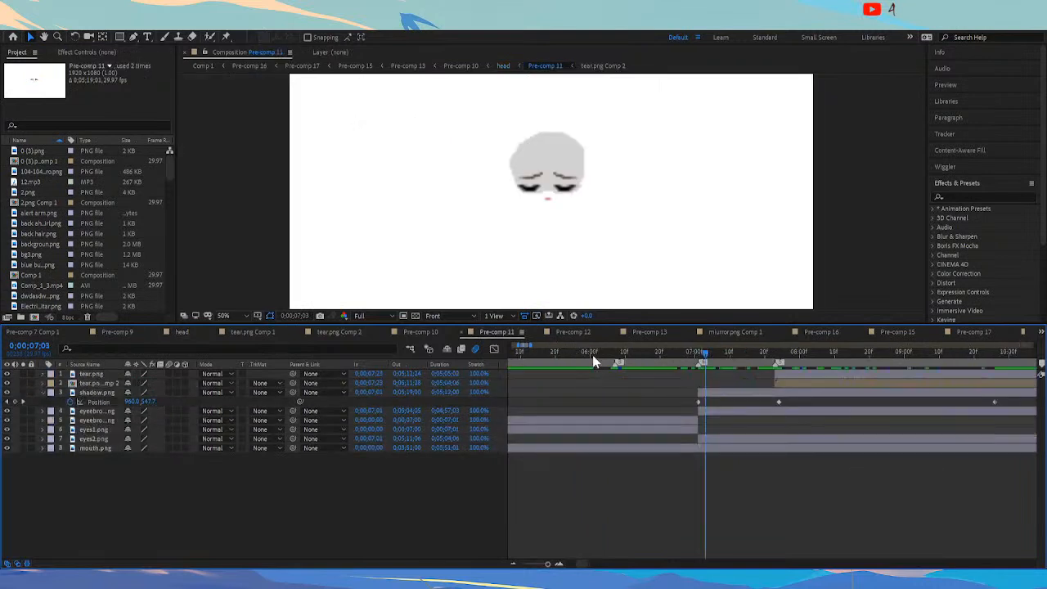
click(695, 358)
drag(697, 360, 650, 368)
Return to the head composition, scrub its facial expression change, and go back to Pre-comp 10
click(502, 65)
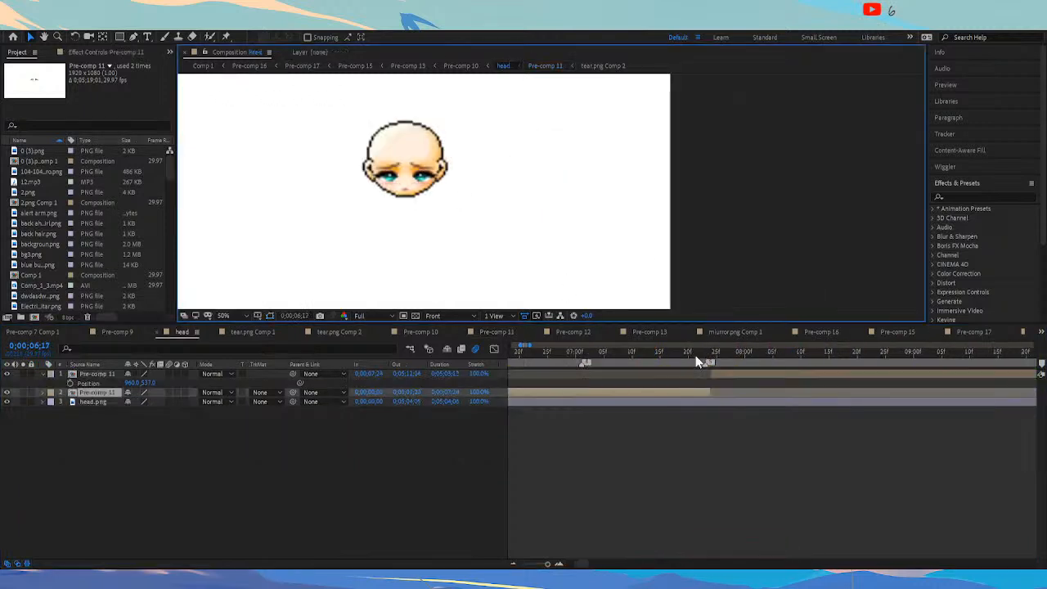
click(717, 358)
drag(717, 358, 608, 357)
click(460, 65)
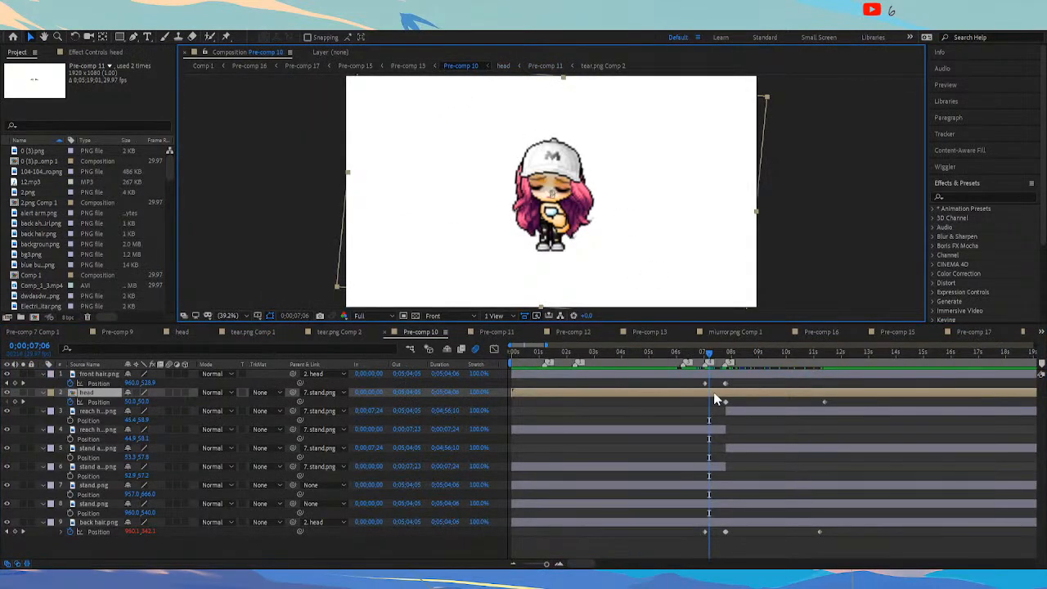
Play the Pre-comp 10 animation from 0;00;05;00 and replay it from 0;00;05;17
click(676, 357)
drag(676, 357, 653, 355)
key(space)
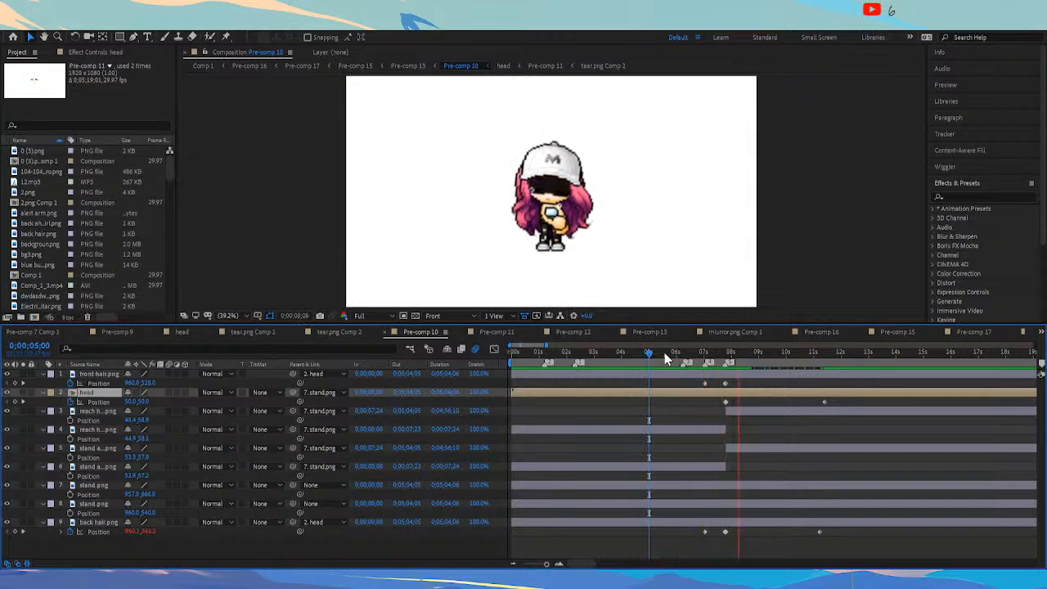
click(664, 353)
key(space)
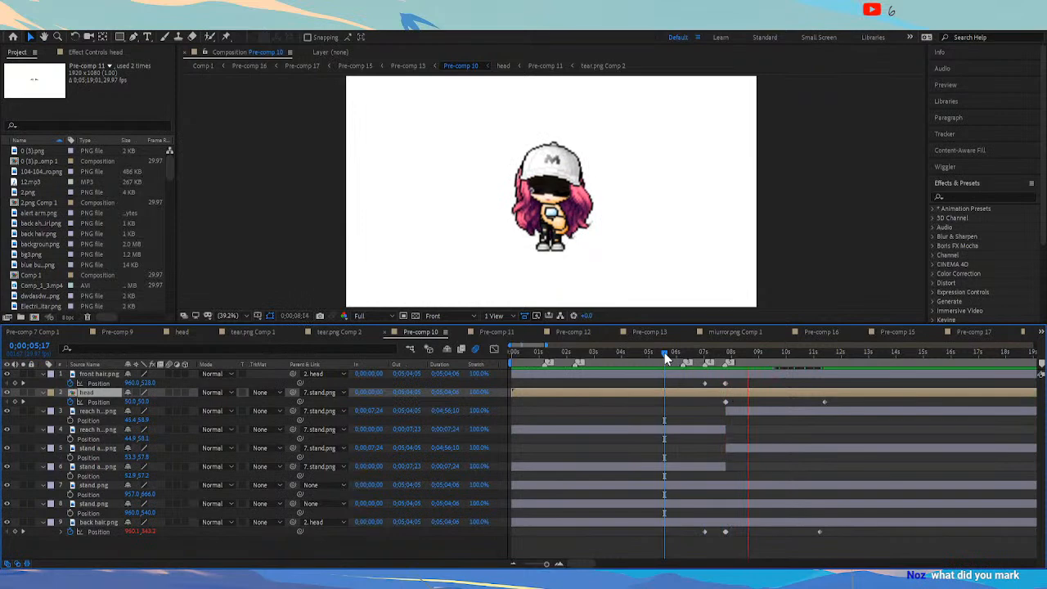
key(space)
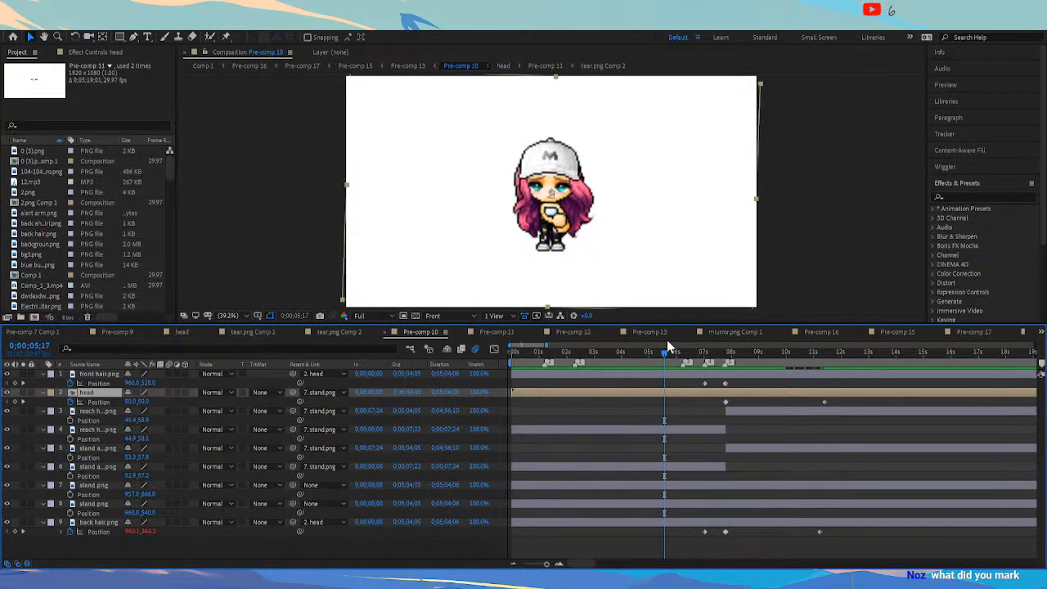
Return to Pre-comp 13 and scrub the mirror scene to 0;00;07;19 and back to 0;00;03;16
click(399, 67)
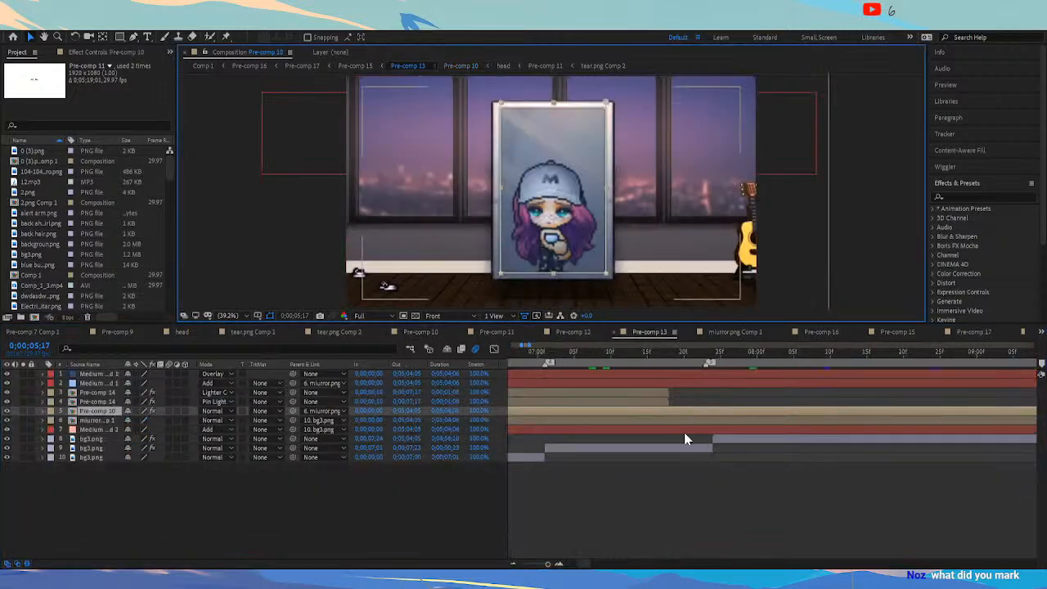
drag(628, 355, 676, 357)
click(629, 482)
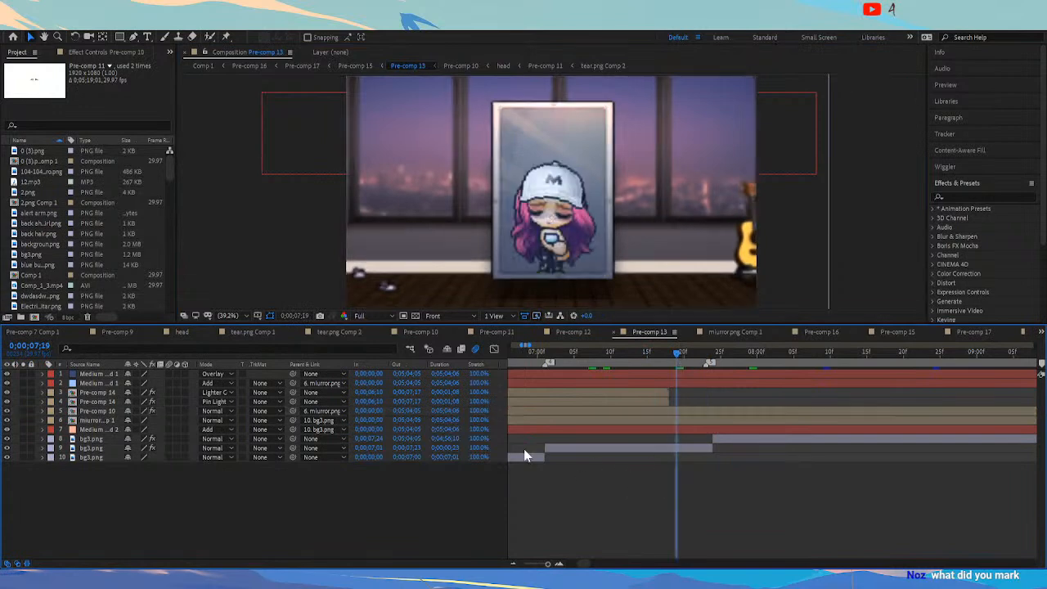
drag(581, 355, 337, 371)
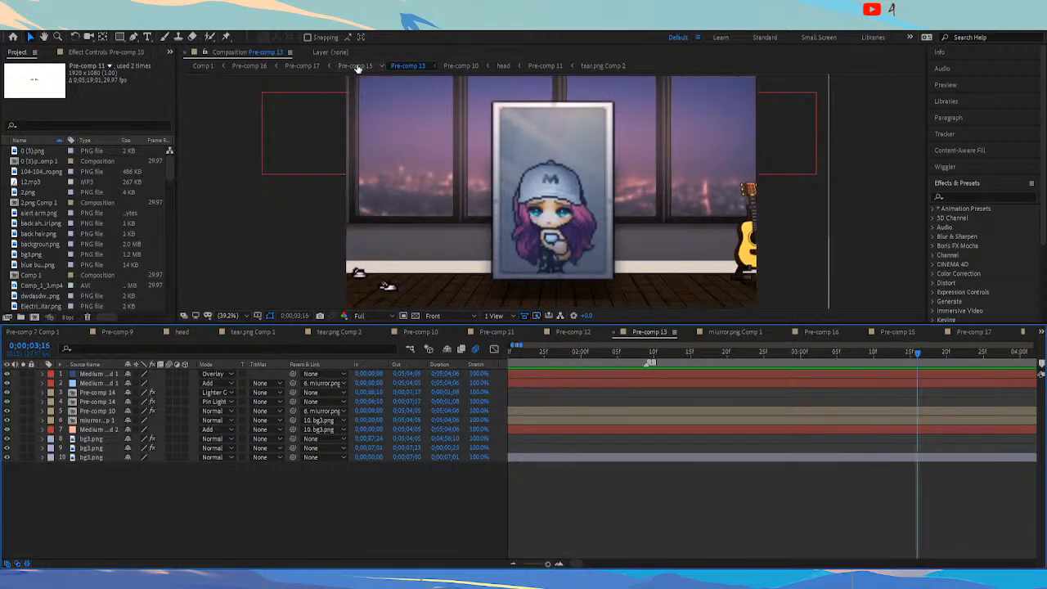
Scrub Pre-comp 15, look into its girl back.png Comp 1 layer, and return through Pre-comp 15 to Pre-comp 13
click(355, 65)
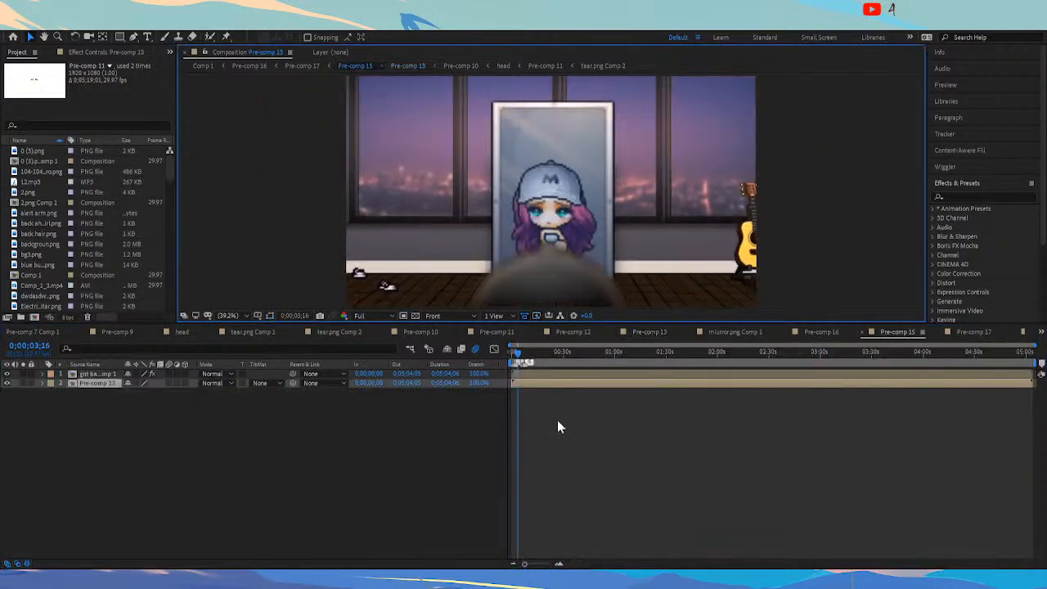
click(559, 563)
click(537, 355)
drag(536, 355, 556, 371)
double_click(554, 374)
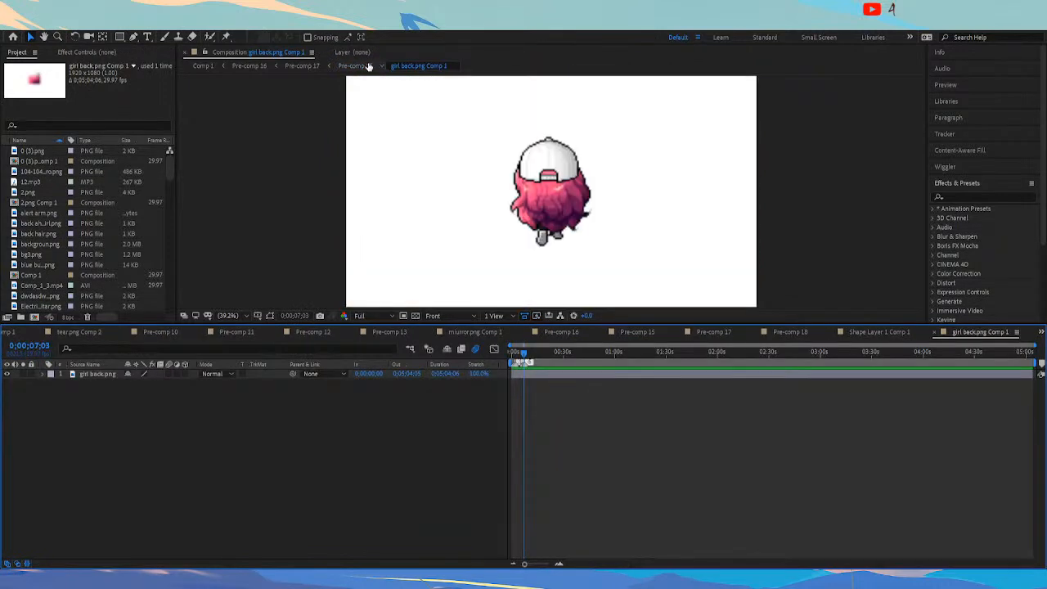
click(366, 66)
double_click(549, 384)
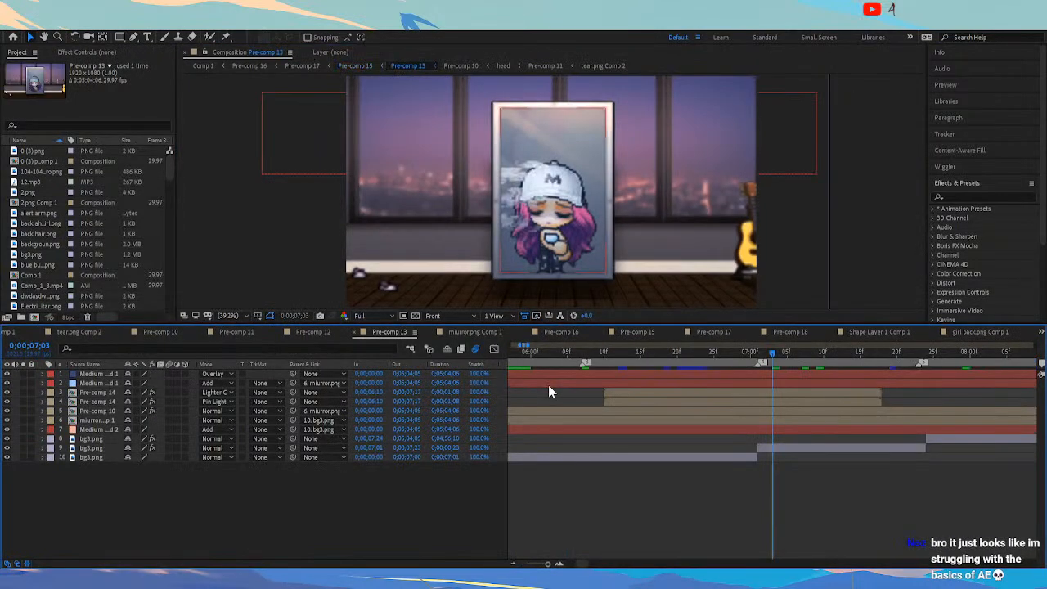
Open the upper Pre-comp 14 layer, play its glitch animation, and return the playhead to 0;00;06;11
click(88, 393)
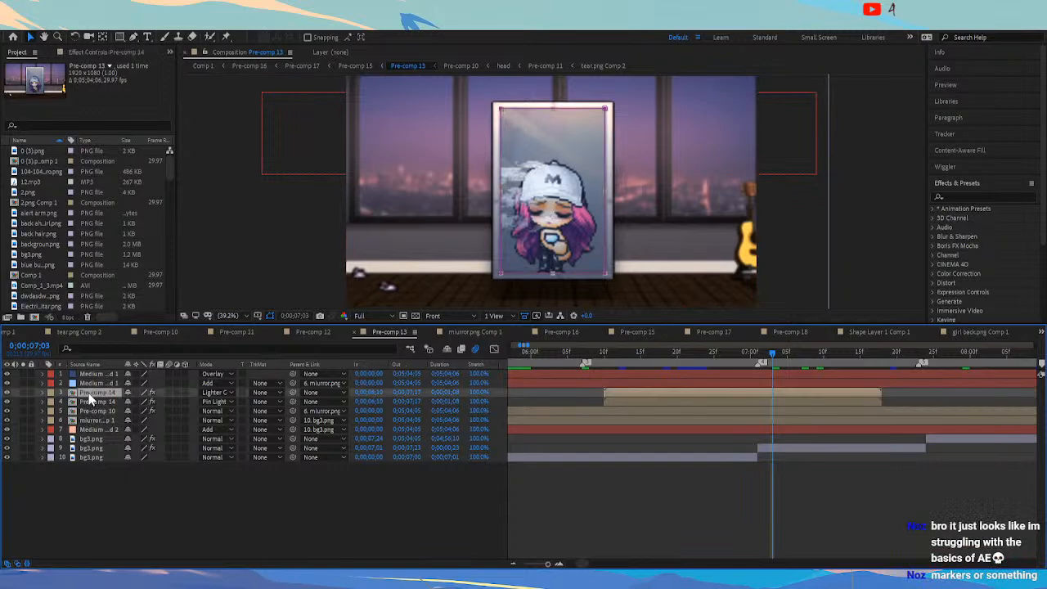
double_click(791, 386)
drag(539, 355, 529, 356)
key(space)
drag(600, 354, 524, 428)
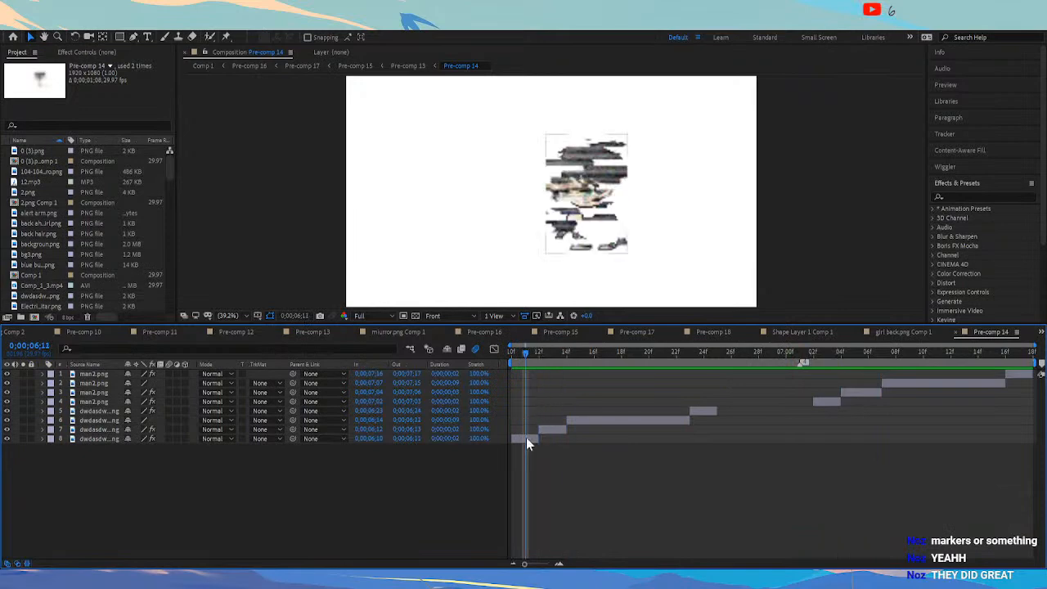
Select the first glitch image on layer 8 and search the effects and presets for "tv"
click(531, 442)
click(965, 196)
text(tv)
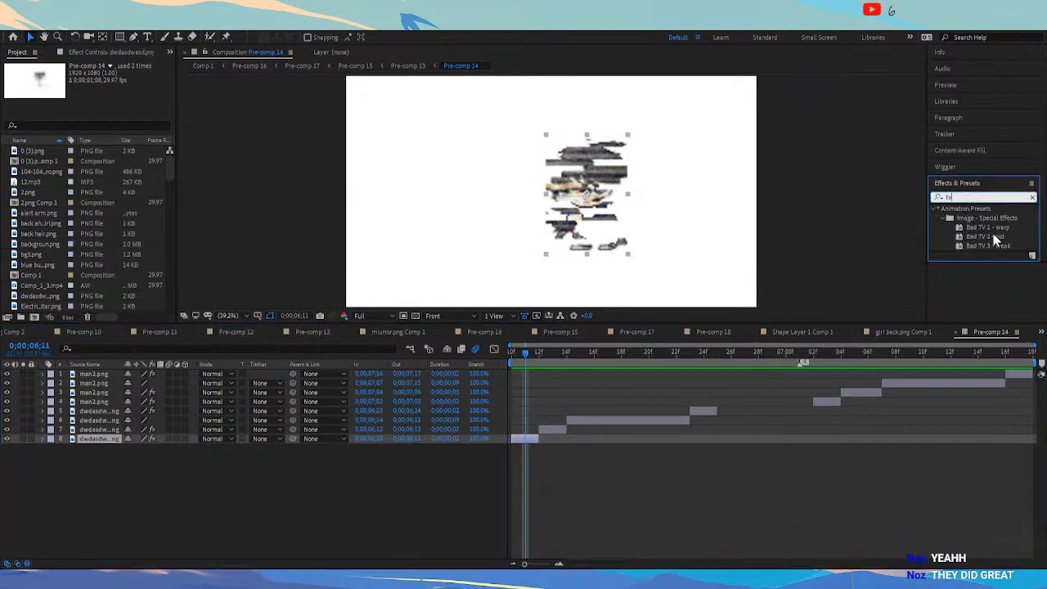
Examine the effects applied to the glitch images on layers 7 and 8, viewing layer 7 at 0;00;06;13
click(542, 431)
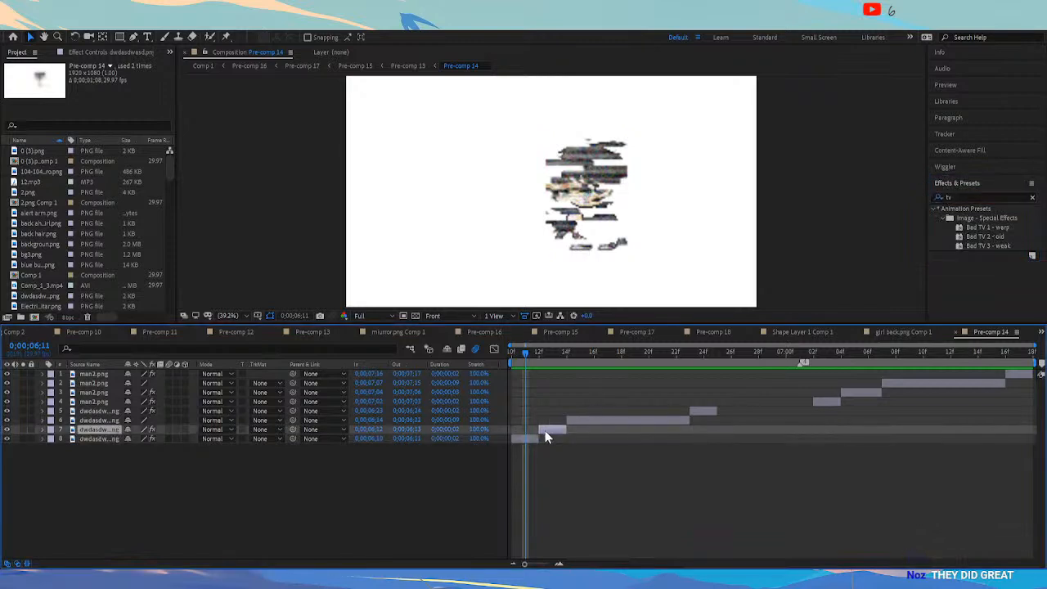
click(143, 52)
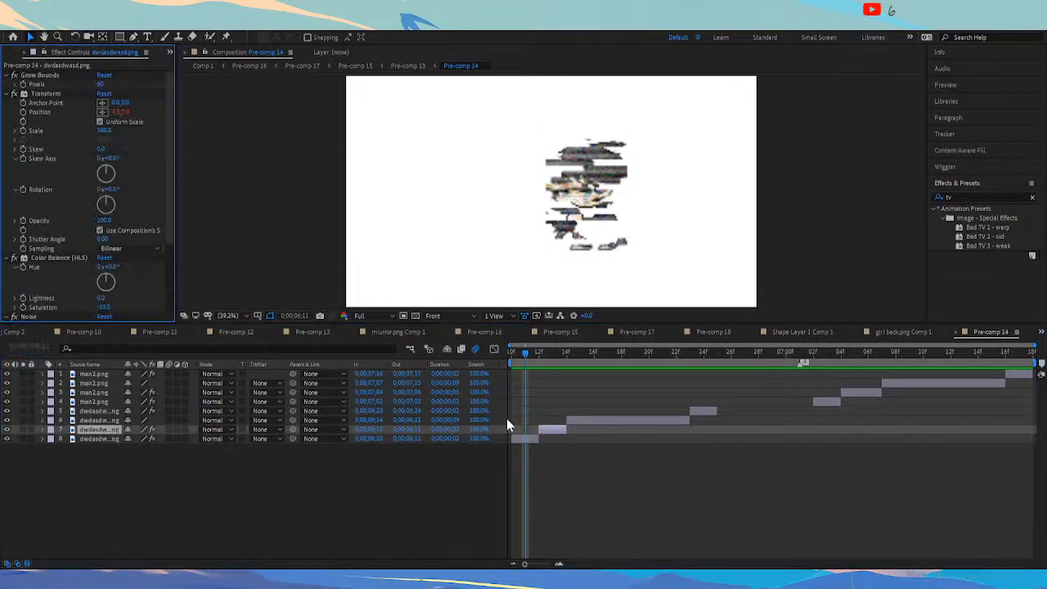
click(522, 440)
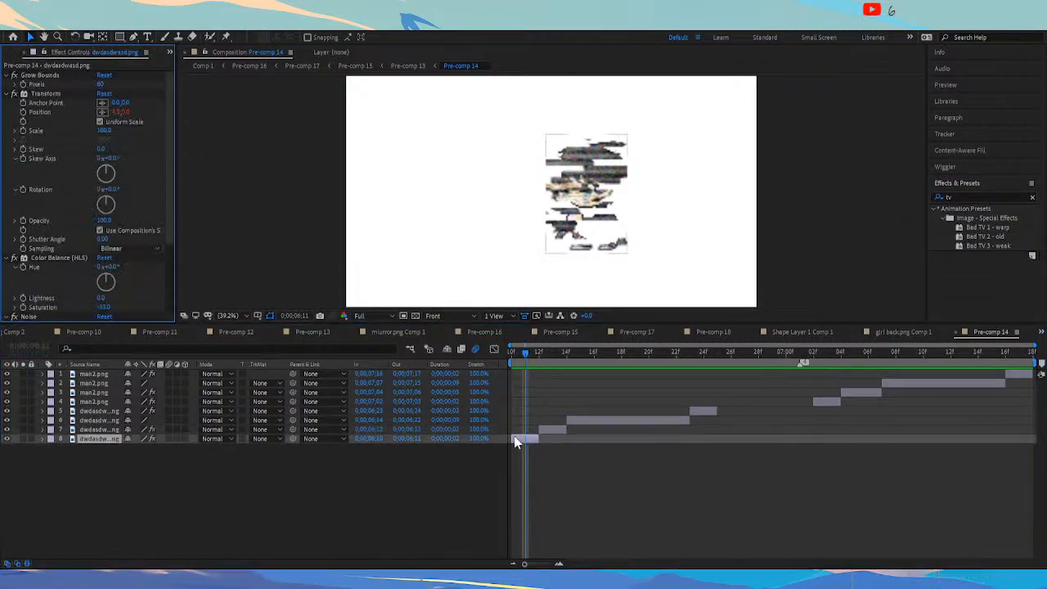
click(558, 428)
click(550, 354)
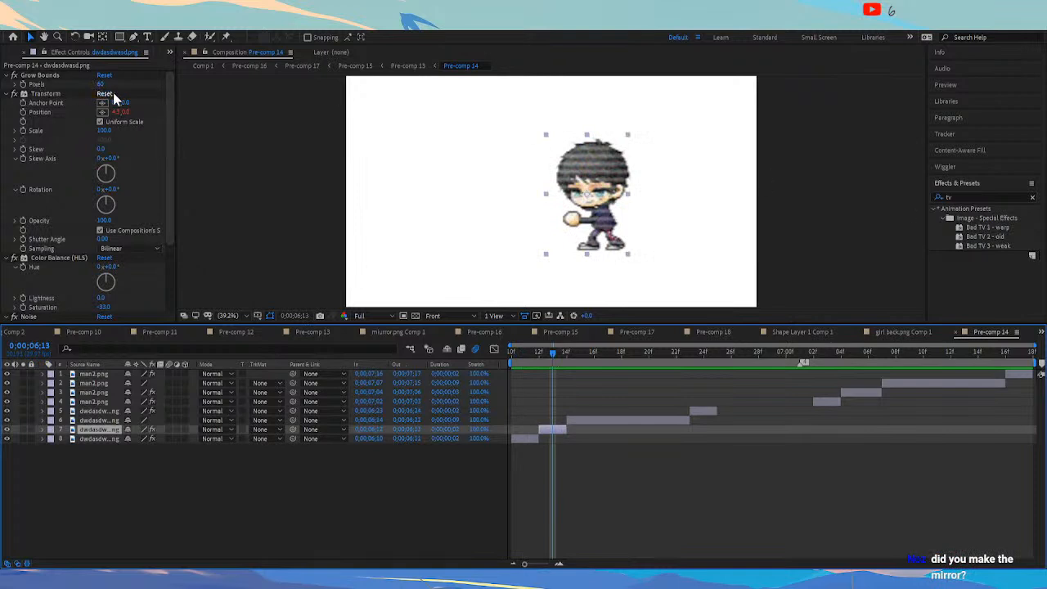
Try the Bad TV 2 - old preset on layer 7, undo it, and apply Bad TV 1 - warp instead
double_click(999, 237)
key(ctrl+z)
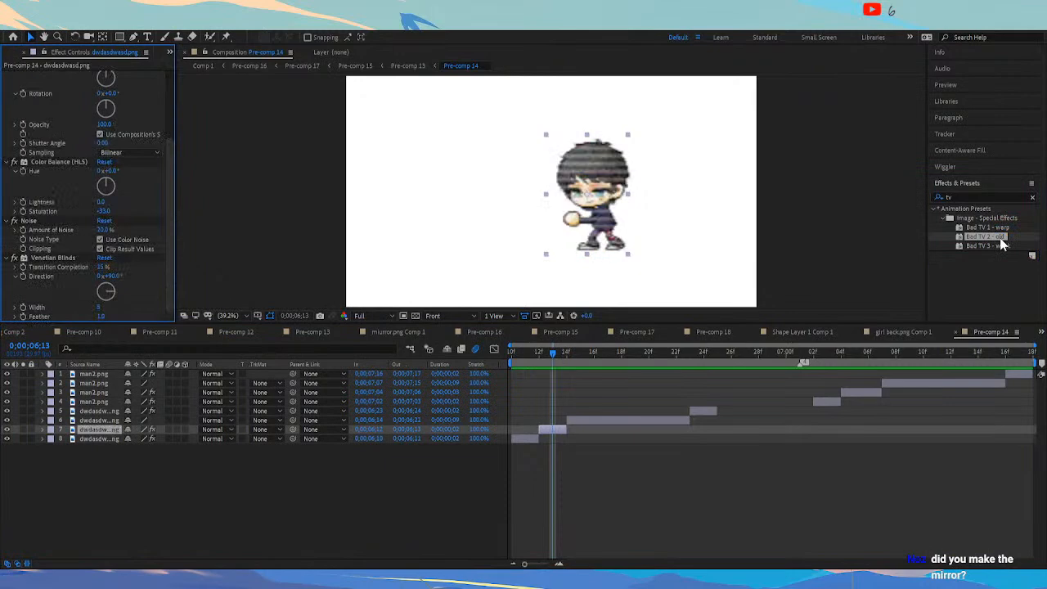
double_click(996, 224)
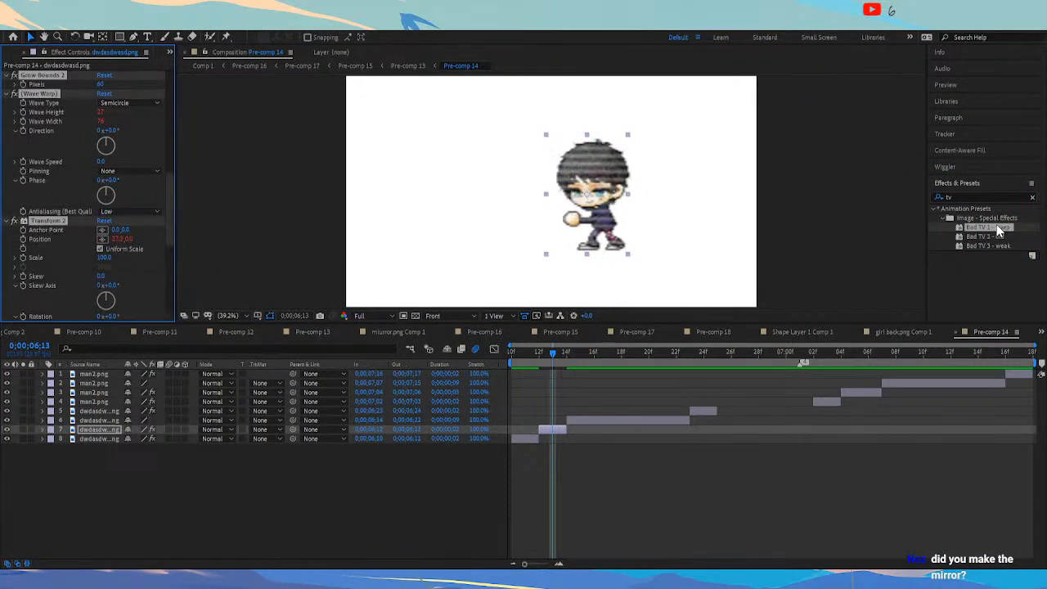
scroll(72, 199, up, 7)
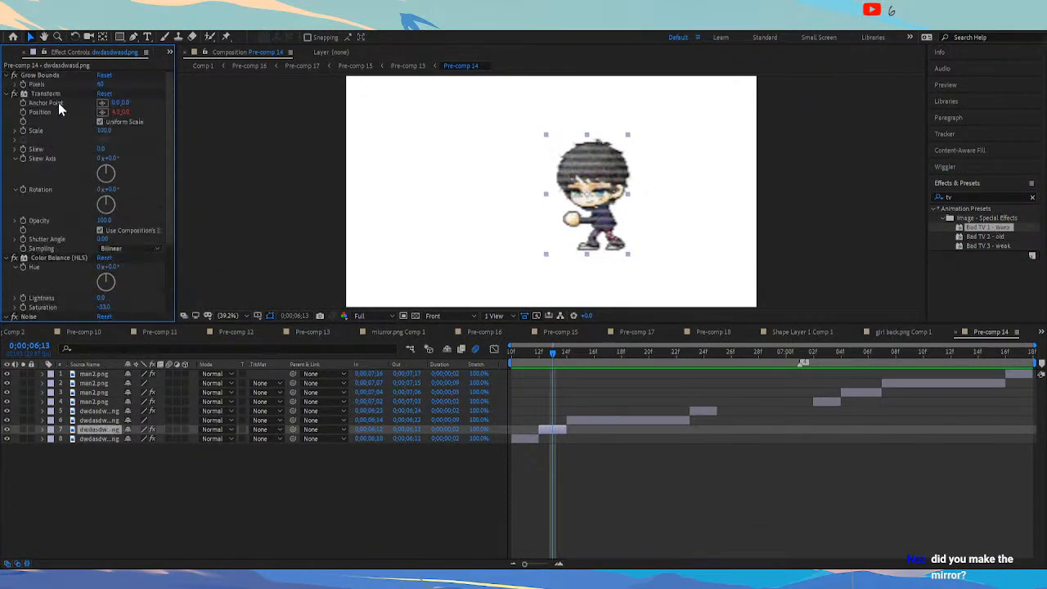
Review the effects on layer 7, play back from 0;00;06;10 in Pre-comp 14, then return to Pre-comp 13 and clear the selection
scroll(68, 153, down, 3)
scroll(68, 154, up, 3)
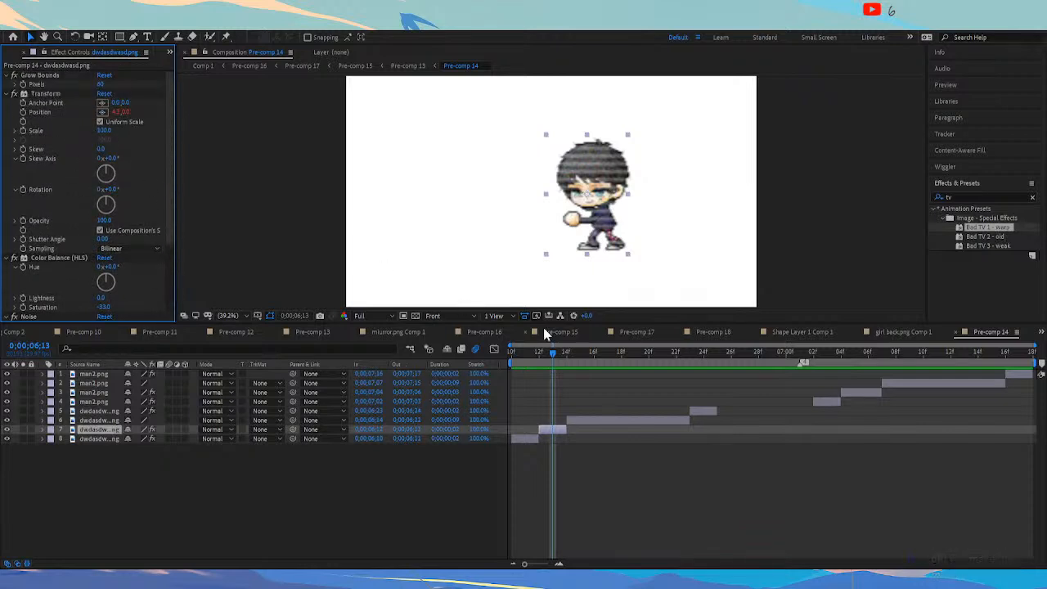
drag(585, 362, 480, 401)
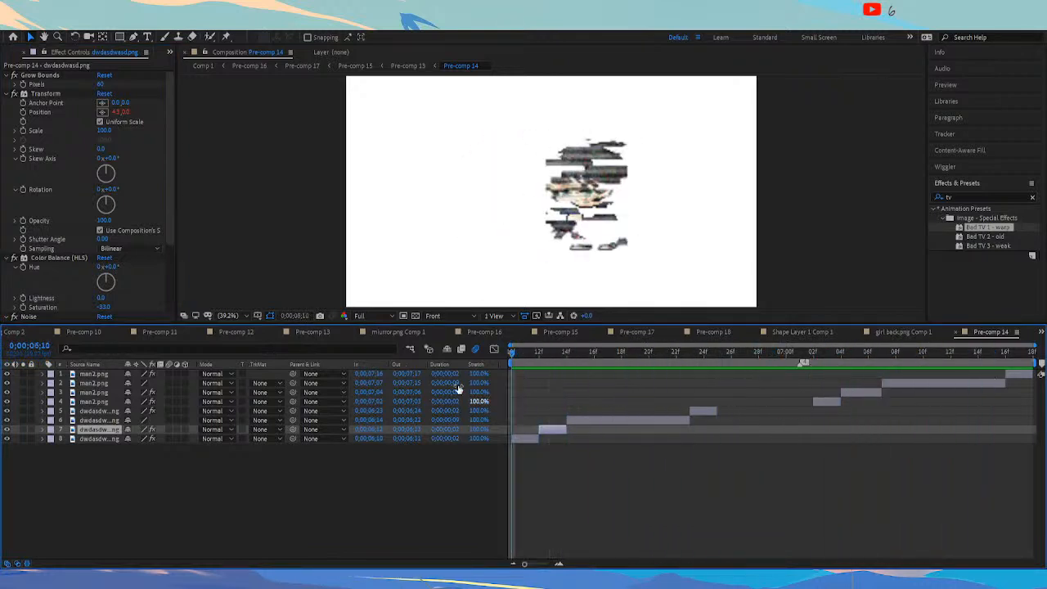
click(411, 65)
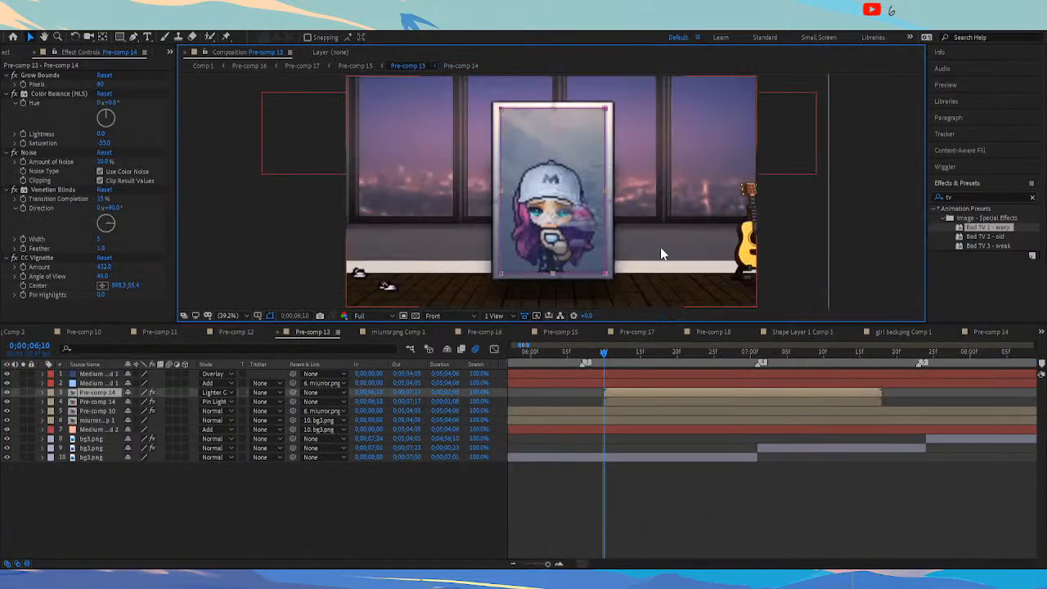
click(565, 498)
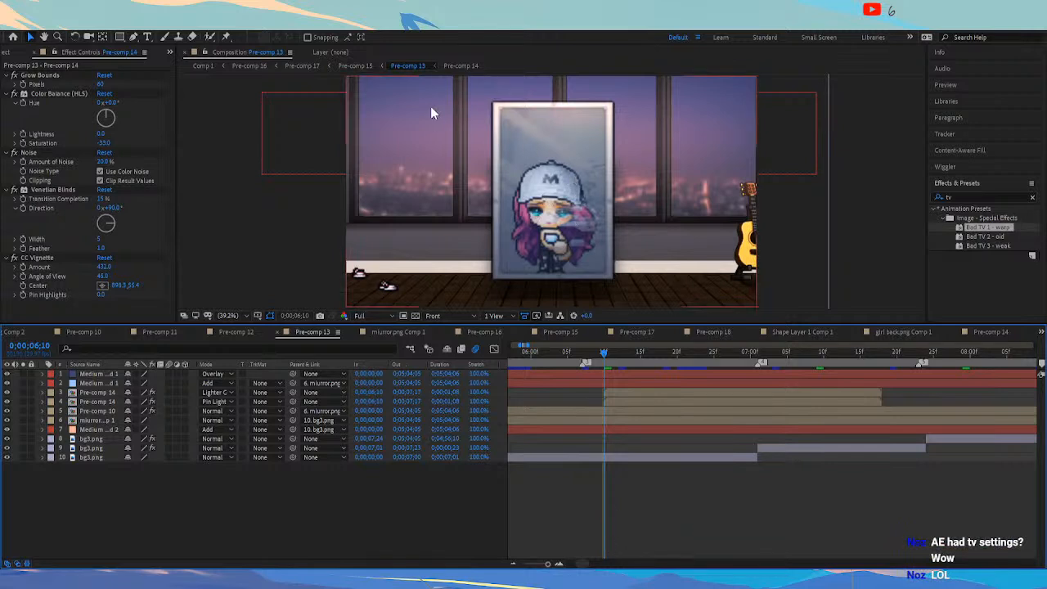
Return to Comp 1 and scrub through the mirror scene and the message-bubble transition, stopping at 0;00;05;04
click(203, 65)
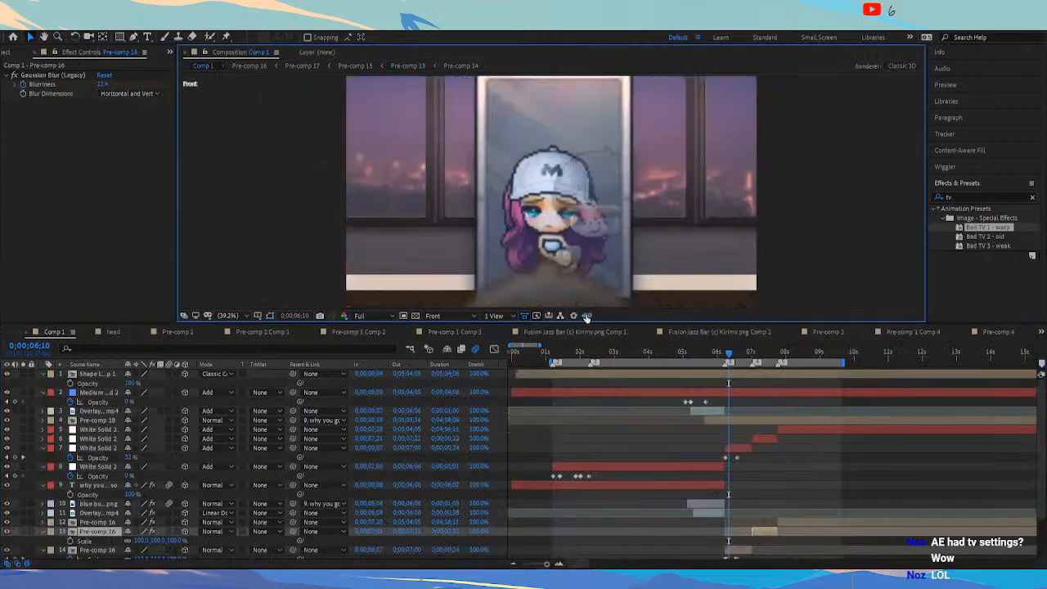
click(717, 353)
drag(716, 353, 782, 372)
drag(769, 368, 699, 381)
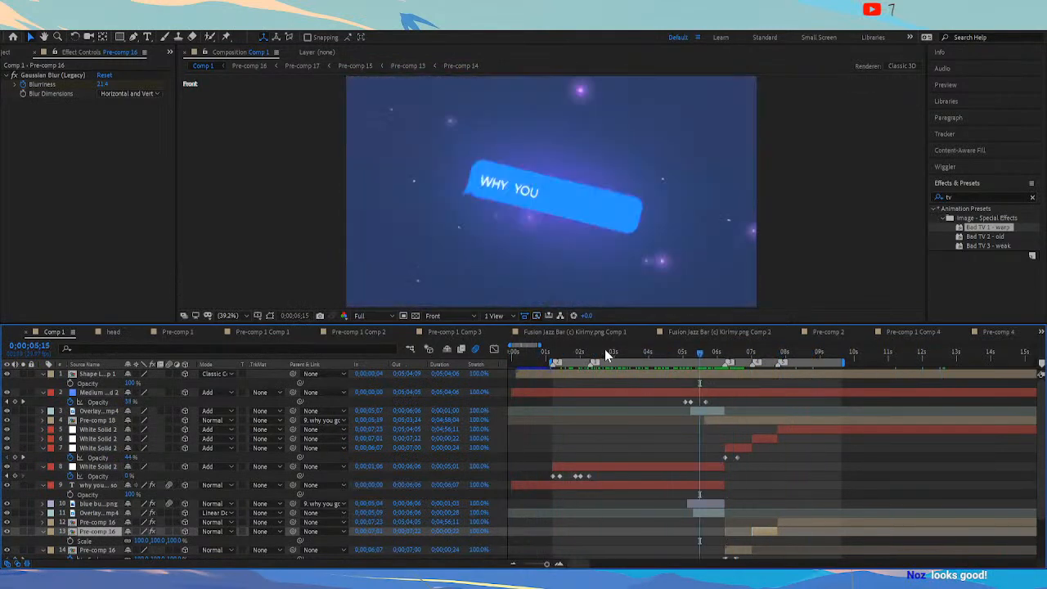
drag(605, 350, 566, 349)
click(687, 353)
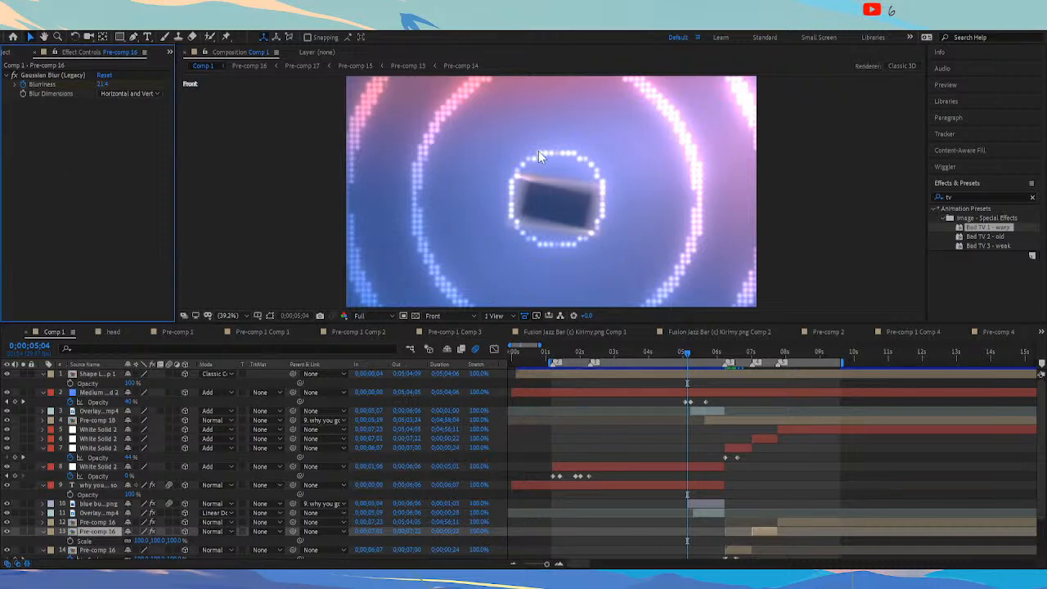
Review Comp 1's transitions from the early shots through the blue zoom to the mirror close-up at 0;00;07;22
click(582, 354)
drag(575, 351, 691, 355)
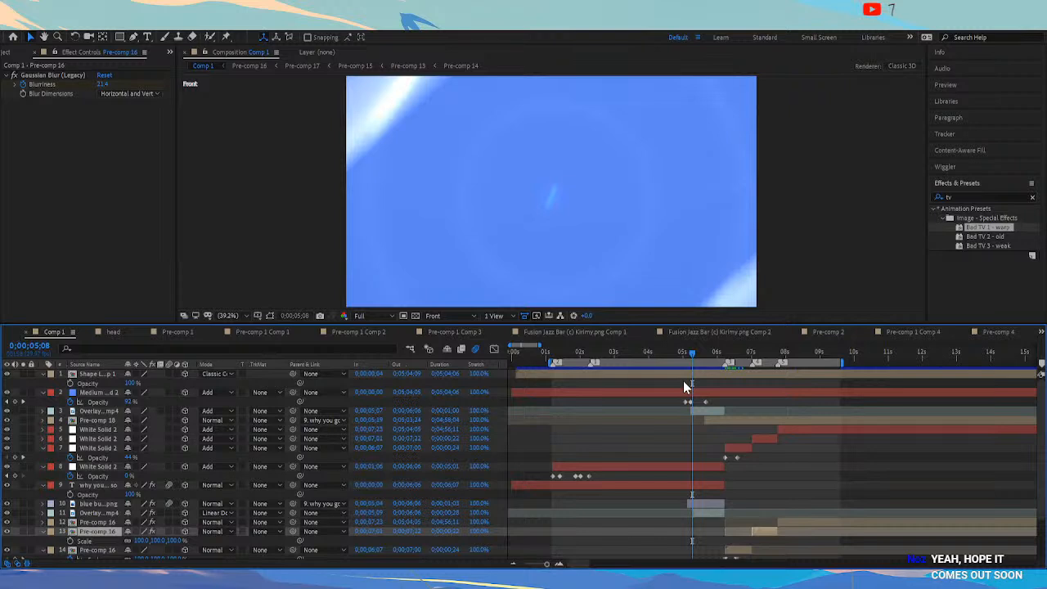
click(662, 353)
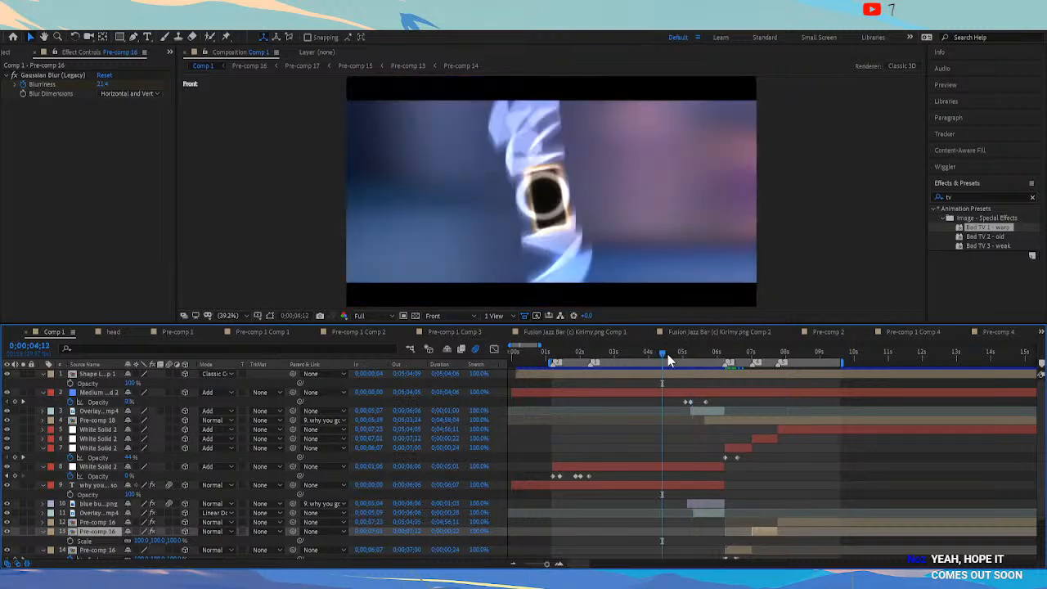
click(685, 353)
click(747, 352)
click(776, 353)
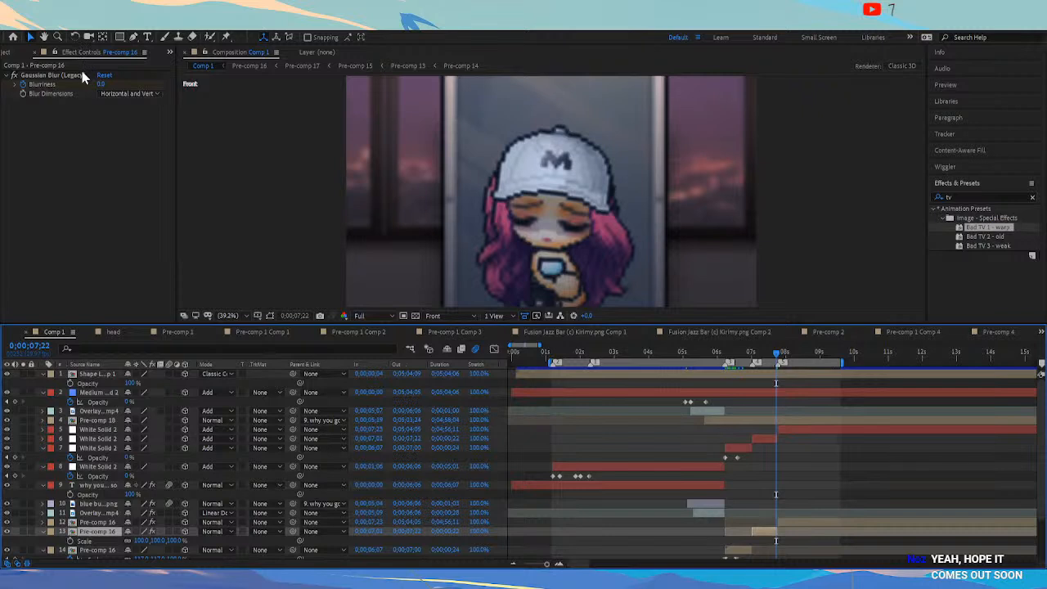
Save the project, open the project with the black-haired character by the window, and scrub its Comp 1 to 0;00;02;04
key(ctrl+s)
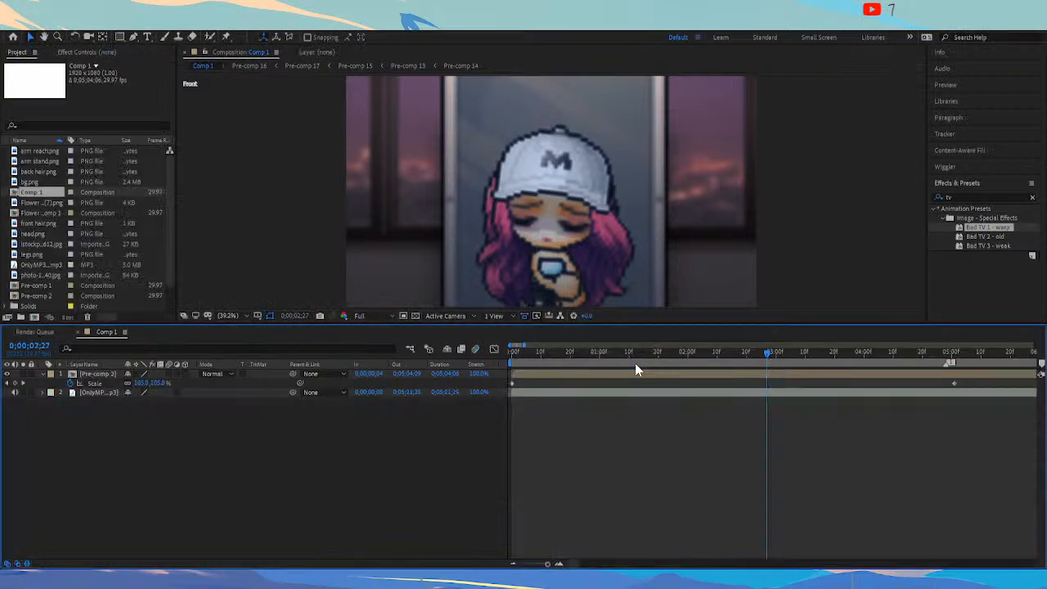
drag(609, 351, 811, 355)
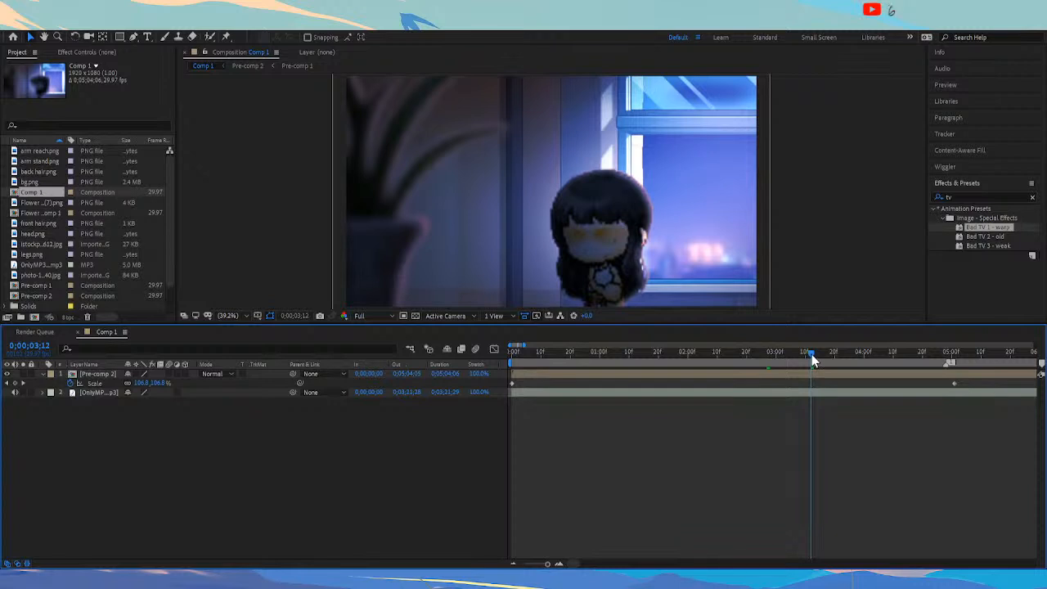
drag(810, 353, 701, 351)
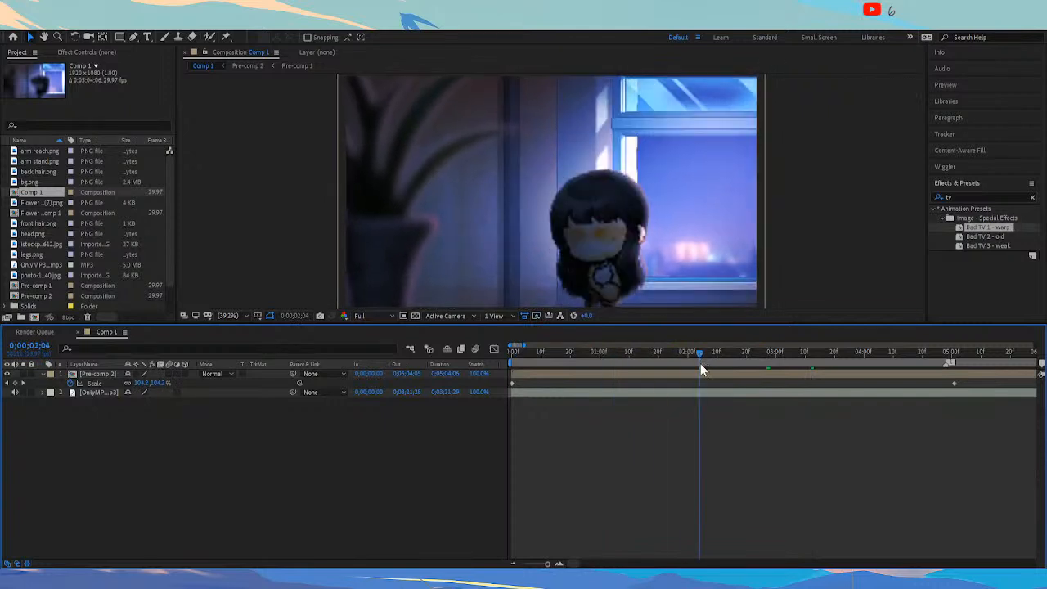